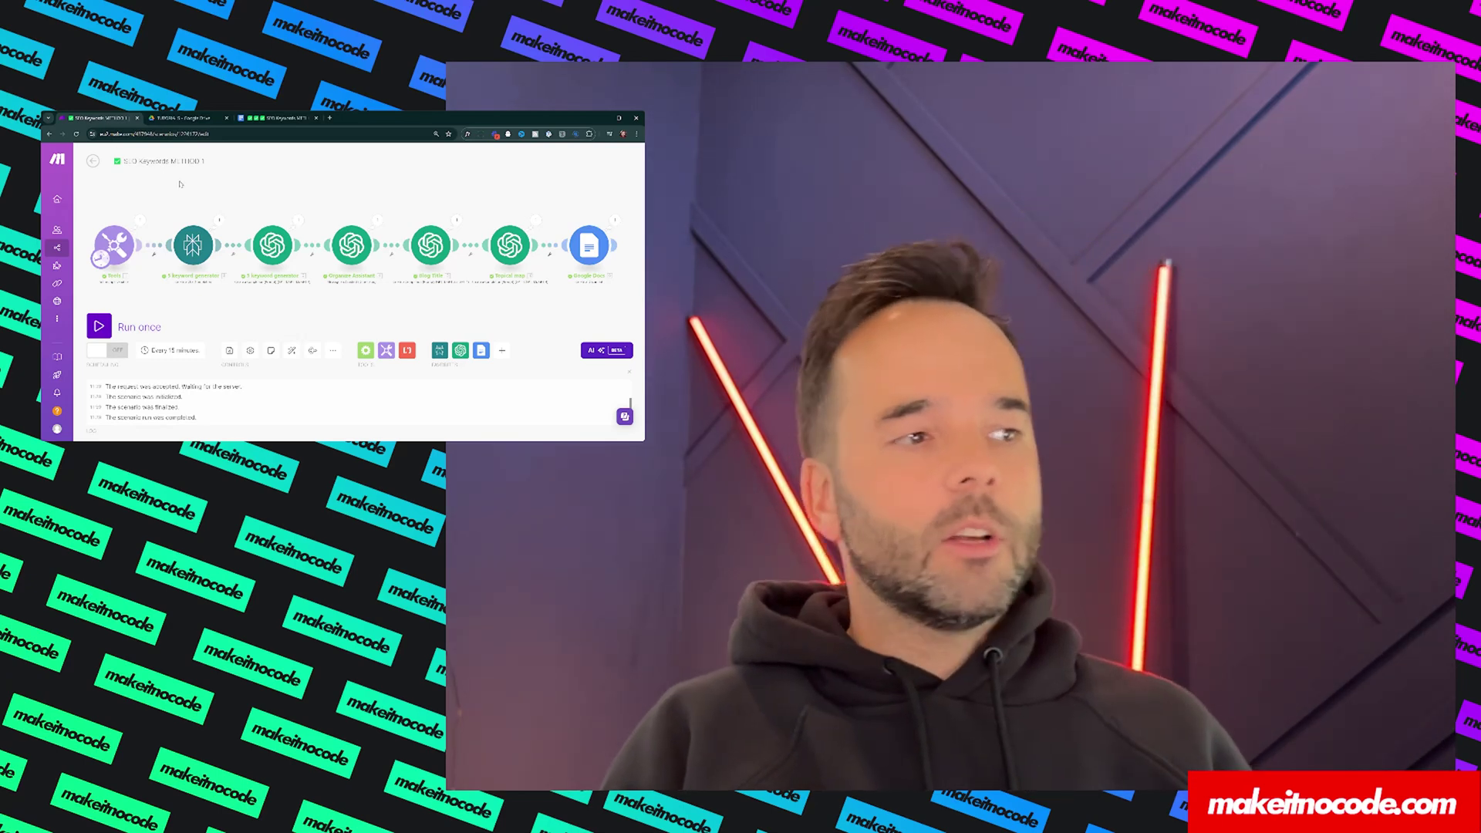
Step: Inspect the My Keyword variable and its value in the Tools module, leaving the module unchanged
click(114, 245)
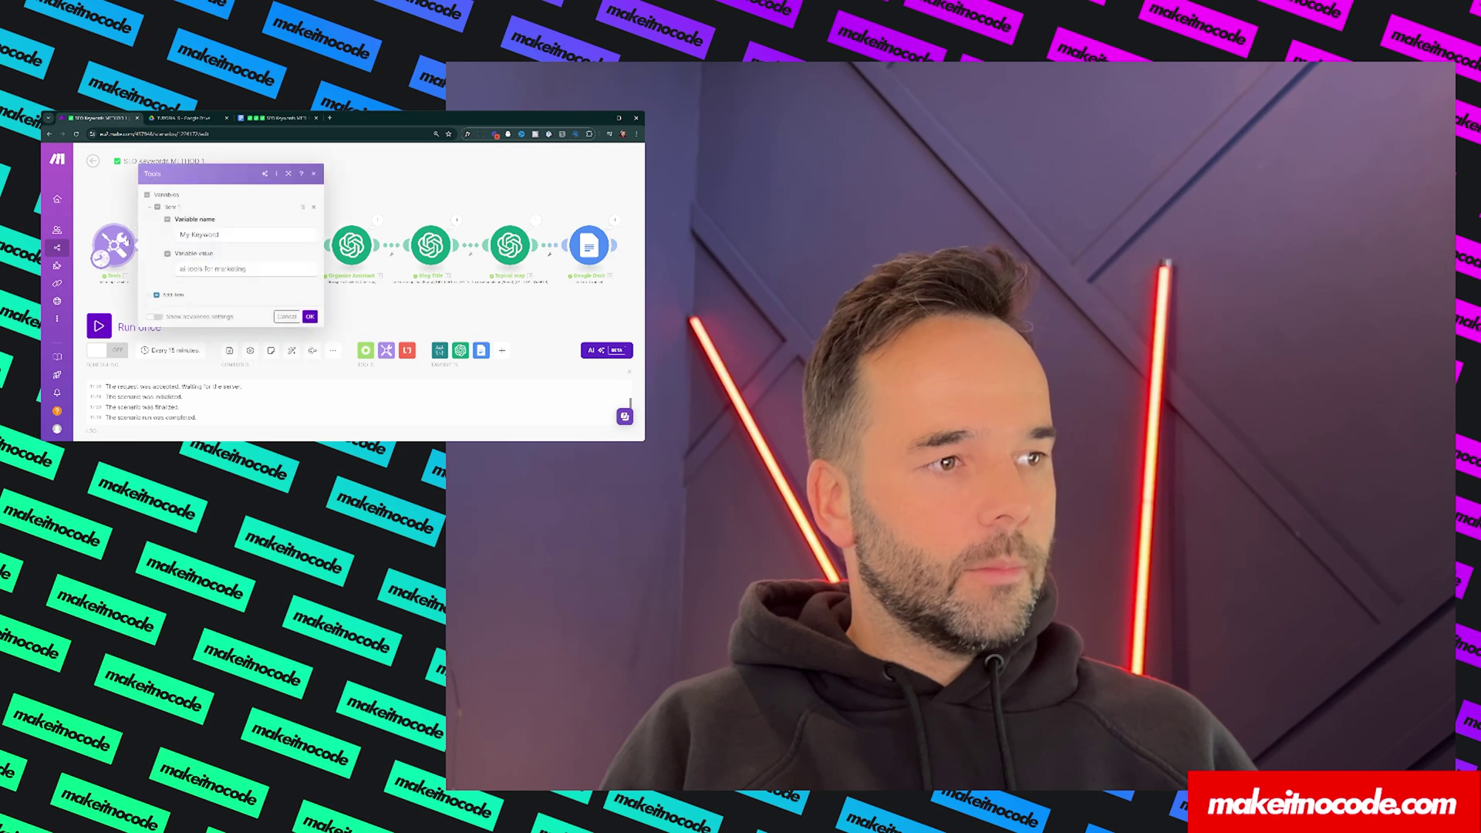
click(302, 266)
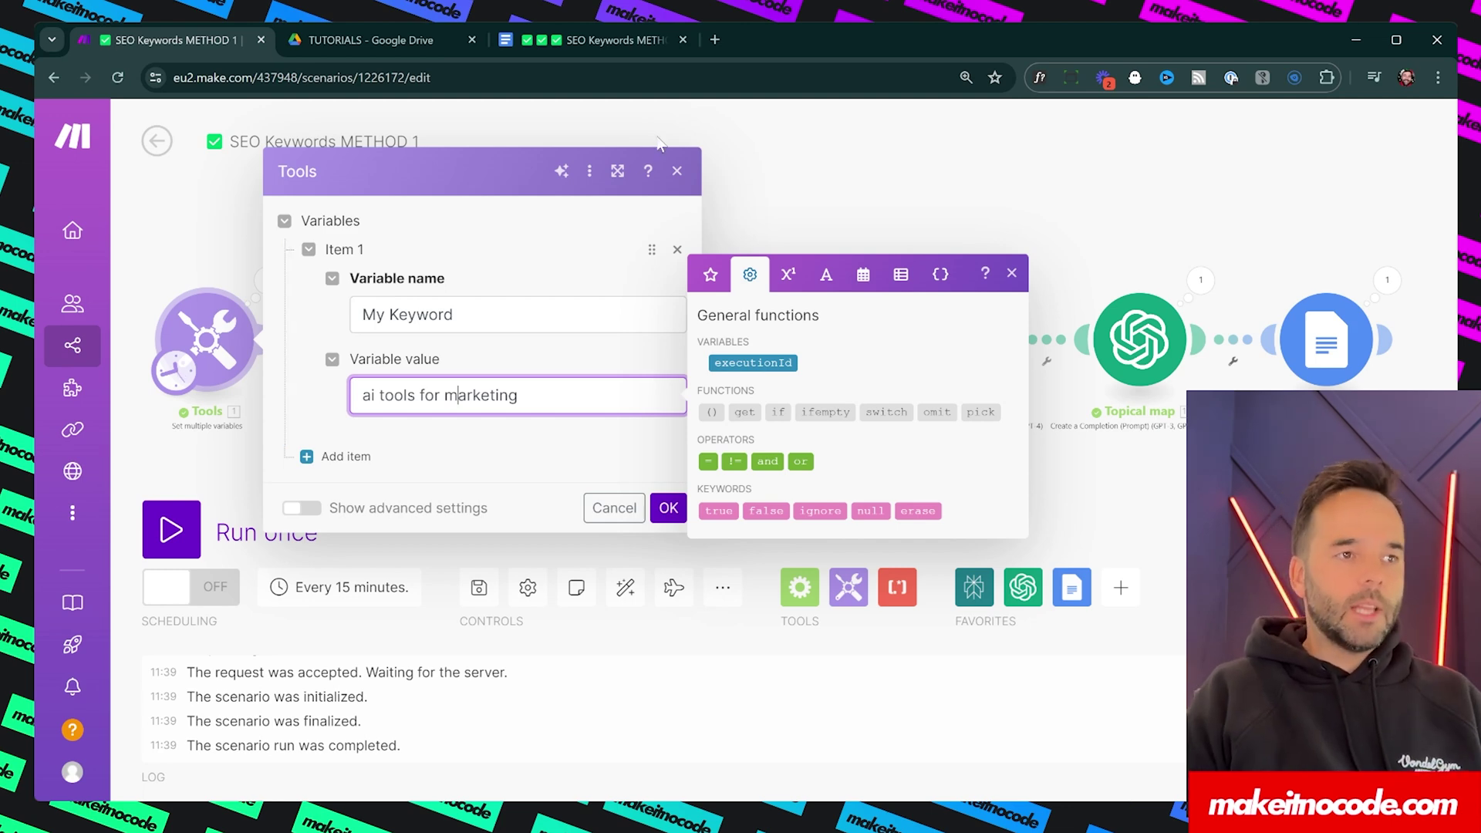
click(779, 162)
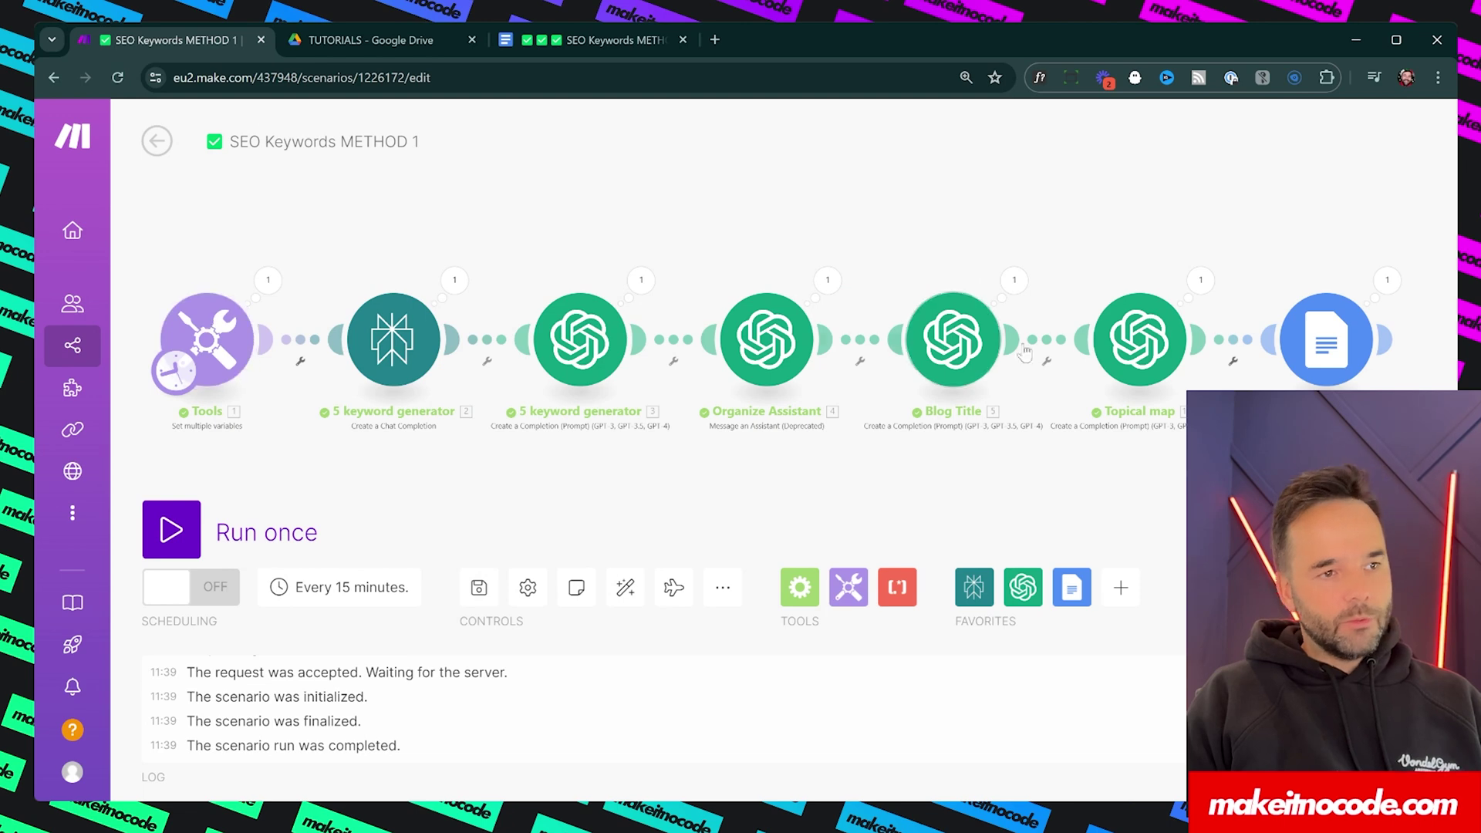
Step: Switch to the SEO Keywords METHOD 1 output document in Google Docs and review the optimized keyword list
click(615, 48)
click(740, 454)
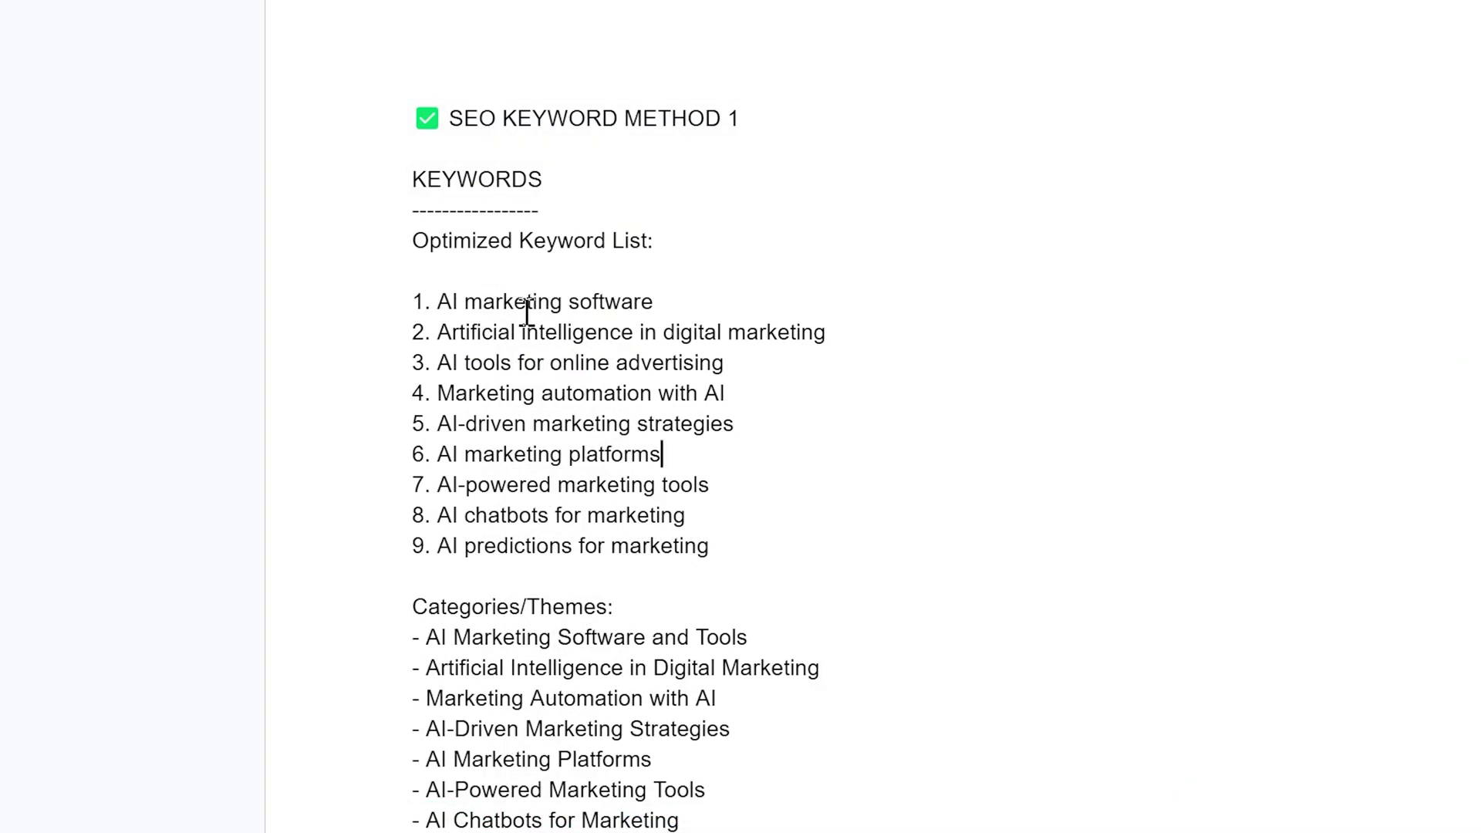
drag(397, 304, 859, 552)
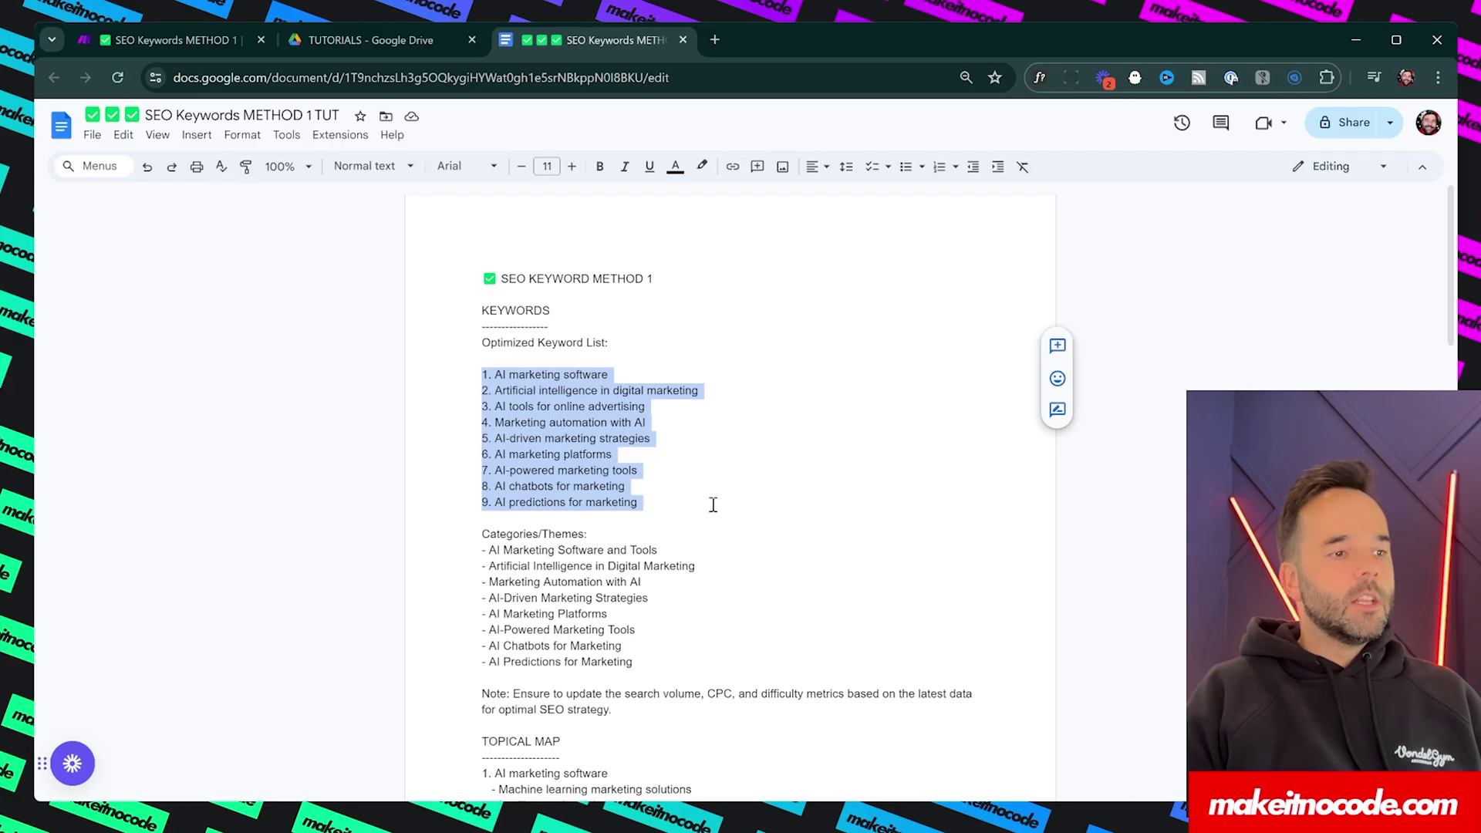
click(852, 547)
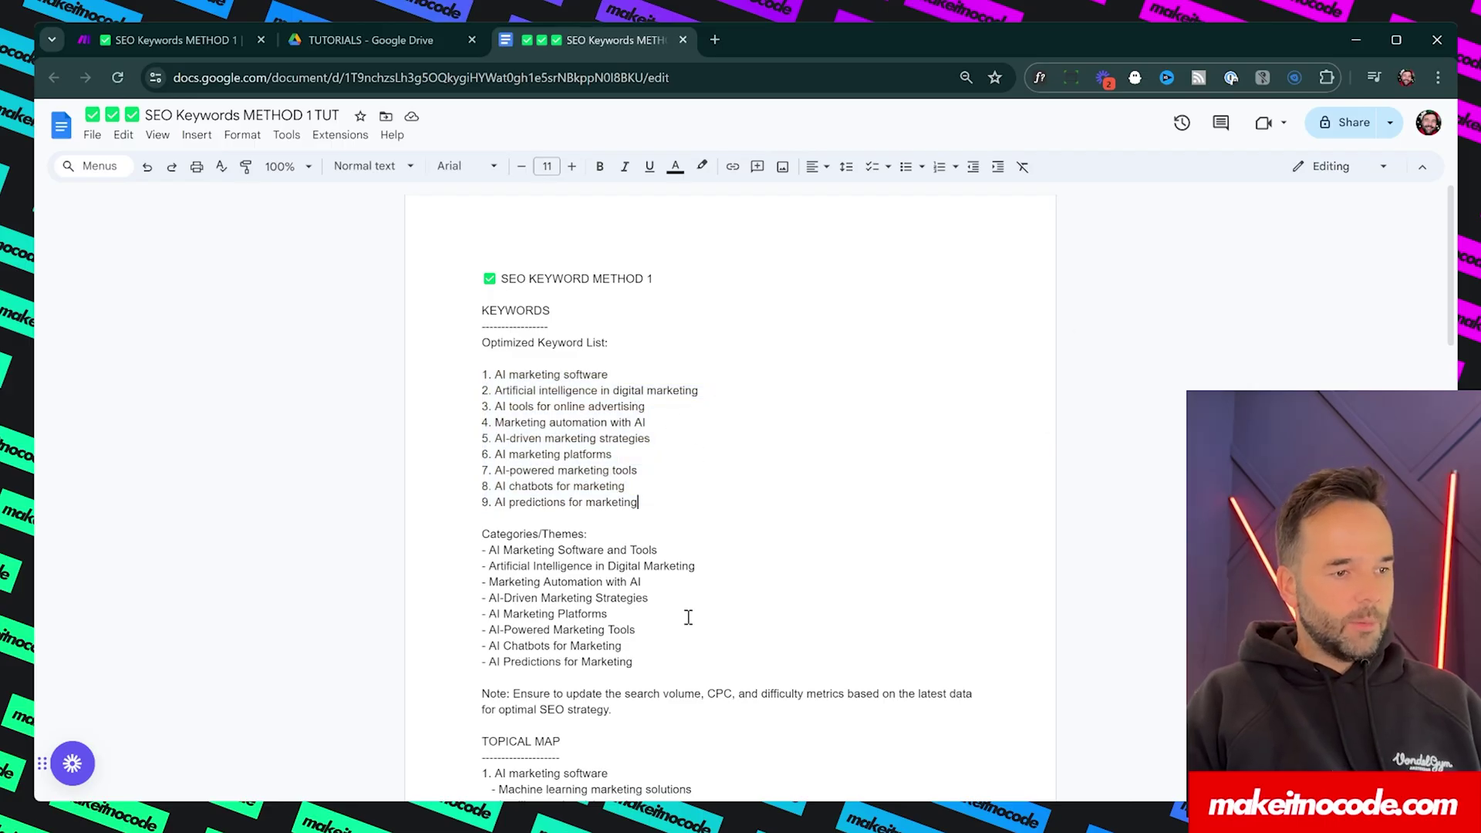
Step: Examine the TOPICAL MAP section, comparing the main topic "AI marketing software" with its listed subtopics
scroll(689, 617, down, 5)
click(496, 331)
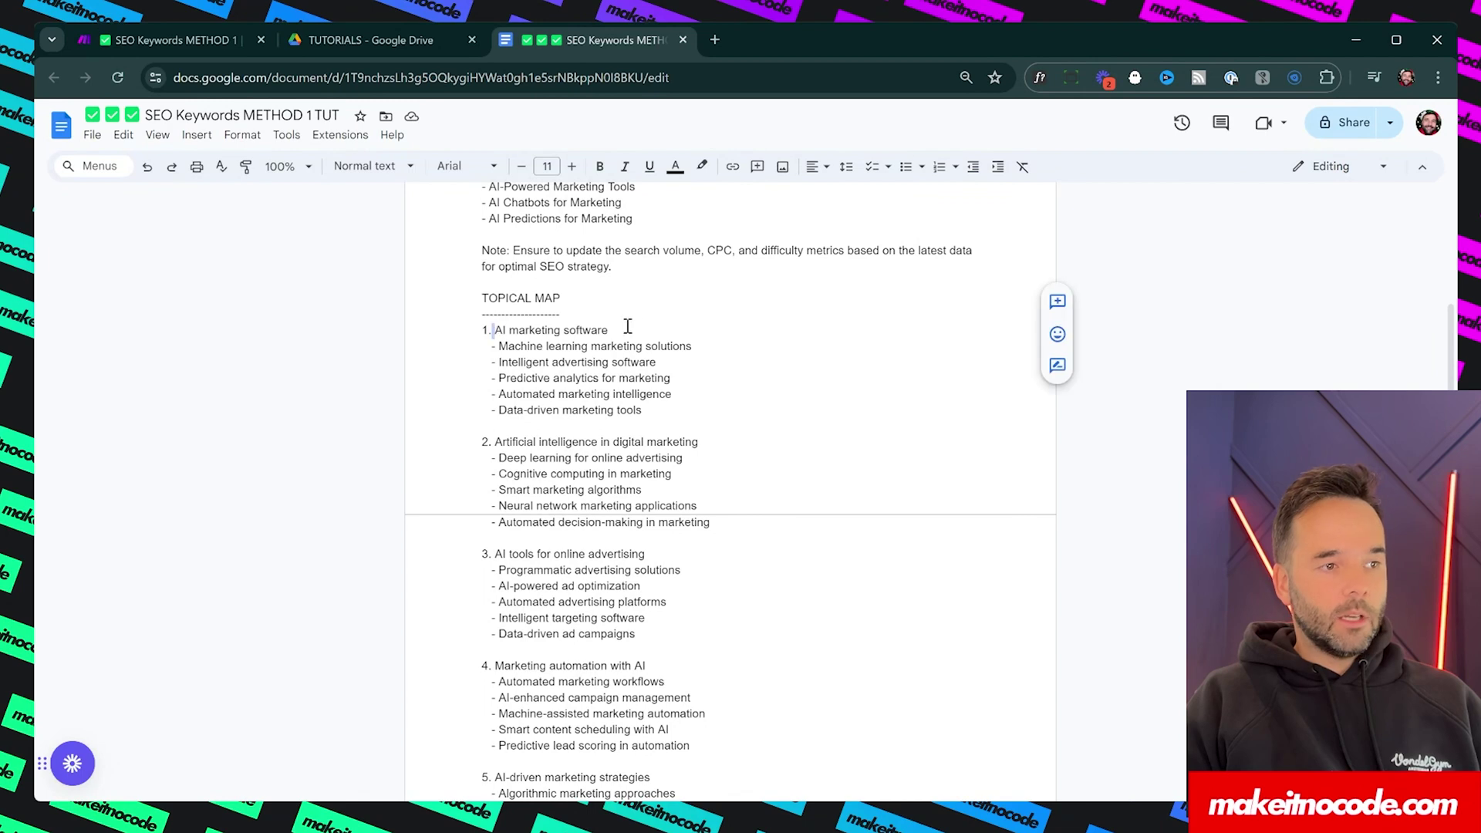
double_click(636, 325)
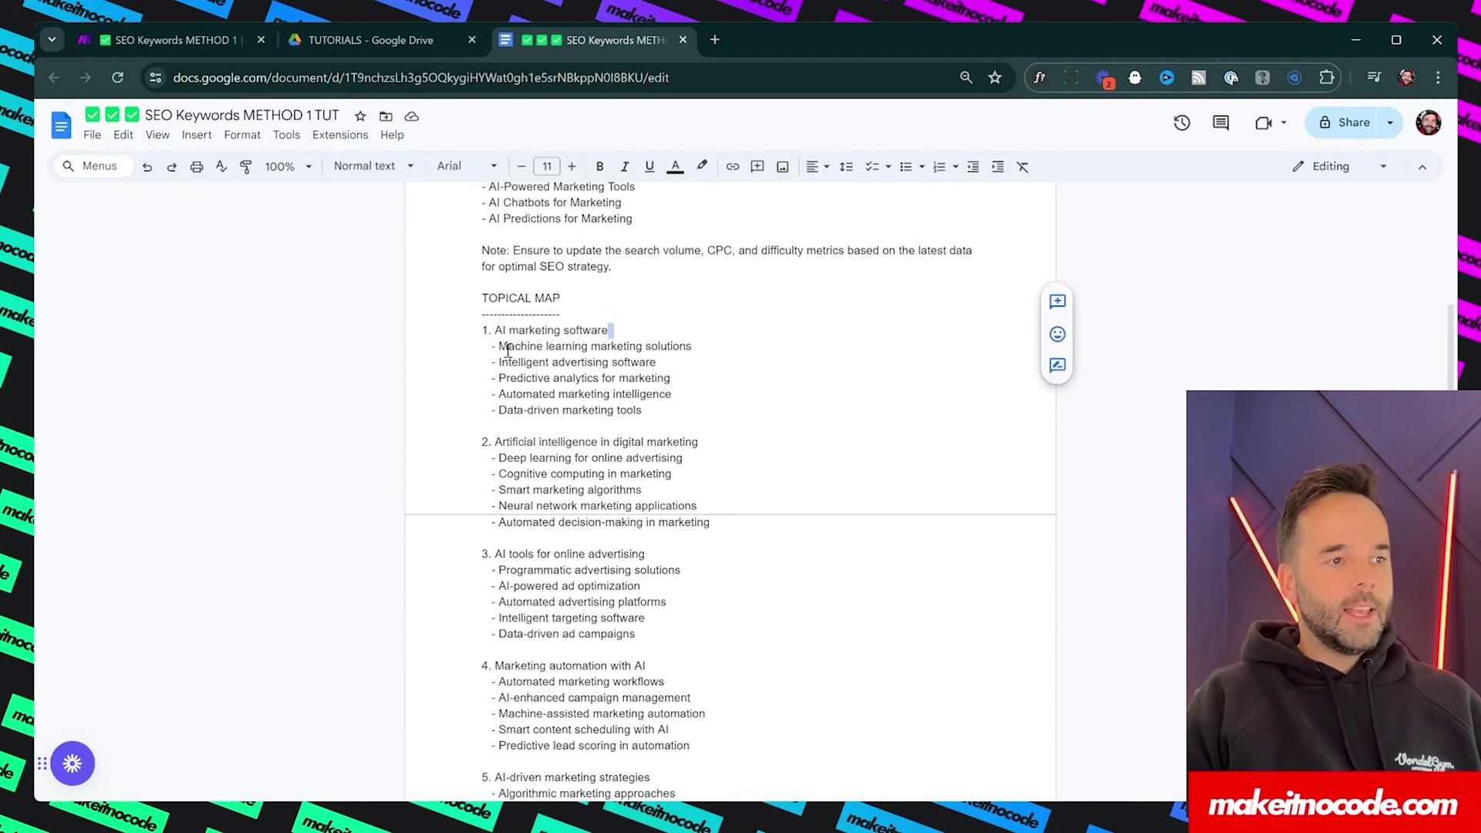
drag(499, 346, 681, 415)
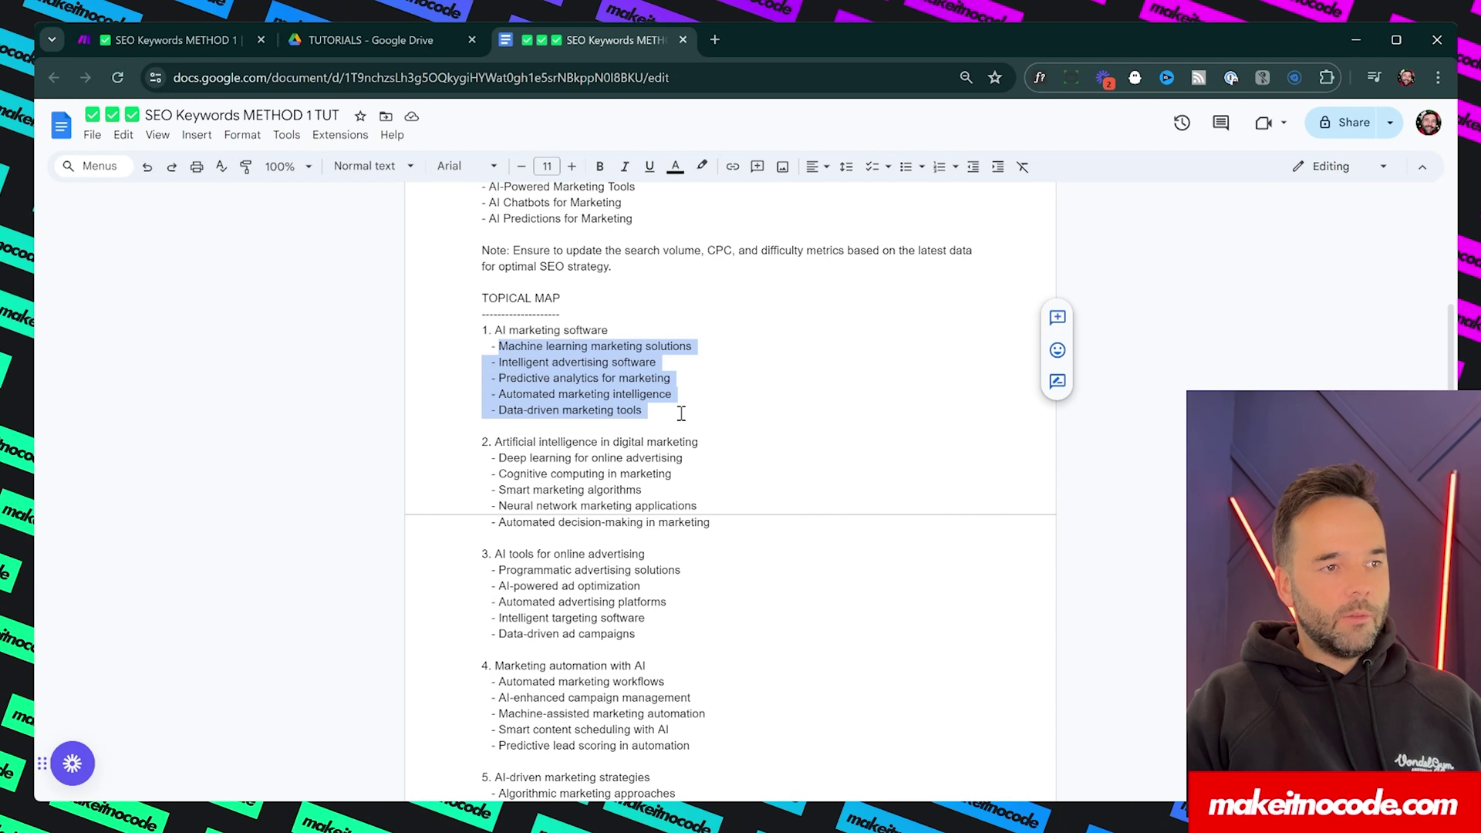
click(680, 414)
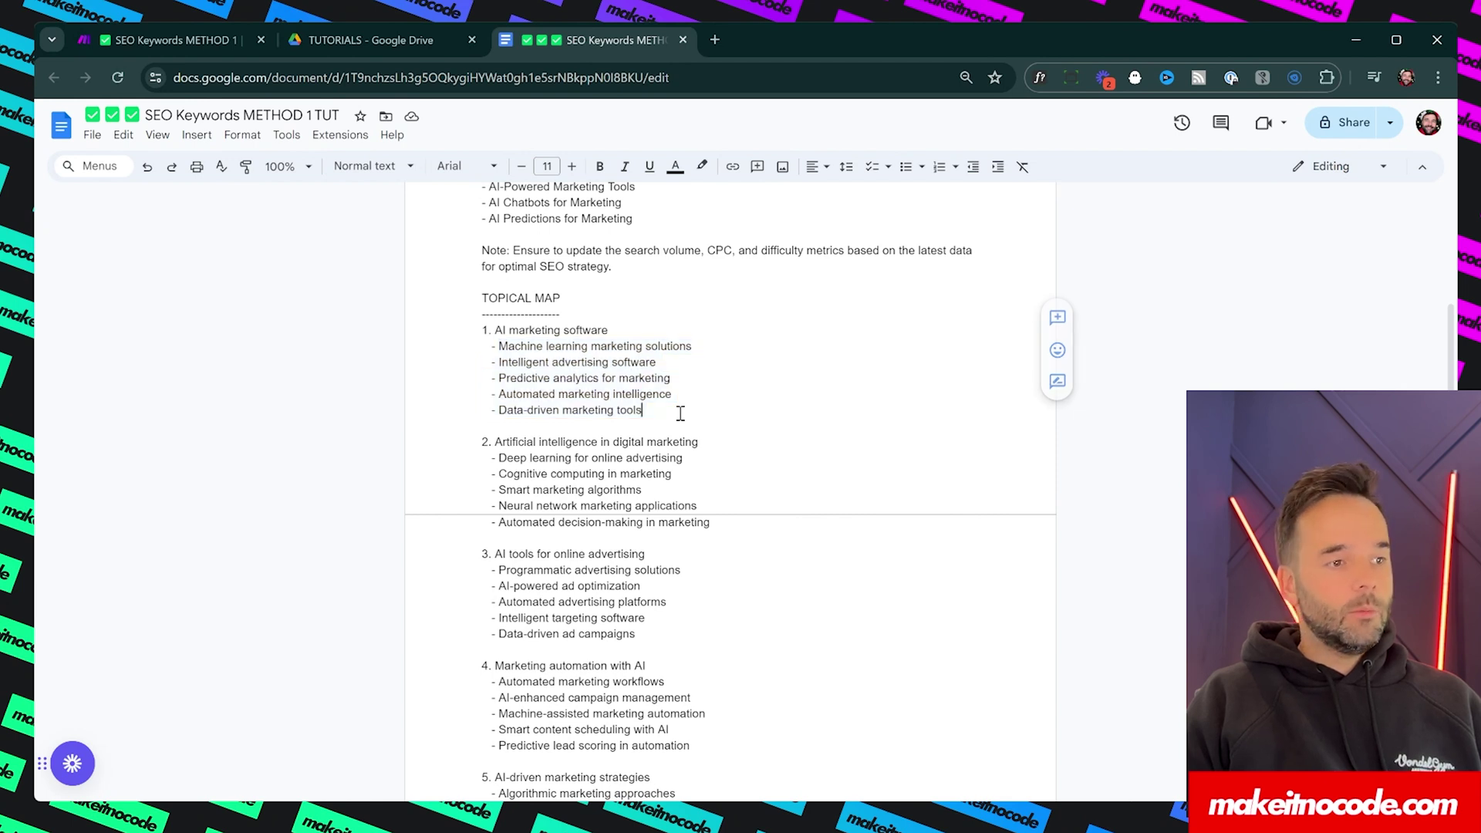
drag(496, 332, 605, 327)
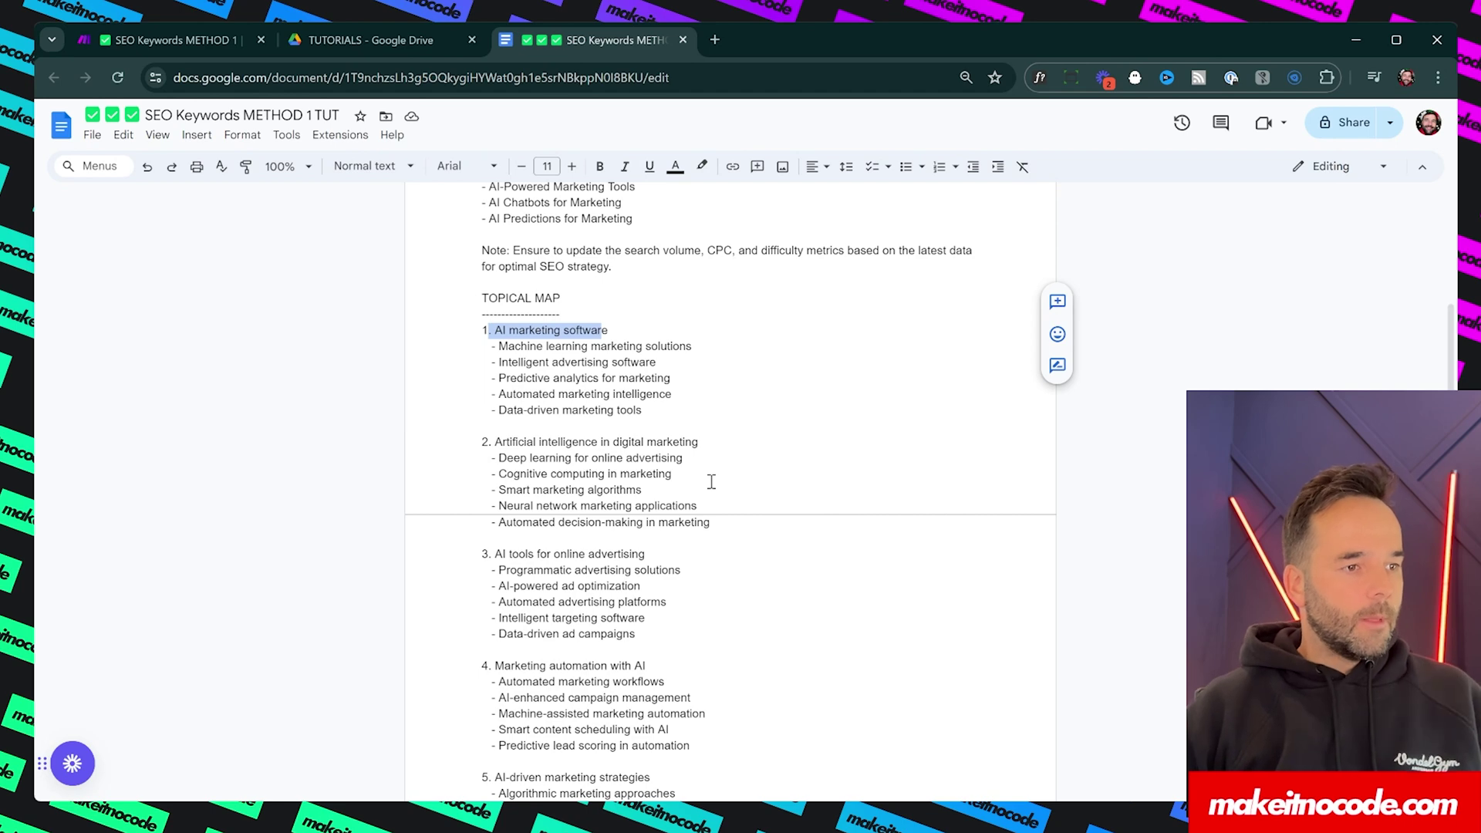
Step: Review the BLOG POST IDEAS list in the document and return to the document's beginning
scroll(622, 452, down, 7)
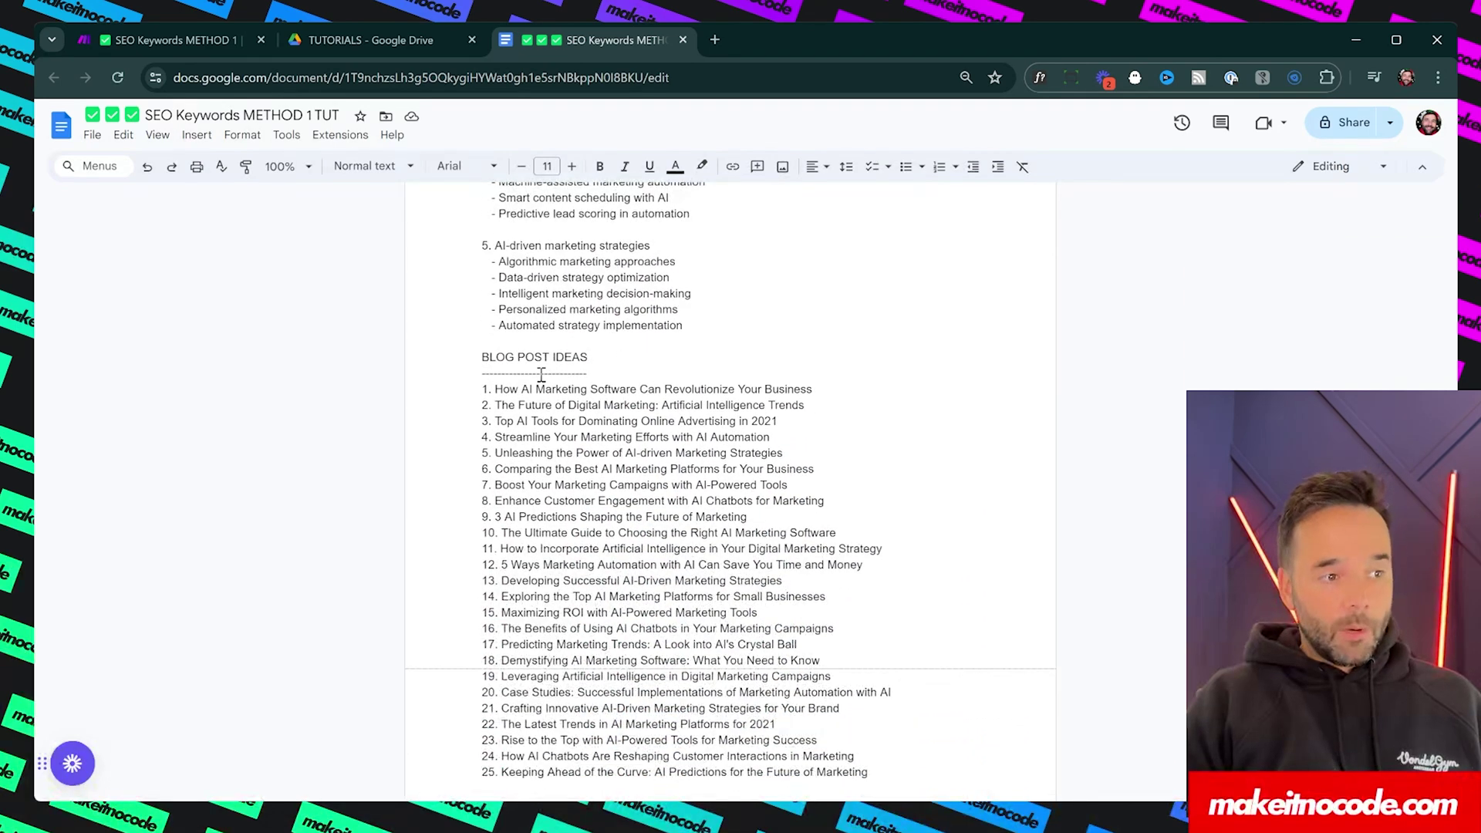
scroll(542, 375, down, 3)
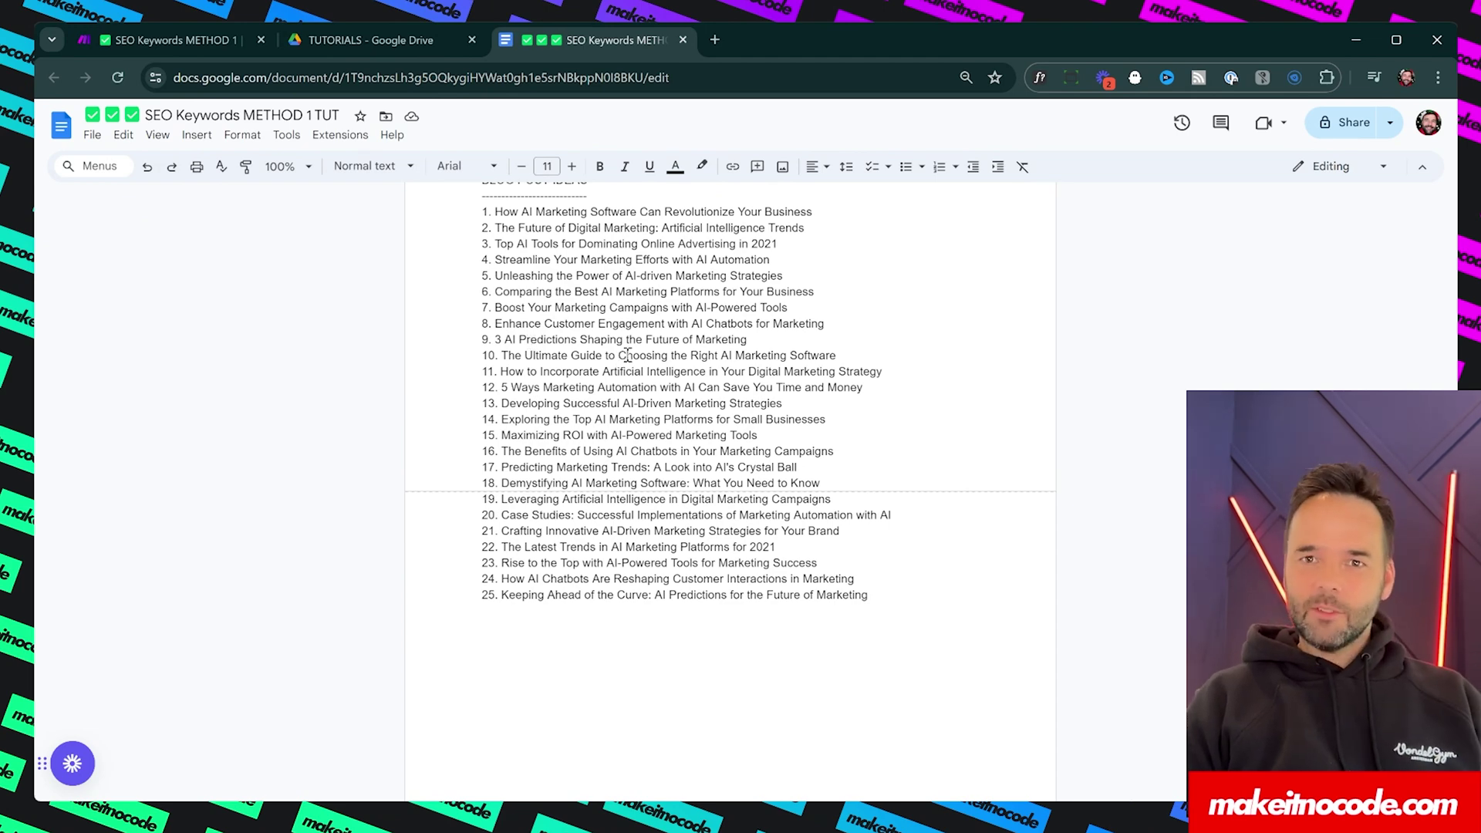
scroll(627, 355, up, 15)
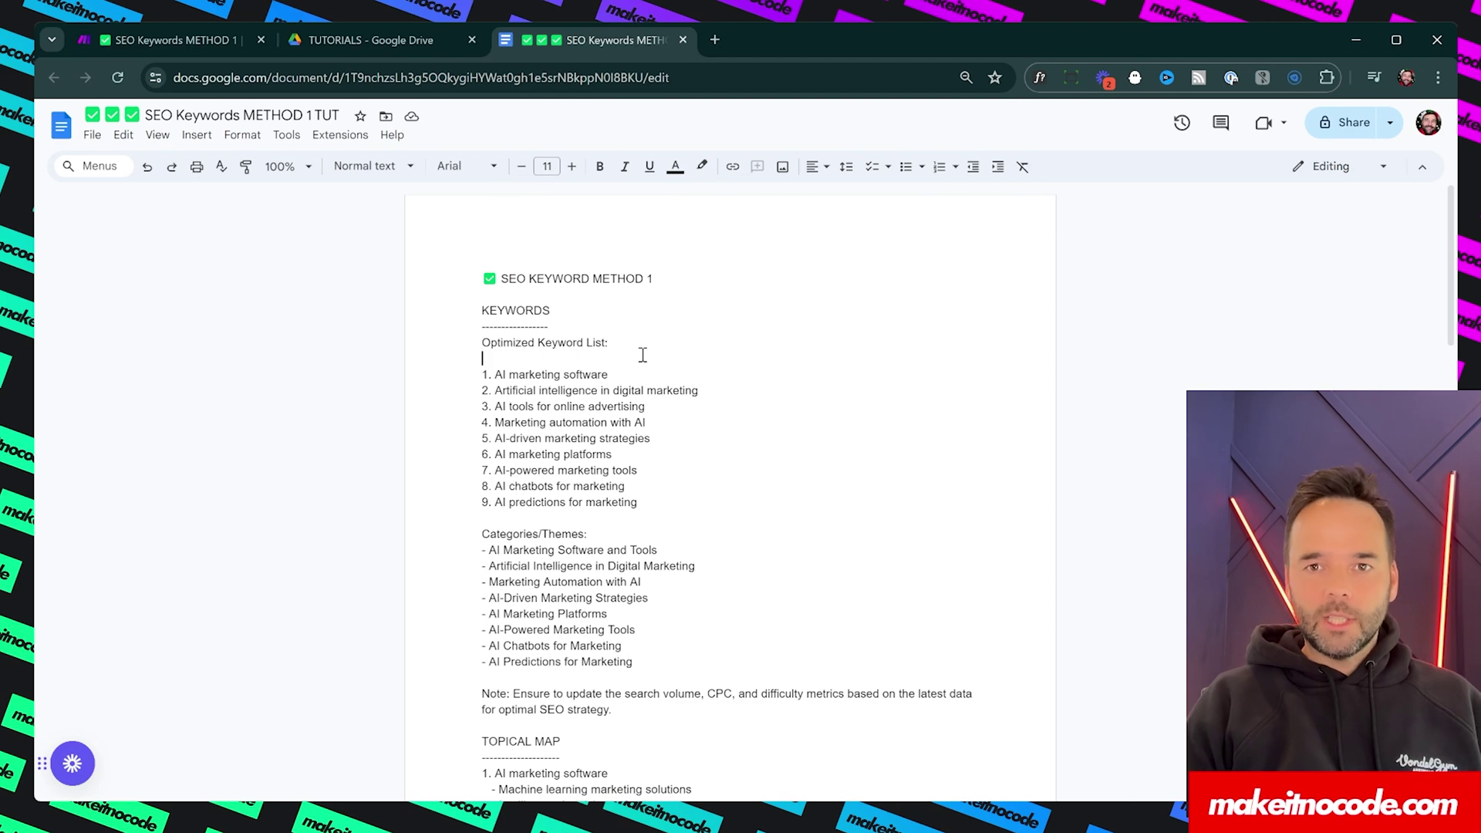
Step: Return to the Make scenario and review the Tools module's variable name and variable value without saving changes
click(170, 36)
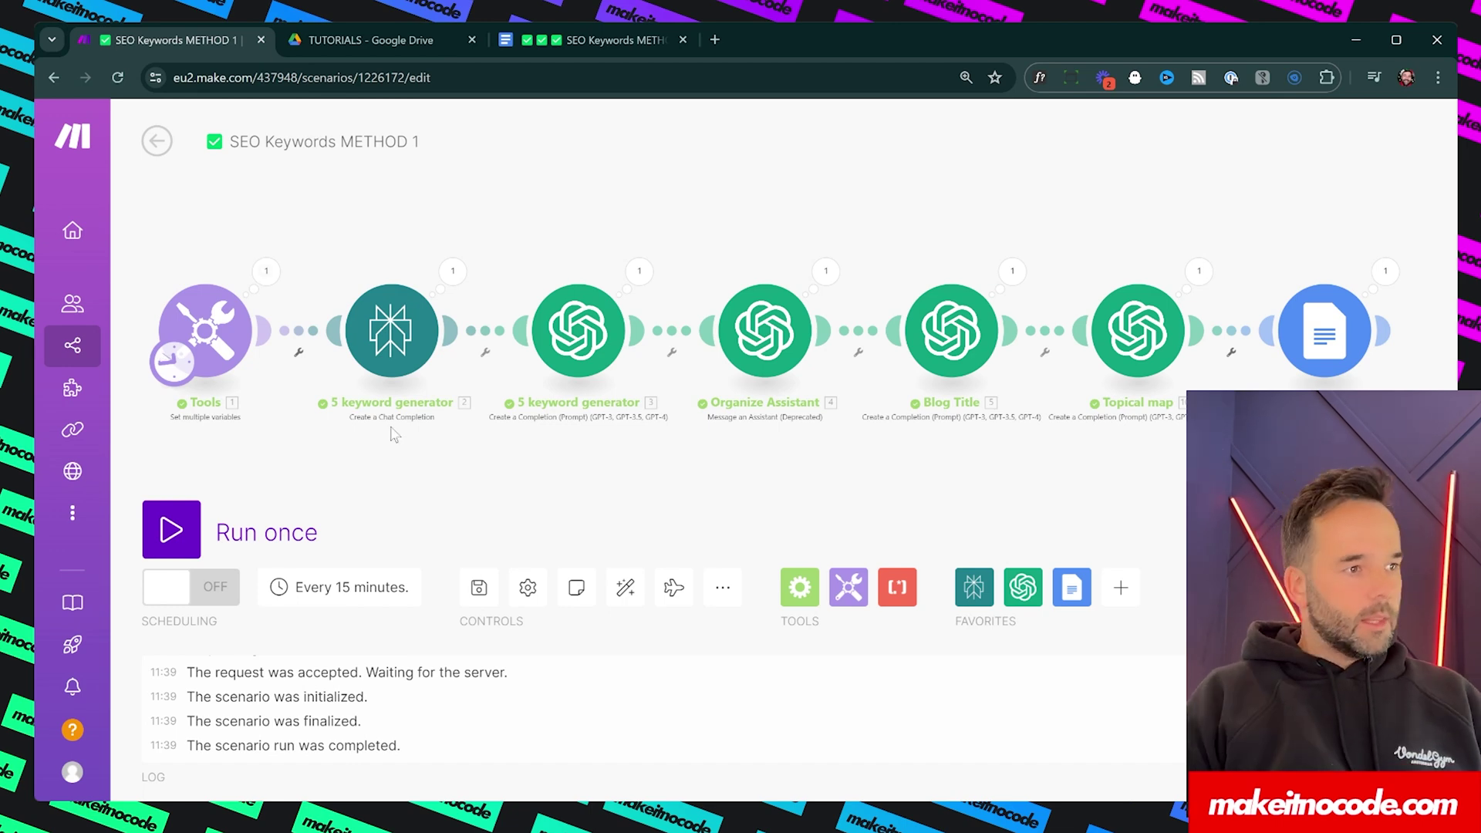
drag(428, 470, 431, 466)
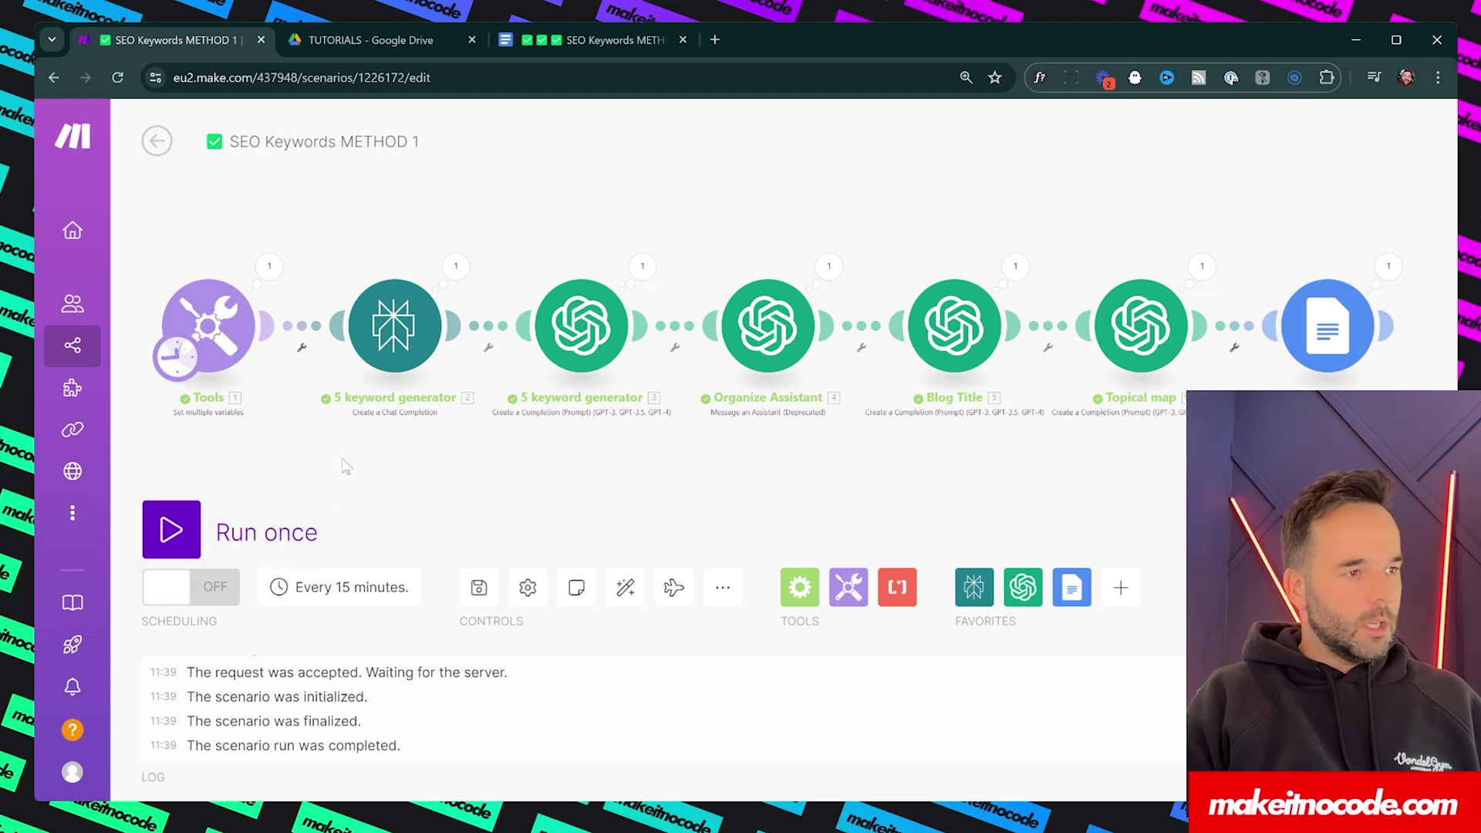
click(222, 309)
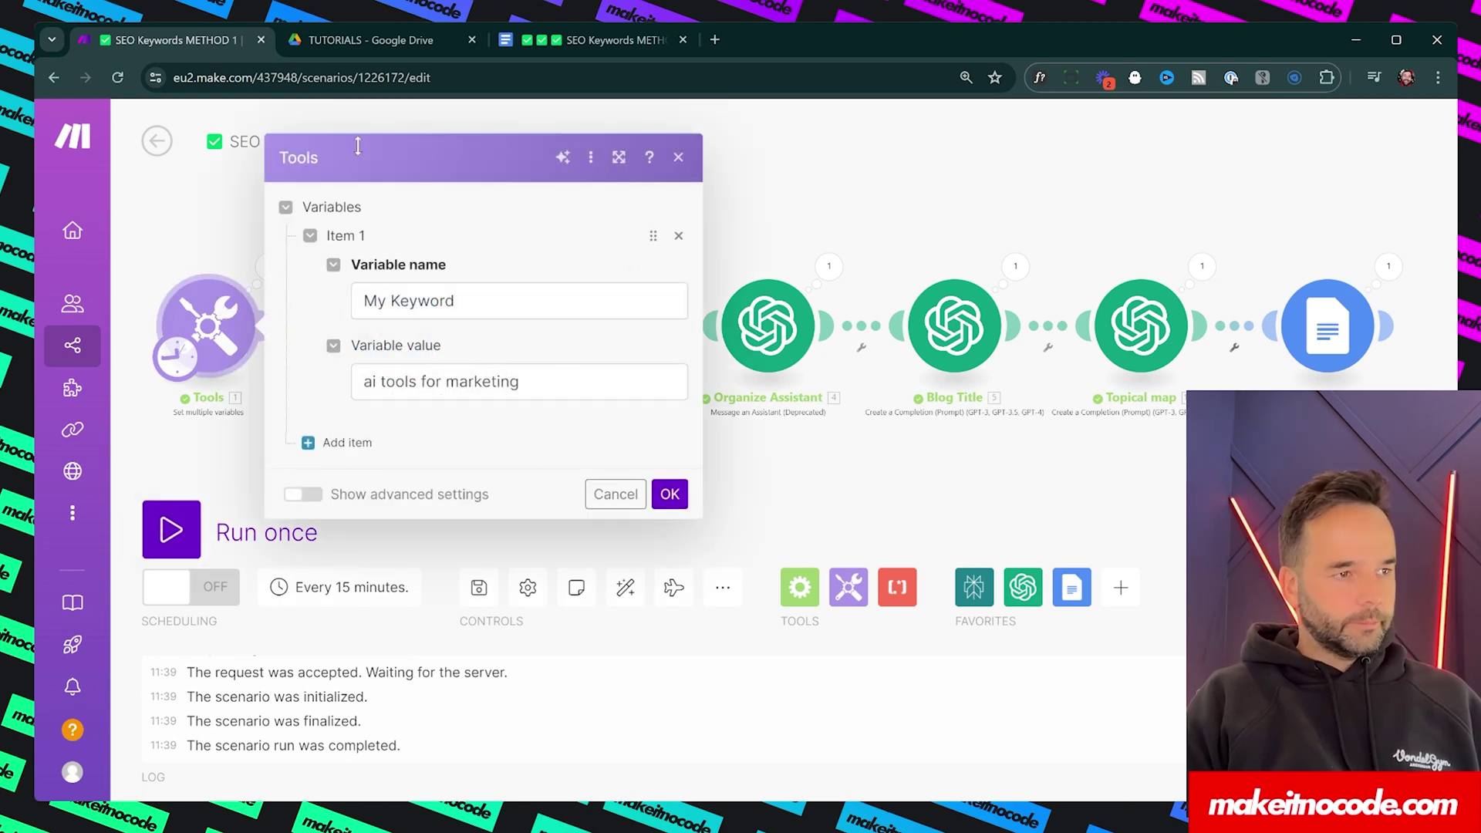
click(541, 297)
drag(540, 298, 378, 301)
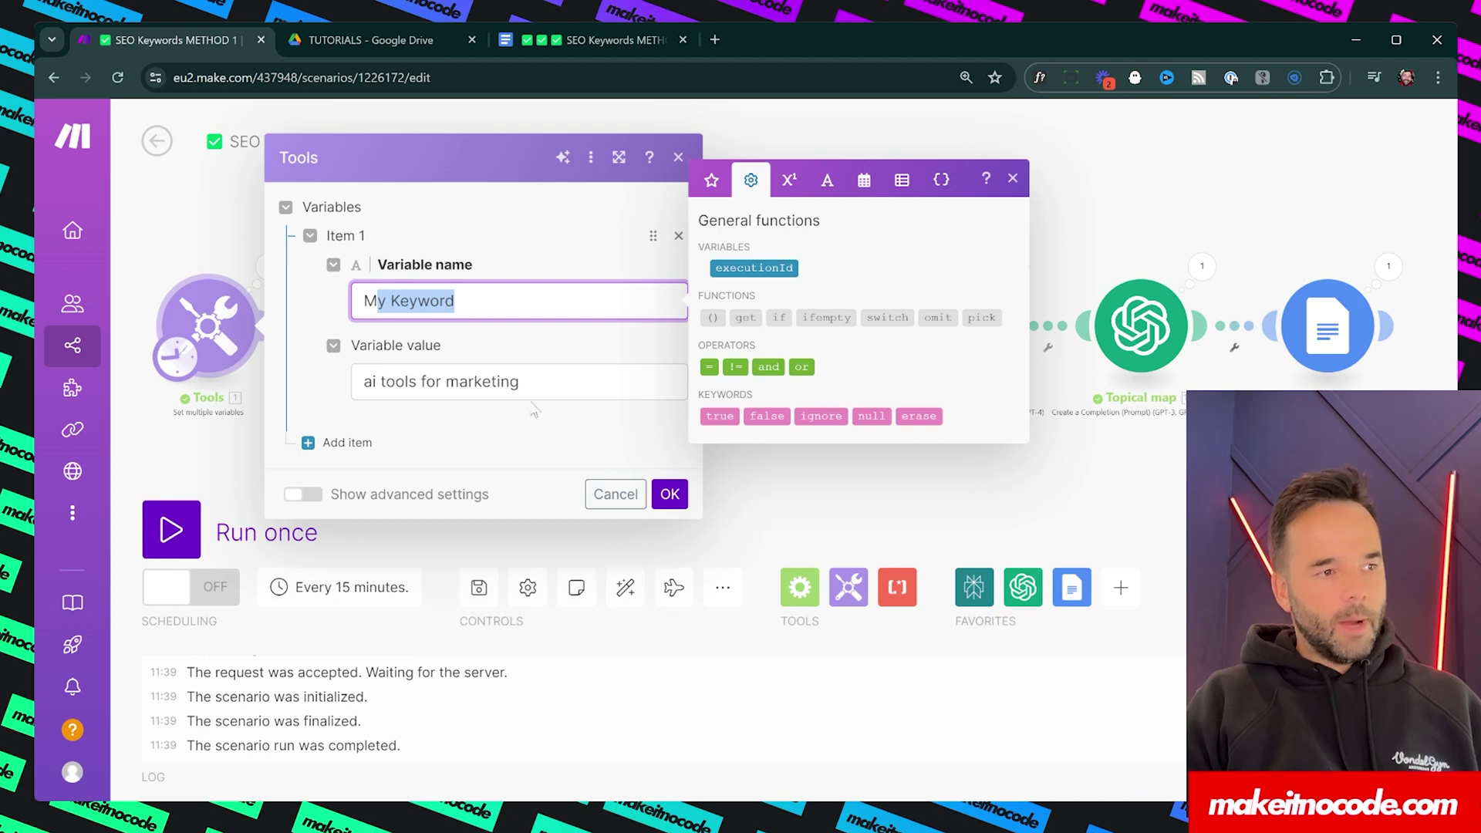
drag(531, 382, 349, 392)
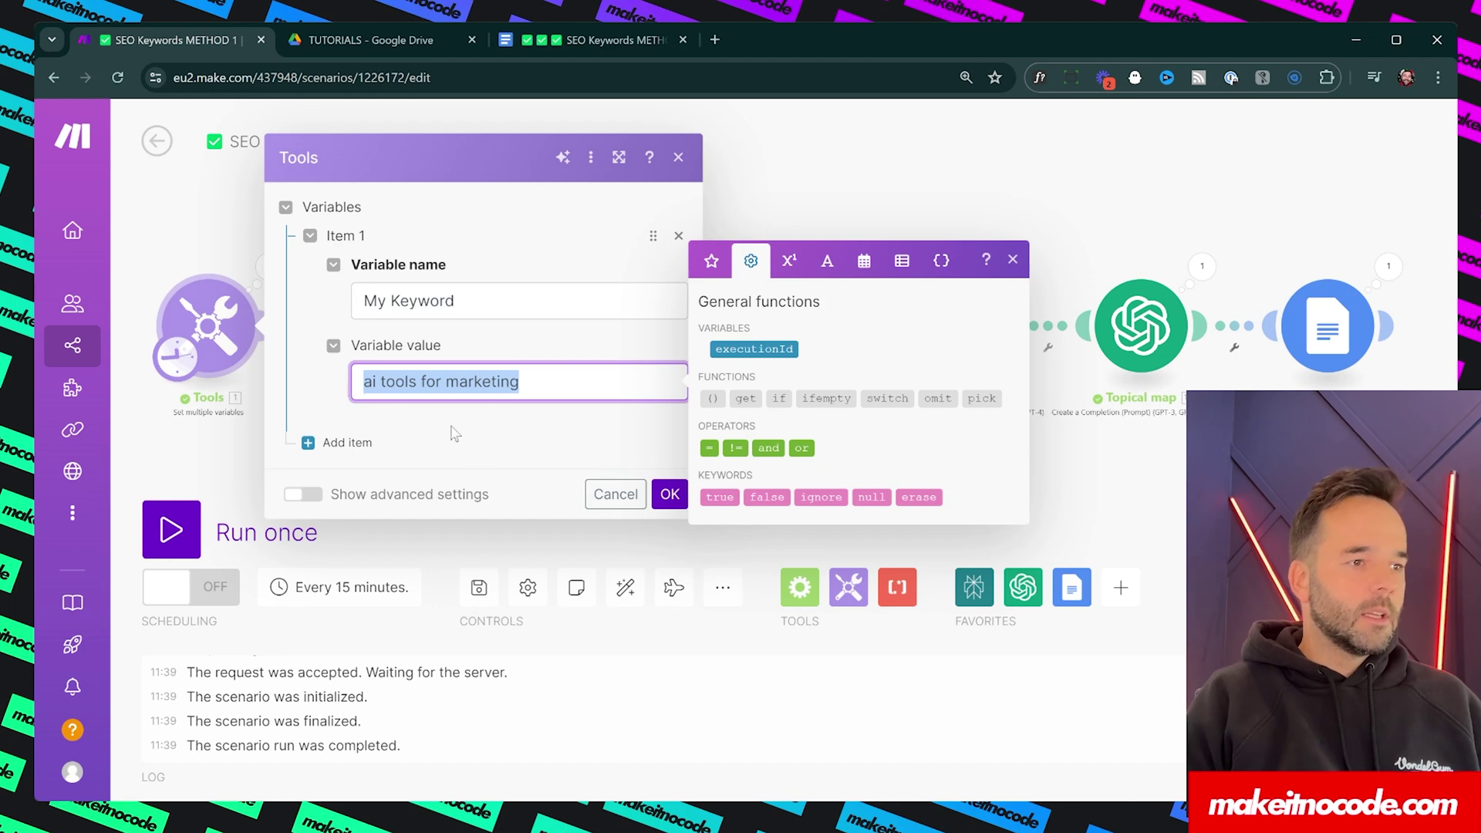
click(615, 495)
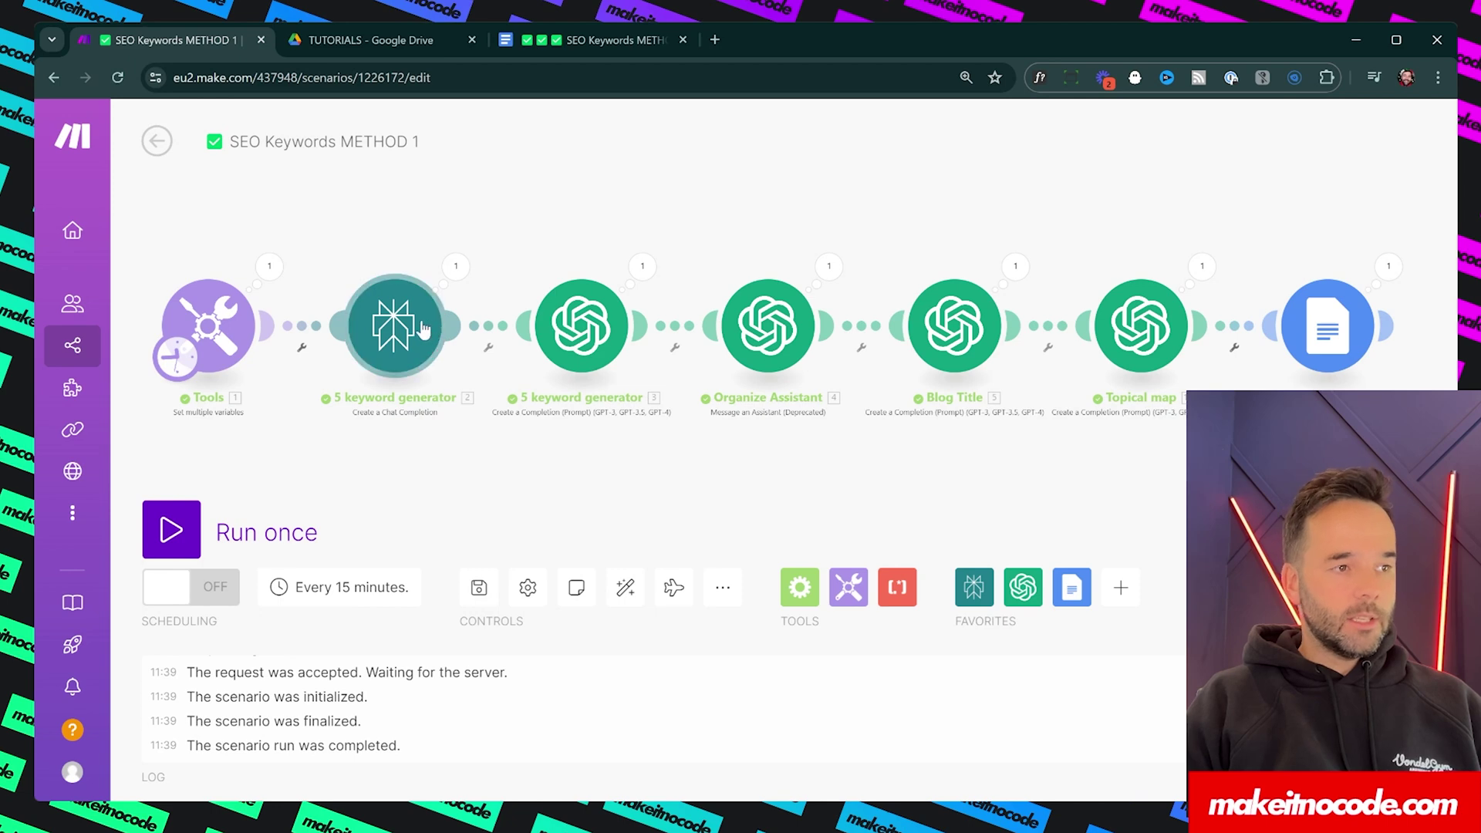
Step: Arrange the Perplexity, ChatGPT keyword generator, Organize Assistant, Blog Title and Topical map modules in a zigzag
drag(424, 328, 420, 231)
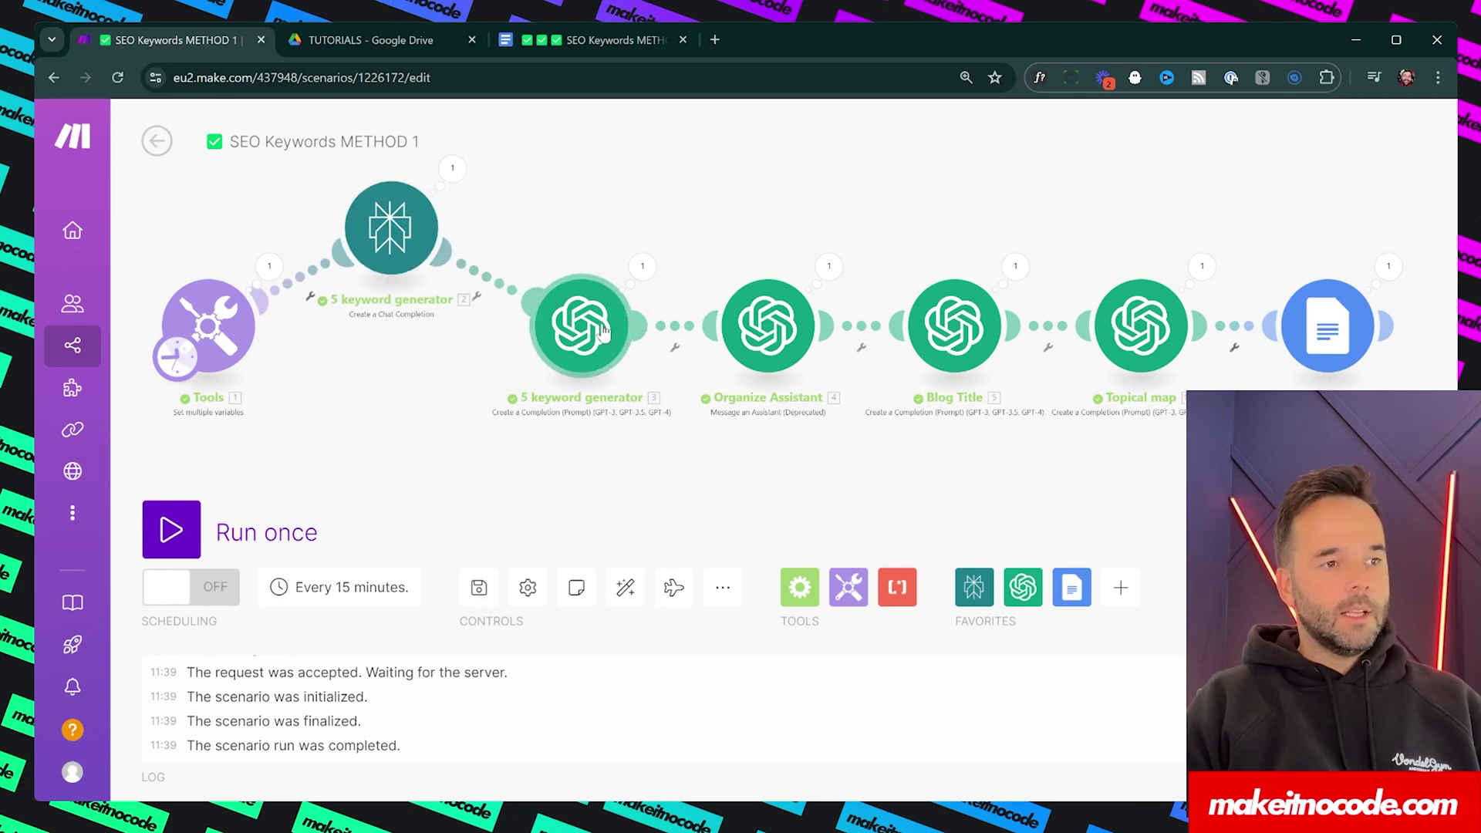
drag(602, 332, 614, 444)
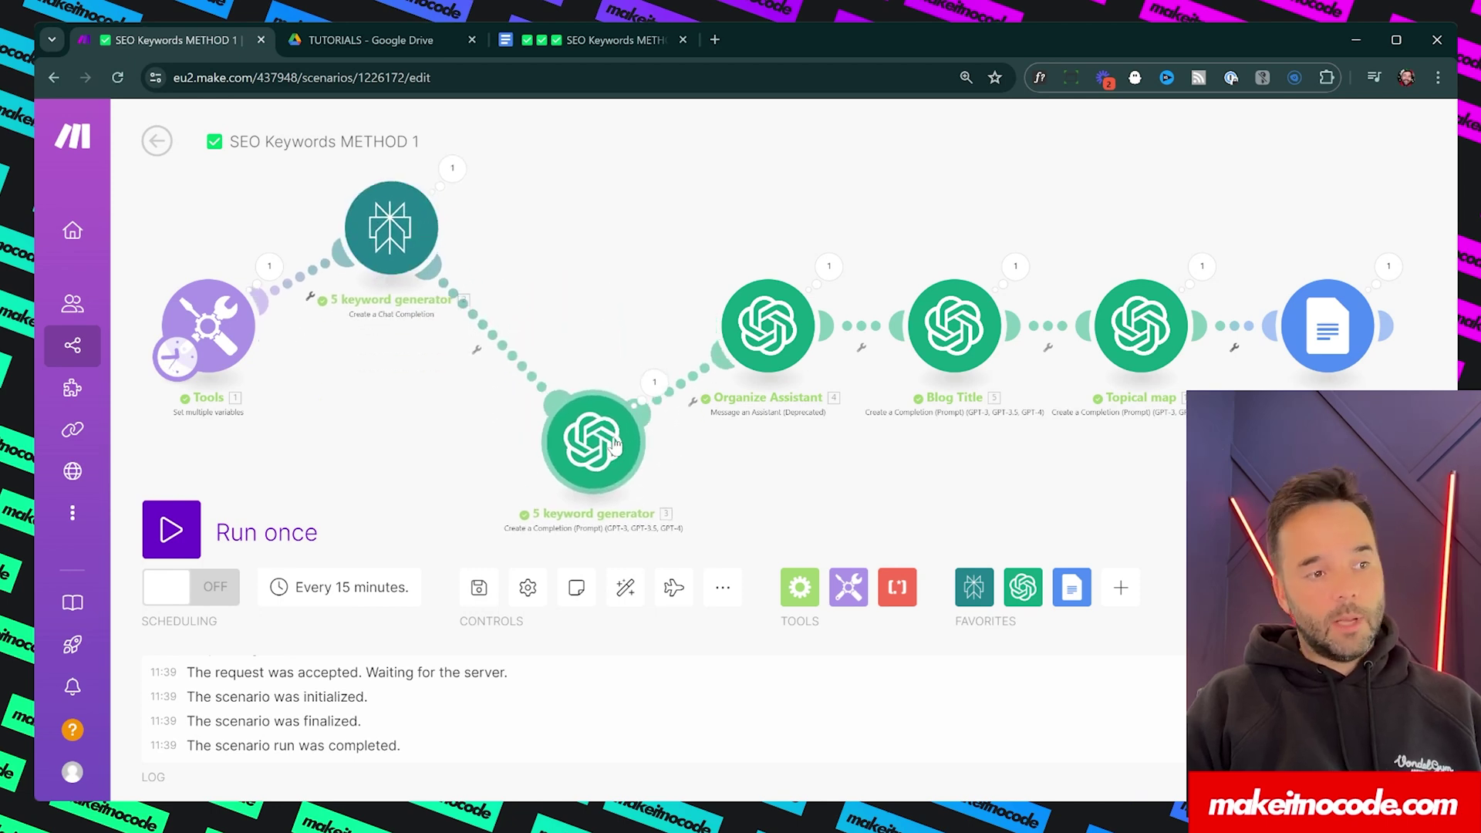
drag(747, 326, 754, 243)
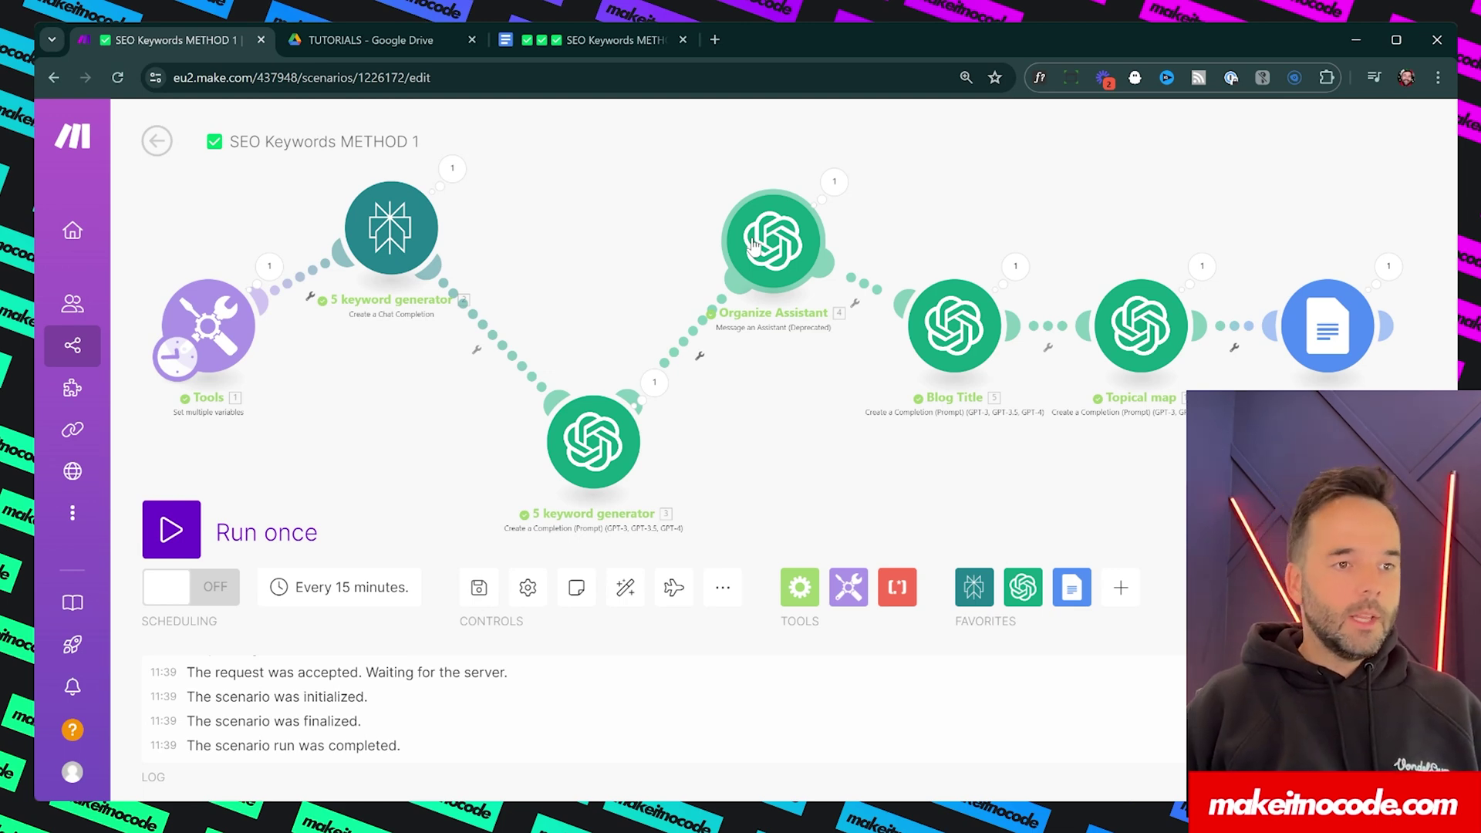
drag(954, 324, 956, 401)
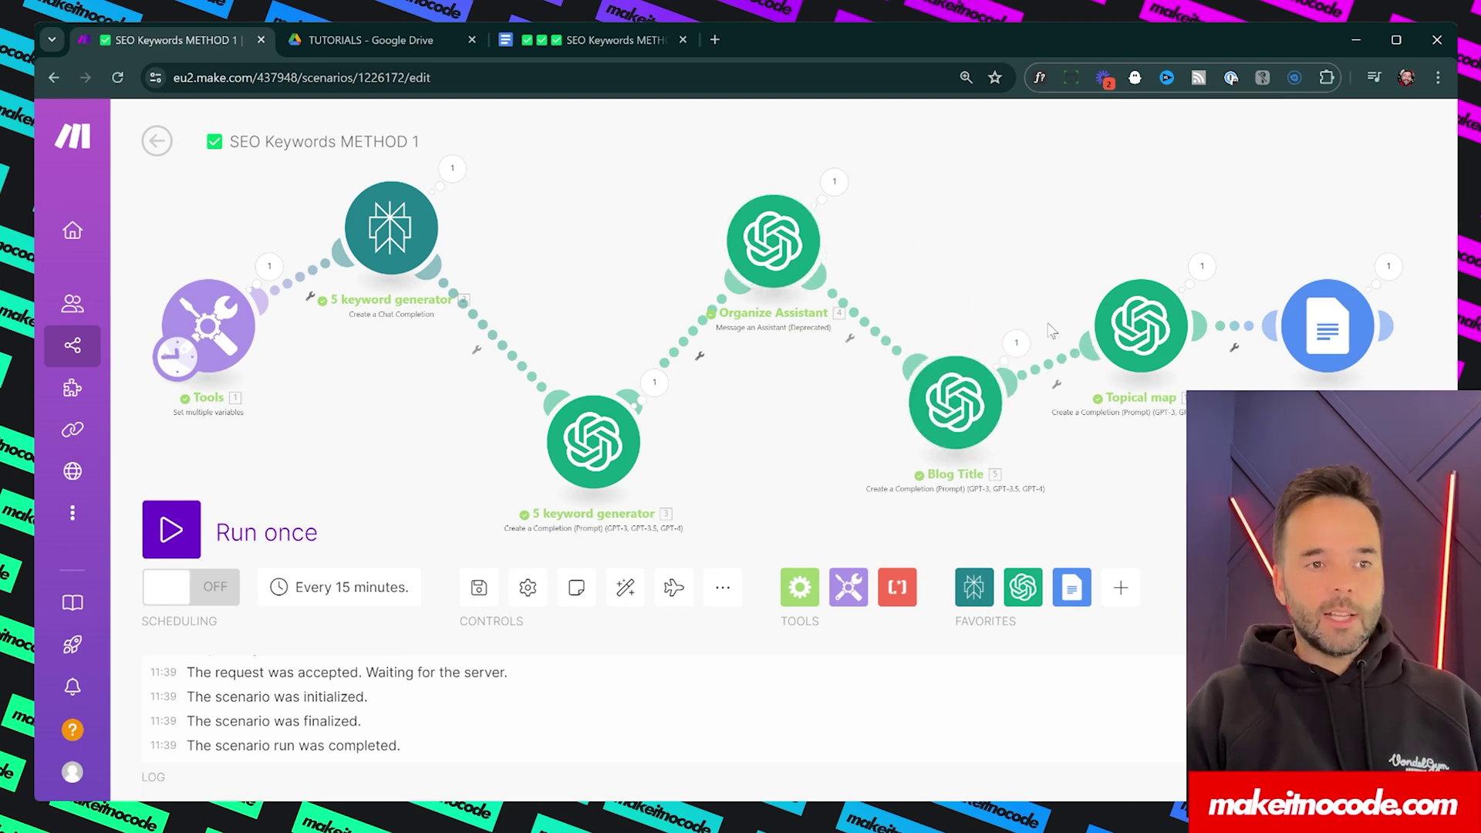
drag(1140, 334, 1144, 202)
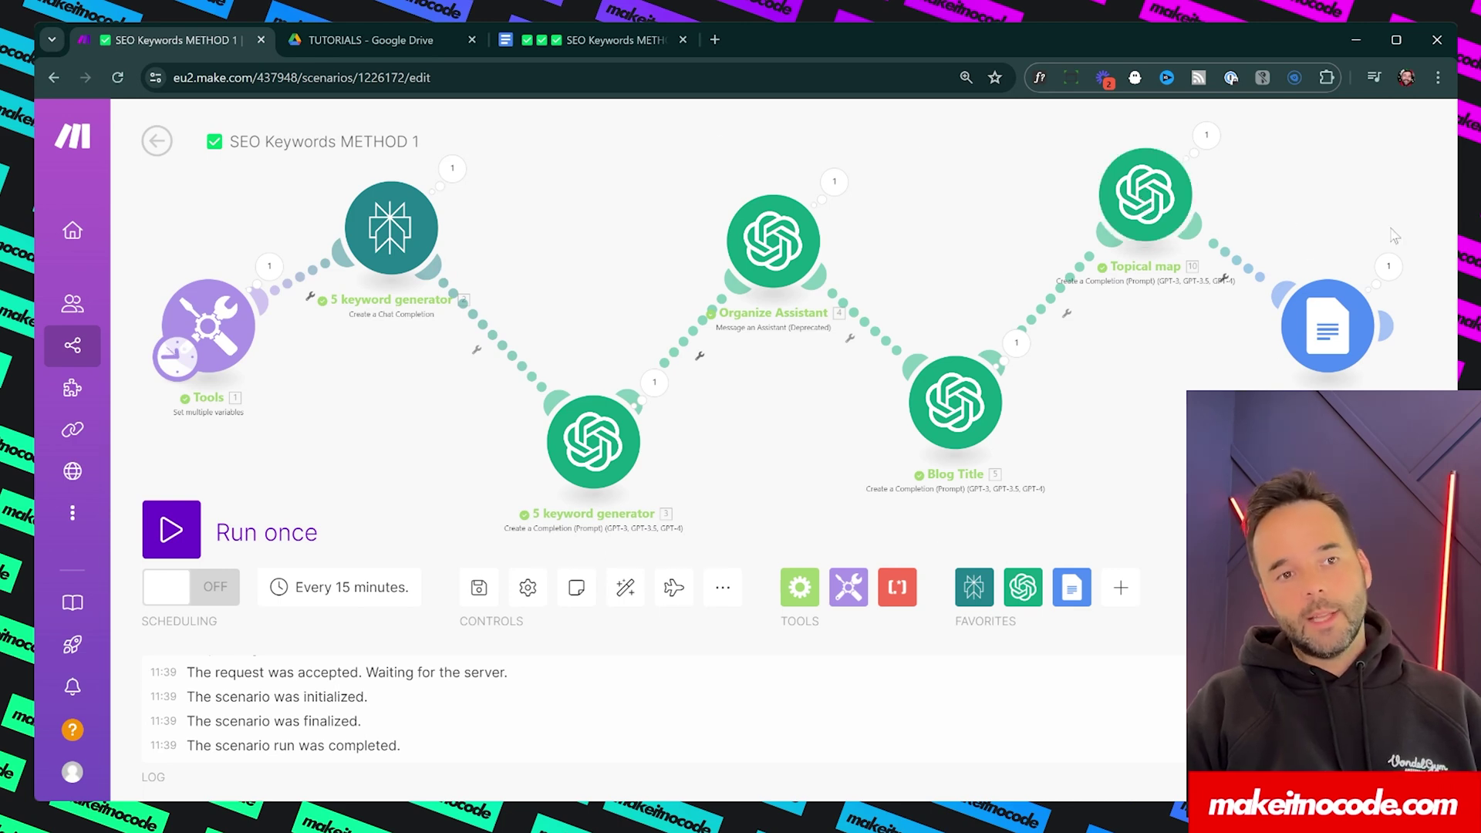
Step: Review the prompt content in the Perplexity 5 keyword generator module and close its settings
drag(1423, 221, 1227, 395)
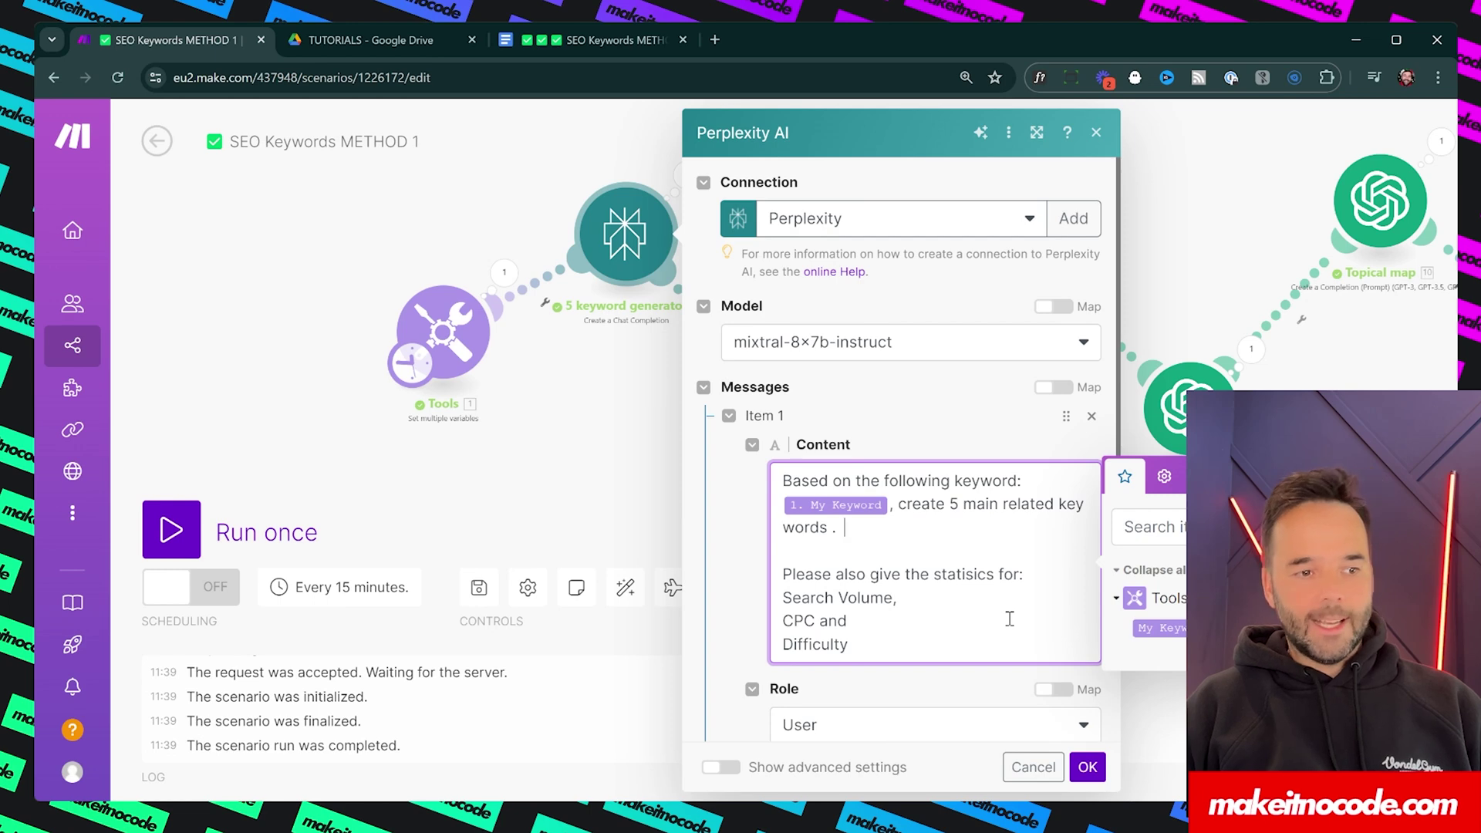
click(939, 652)
key(ctrl+a)
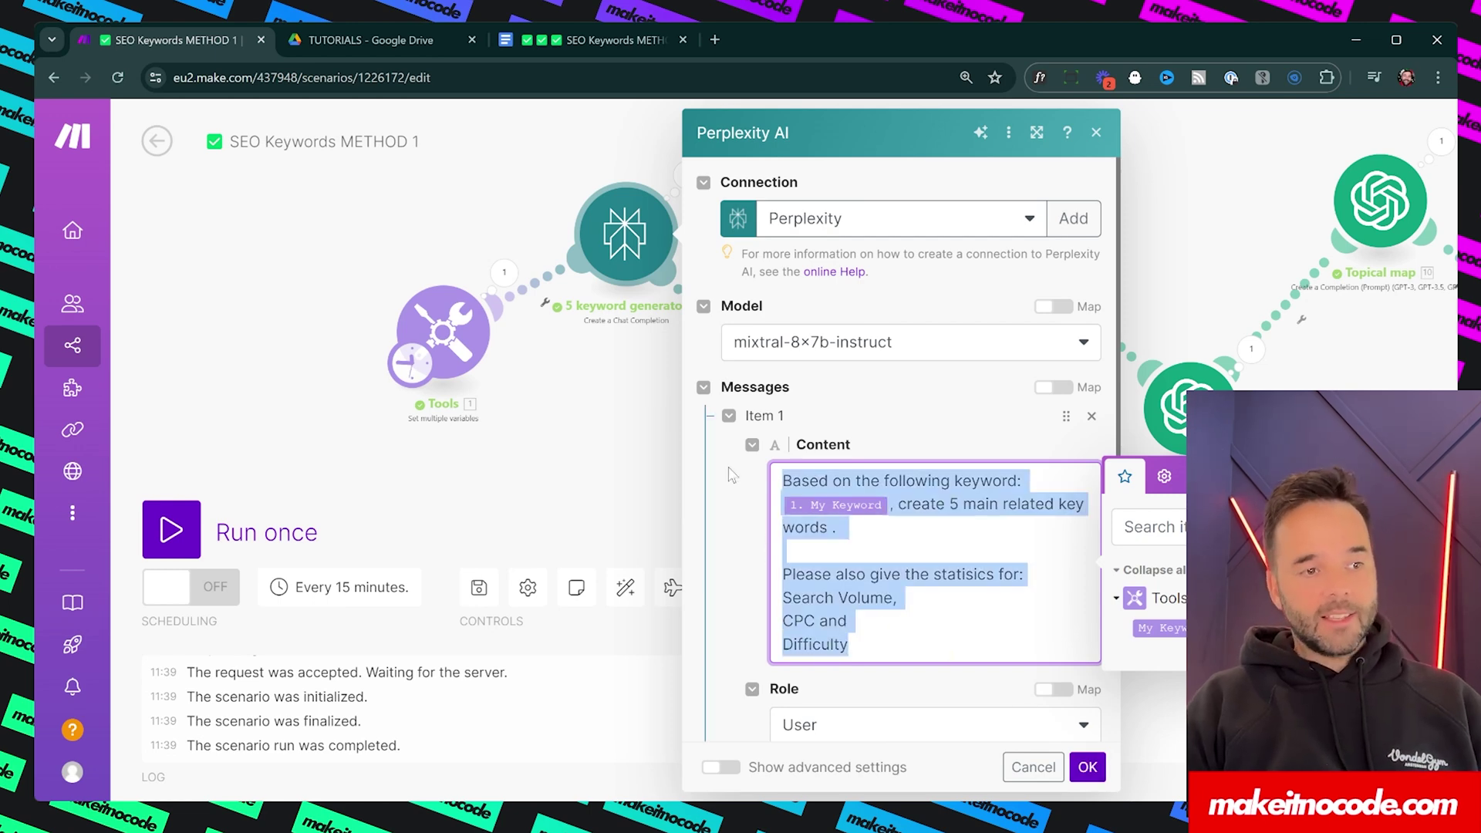
click(1088, 768)
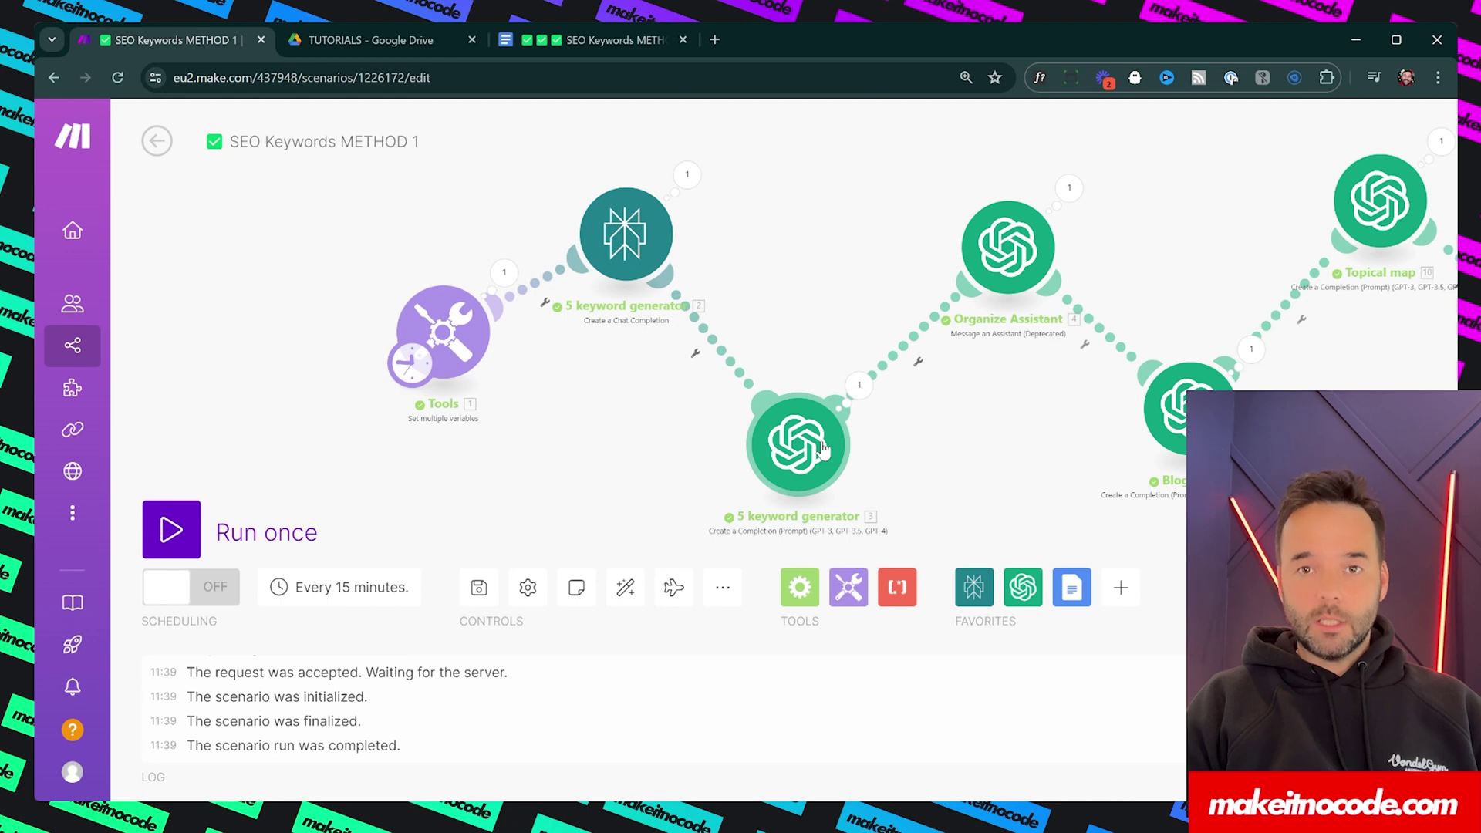
Step: Move the Perplexity module closer to the ChatGPT keyword generator and delete the stray empty module beside the generator
drag(653, 239, 729, 220)
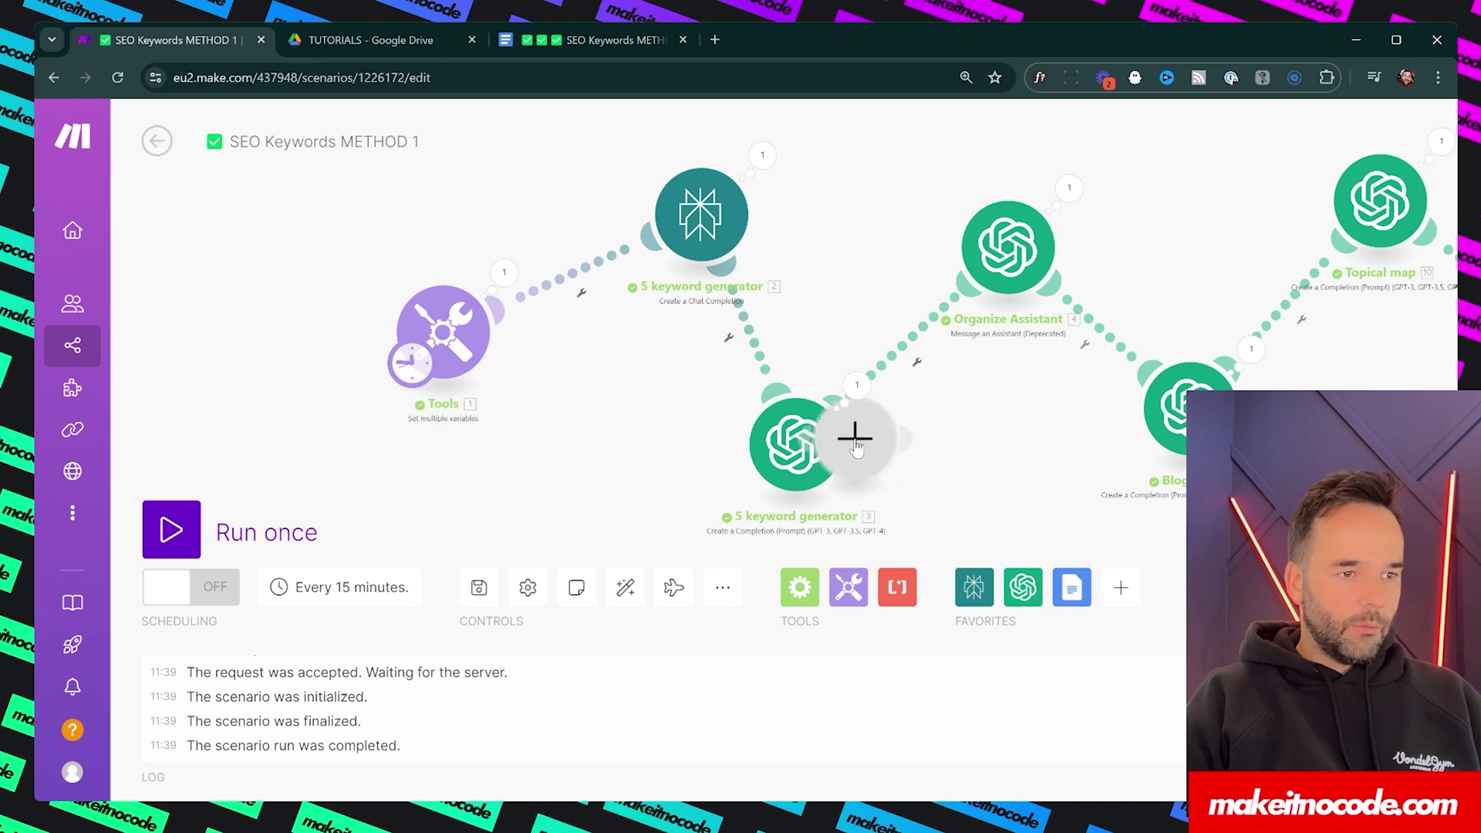
click(856, 447)
key(Escape)
right_click(857, 448)
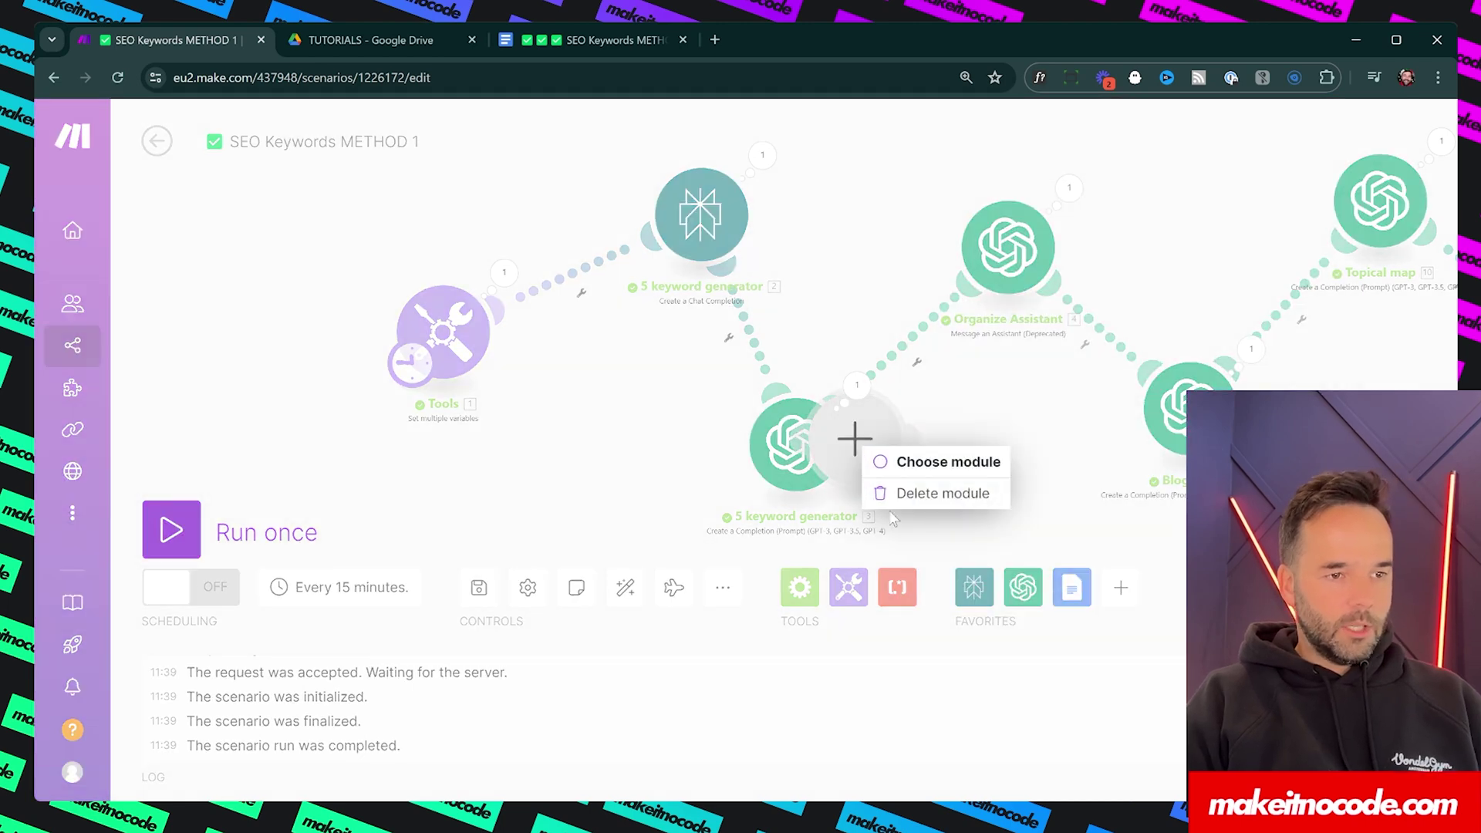
click(906, 496)
Step: Examine the ChatGPT 5 keyword generator's settings and its list of available GPT models, keeping the current model
click(804, 455)
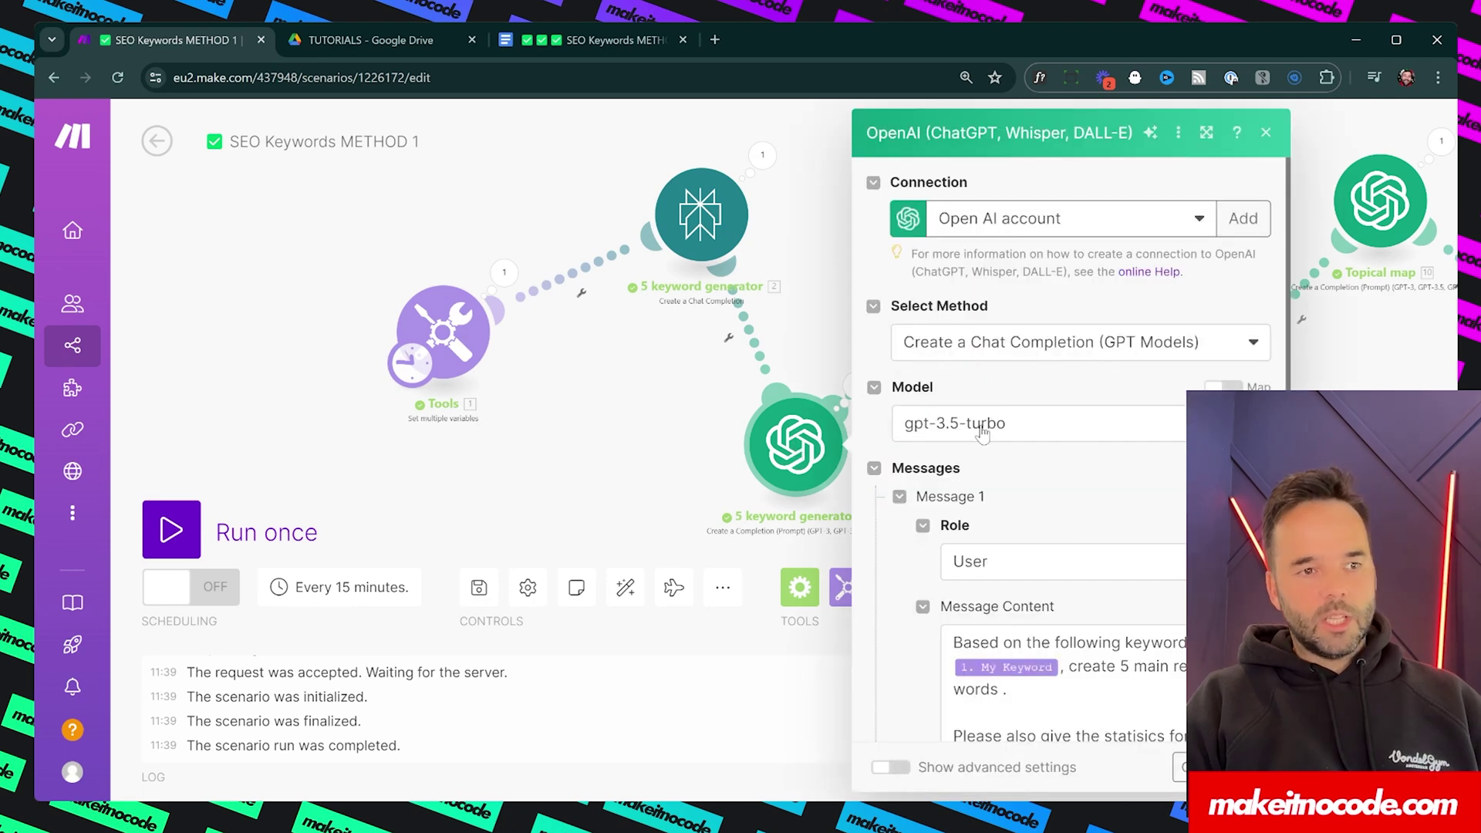
click(990, 434)
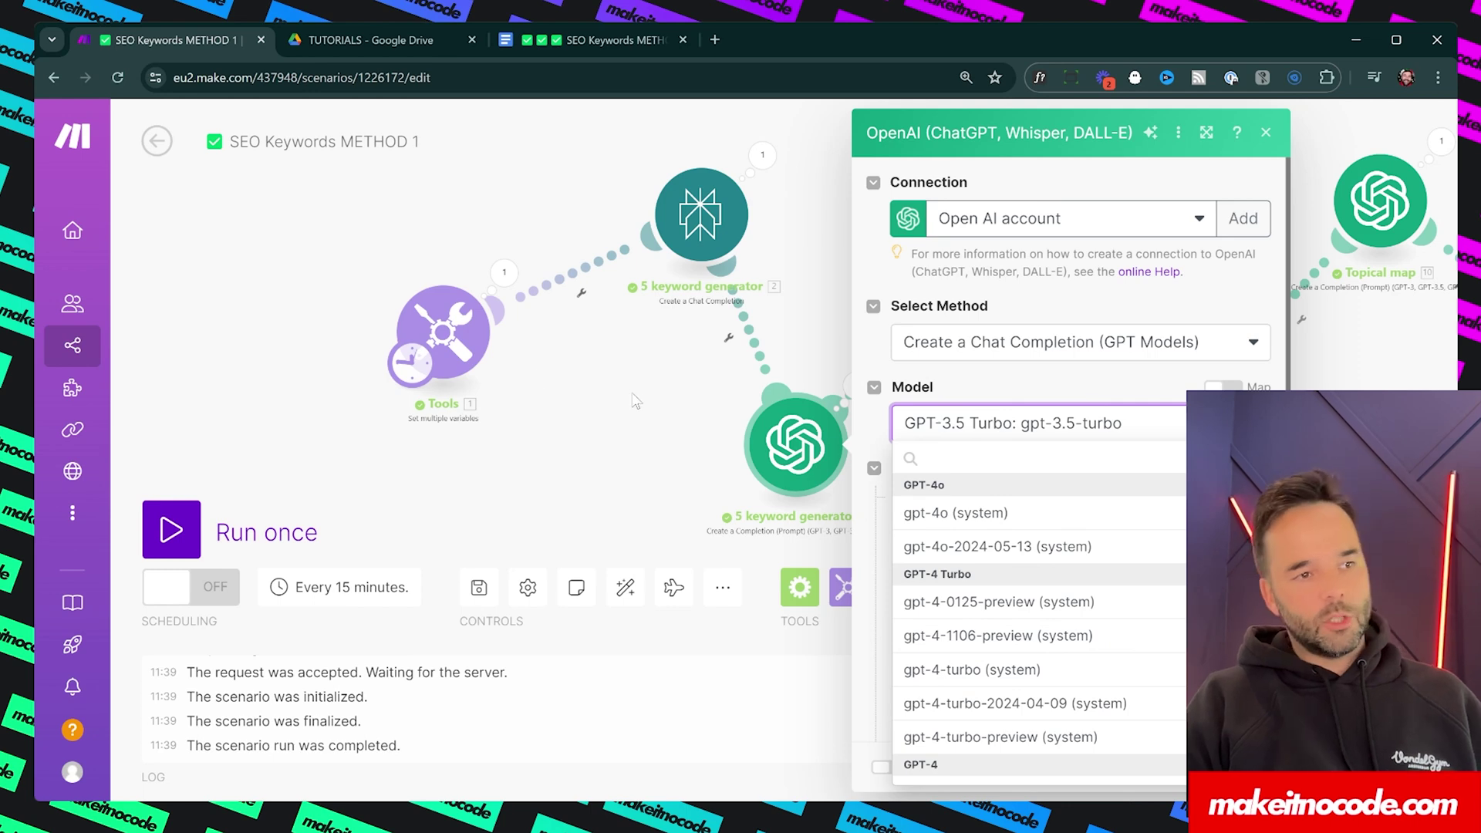
click(680, 397)
Step: Open the Organize Assistant module and examine its message prompt with the mapped ChatGPT and Perplexity outputs
drag(693, 400, 544, 435)
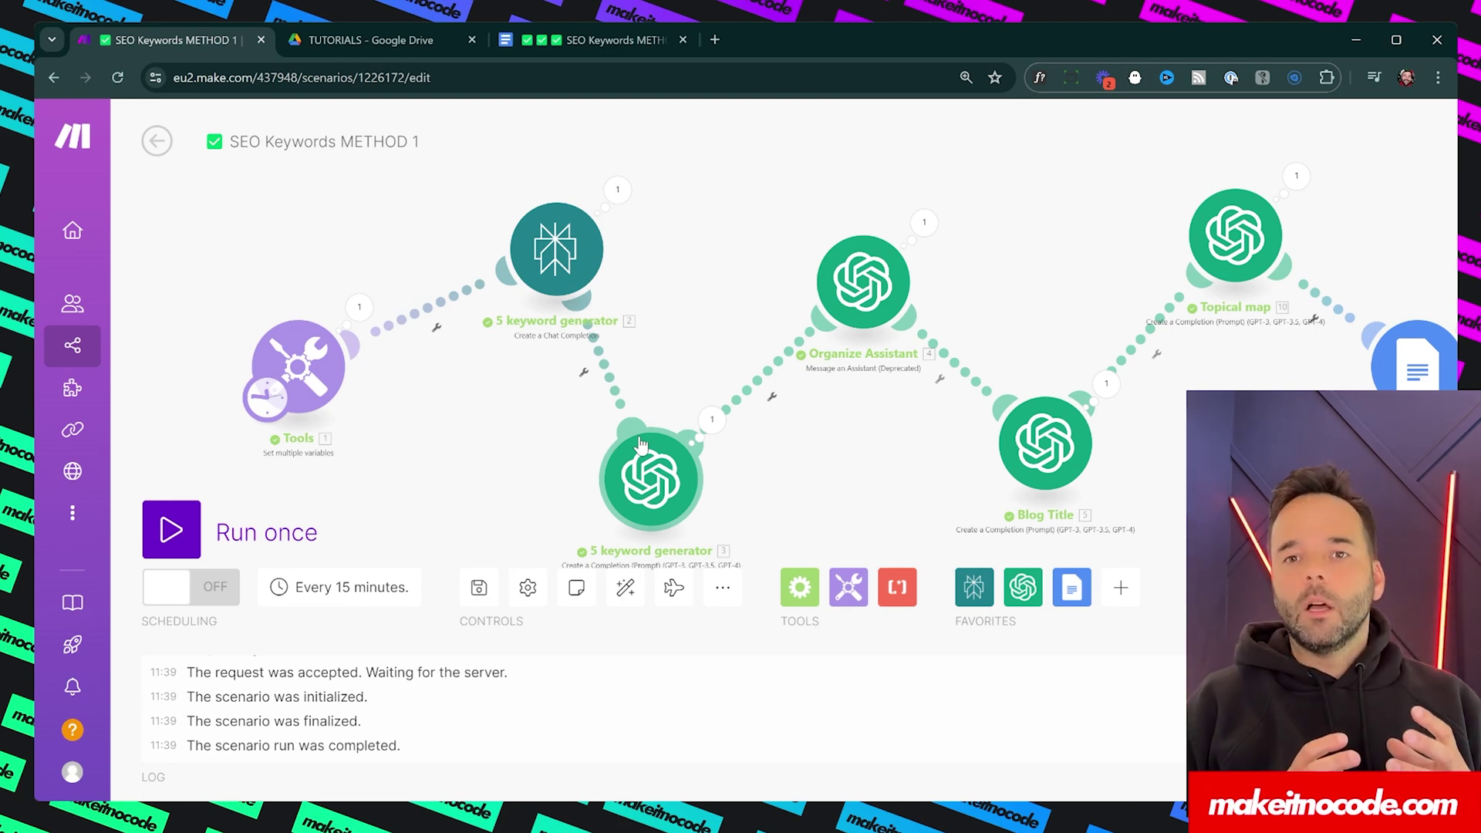
click(862, 282)
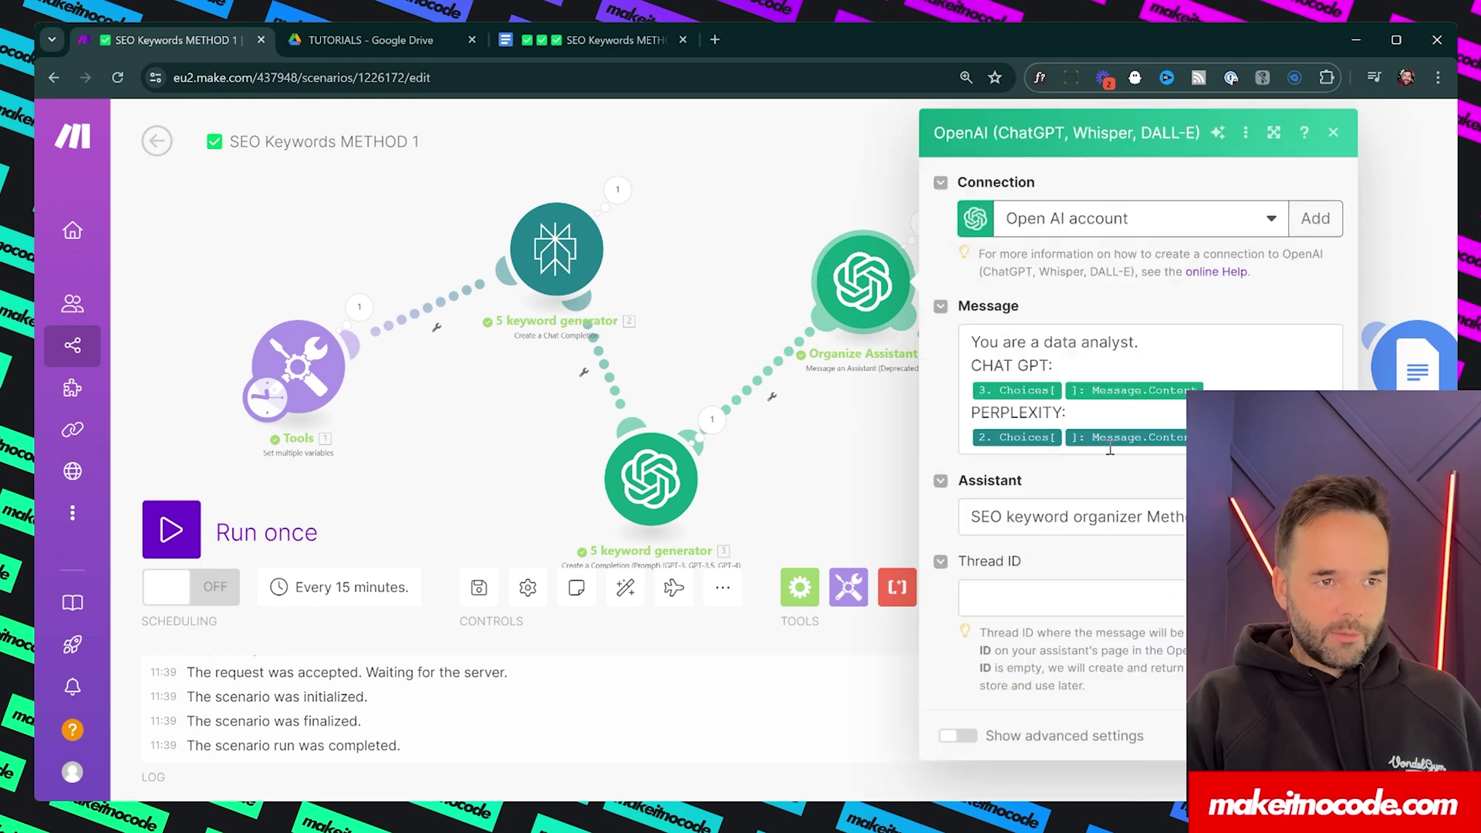
click(1003, 343)
key(ctrl+a)
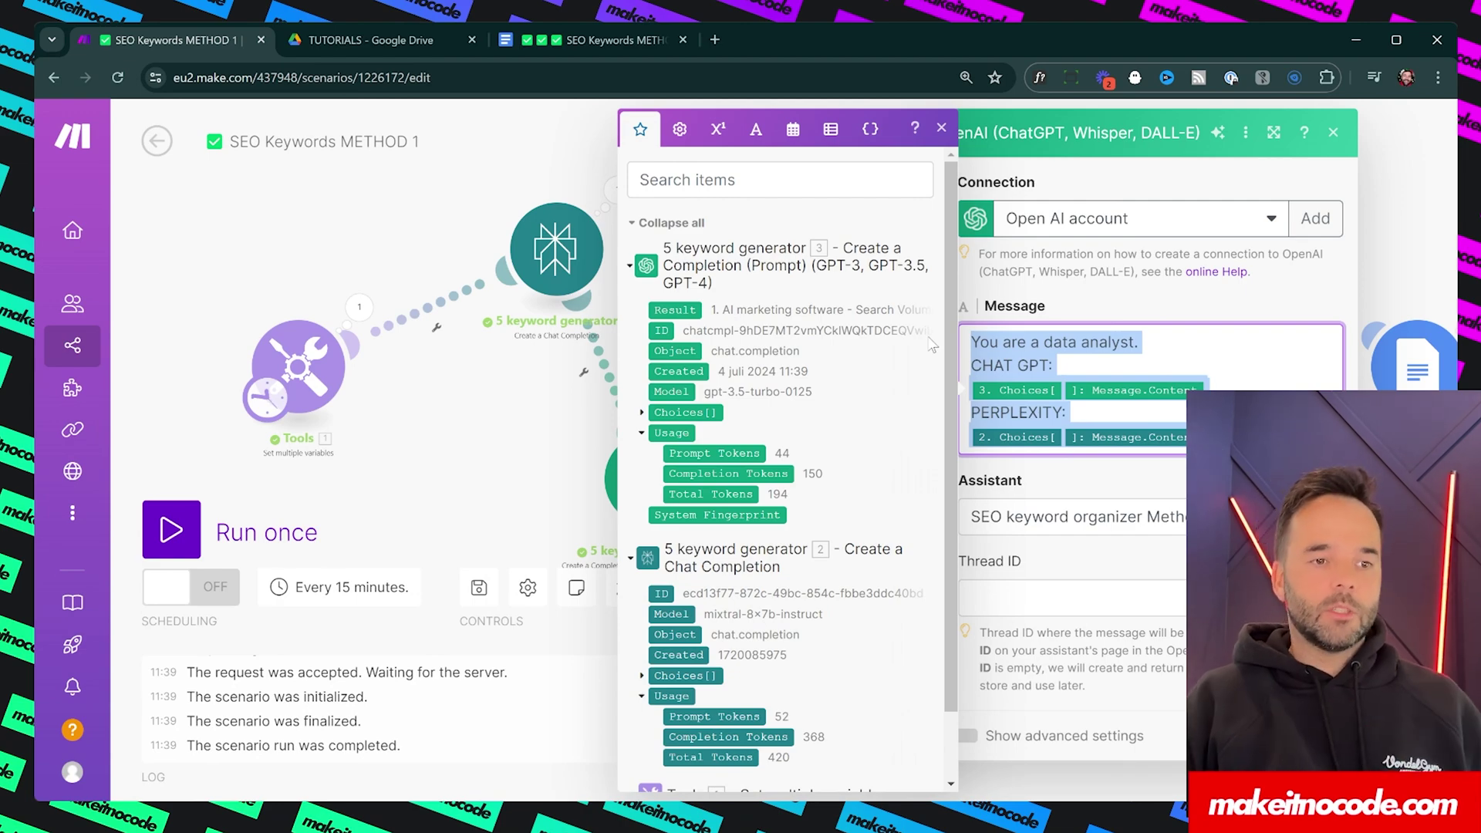
Step: Leave the Organize Assistant settings and review the Blog Title module's model and blog post title prompt, closing its settings again
click(1119, 485)
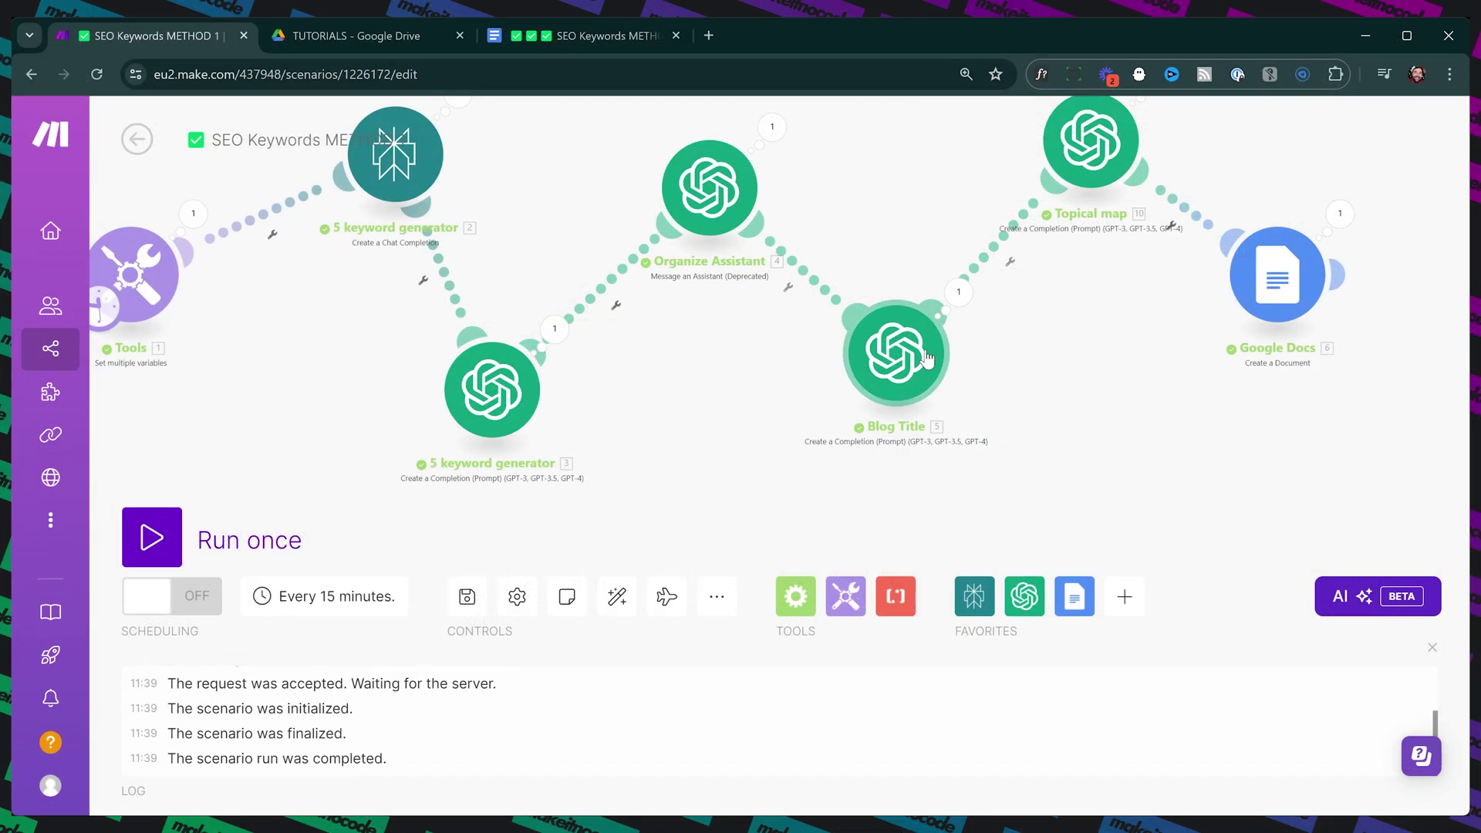
click(926, 358)
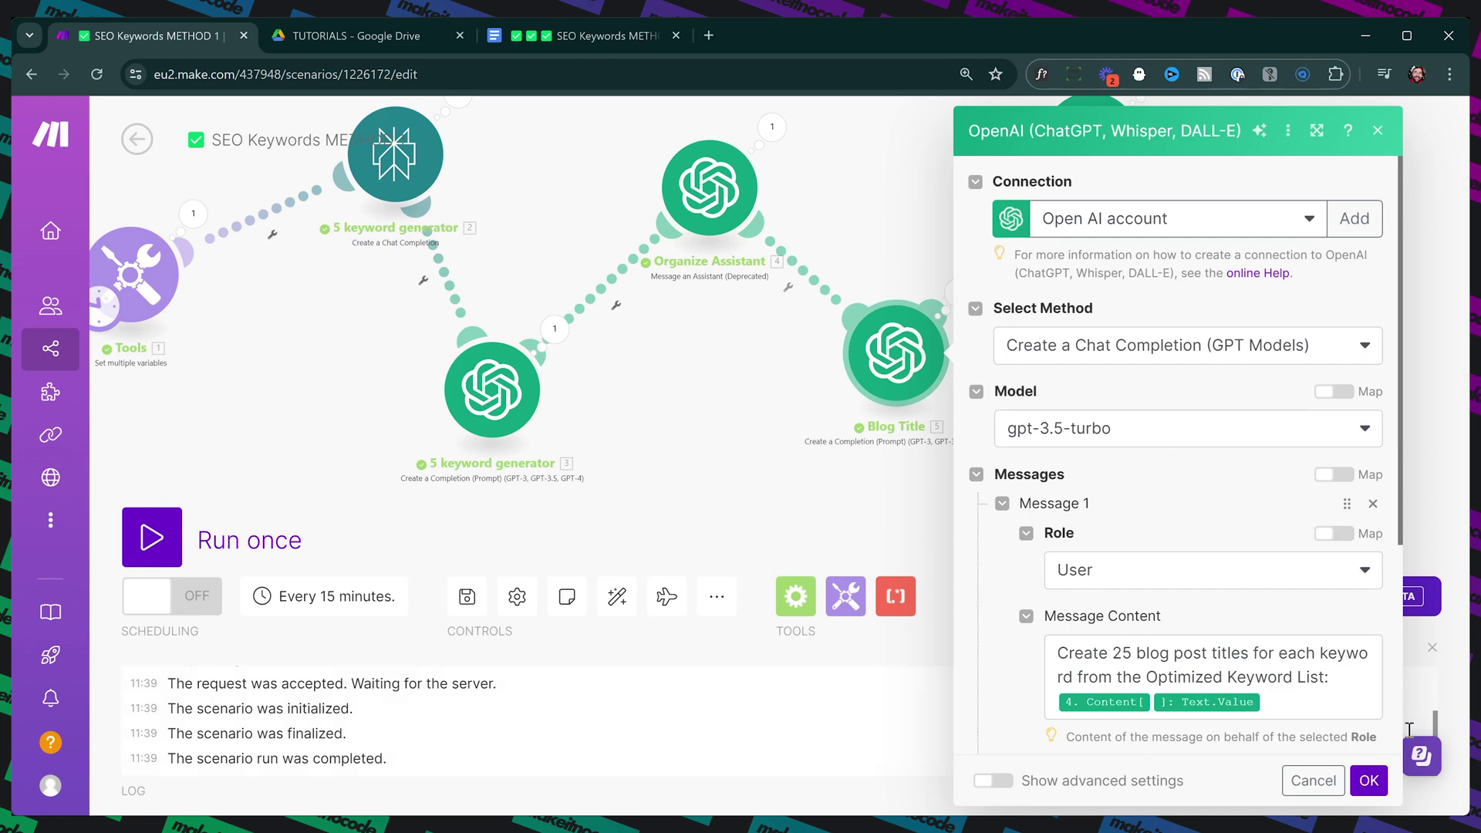
click(1323, 703)
click(1380, 780)
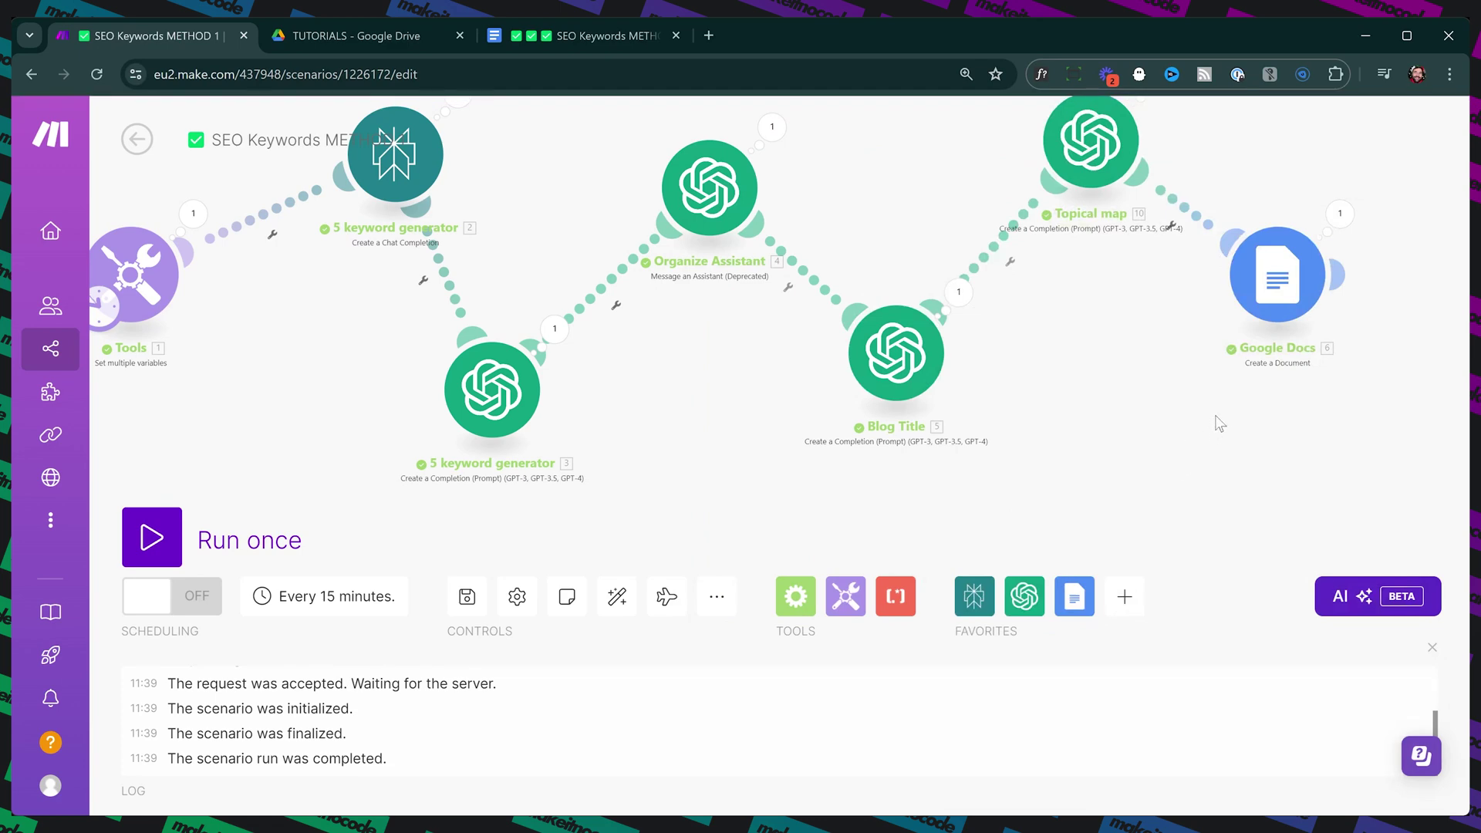
Step: Open the Topical map module and examine its system message and the user message requesting semantically related keywords
click(988, 245)
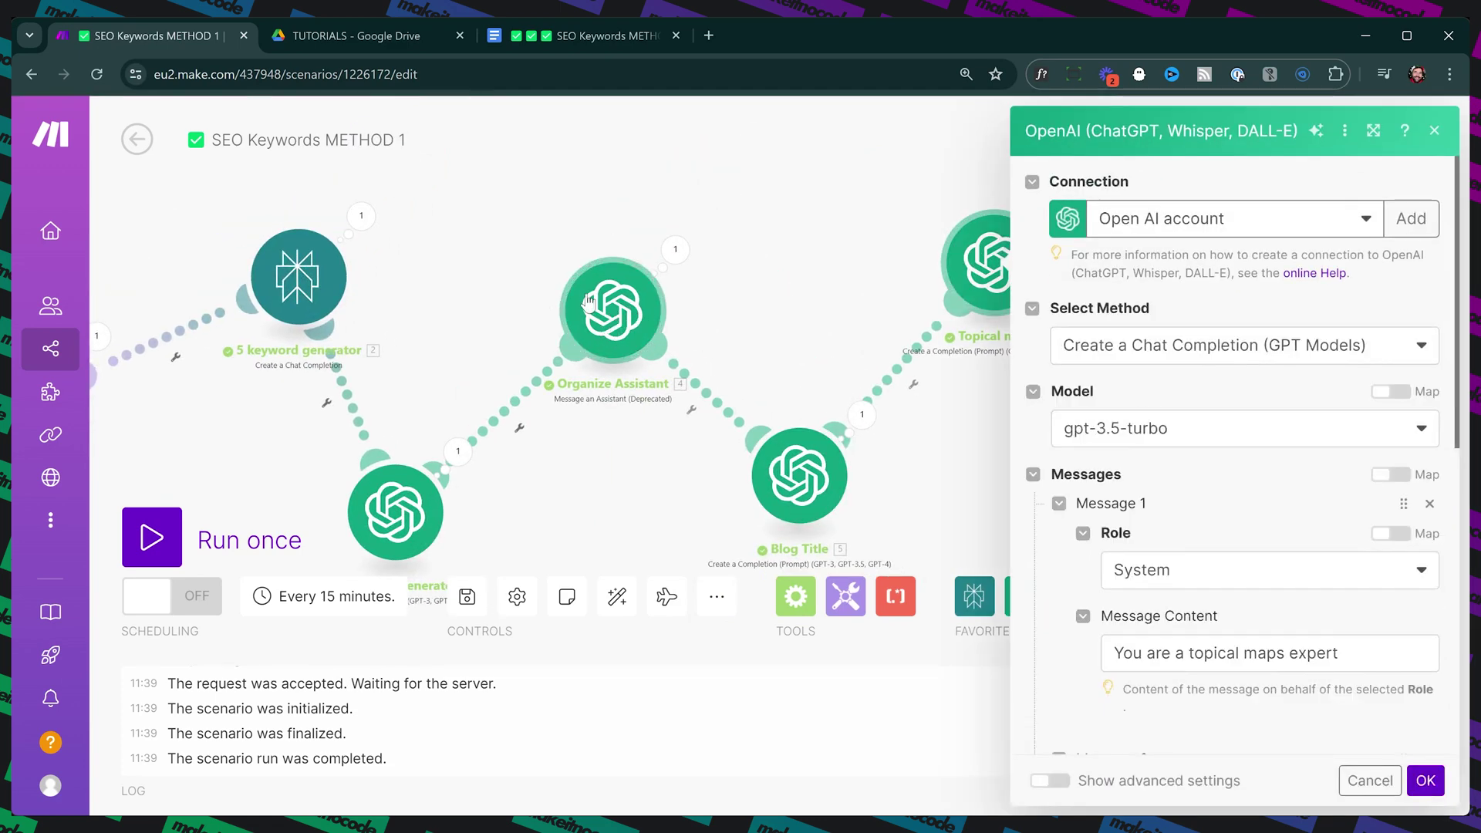
scroll(1134, 493, down, 5)
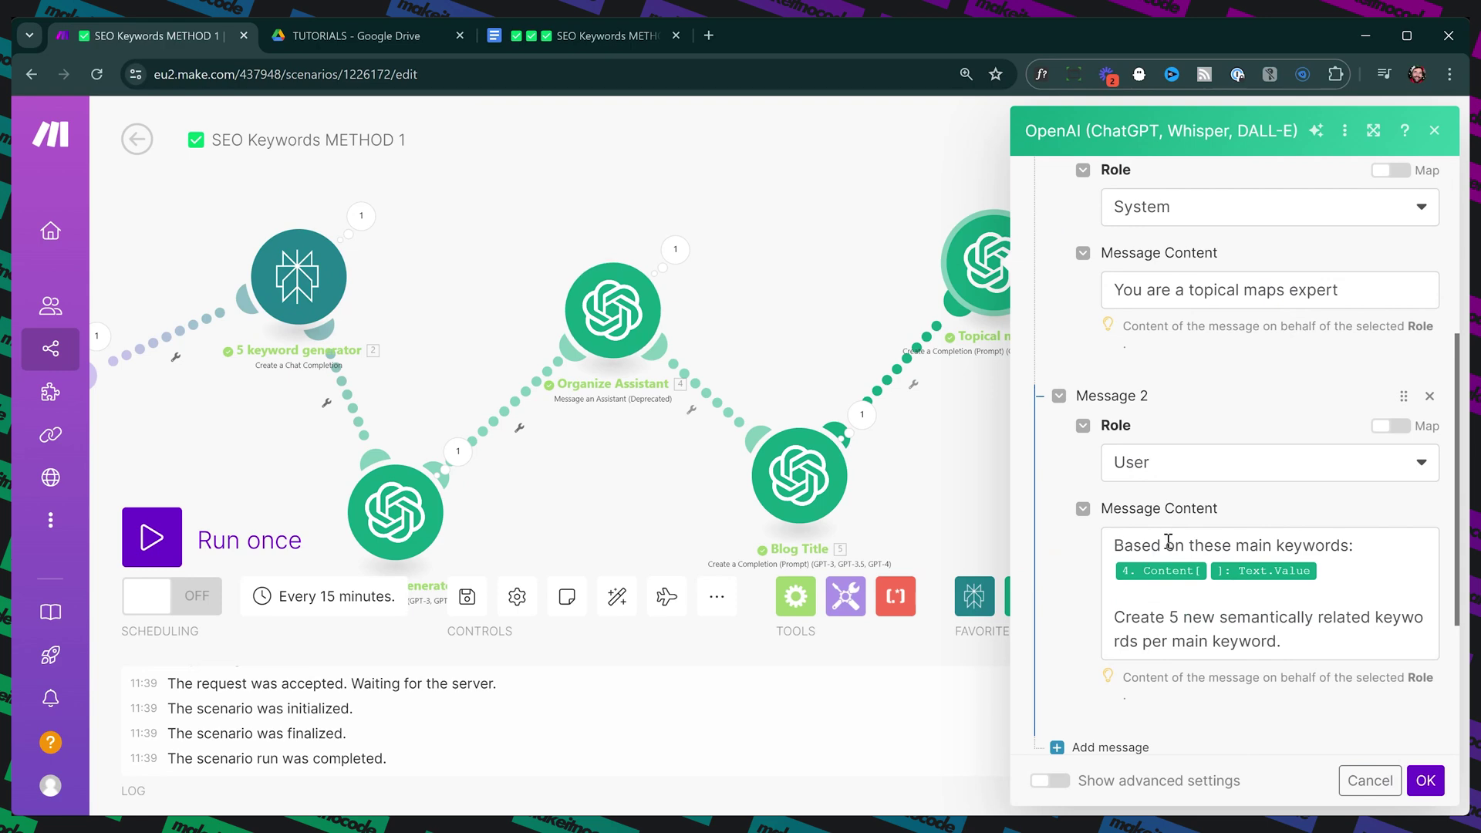
drag(1168, 542, 1368, 550)
click(1369, 553)
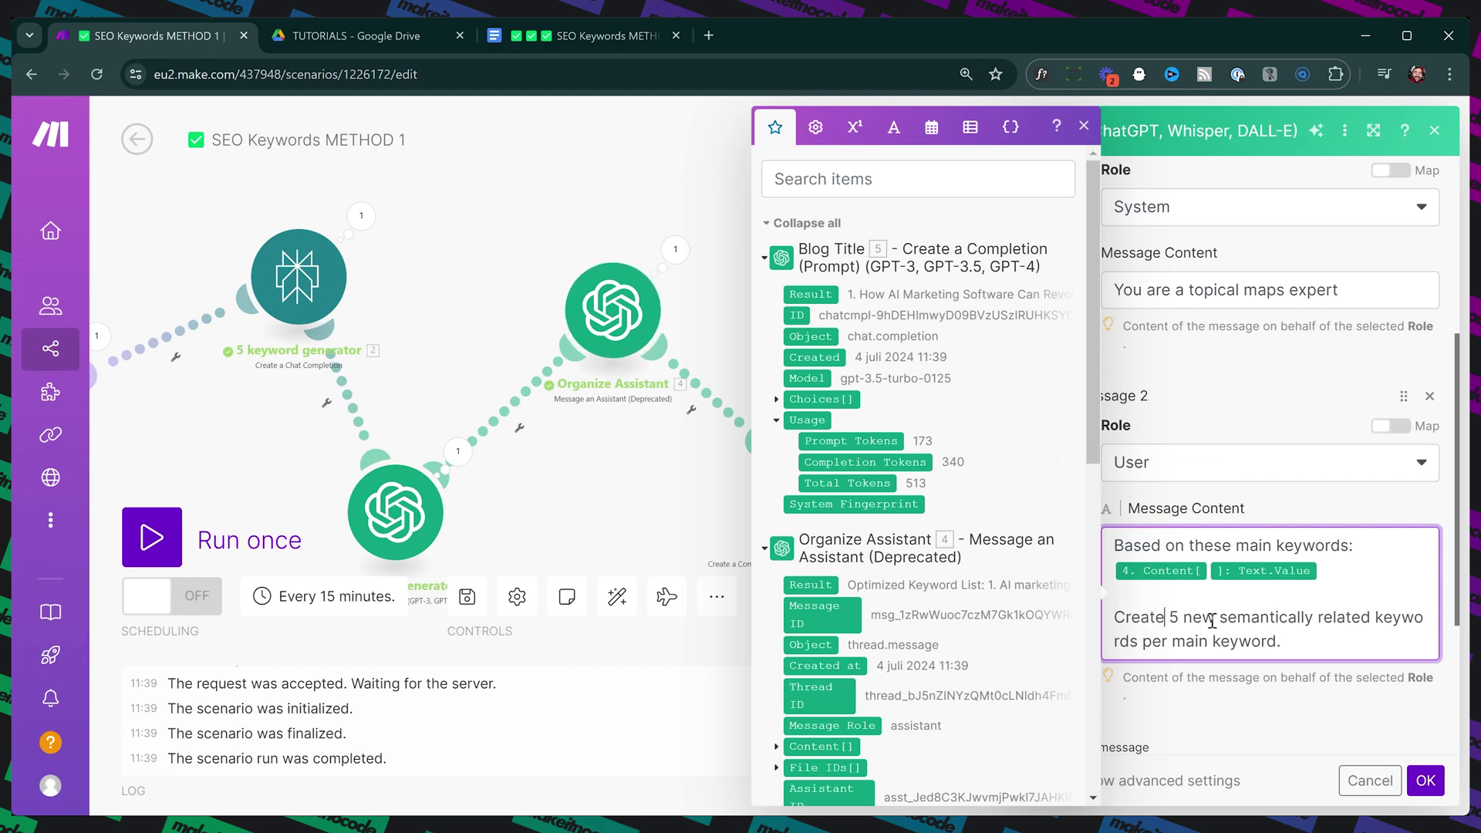
scroll(1212, 621, down, 3)
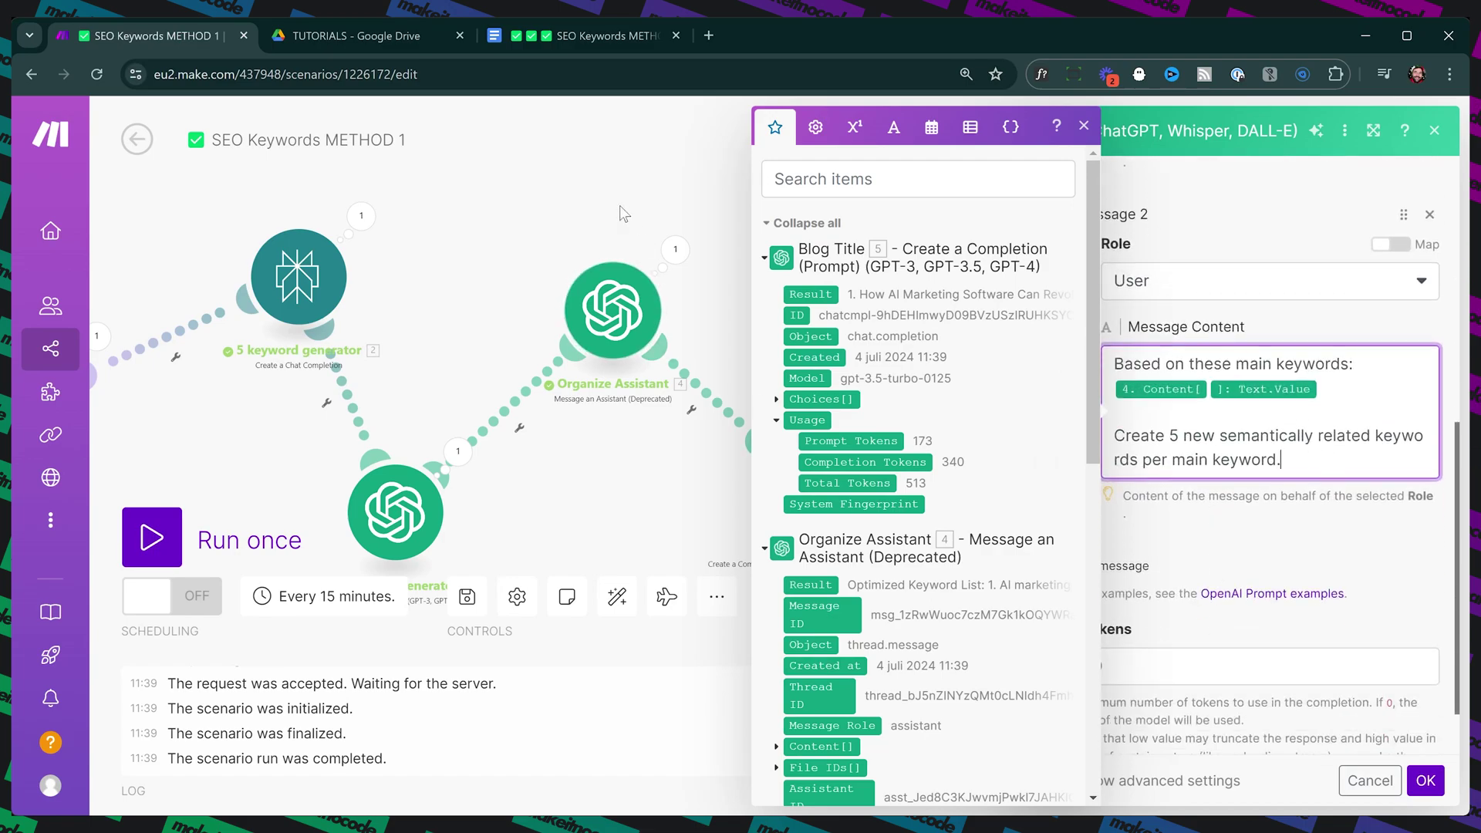
Step: Switch to the SEO Keywords METHOD 1 TUT document and examine the related terms under AI marketing software in the topical map
click(575, 34)
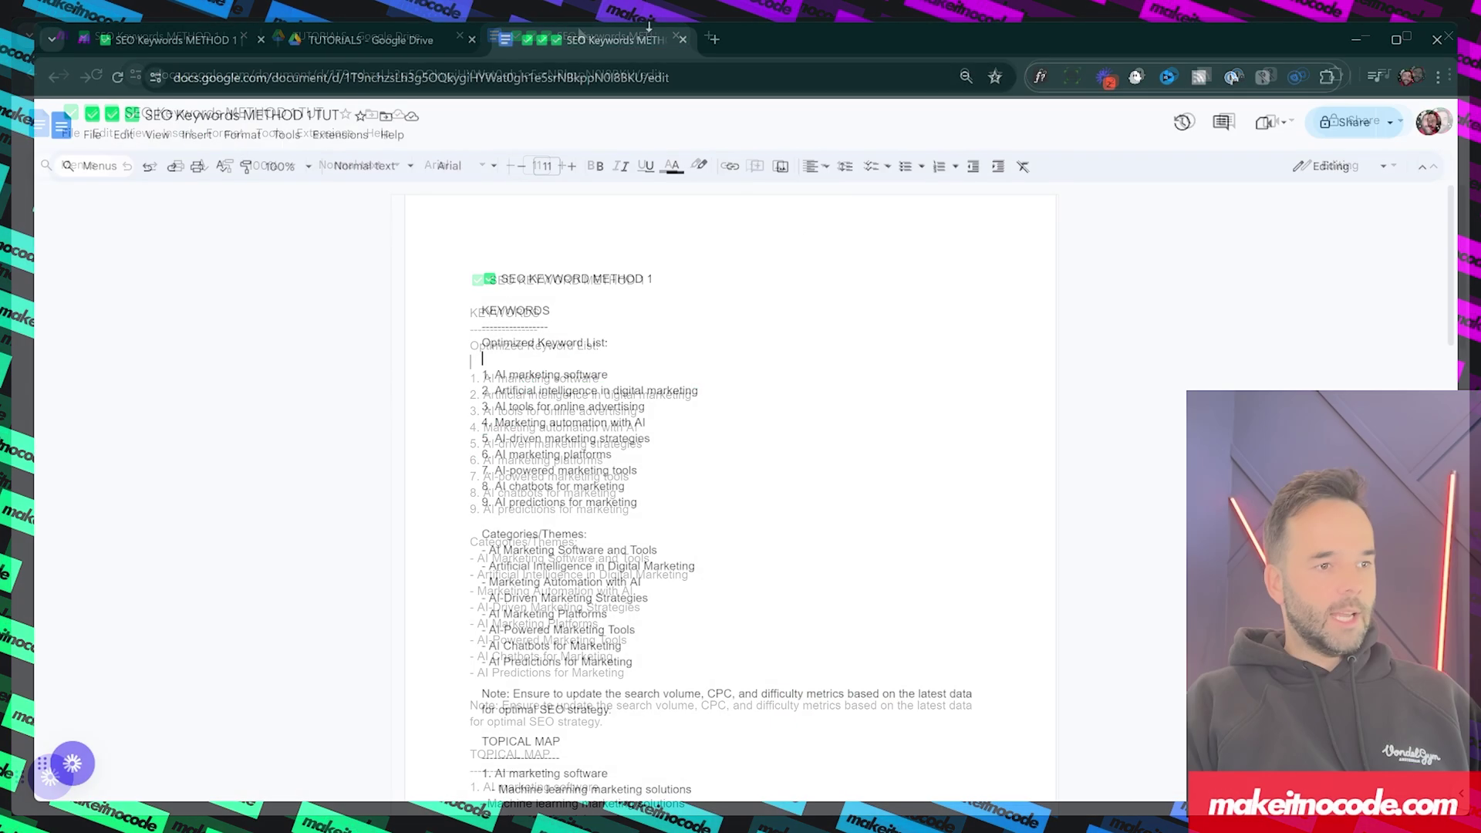
scroll(899, 502, down, 20)
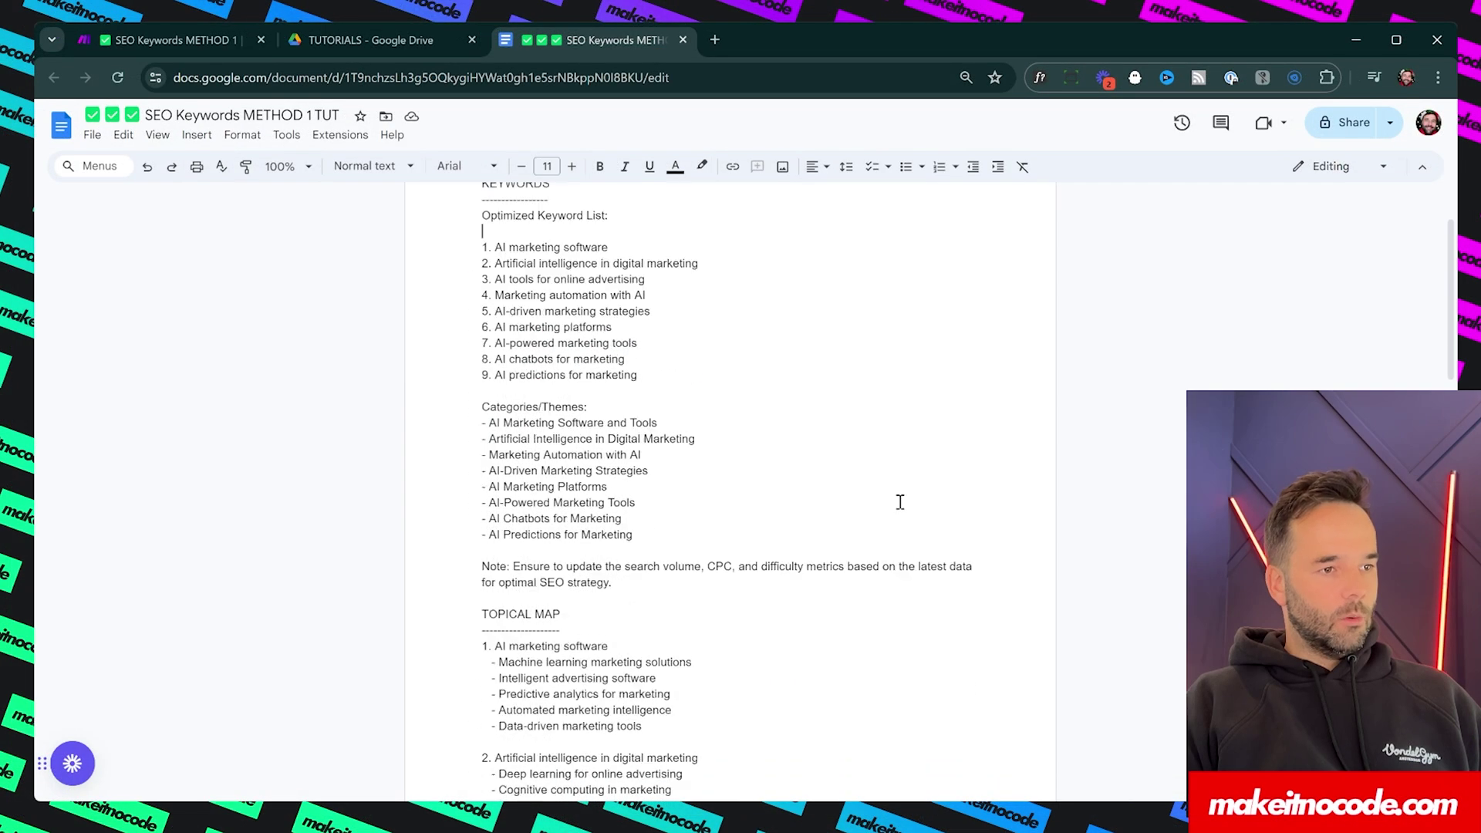
scroll(899, 502, up, 20)
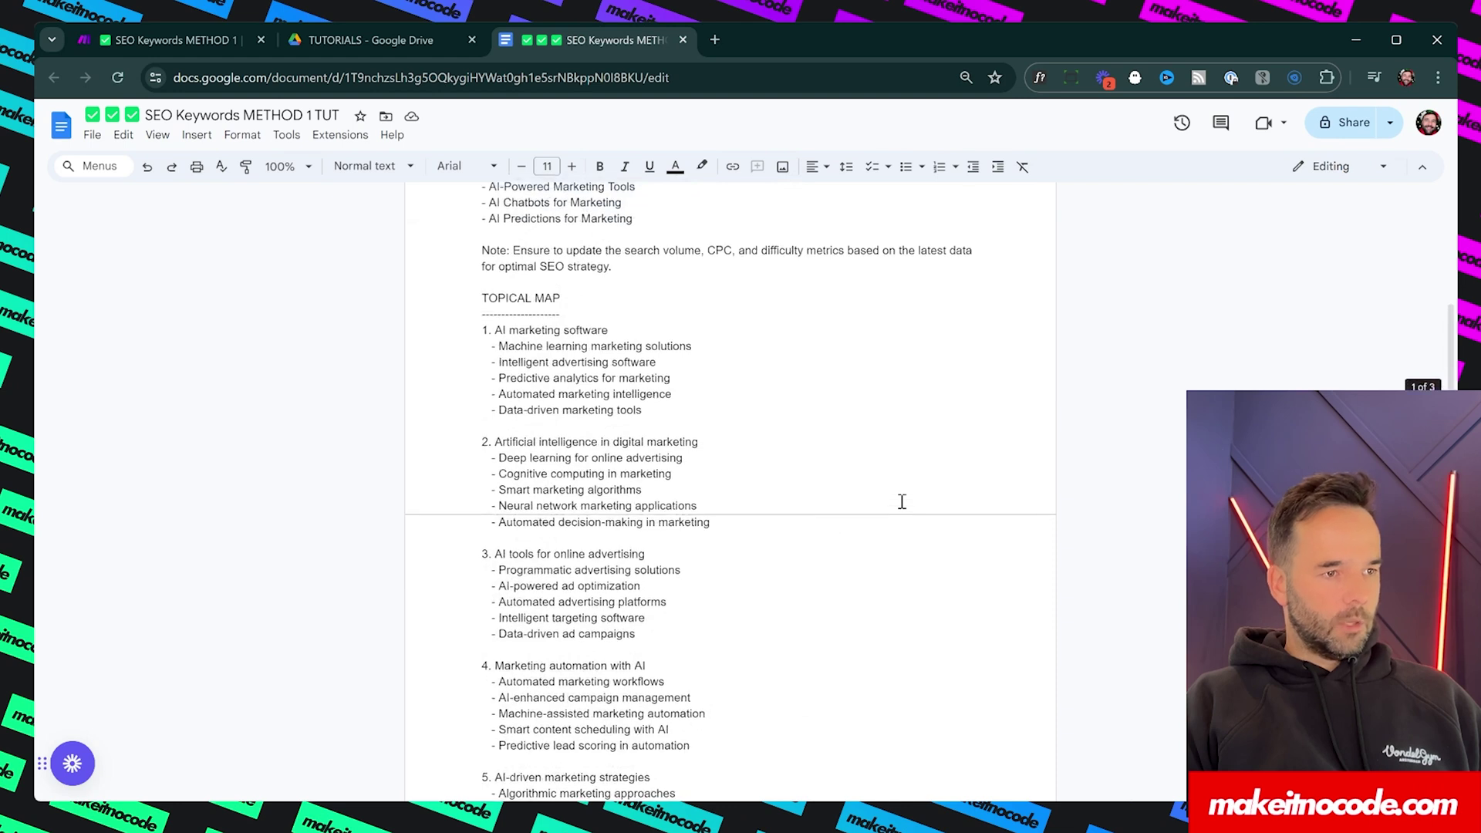
triple_click(494, 330)
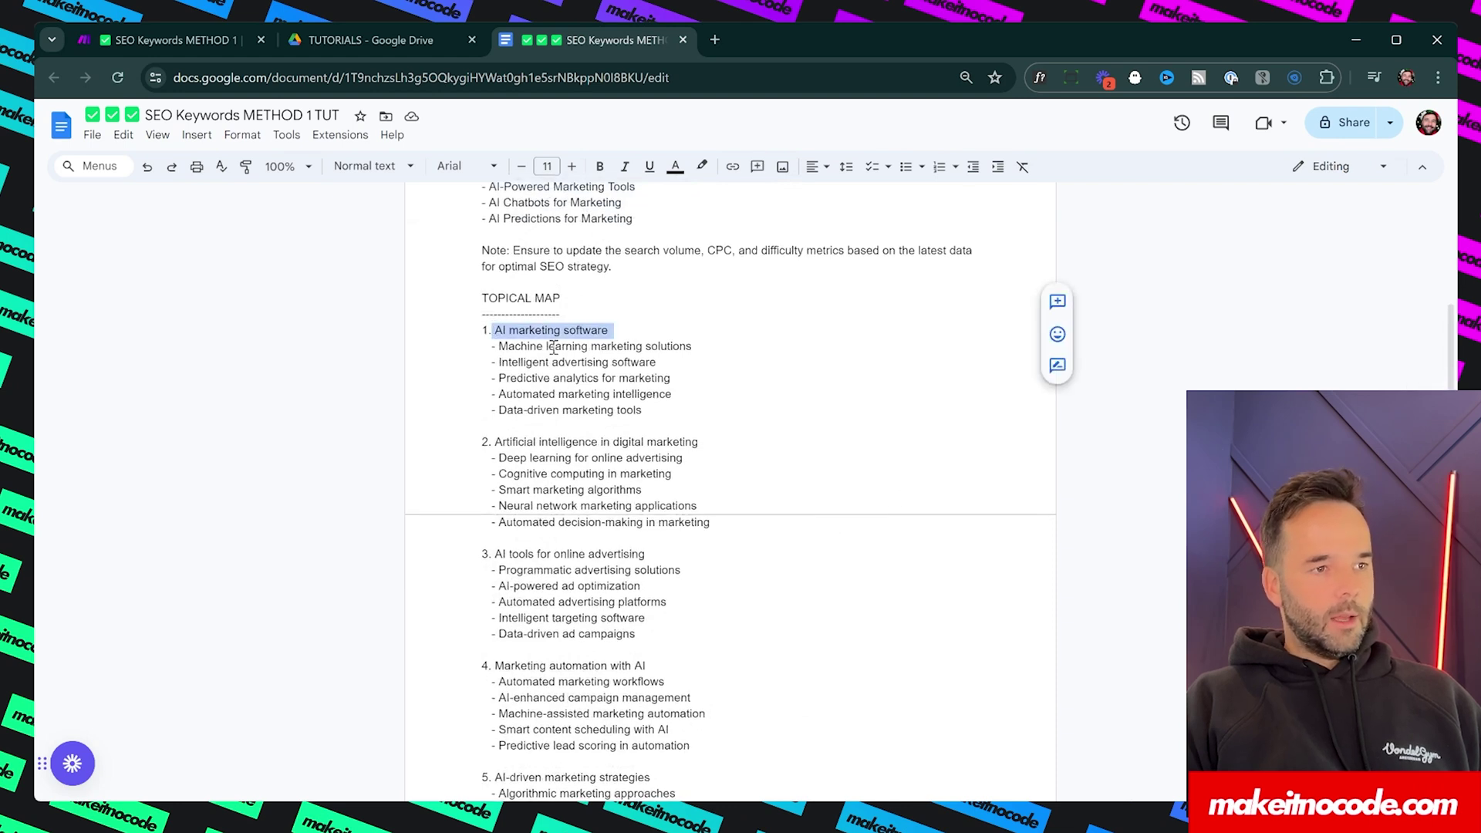
drag(497, 347, 680, 416)
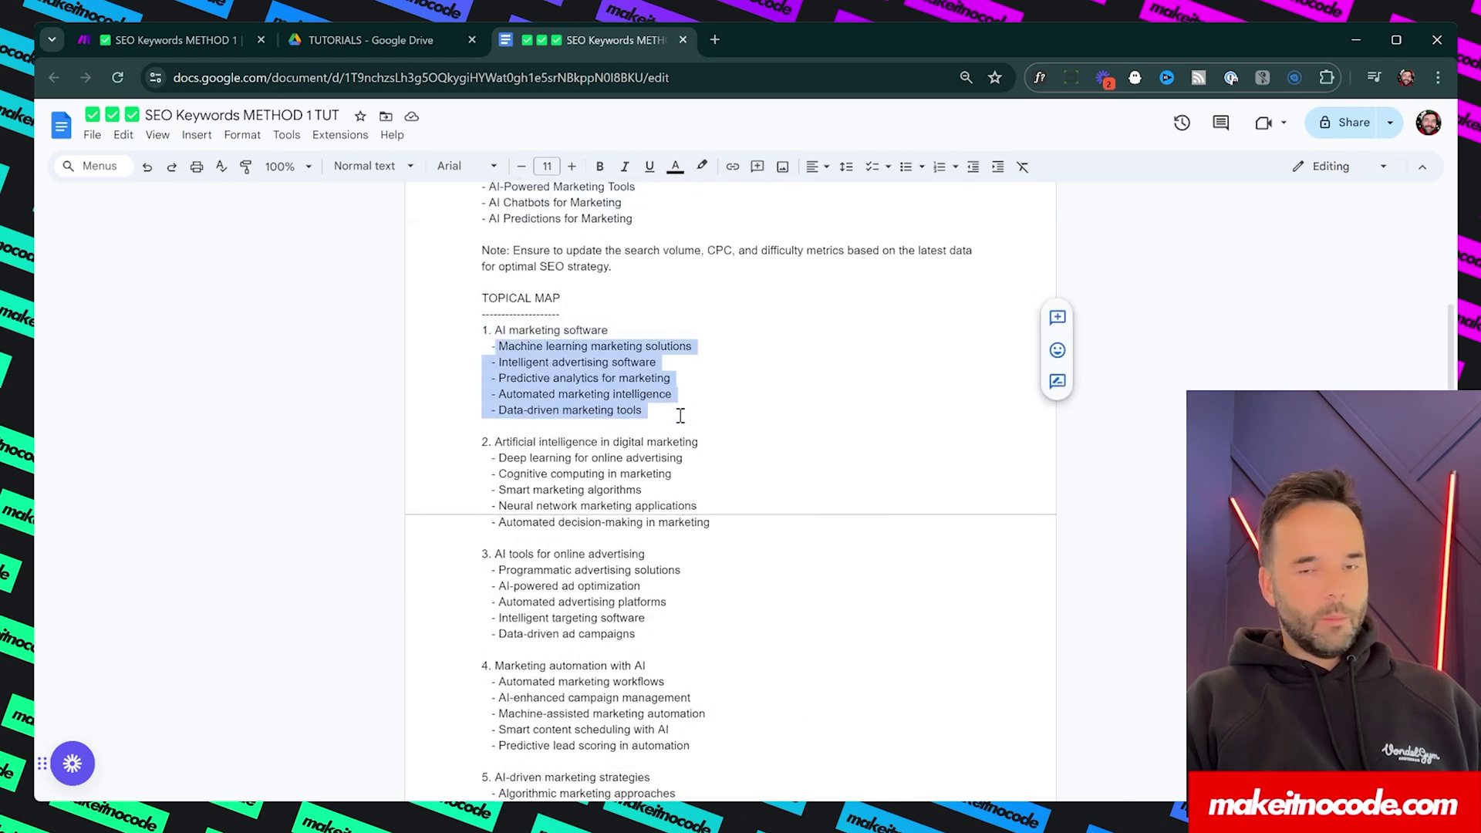
Step: Return to the Make scenario, close the Topical map module's settings and run the scenario once
click(374, 41)
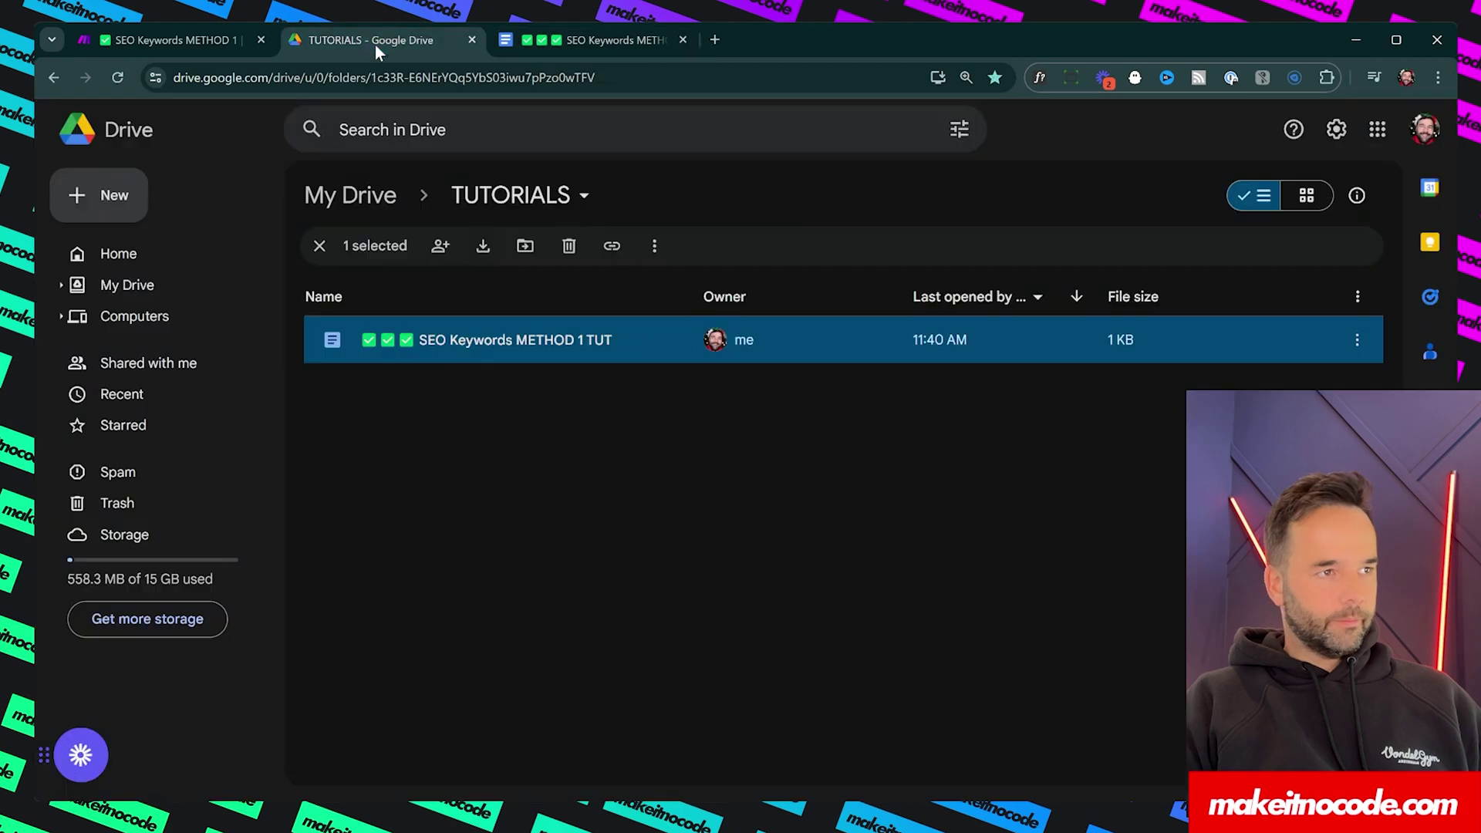
click(188, 43)
click(752, 613)
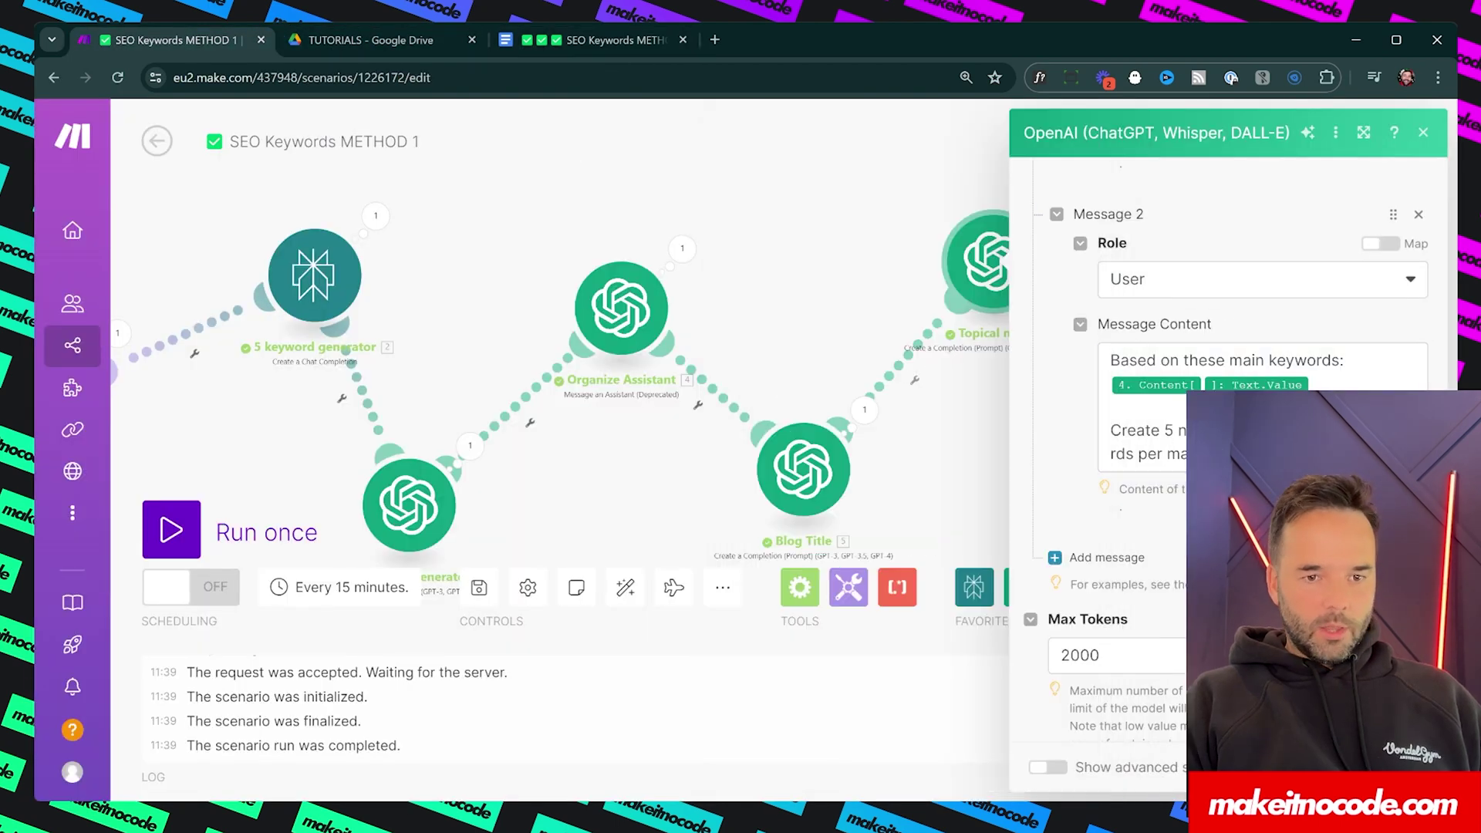
click(1407, 767)
drag(999, 467, 1117, 403)
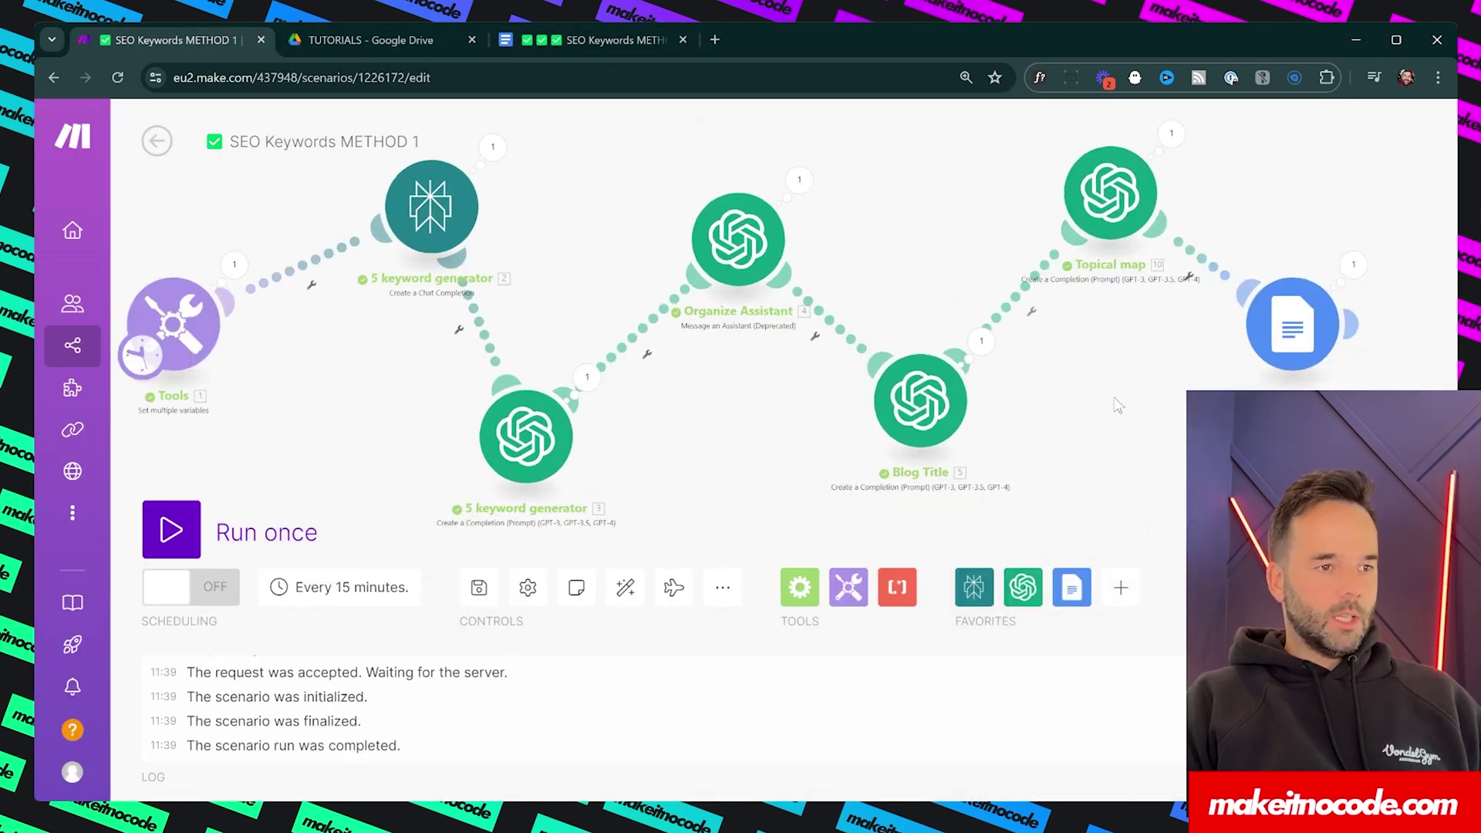
scroll(649, 477, down, 1)
scroll(650, 478, down, 1)
drag(750, 538, 831, 482)
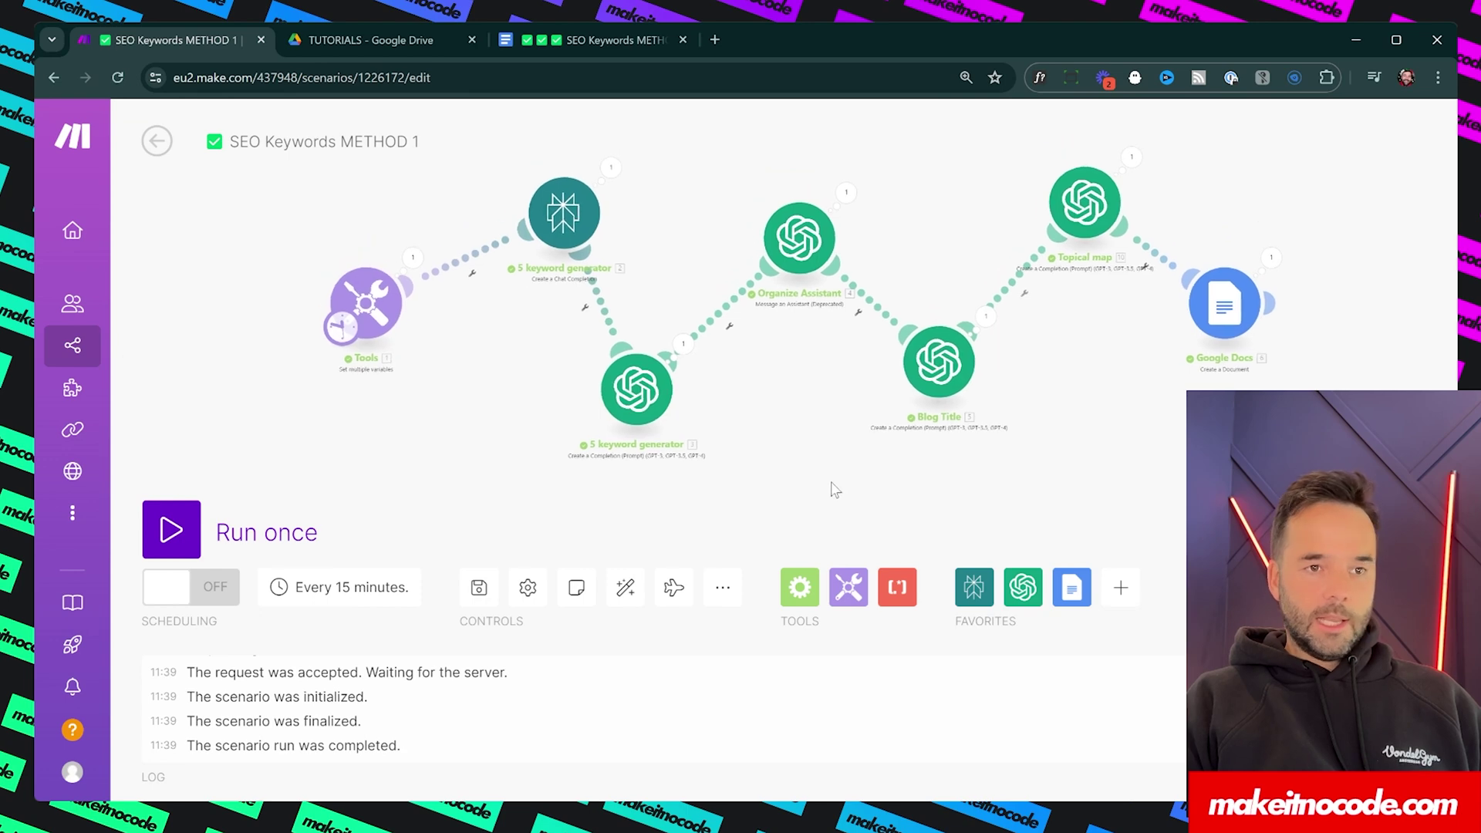
click(266, 532)
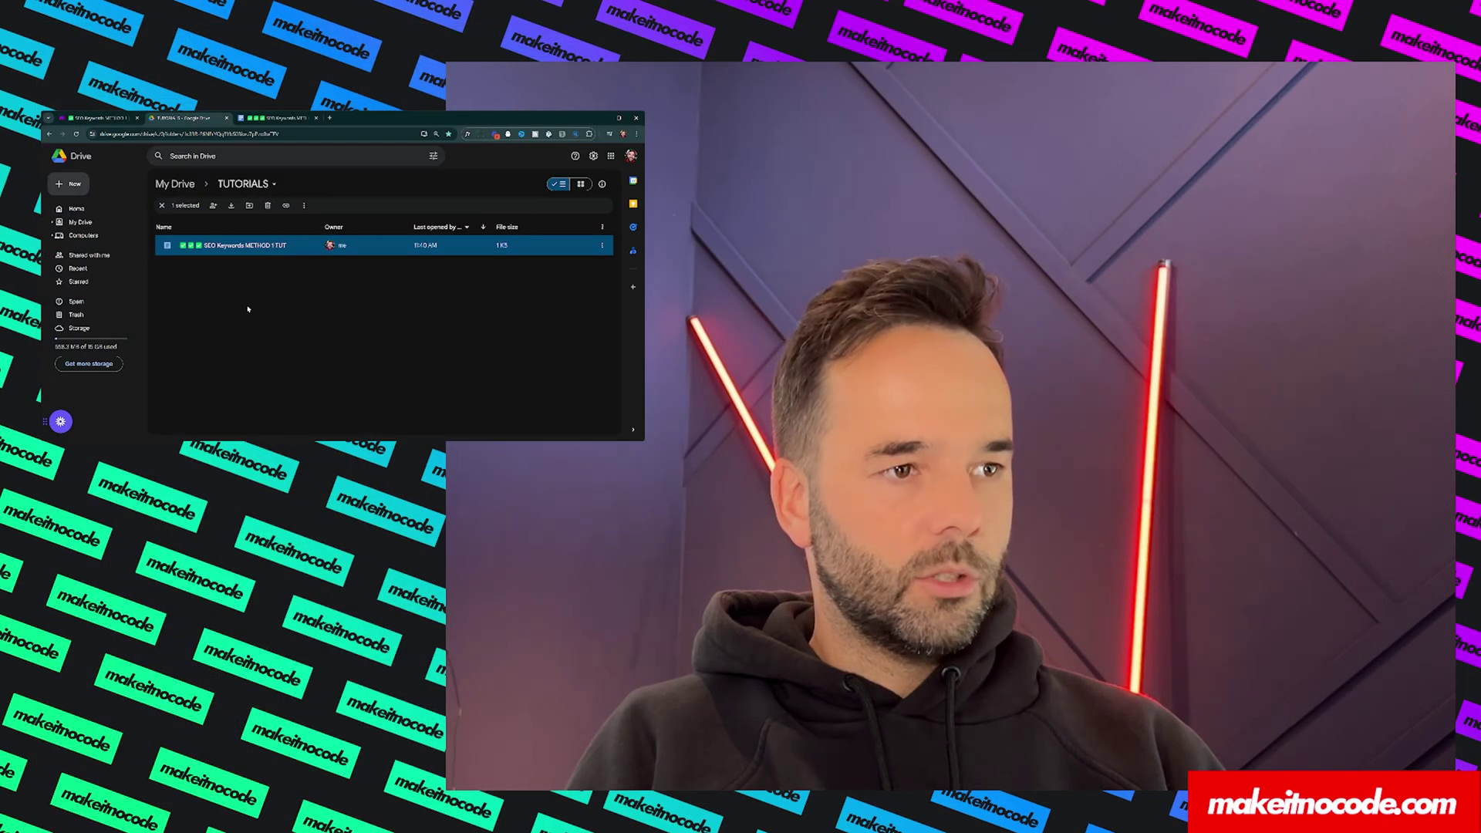
Step: Open the newest SEO Keywords METHOD 1 TUT document from the TUTORIALS Drive folder and compare its keyword list with the earlier document
click(247, 309)
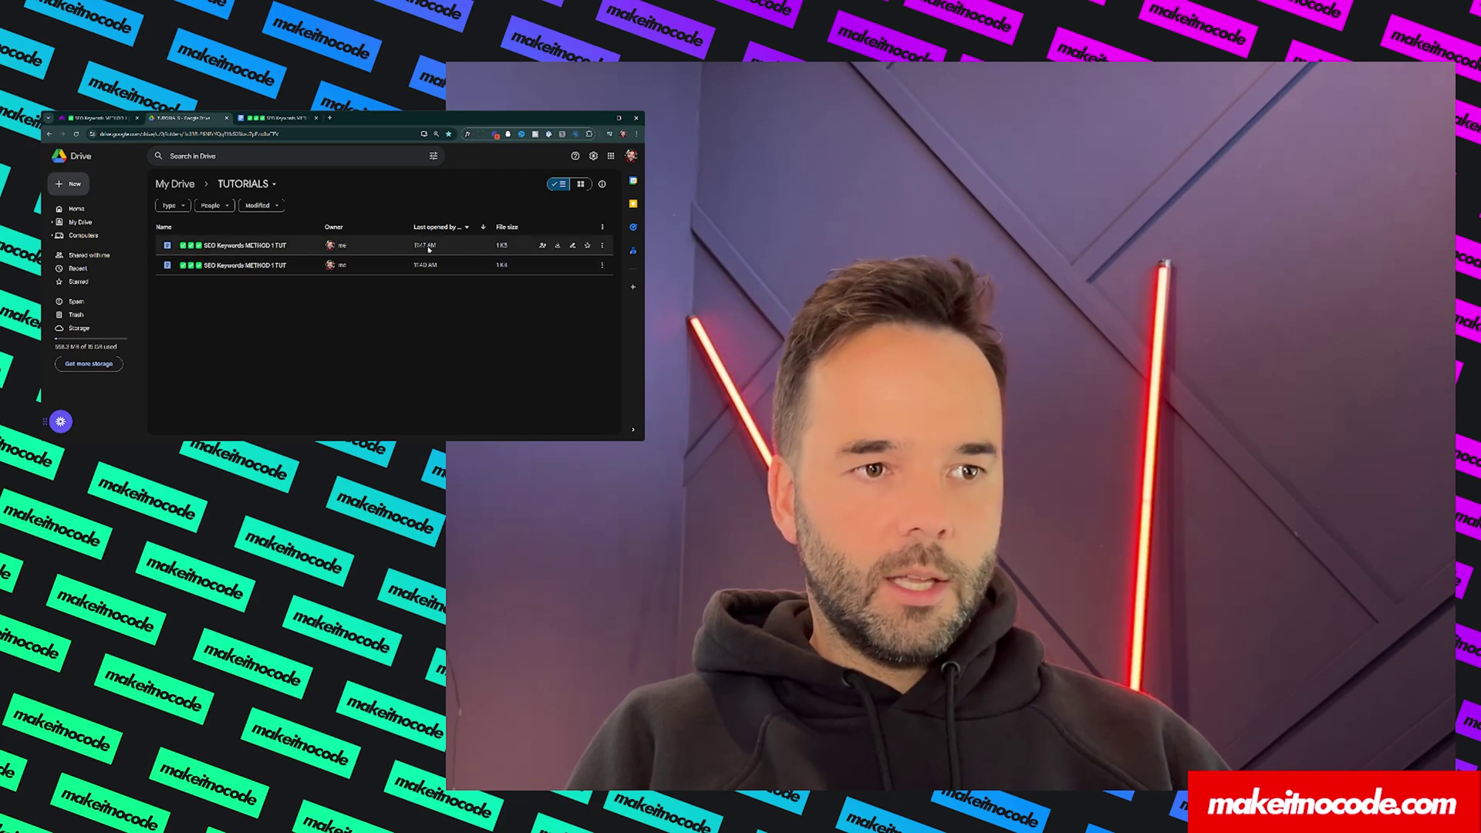
double_click(264, 244)
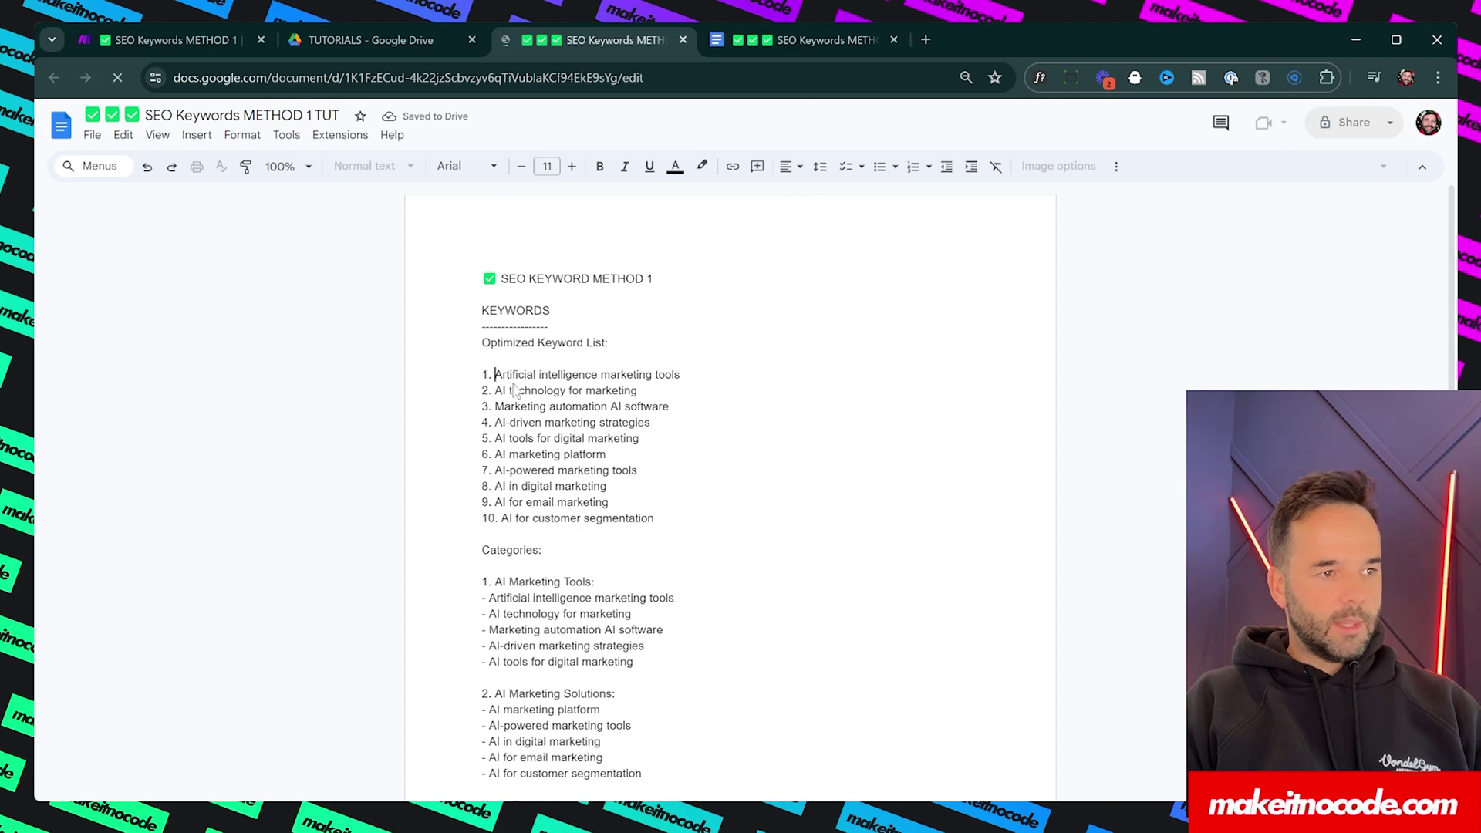
drag(494, 374, 677, 530)
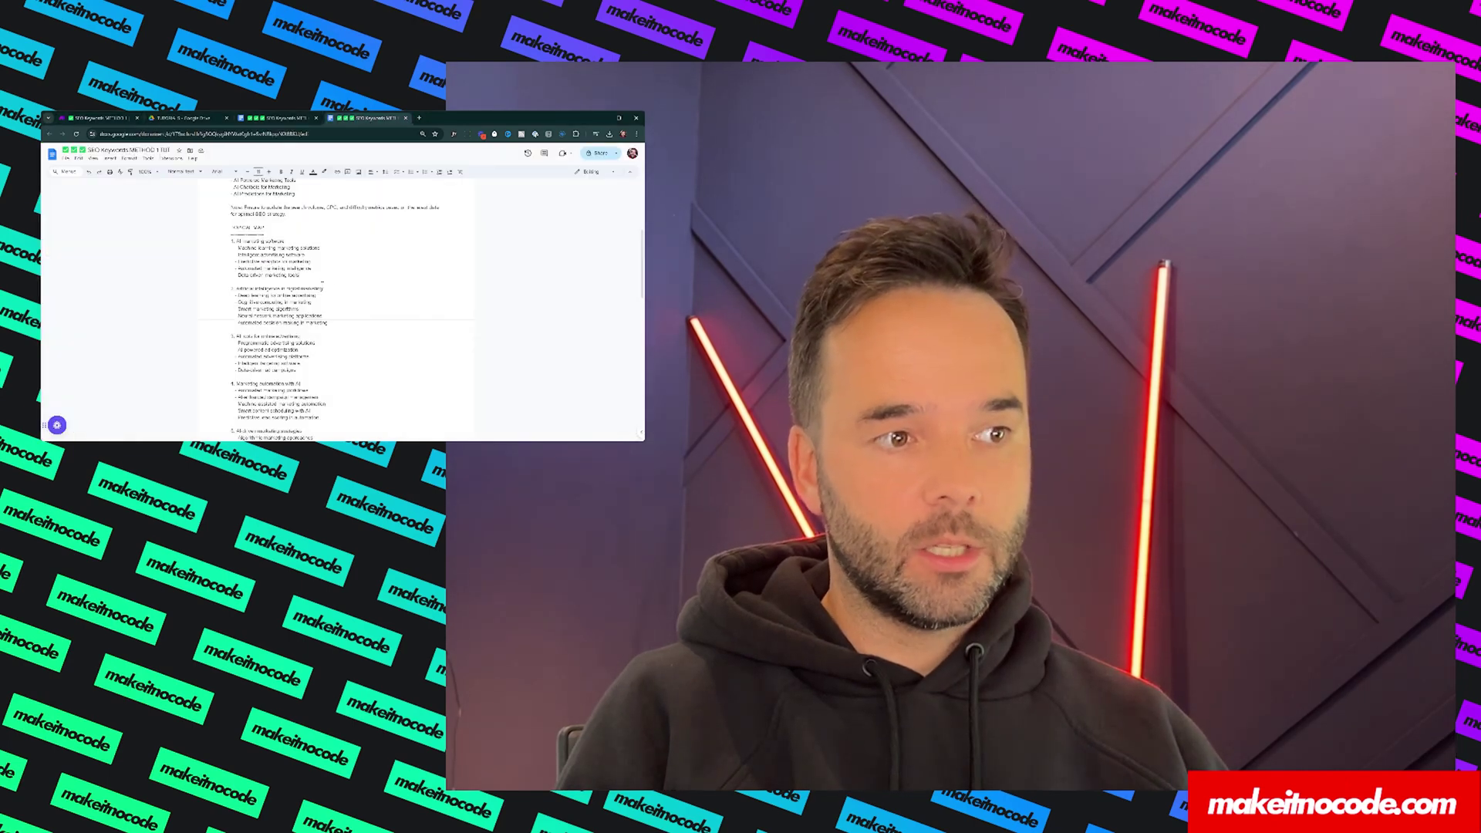
scroll(322, 282, up, 5)
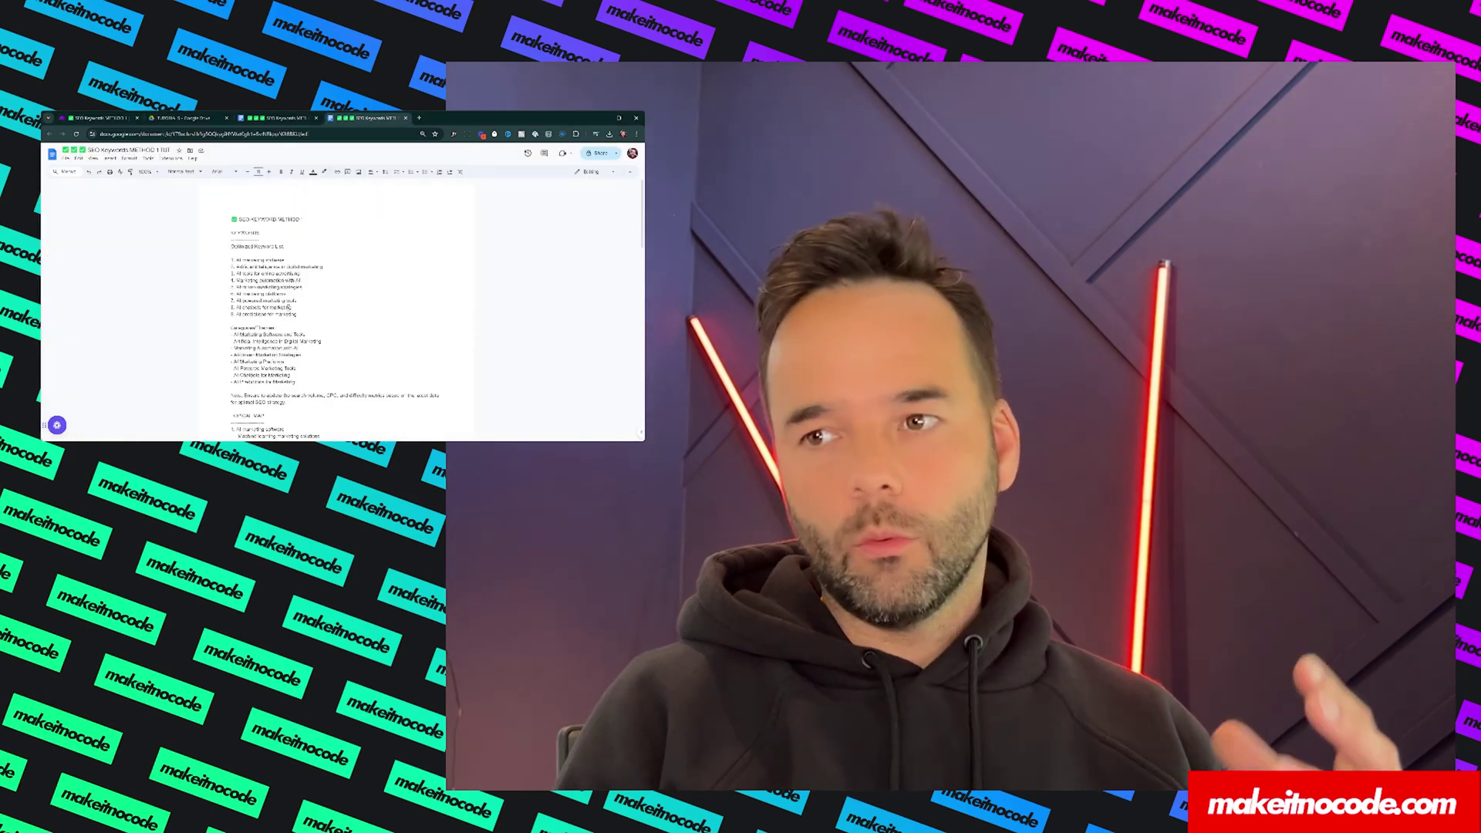
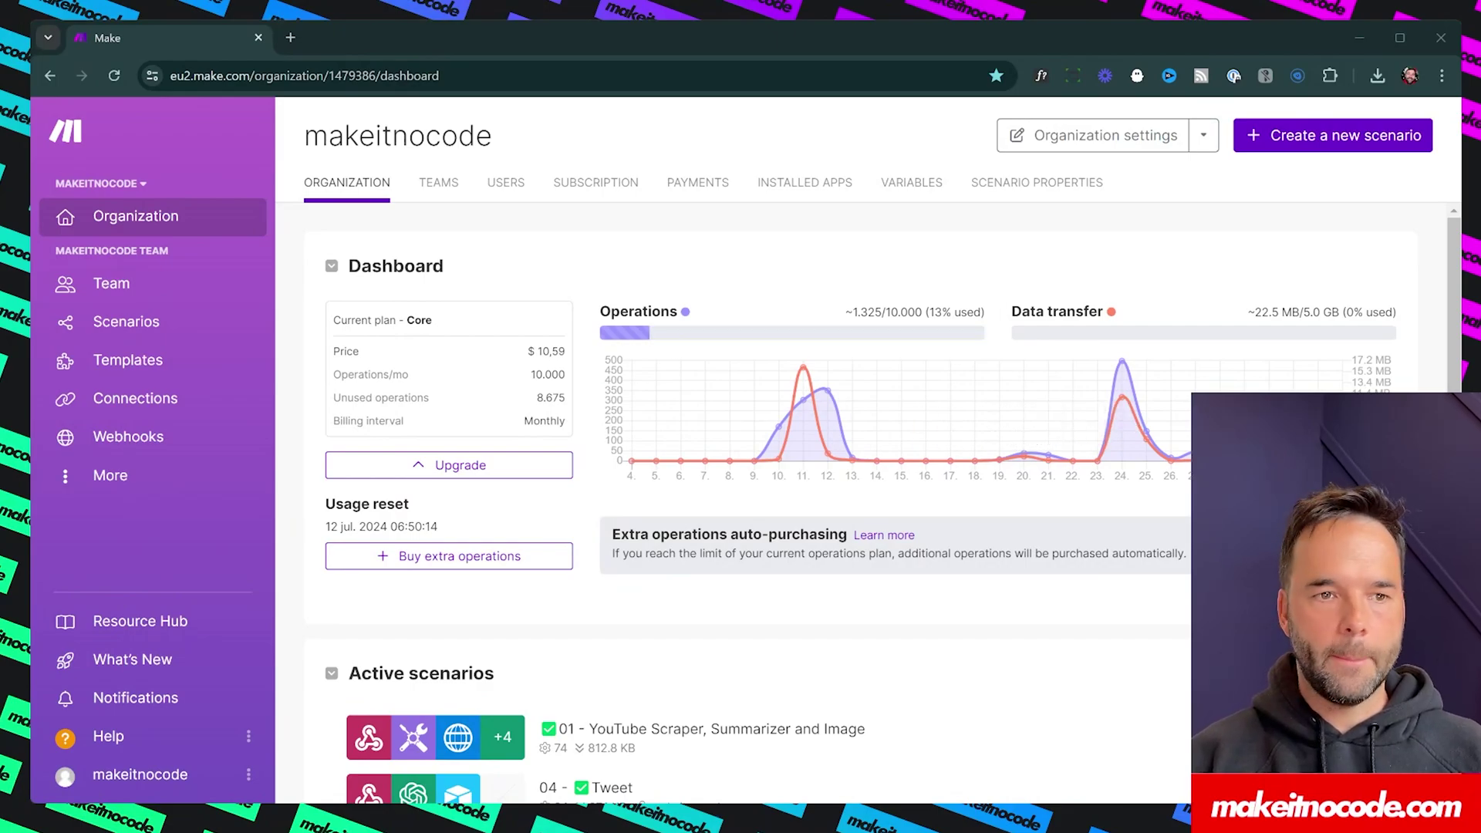
Step: Collapse the Dashboard and Active scenarios sections of the Make organization page and create a new scenario
click(658, 266)
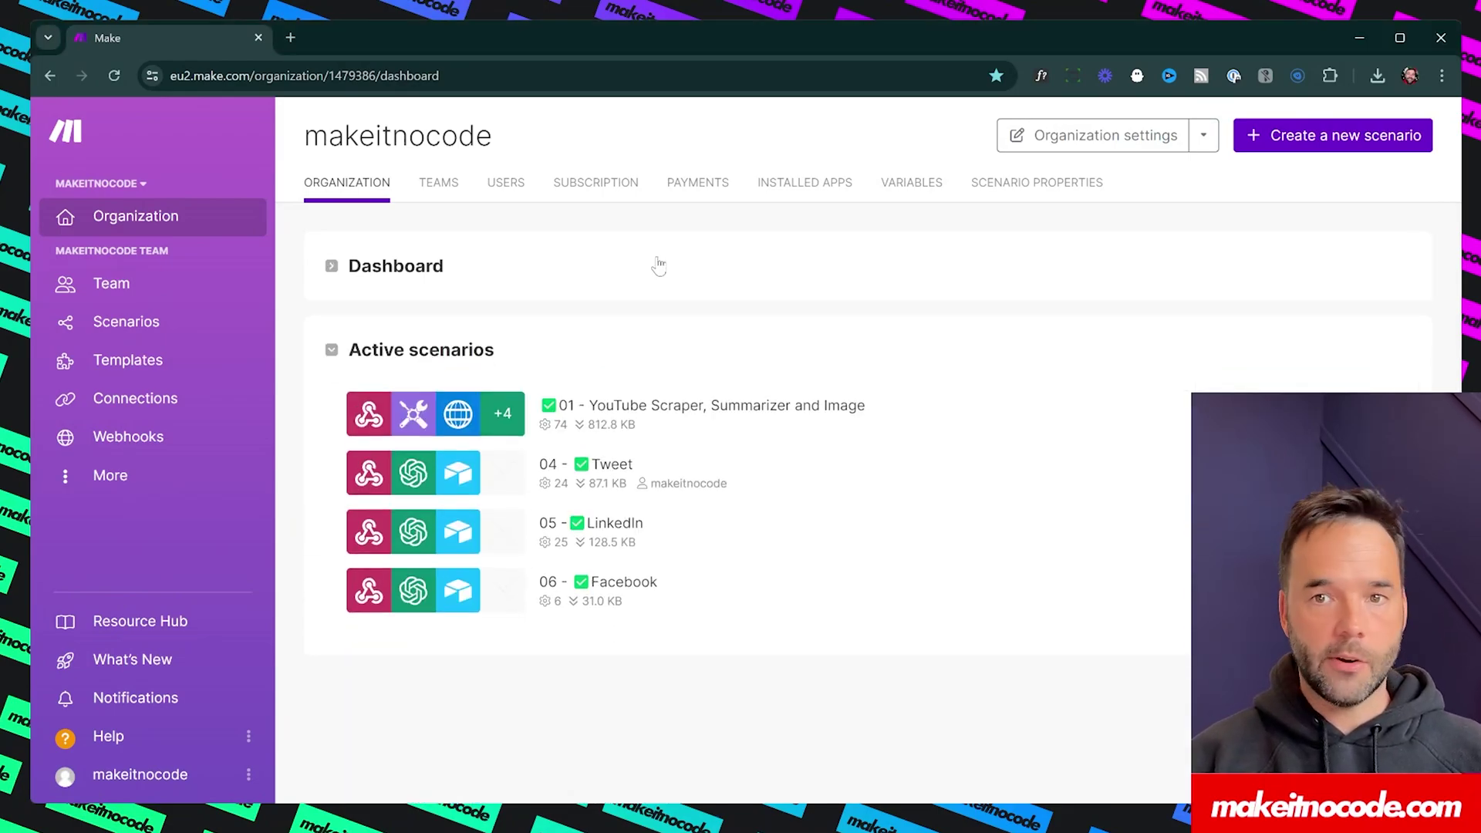
click(854, 331)
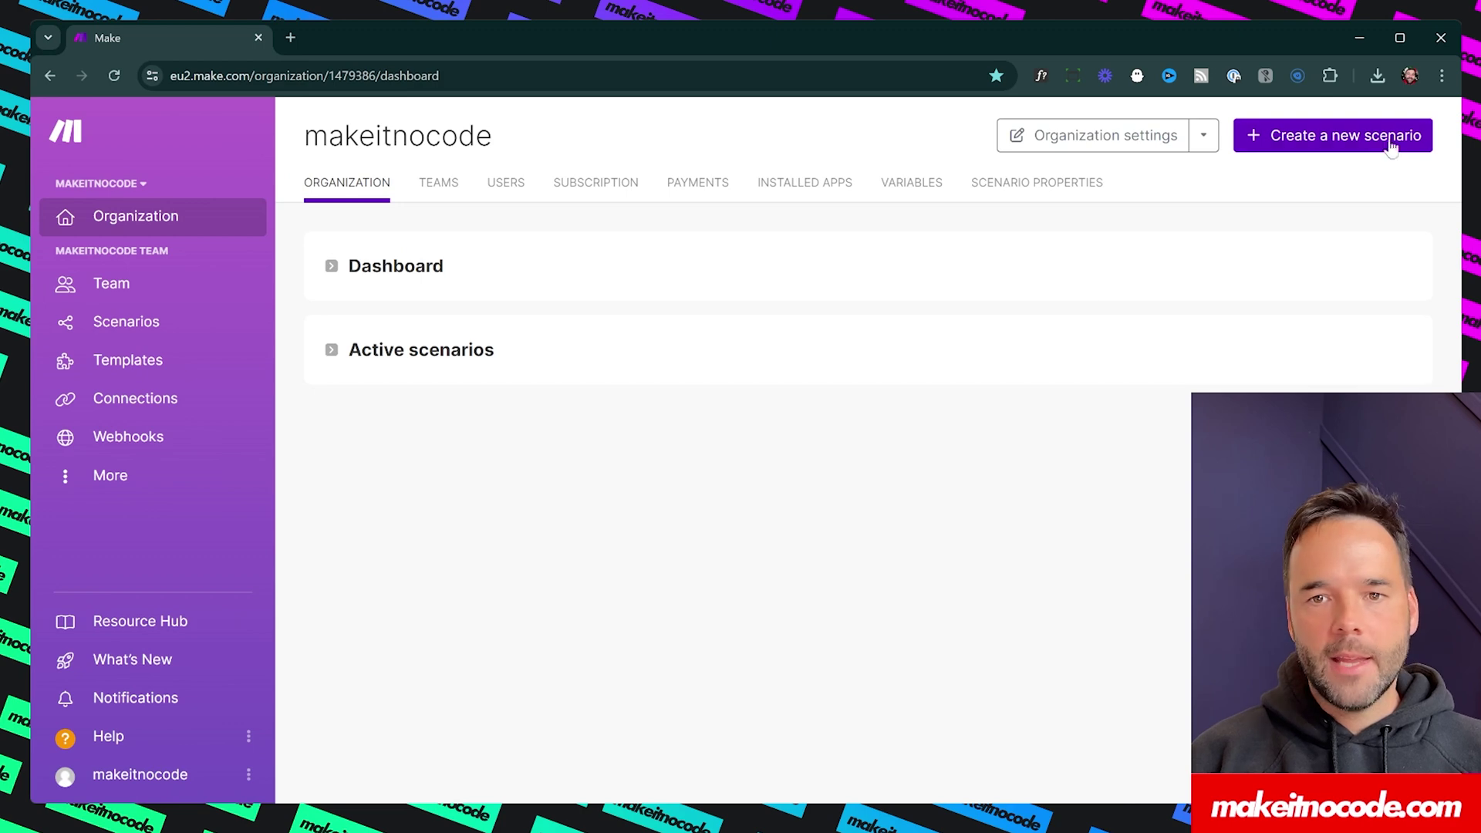
click(1318, 146)
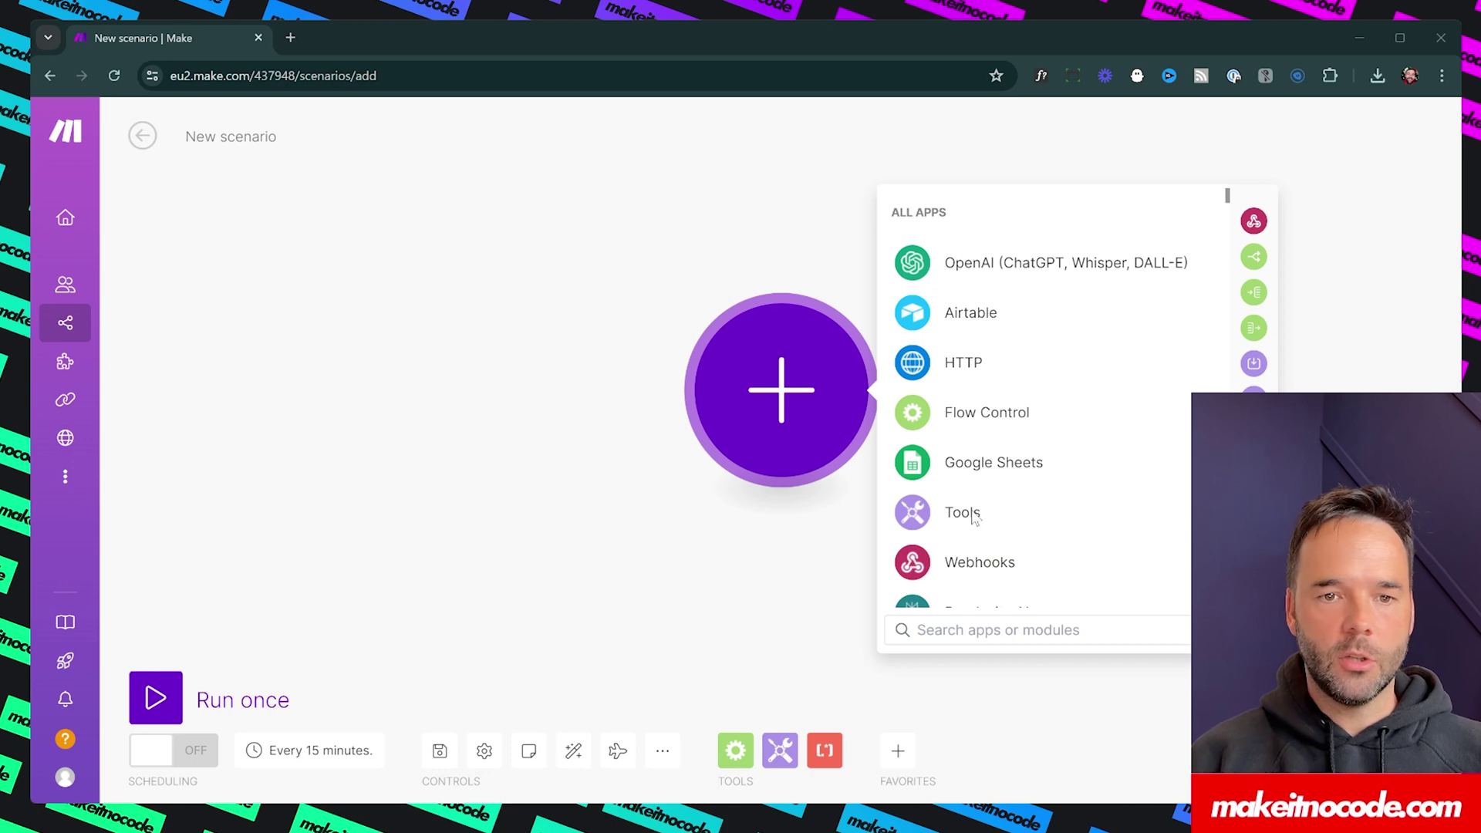
Step: Add the Tools Basic trigger as the first module of the new scenario
click(463, 309)
drag(418, 353, 231, 357)
scroll(363, 361, down, 2)
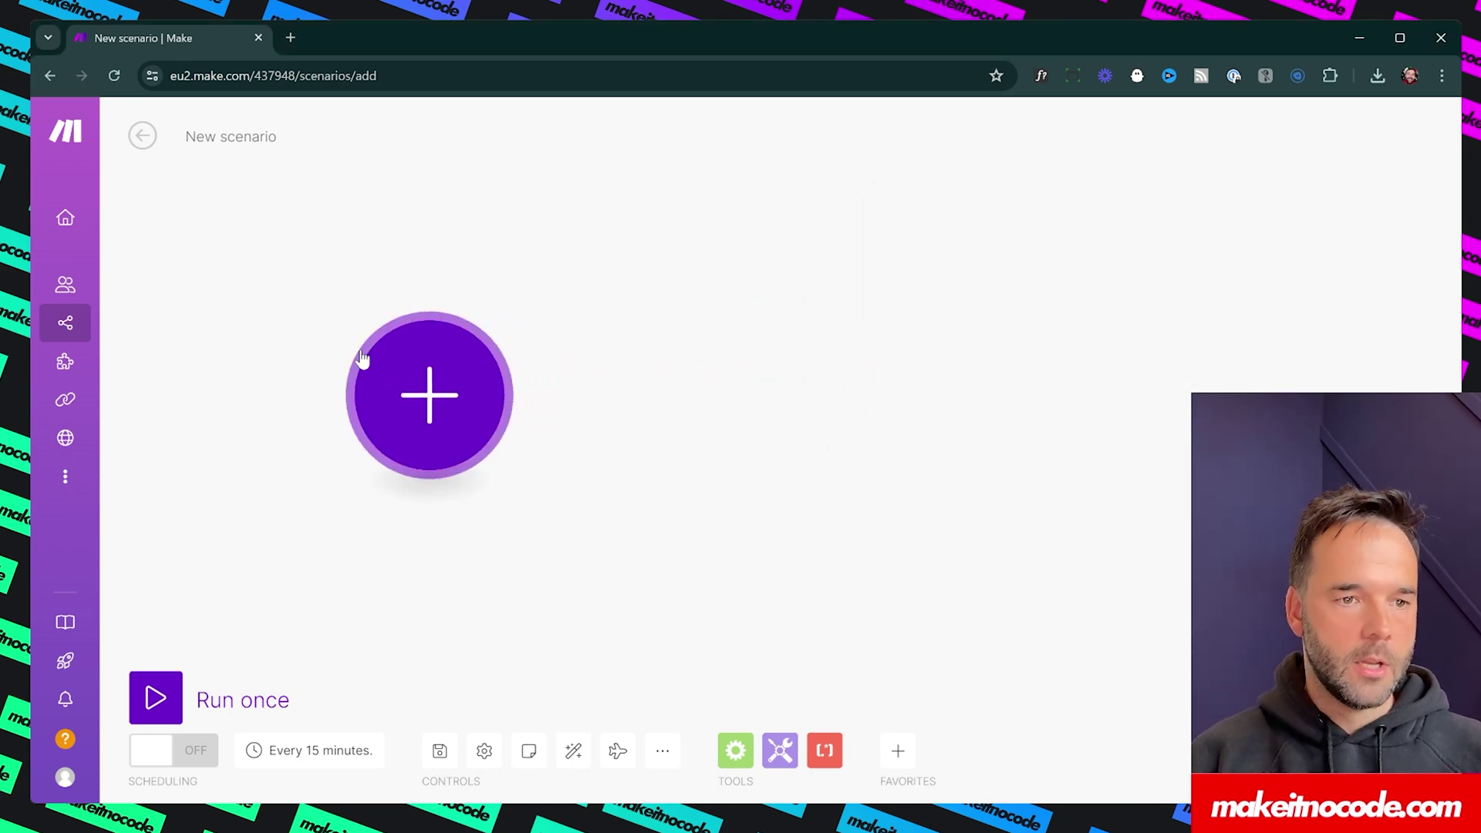
click(460, 401)
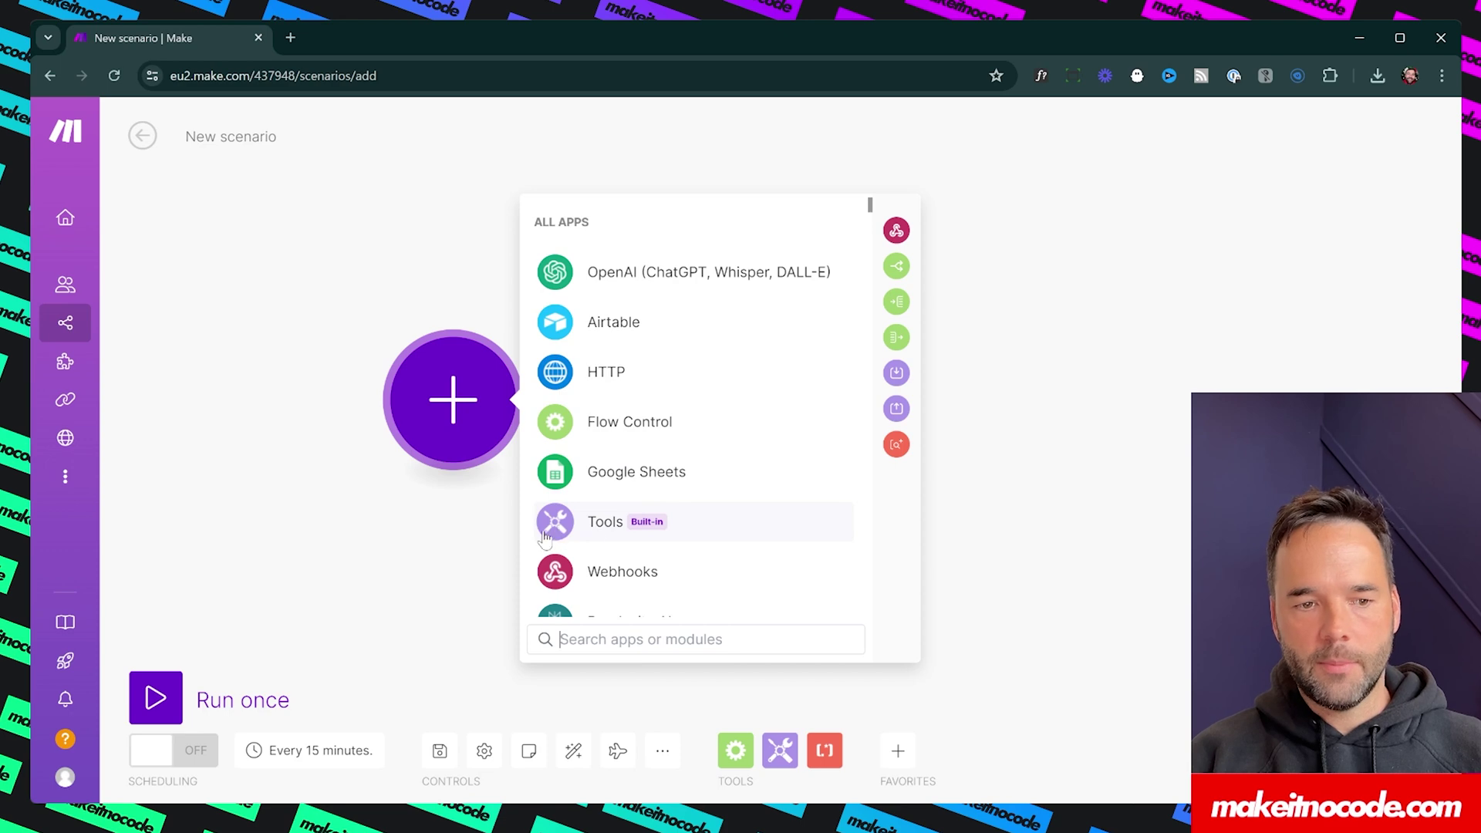
click(604, 532)
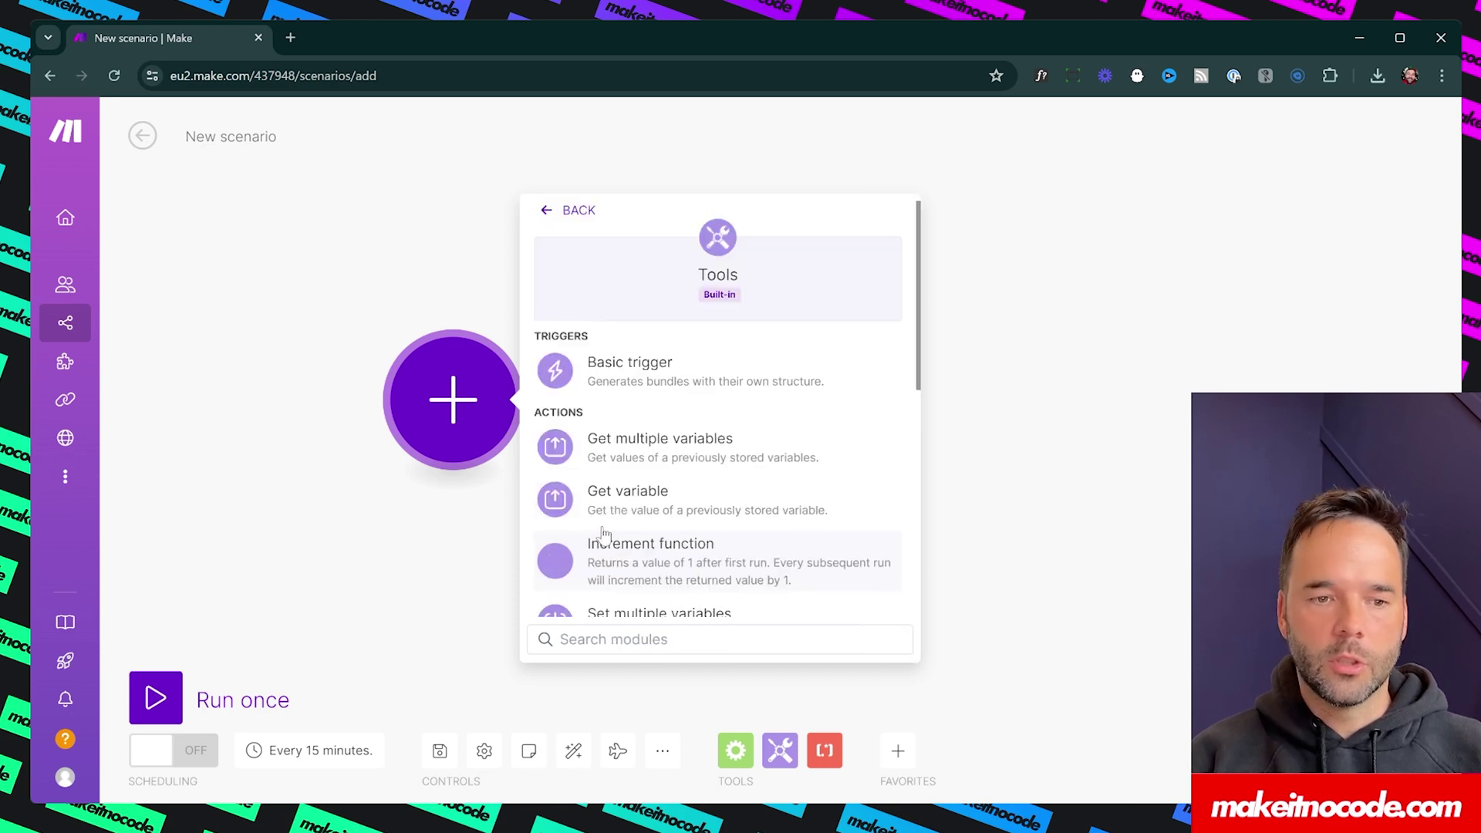
click(575, 371)
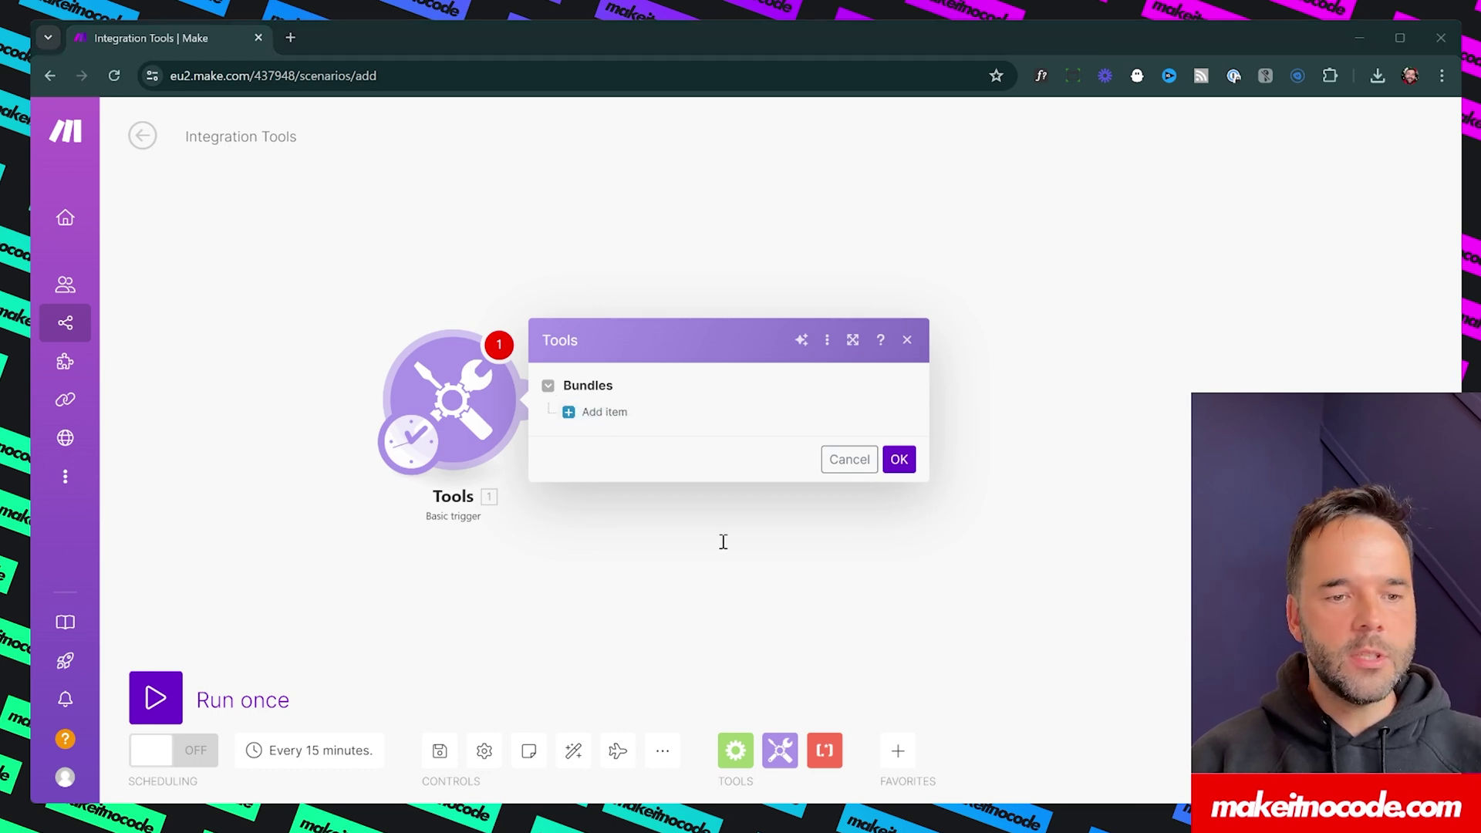
Step: Add a bundle containing one nested item to the Basic trigger
click(715, 432)
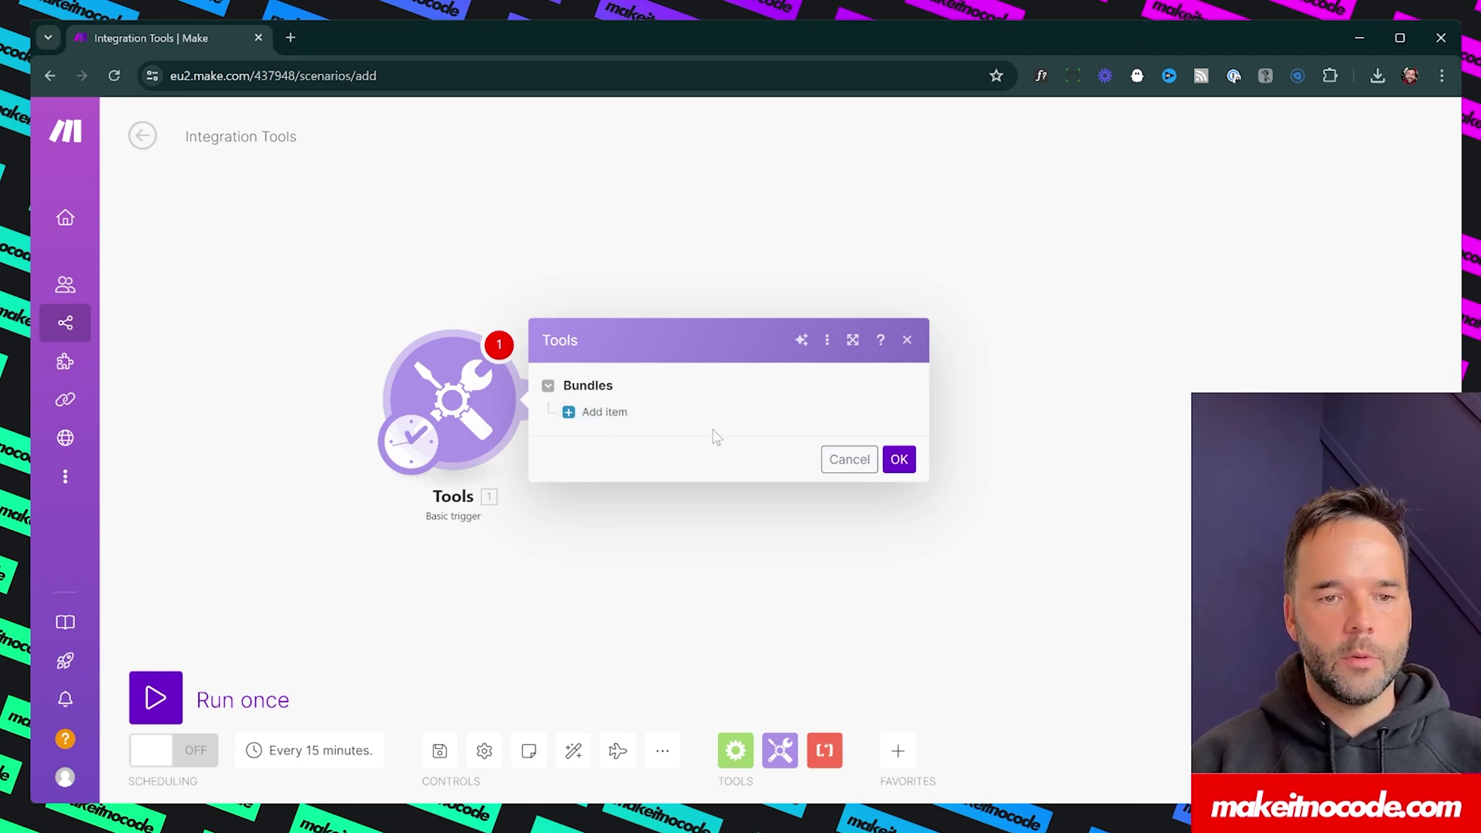
click(609, 411)
click(644, 411)
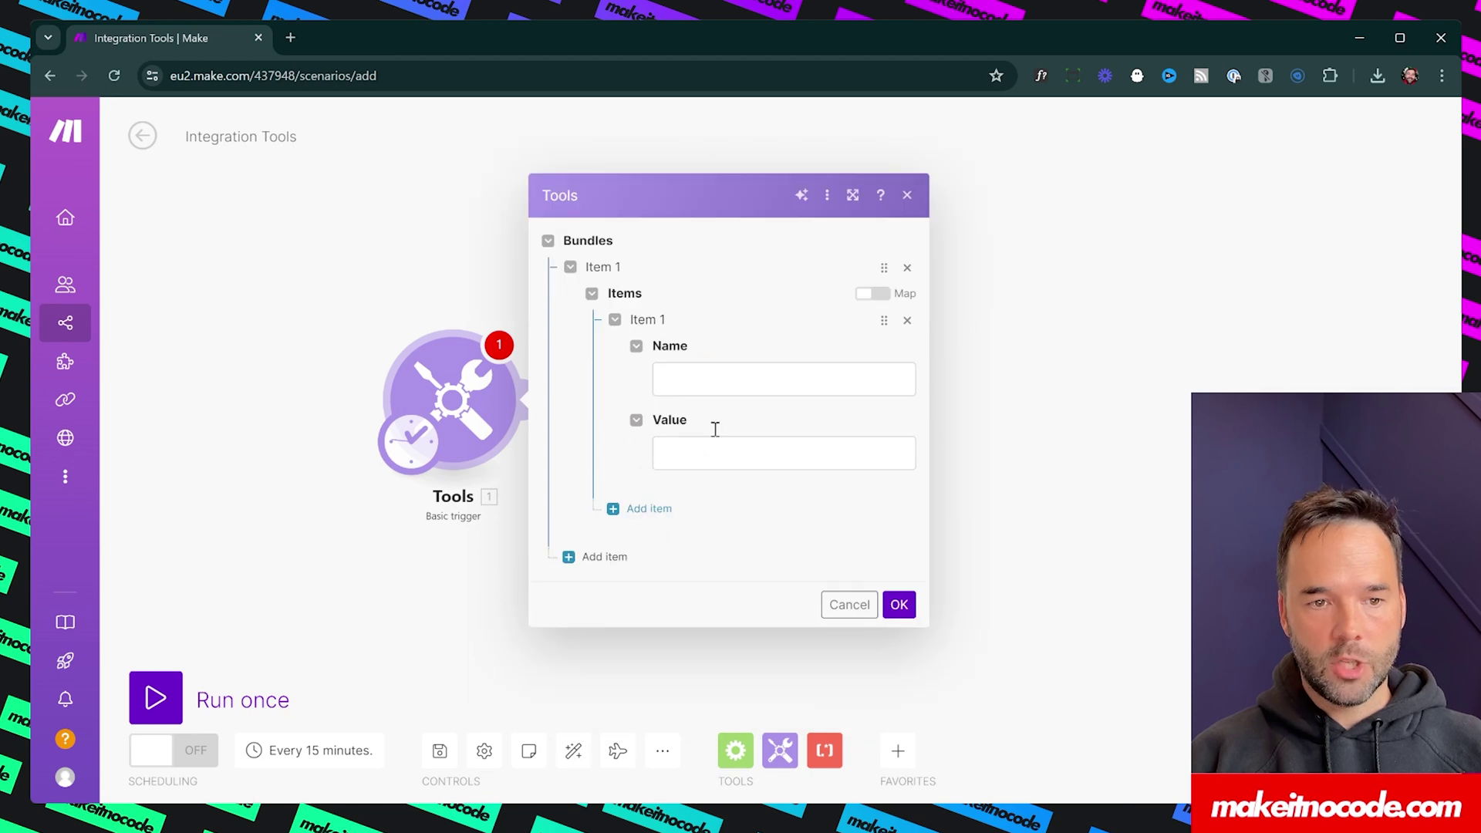
Step: Name the trigger's item My Keyword, give it the value "place keyword here" and save the Basic trigger
click(727, 378)
text(My K)
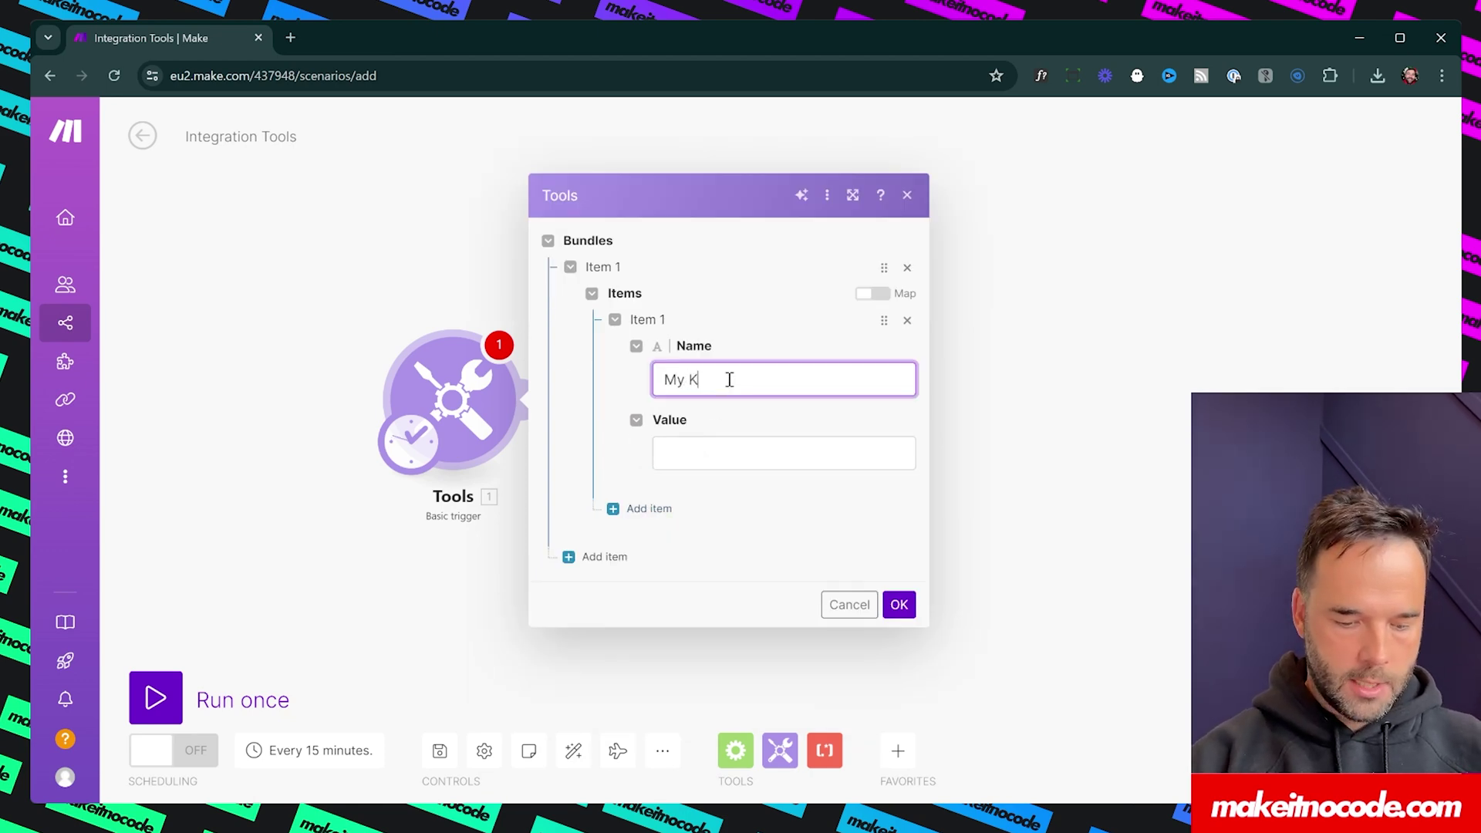
text(eywor)
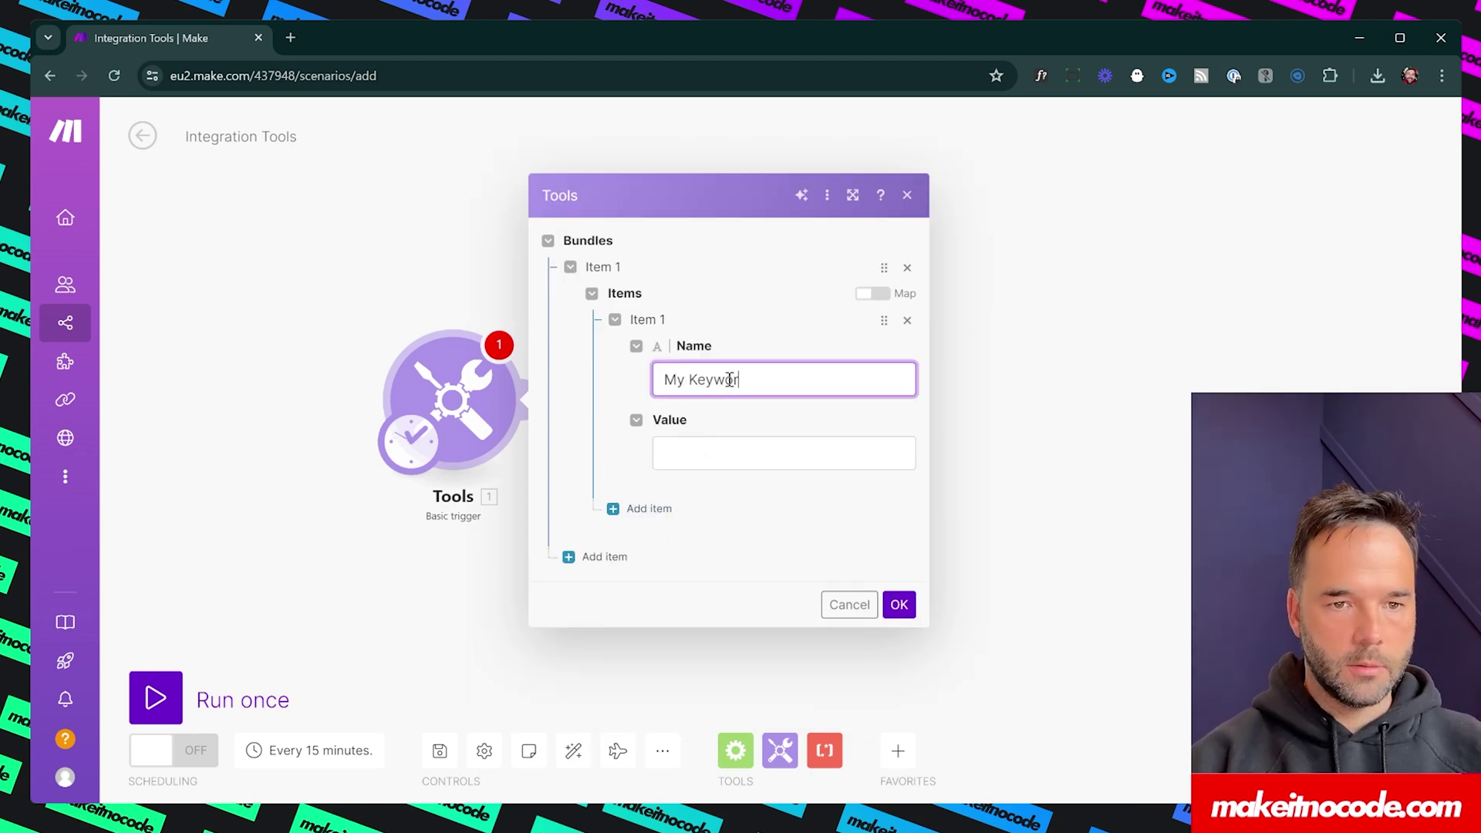
text(d)
key(Tab)
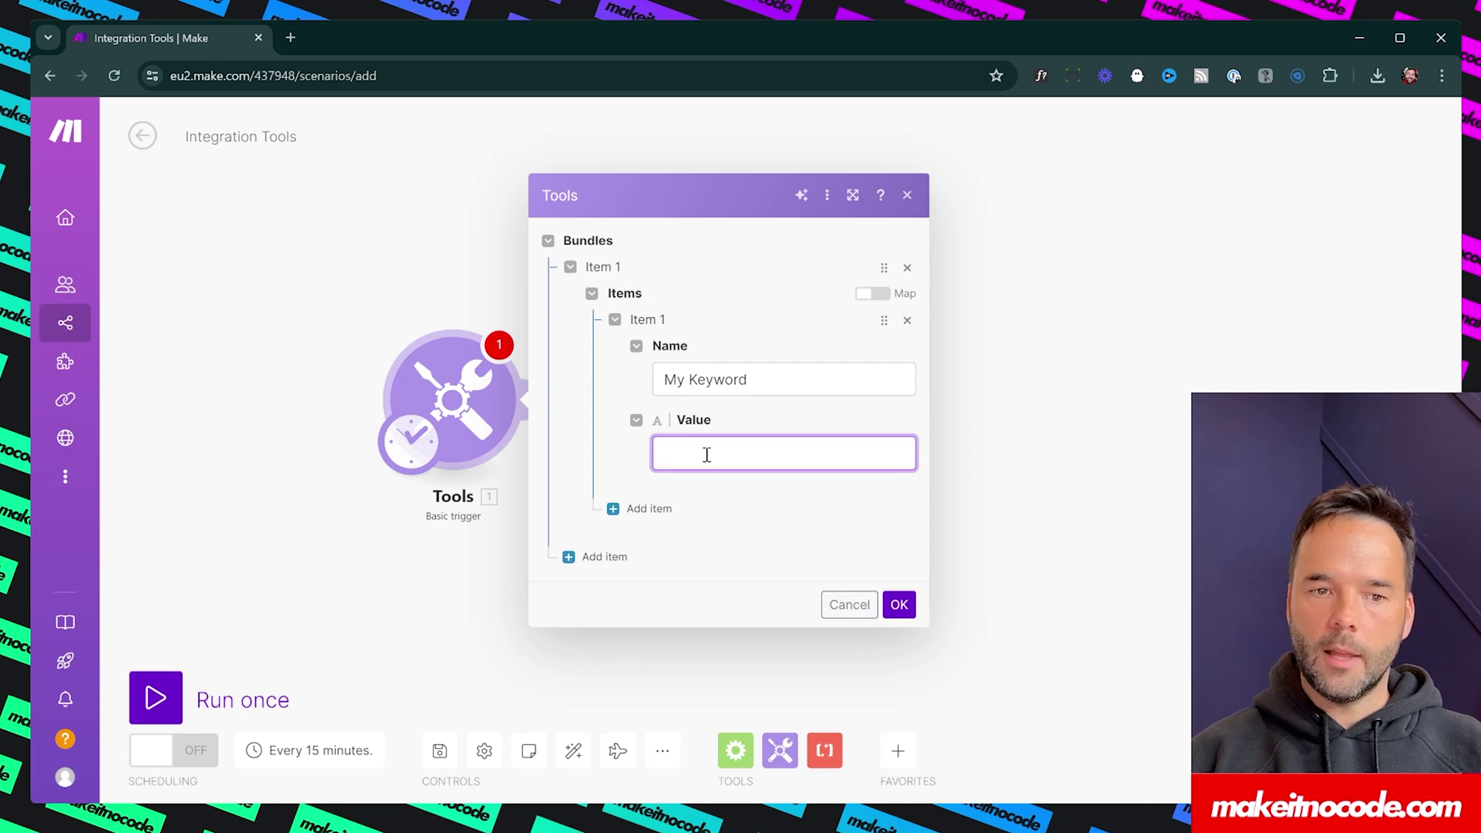
text(place)
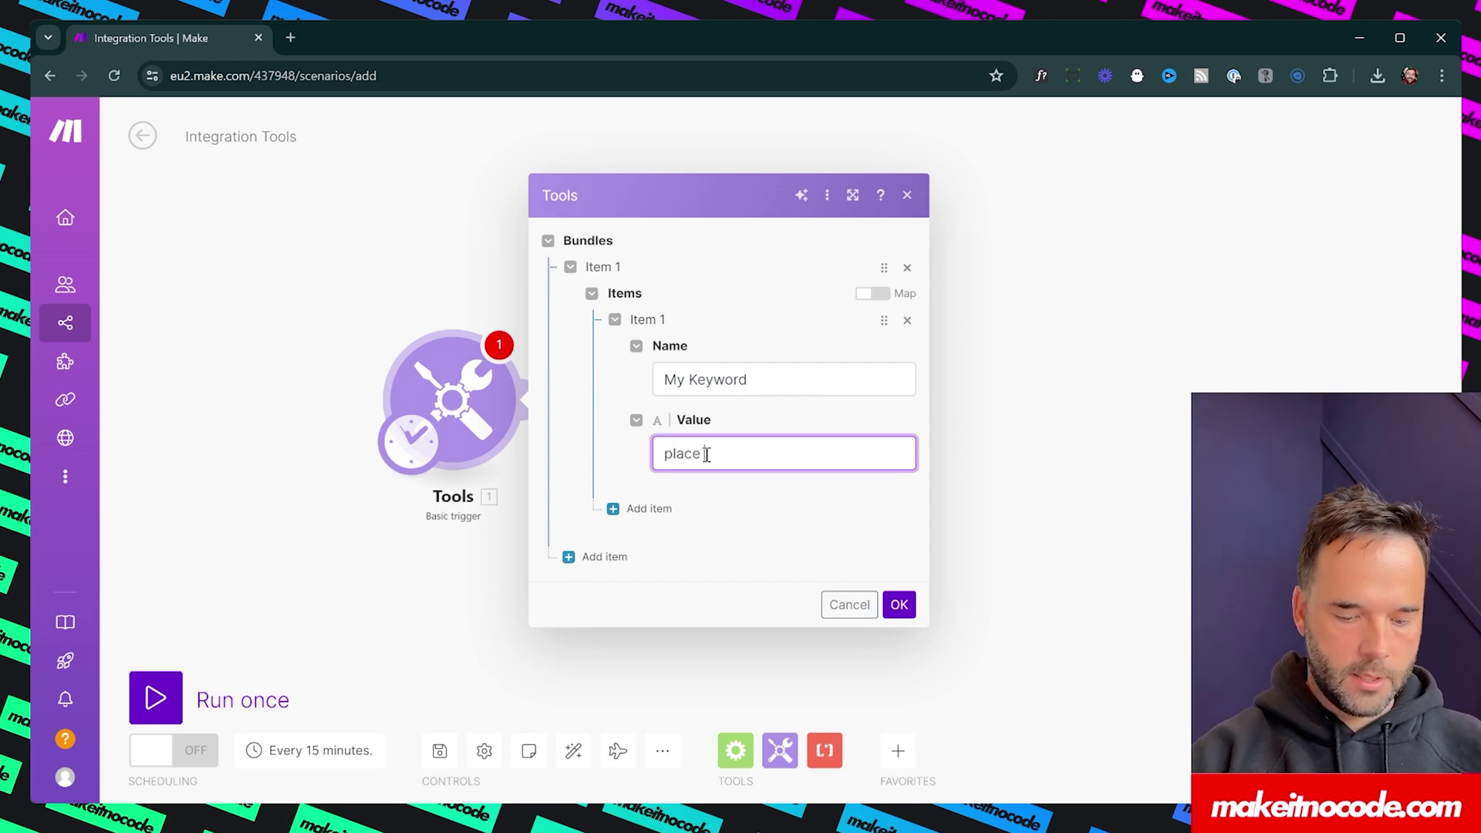
text( keywor)
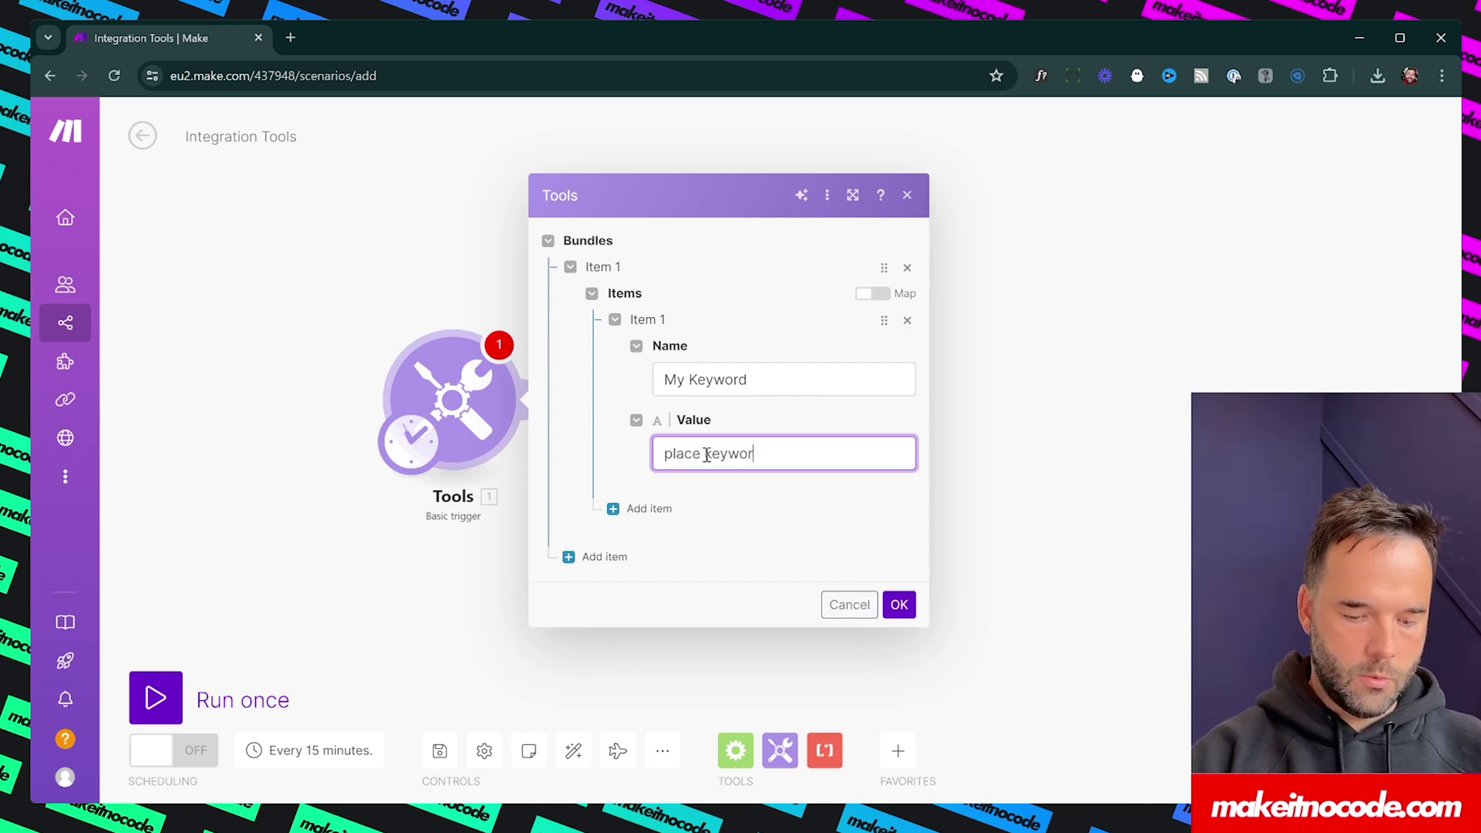
text(d here)
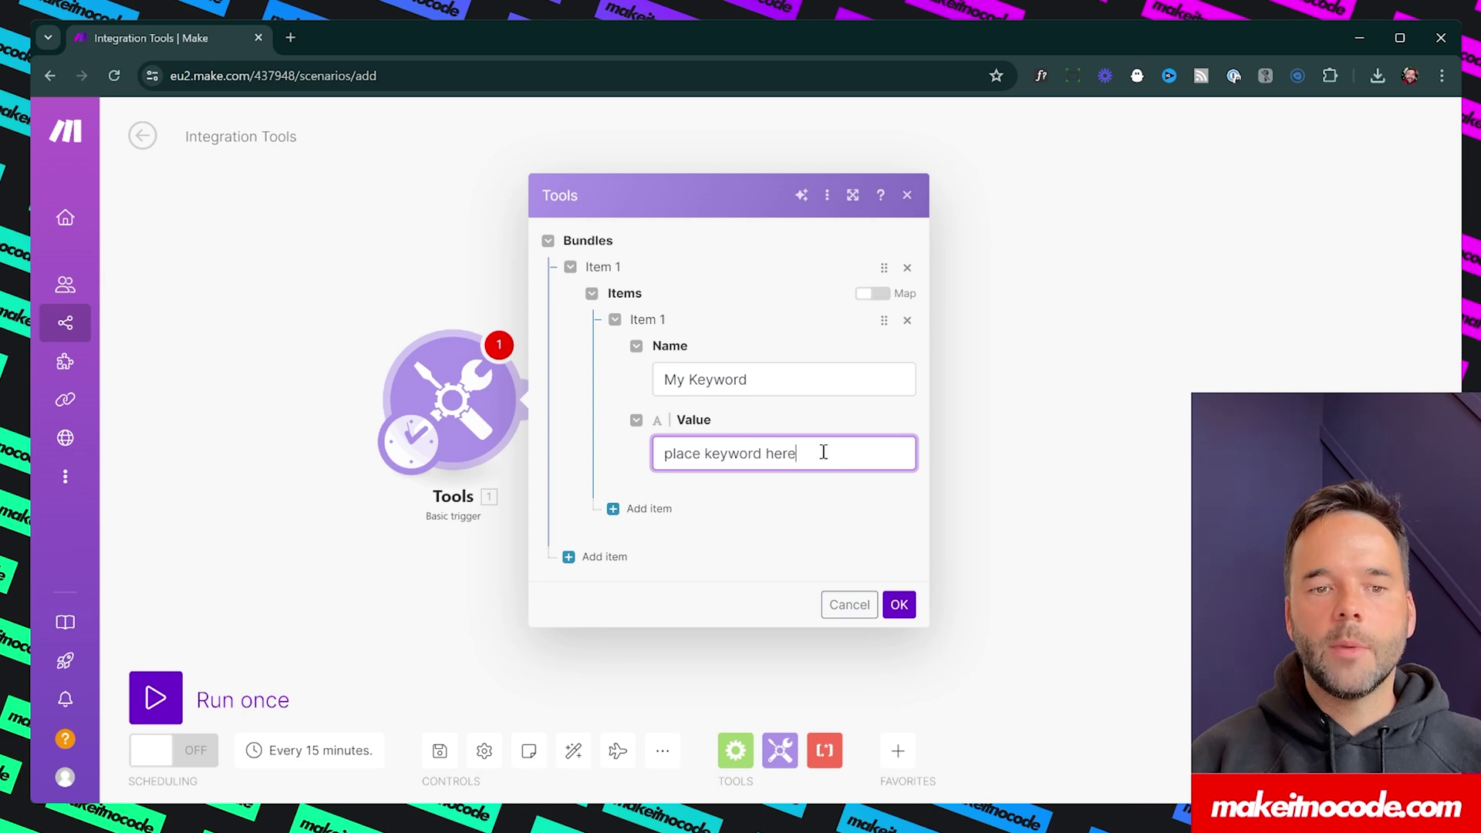
click(898, 604)
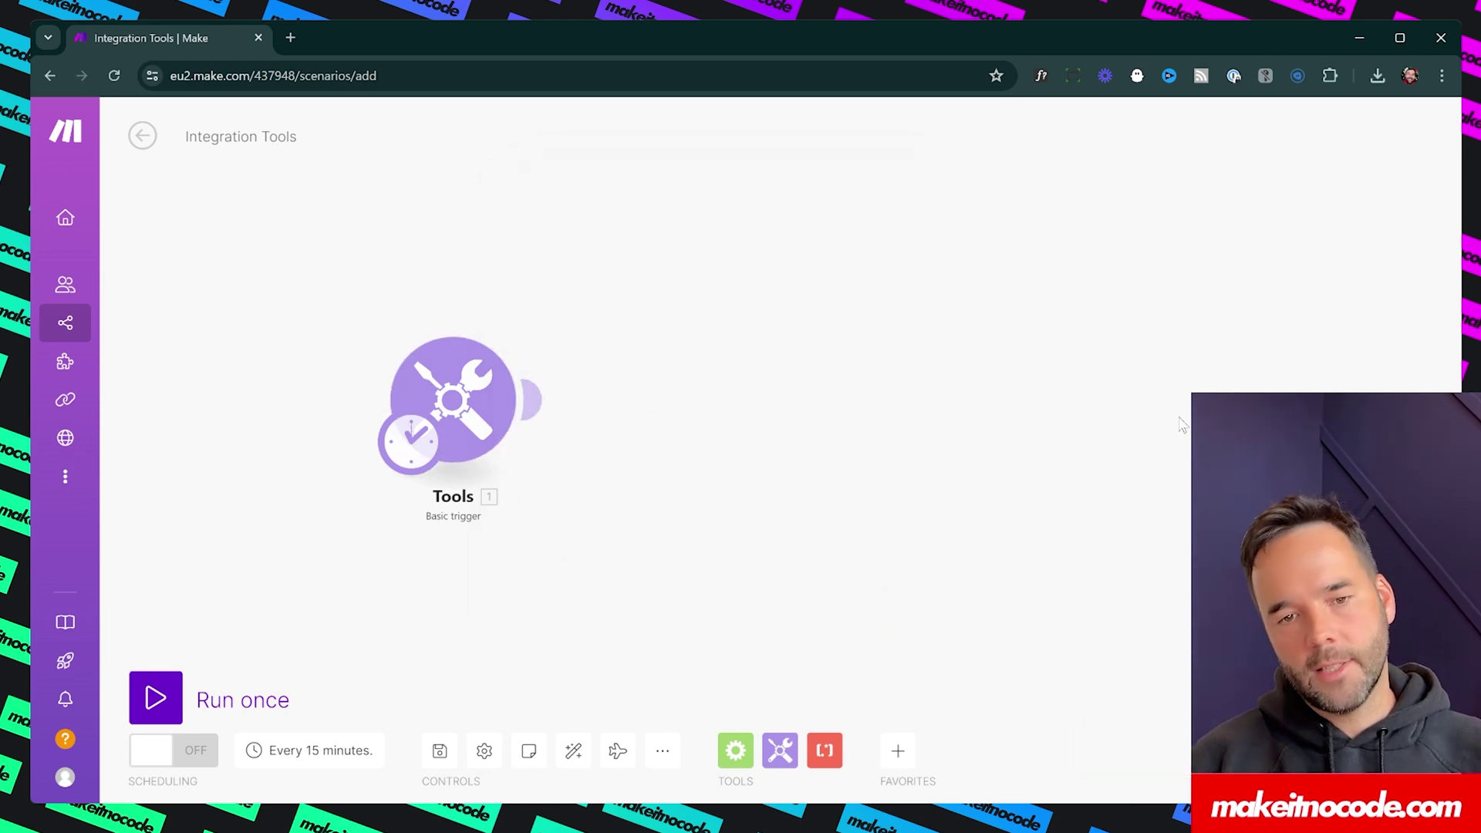
Step: Change the My Keyword value in the Basic trigger to "replace me" and save the module
click(468, 408)
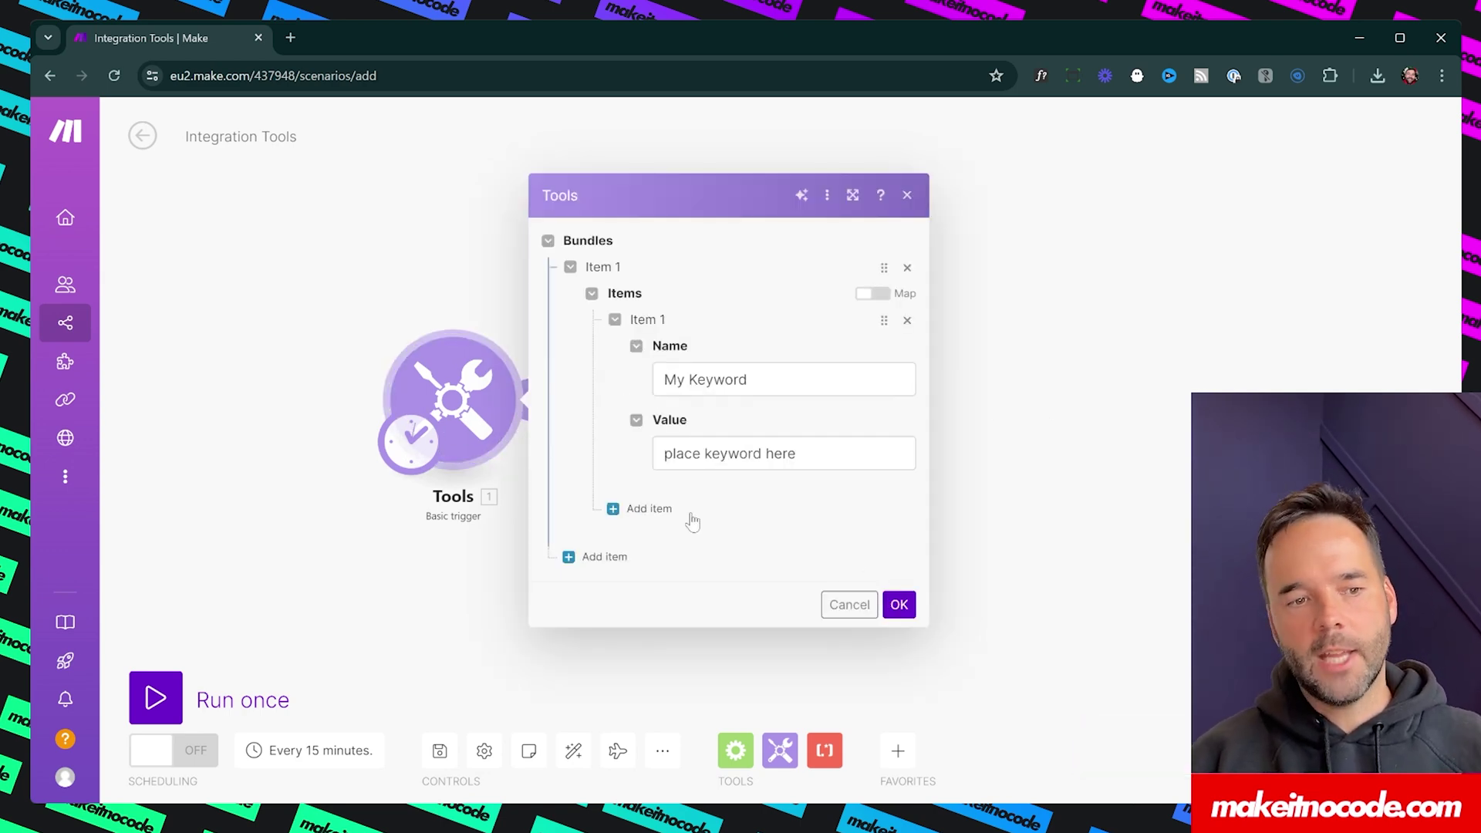
drag(826, 457, 642, 456)
click(803, 455)
drag(803, 455, 640, 459)
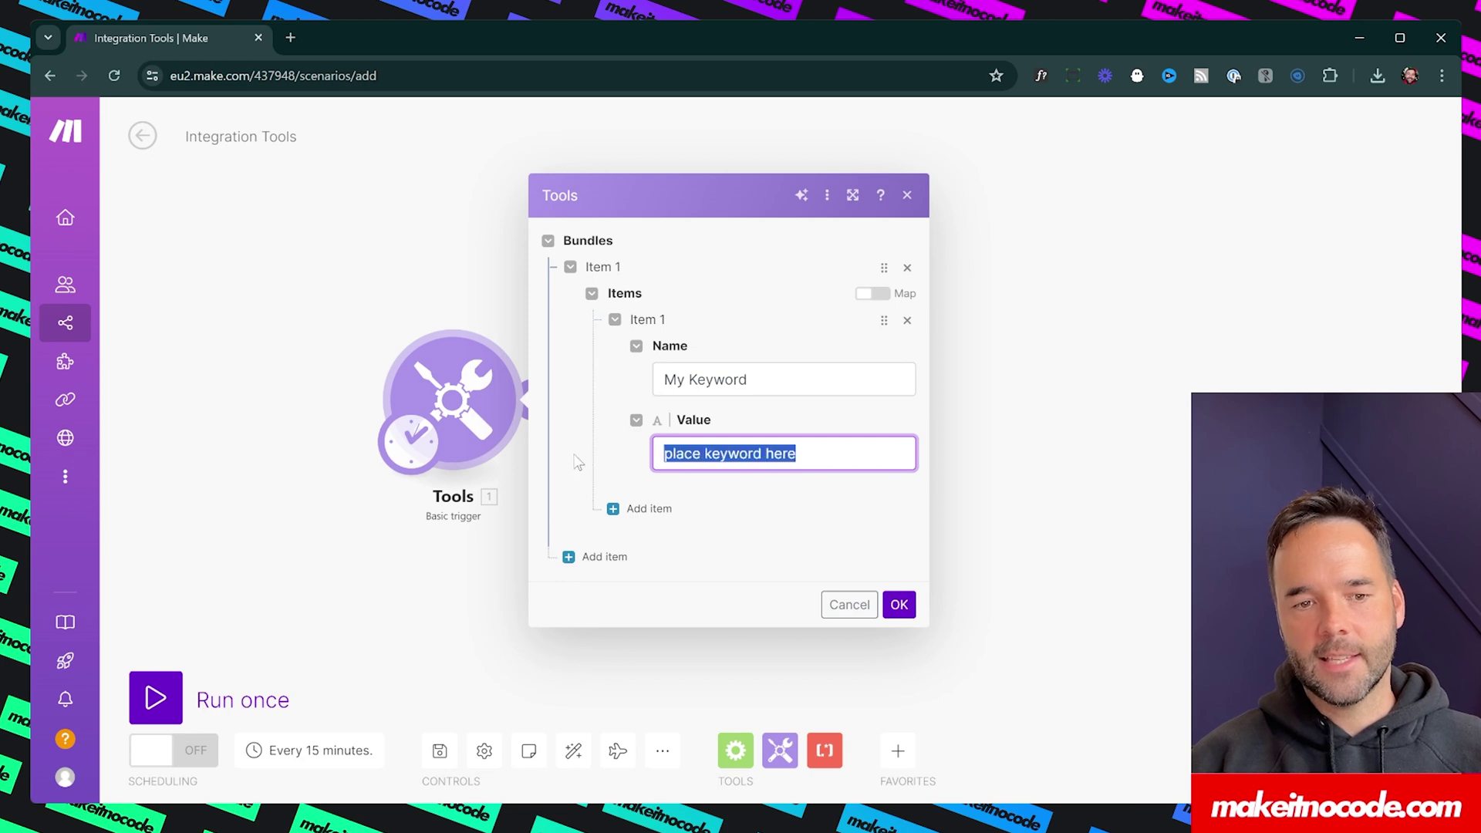
click(806, 453)
drag(806, 454, 626, 461)
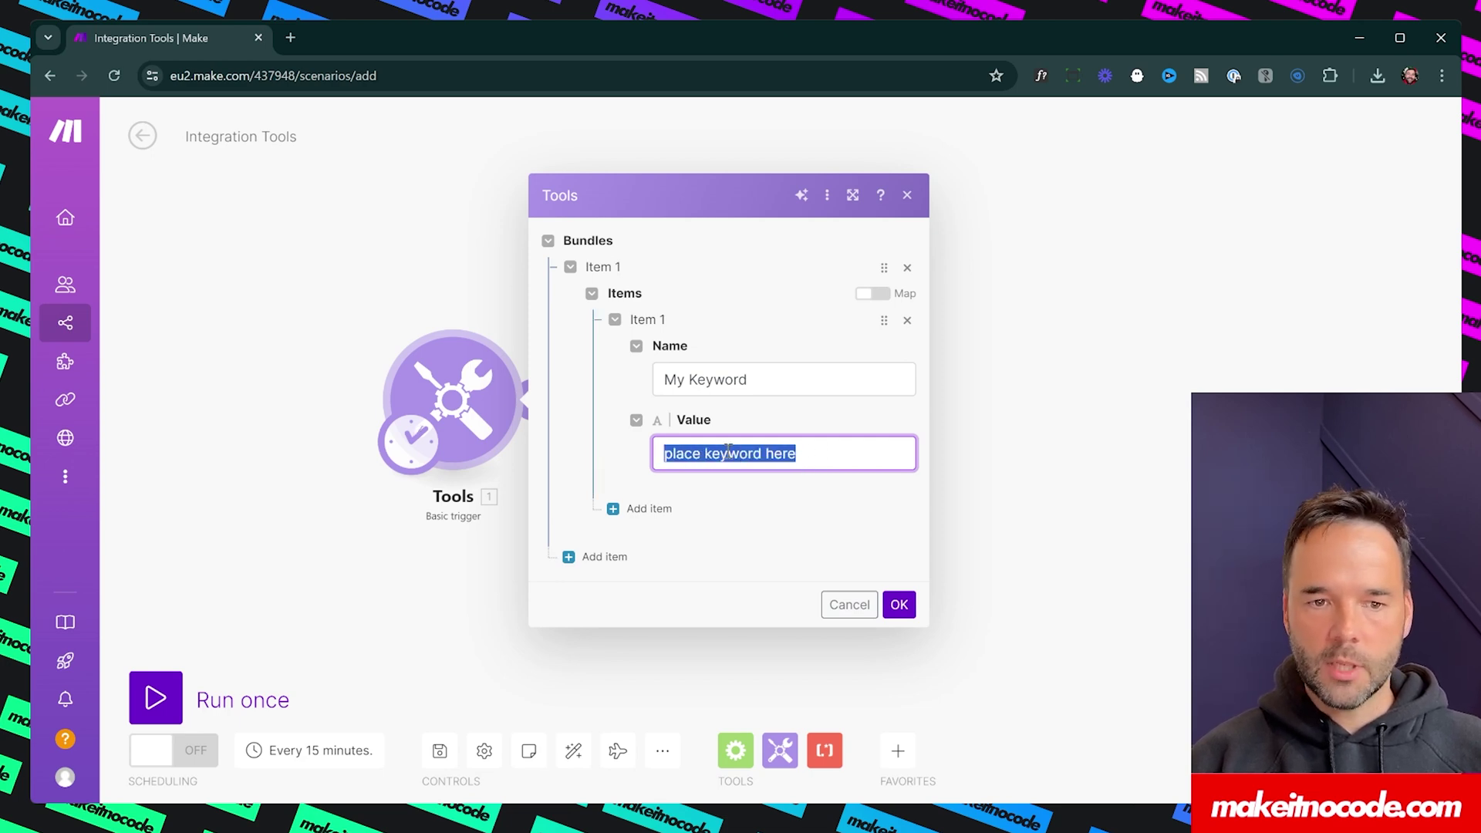
key(Left)
text(replace)
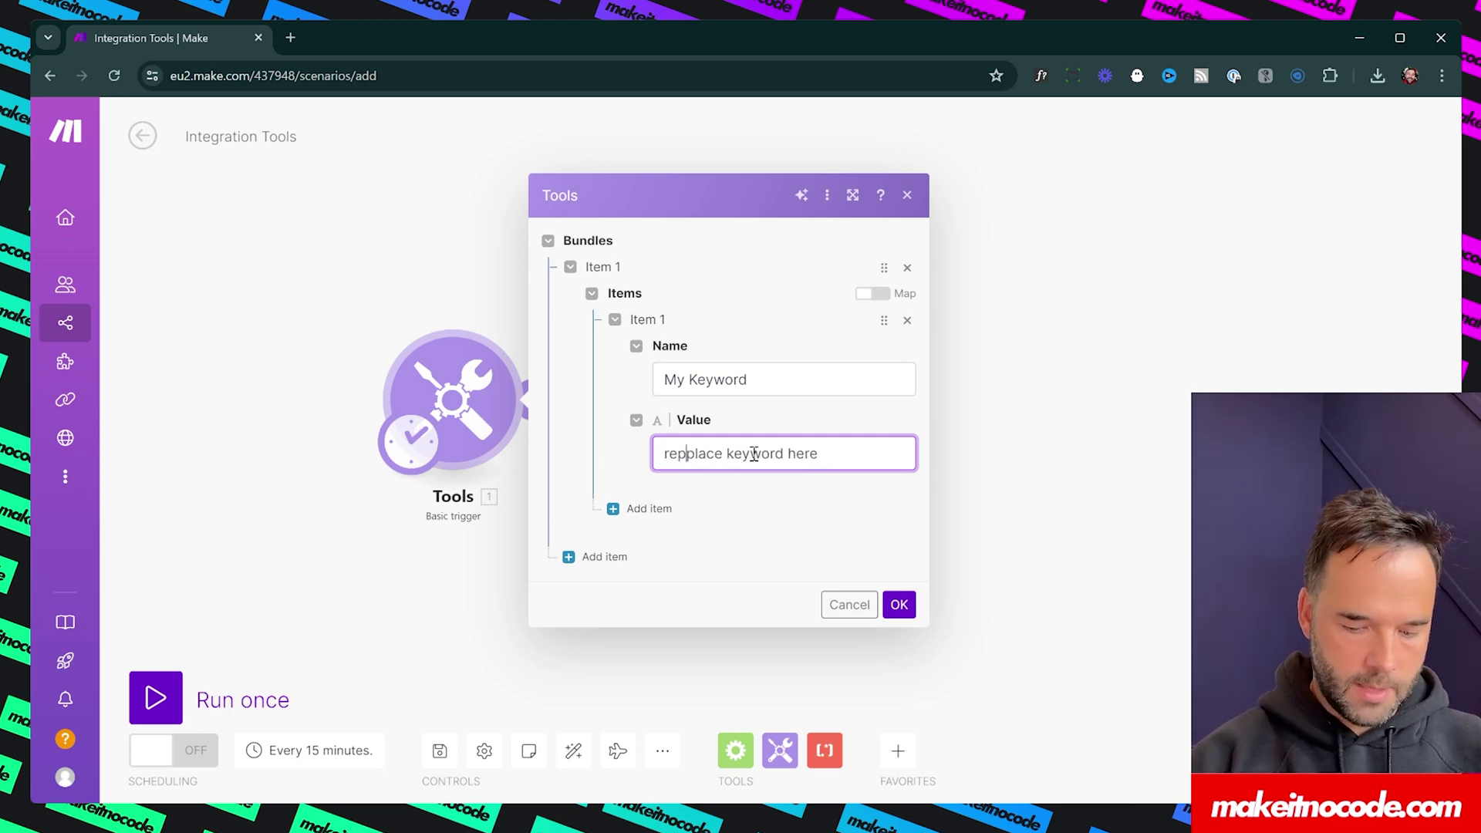
key(ctrl+a)
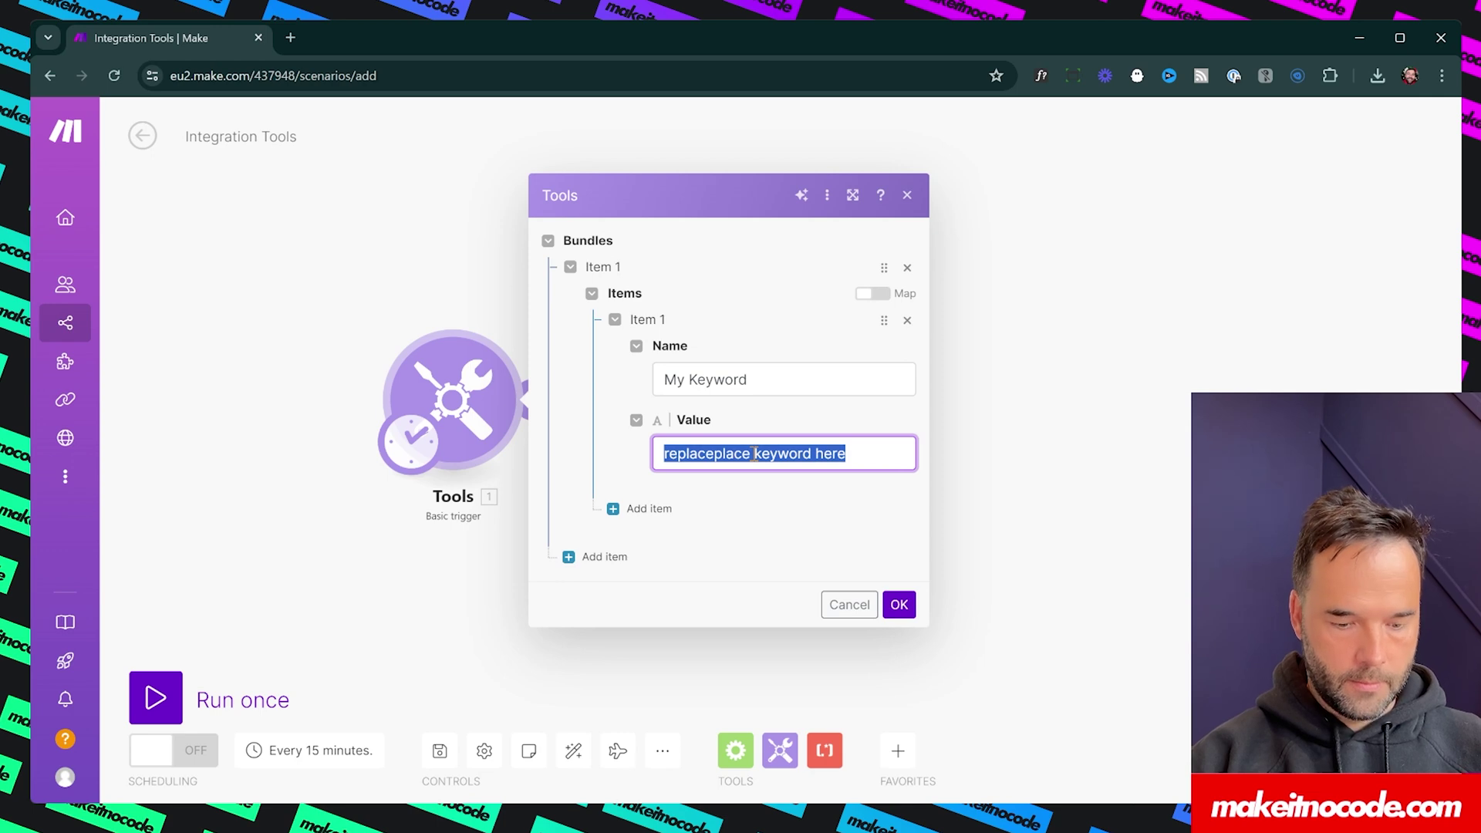
text(replace me)
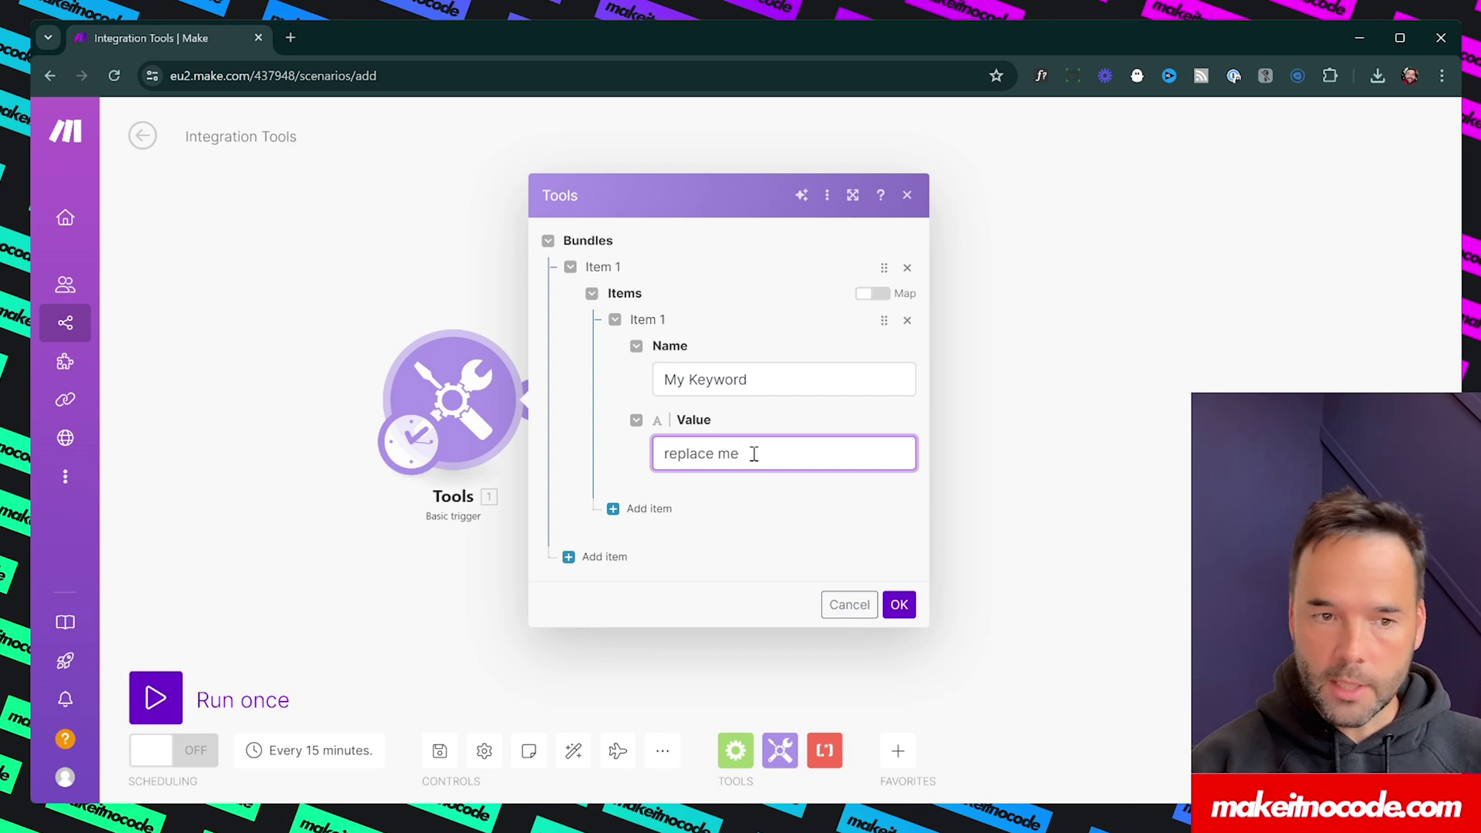
key(ctrl+a)
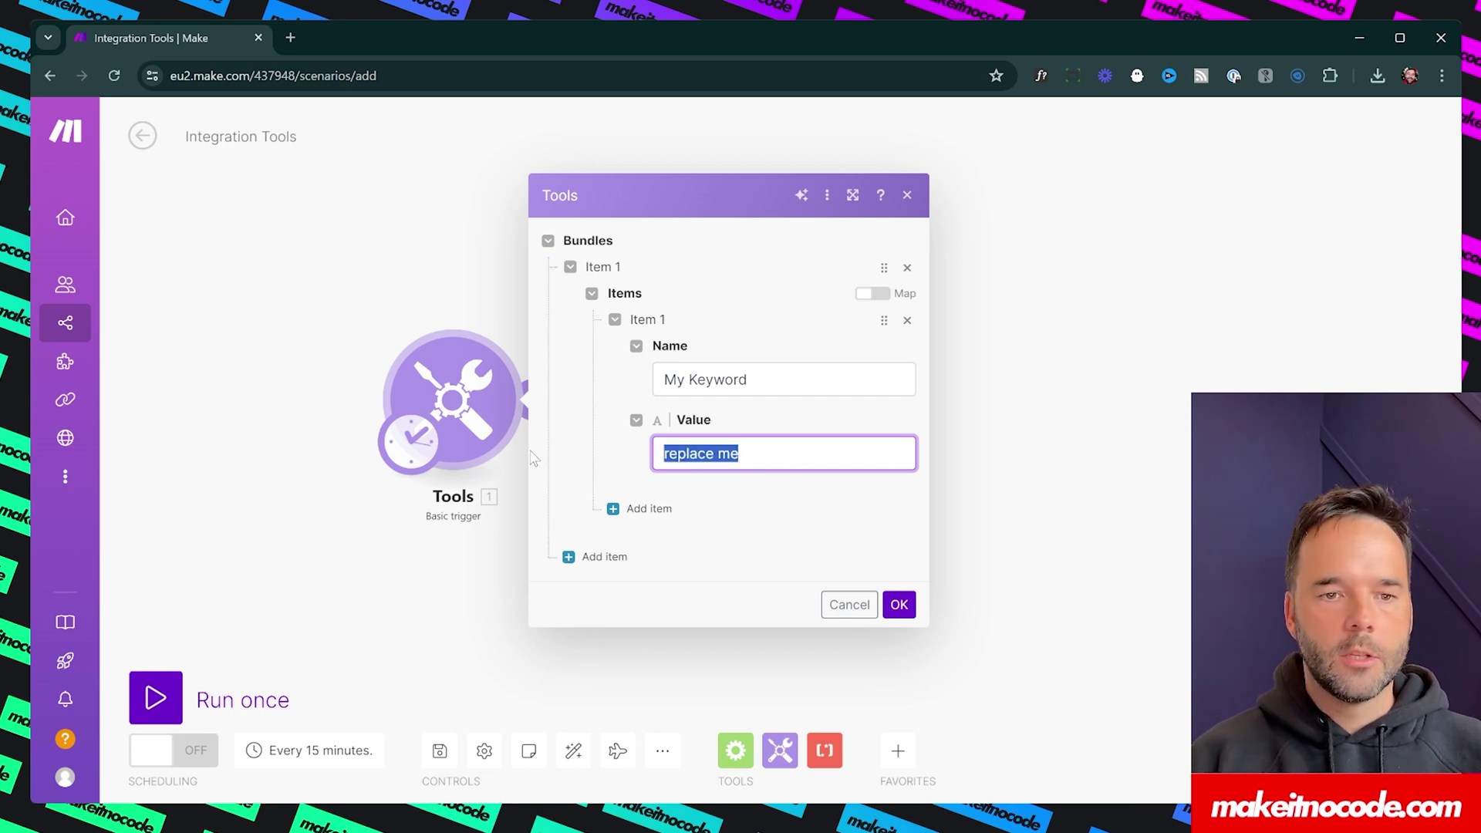
click(901, 606)
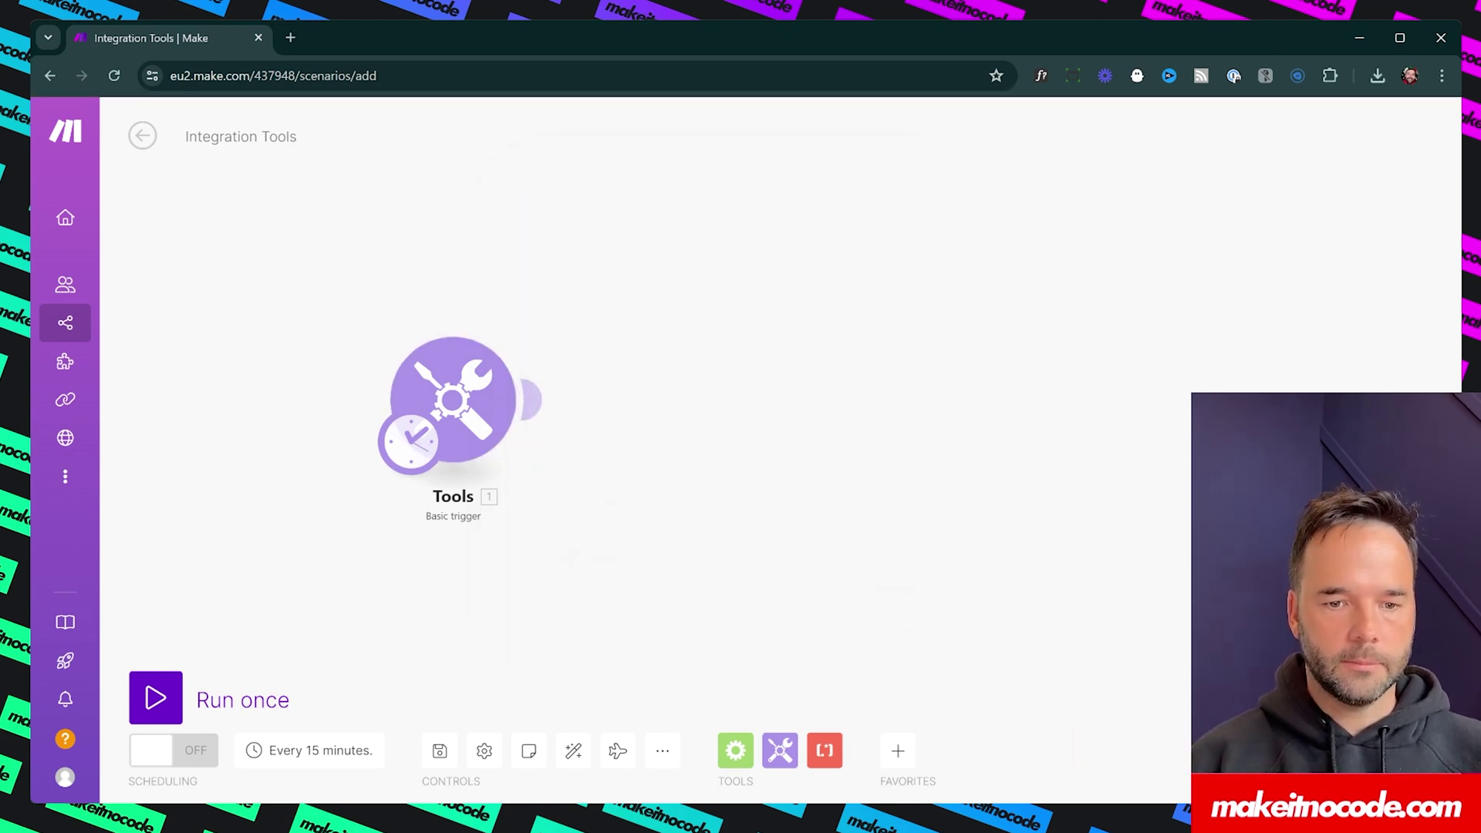
click(532, 402)
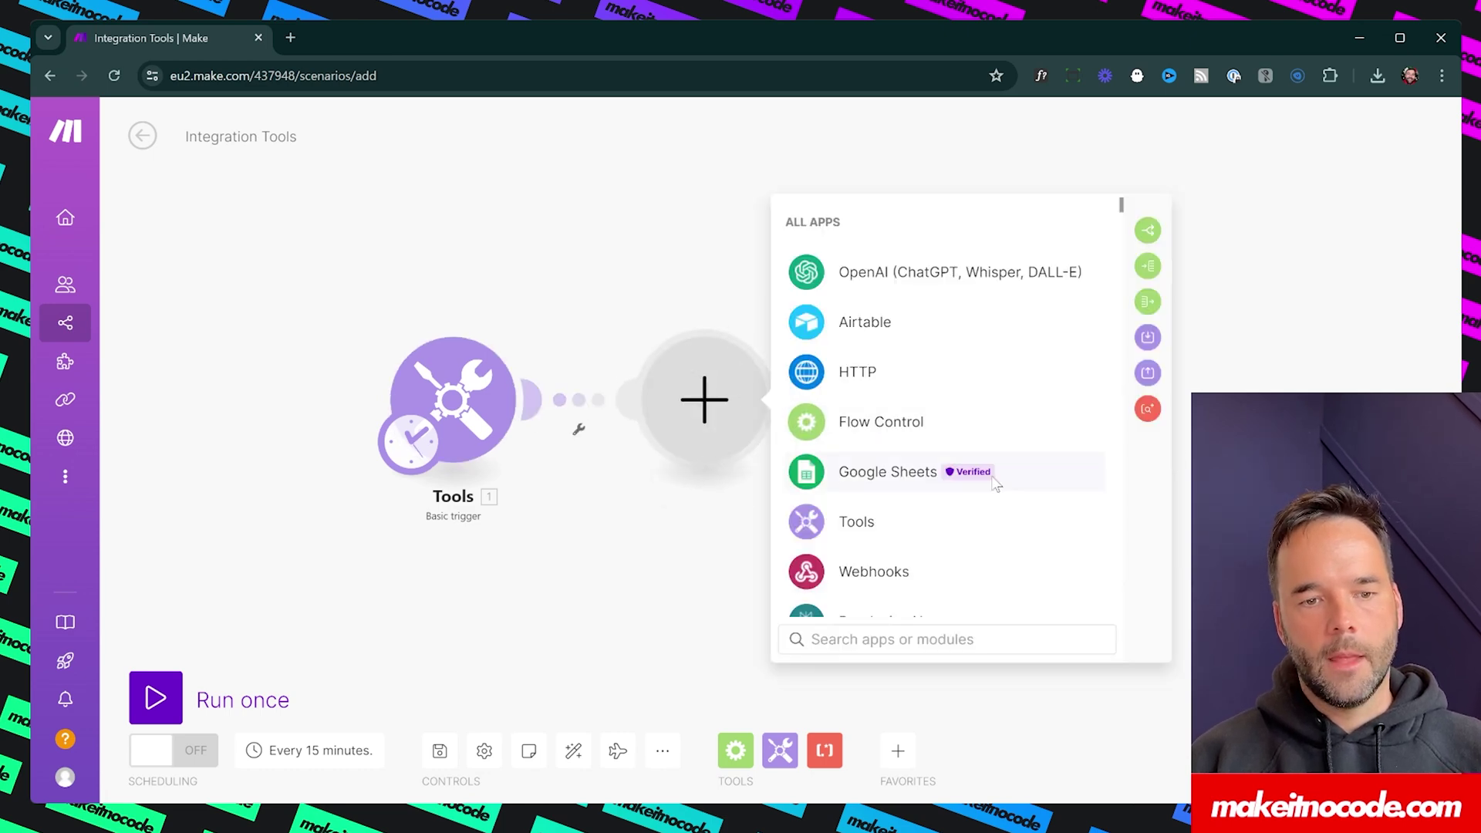
click(1108, 809)
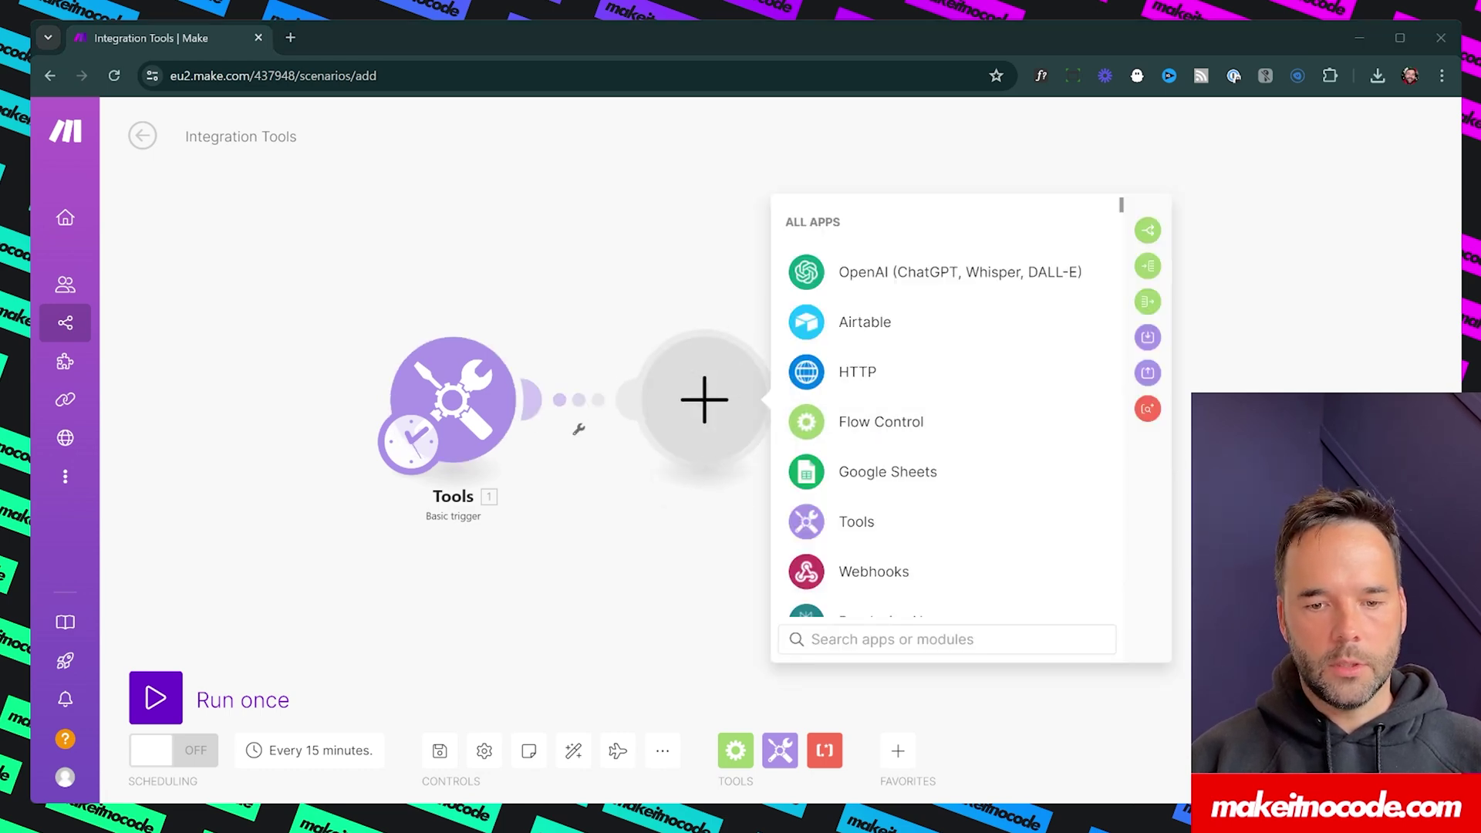
click(651, 314)
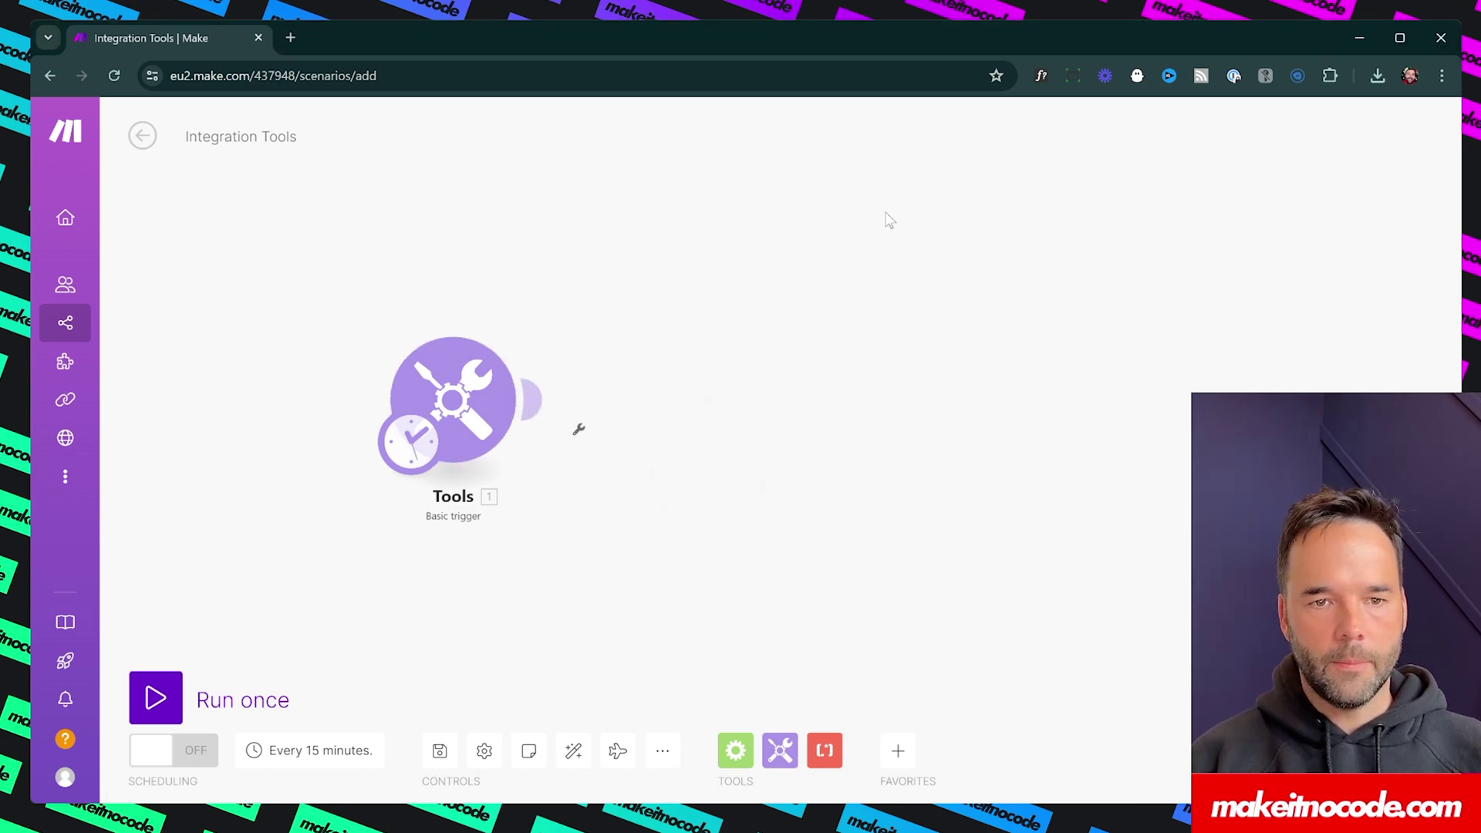
Step: Add a Perplexity AI Create a Chat Completion module after the Basic trigger
click(534, 403)
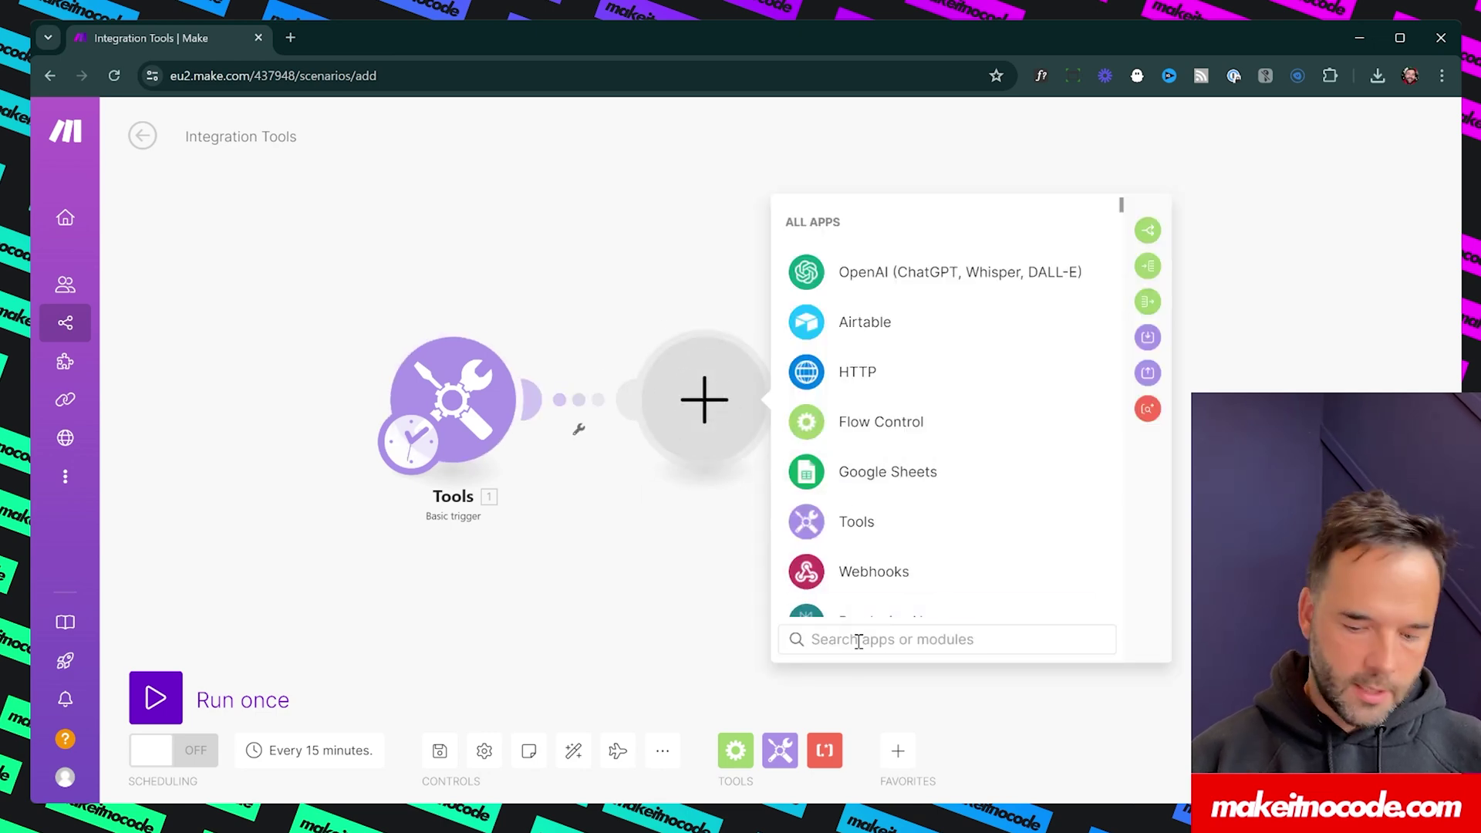
text(perple)
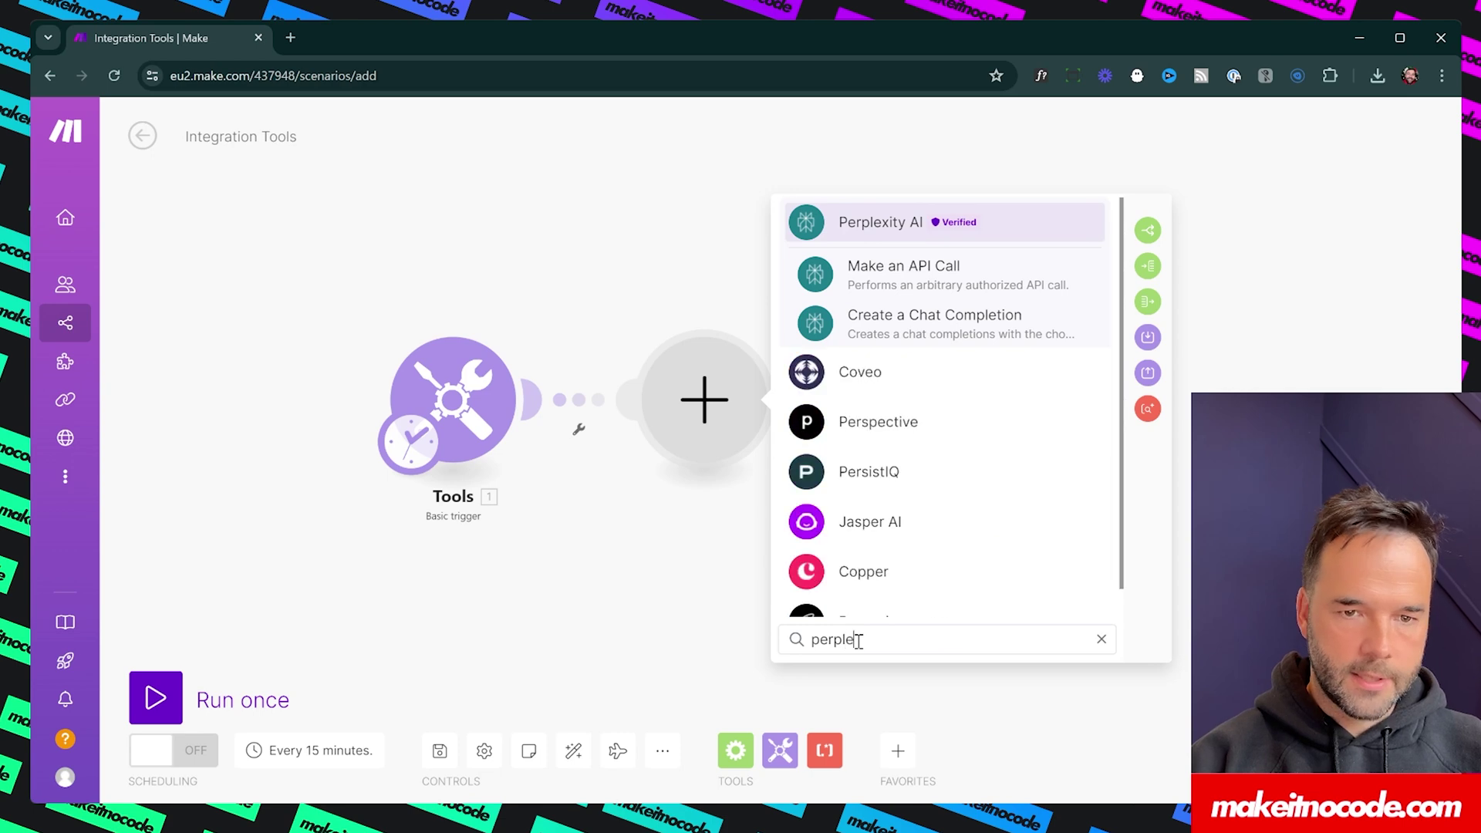
click(1101, 639)
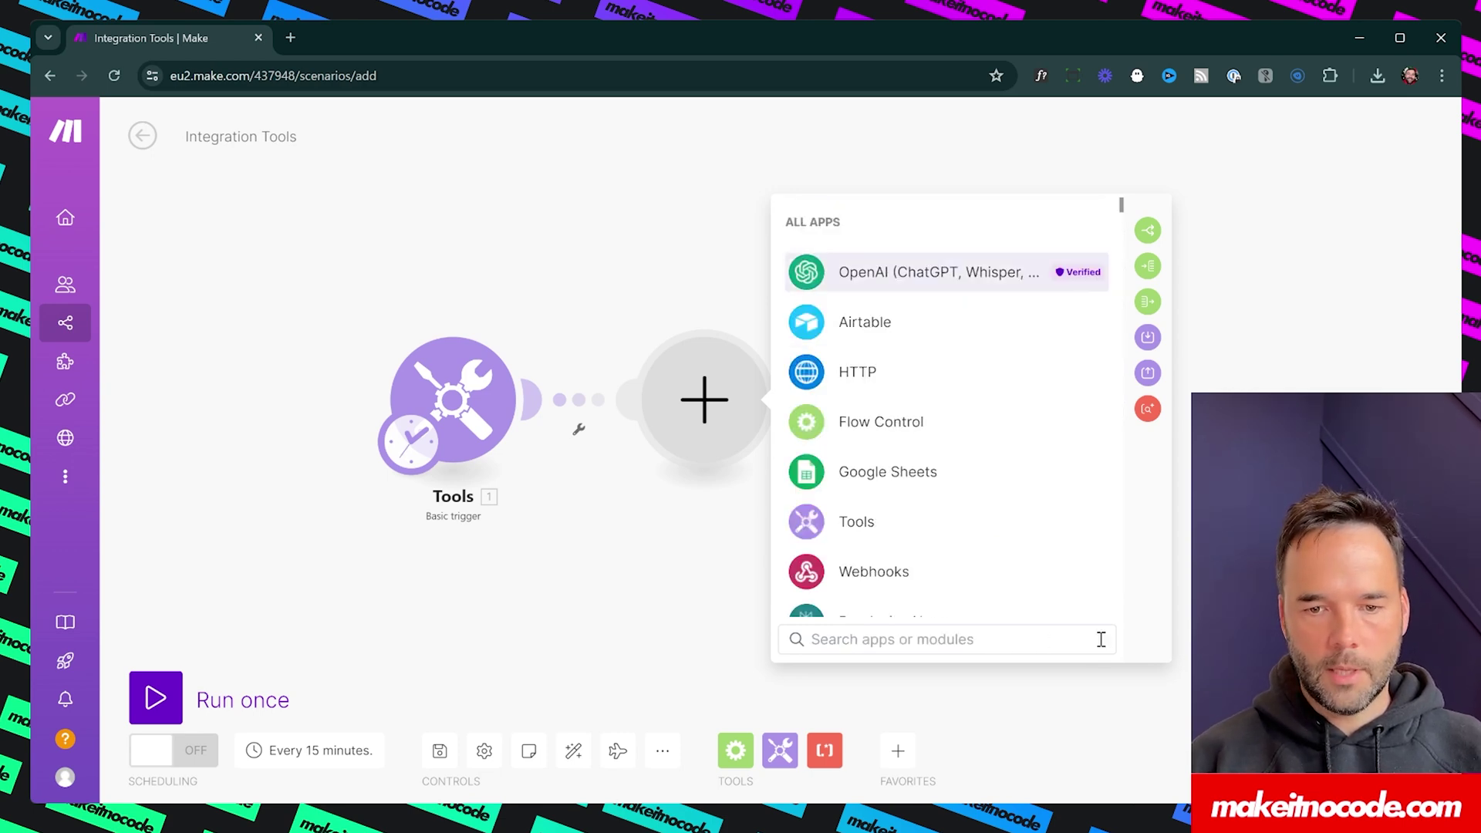
scroll(918, 432, down, 6)
scroll(920, 437, down, 20)
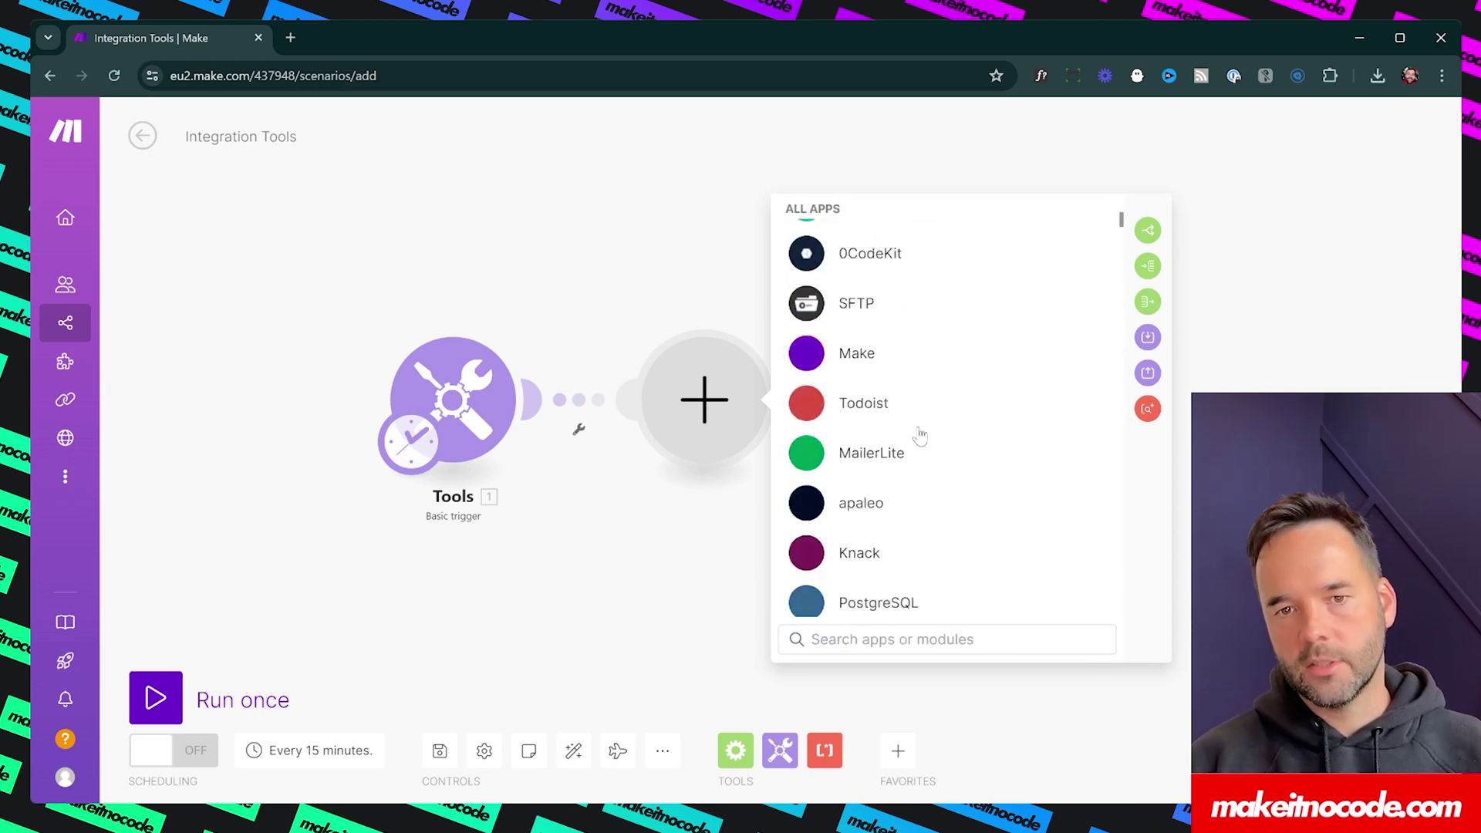
scroll(919, 424, down, 15)
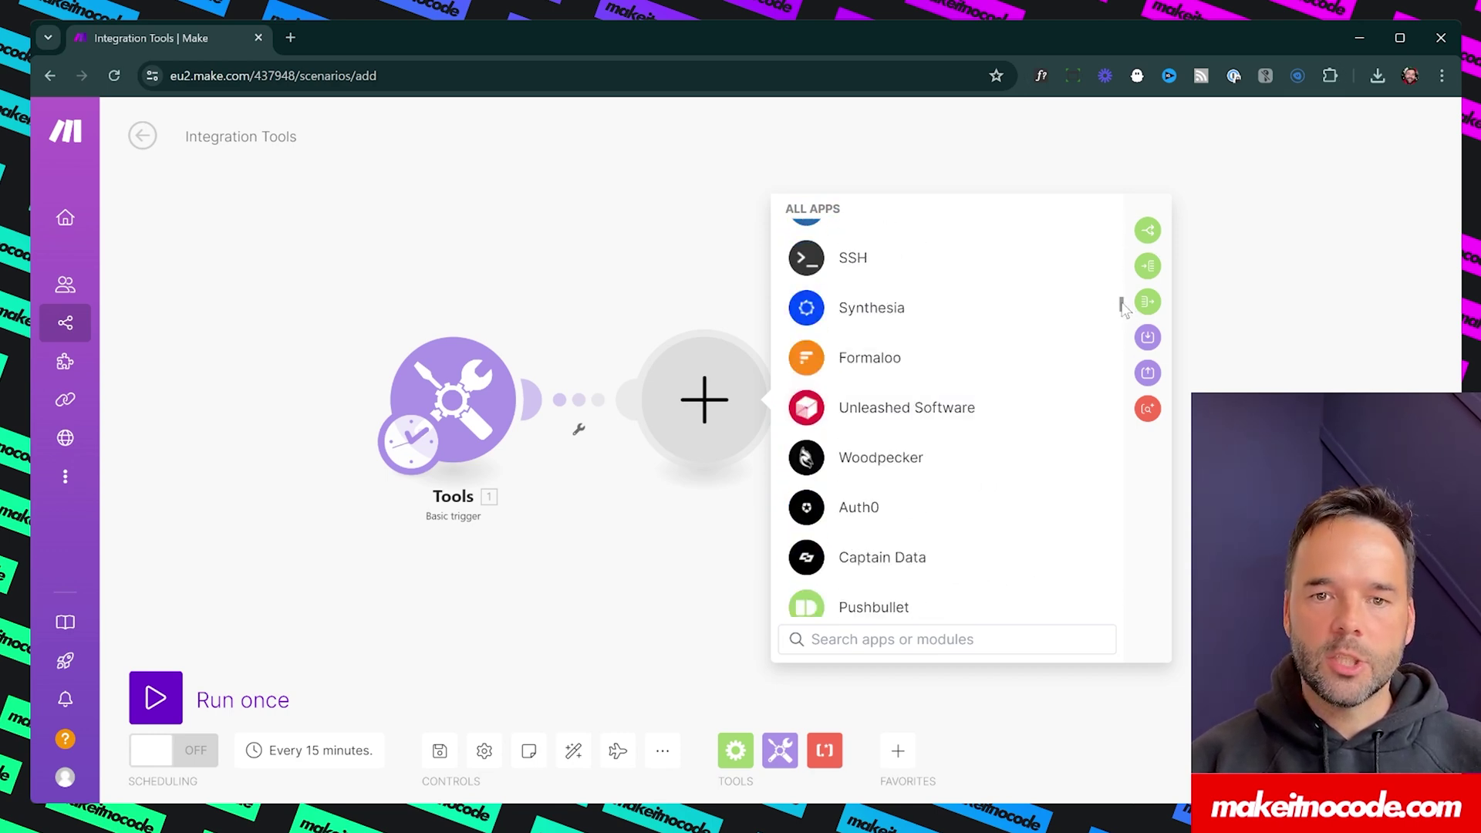
drag(1121, 305, 1111, 197)
scroll(871, 566, down, 3)
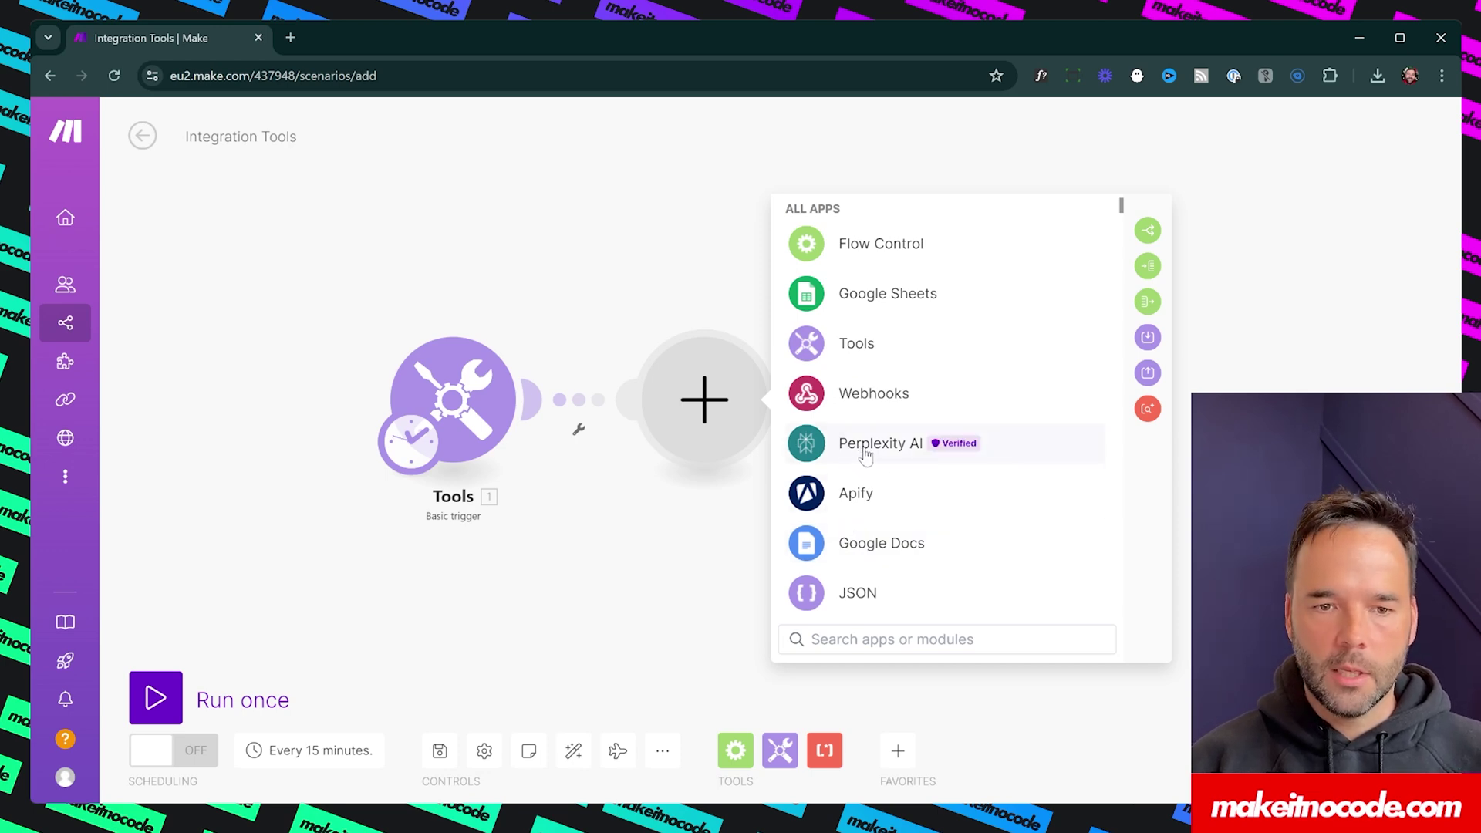
scroll(879, 409, up, 2)
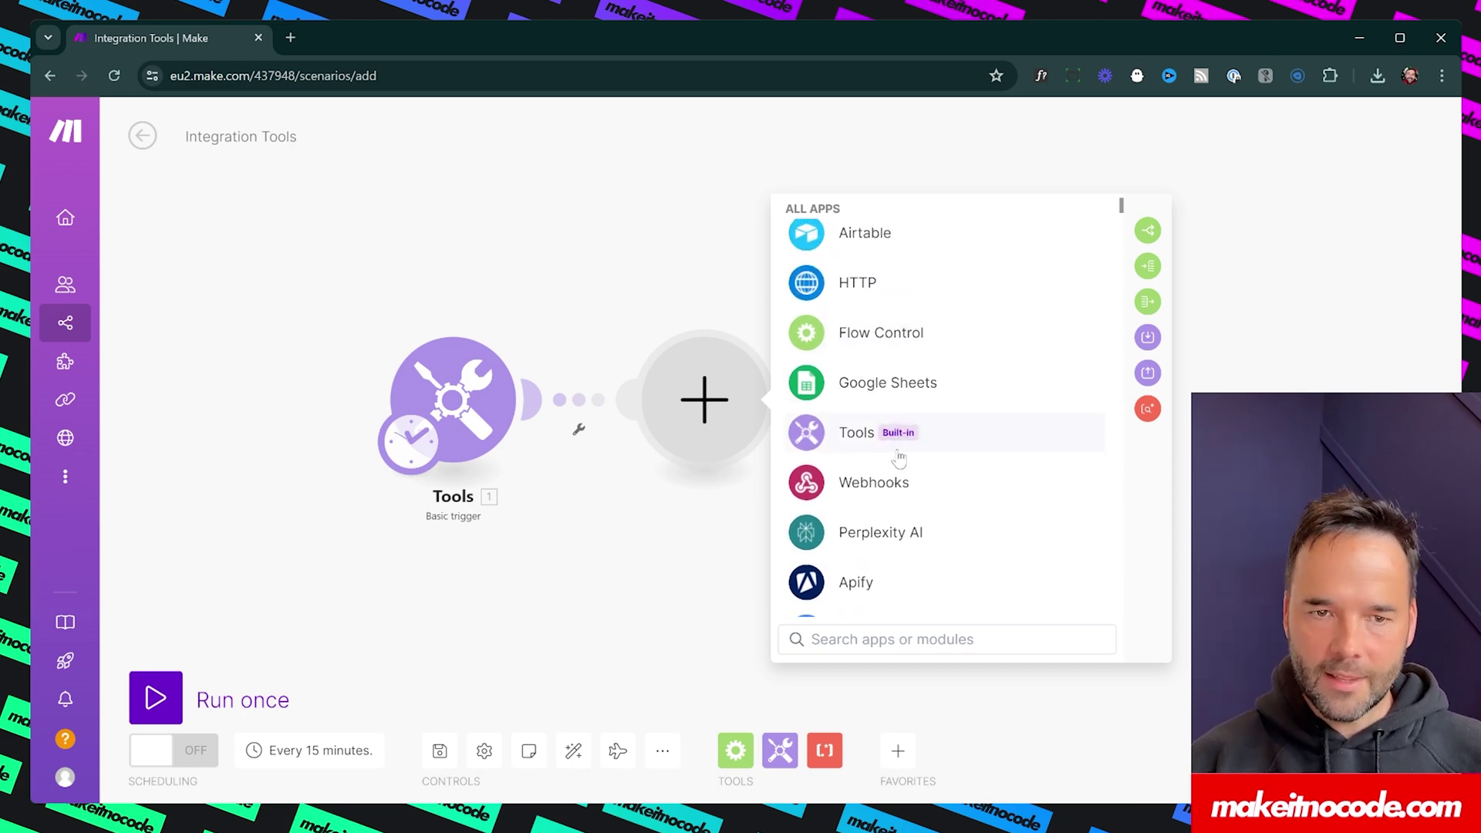
click(861, 532)
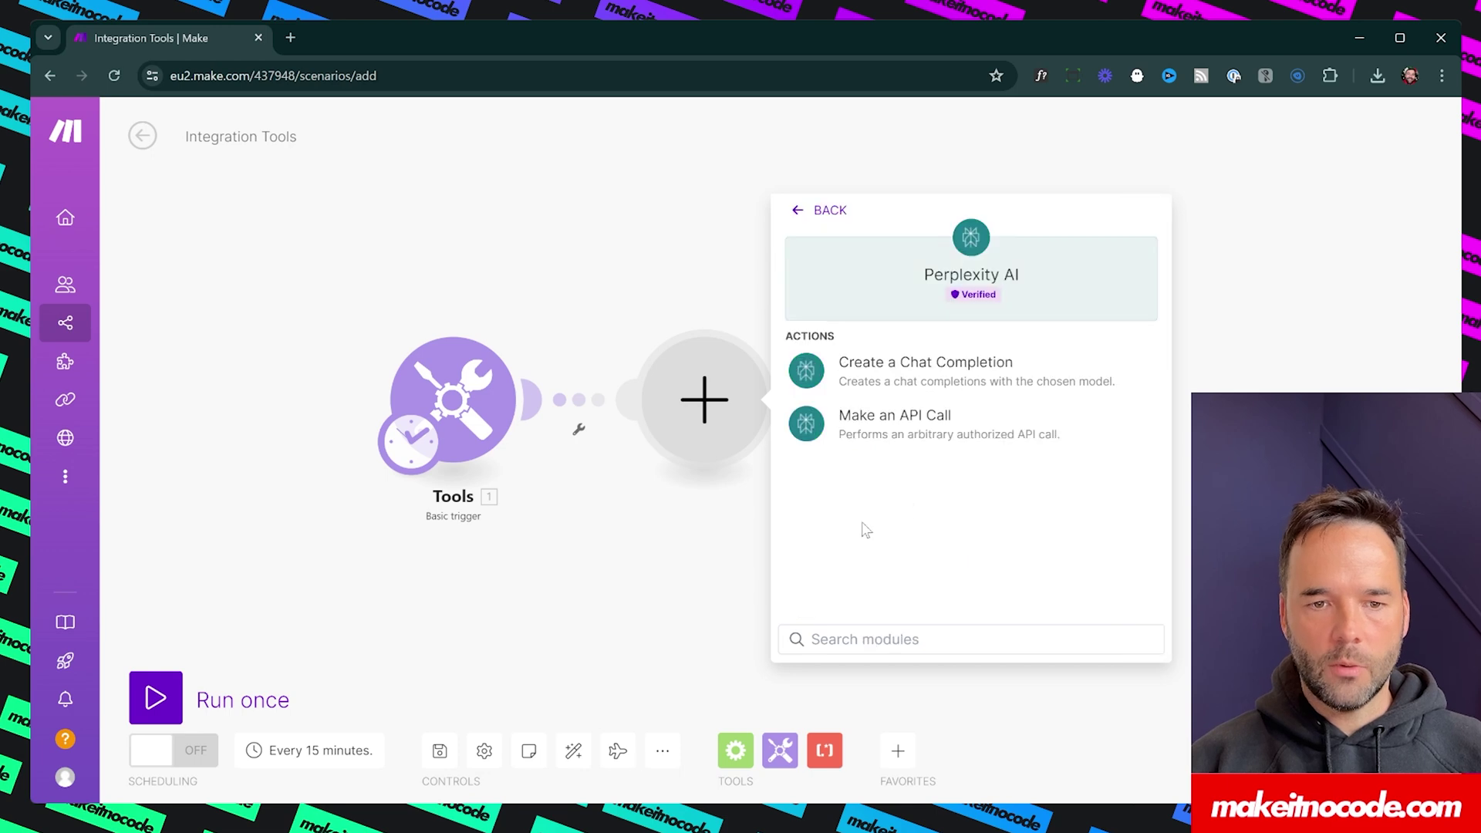
click(971, 369)
Step: Set the Perplexity AI module's model to mixtral-8x7b-instruct
click(1007, 374)
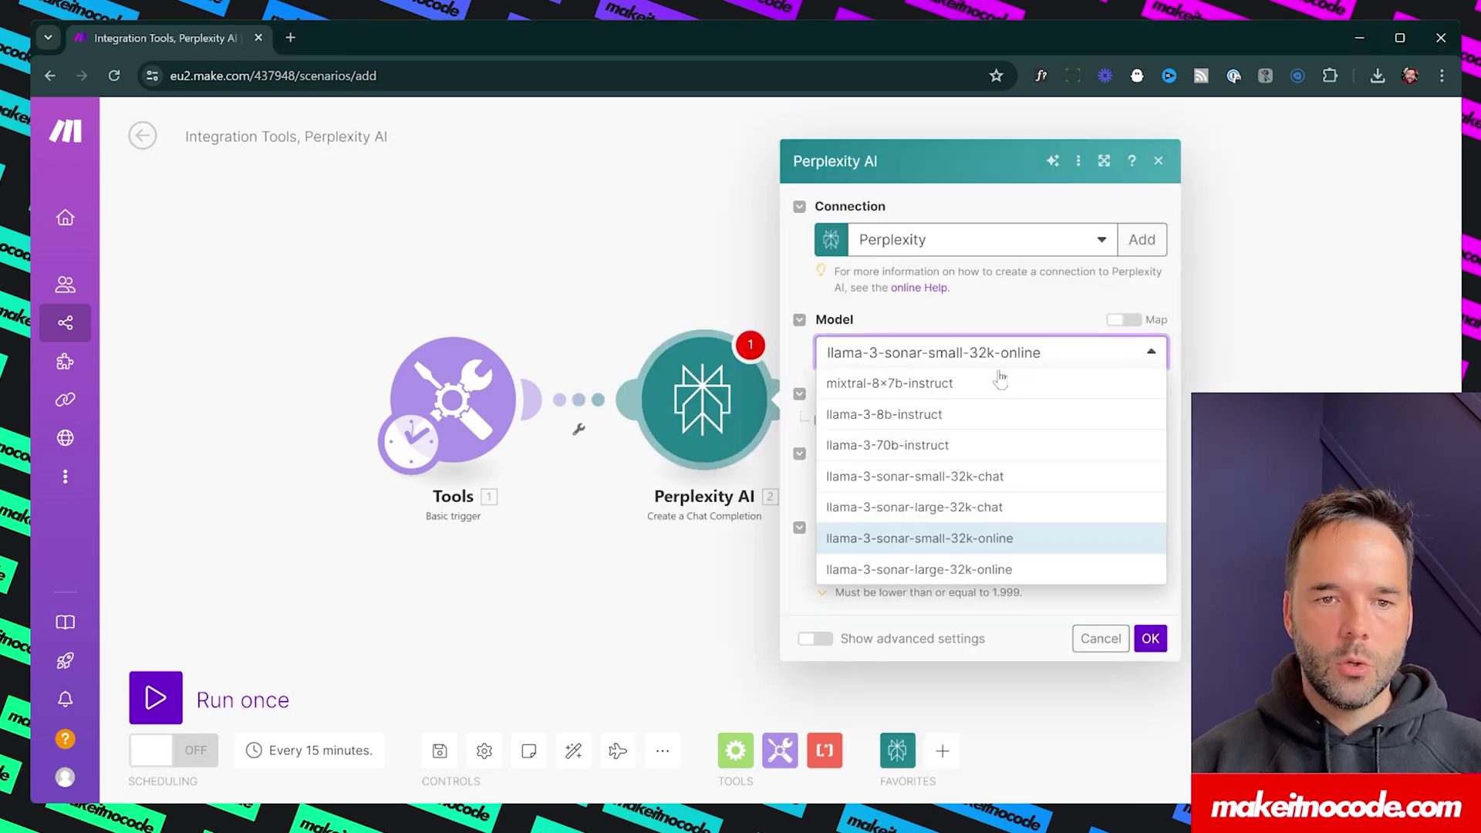
click(946, 385)
click(893, 361)
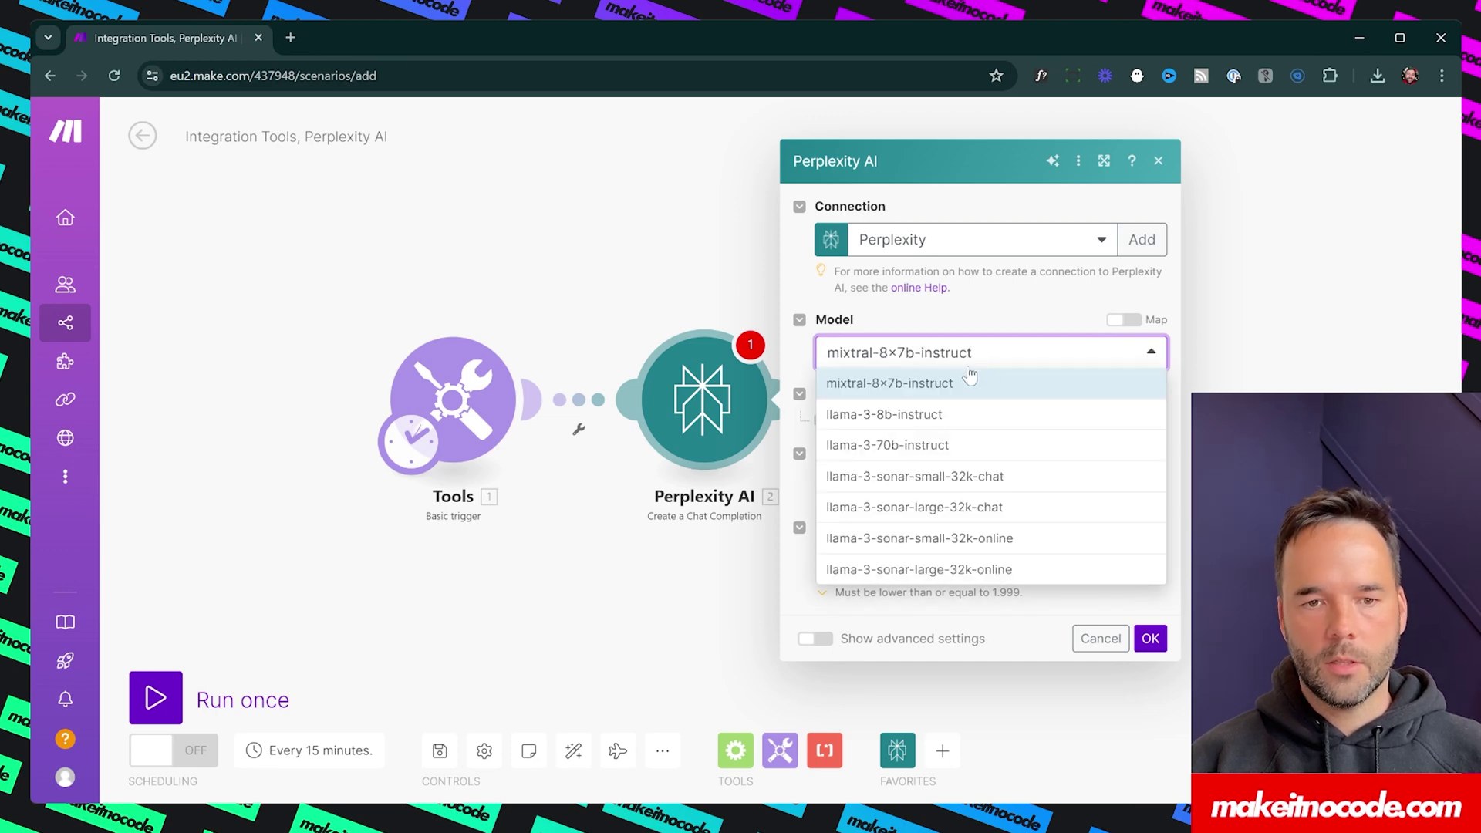
click(1046, 391)
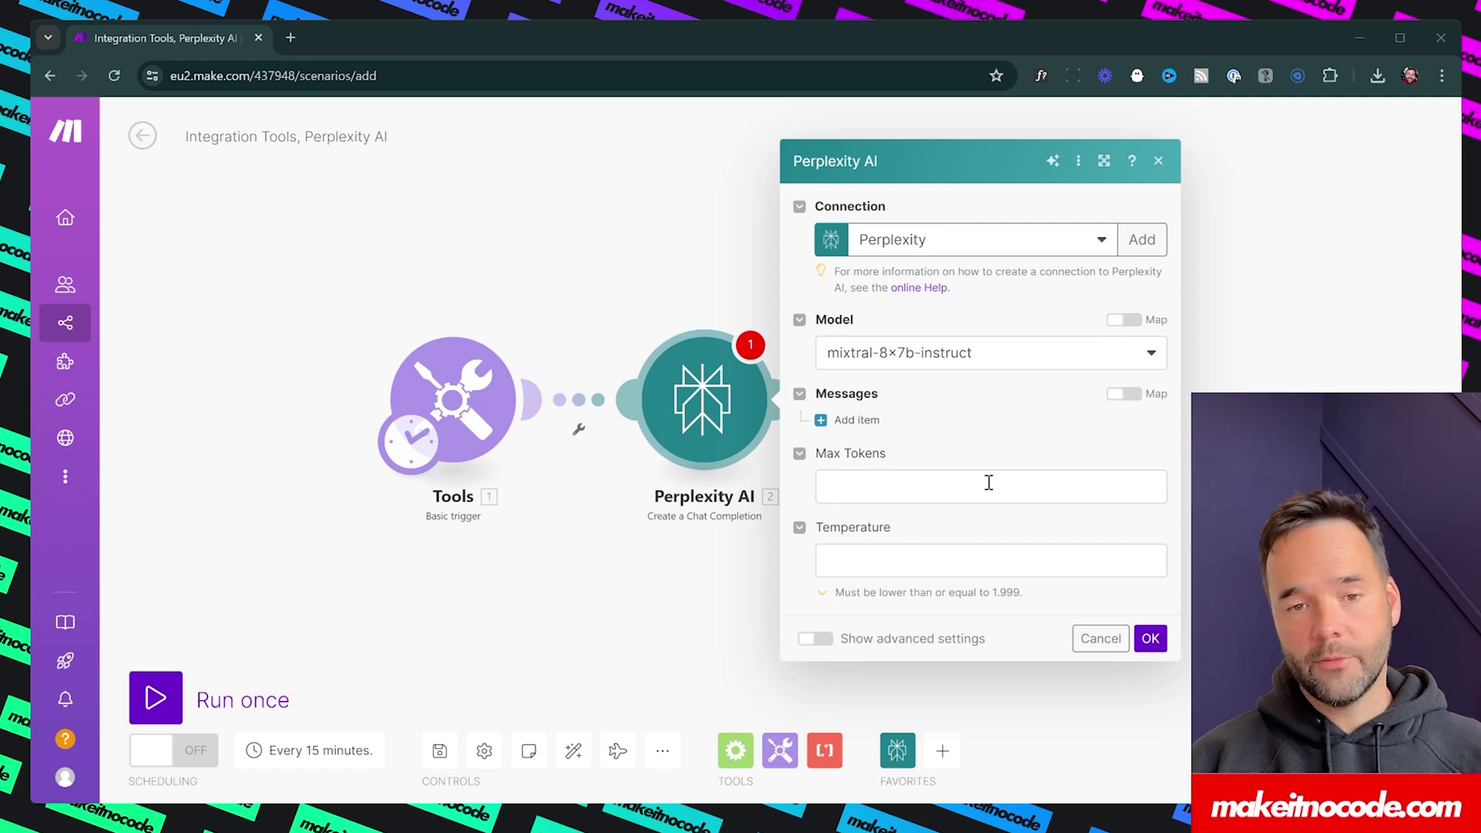
click(1003, 449)
click(968, 487)
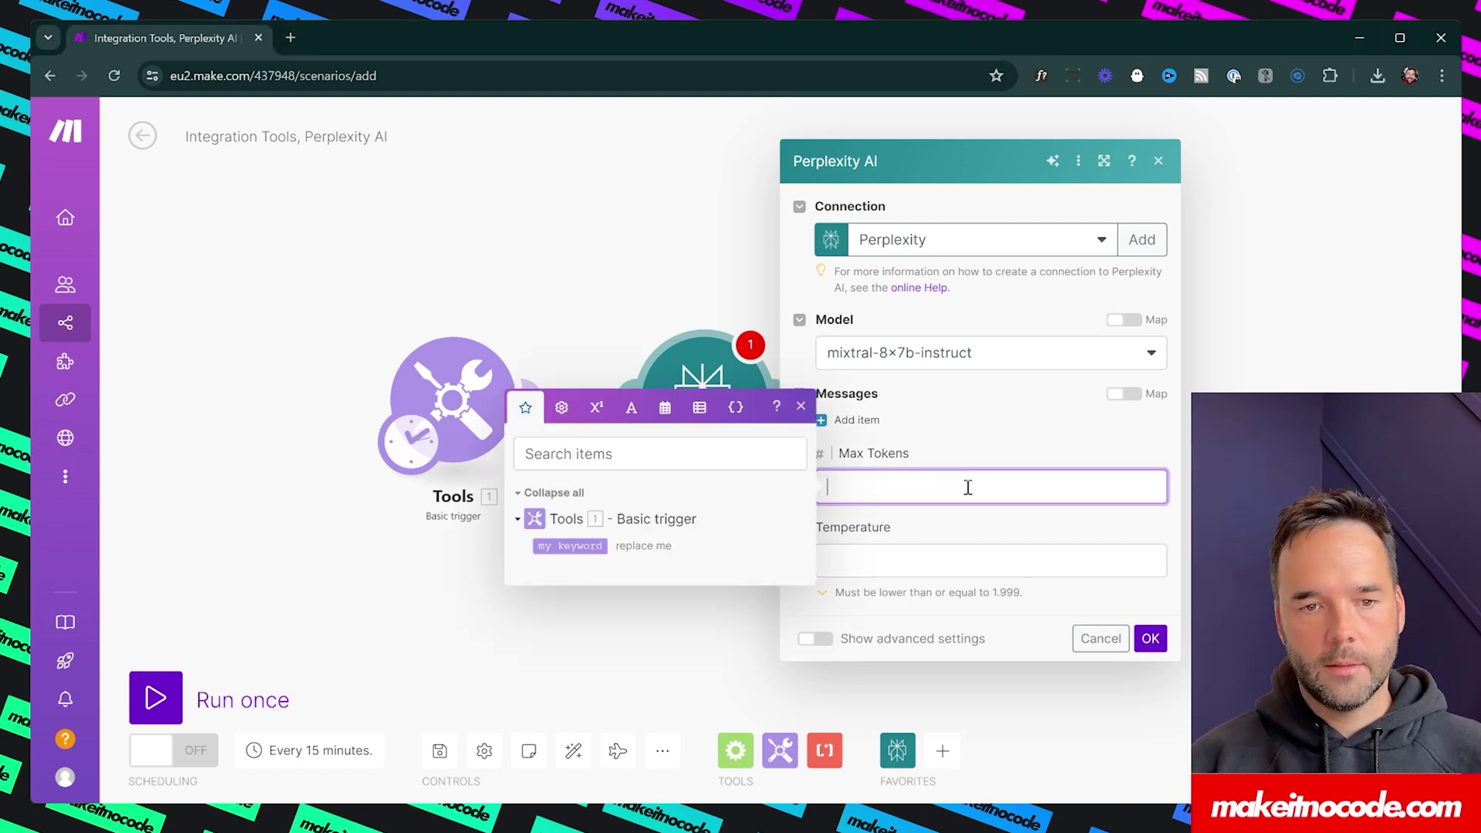
Step: Add a message with the content "Based on the following keyword: , create 5 main related keywords . Please also give the statisics for: Search Volume, CPC and Difficulty"
click(846, 422)
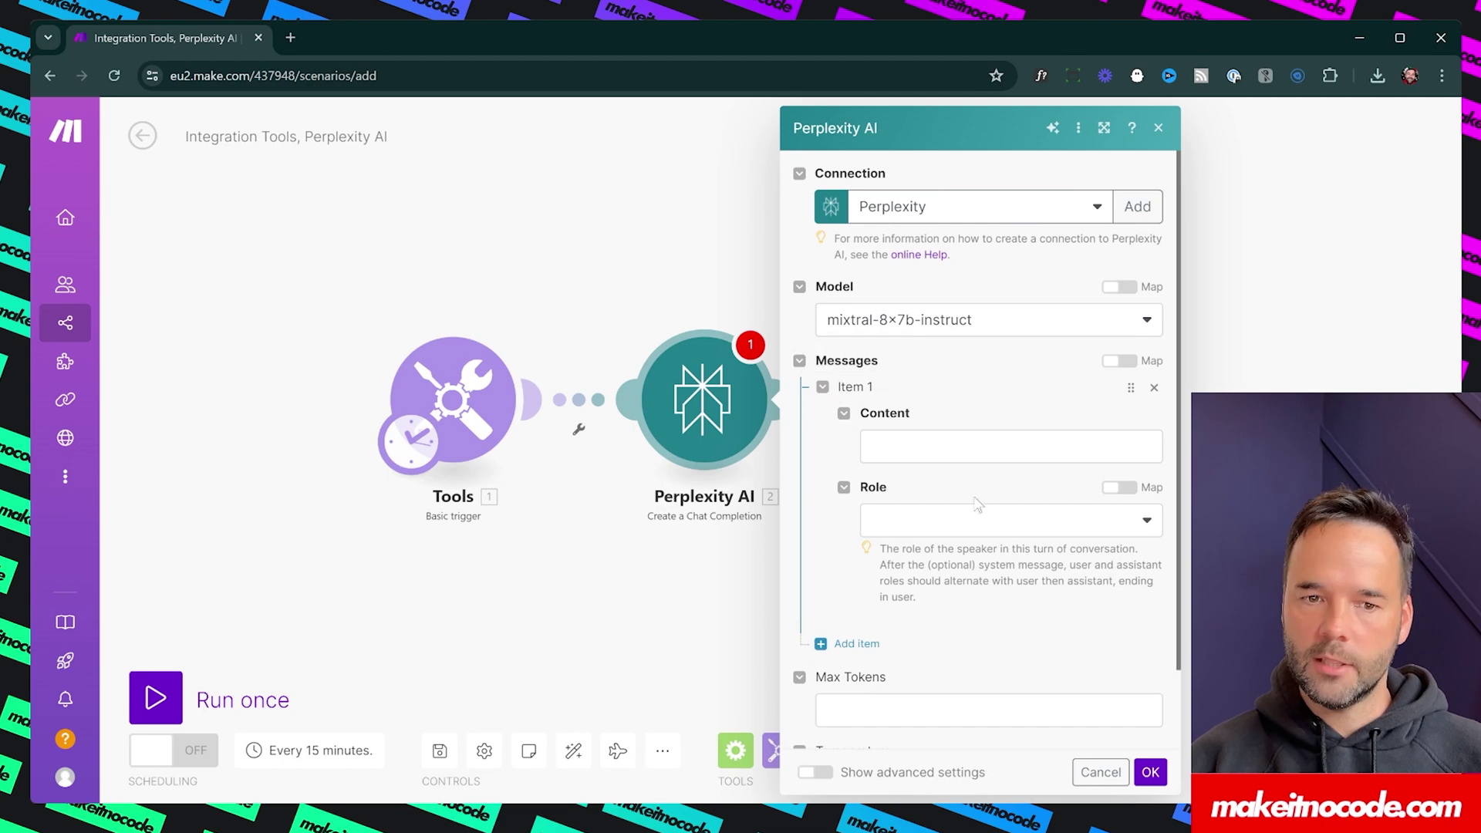
click(969, 451)
click(1013, 405)
click(1002, 446)
text(Based on the following keyword: , create 5 main related keywords .  Please also give the statisics for: Search Volume, CPC and Difficulty)
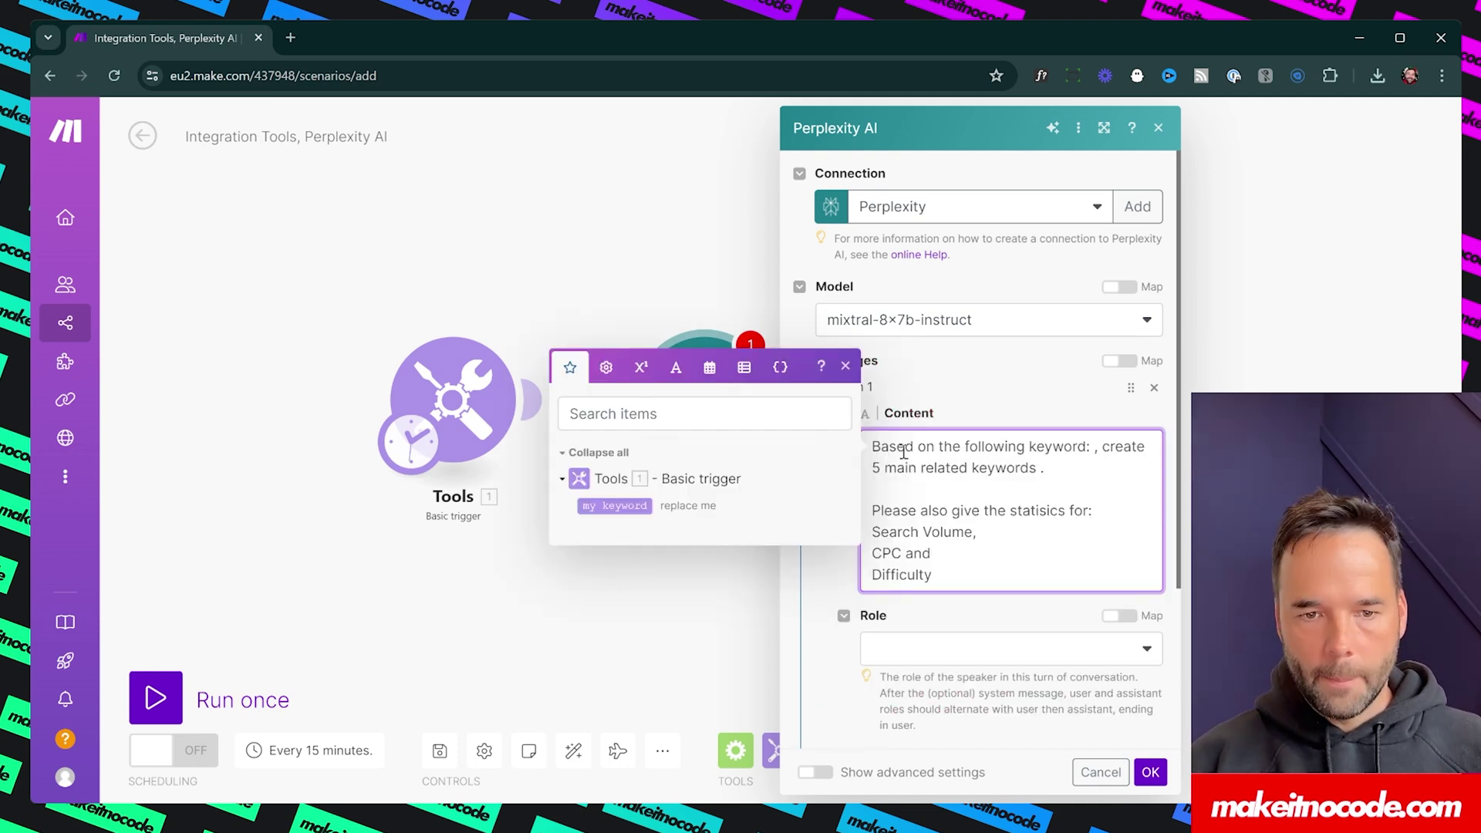
Step: Insert the Basic trigger's my keyword variable on a new line of the message content, directly before ", create 5 main related keywords"
click(1093, 447)
key(Return)
key(Return)
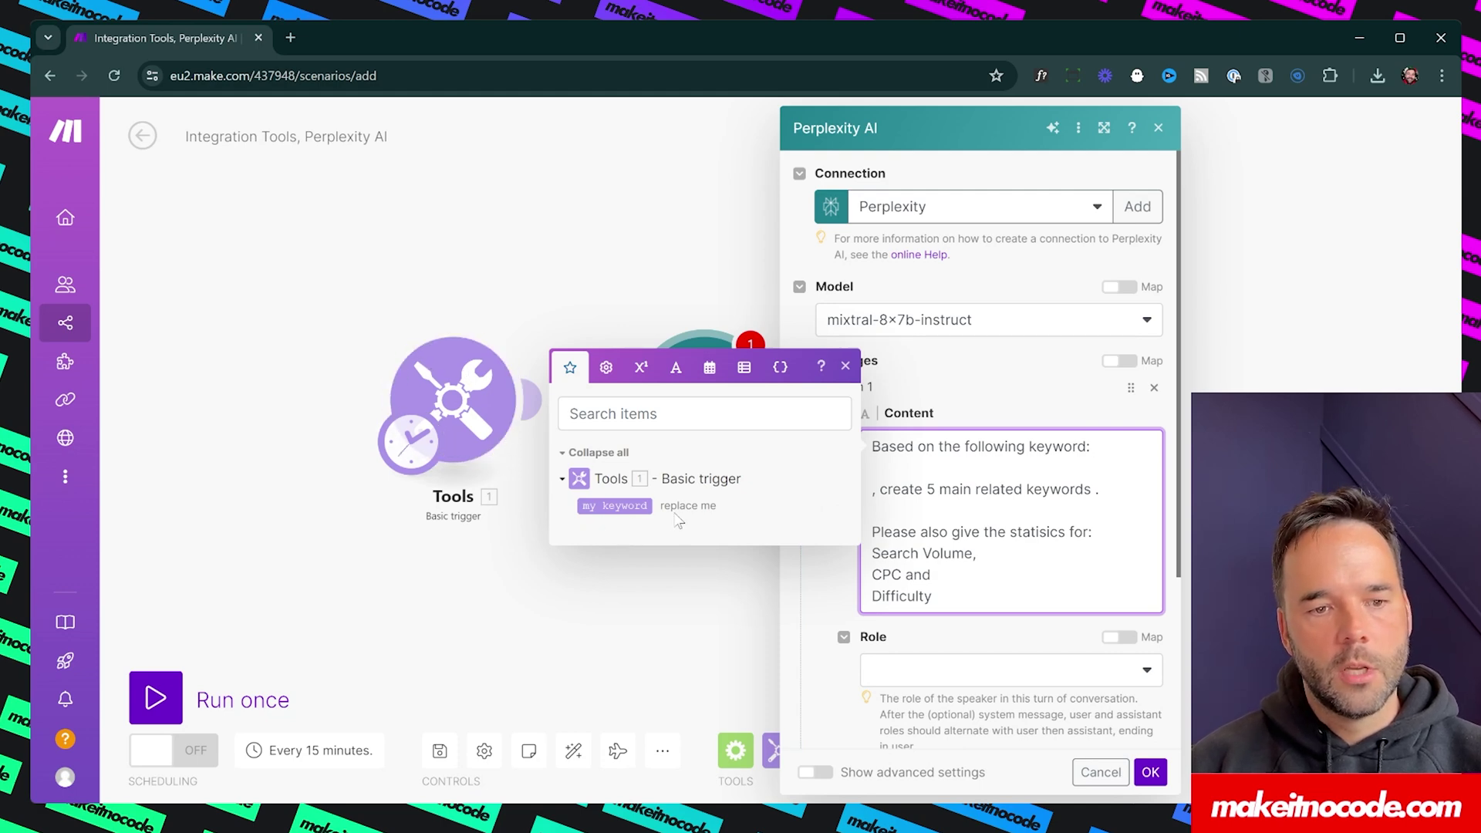
click(622, 507)
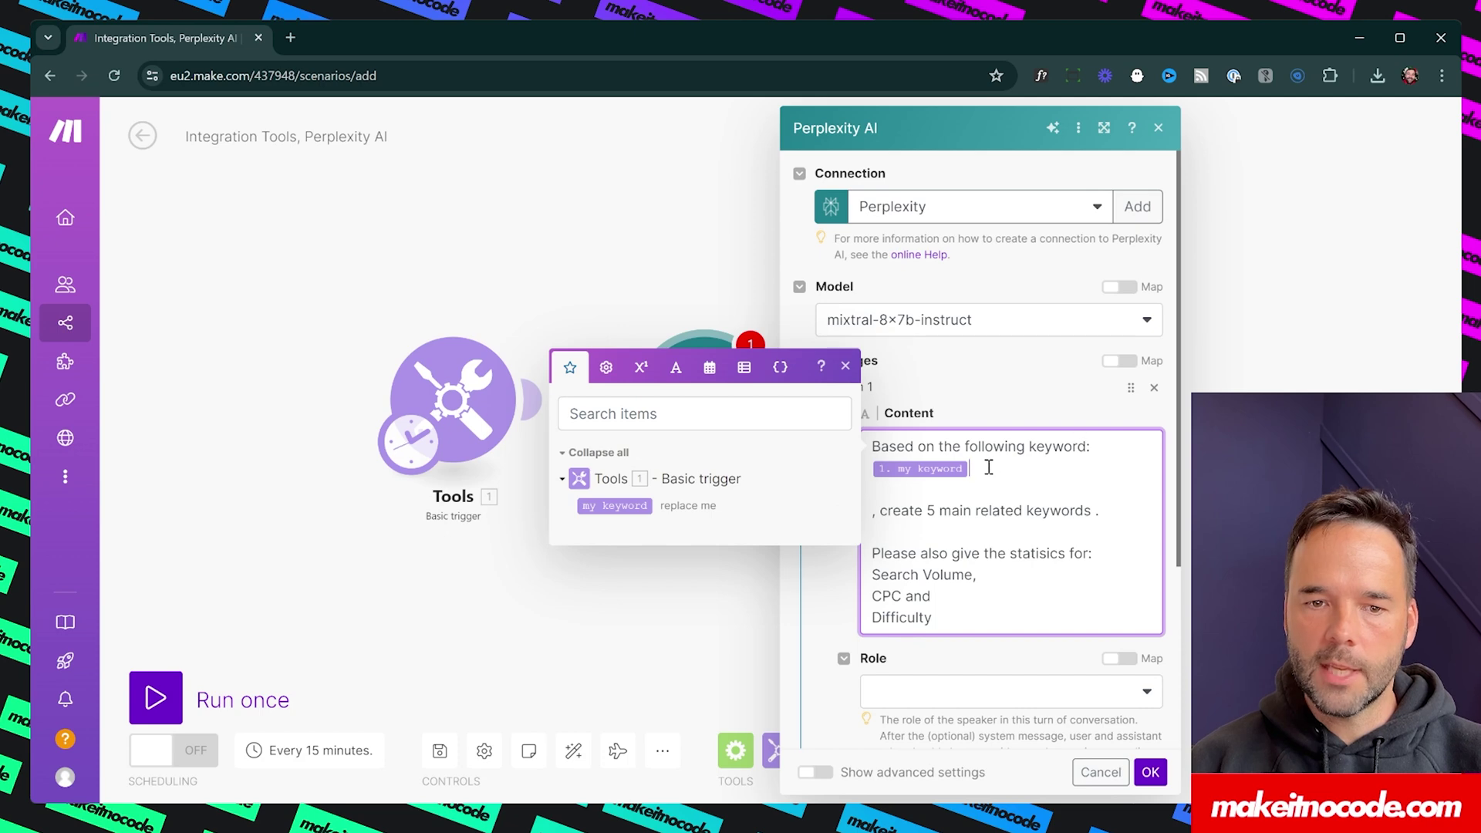
click(873, 510)
key(BackSpace)
key(BackSpace)
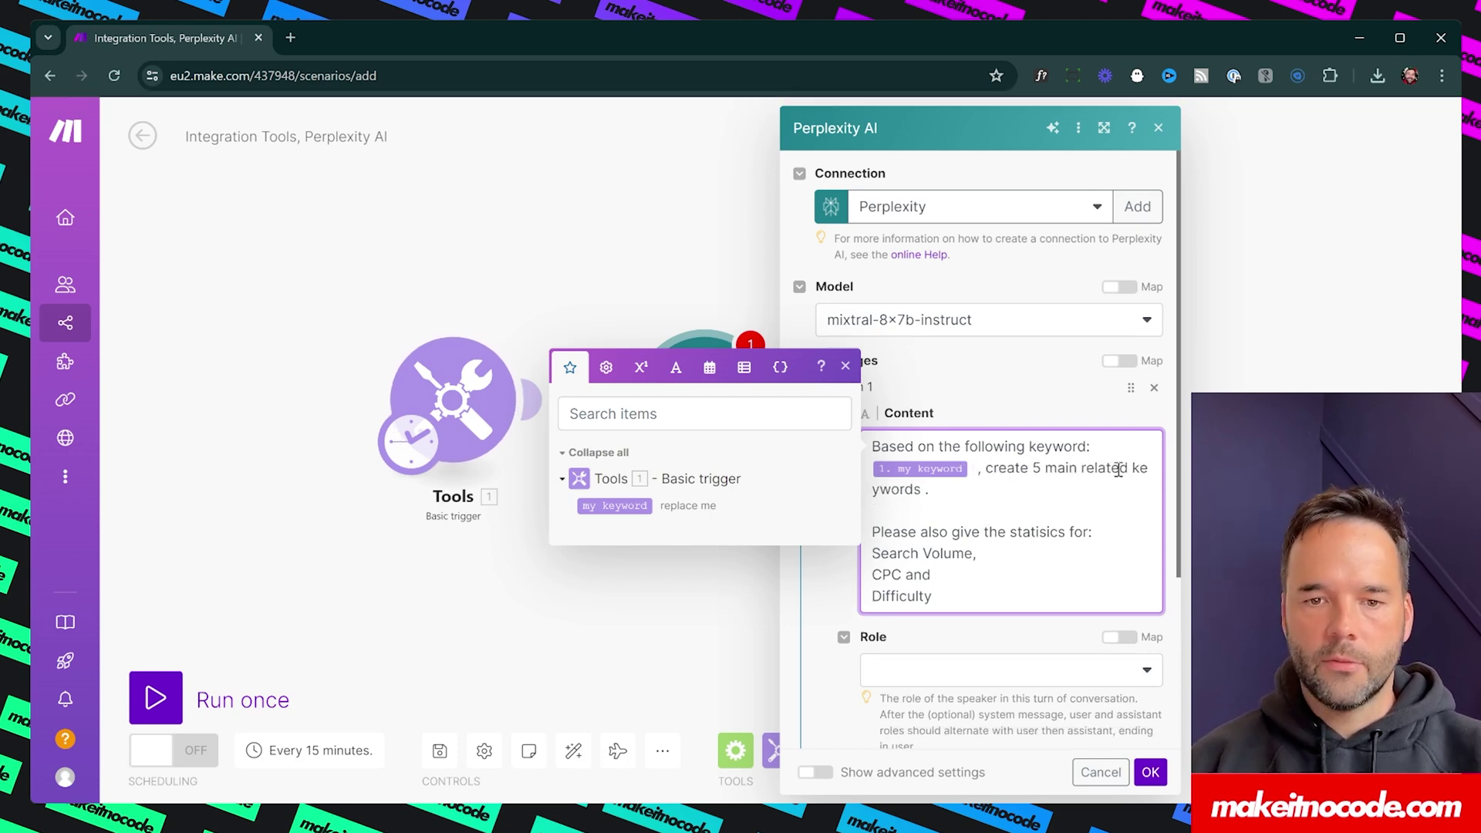
Step: Delete the extra space after the my keyword variable in the message content and set the message's role to User
key(BackSpace)
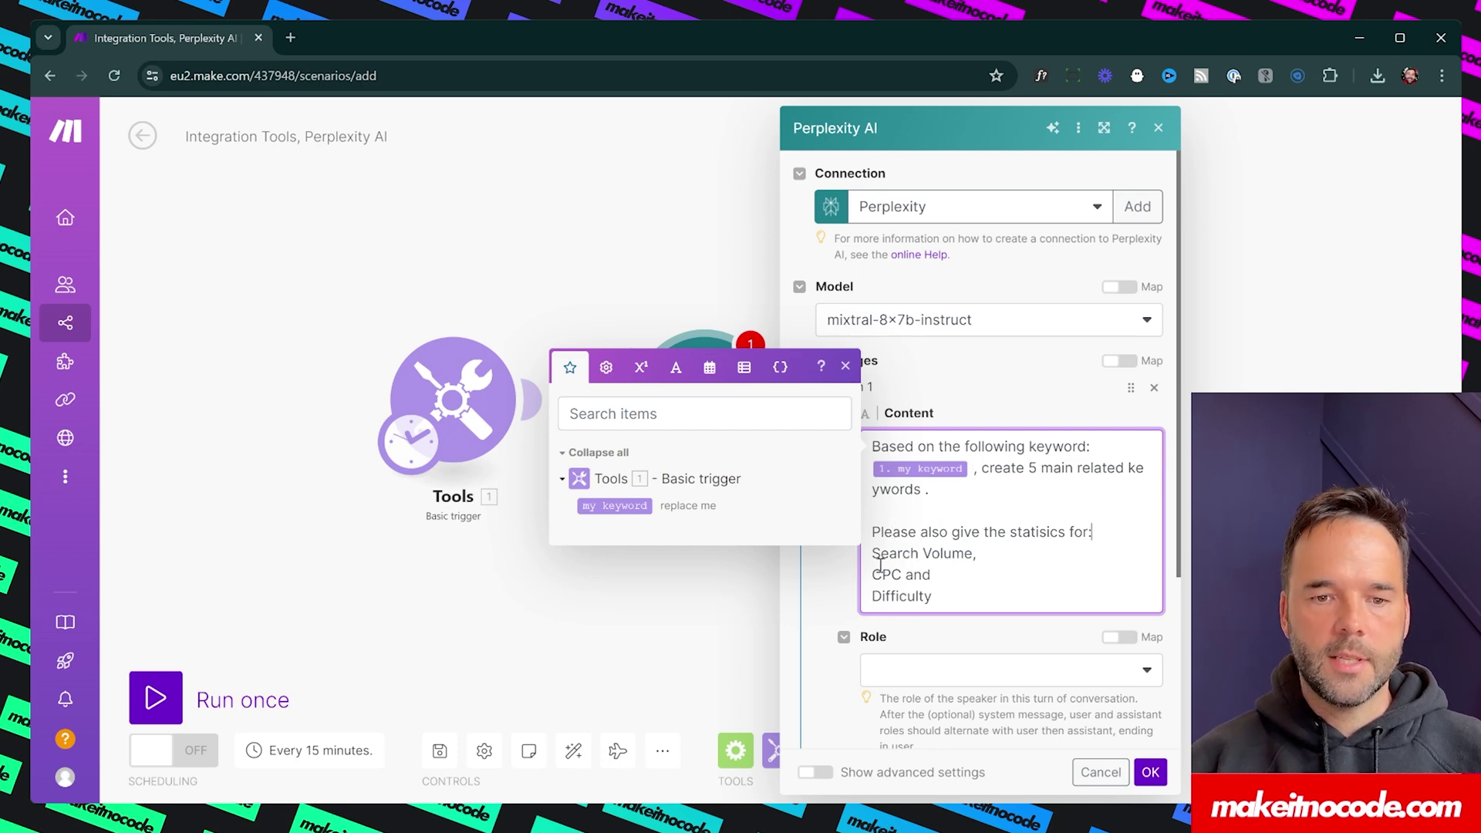
drag(874, 560, 984, 599)
click(873, 596)
click(995, 667)
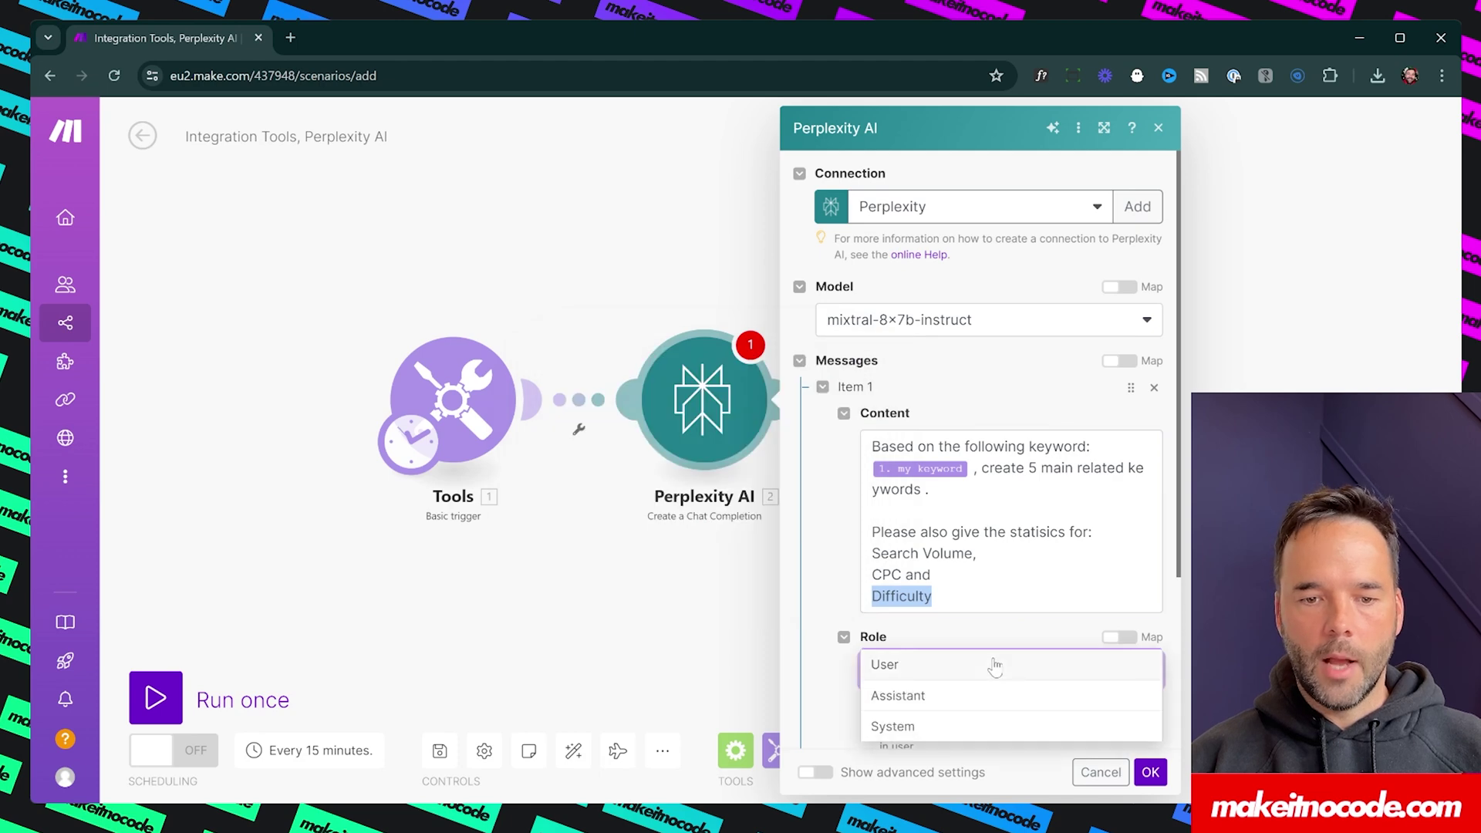
click(923, 670)
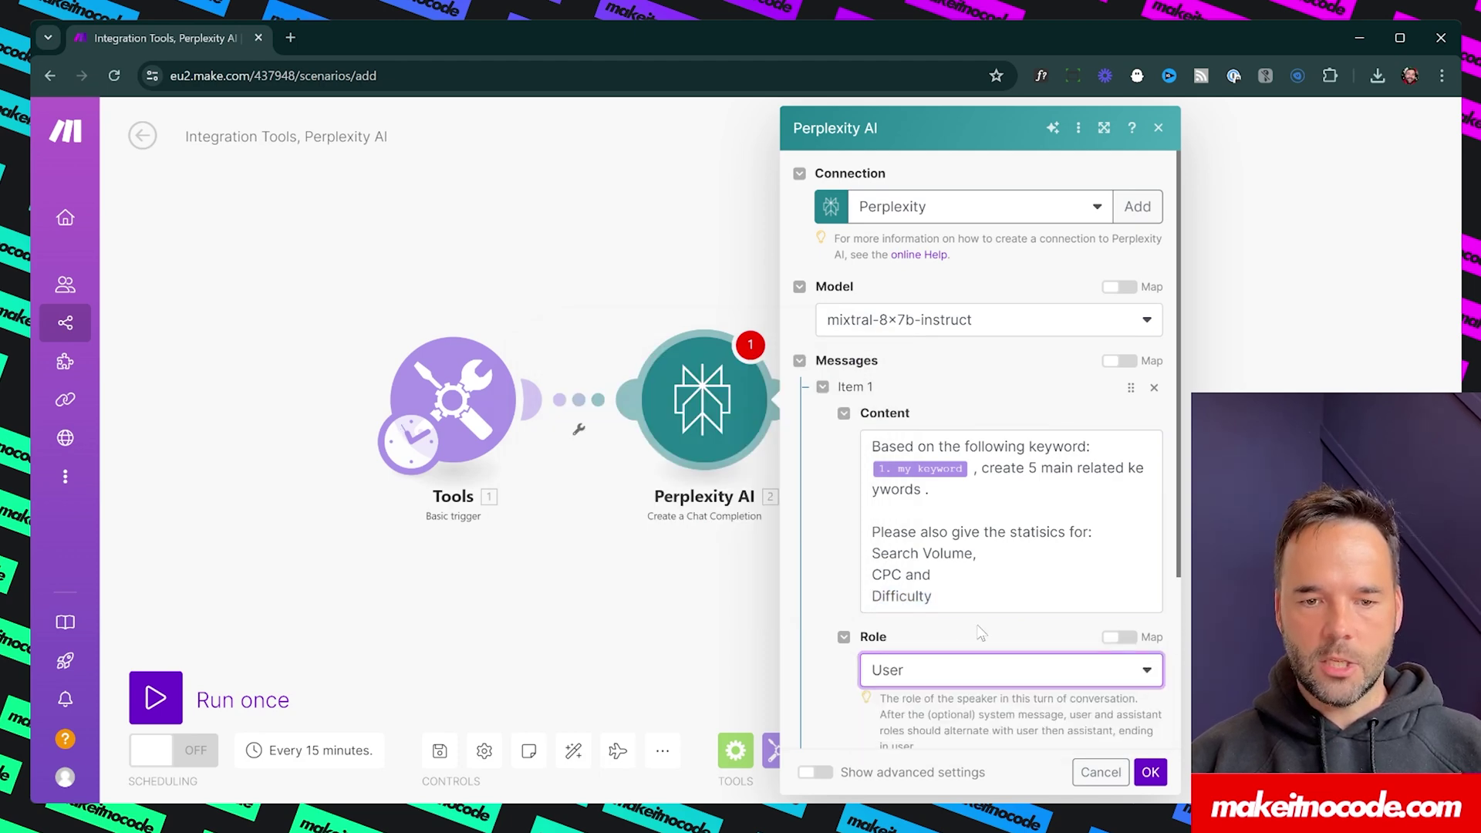
Step: Set the Perplexity AI module's Max Tokens to 2000 and its temperature to 1.2
scroll(984, 632, down, 3)
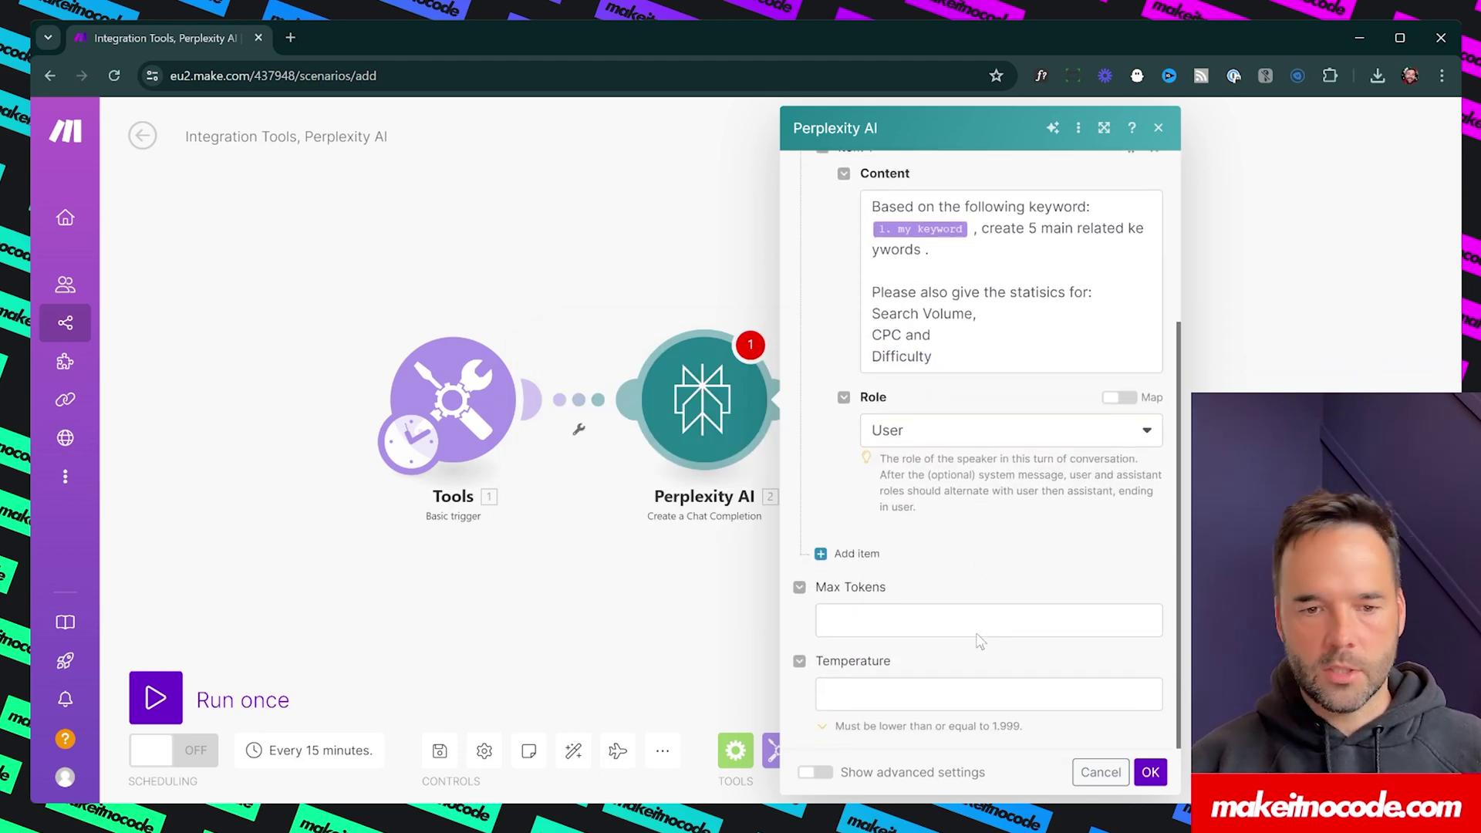
click(926, 625)
text(2000)
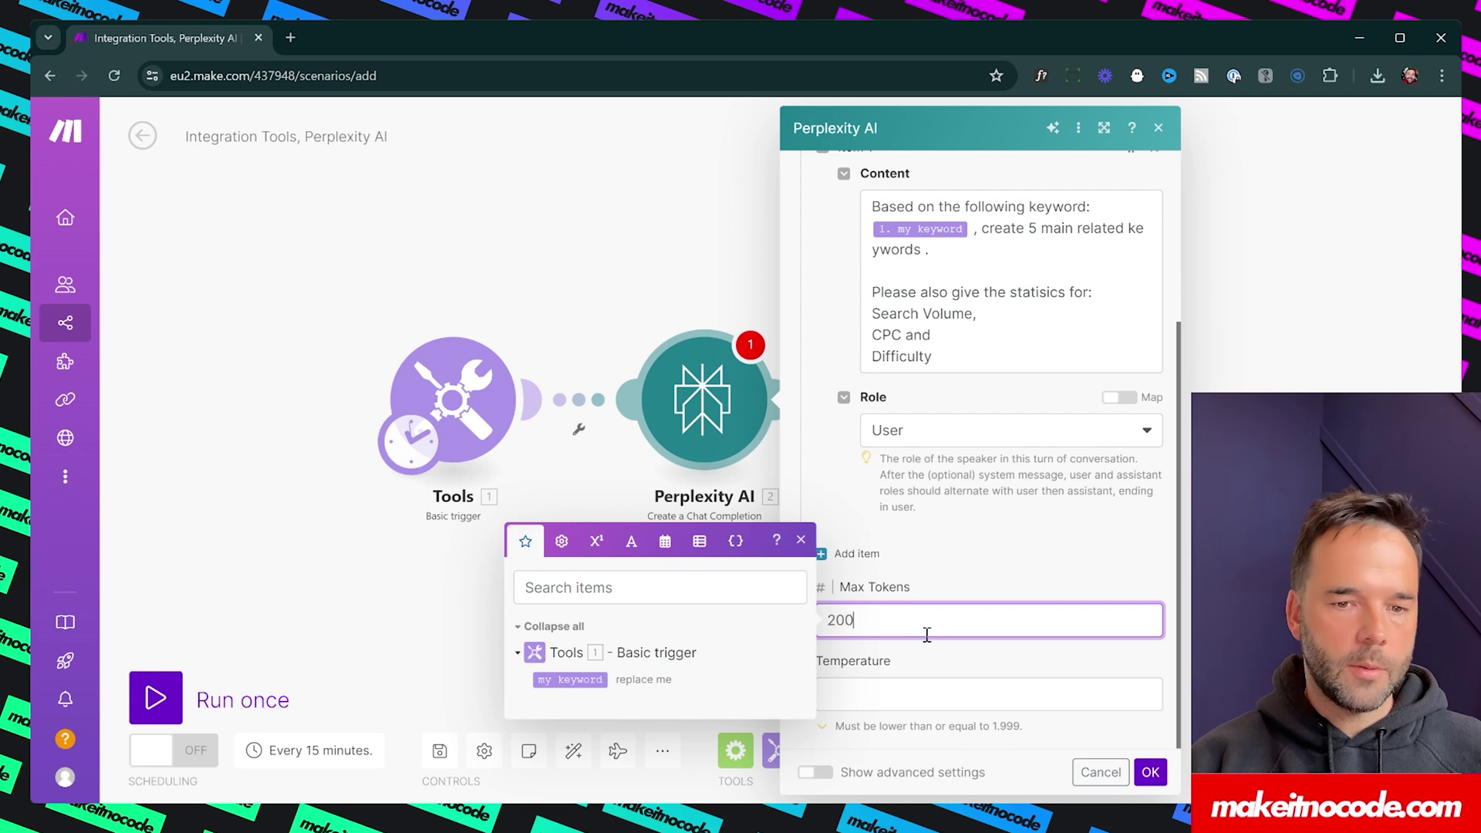
click(948, 683)
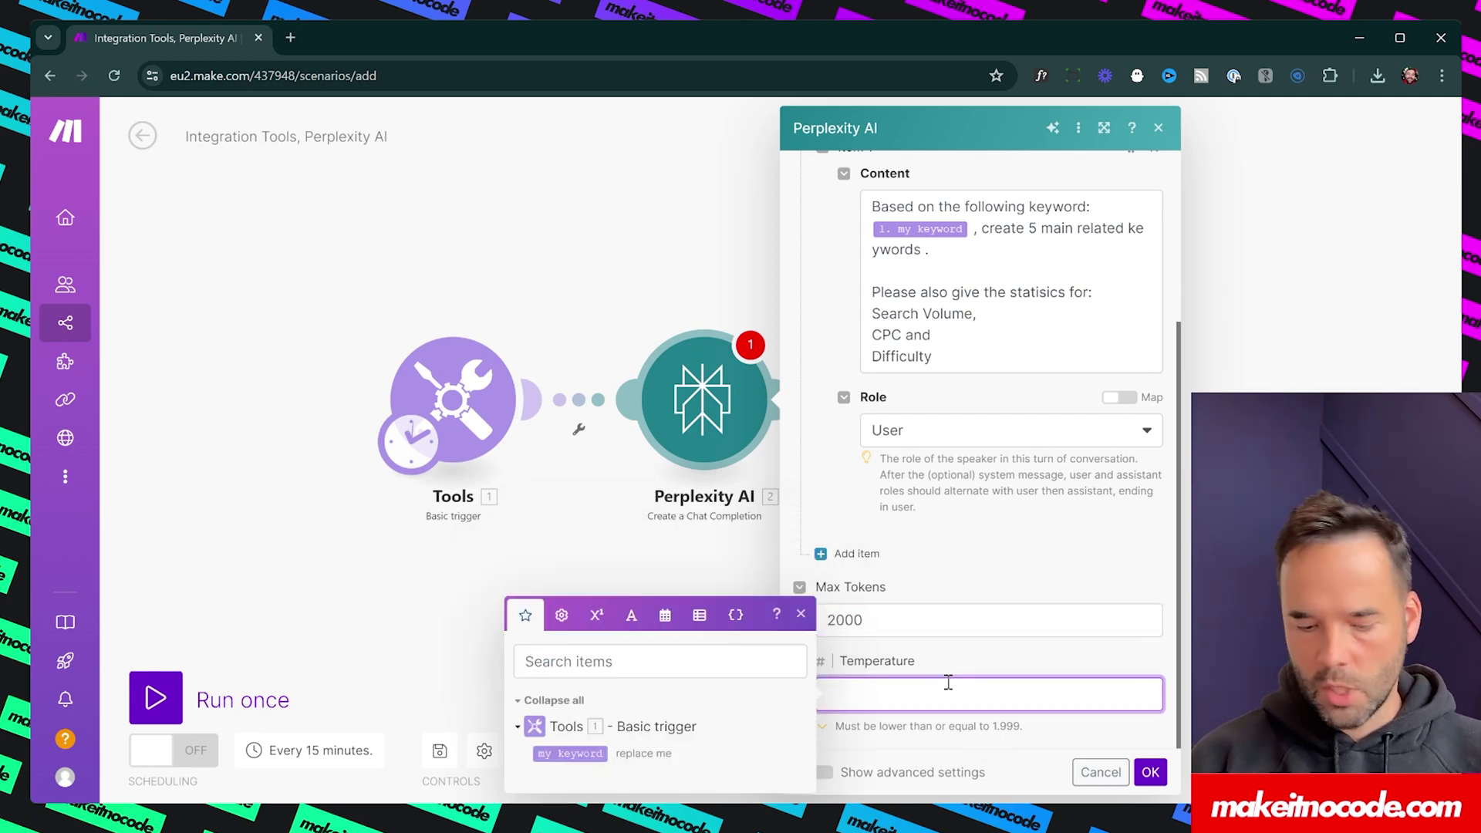
text(1.2)
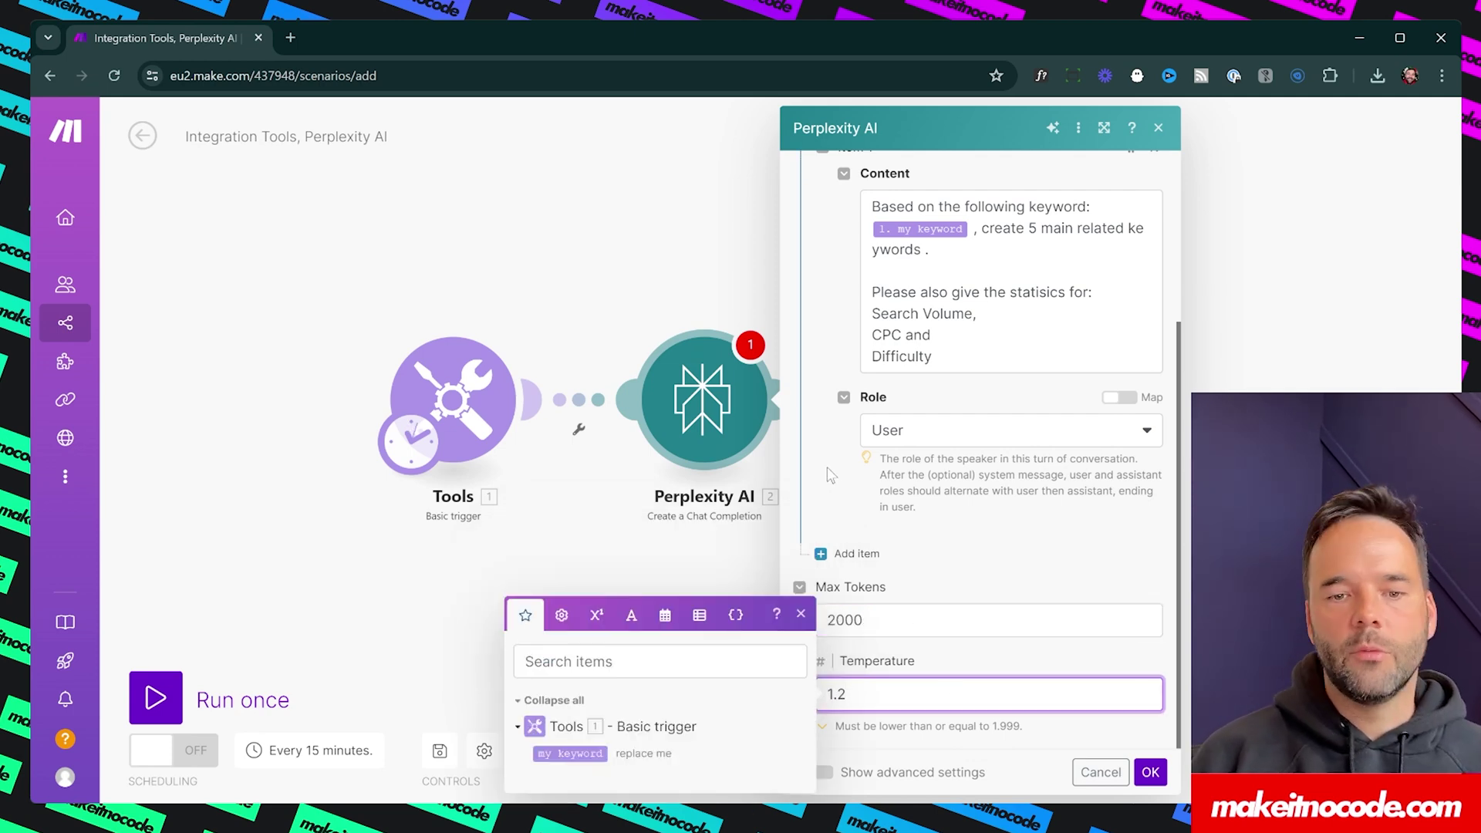
click(831, 476)
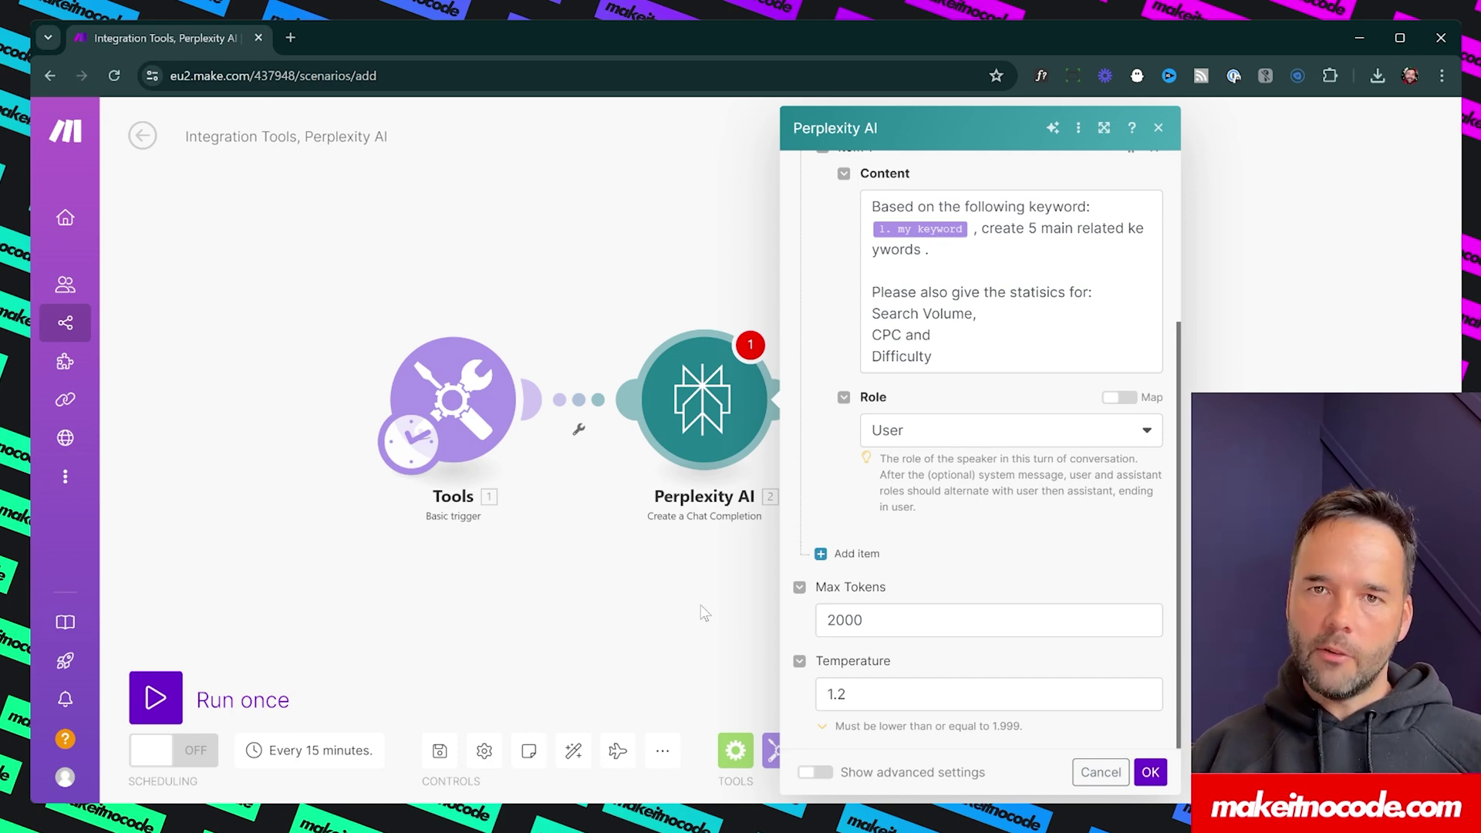
Step: Delete the temperature's decimal digit and confirm the Perplexity AI module's settings
click(919, 693)
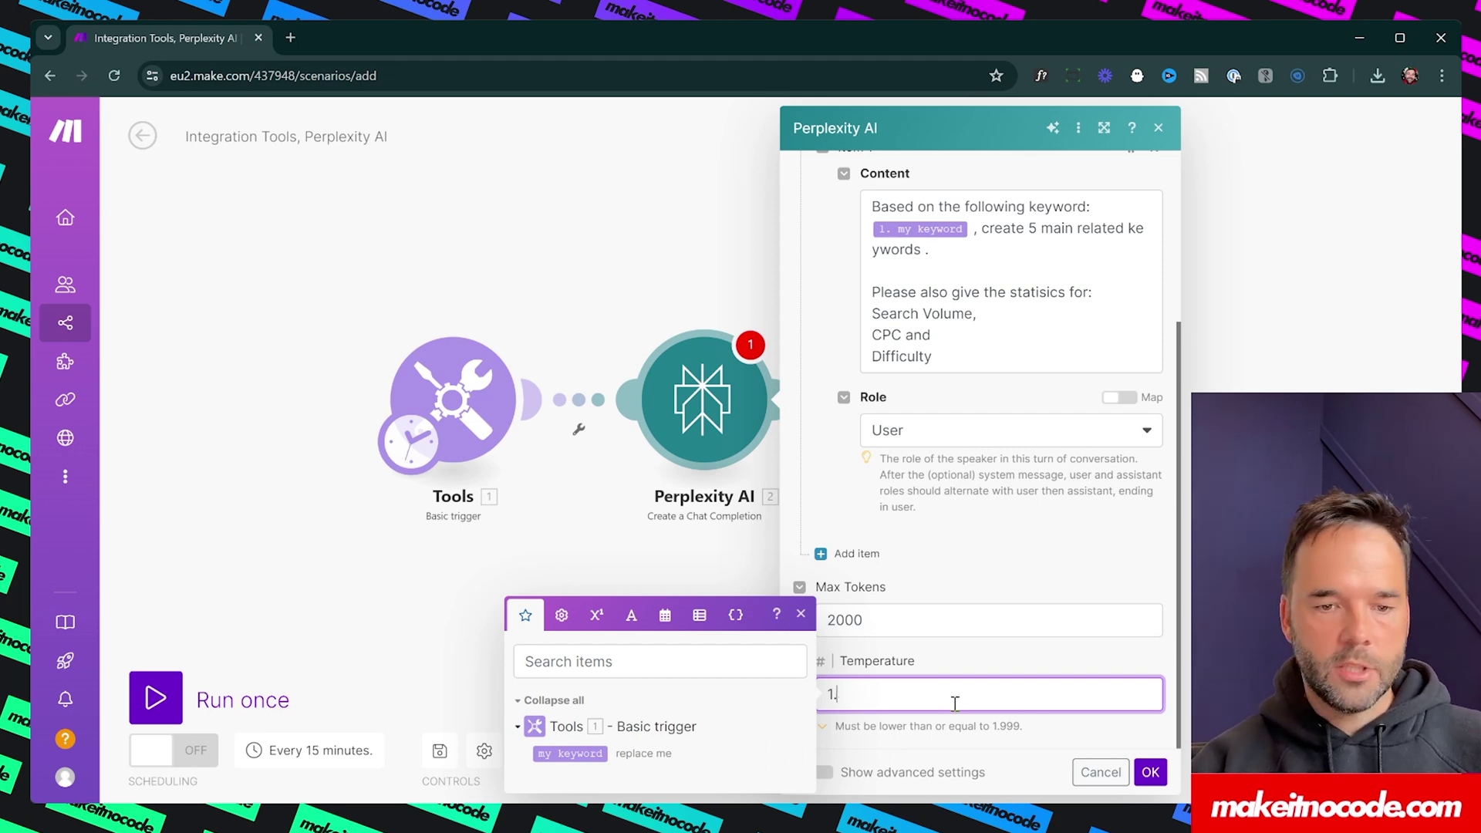
click(1149, 773)
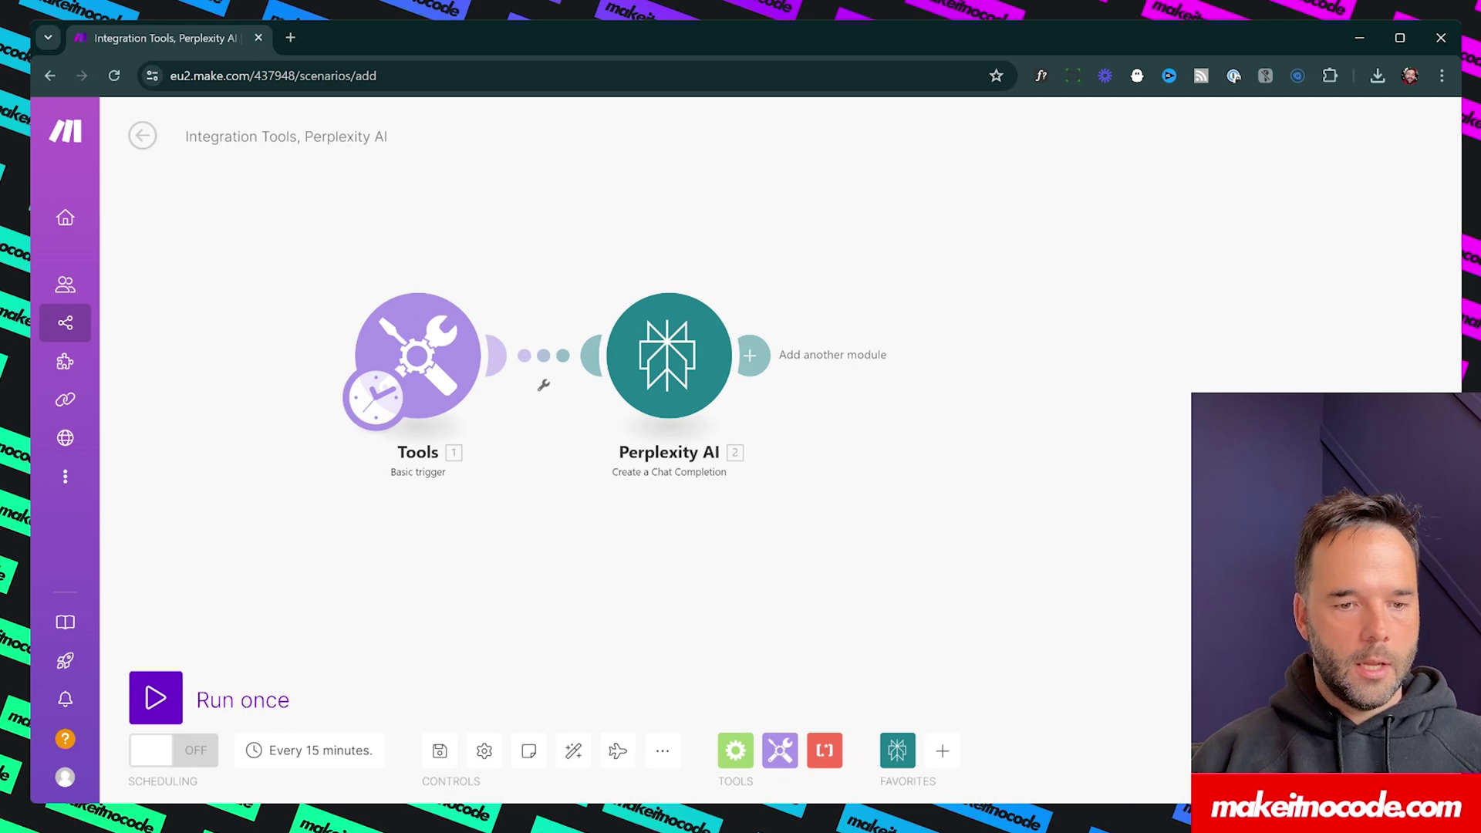
click(1089, 349)
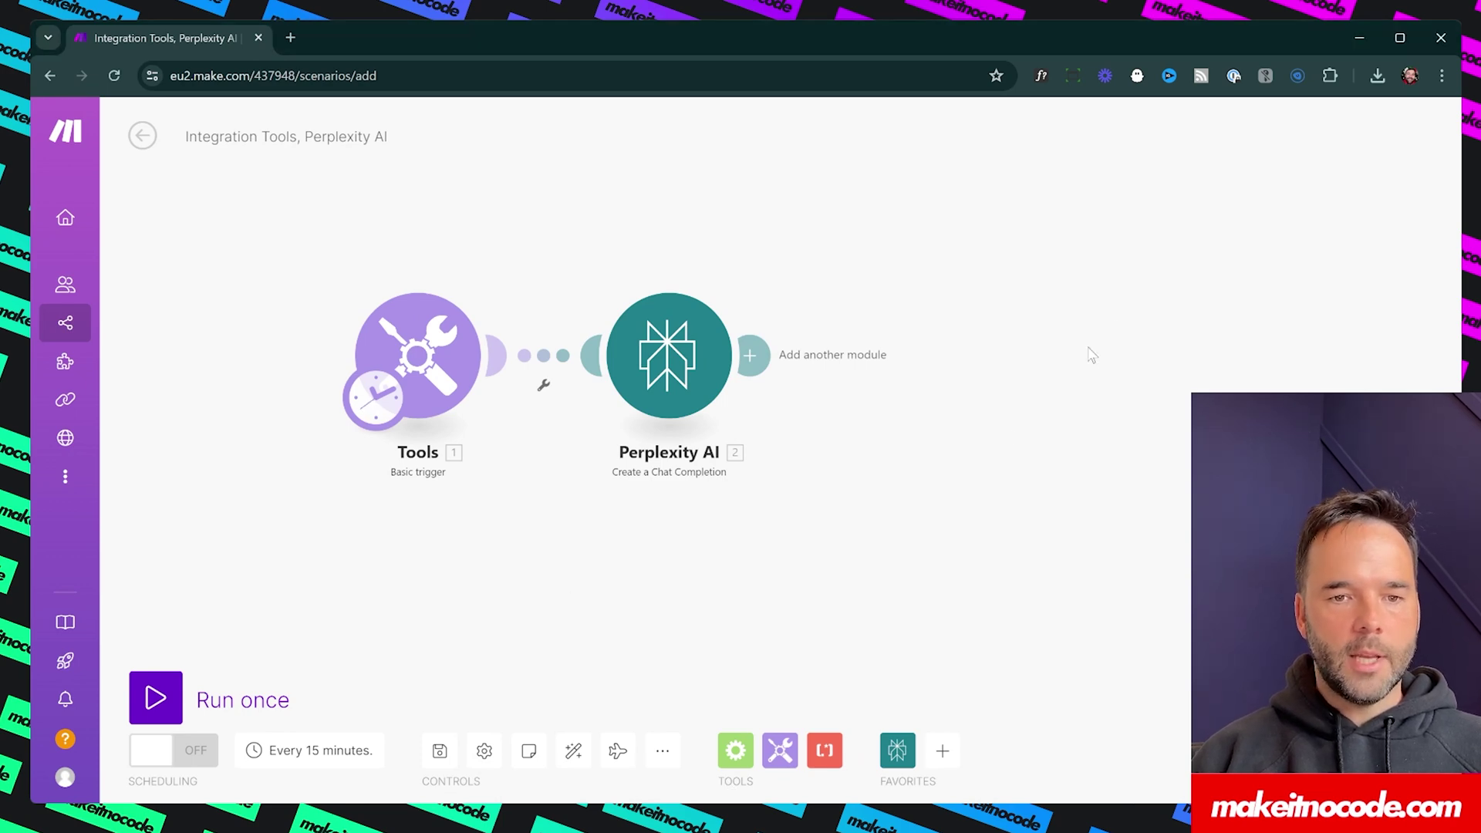
Step: Rename the scenario "TUTORIAL 0003 -" and save it
click(291, 136)
text(TUTORIAL 0003 -)
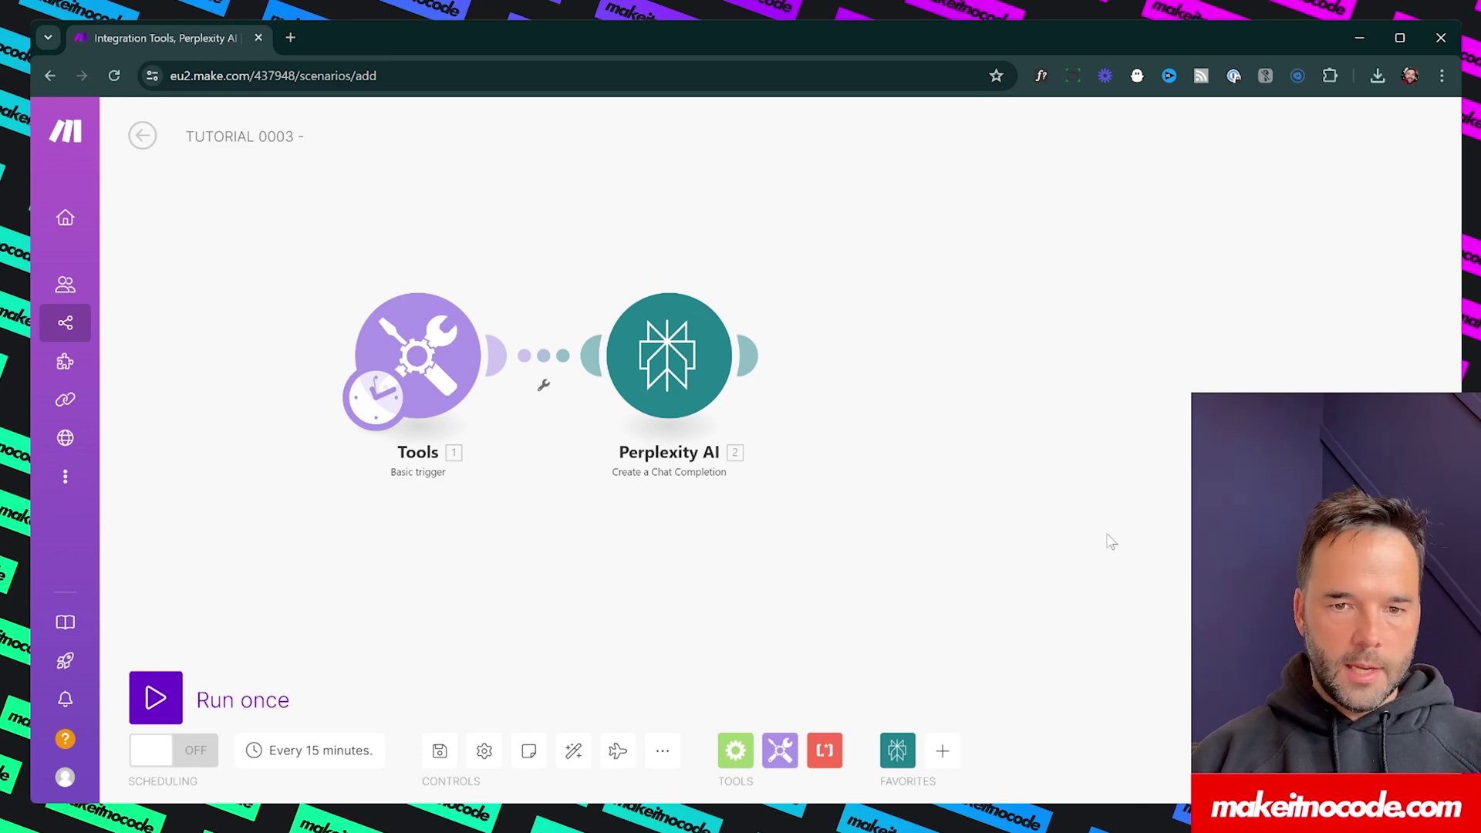
click(437, 754)
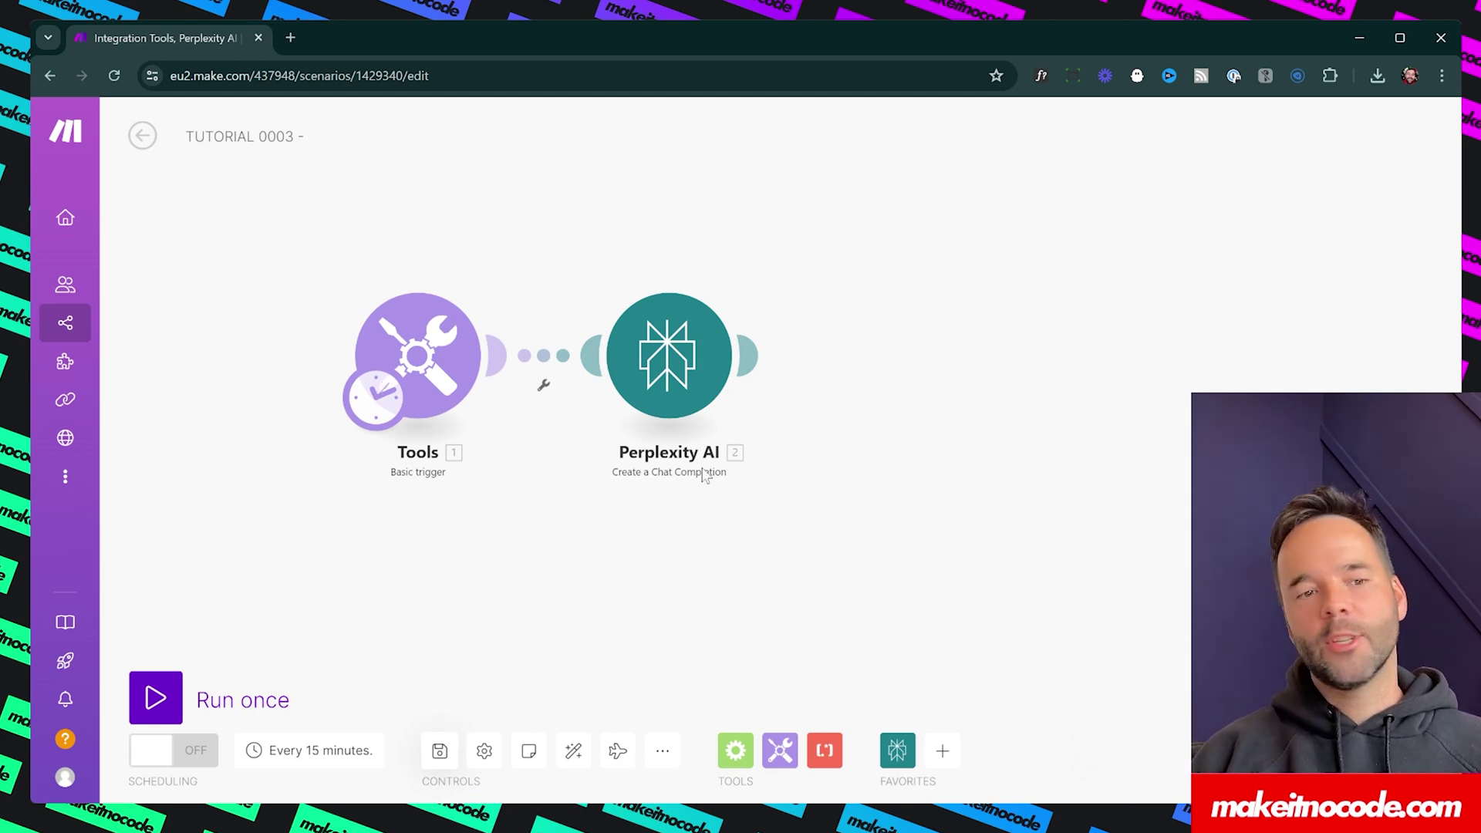
drag(1064, 396, 705, 429)
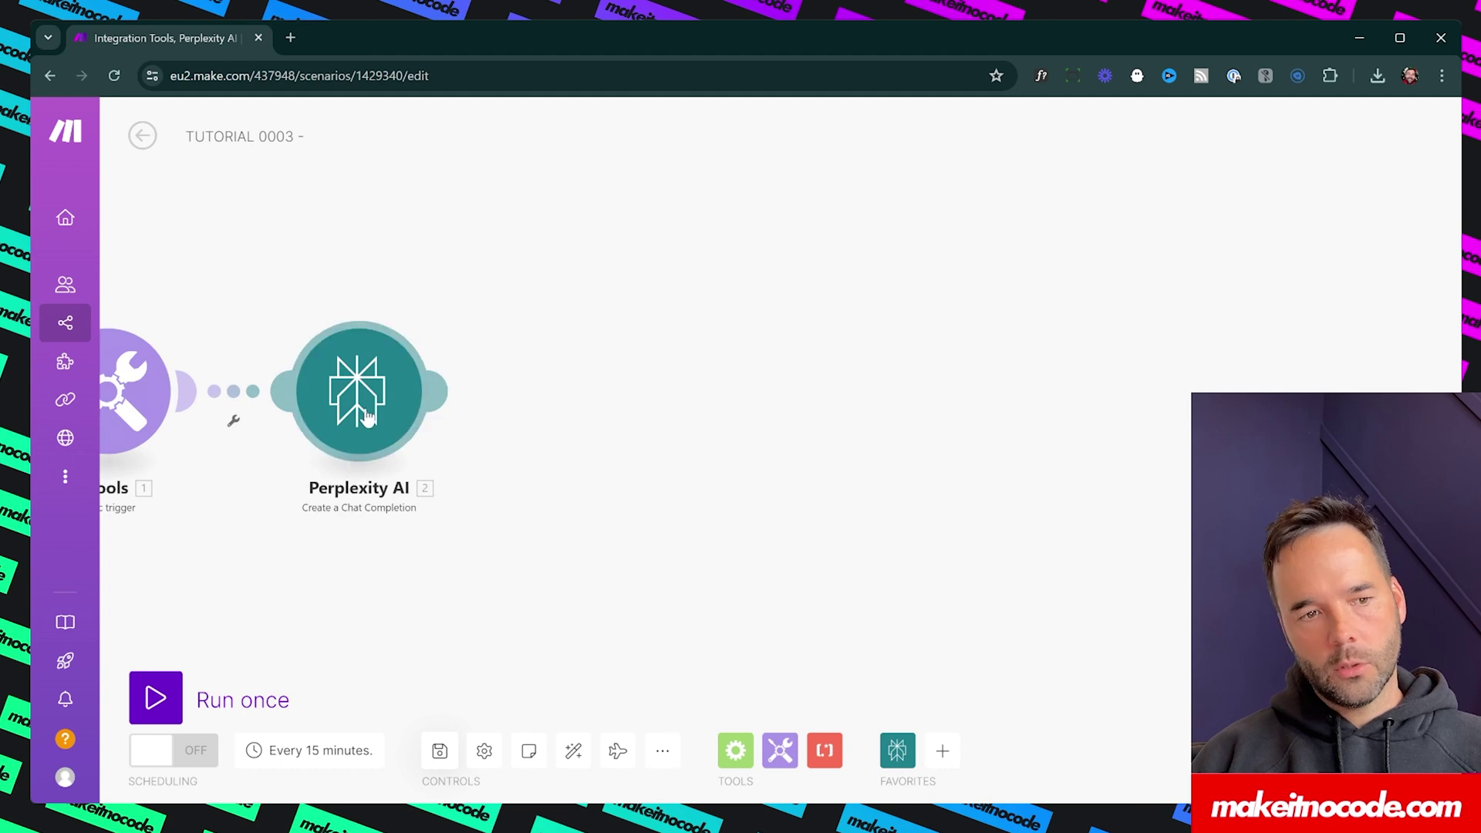
click(438, 391)
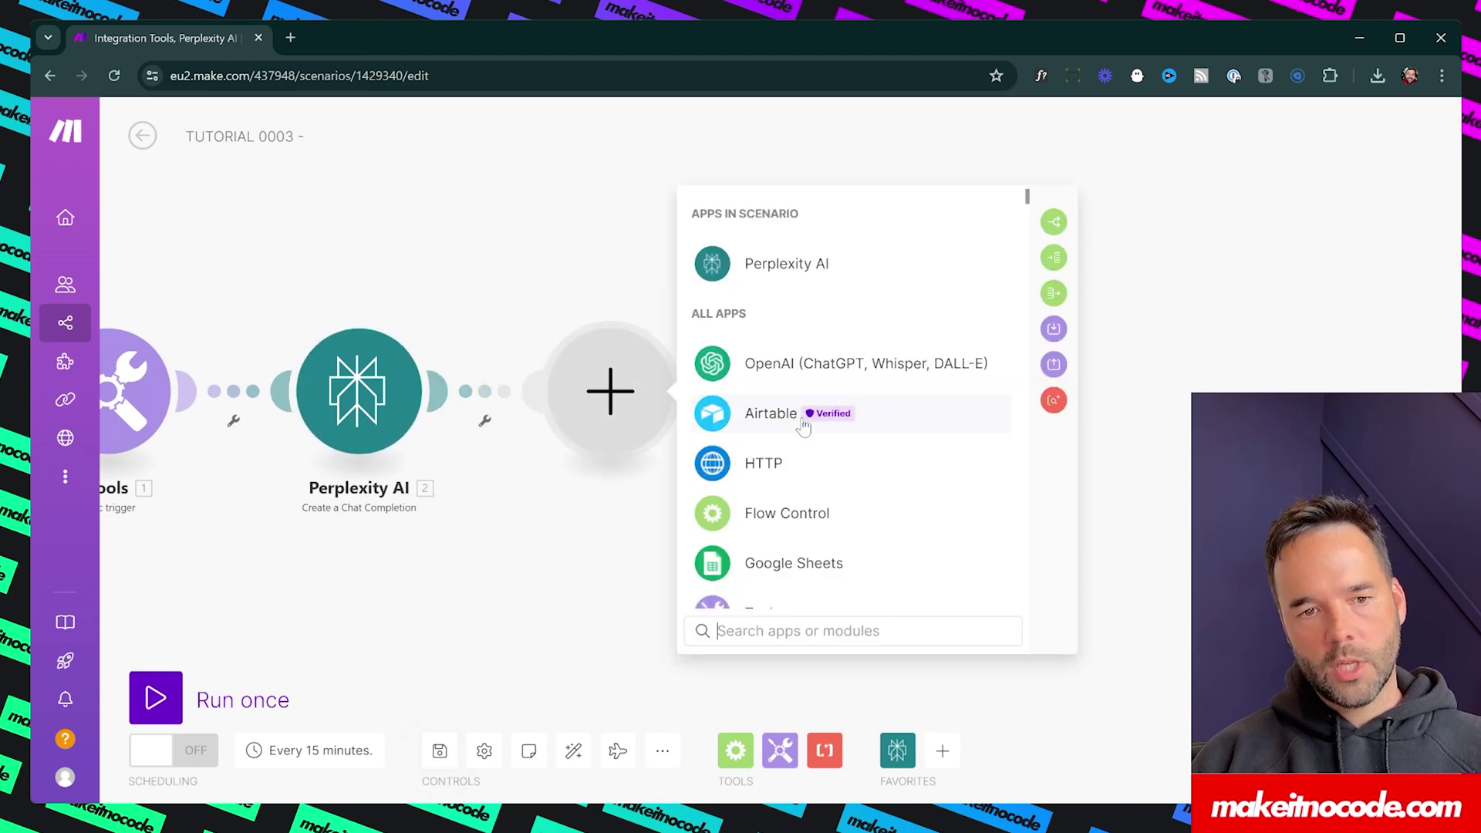
scroll(794, 552, down, 5)
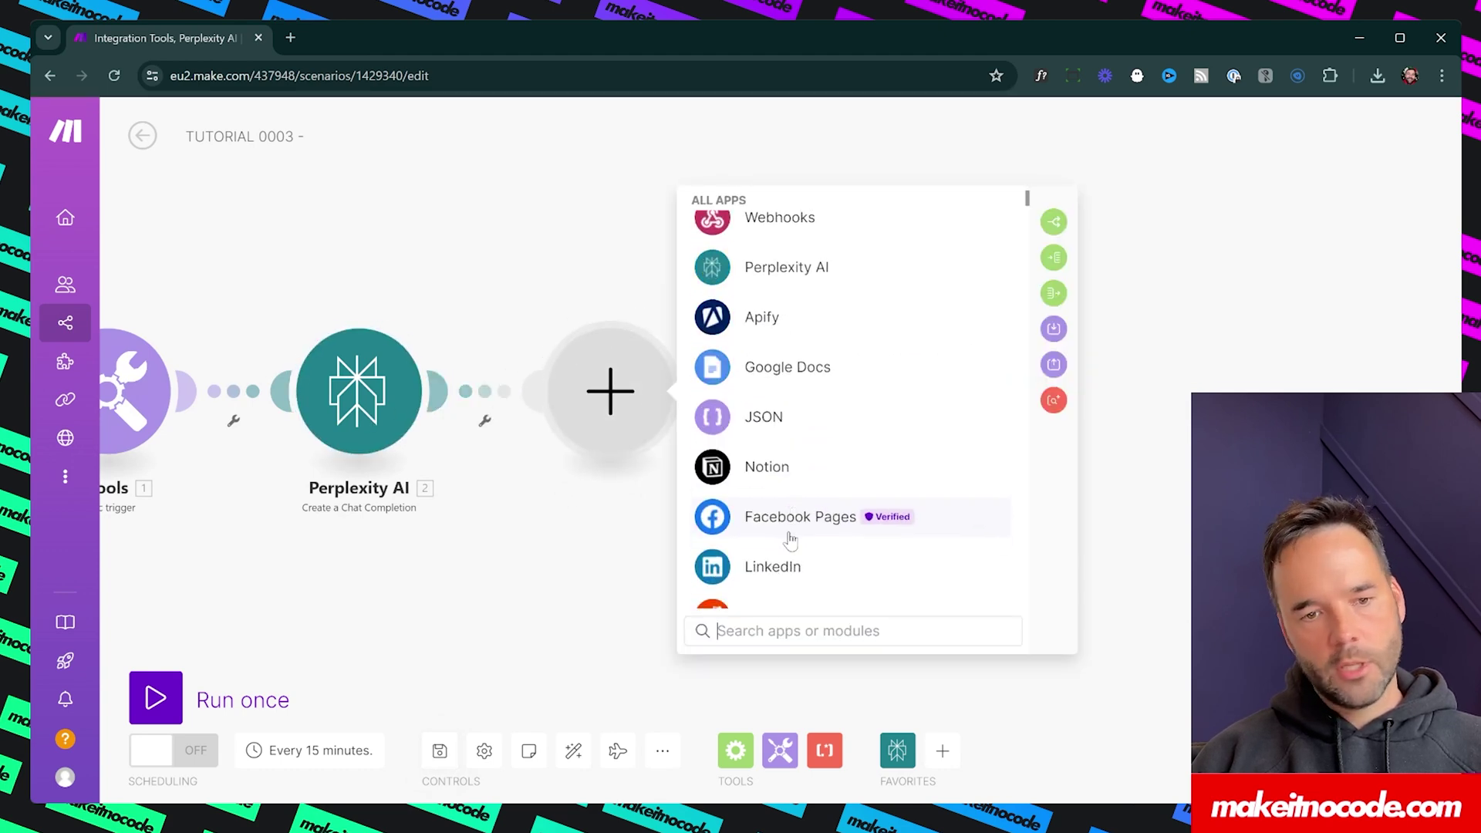
click(479, 614)
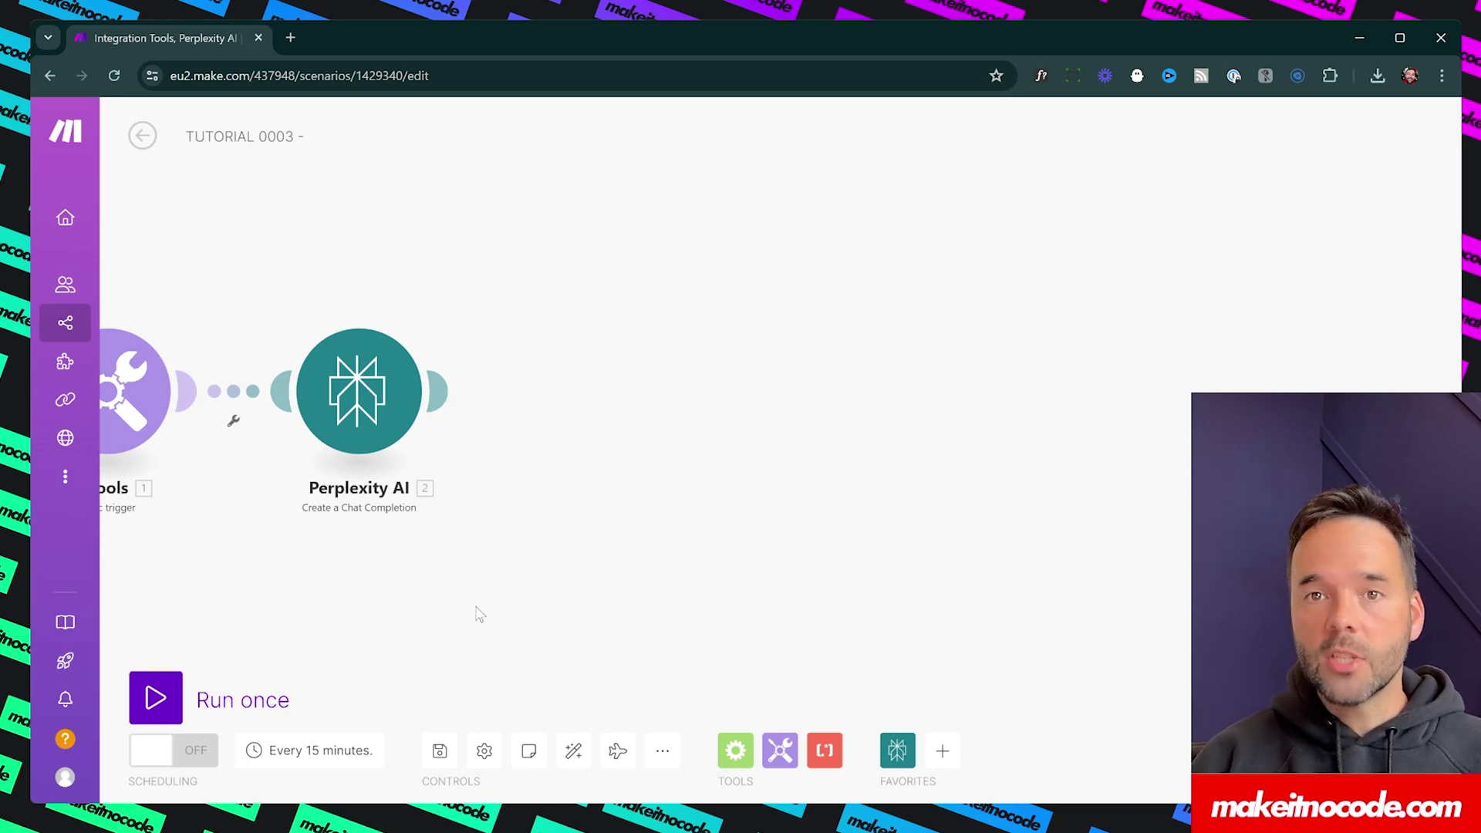
drag(514, 588, 682, 592)
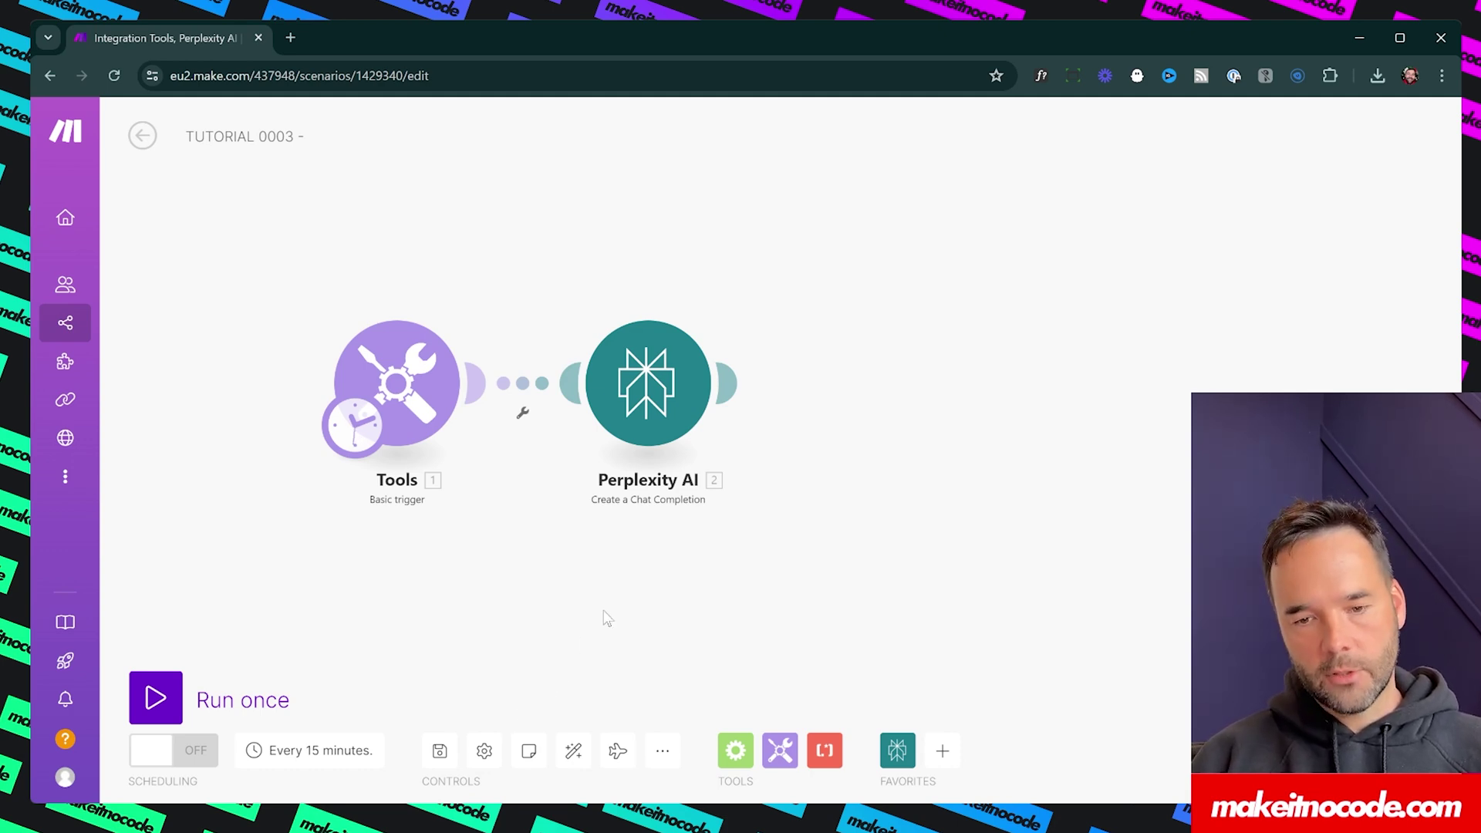
Step: Save the scenario again
key(ctrl+s)
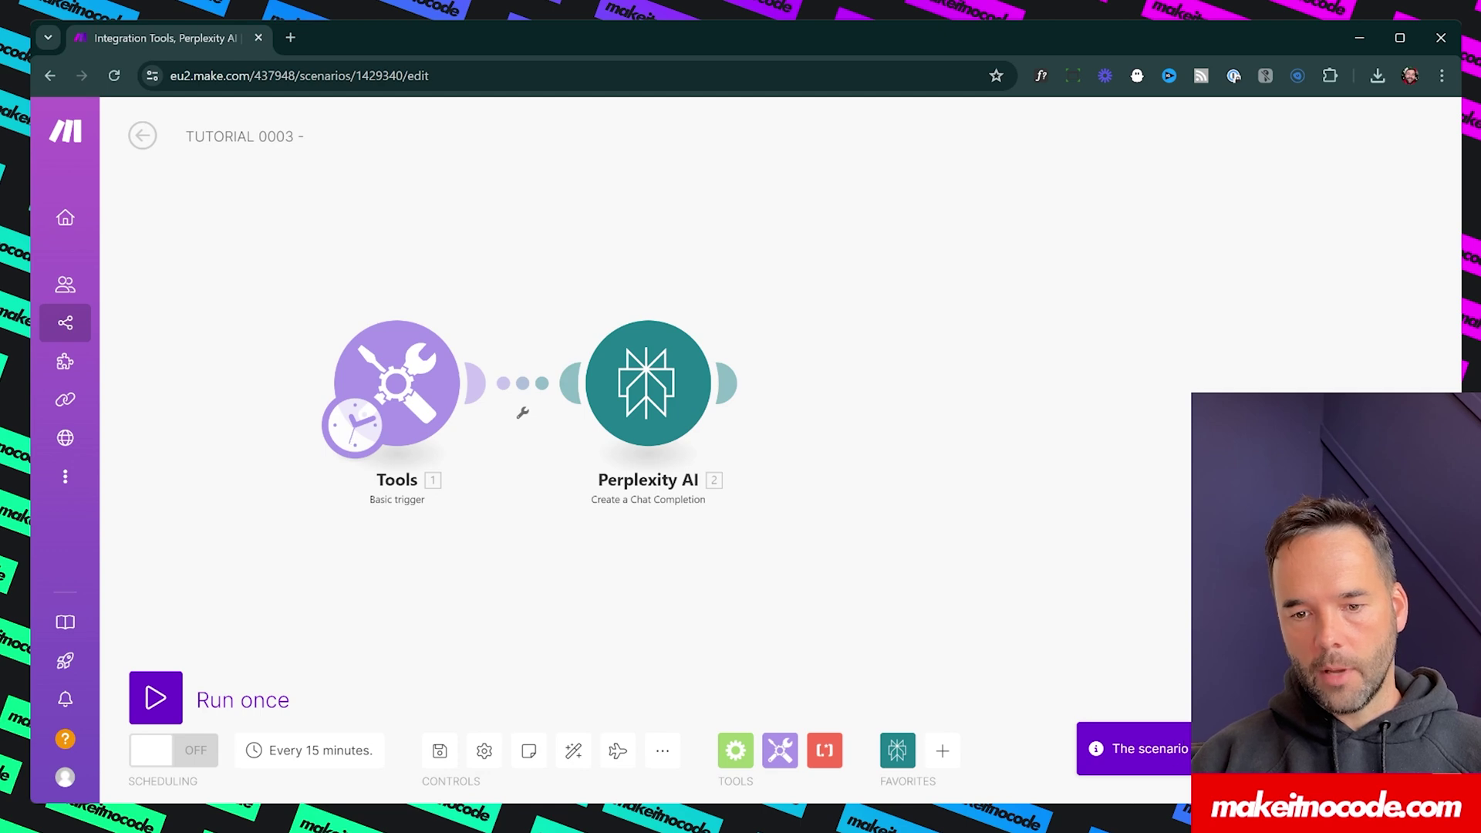
key(ctrl+s)
key(ctrl+s)
key(ctrl+s)
key(ctrl+s)
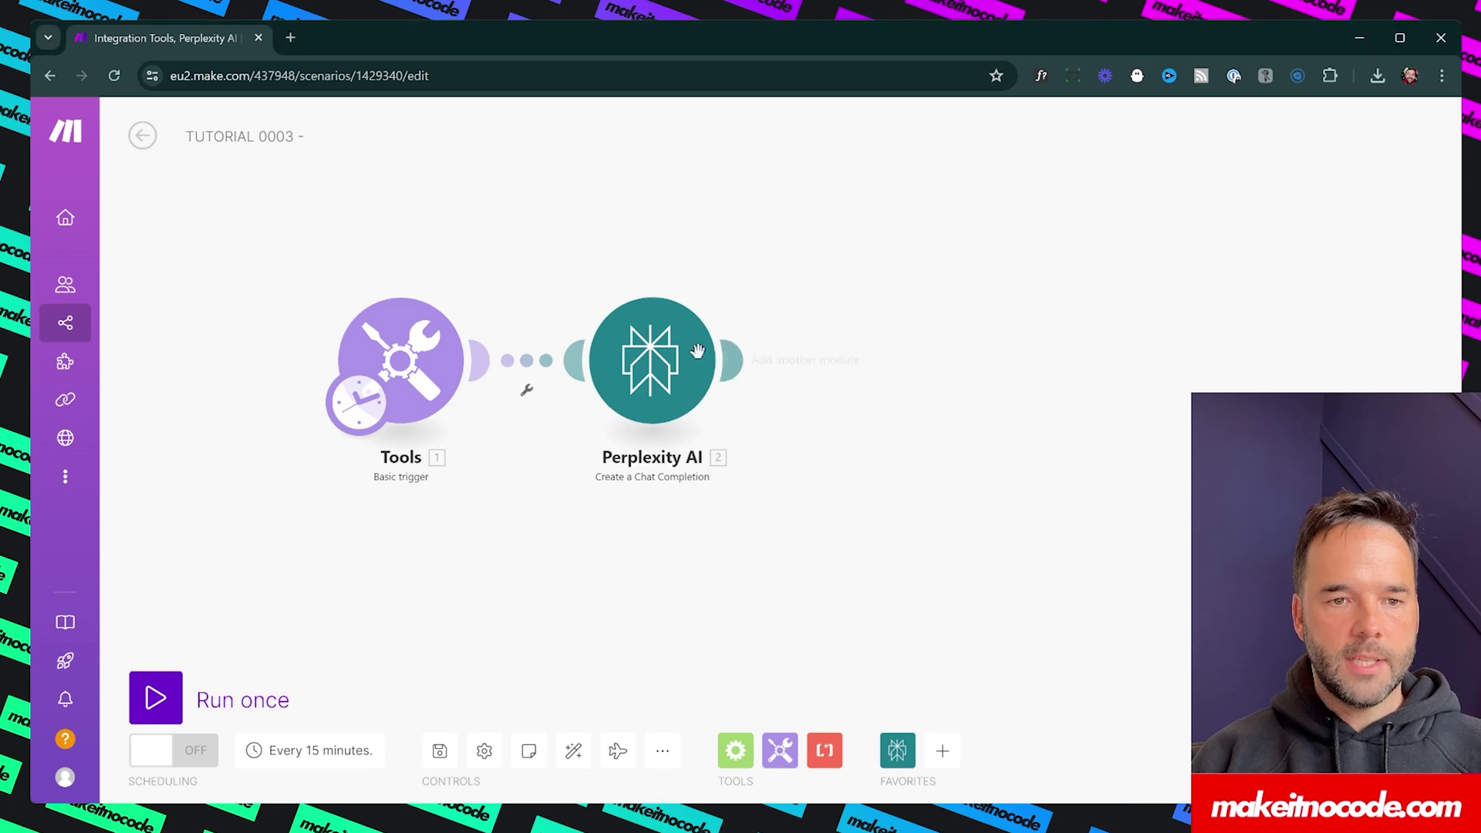
Step: Add an OpenAI (ChatGPT, Whisper, DALL-E) Create a Completion module after the Perplexity AI module
click(667, 371)
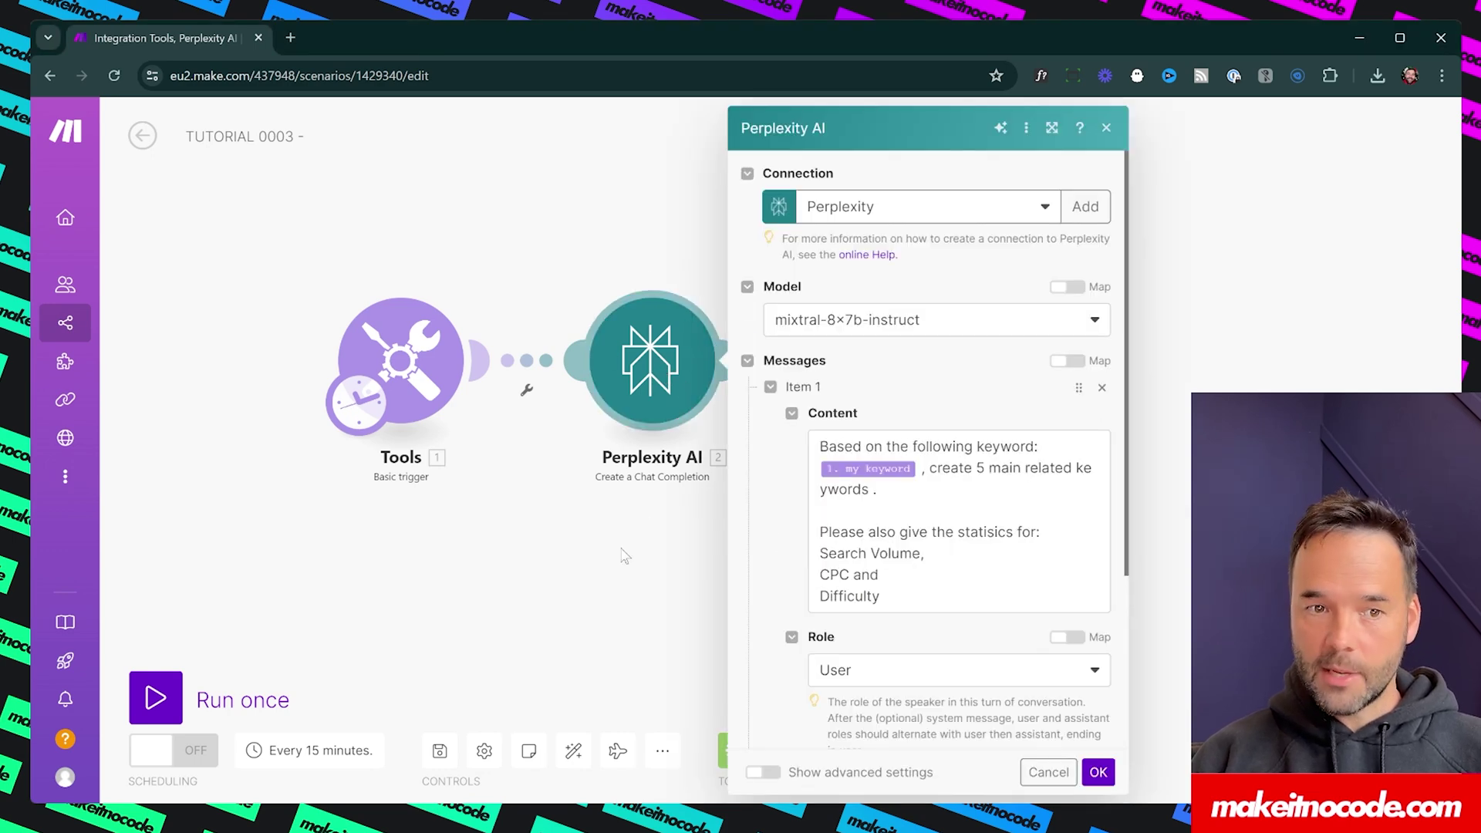
click(714, 540)
click(741, 361)
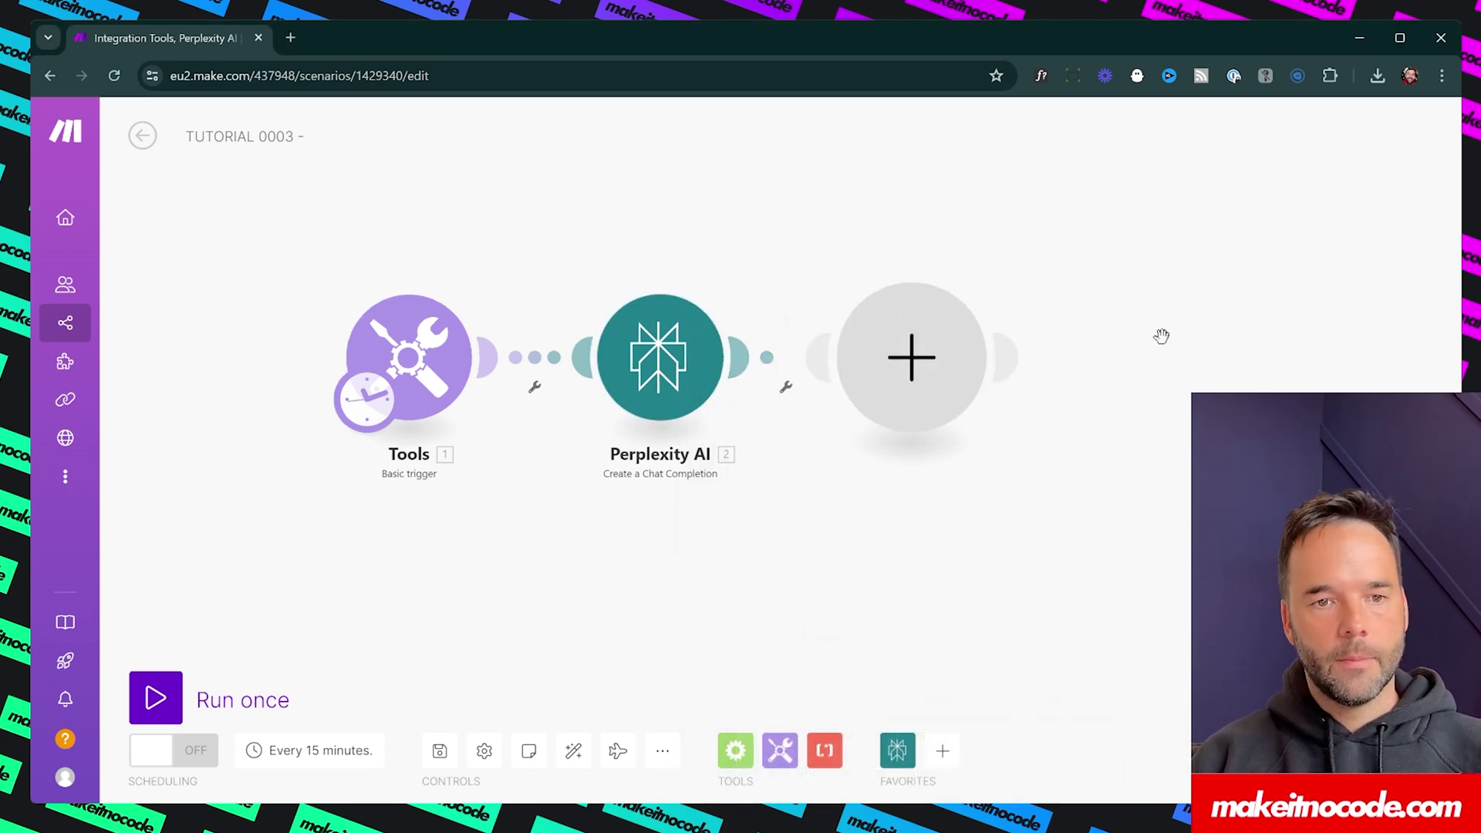
click(1103, 333)
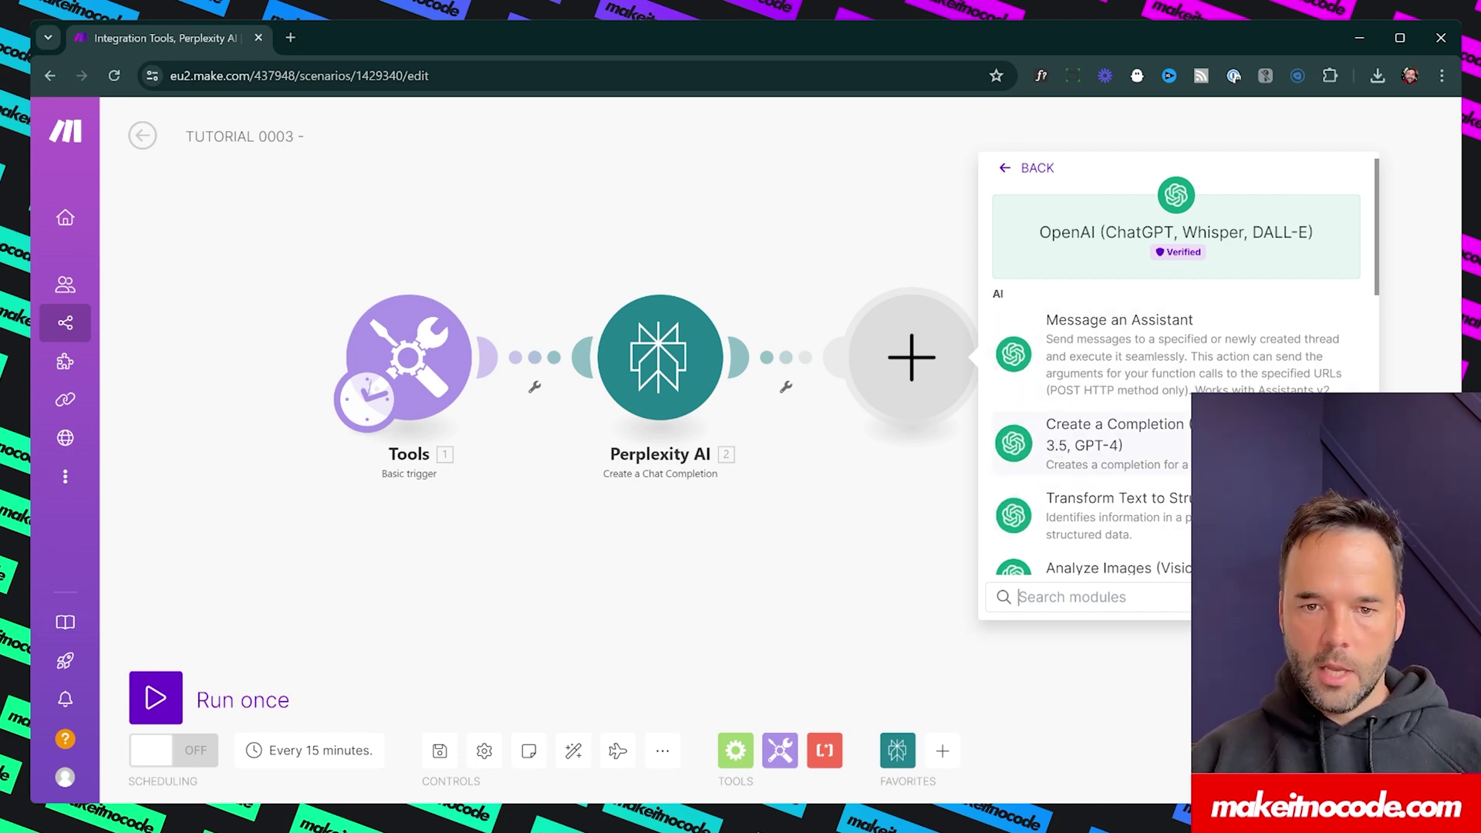
click(1234, 438)
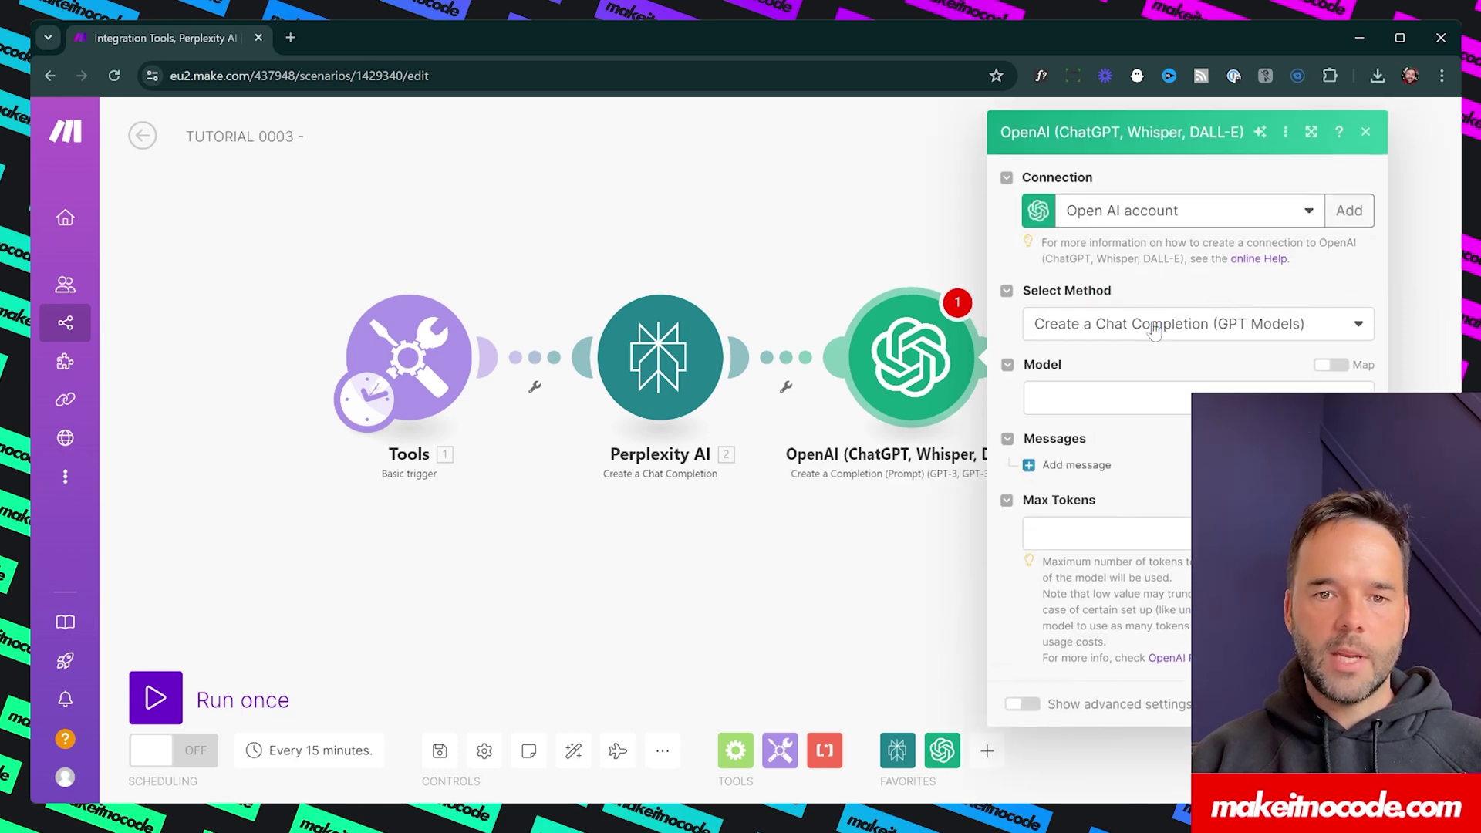
Step: Keep the OpenAI module's method as Create a Chat Completion (GPT Models) and set its model to gpt-3.5-turbo
click(1210, 328)
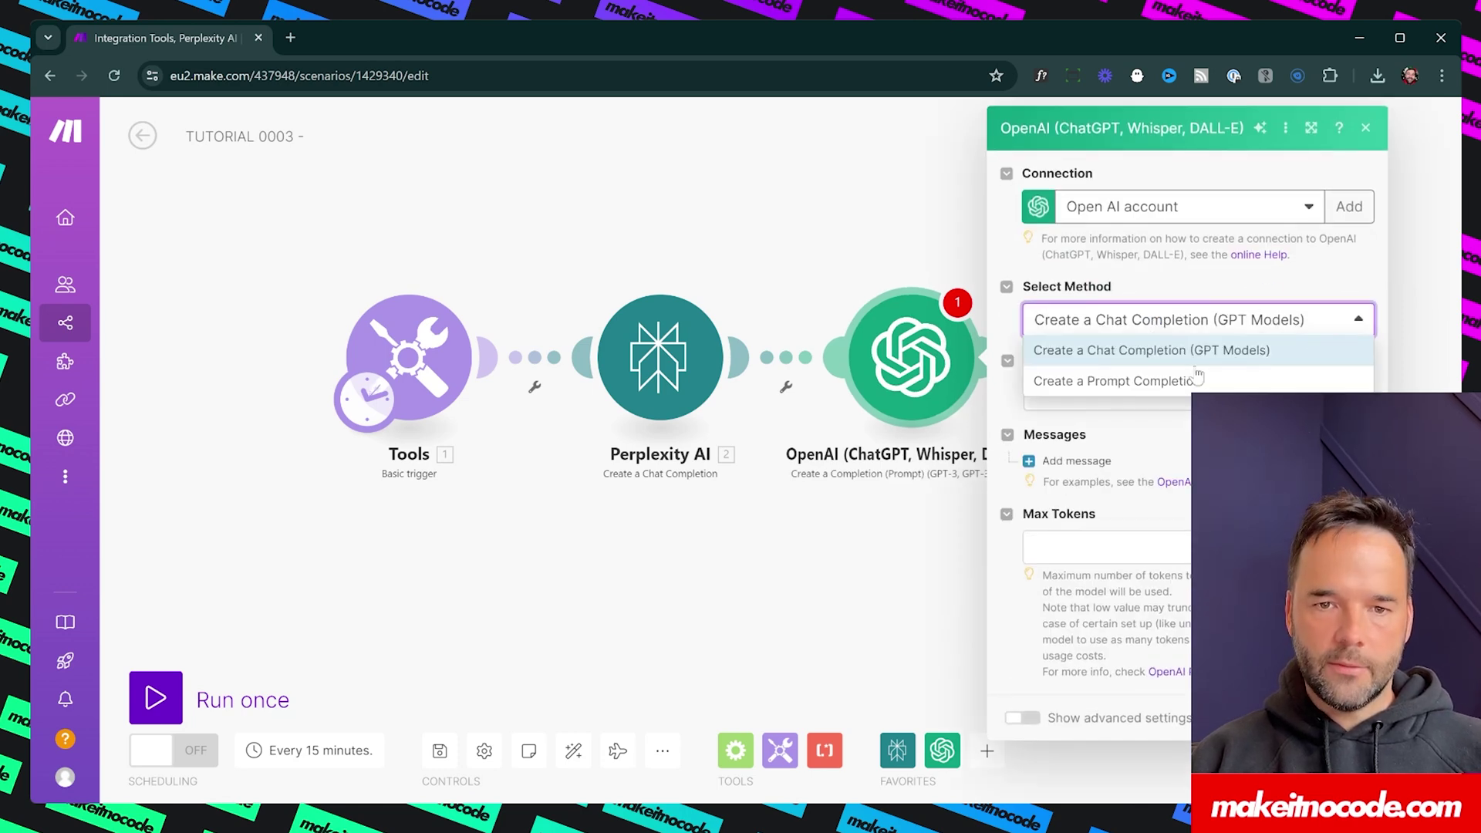
click(1013, 395)
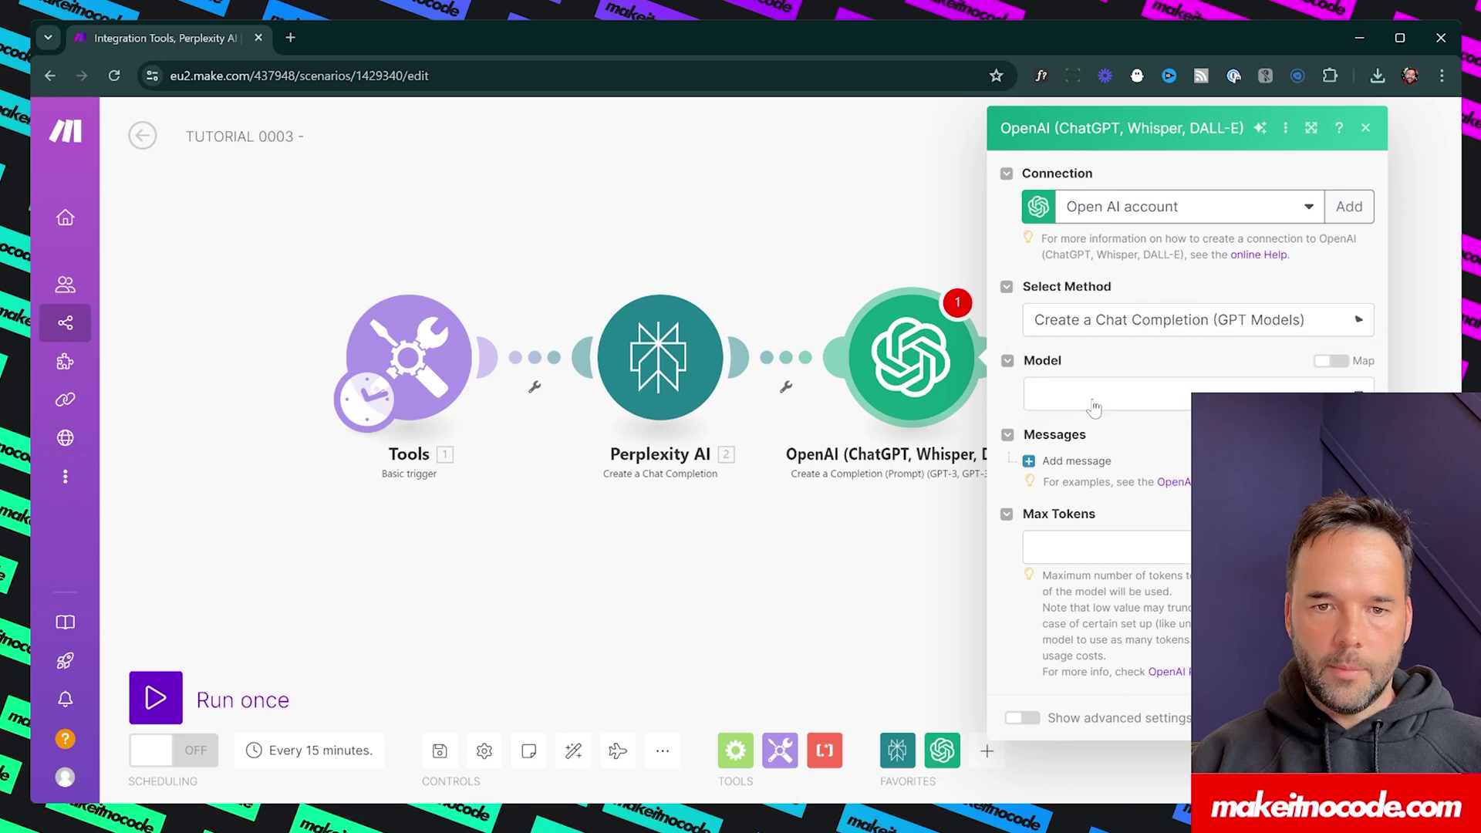
click(1094, 397)
scroll(1118, 657, down, 3)
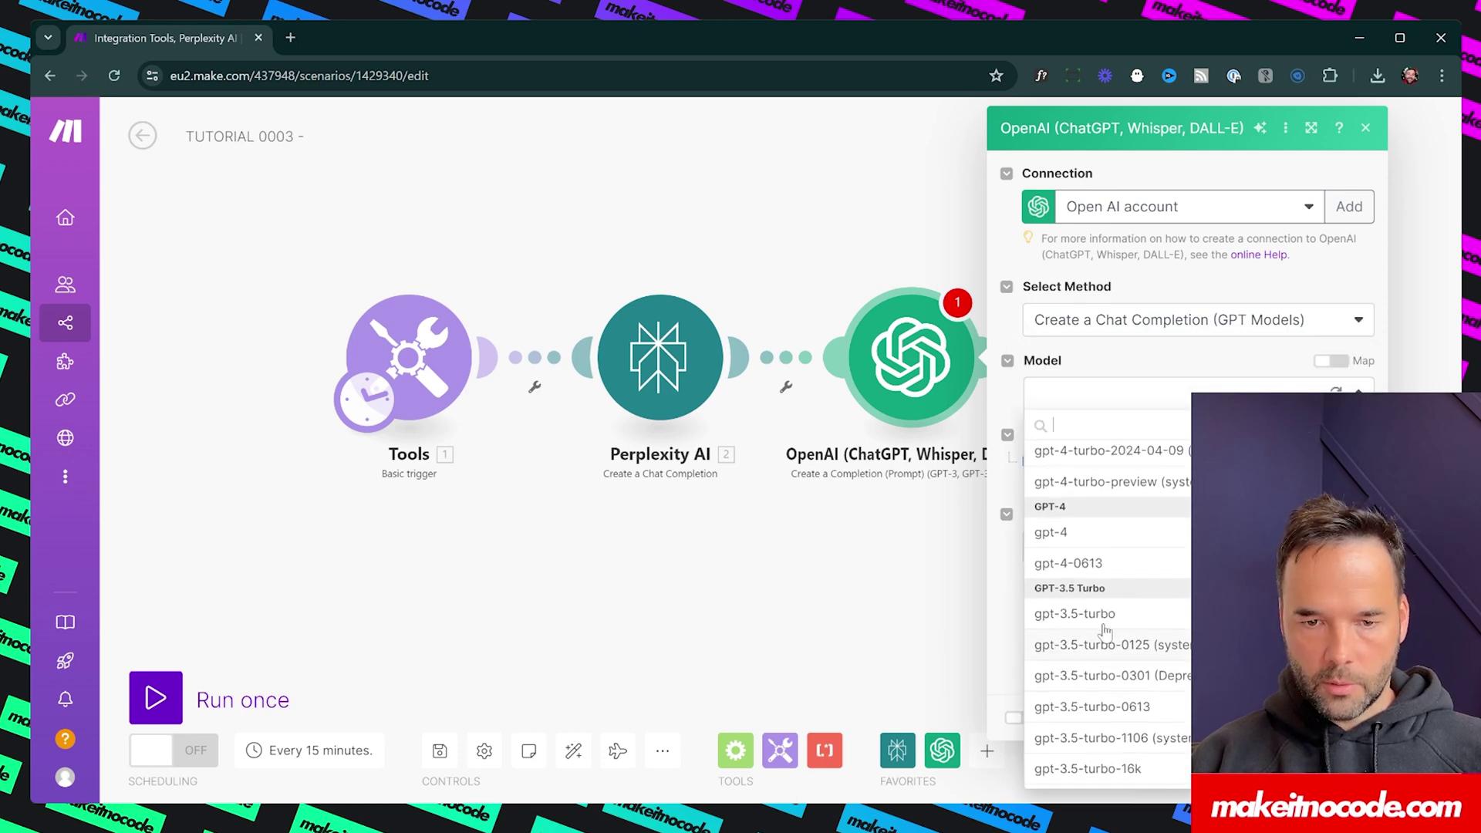
scroll(1104, 630, up, 3)
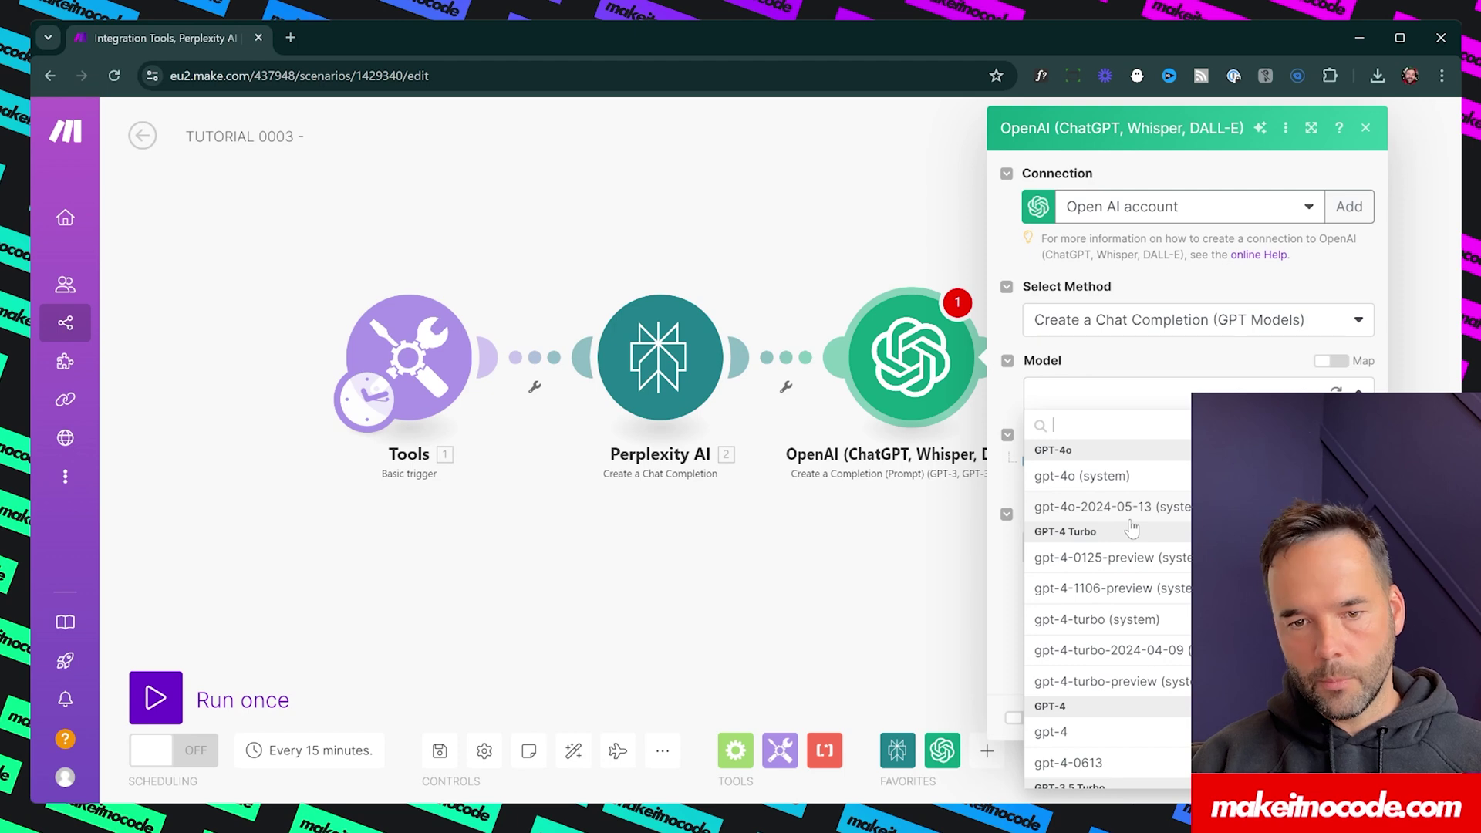
scroll(1088, 694, down, 3)
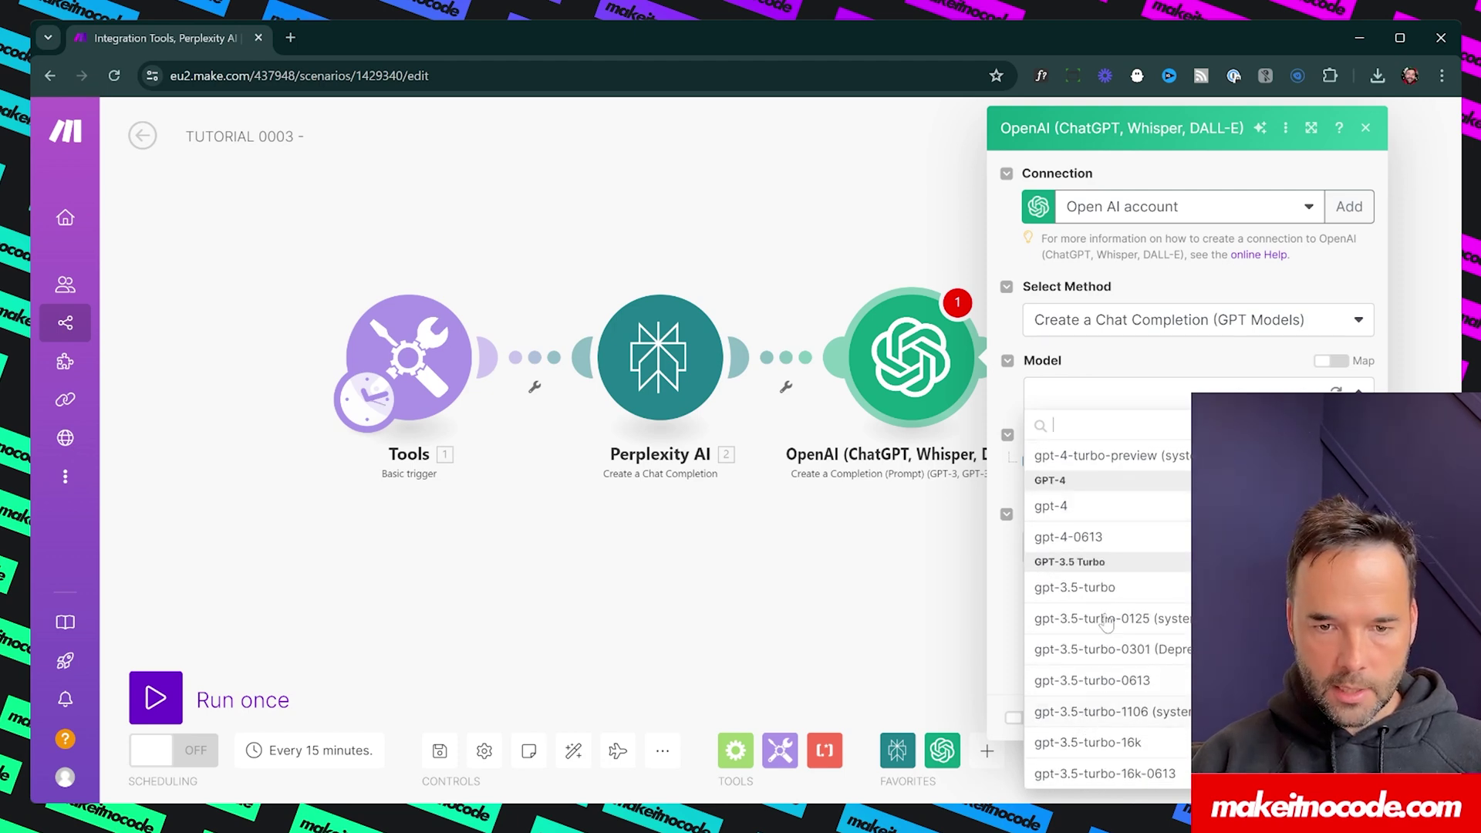
click(1108, 591)
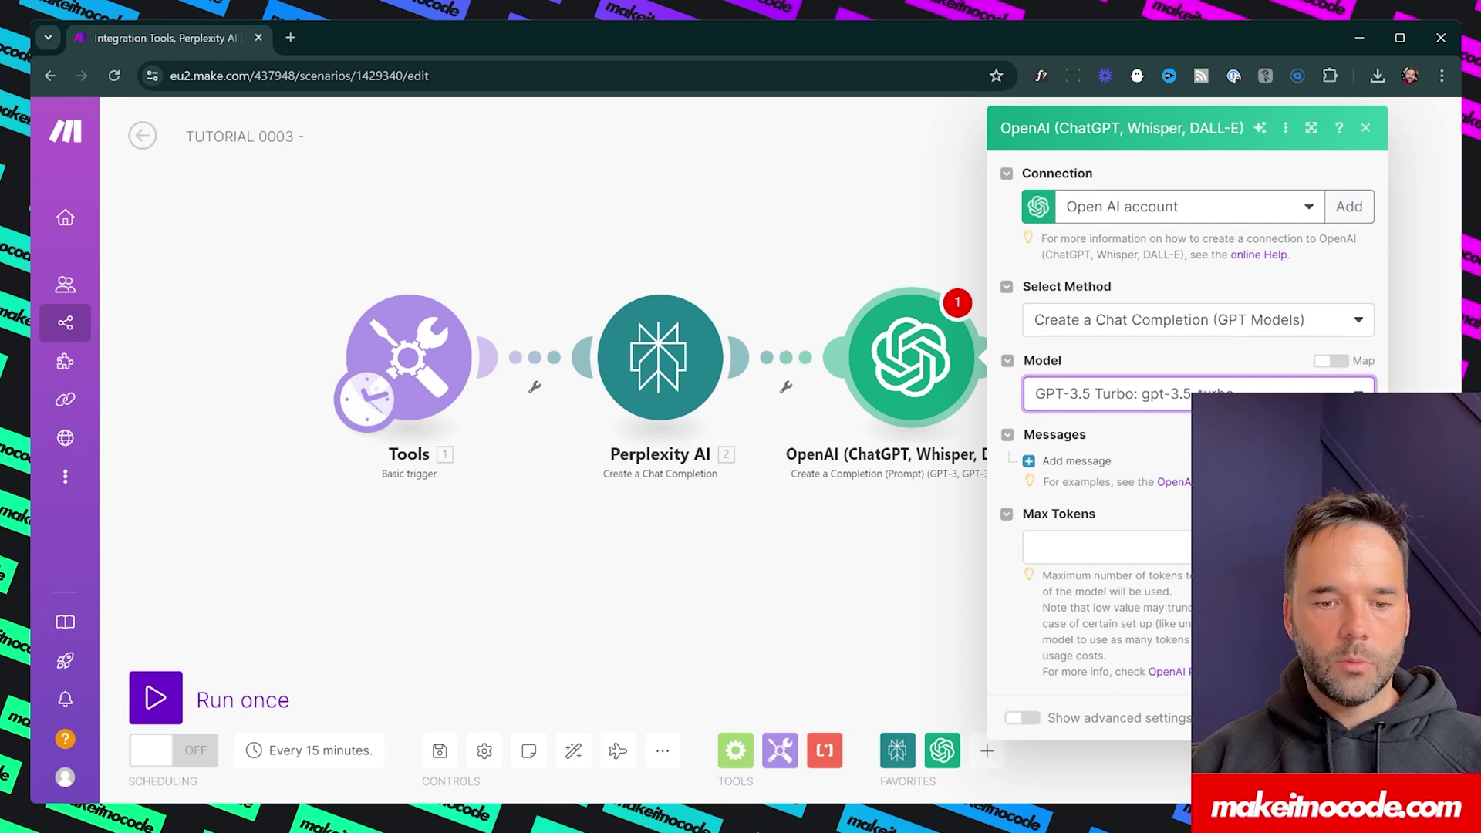
Step: Add a message with the role User to the OpenAI module
click(1099, 463)
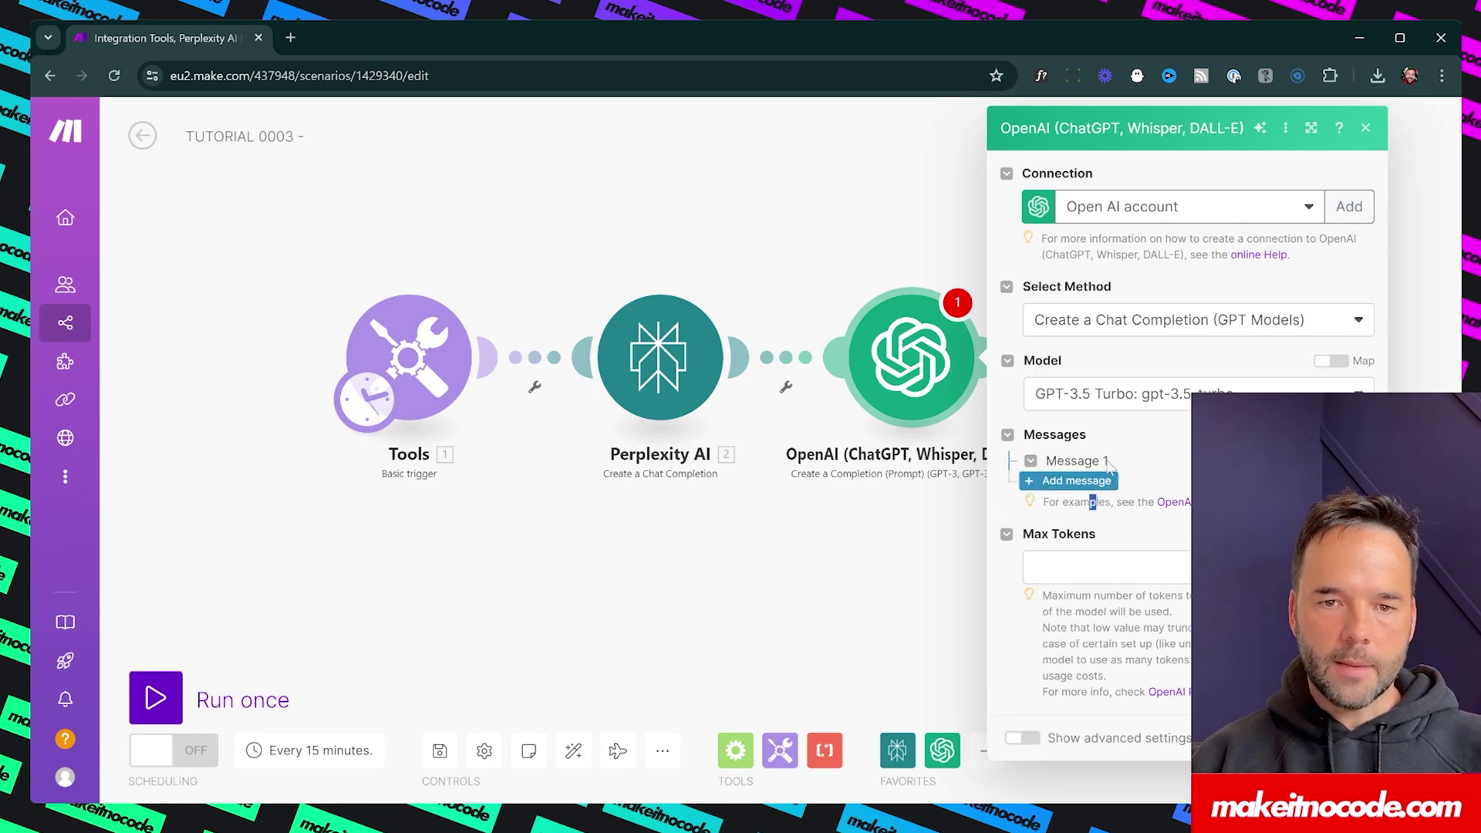
click(1123, 522)
click(1141, 586)
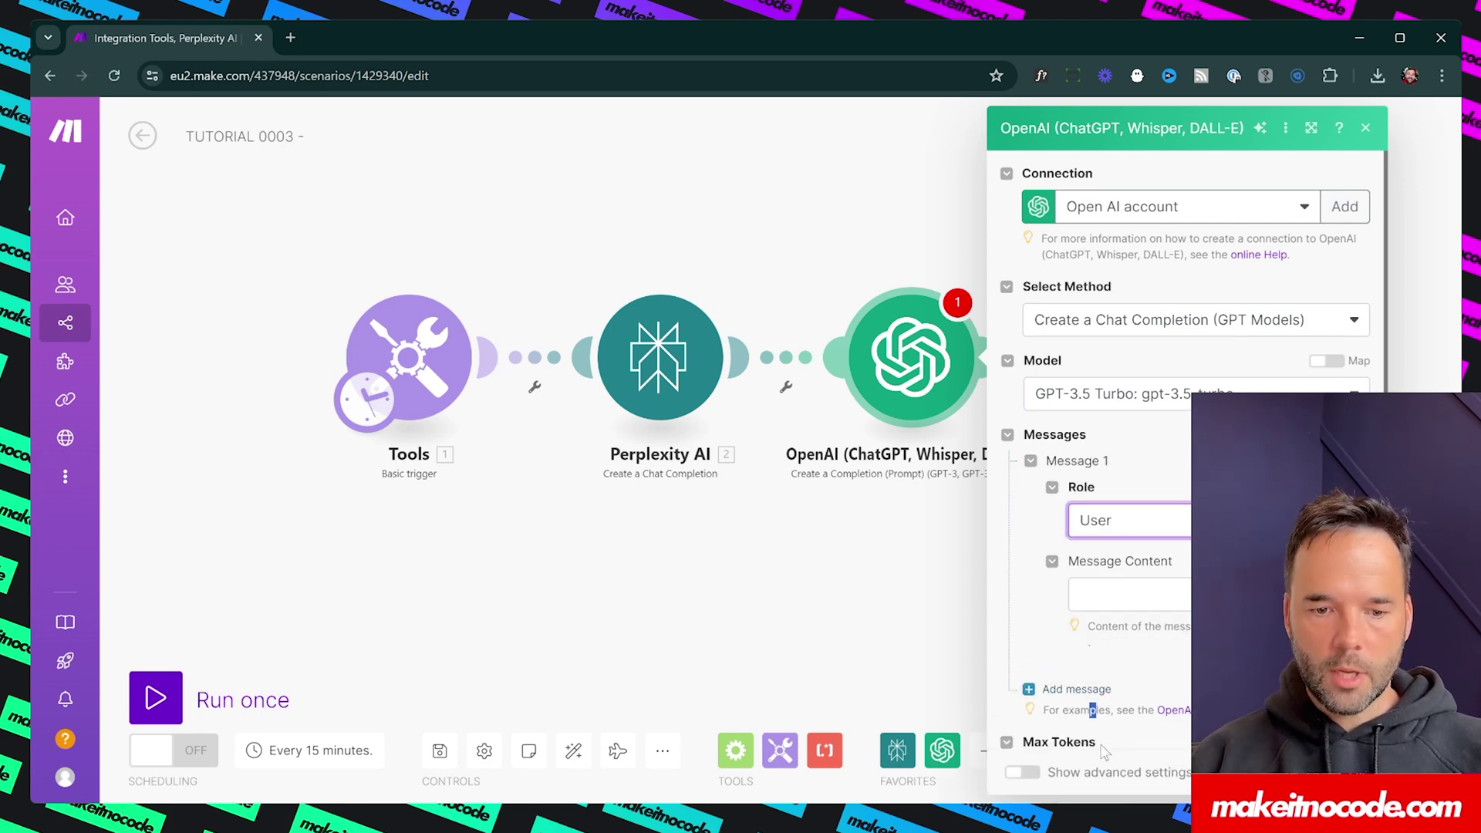
Step: Paste the related-keywords prompt into the OpenAI message content and delete its unlinked My Keyword placeholder
click(1126, 594)
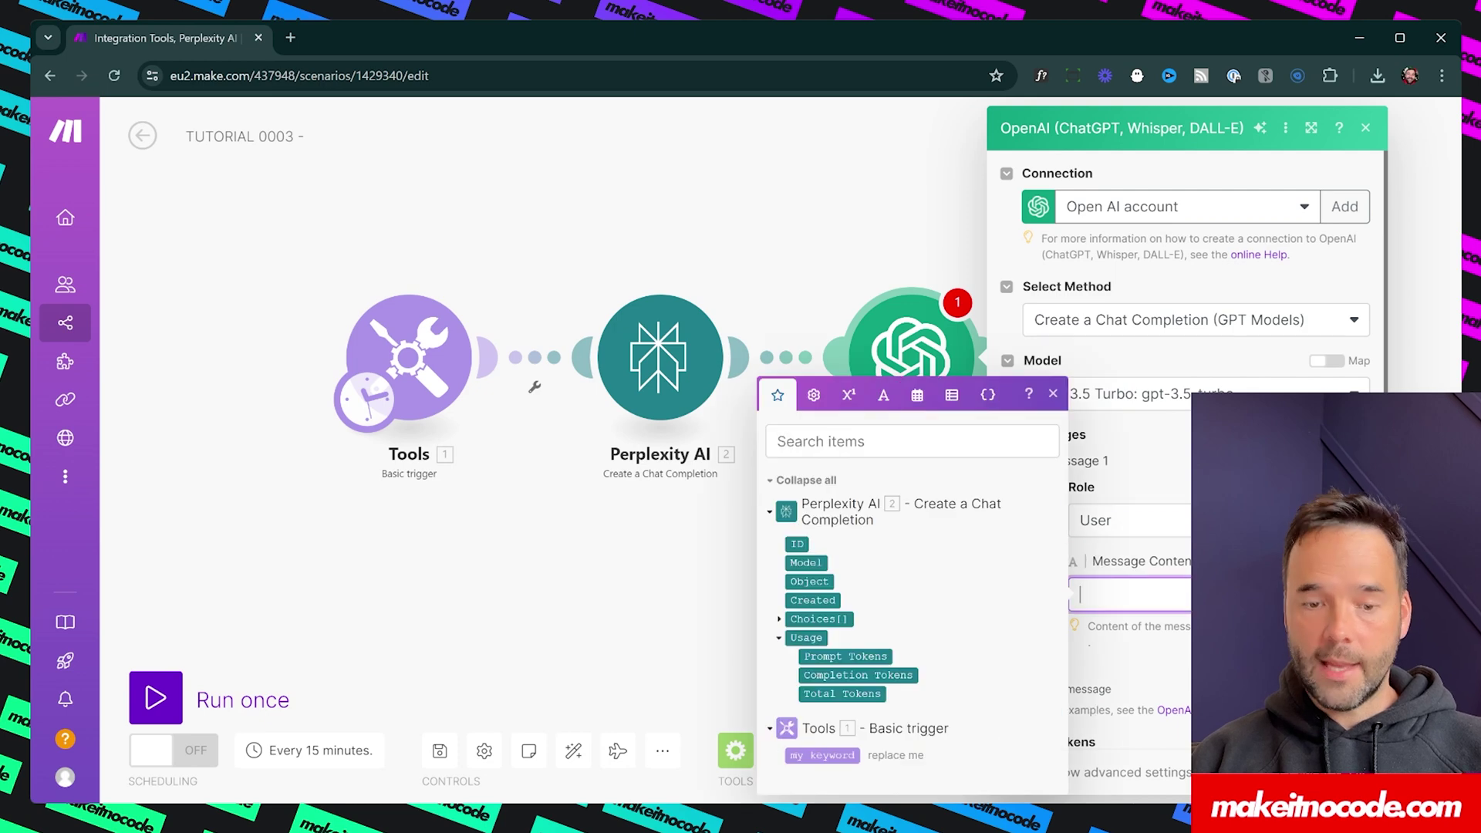
key(ctrl+v)
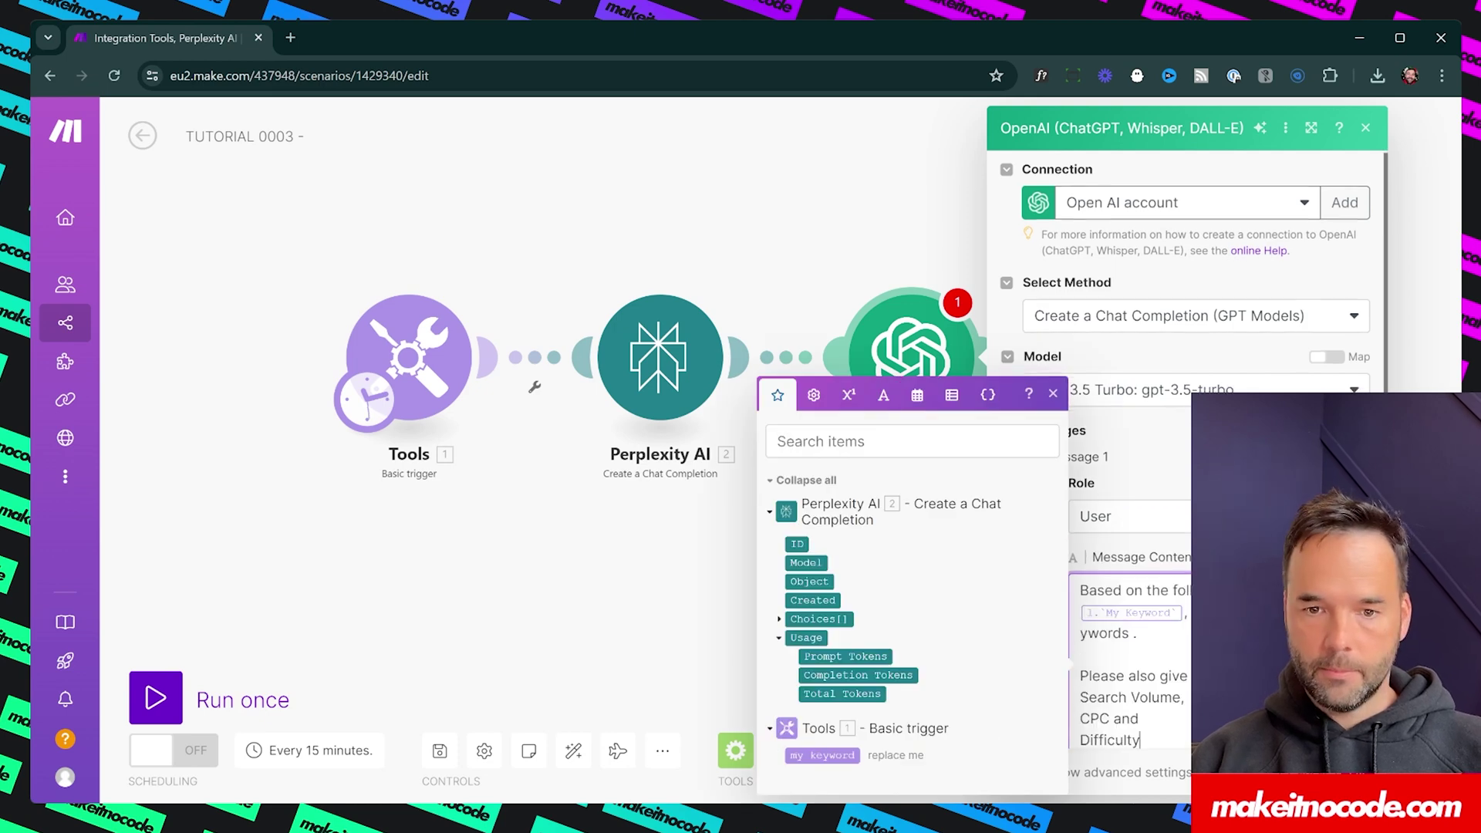
click(1183, 612)
key(BackSpace)
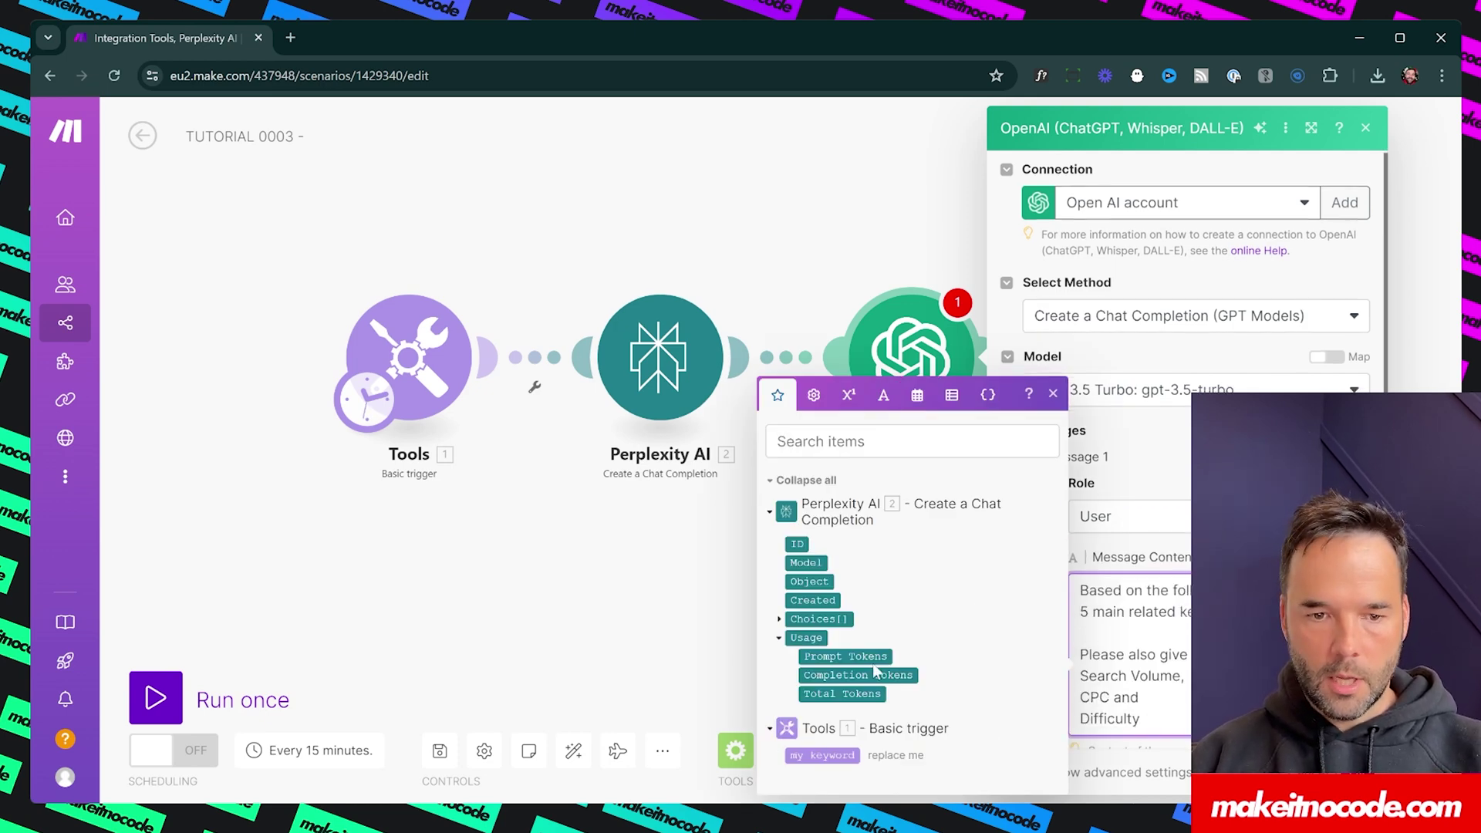
Step: Insert the trigger's my keyword variable into the OpenAI prompt, set Max Tokens to 2000 and save the module
click(822, 755)
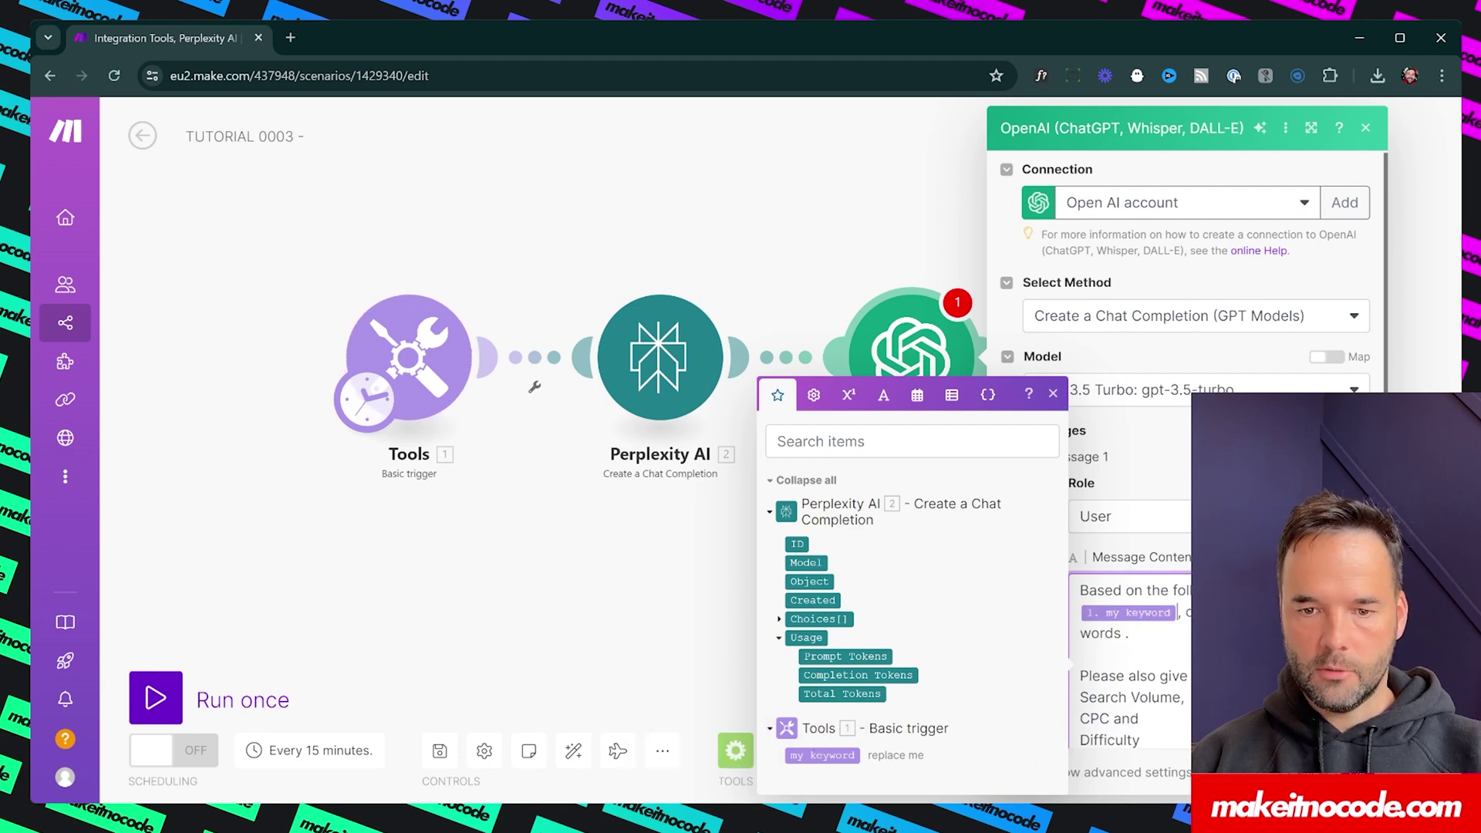
click(1249, 557)
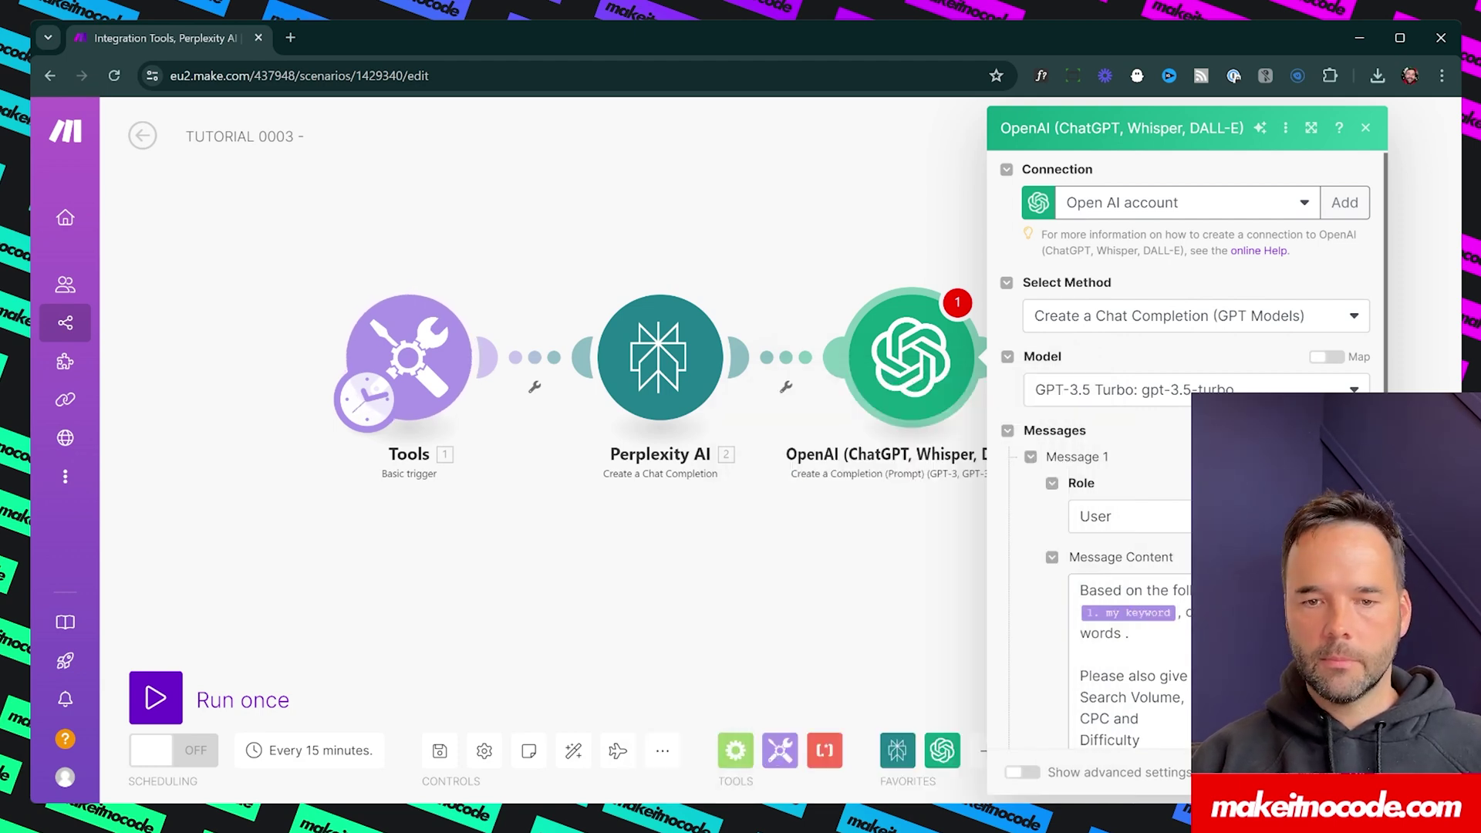
scroll(1098, 646, down, 5)
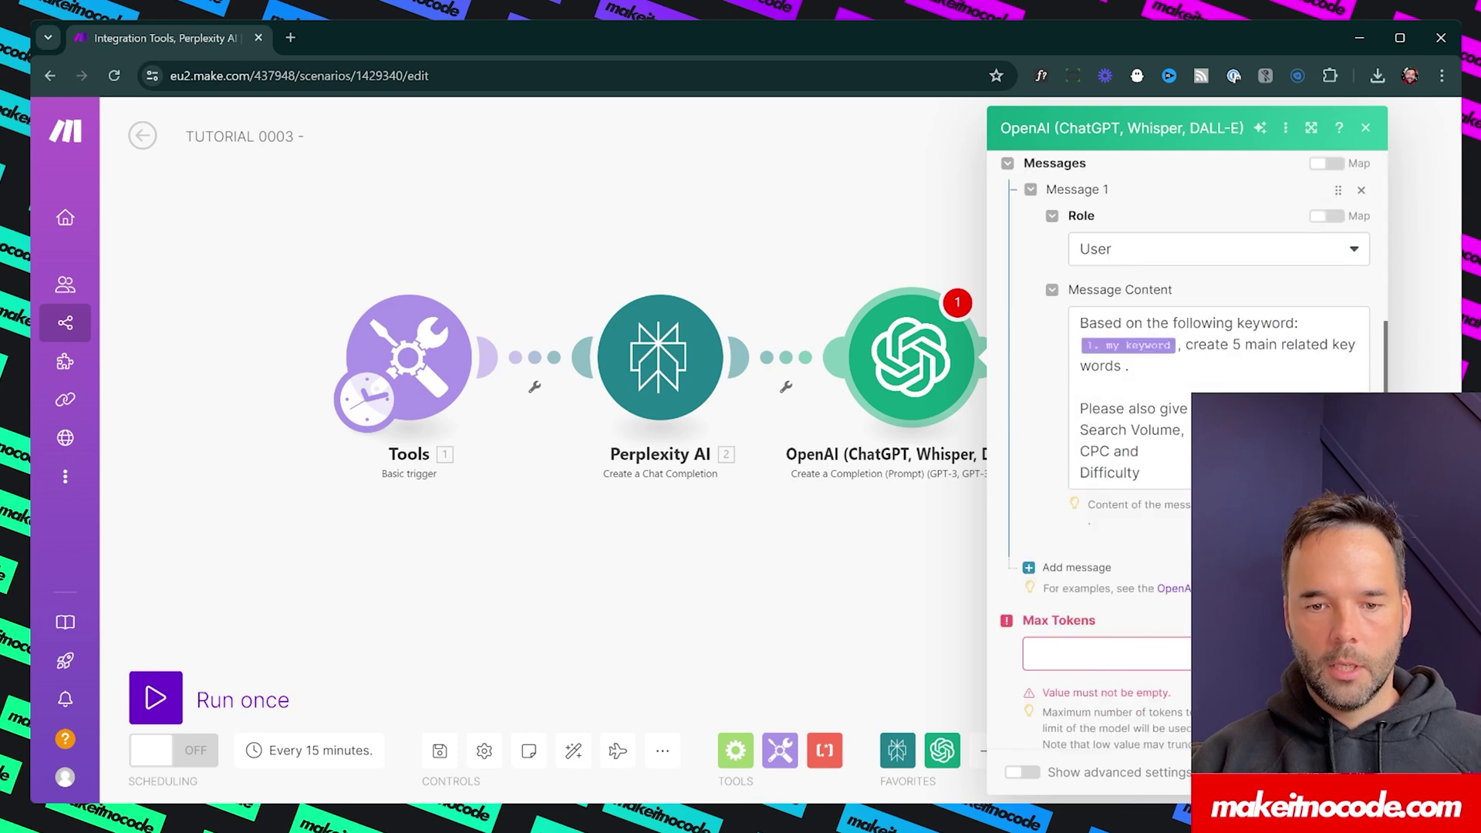
click(1116, 571)
text(2000)
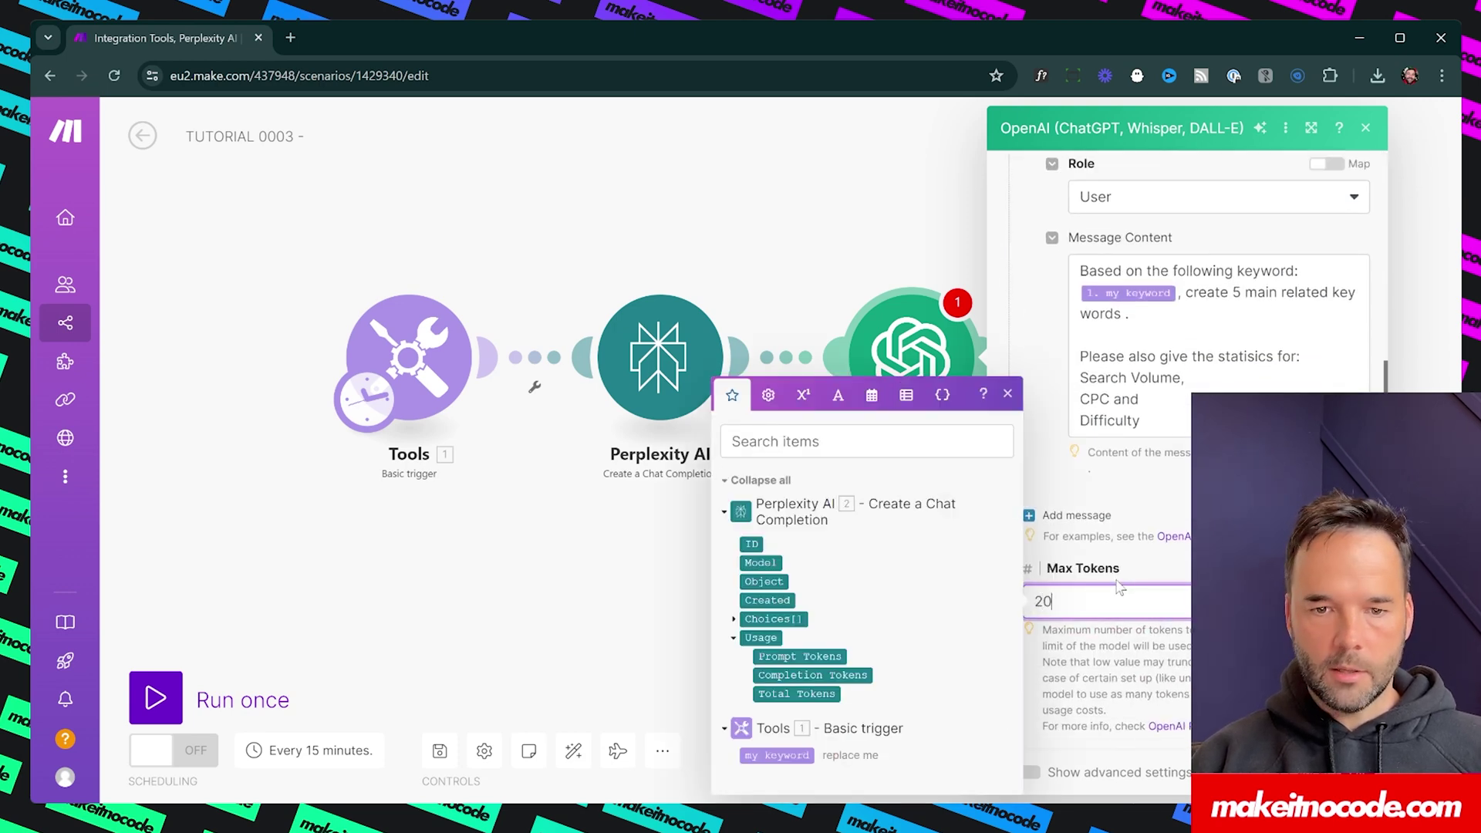
click(1178, 660)
click(1350, 772)
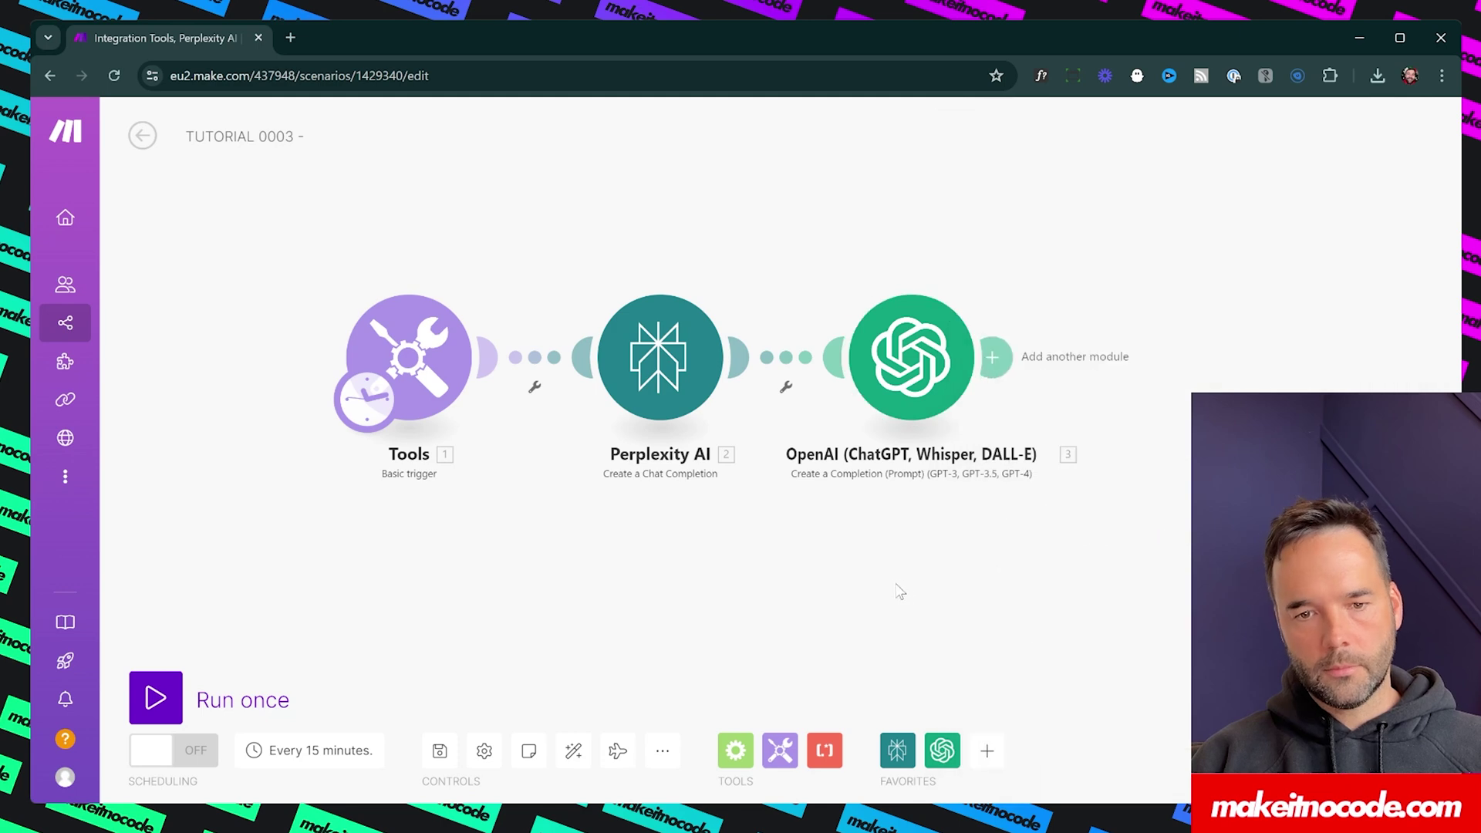
Step: Add an OpenAI (ChatGPT, Whisper, DALL-E) Message an Assistant module after the existing OpenAI completion module
drag(874, 503, 812, 410)
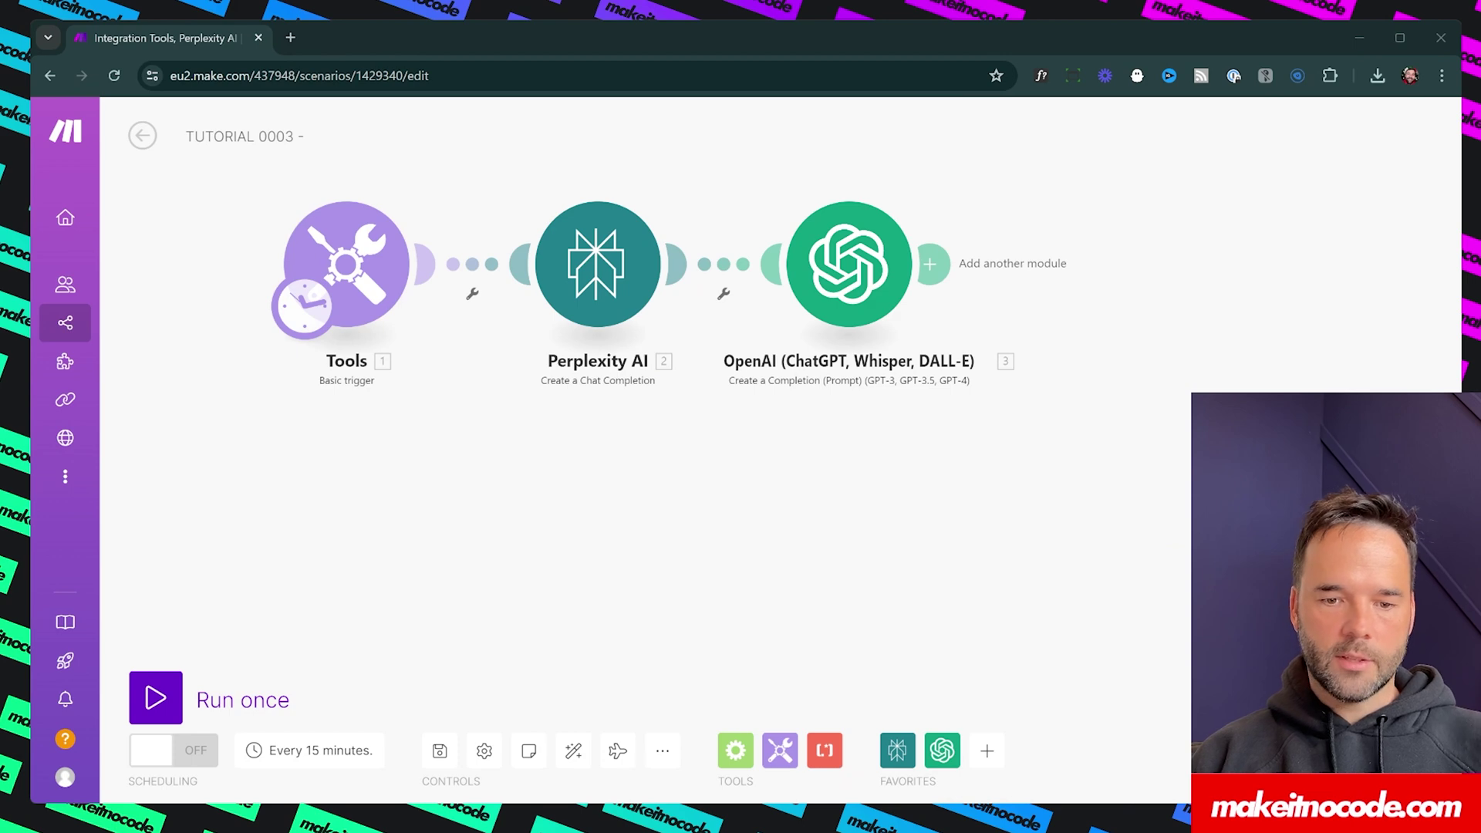
click(1139, 356)
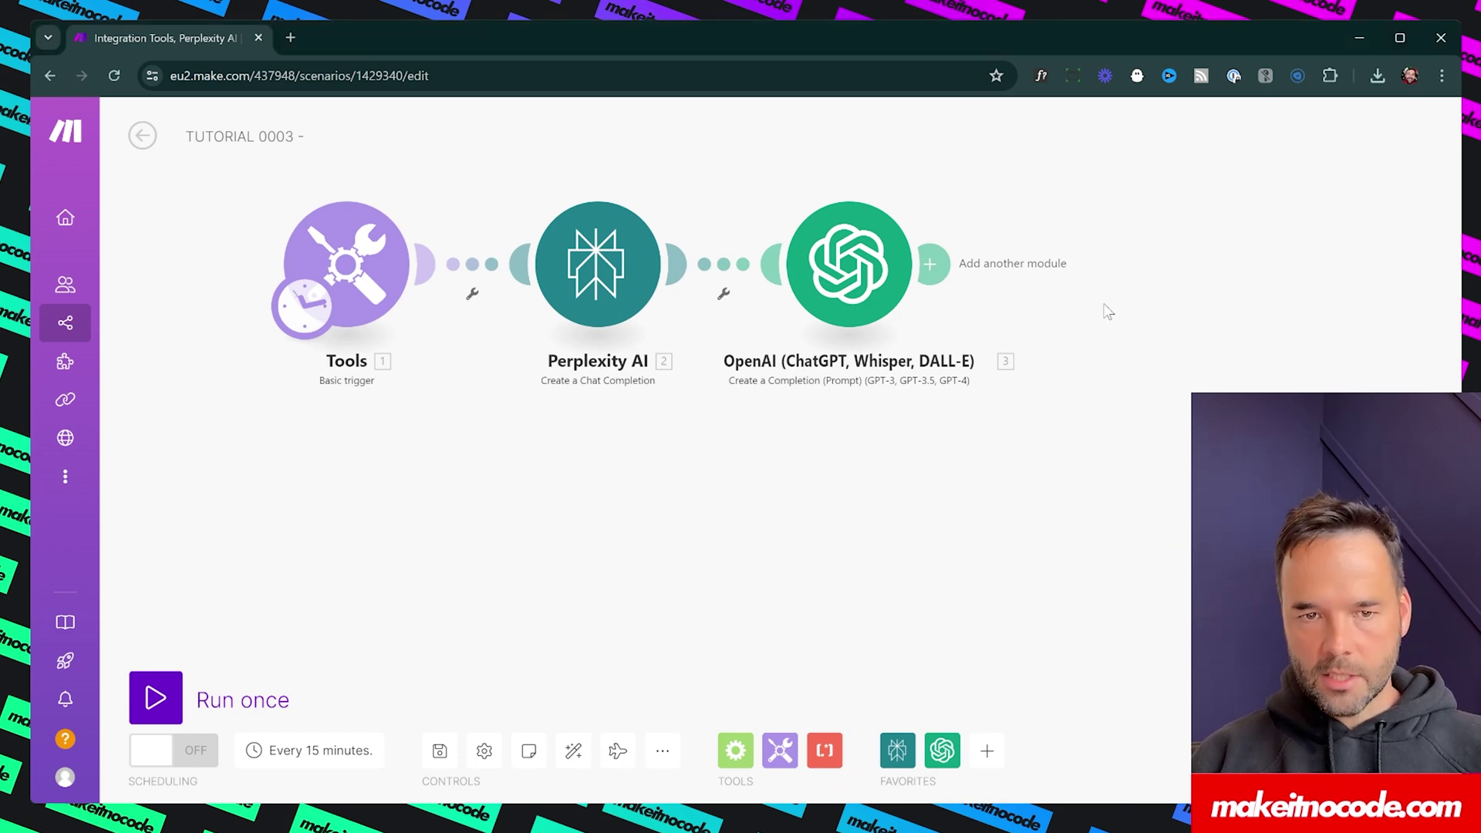
drag(1189, 477, 918, 562)
click(665, 354)
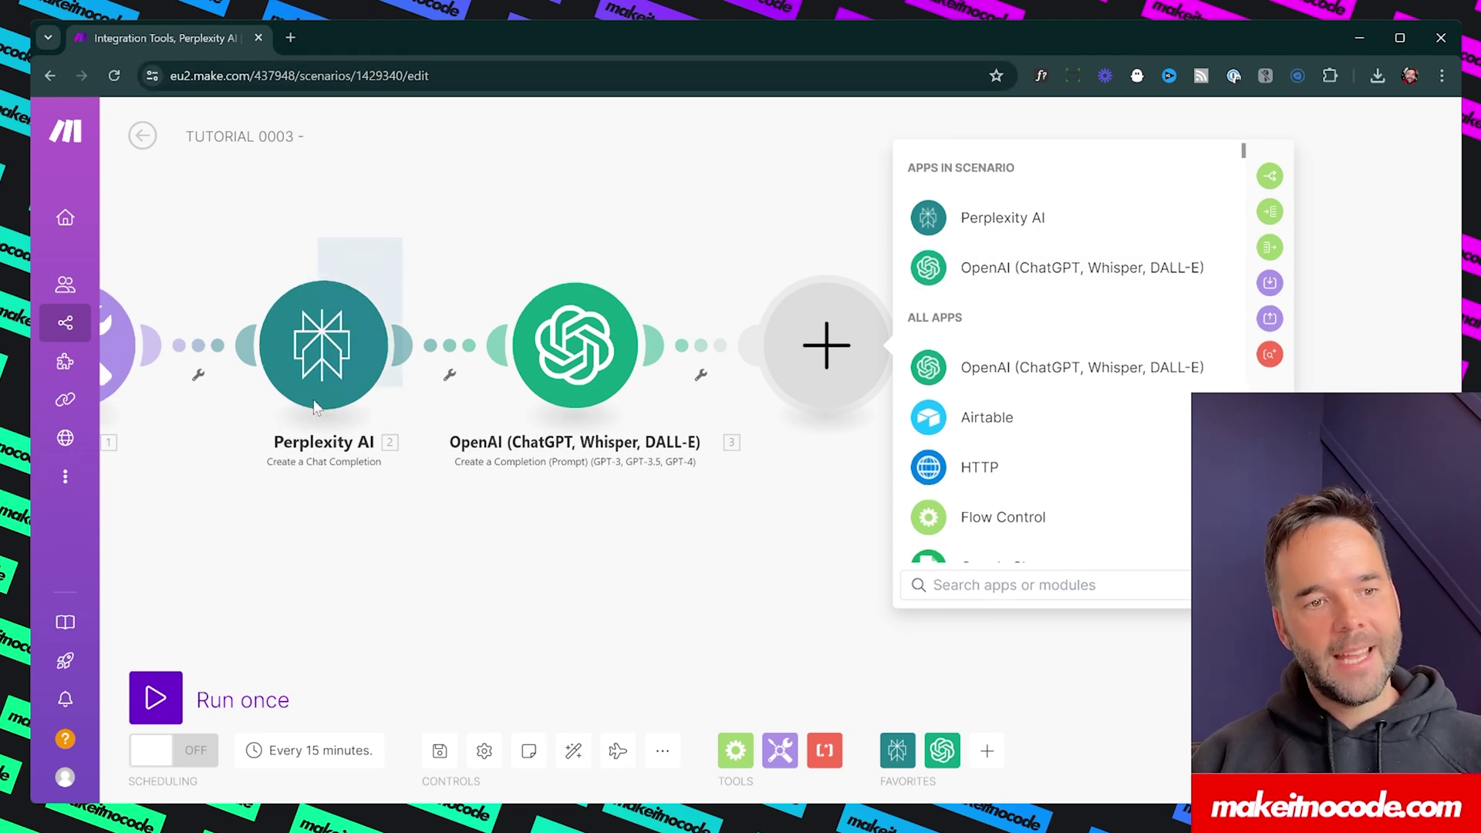
drag(654, 204, 529, 540)
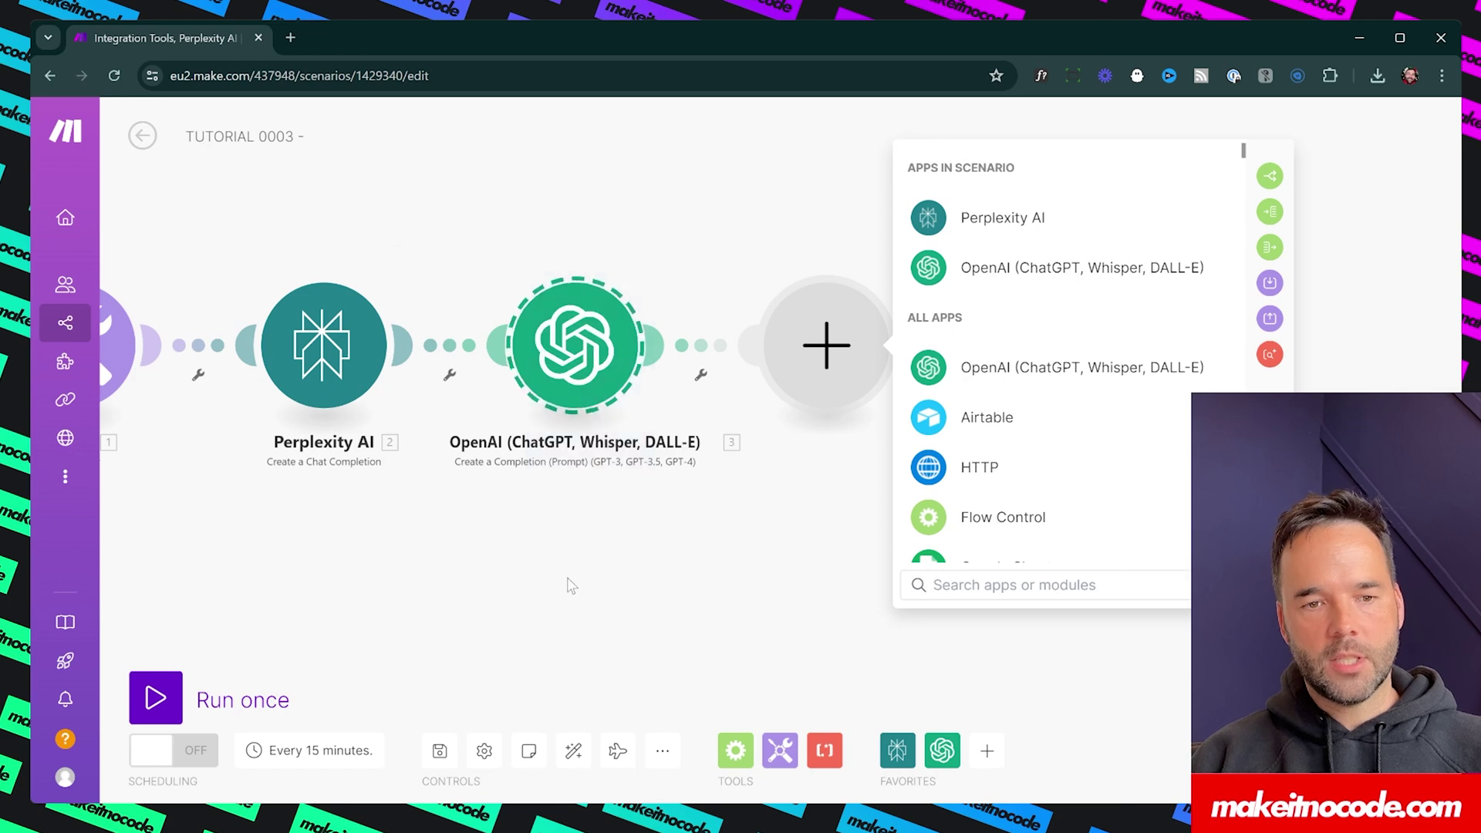
click(658, 364)
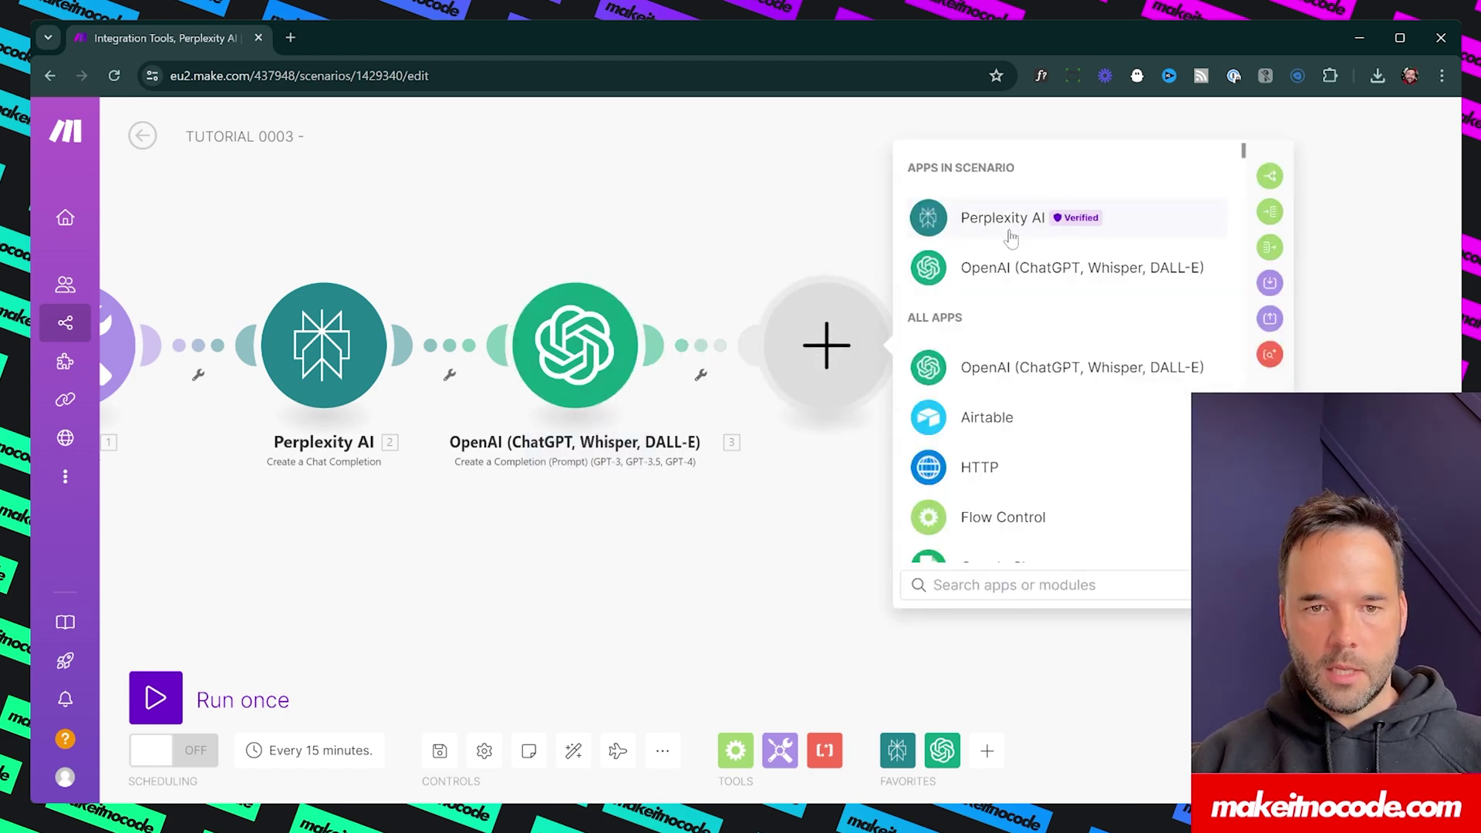
click(1080, 268)
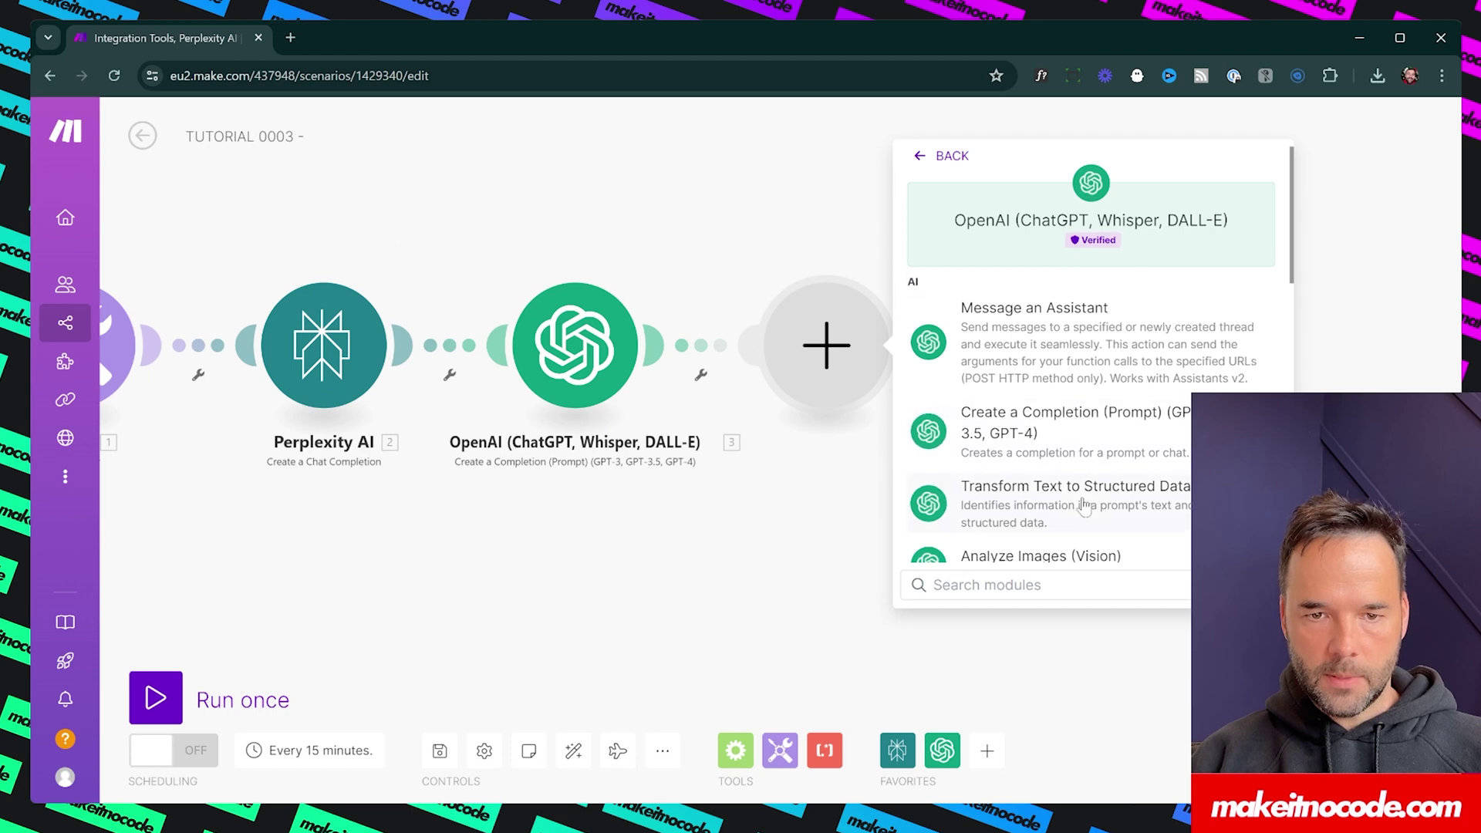
click(1033, 339)
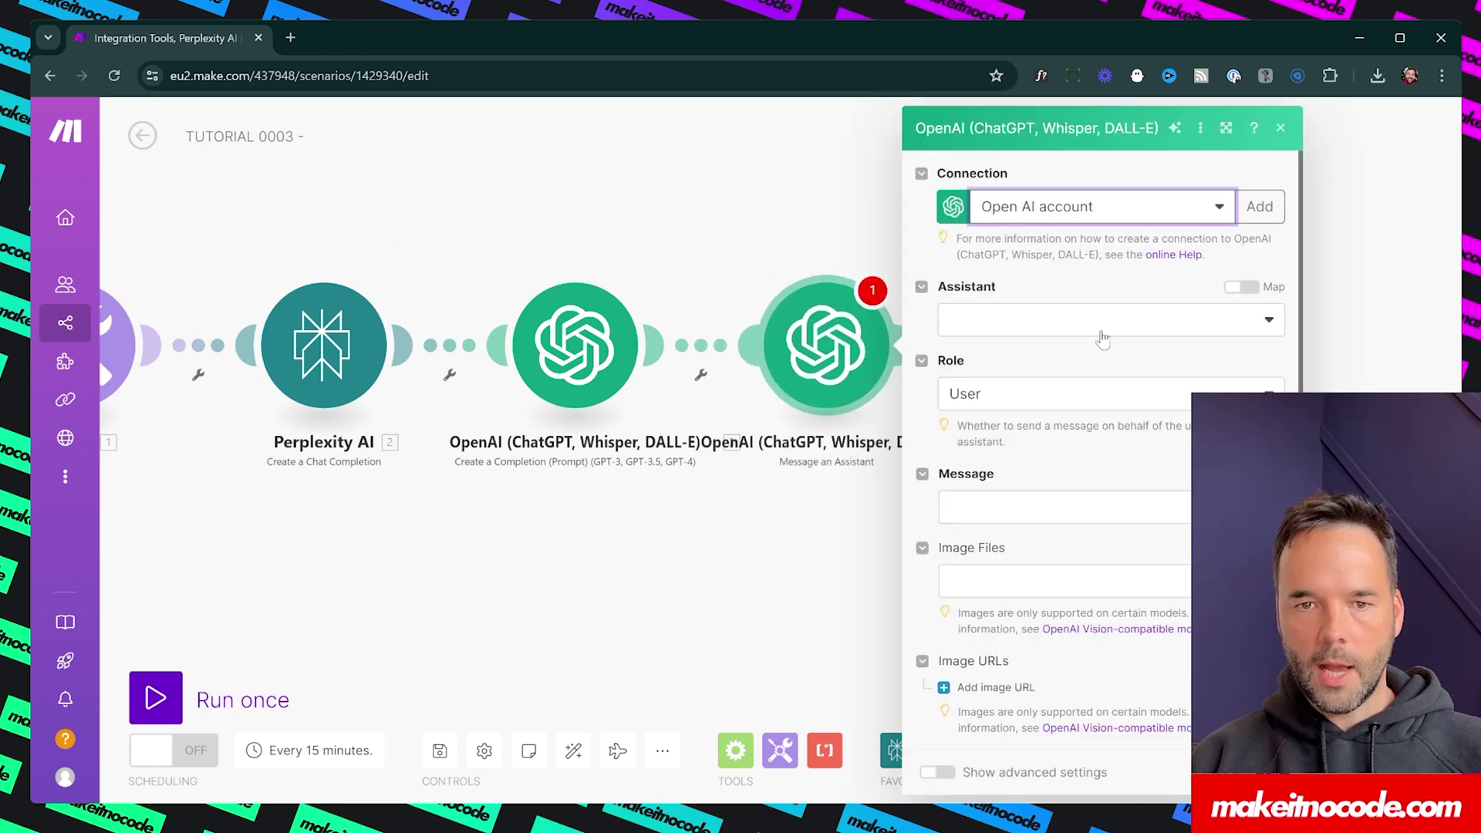
Step: Set the new module's assistant to SEO keyword organizer Method 6, searching the assistants for "seo key"
click(1004, 327)
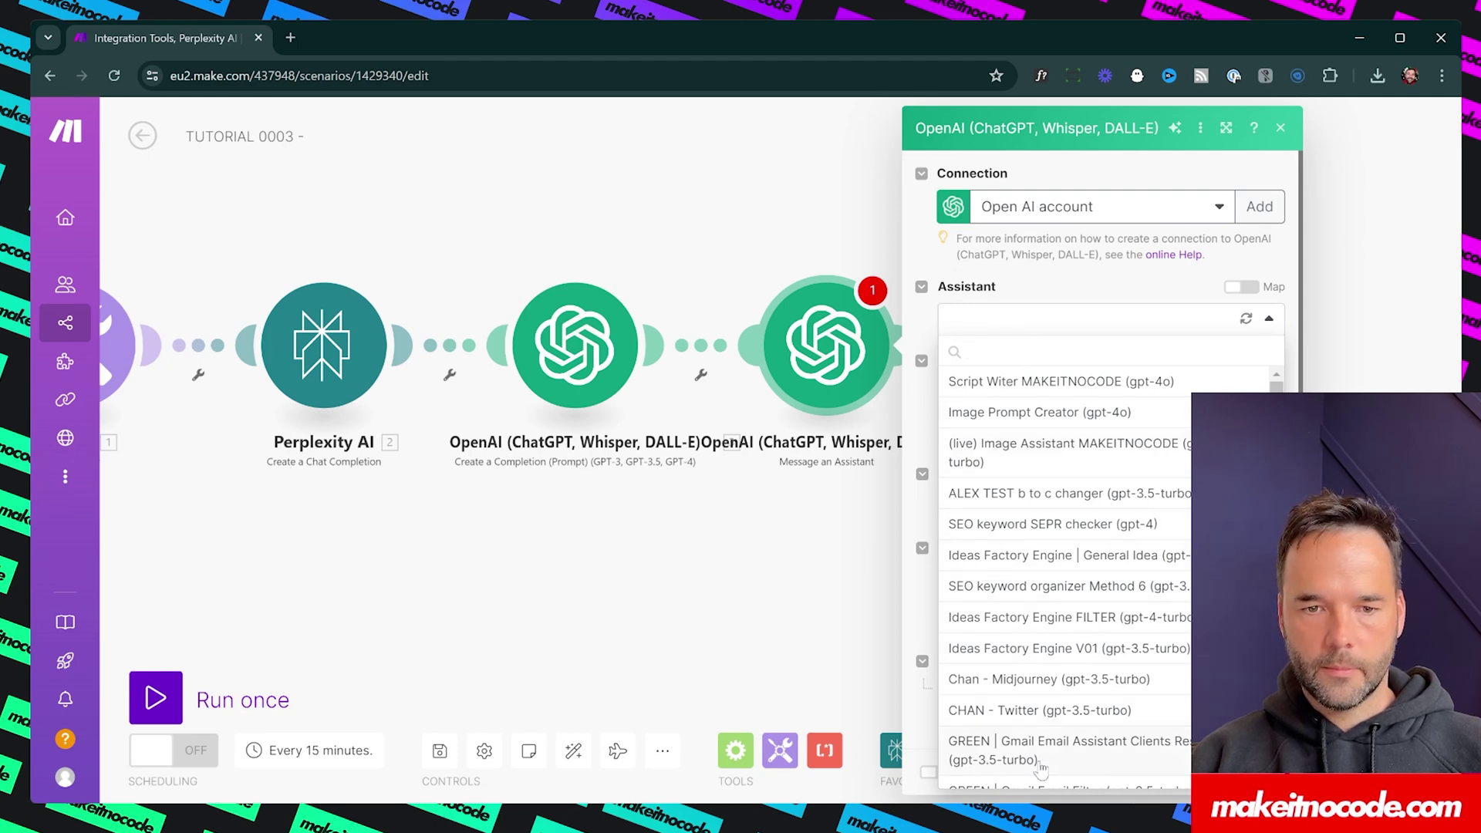
click(1107, 283)
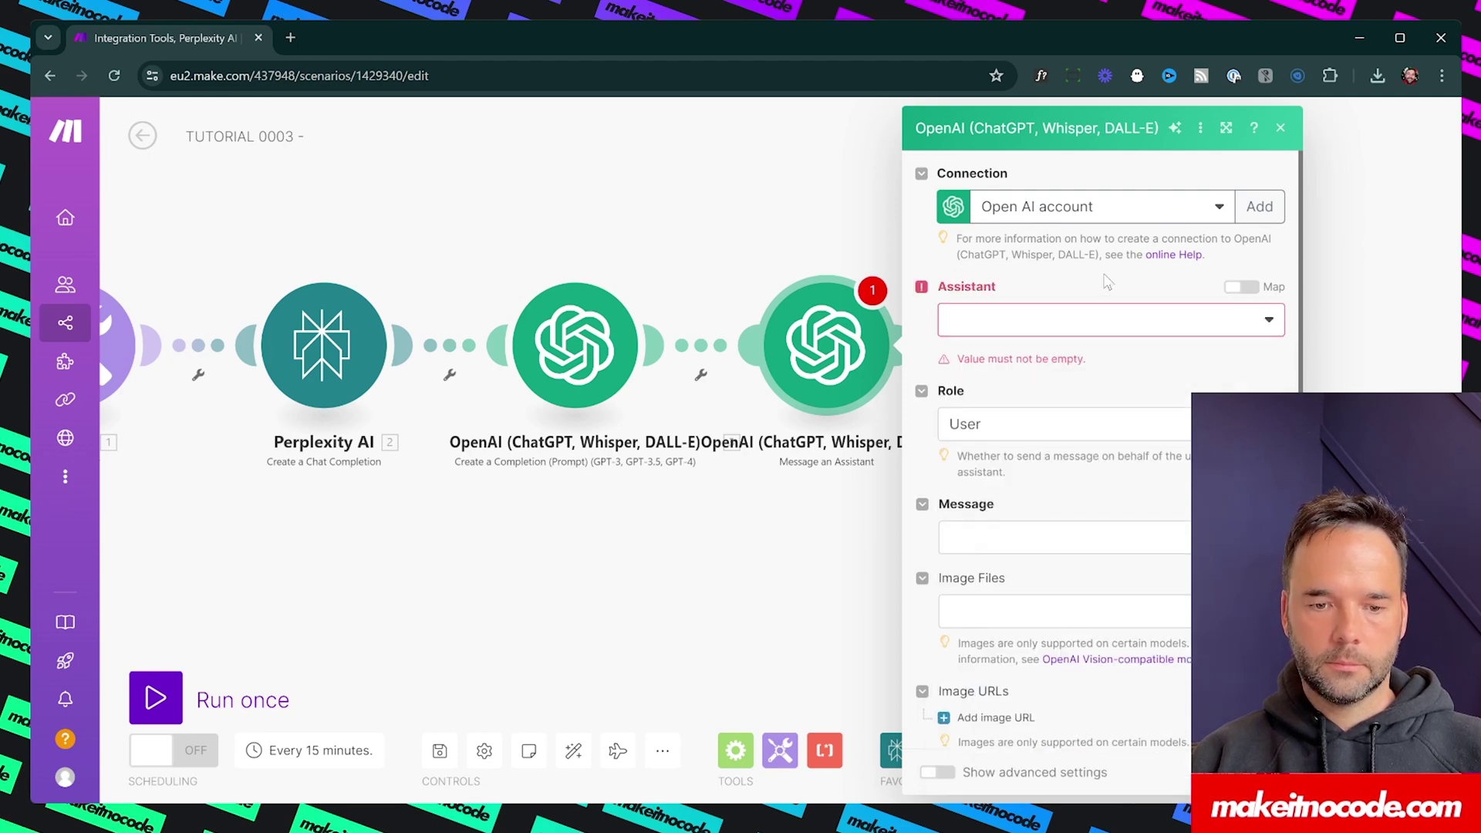
key(alt+Tab)
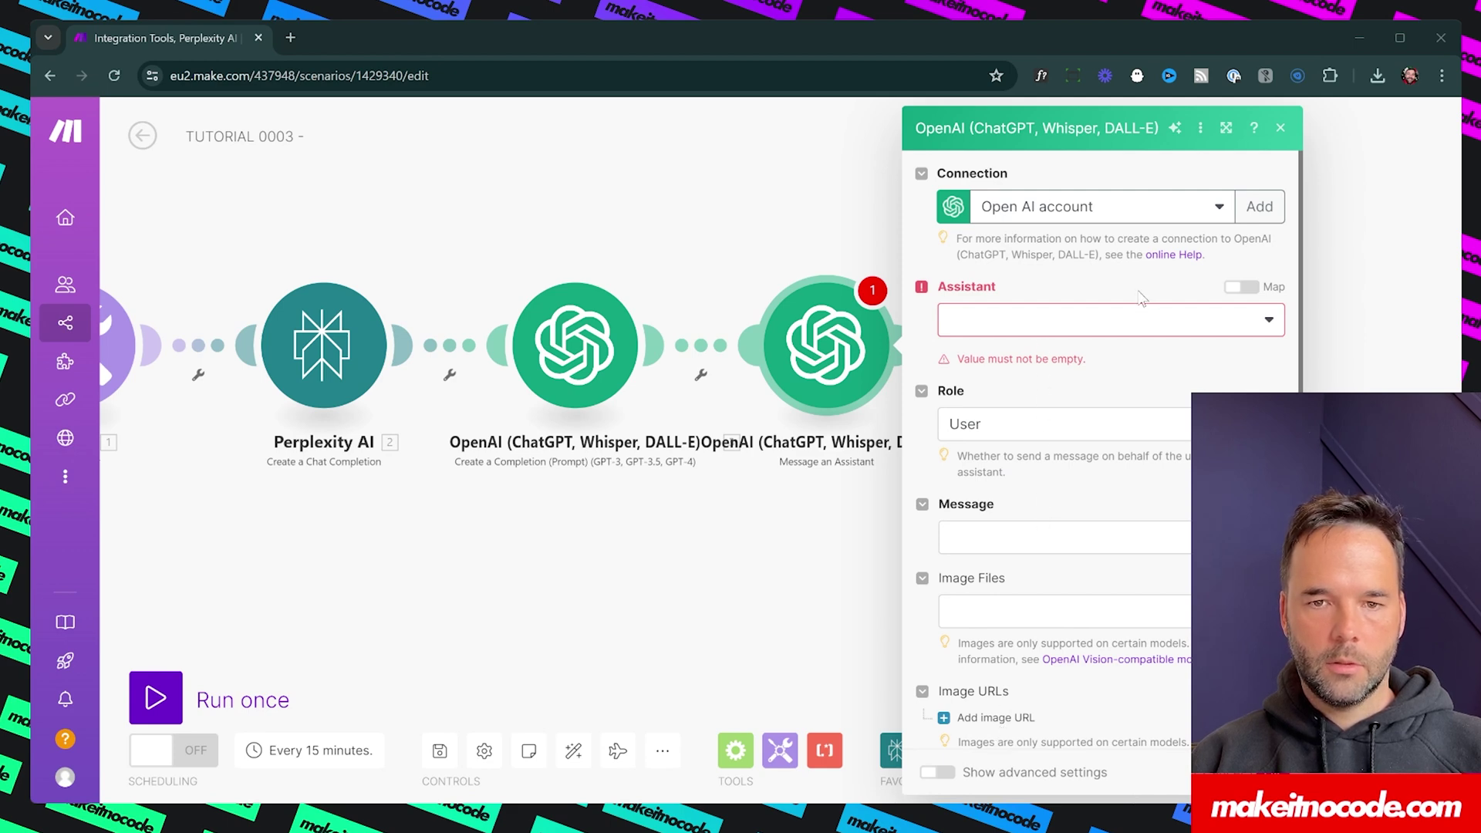
key(alt+Tab)
click(1144, 320)
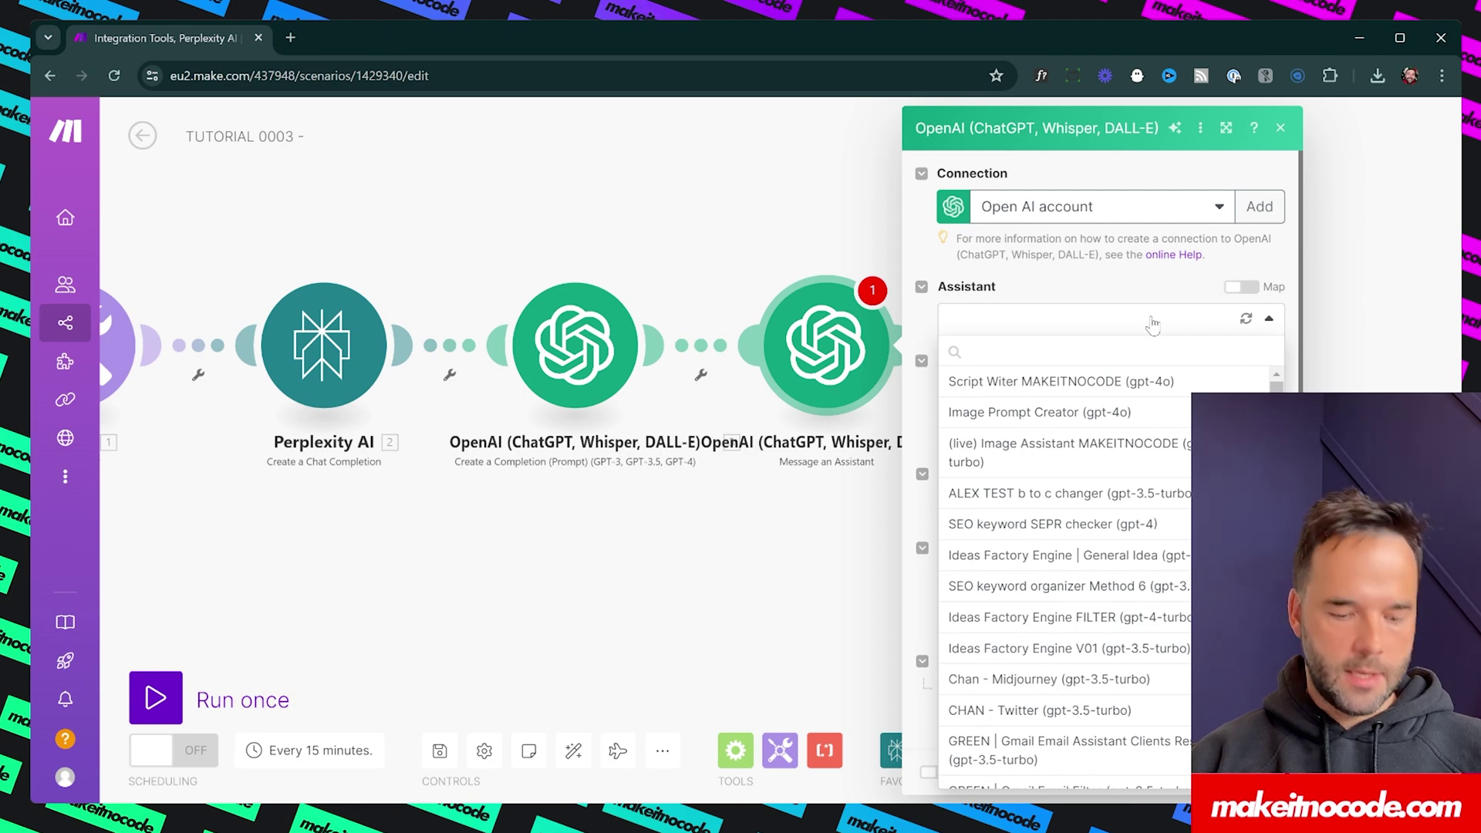
text(seo key)
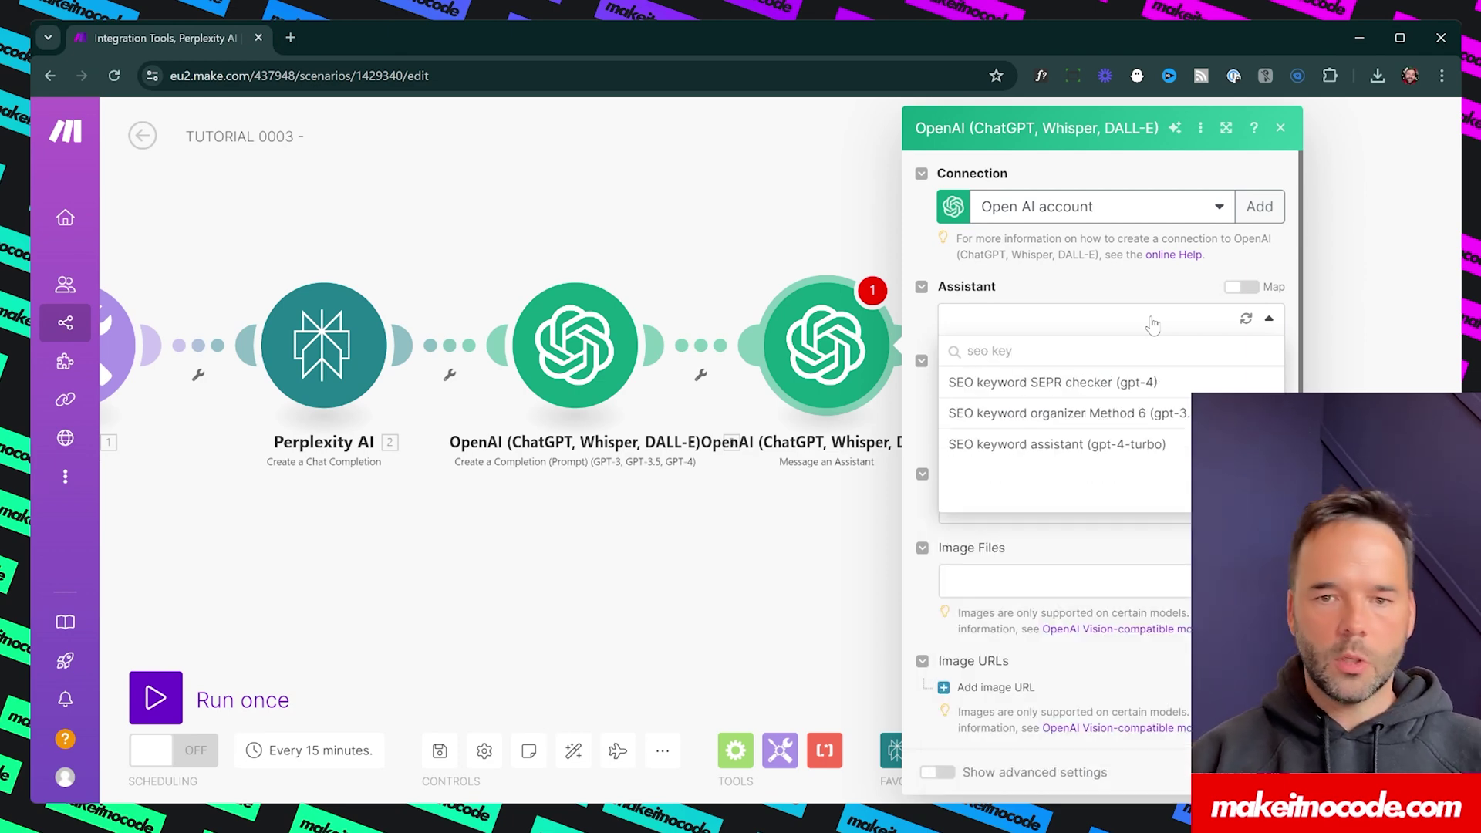
click(1095, 414)
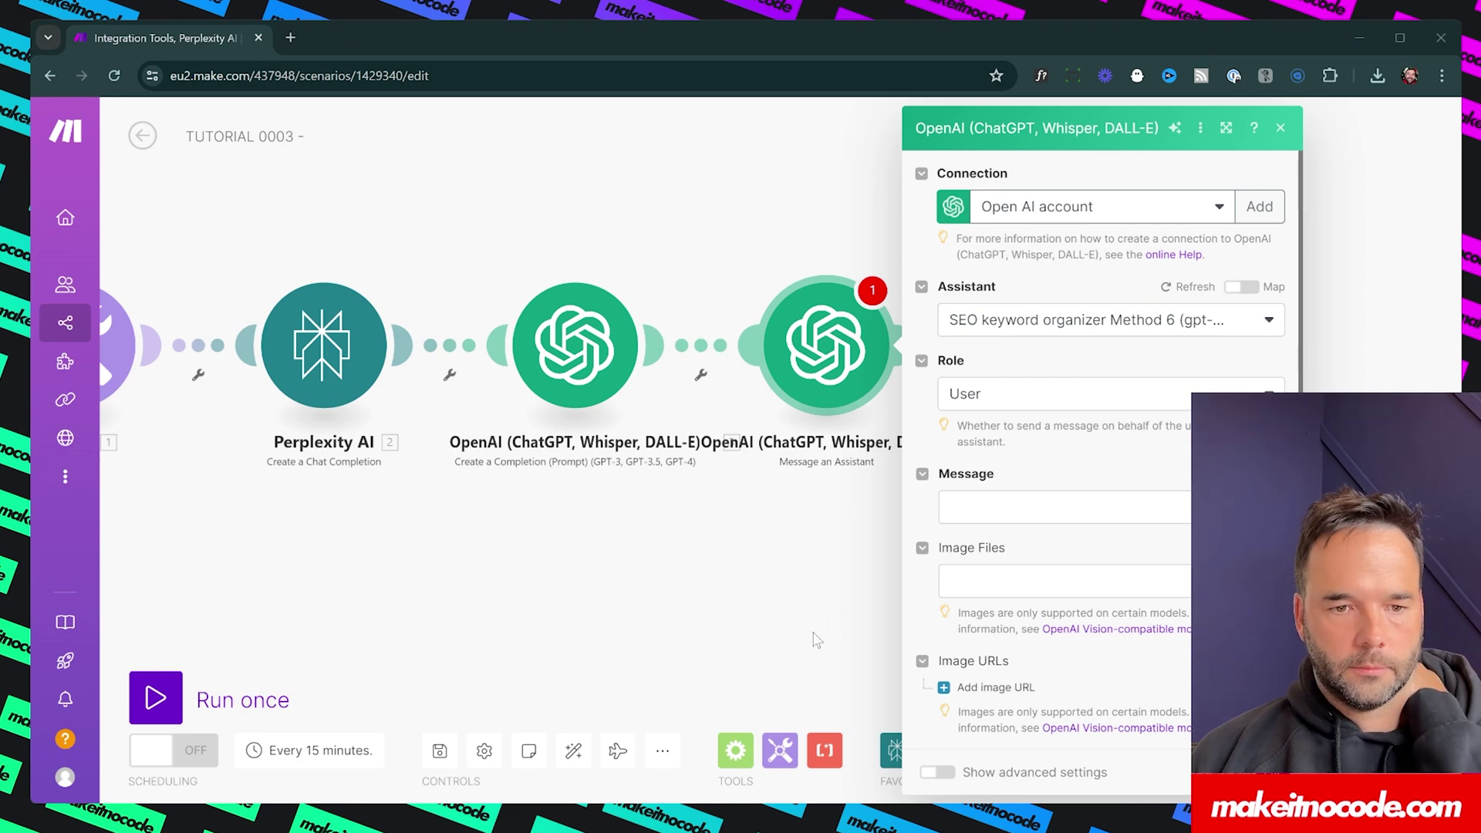
Step: Enter the assistant message "You are a data analyst." followed by CHAT GPT: and PERPLEXITY: headings with an empty line under each
click(1019, 508)
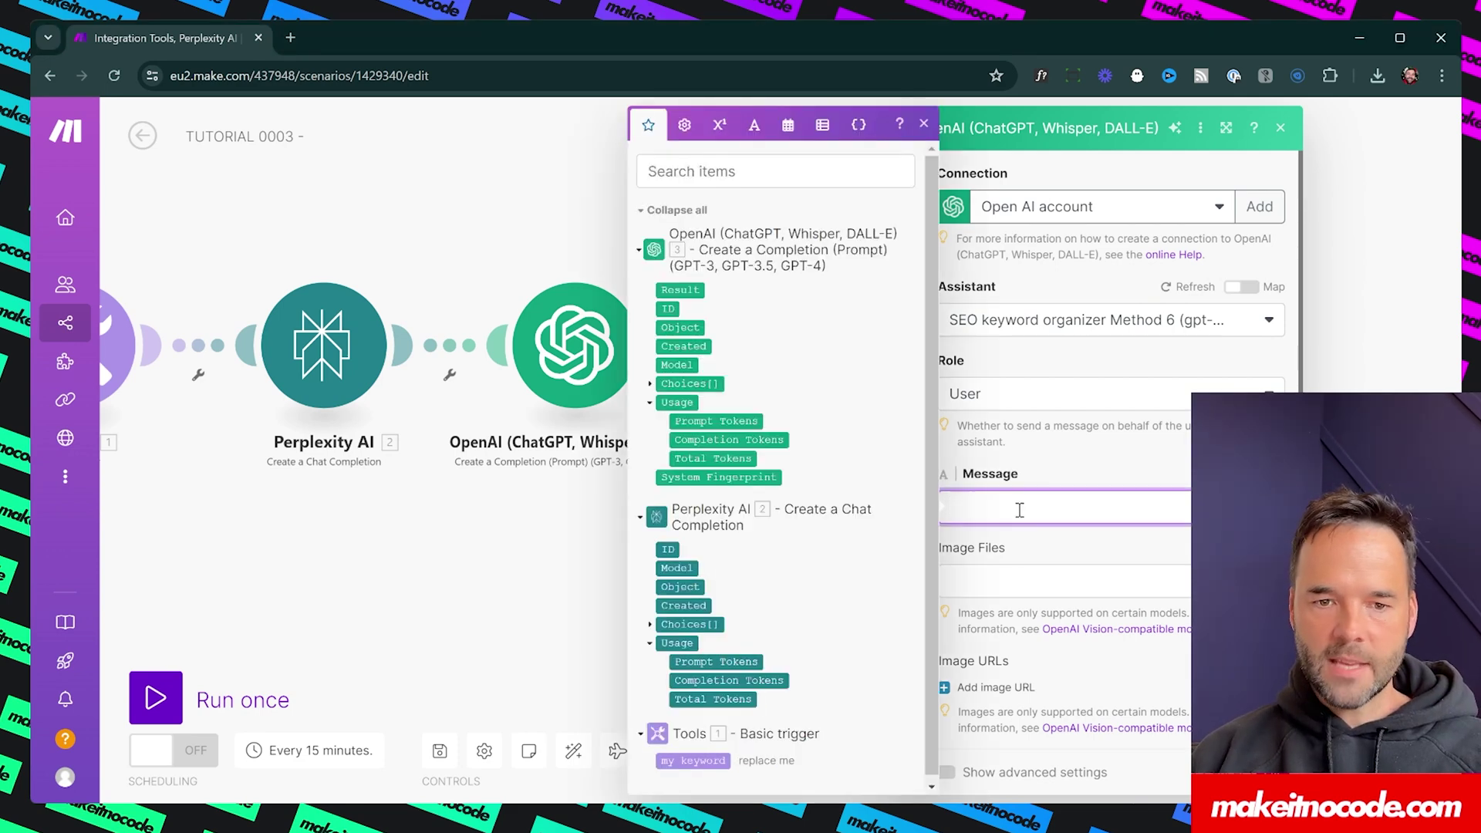
text(You are a data analyst. CHAT GPT:  PERPLEXITY:)
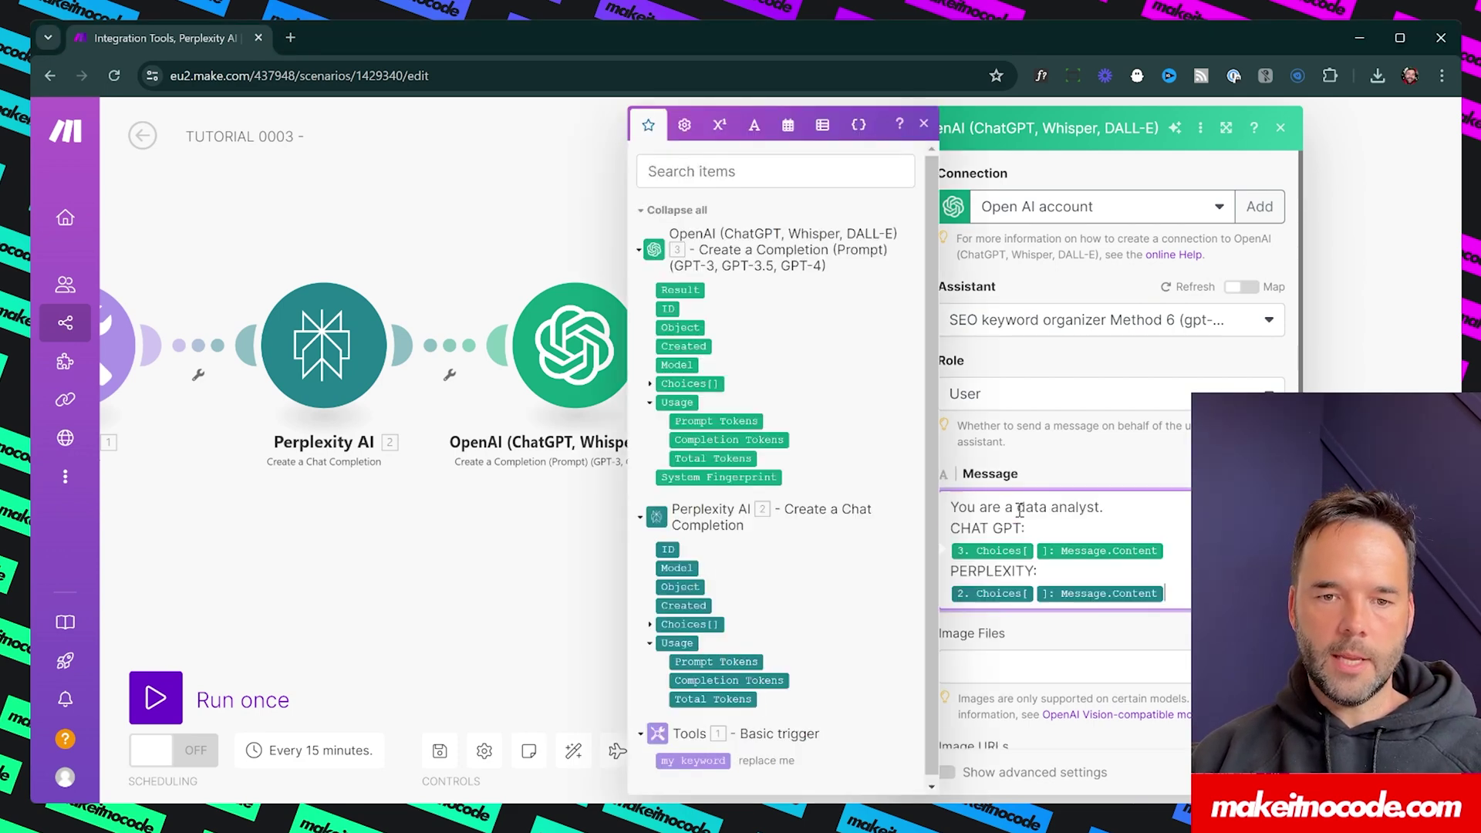
drag(977, 507, 1094, 509)
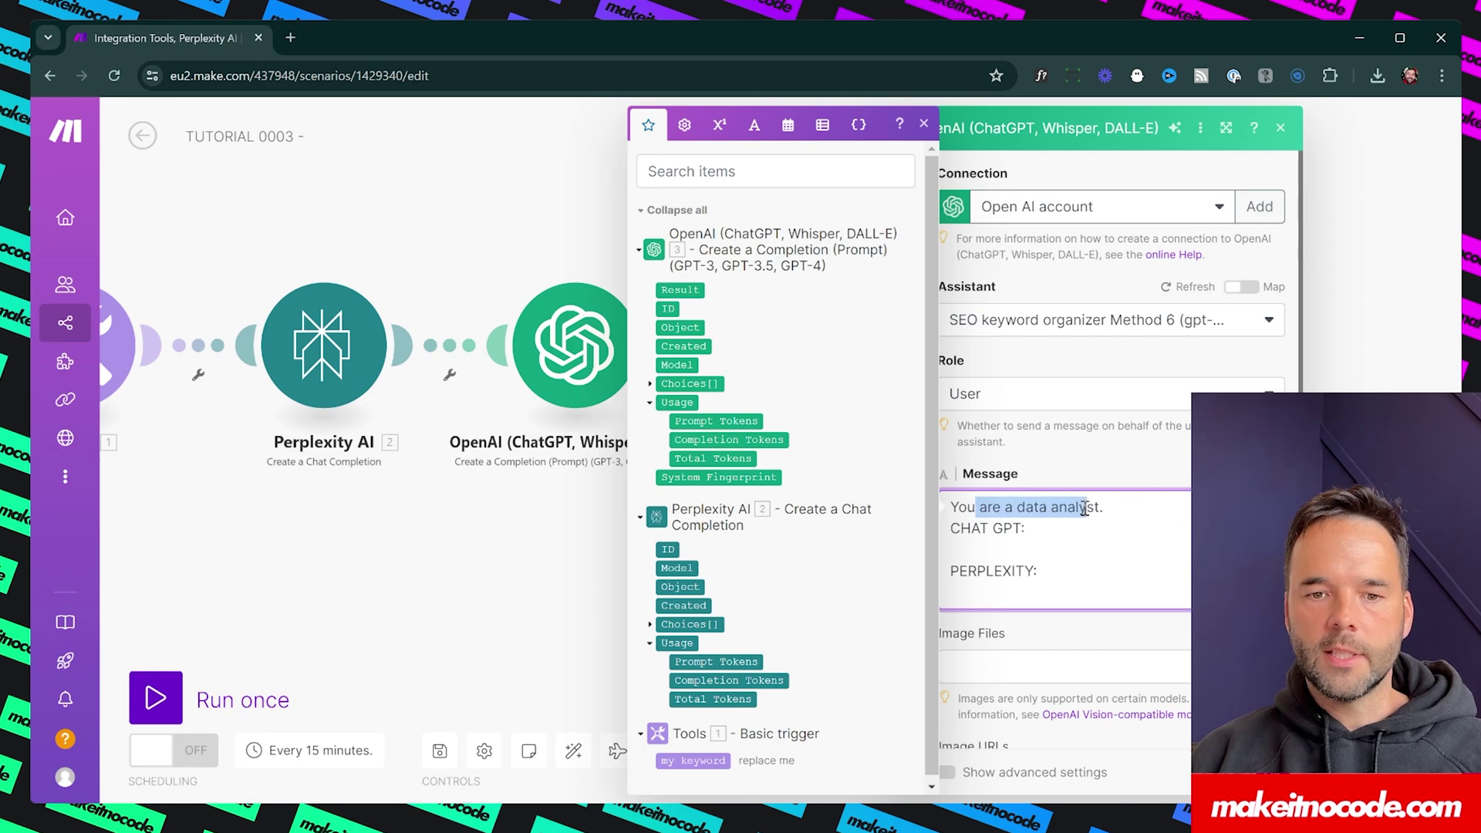
click(1123, 513)
Step: Map the OpenAI completion's Choices[] Message Content under the CHAT GPT: heading of the assistant message
click(967, 548)
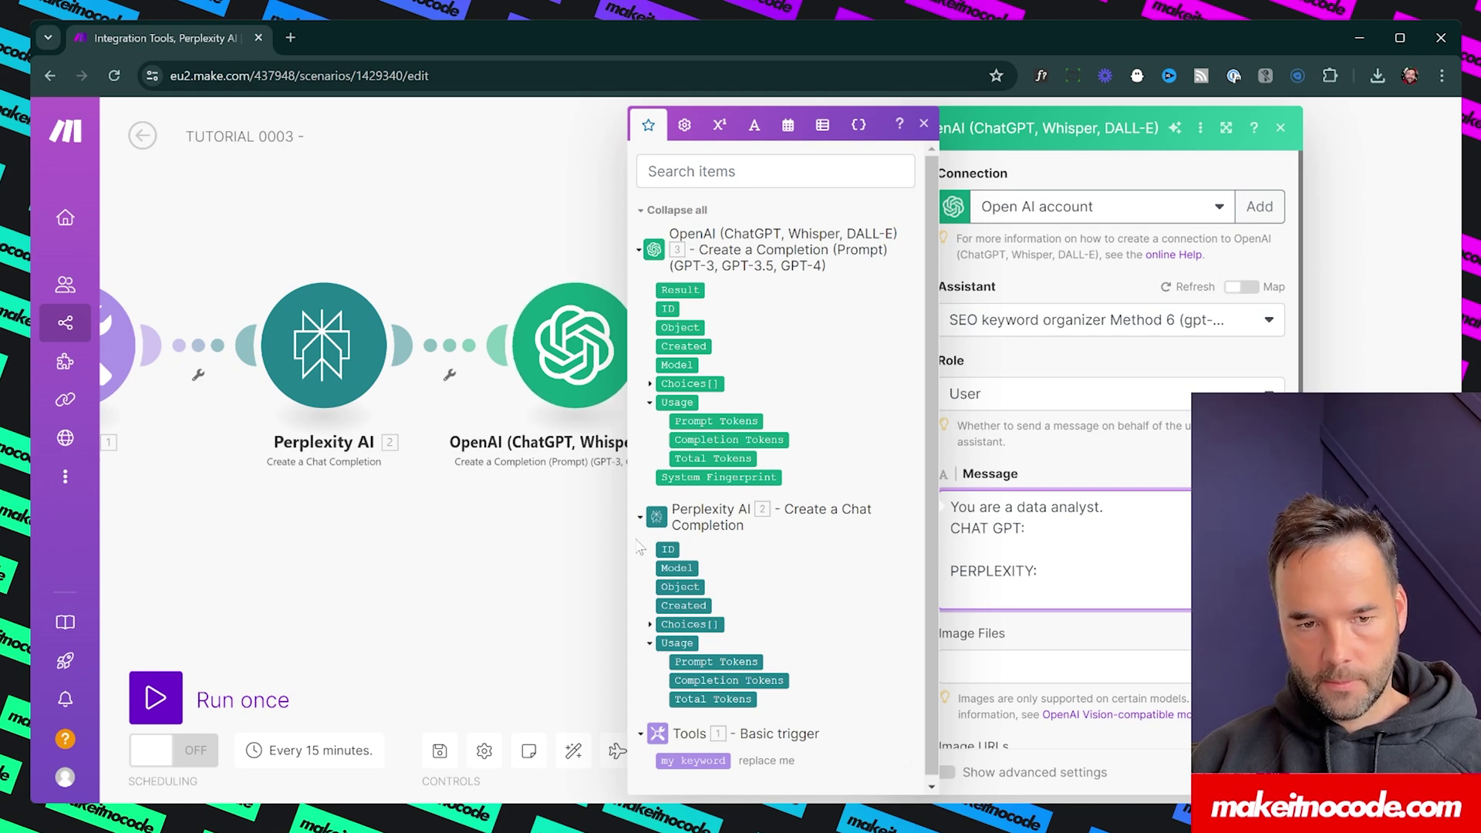
click(650, 402)
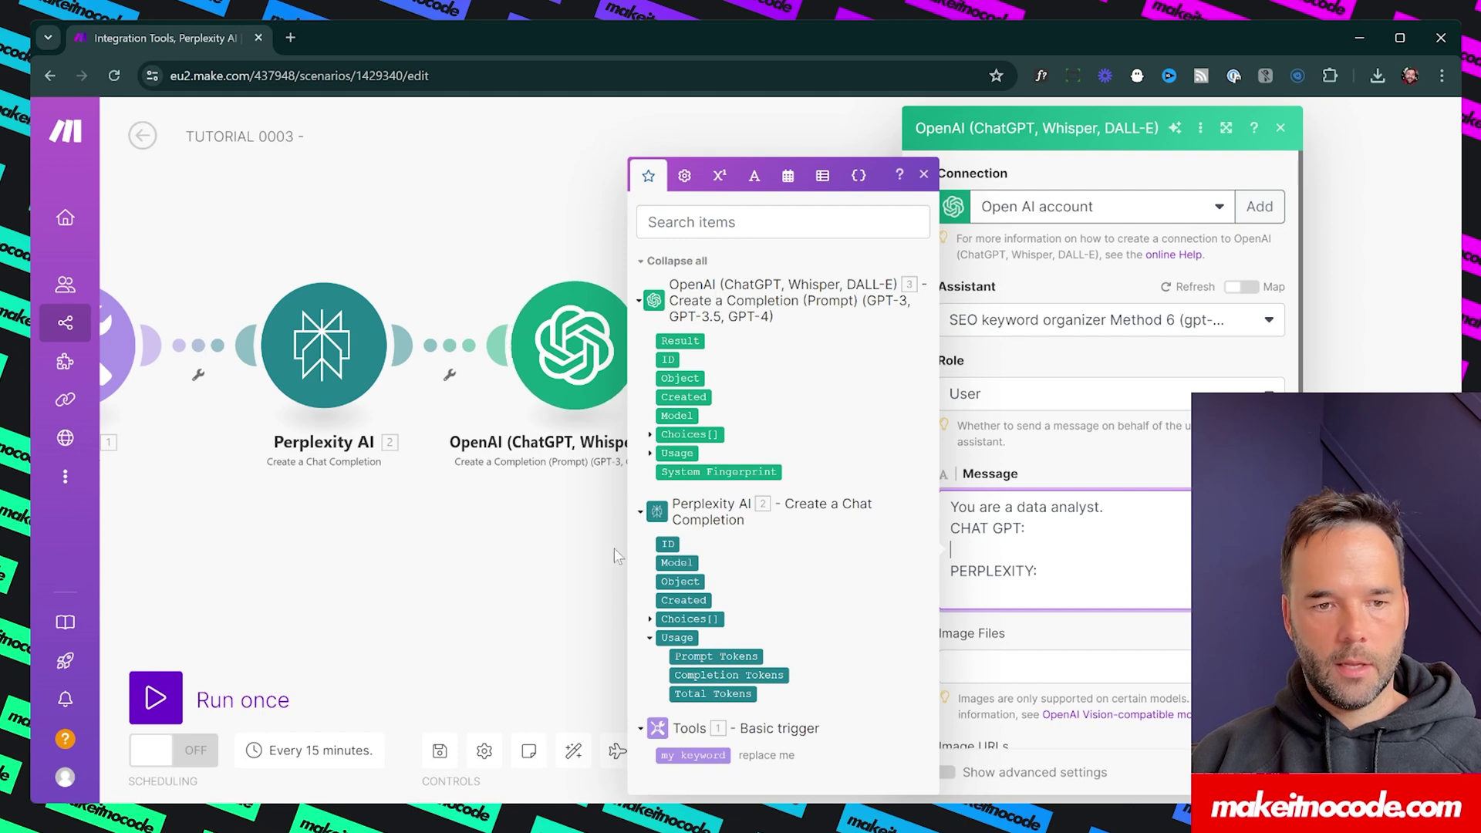
click(649, 637)
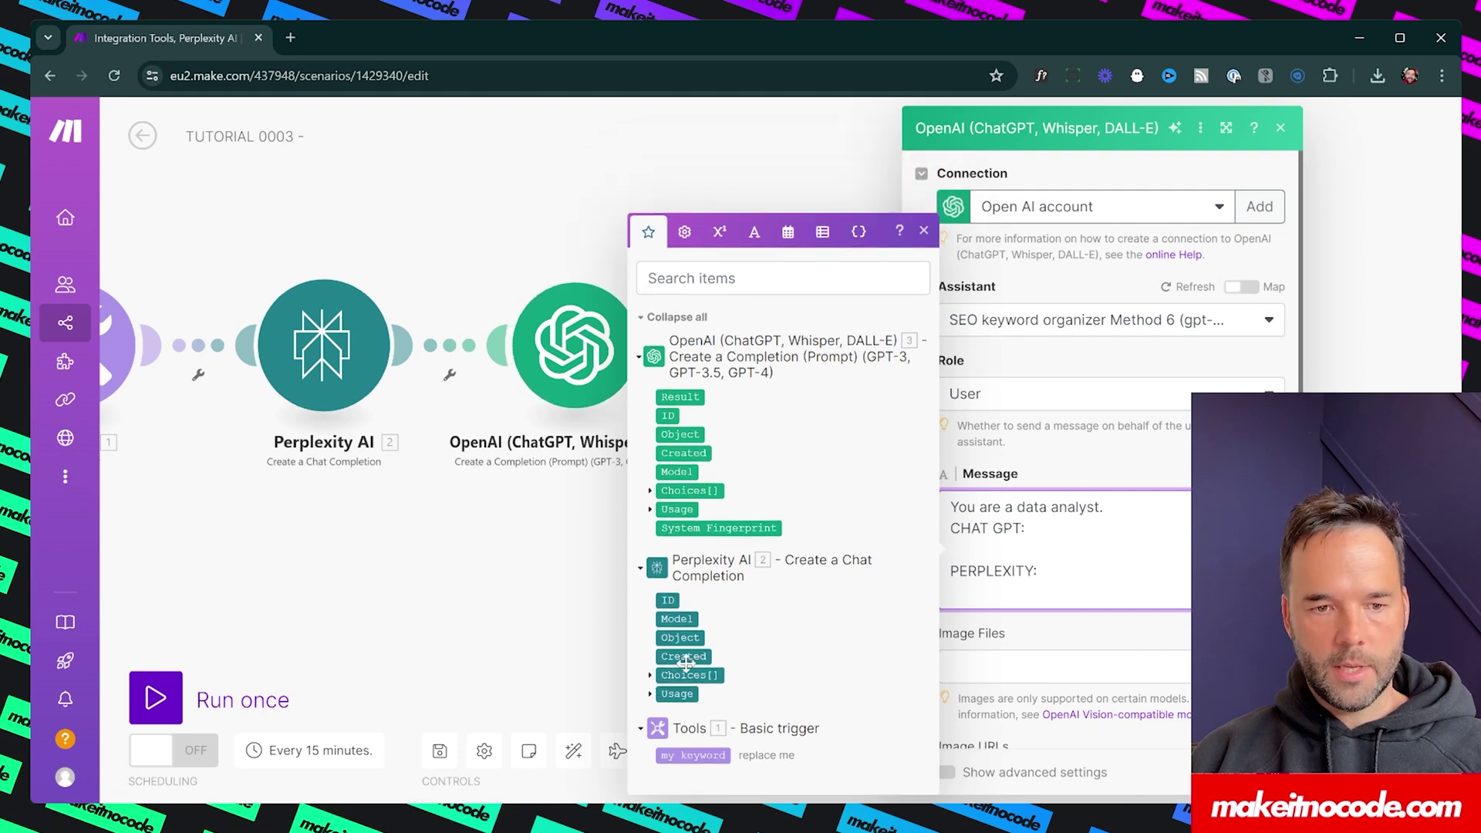
click(652, 494)
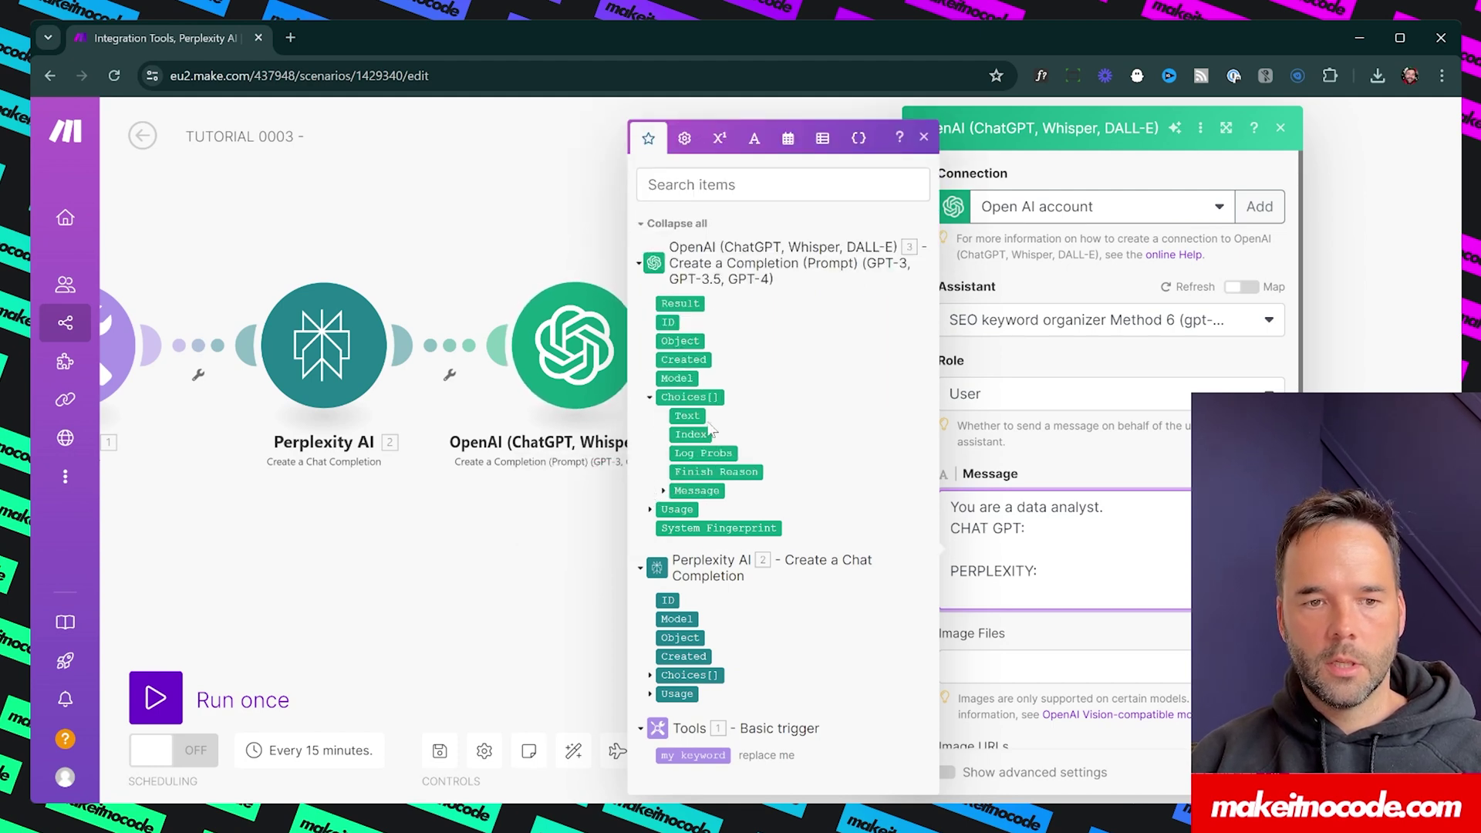
click(665, 495)
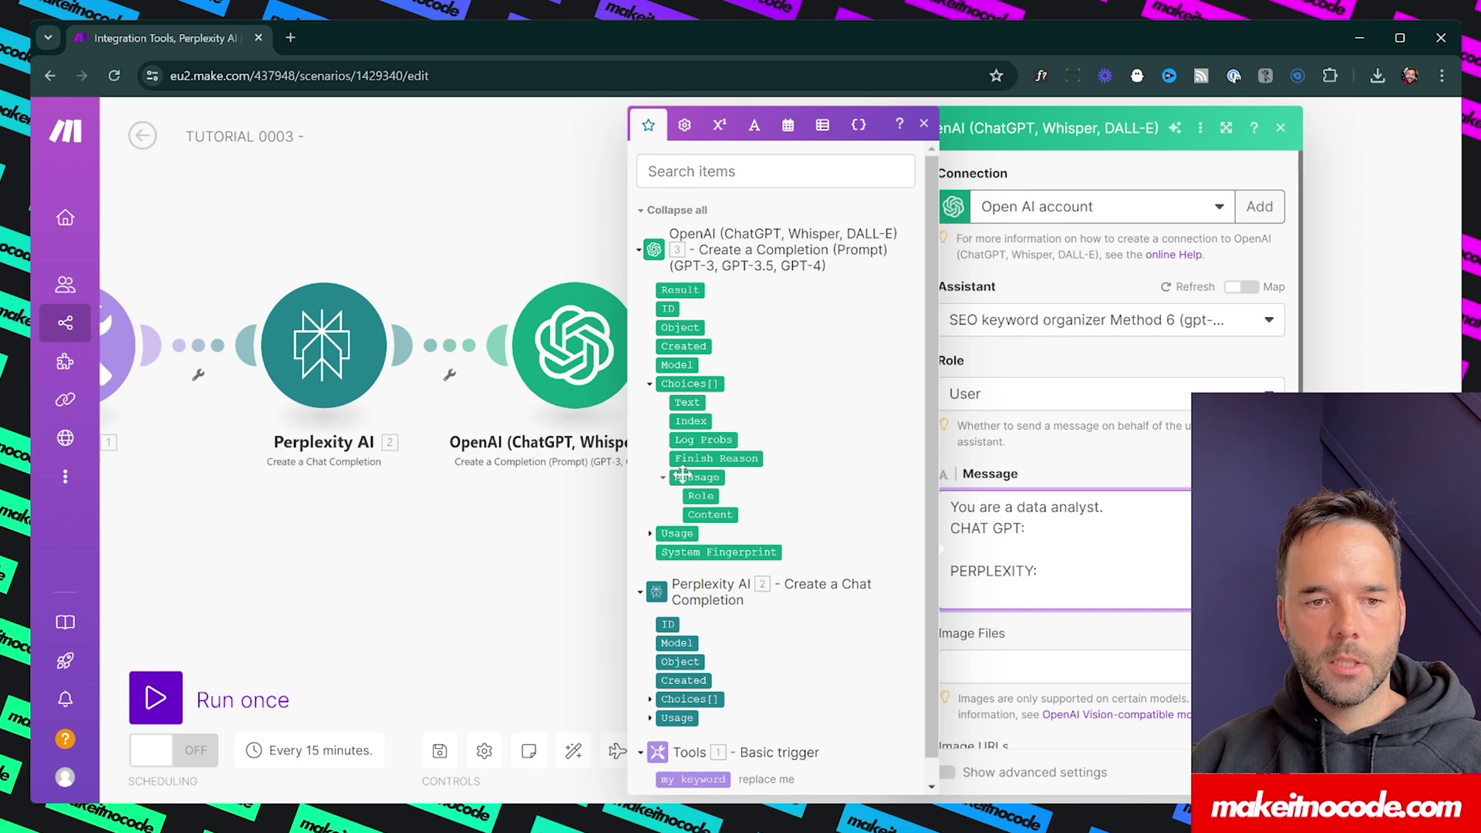
click(710, 514)
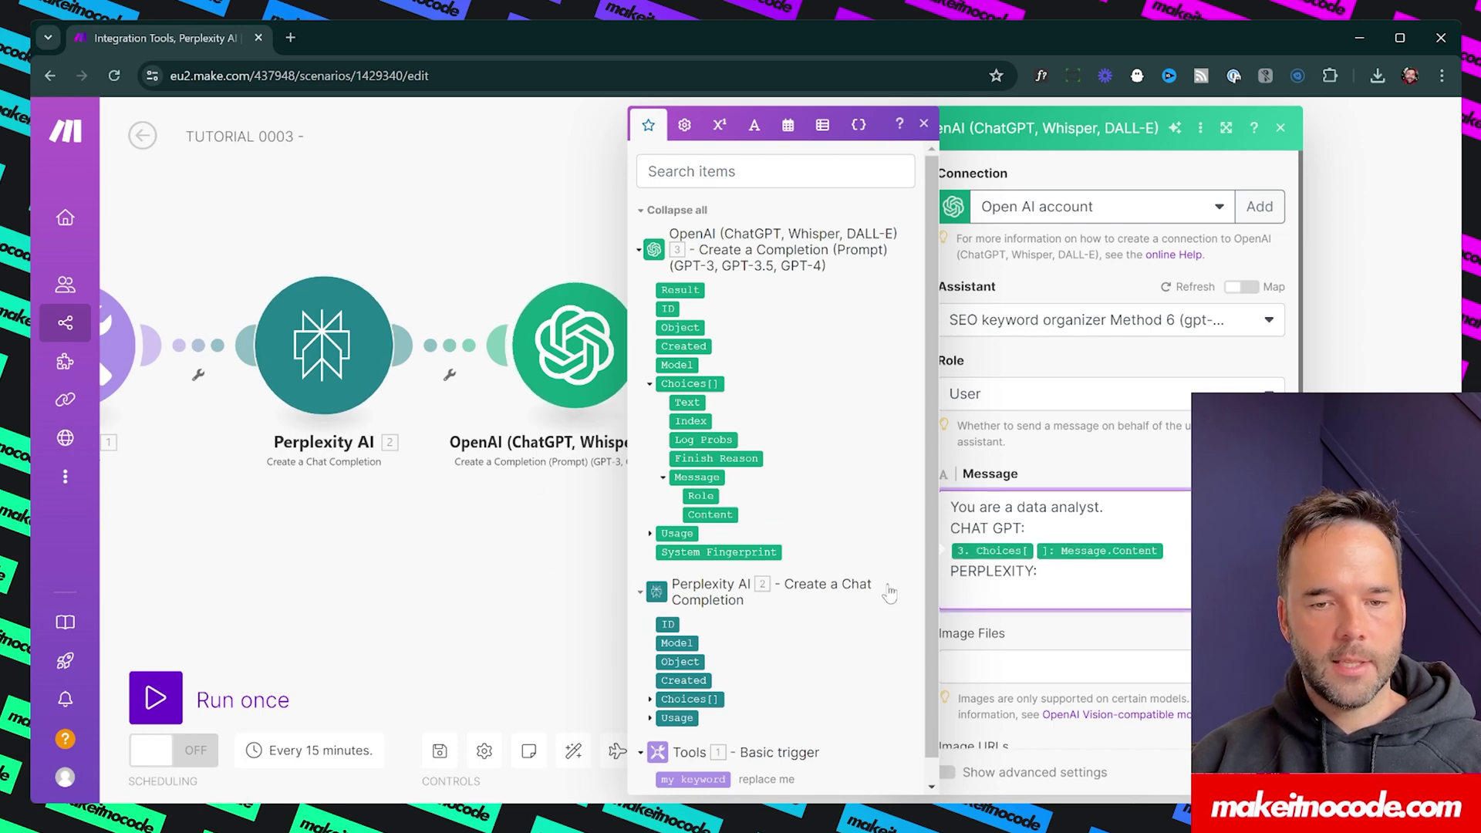
Step: Map the Perplexity AI module's Choices[] Message Content under the PERPLEXITY: heading of the assistant message
scroll(694, 586, down, 1)
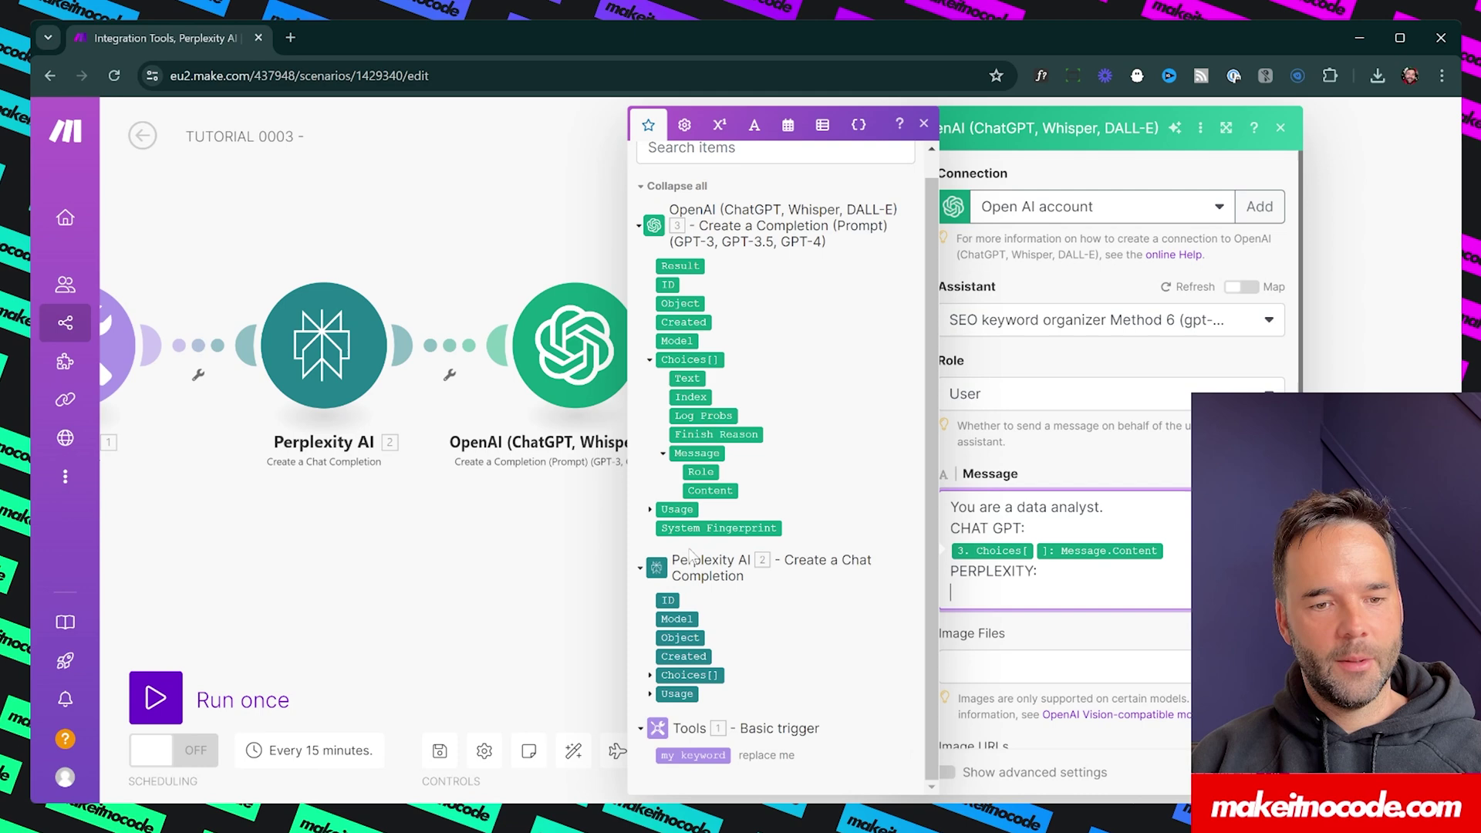
click(652, 676)
scroll(668, 658, down, 1)
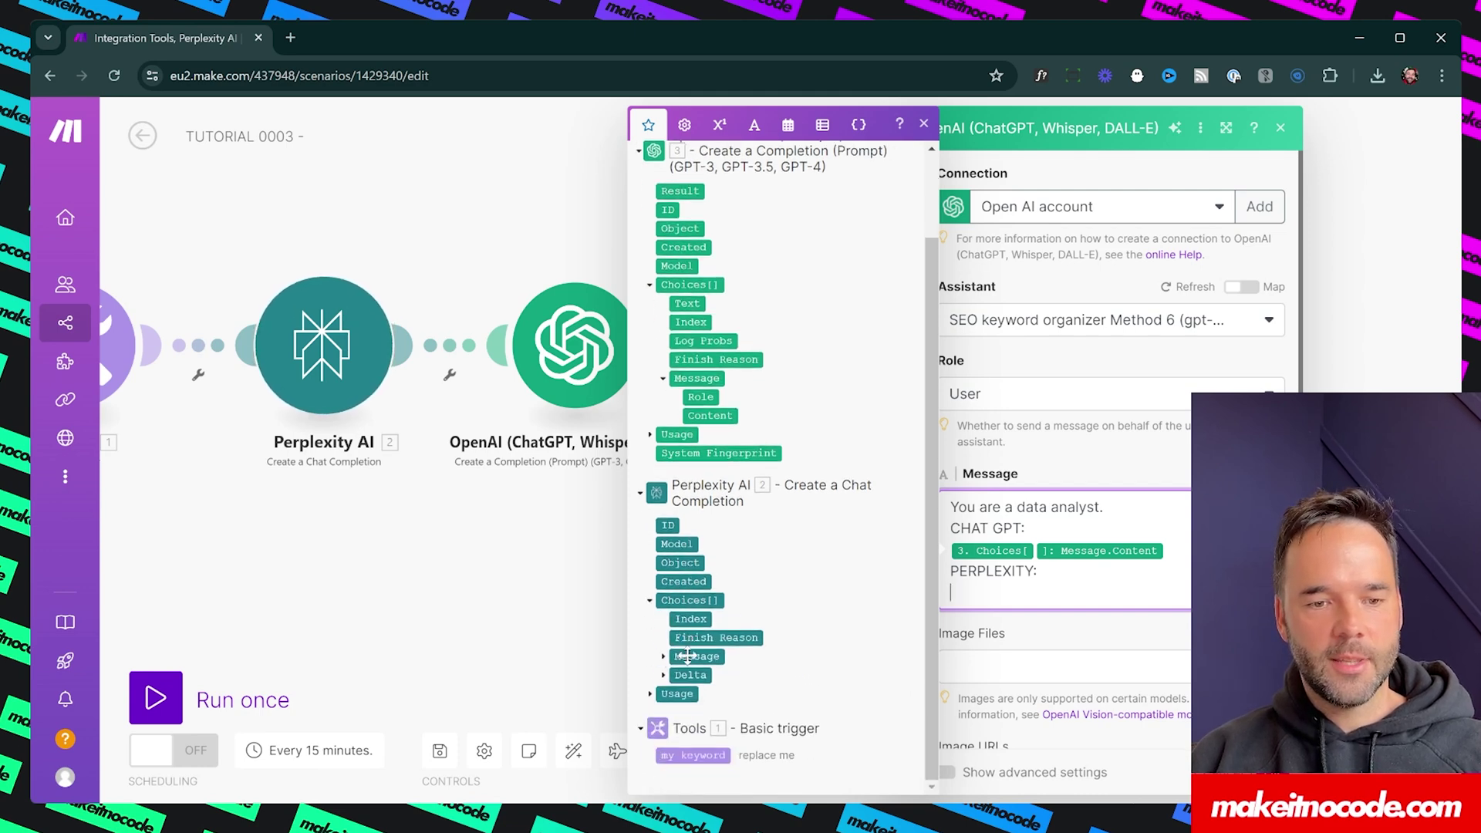
click(663, 659)
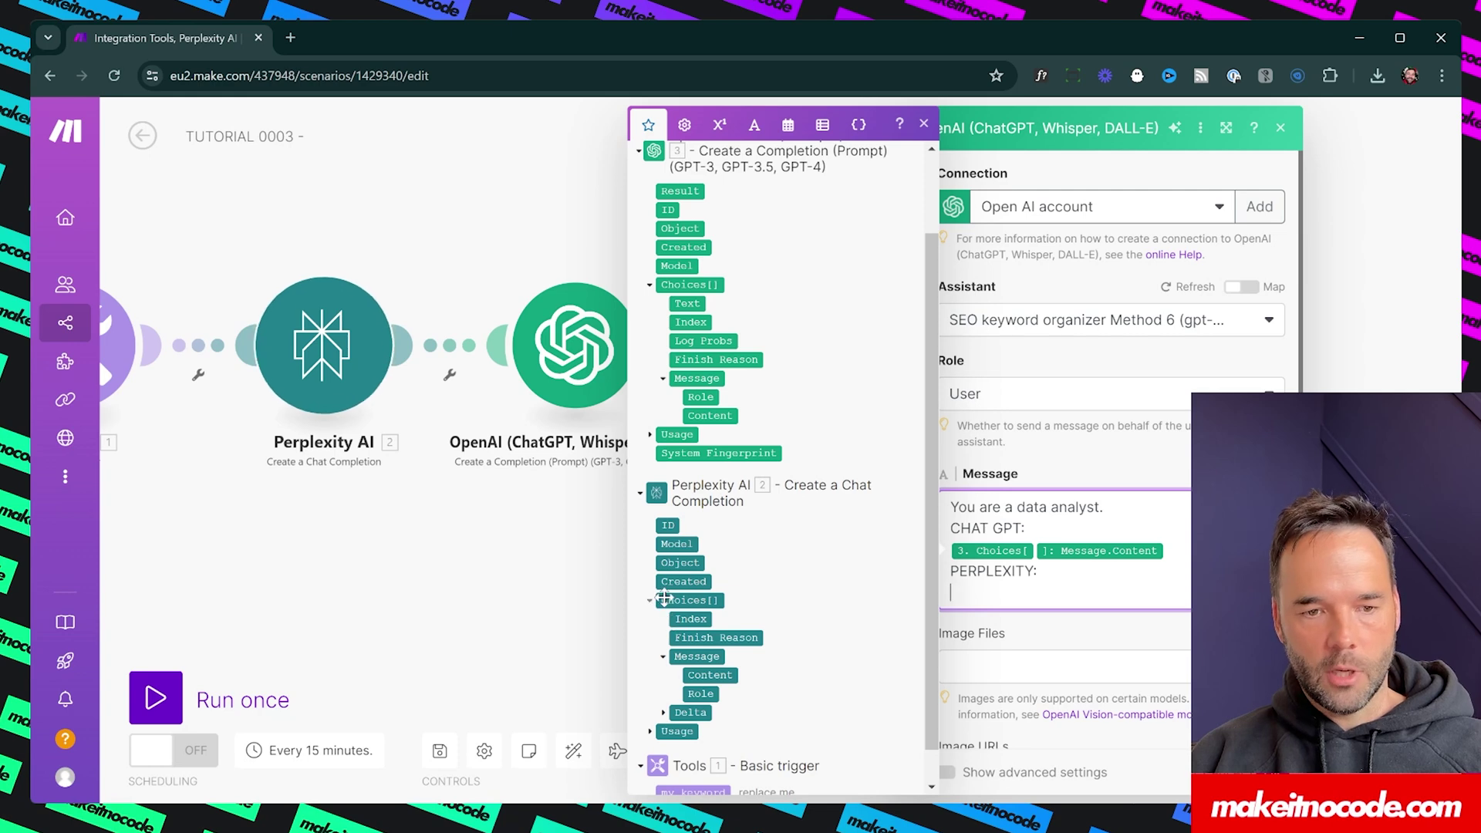
click(713, 674)
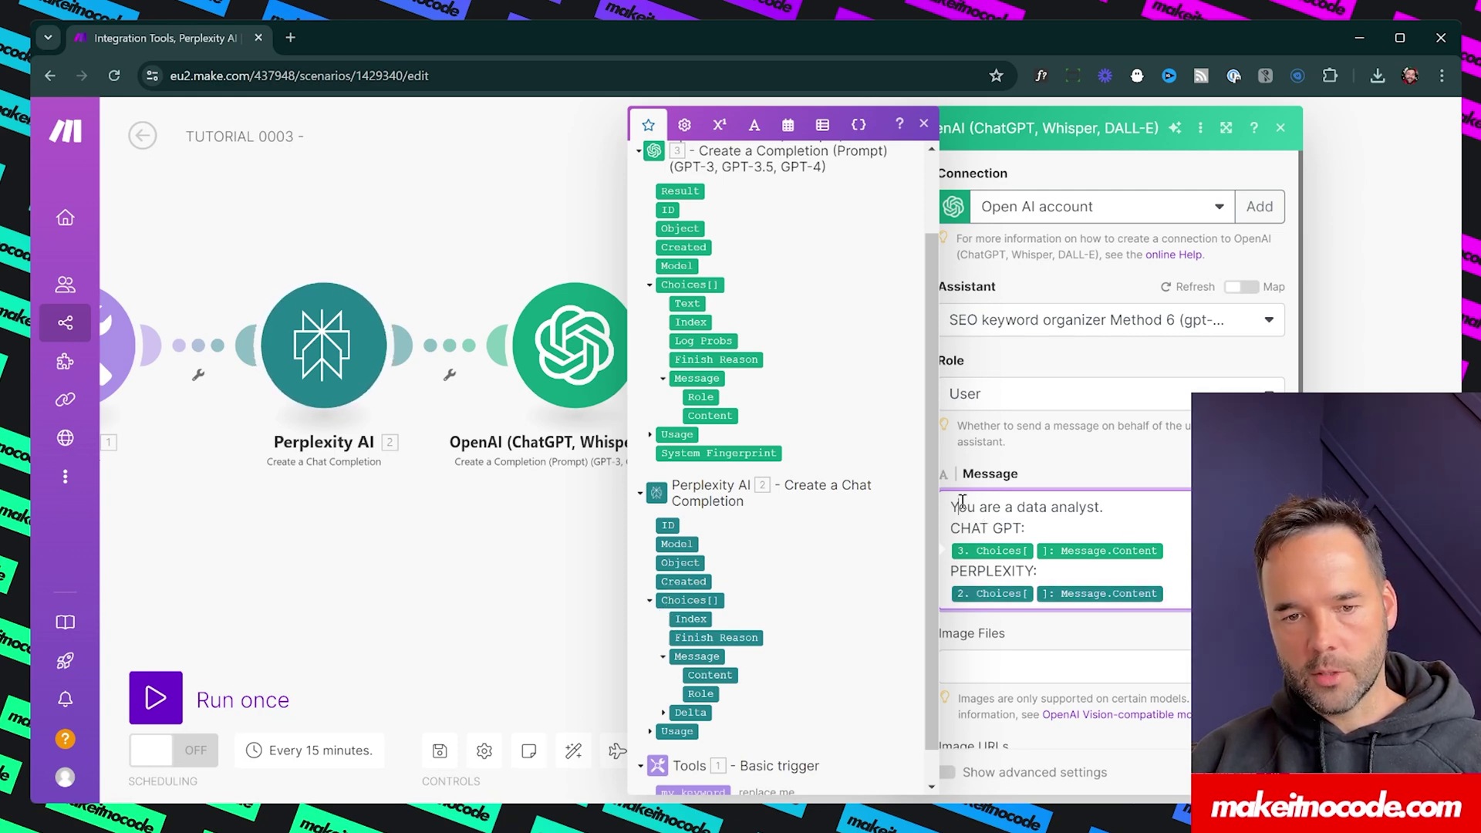
Step: Review the assistant message and save the Message an Assistant module's settings
drag(962, 502, 1108, 502)
drag(957, 528, 1028, 524)
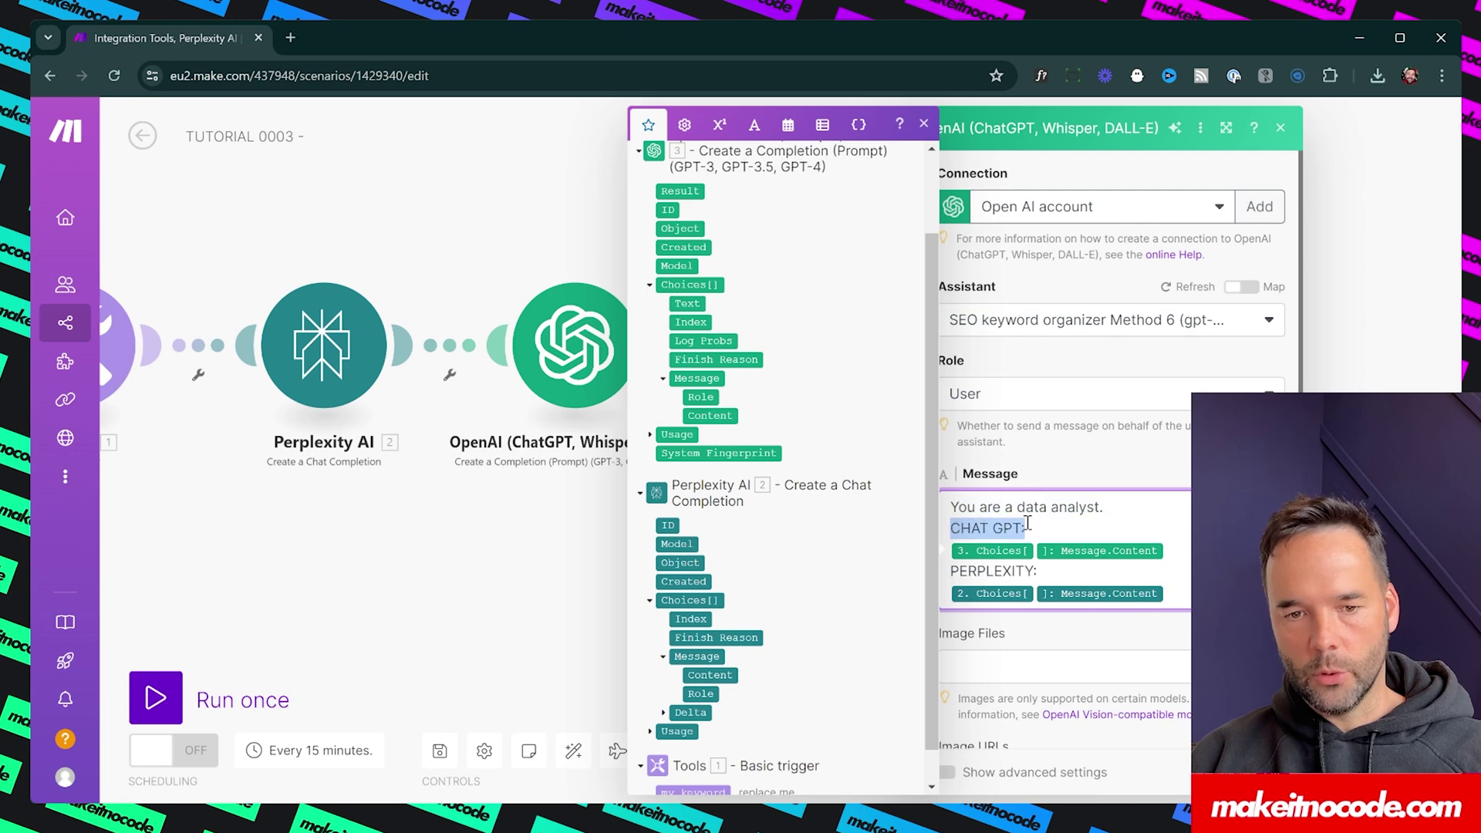
drag(960, 573, 1037, 572)
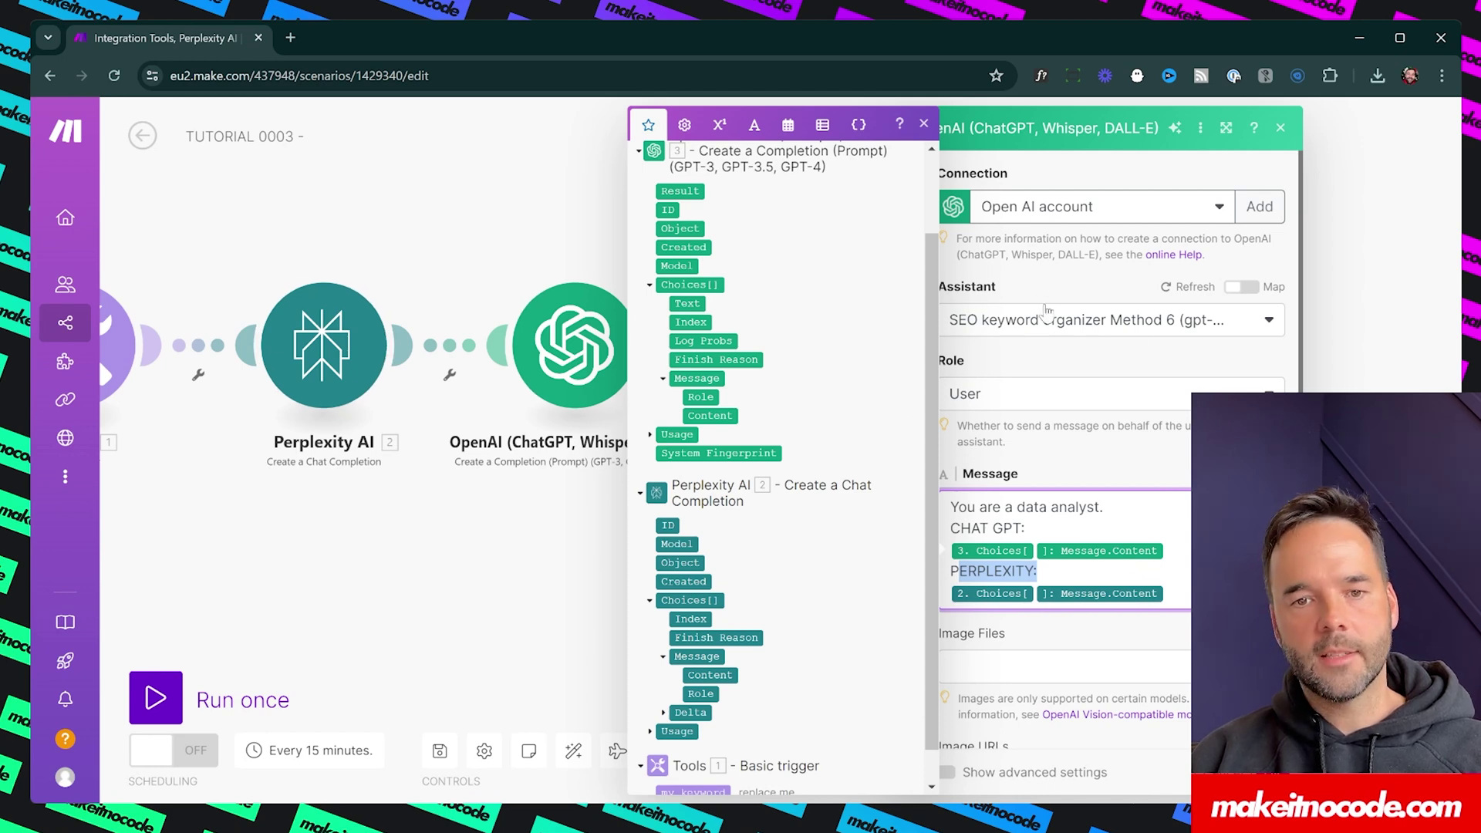
click(1023, 747)
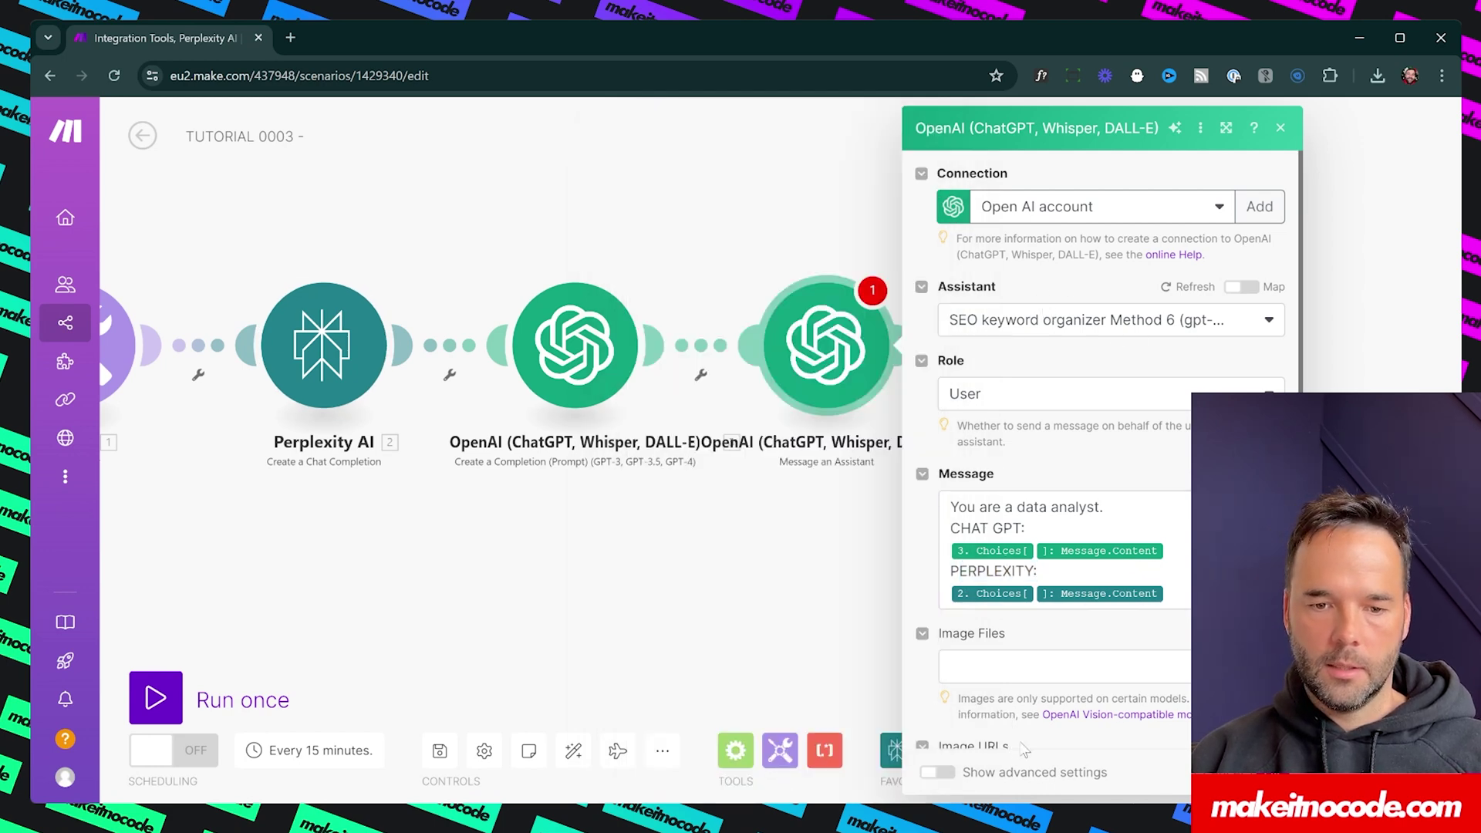
click(1260, 772)
drag(894, 578, 990, 574)
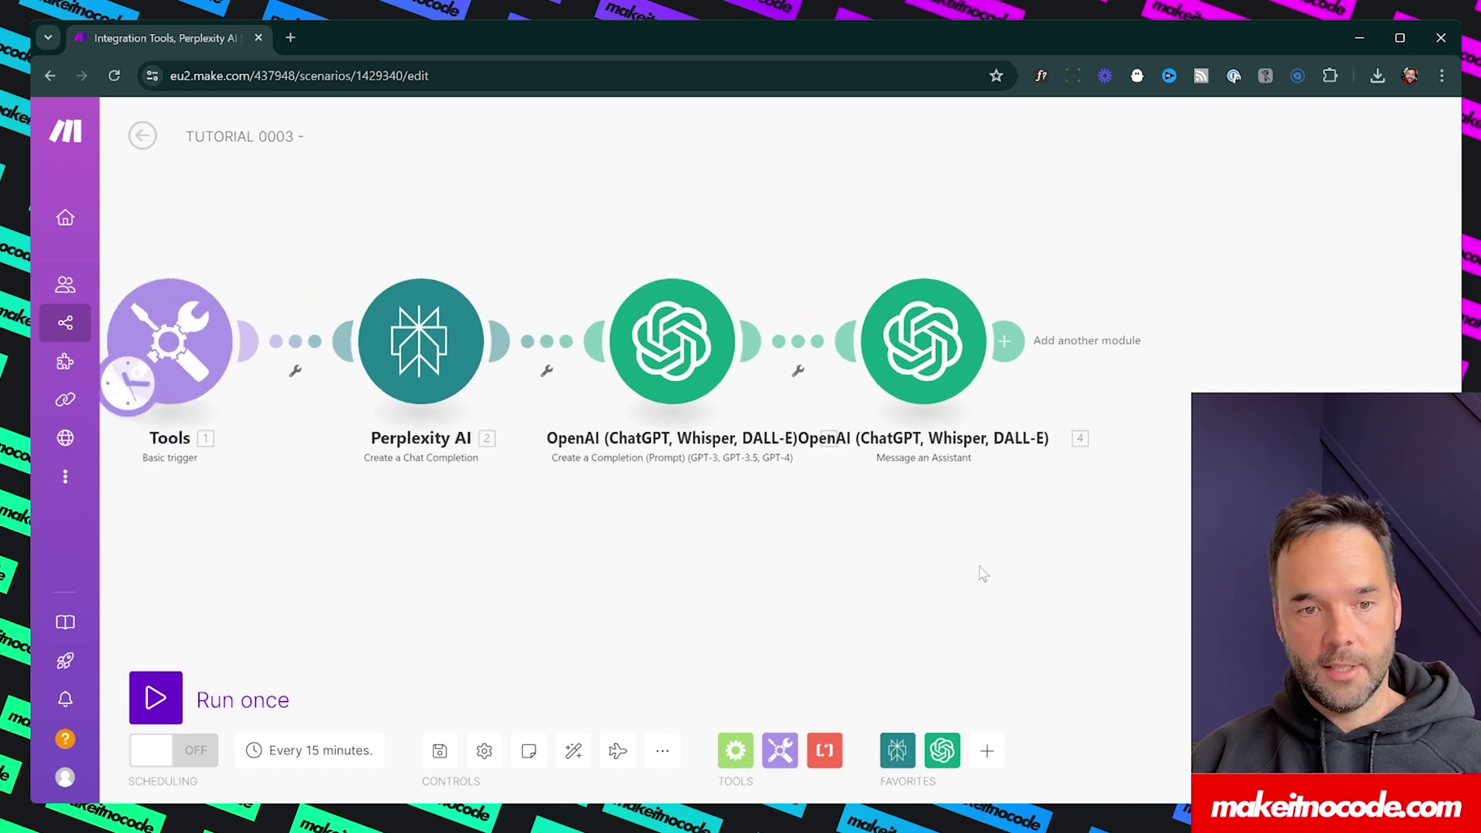
Step: Reposition the Message an Assistant module slightly higher and rename it "Assistant Organiser"
drag(940, 347, 949, 270)
right_click(933, 320)
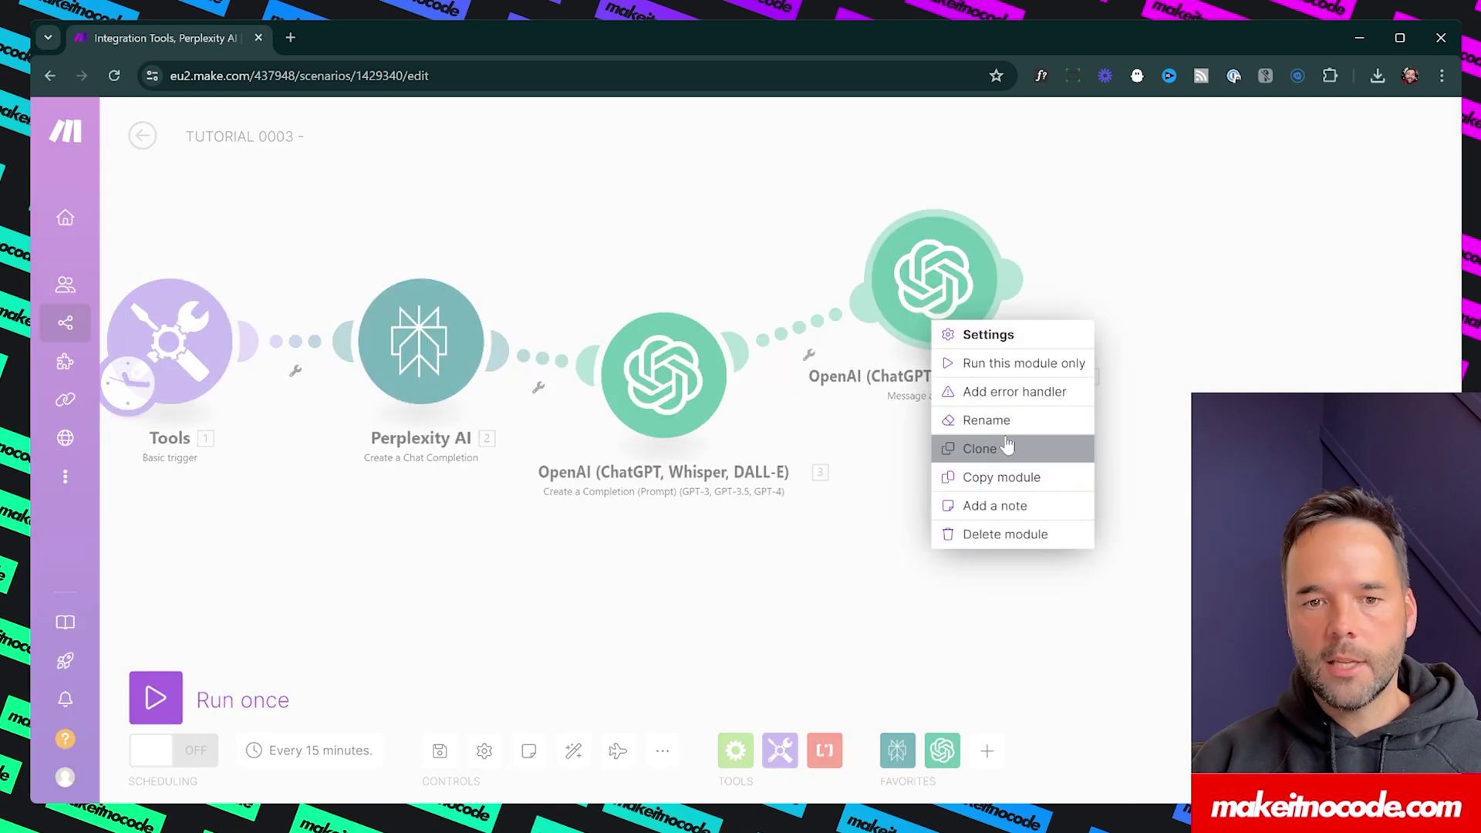
click(991, 421)
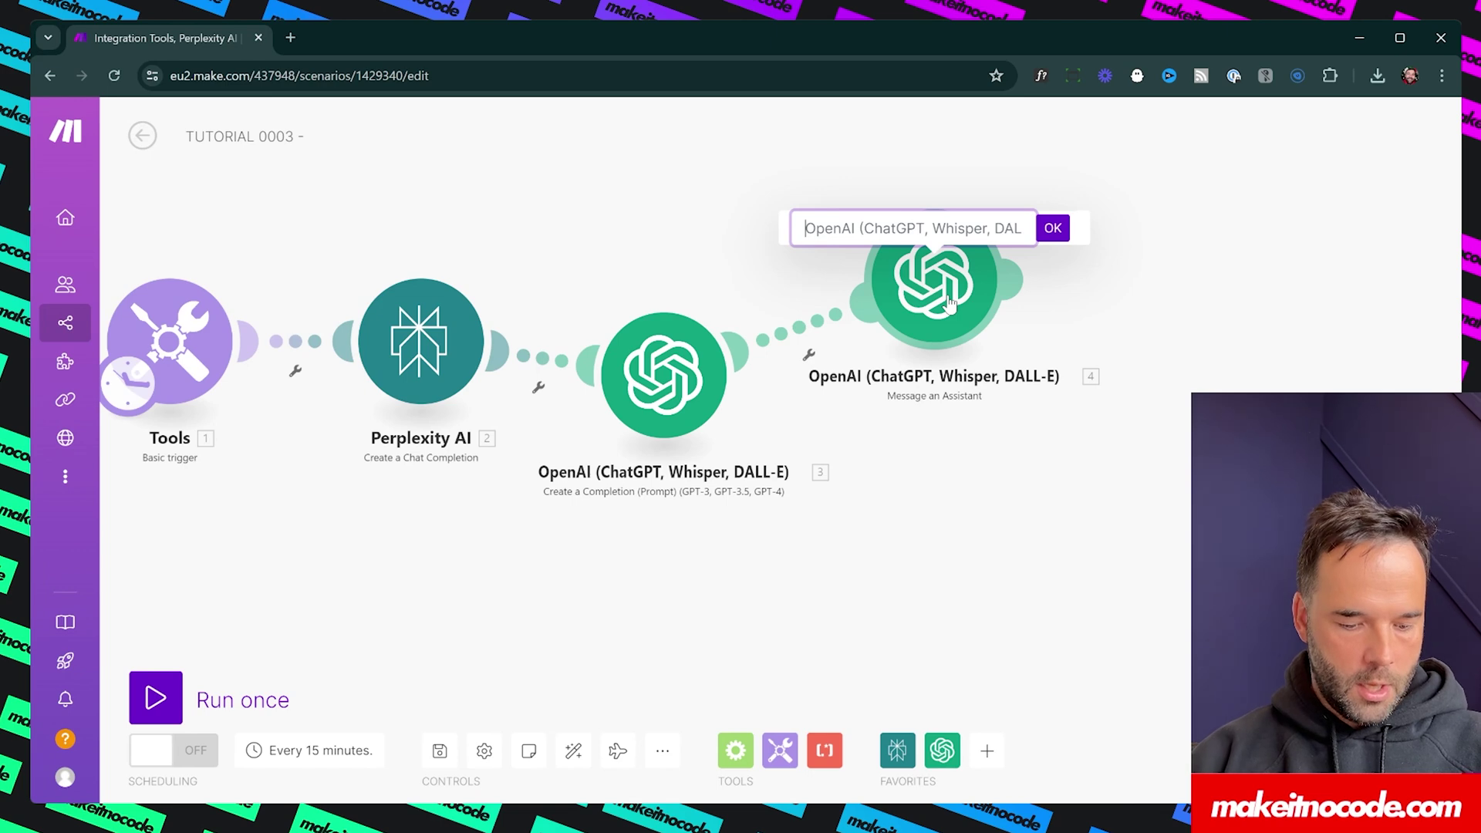
key(ctrl+a)
text(Assi)
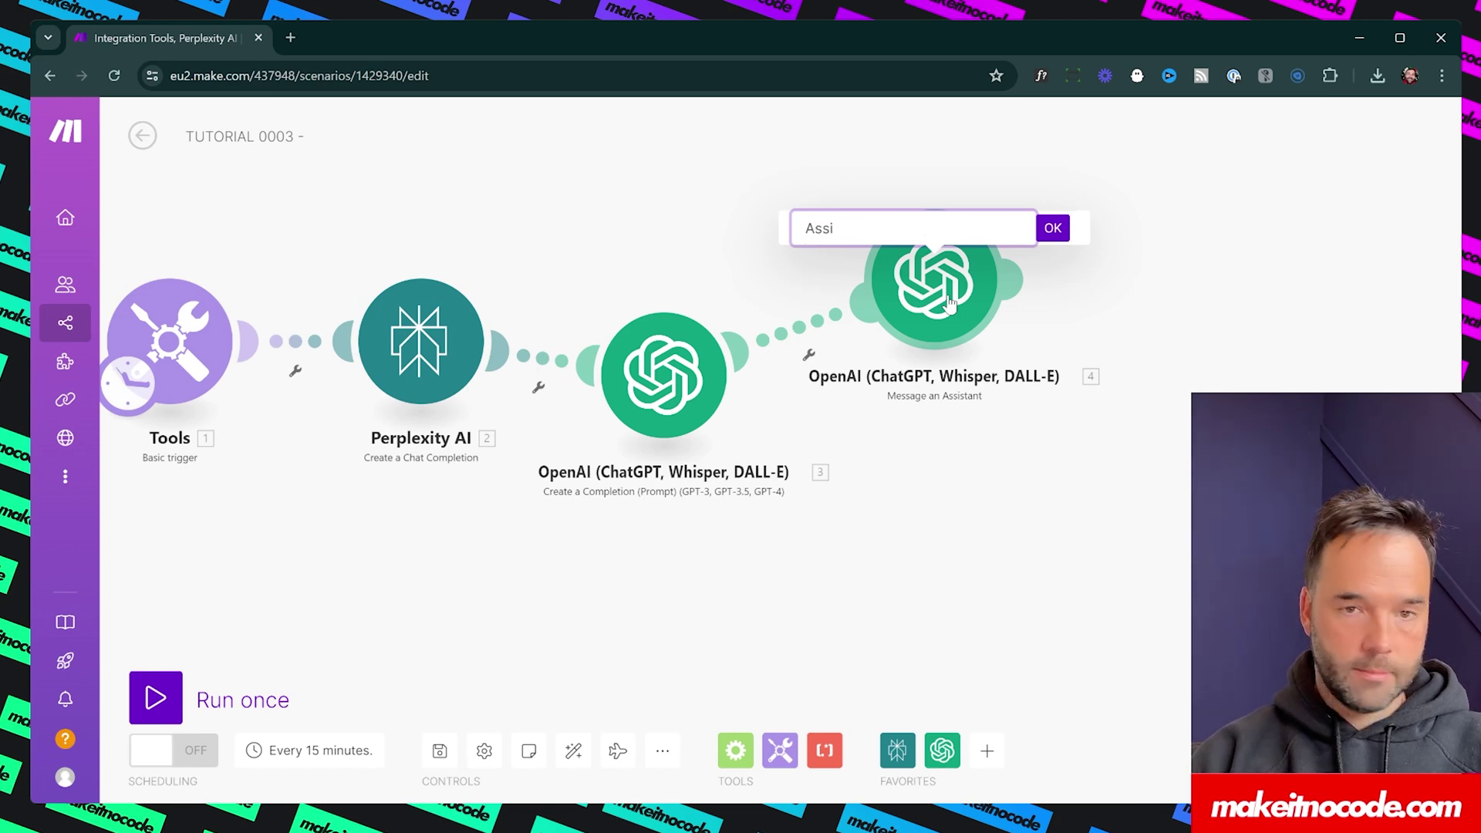
text(stant )
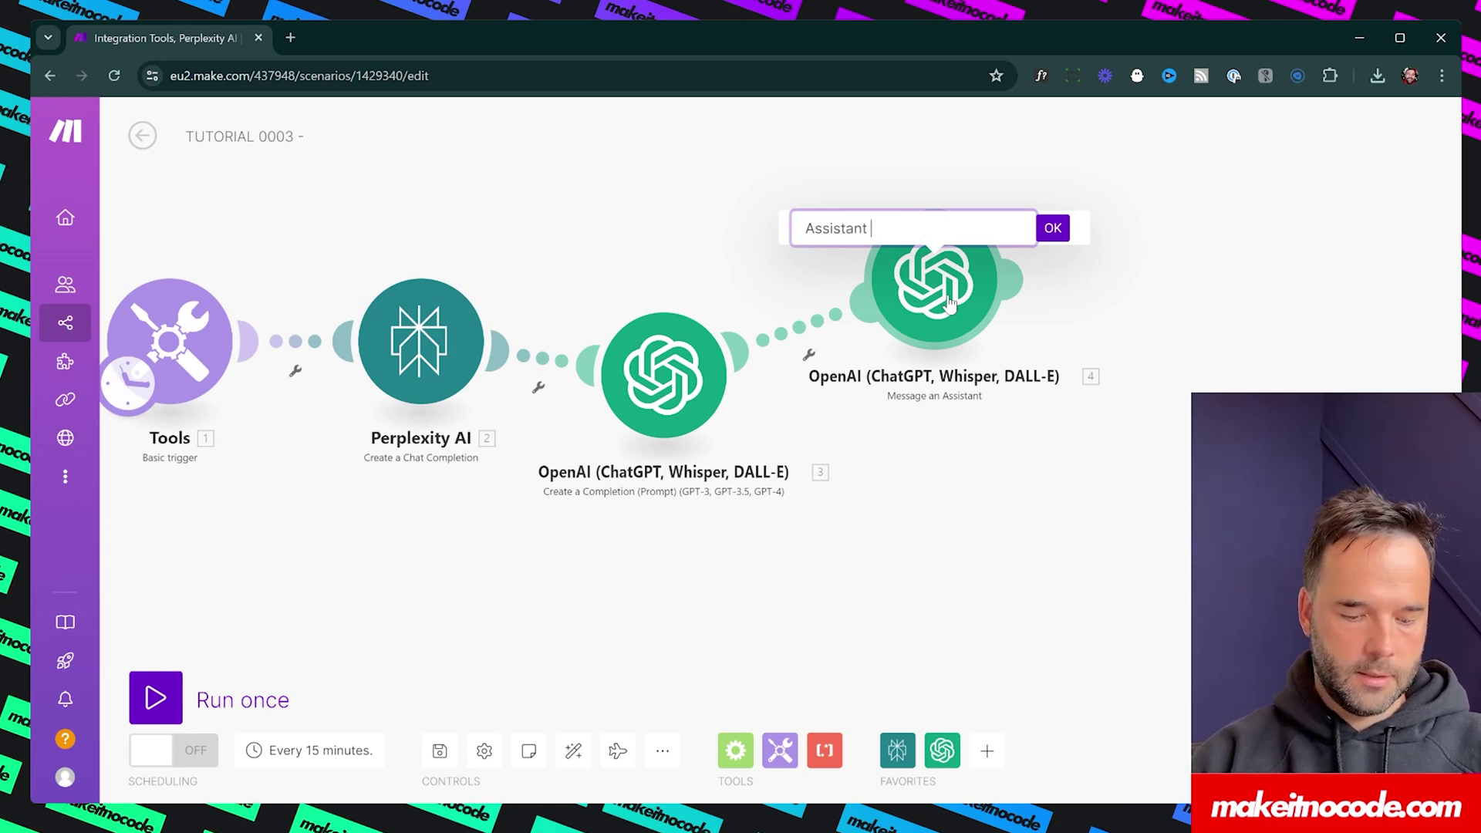
text(Orag)
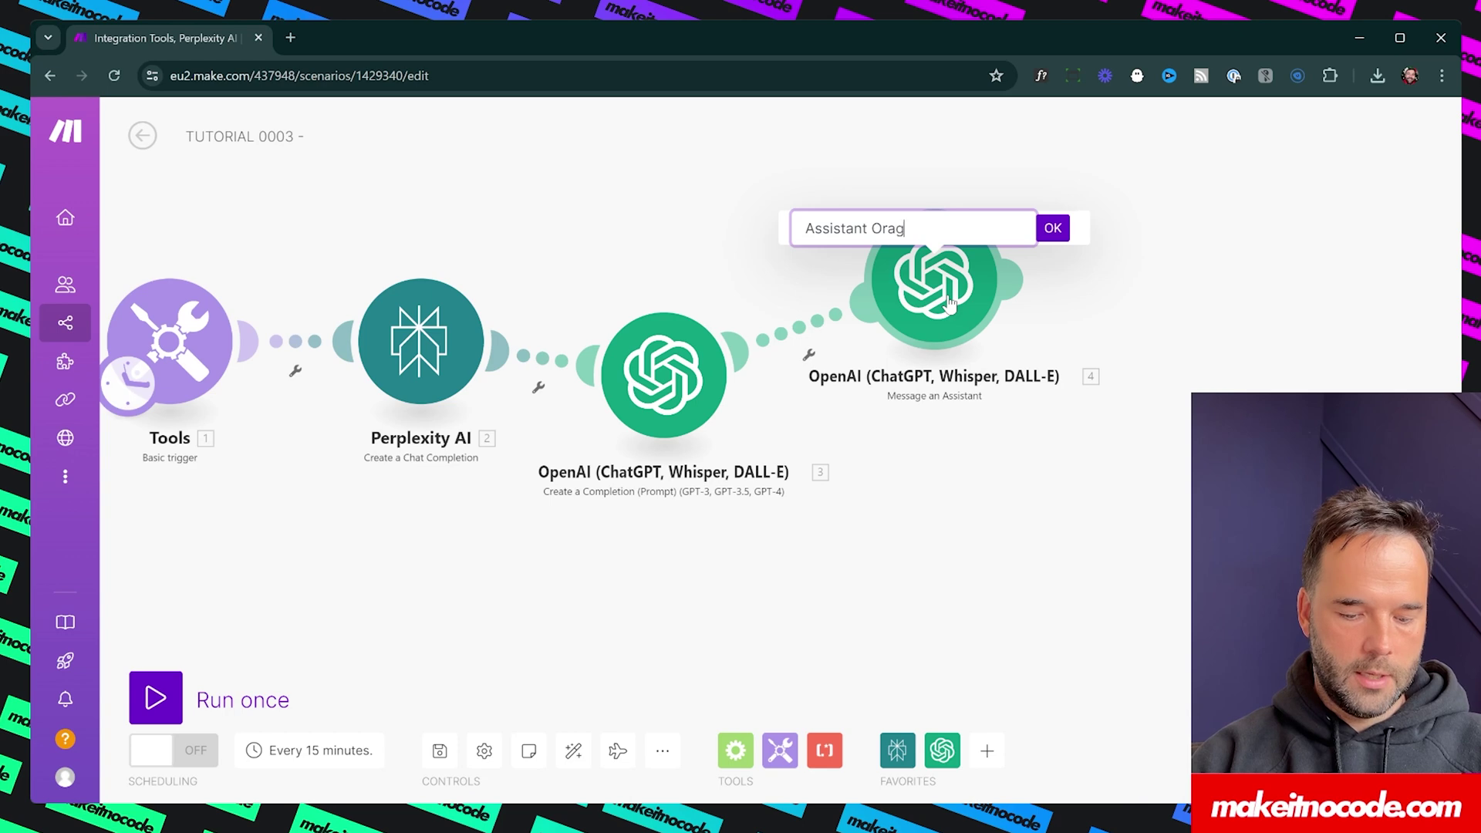
key(BackSpace)
key(BackSpace)
text(ganiser)
key(Return)
Step: Rename the OpenAI completion module and the Perplexity AI module as "5 keywords"
right_click(692, 388)
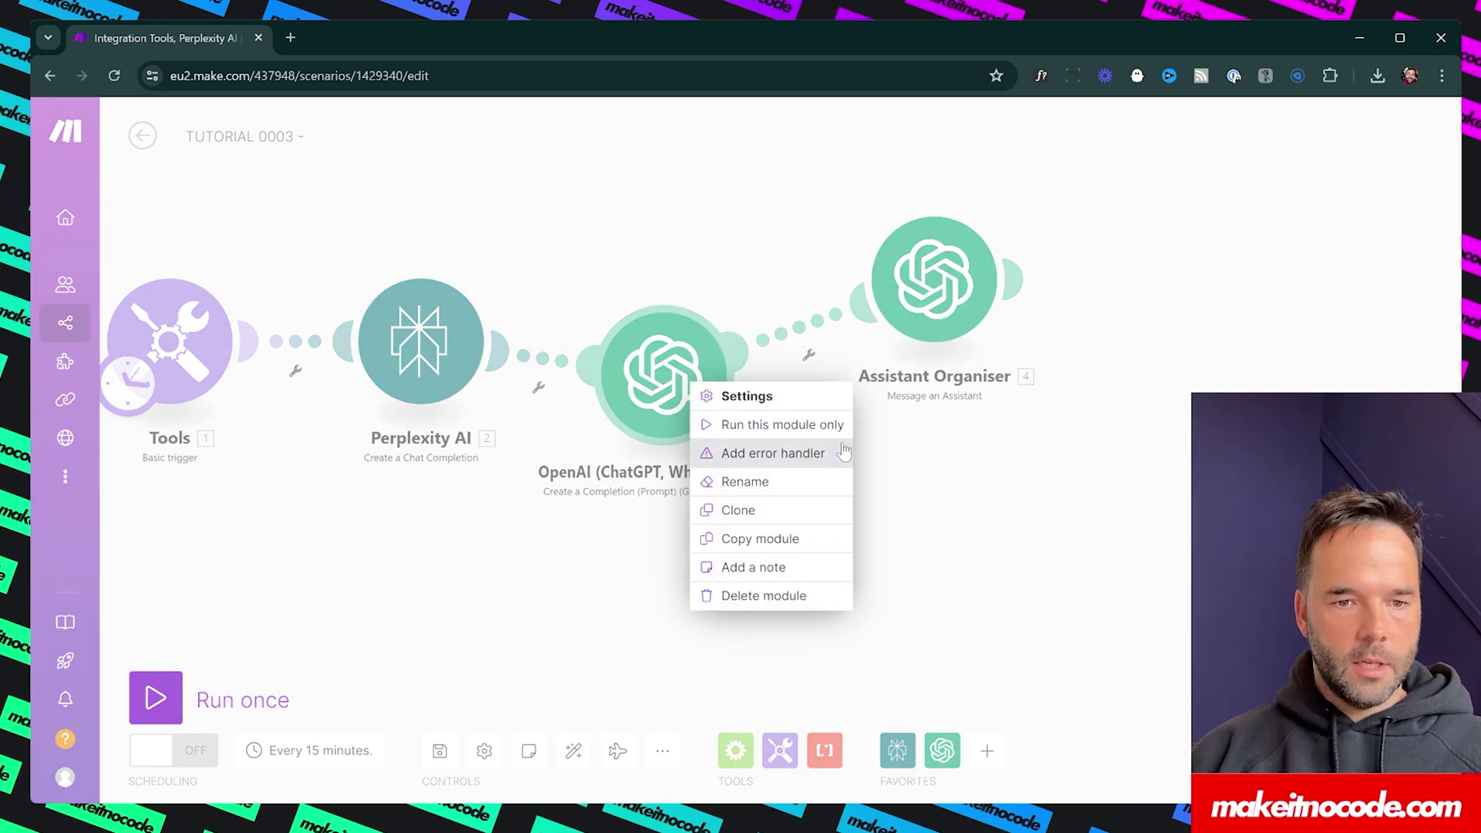
click(771, 481)
text(5 keyword)
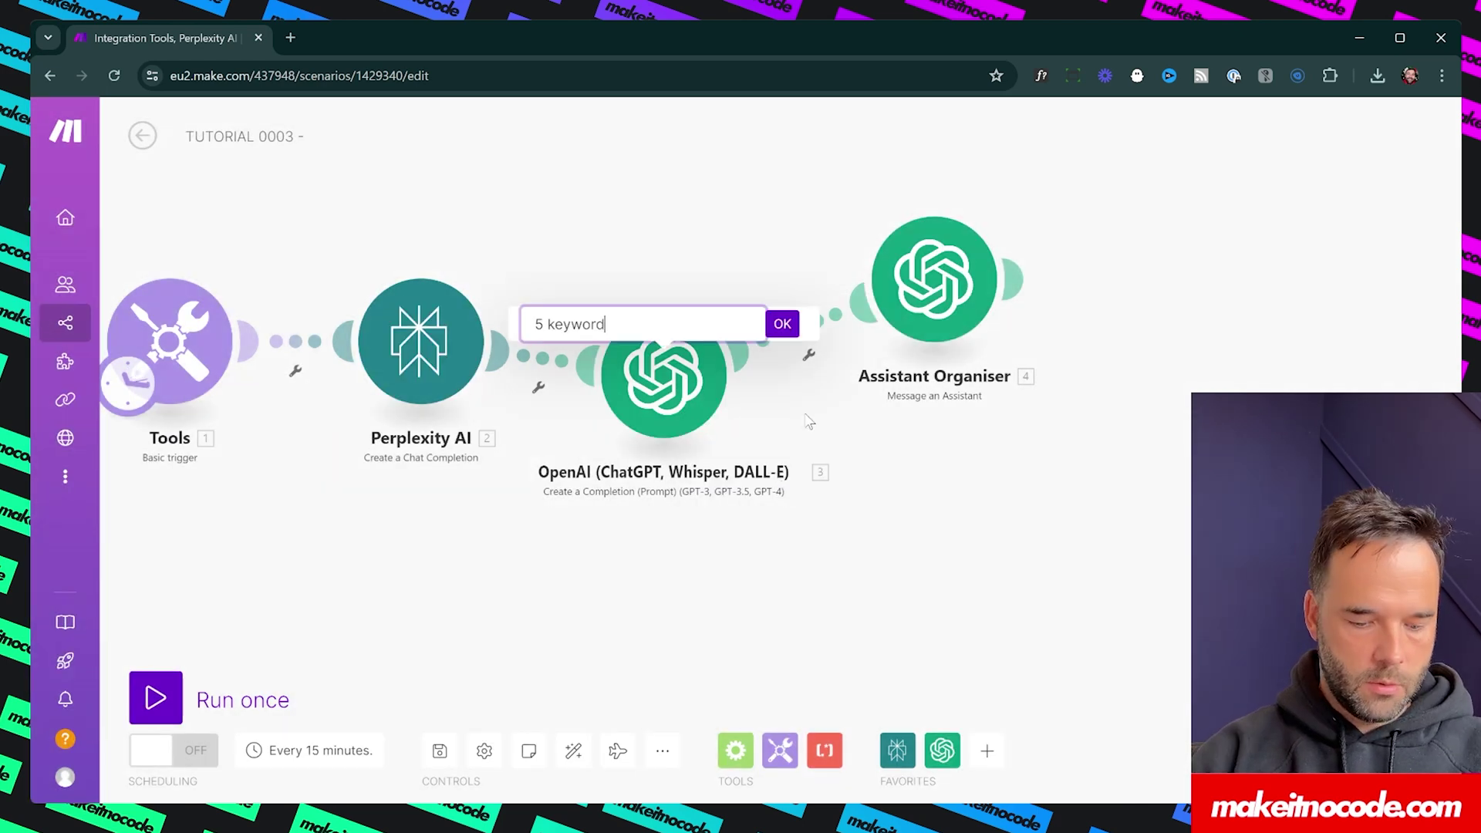
text(s)
key(Return)
Step: Auto-align the scenario's modules and save the scenario
click(573, 750)
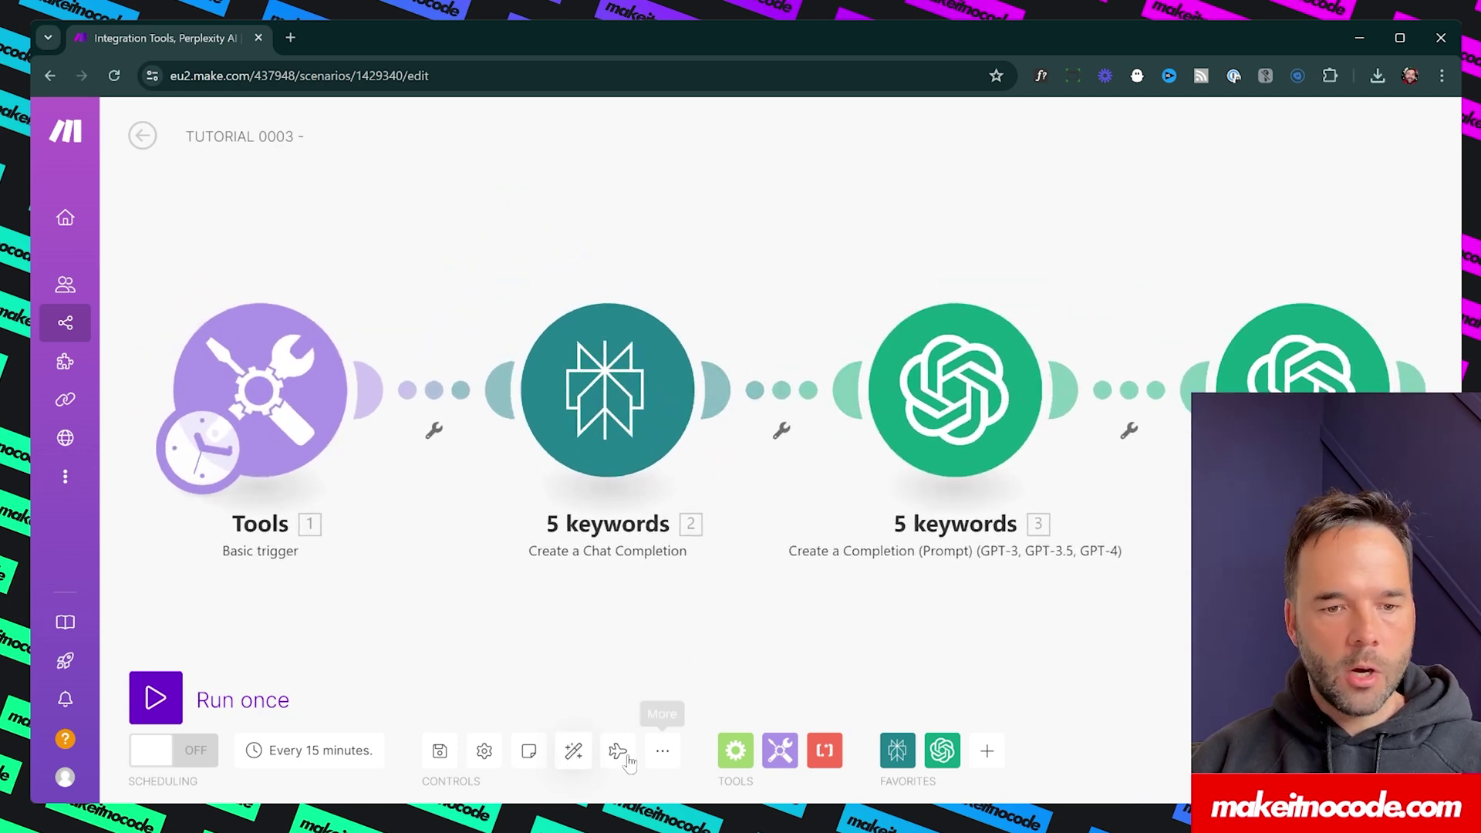
click(438, 752)
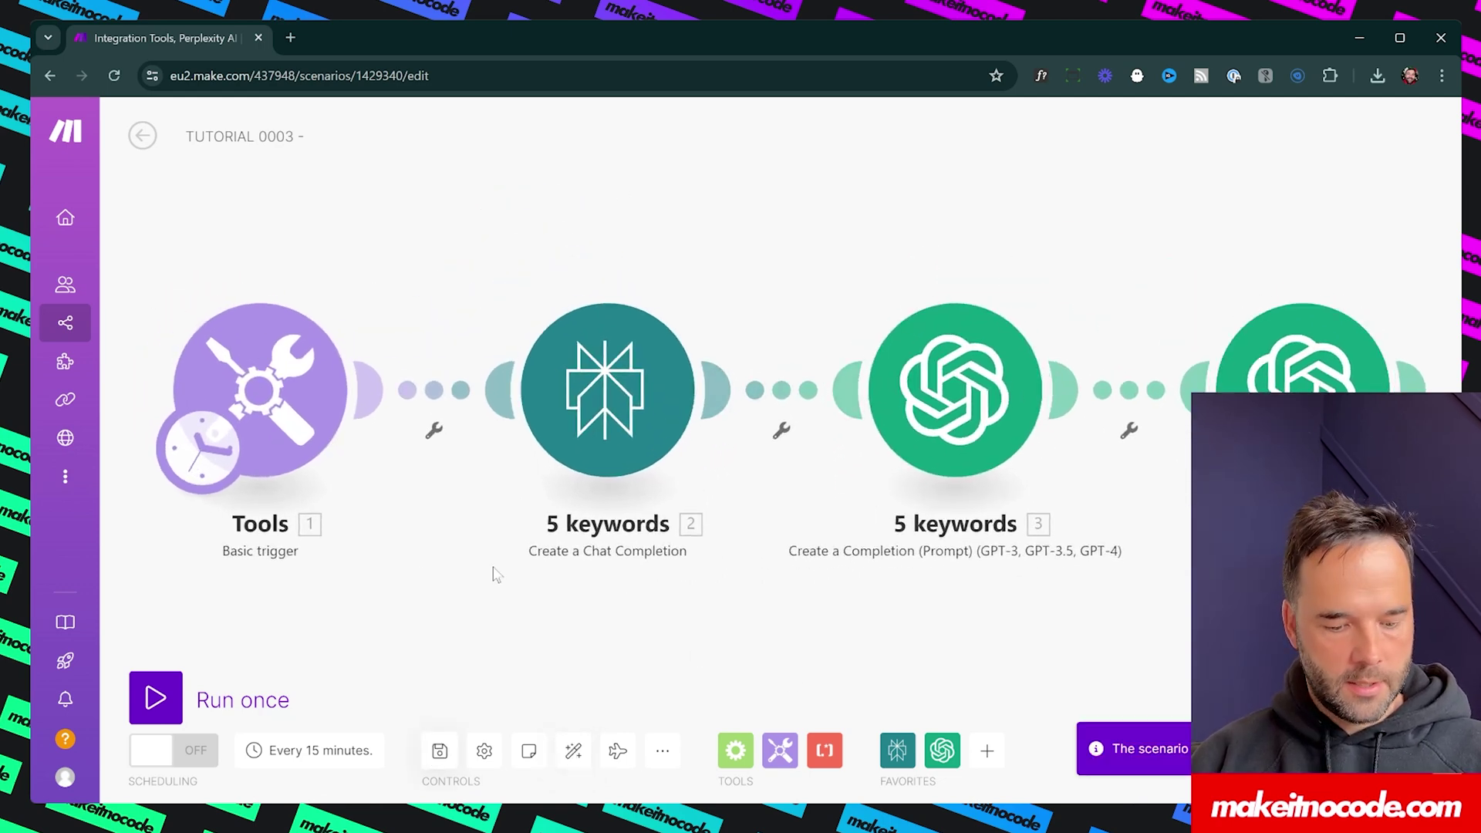
drag(456, 614, 399, 499)
scroll(584, 629, down, 2)
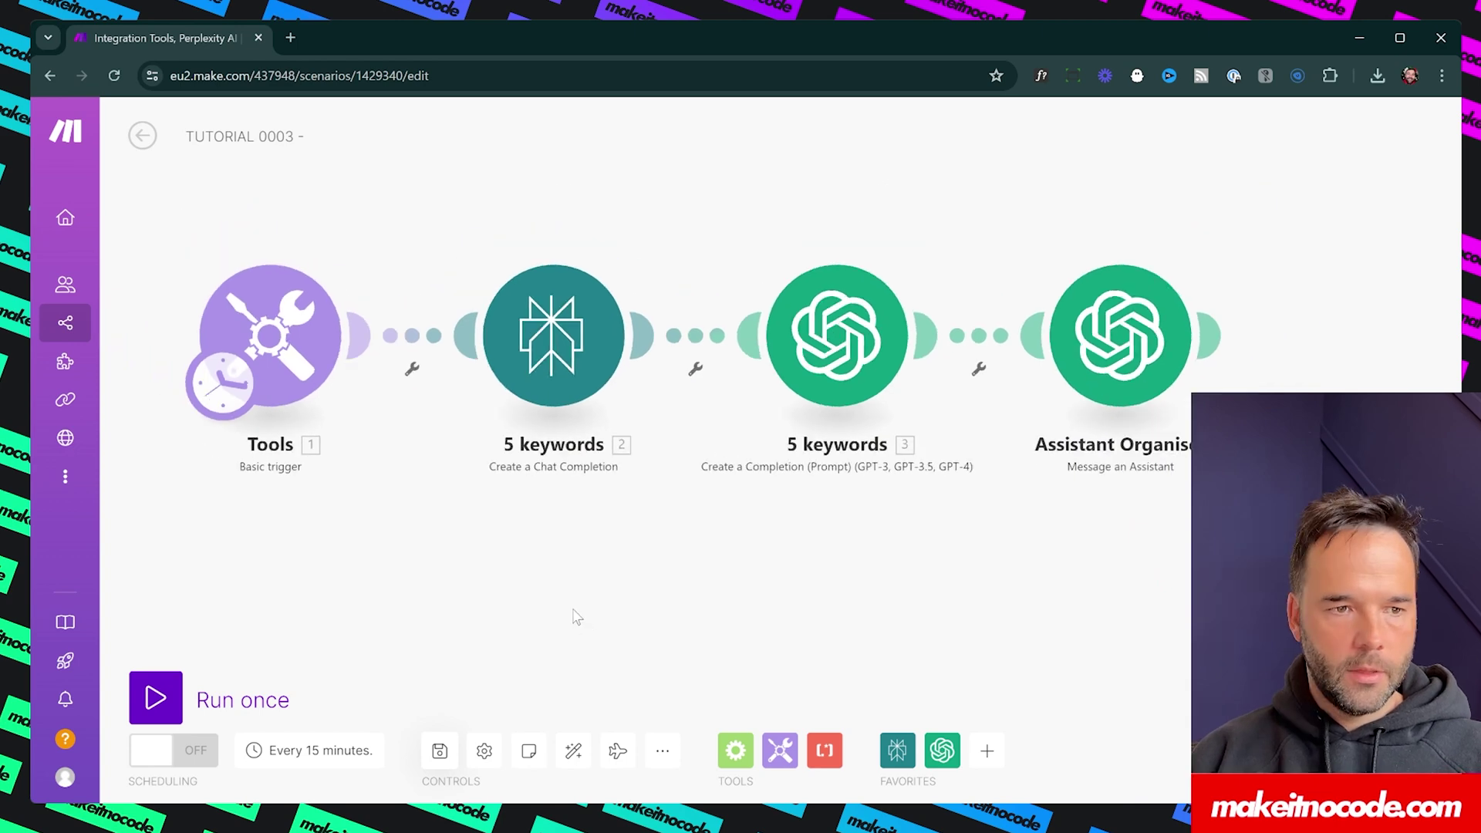
Step: Unlink the Perplexity AI module from the OpenAI completion module and select the two detached OpenAI modules
click(695, 347)
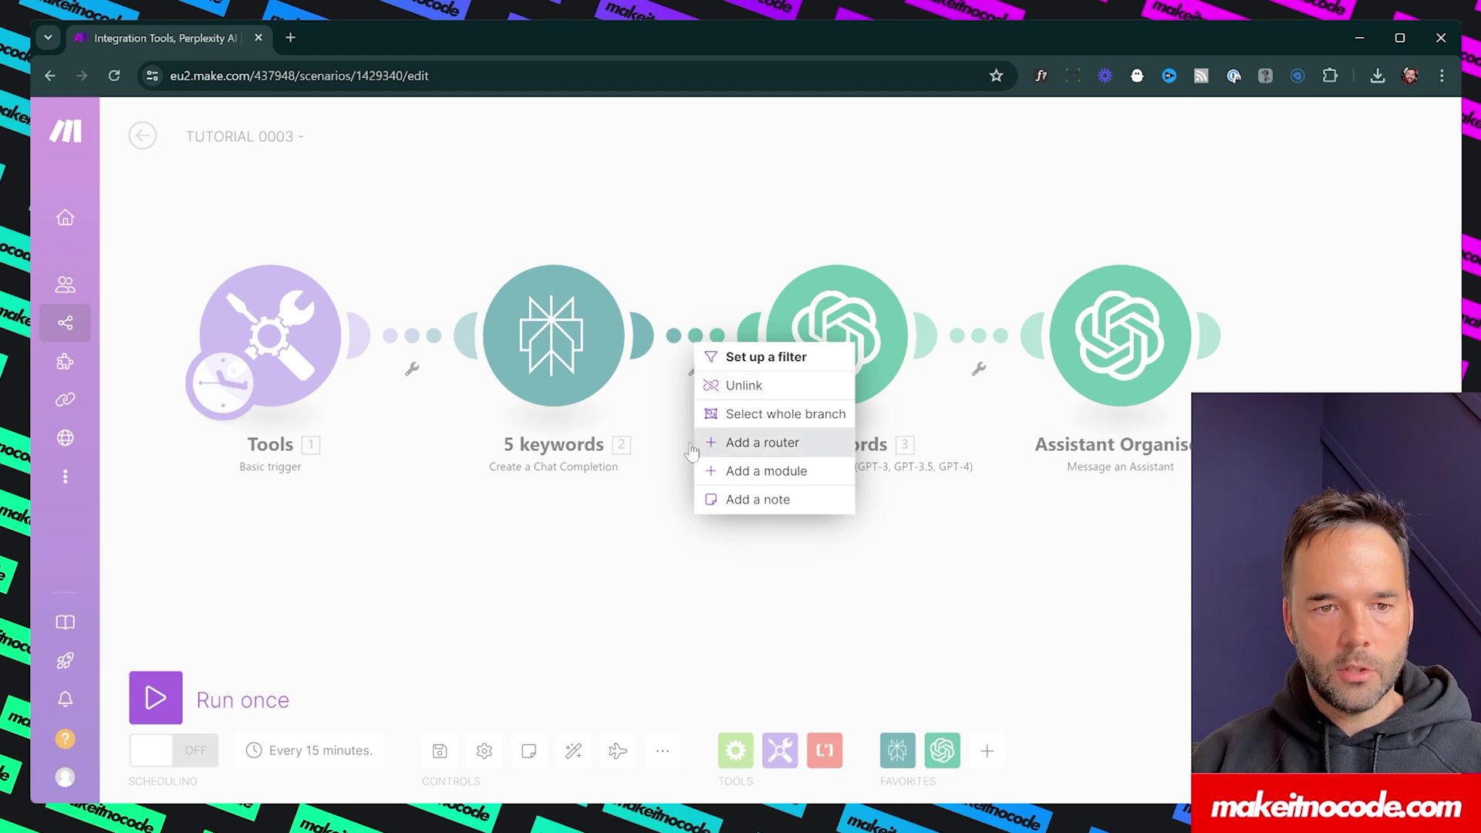
click(651, 539)
right_click(692, 337)
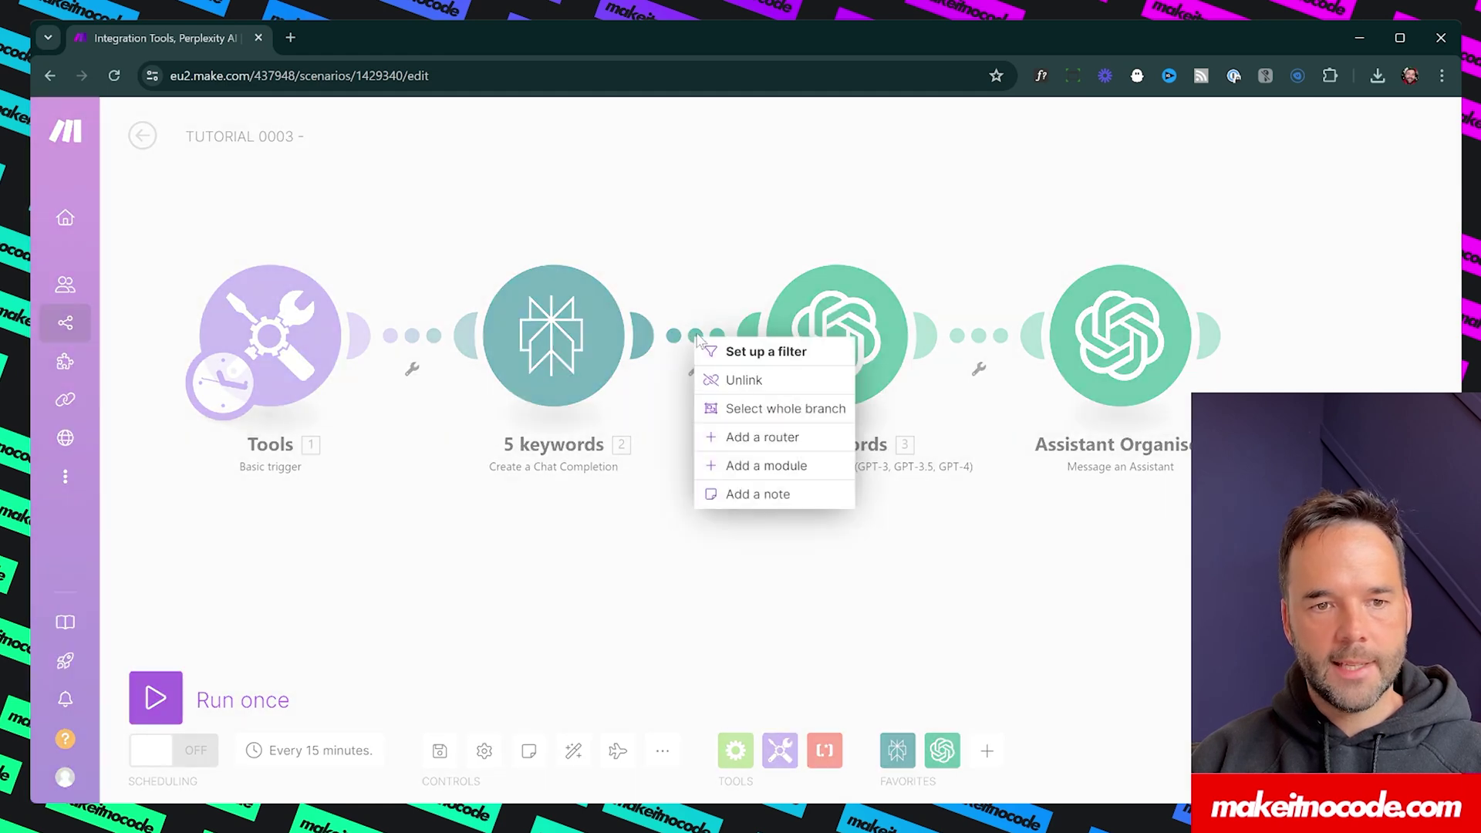
click(717, 380)
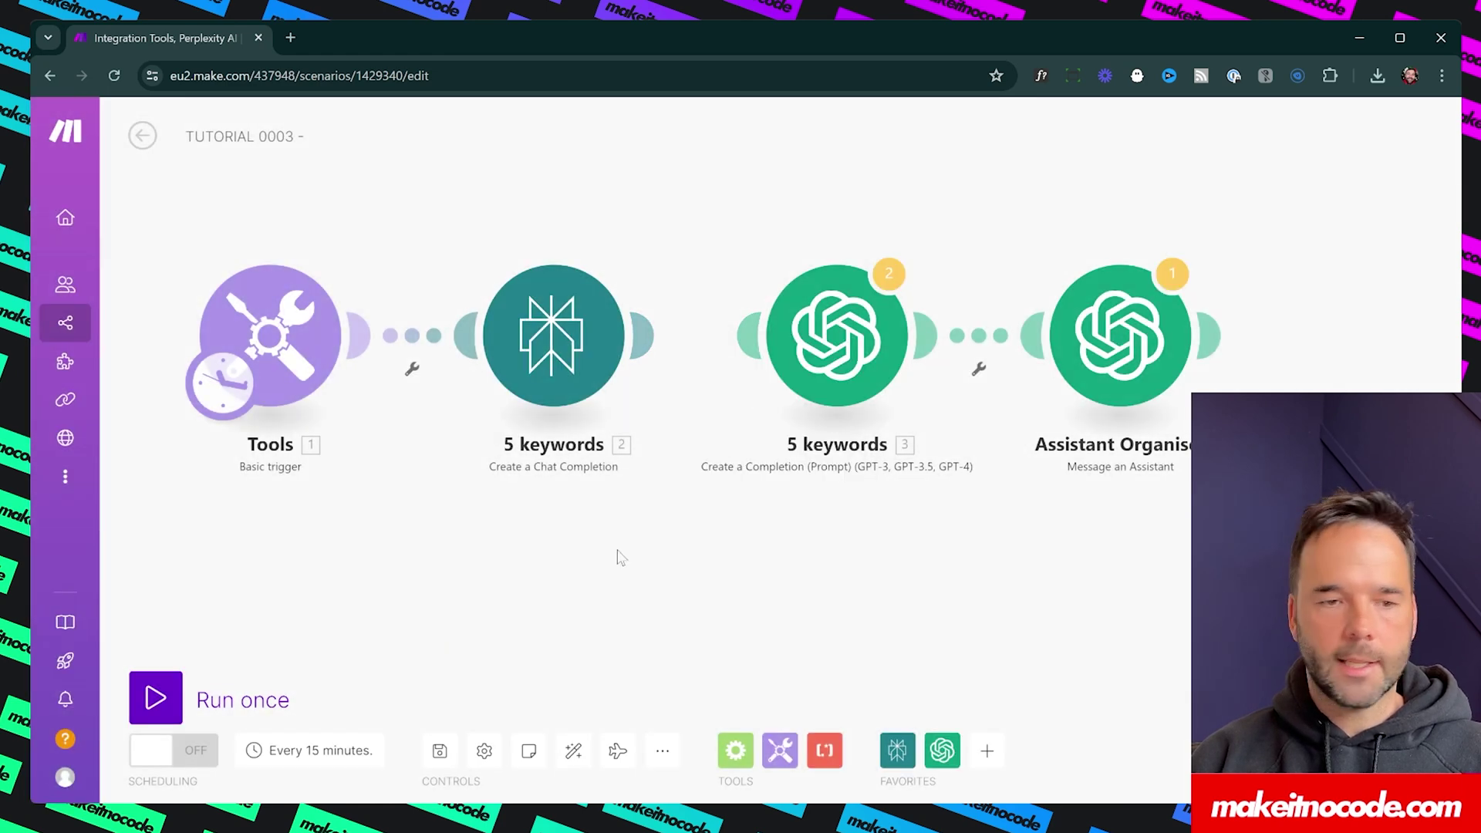
drag(568, 602, 688, 624)
drag(833, 240, 1374, 537)
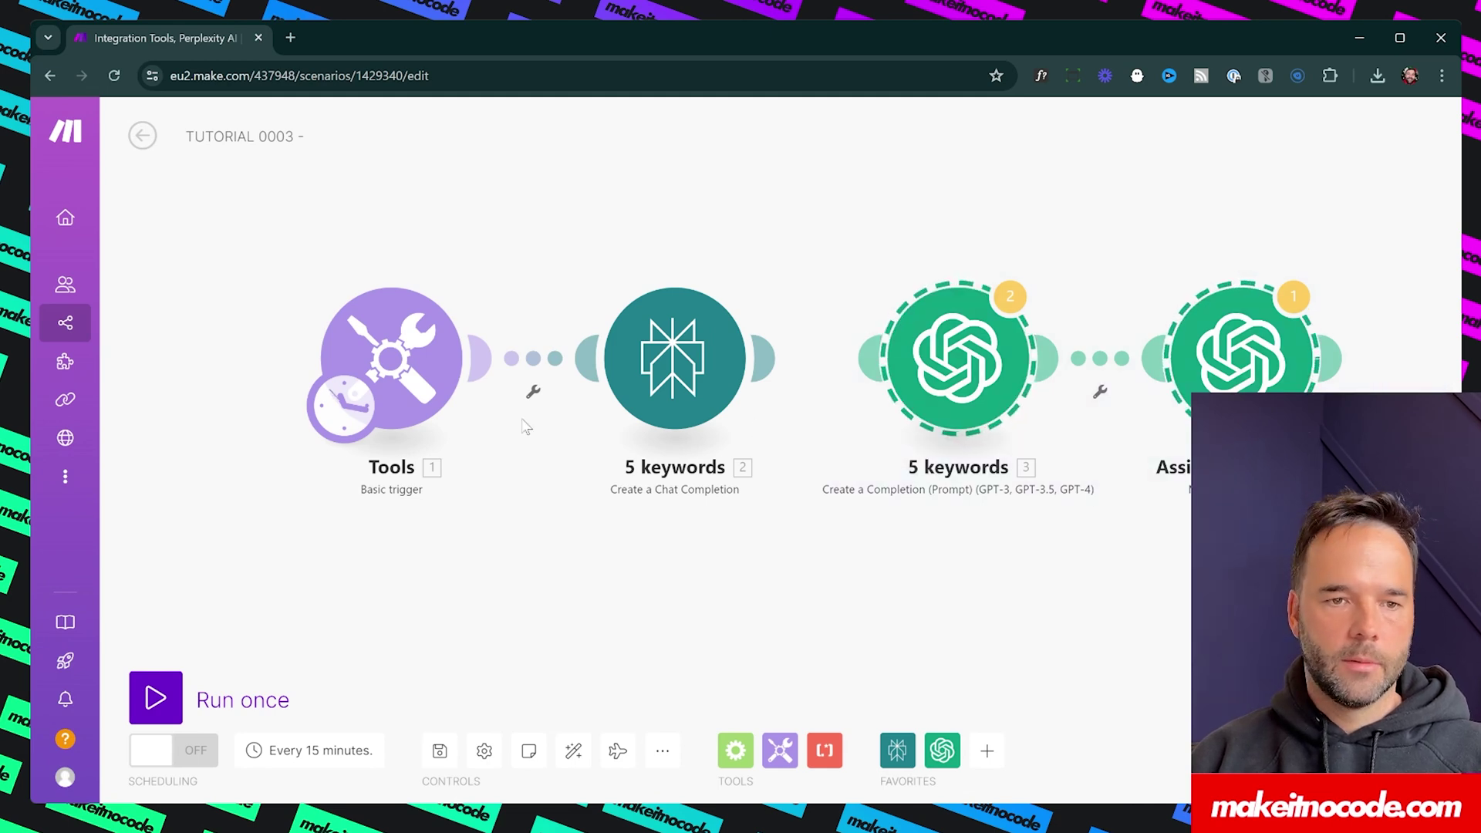
Step: Run the scenario once and examine the message content sent in the Perplexity AI module's input bundle
click(266, 702)
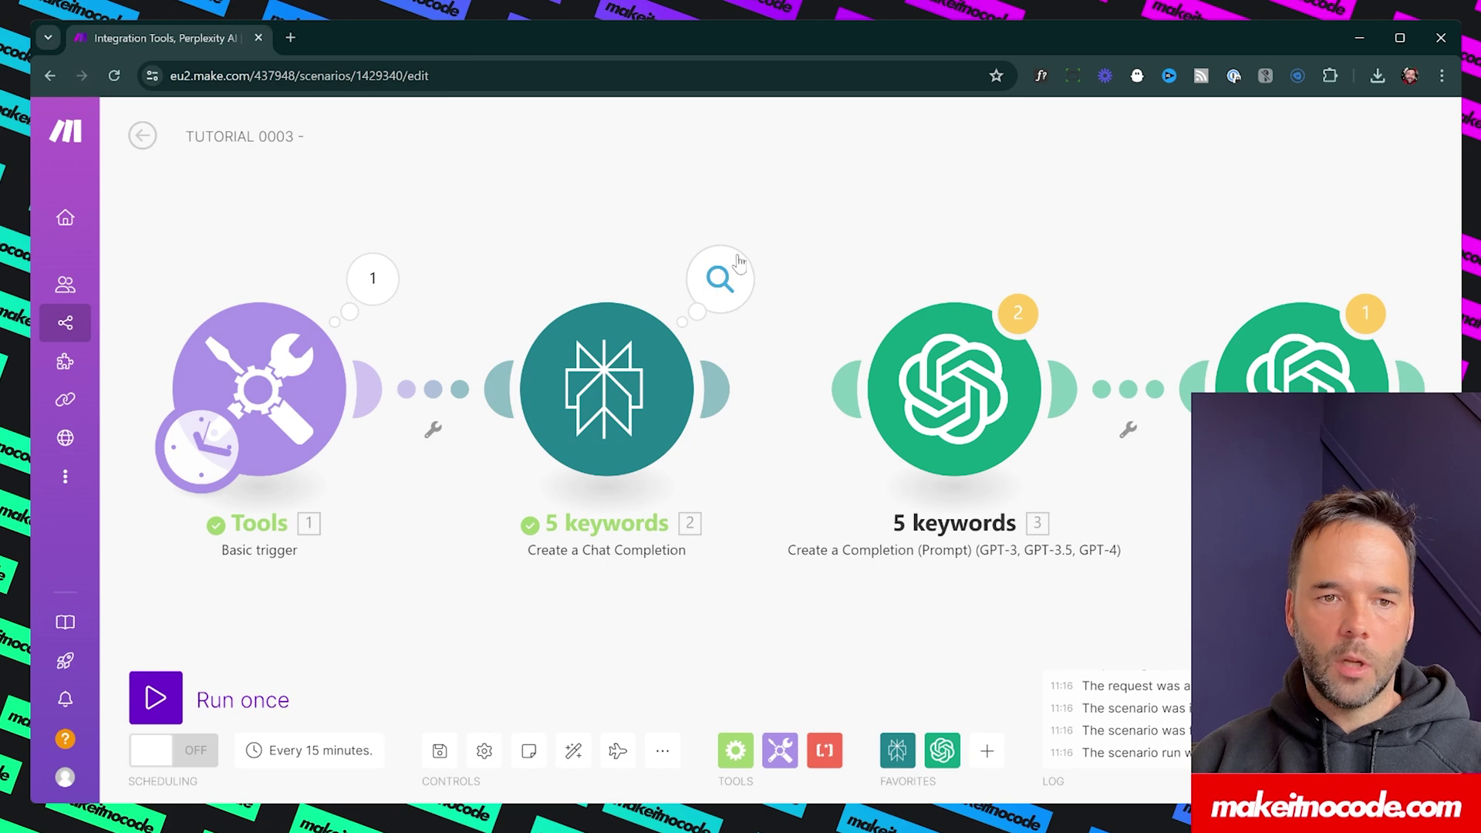
click(742, 279)
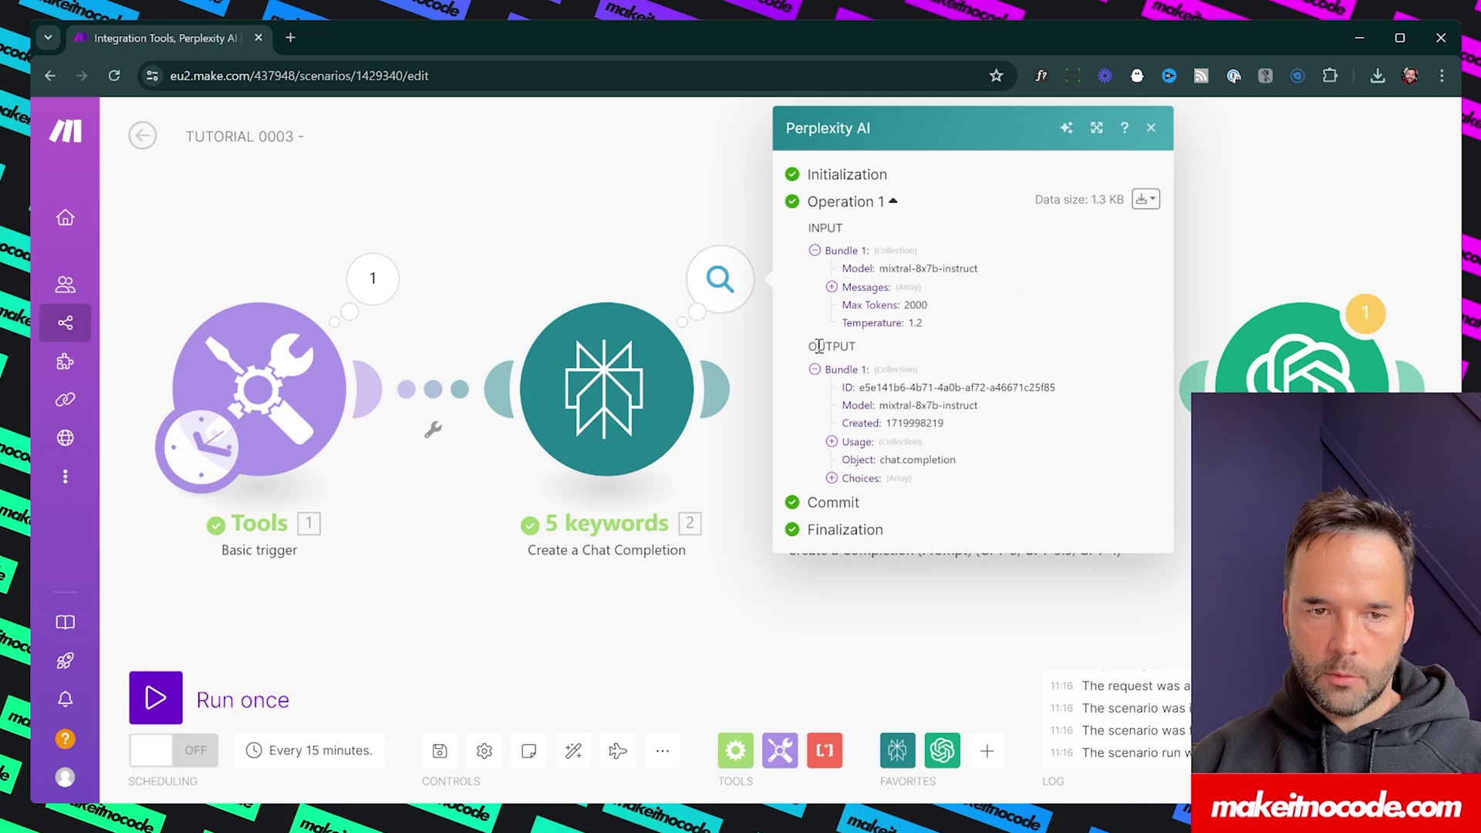
double_click(815, 225)
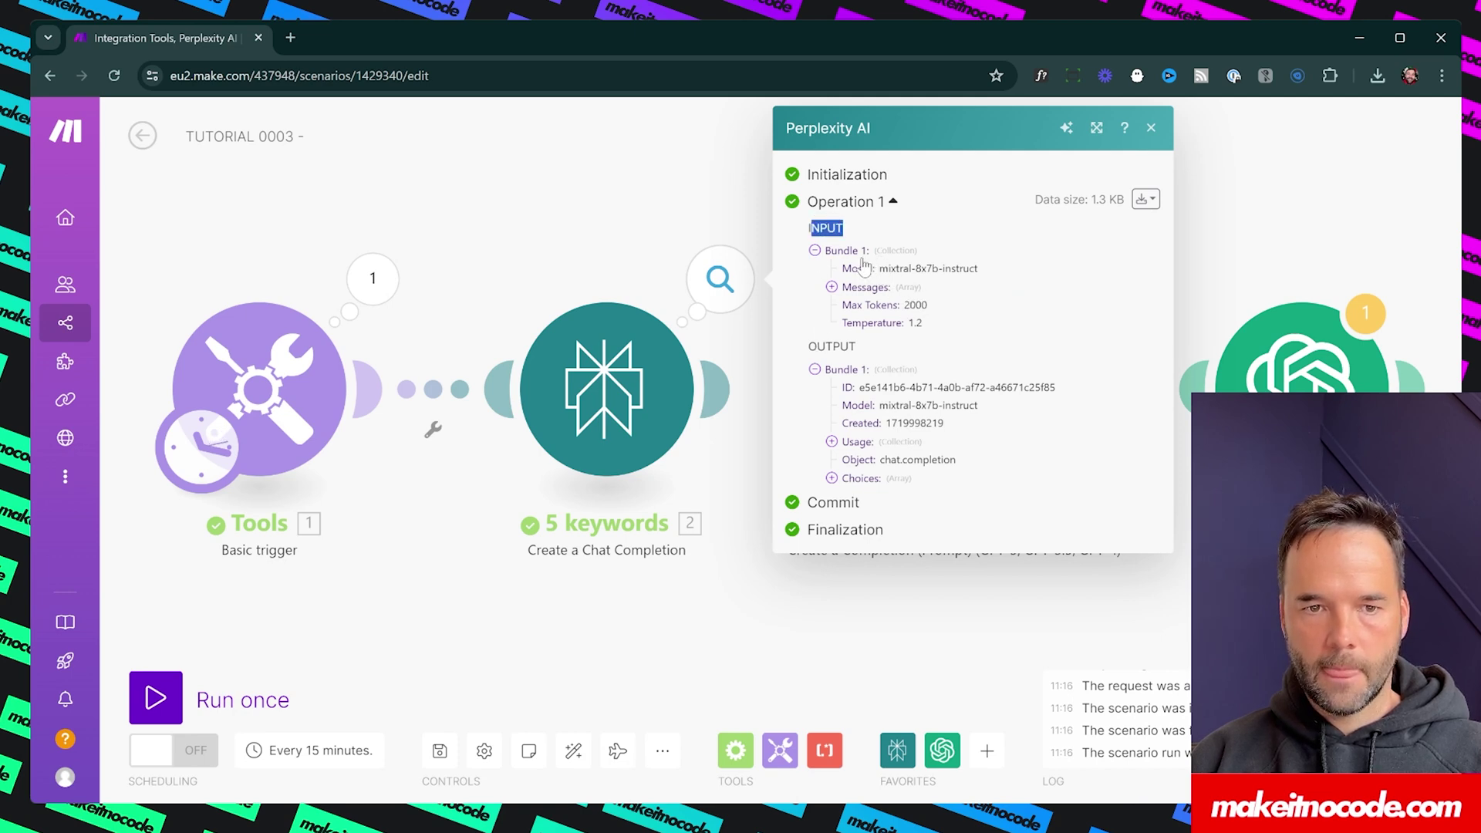
click(832, 287)
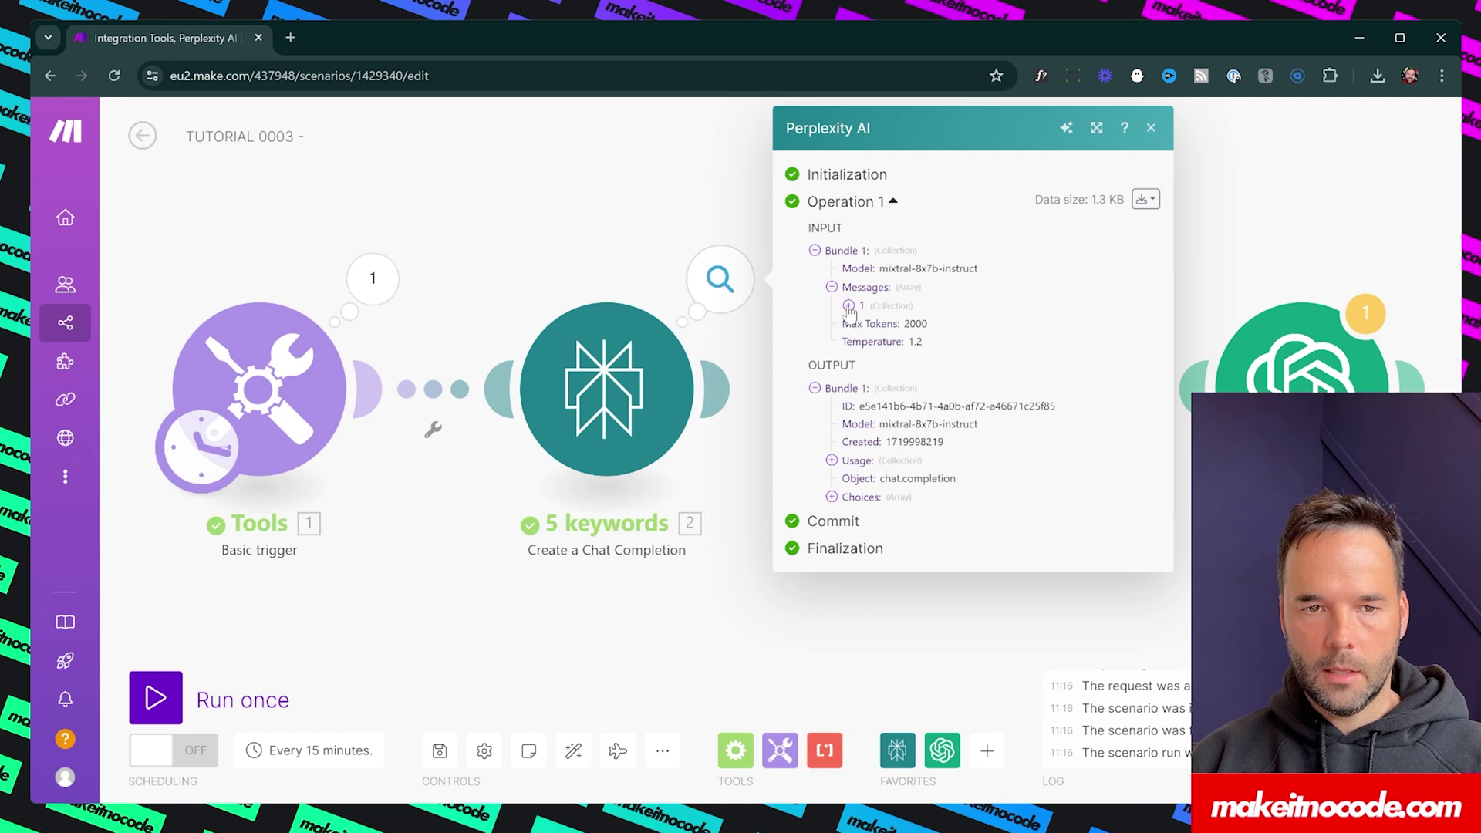
click(849, 306)
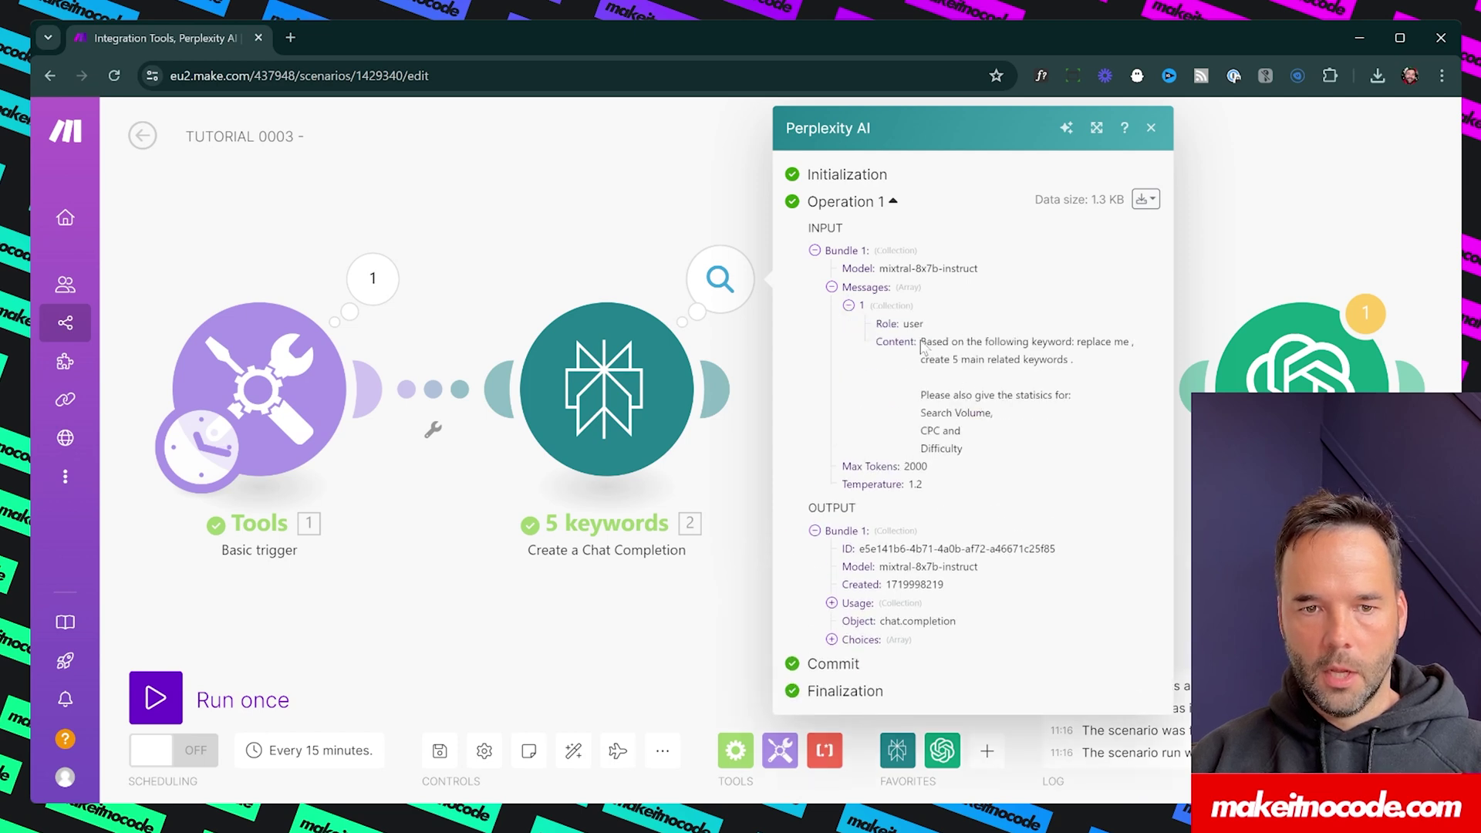
drag(920, 344, 1079, 385)
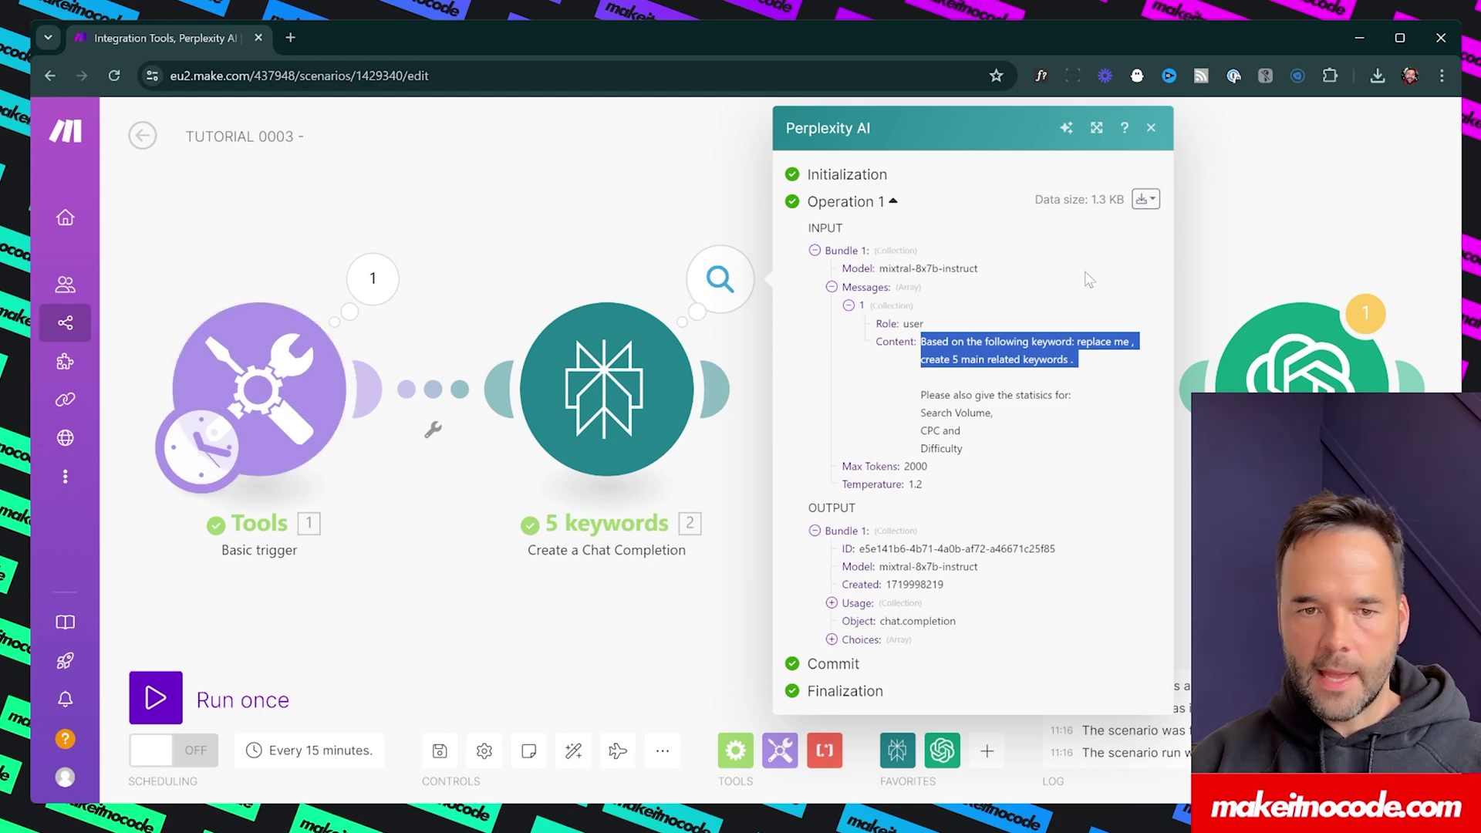
Step: Expand the first choice's message content in the Perplexity AI output bundle and read the generated keywords
click(831, 287)
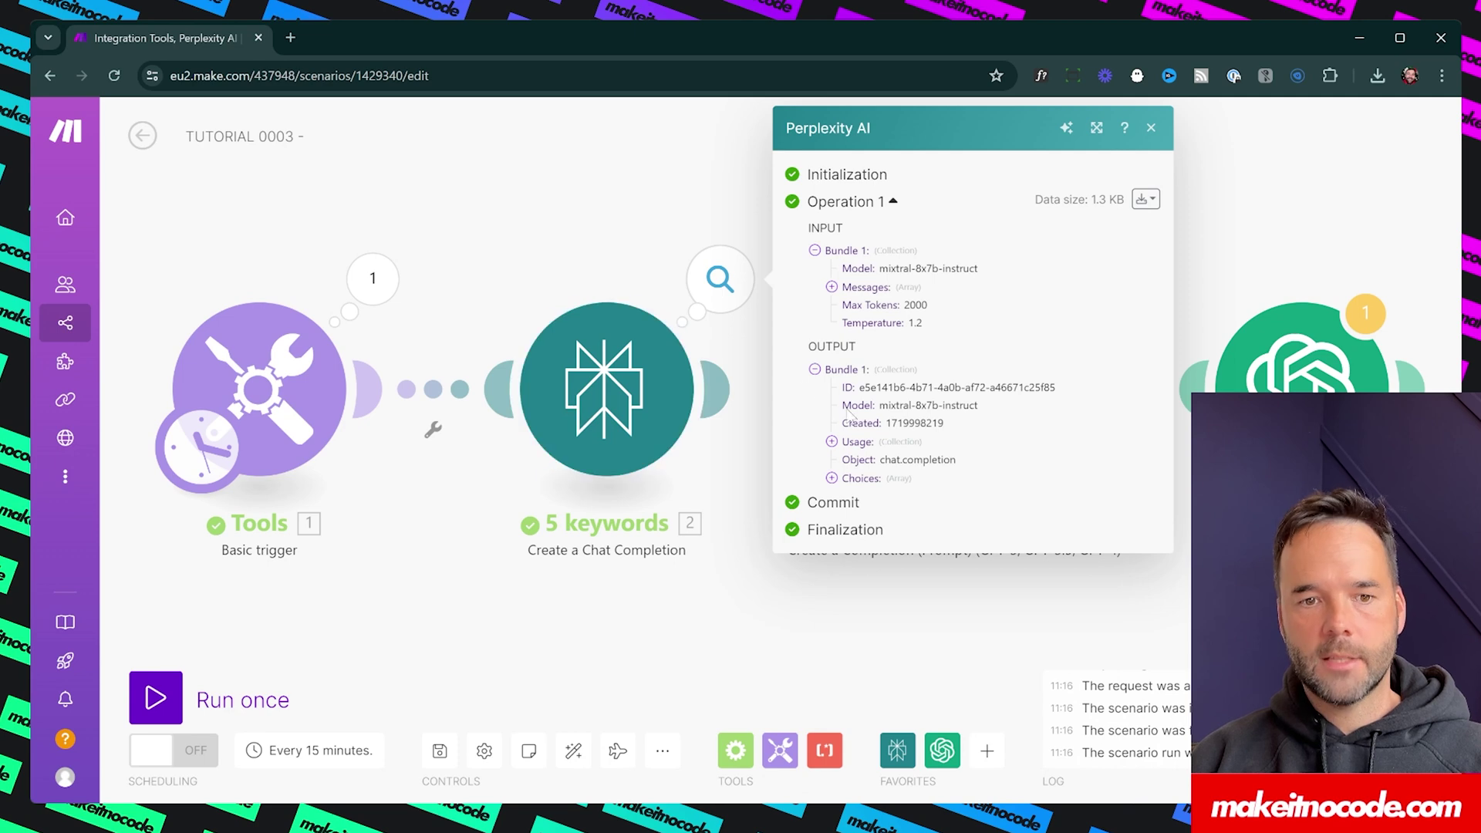
click(830, 479)
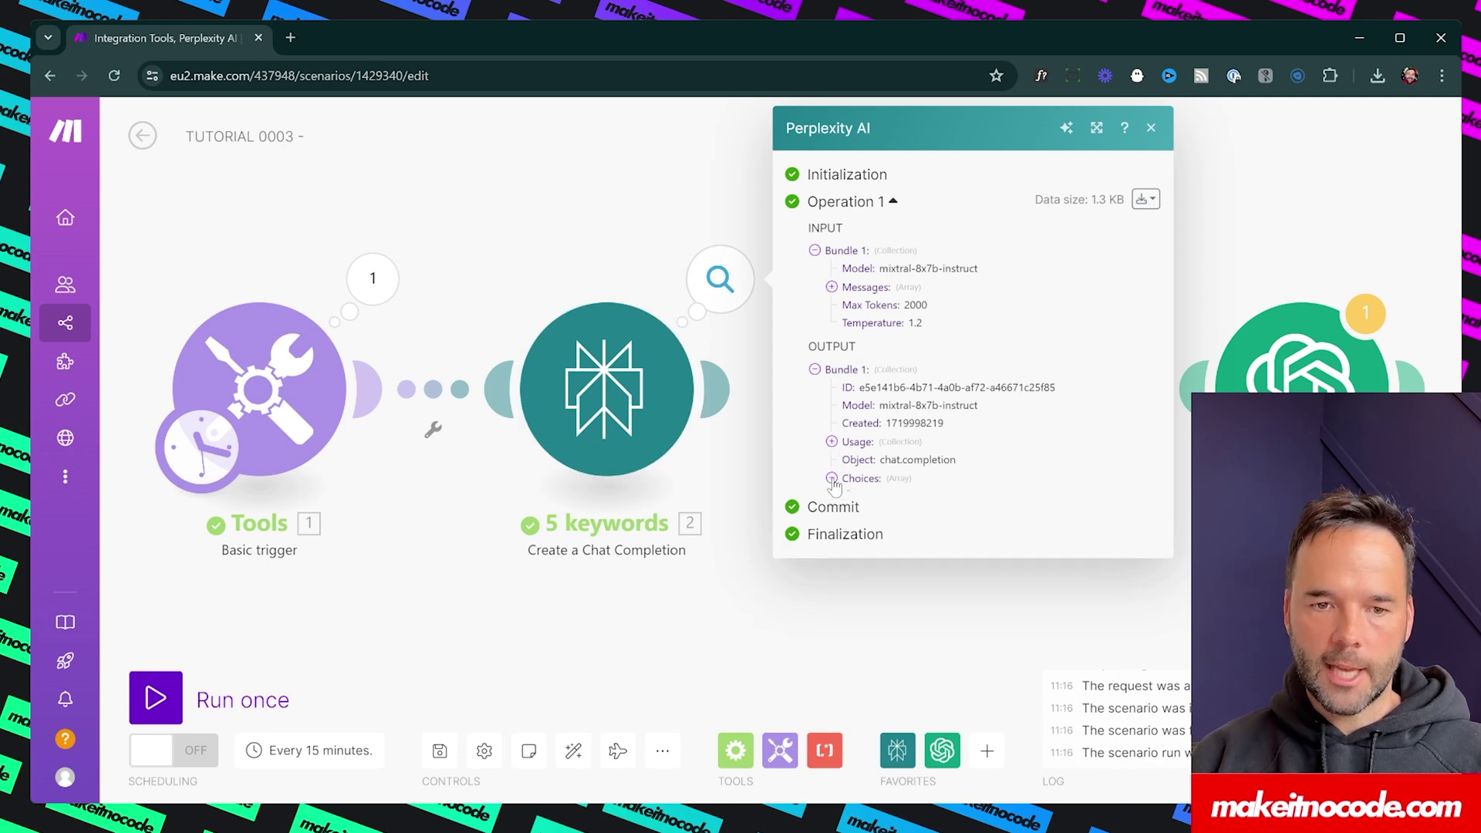
click(849, 497)
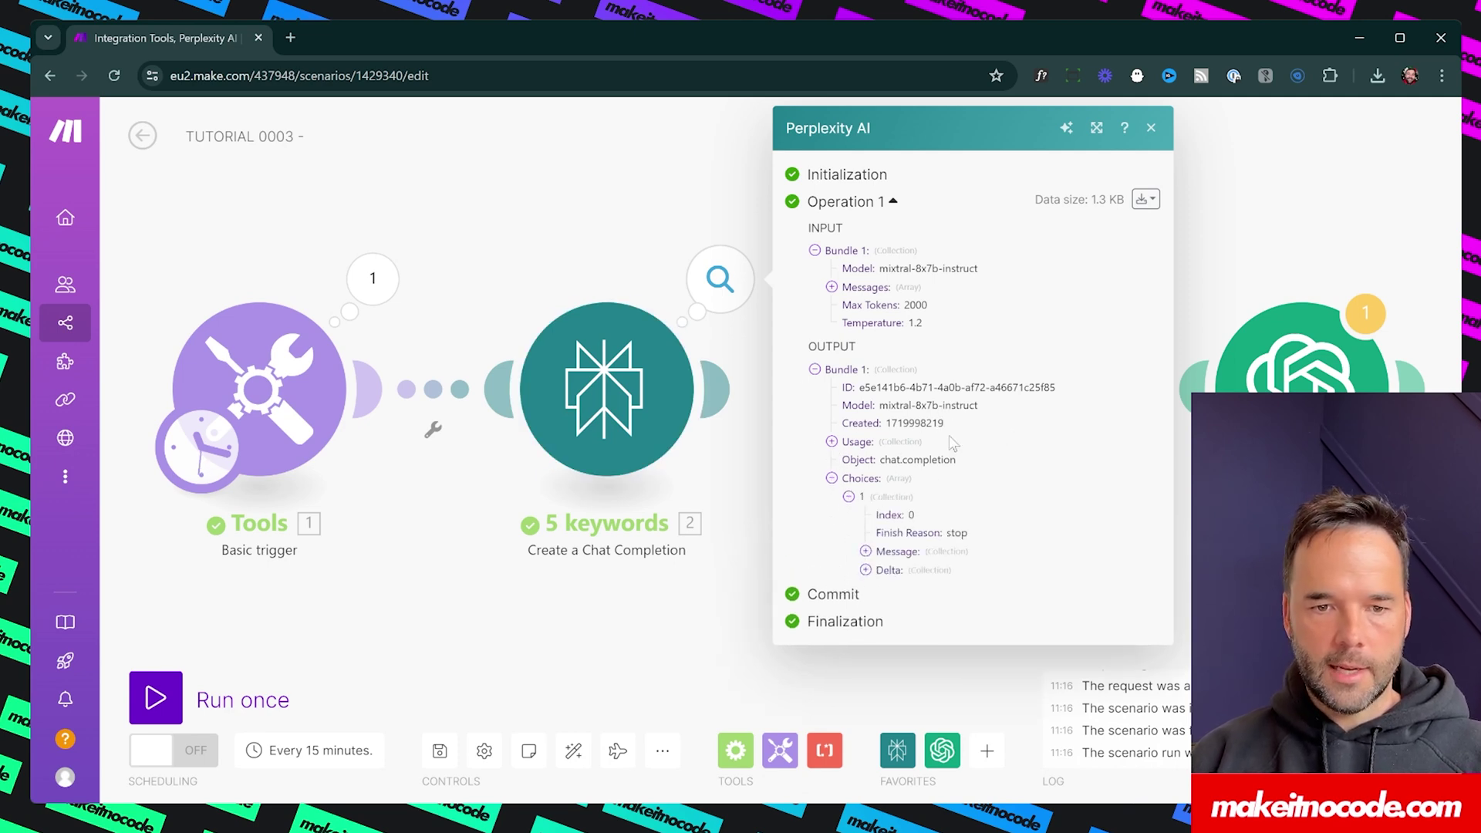
click(865, 552)
click(882, 587)
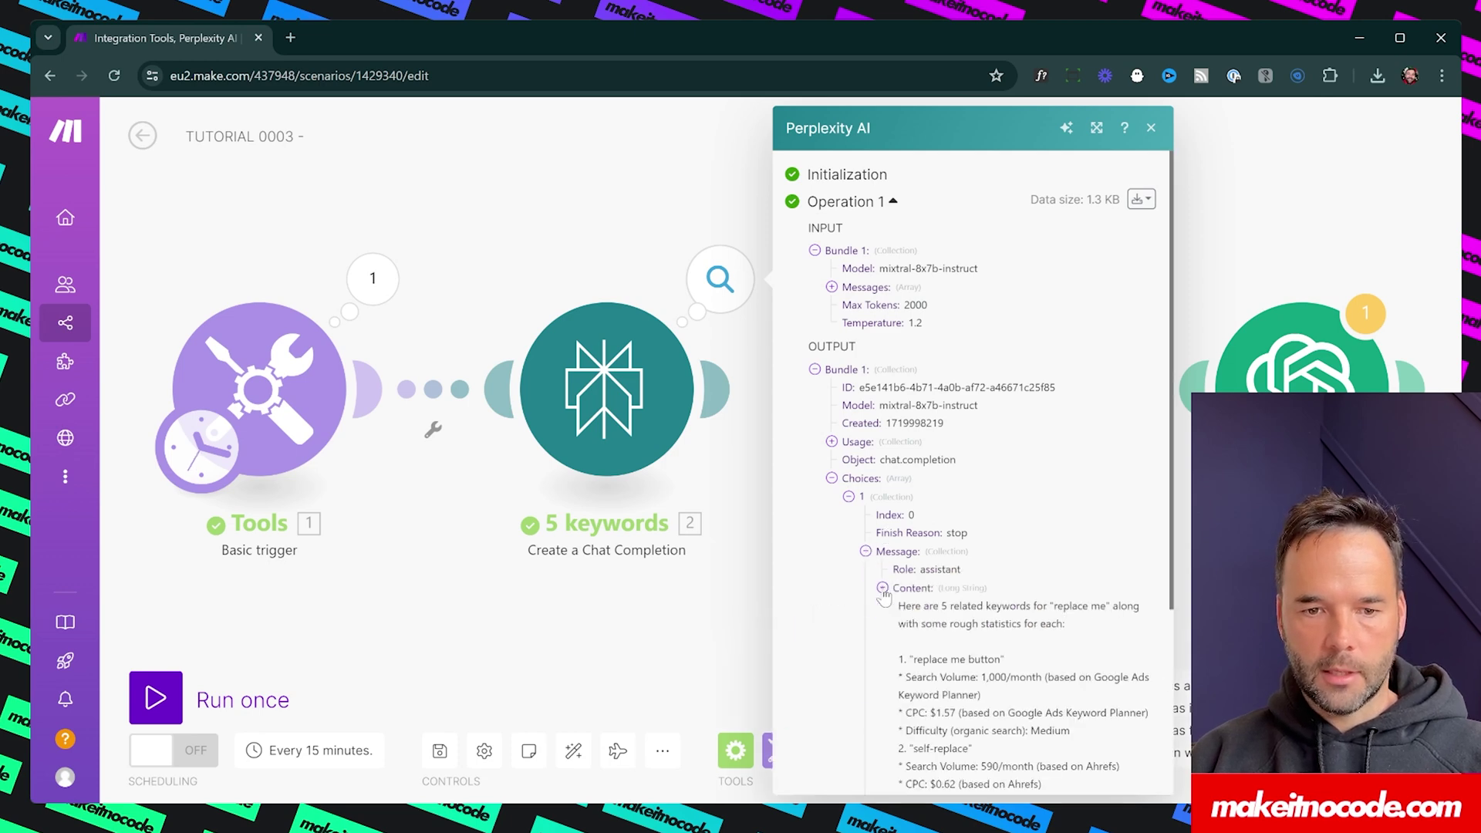
scroll(940, 269, down, 5)
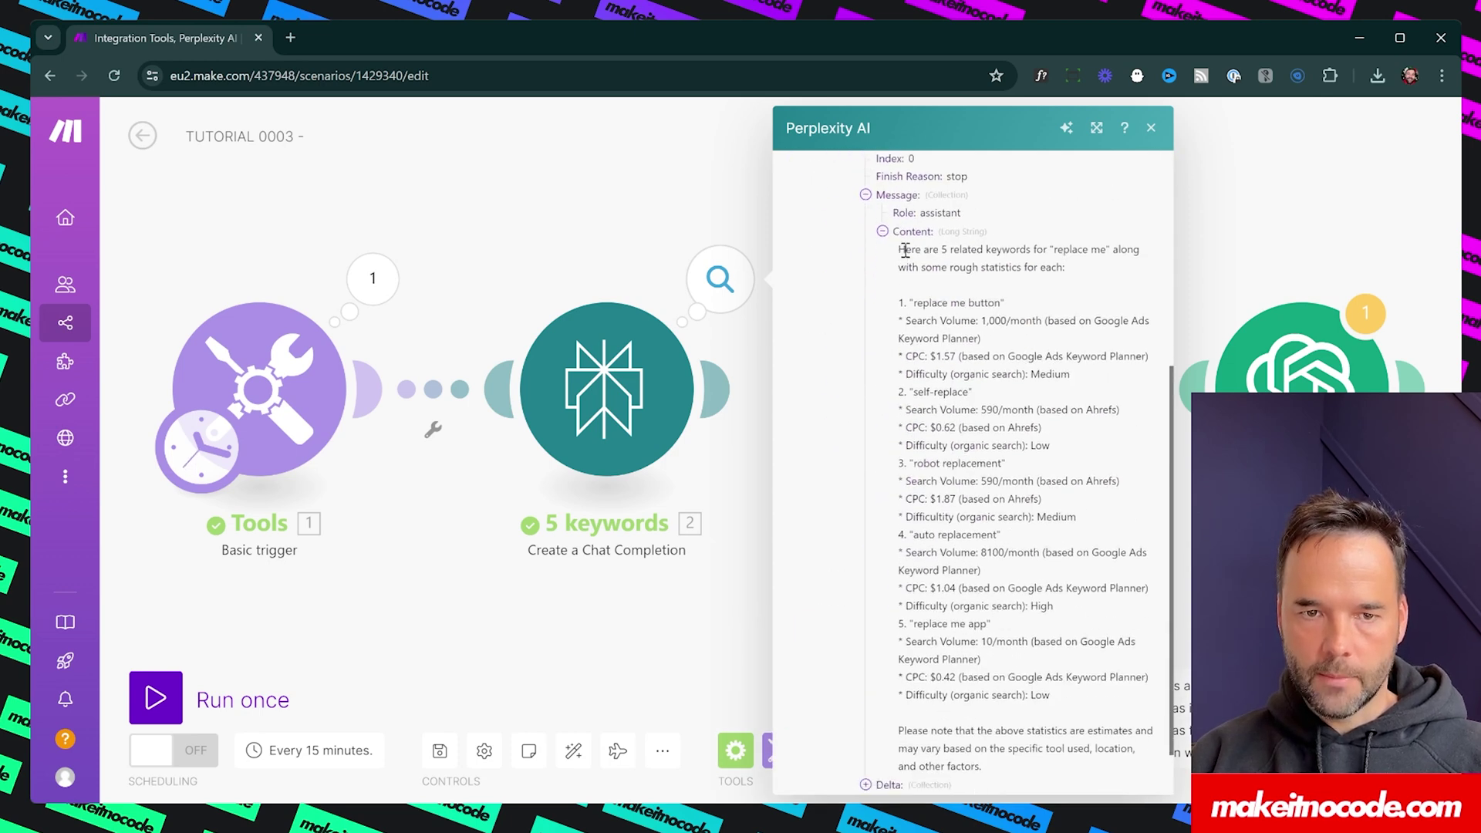
drag(905, 249, 1056, 245)
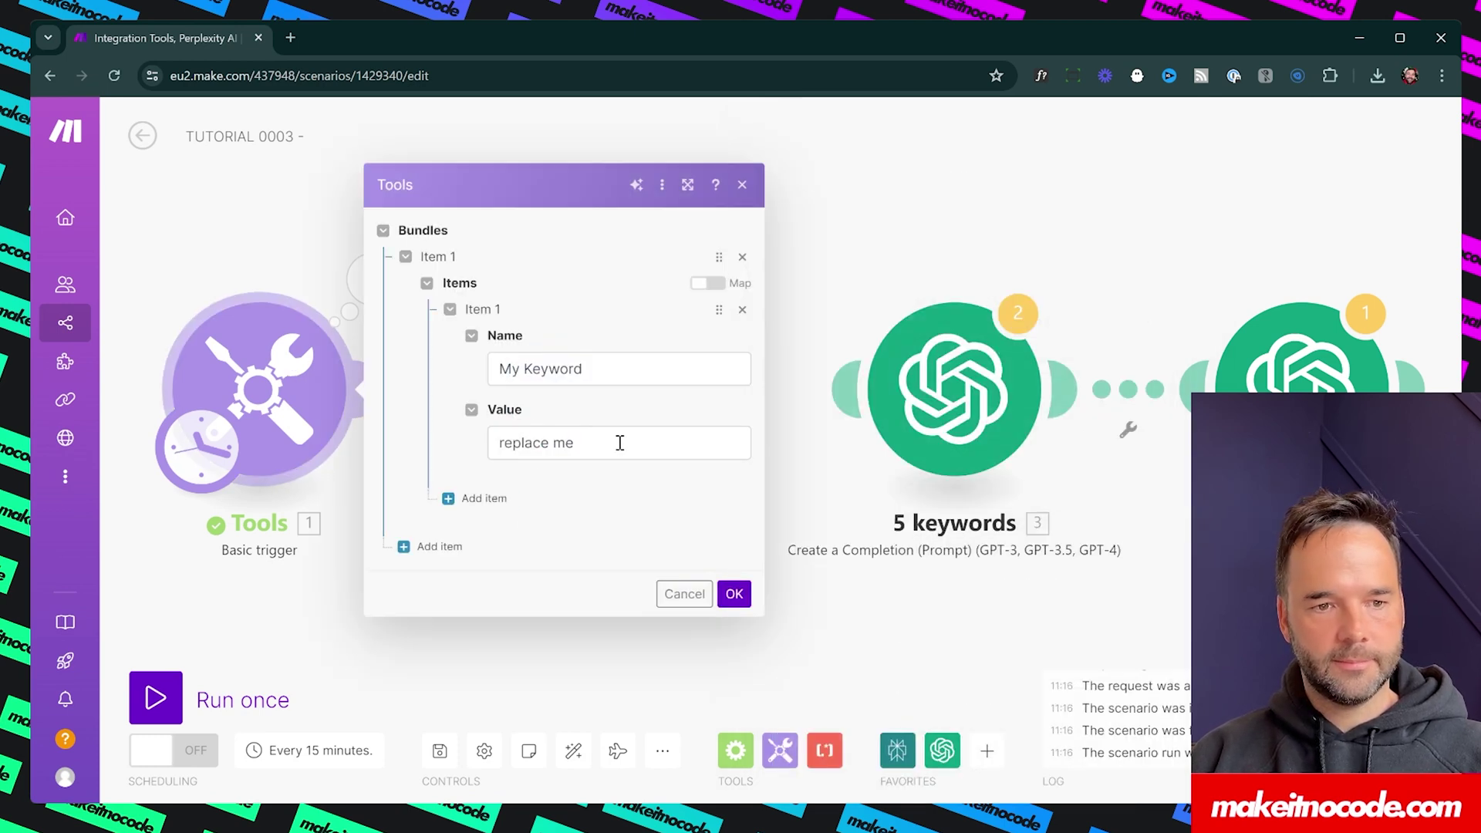
Step: Check the My Keyword value in the Tools trigger and open the Perplexity AI module's settings
triple_click(619, 443)
click(734, 593)
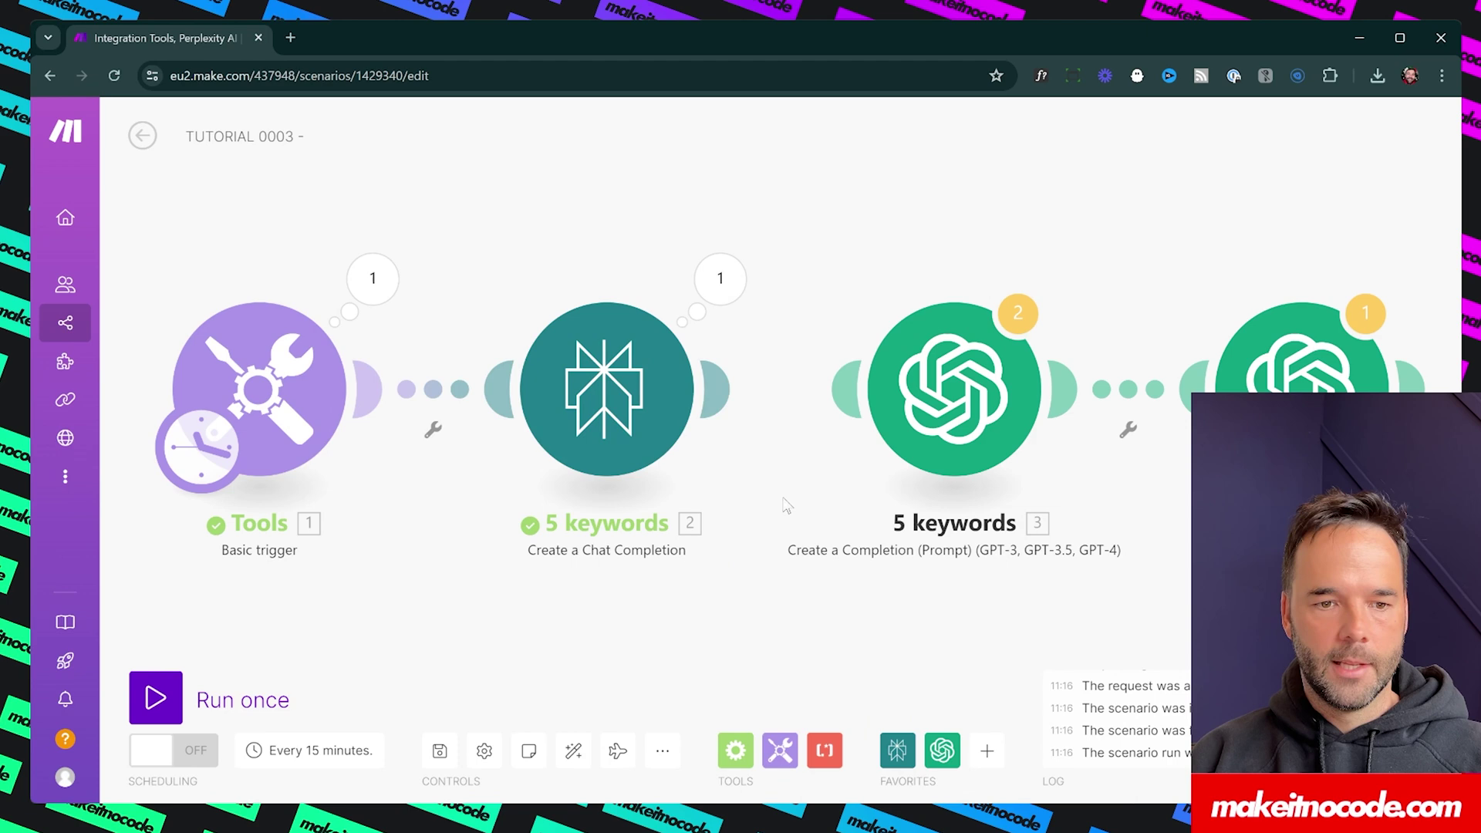
click(595, 363)
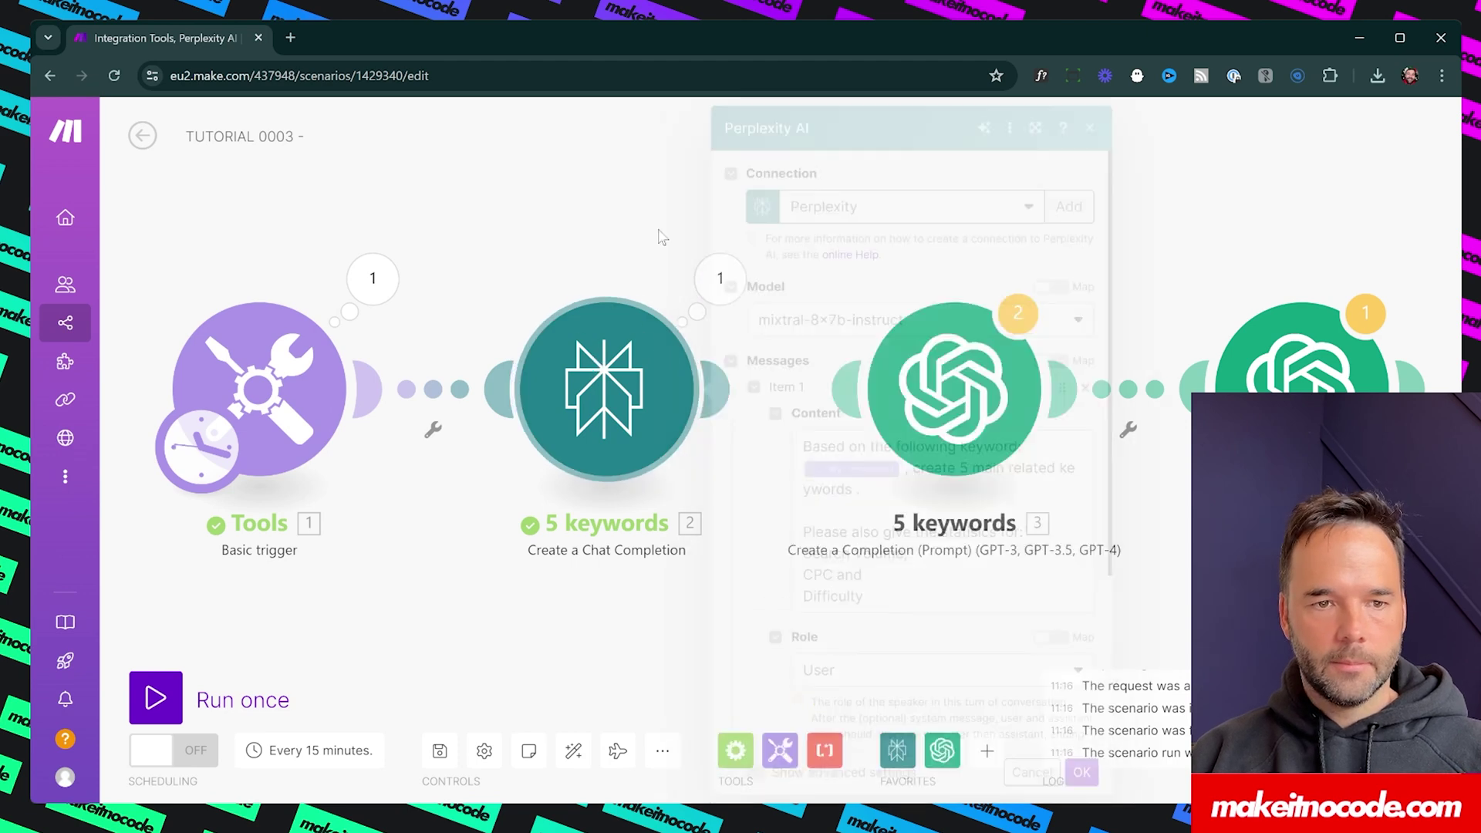
Step: Reopen the Perplexity AI run result and examine the search volume, CPC and difficulty given for each keyword
click(720, 278)
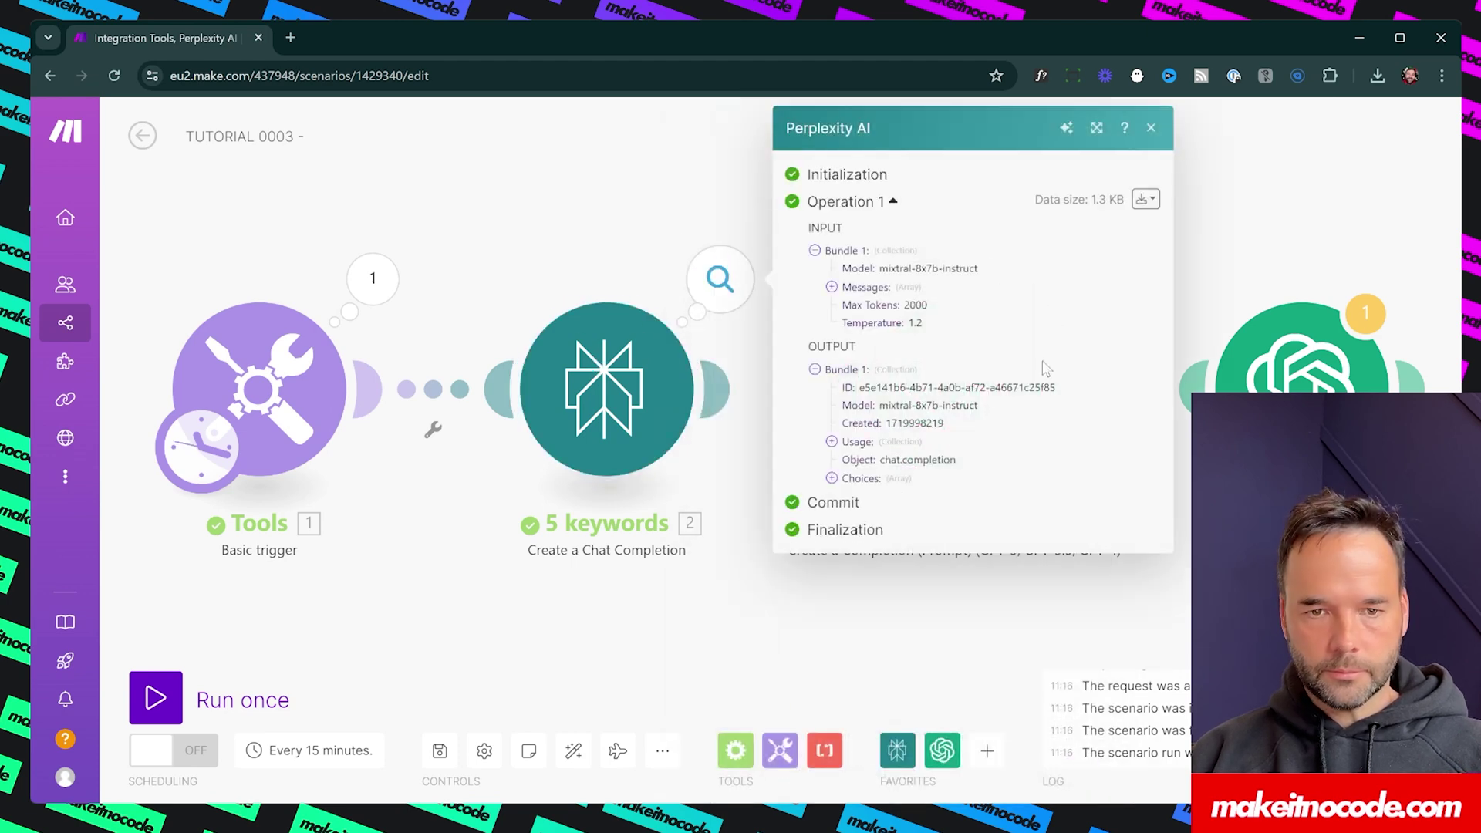
click(831, 479)
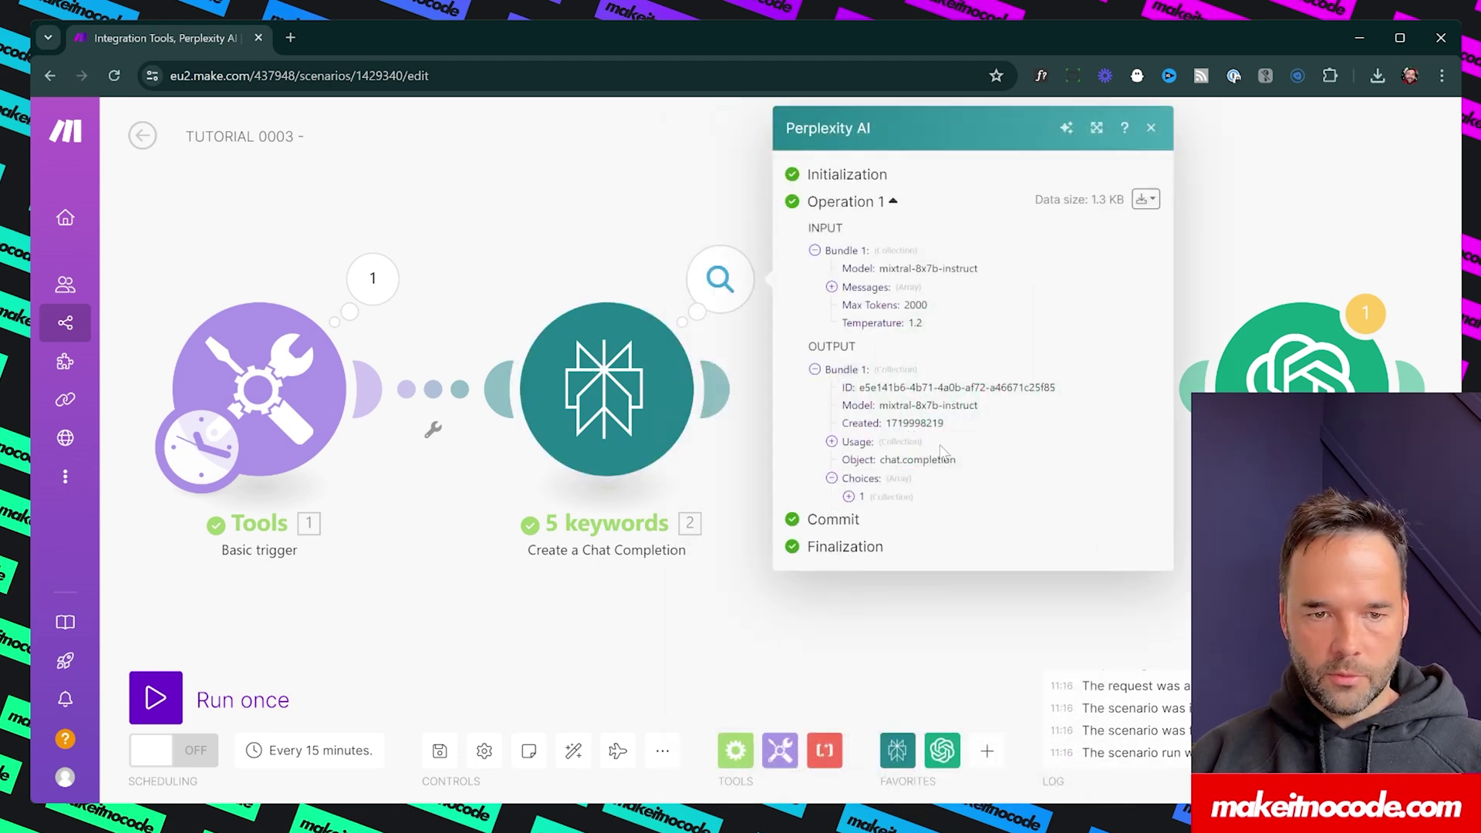
click(849, 498)
click(867, 572)
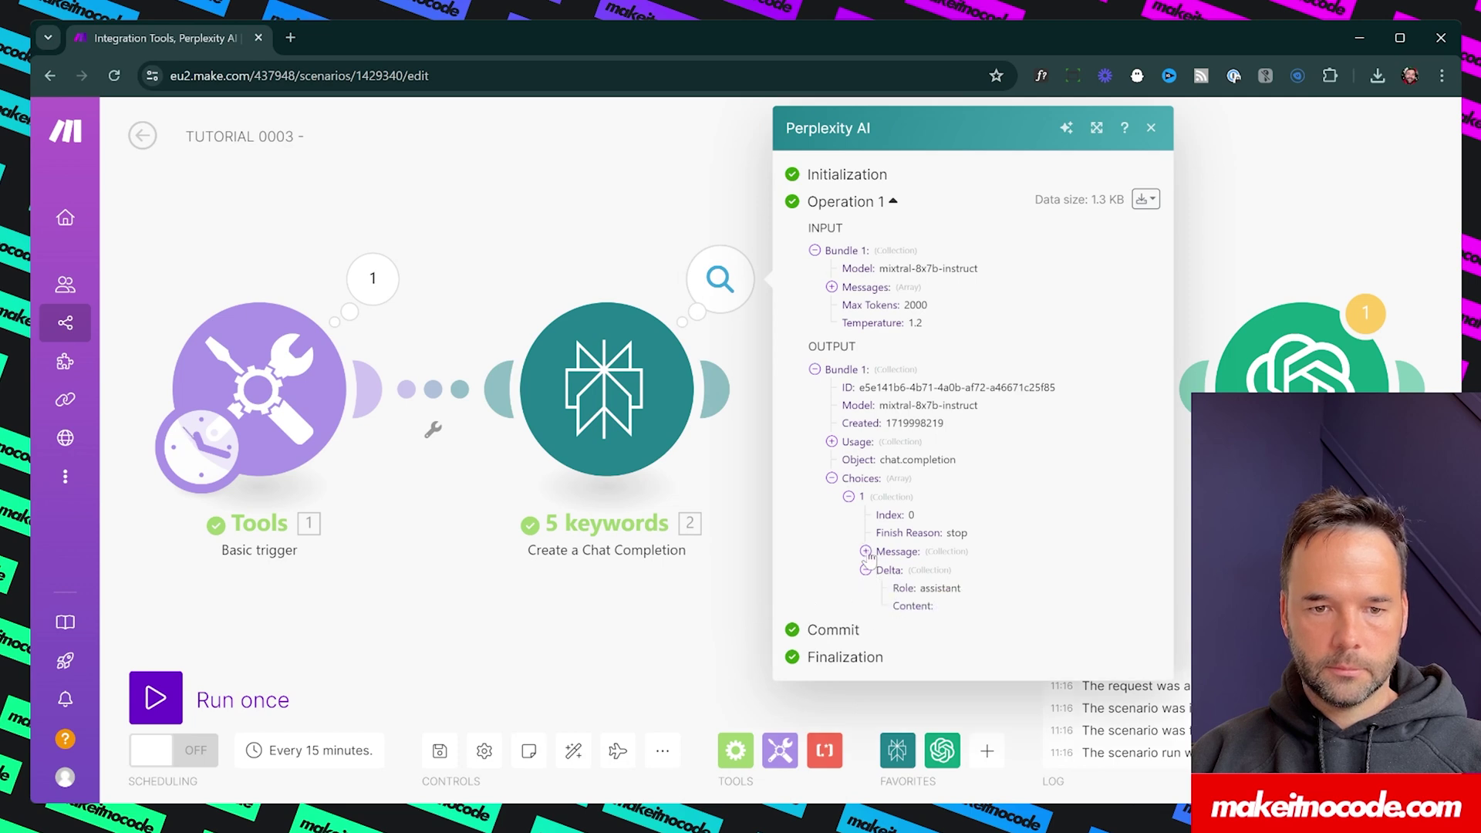
click(865, 551)
click(882, 588)
scroll(963, 584, down, 3)
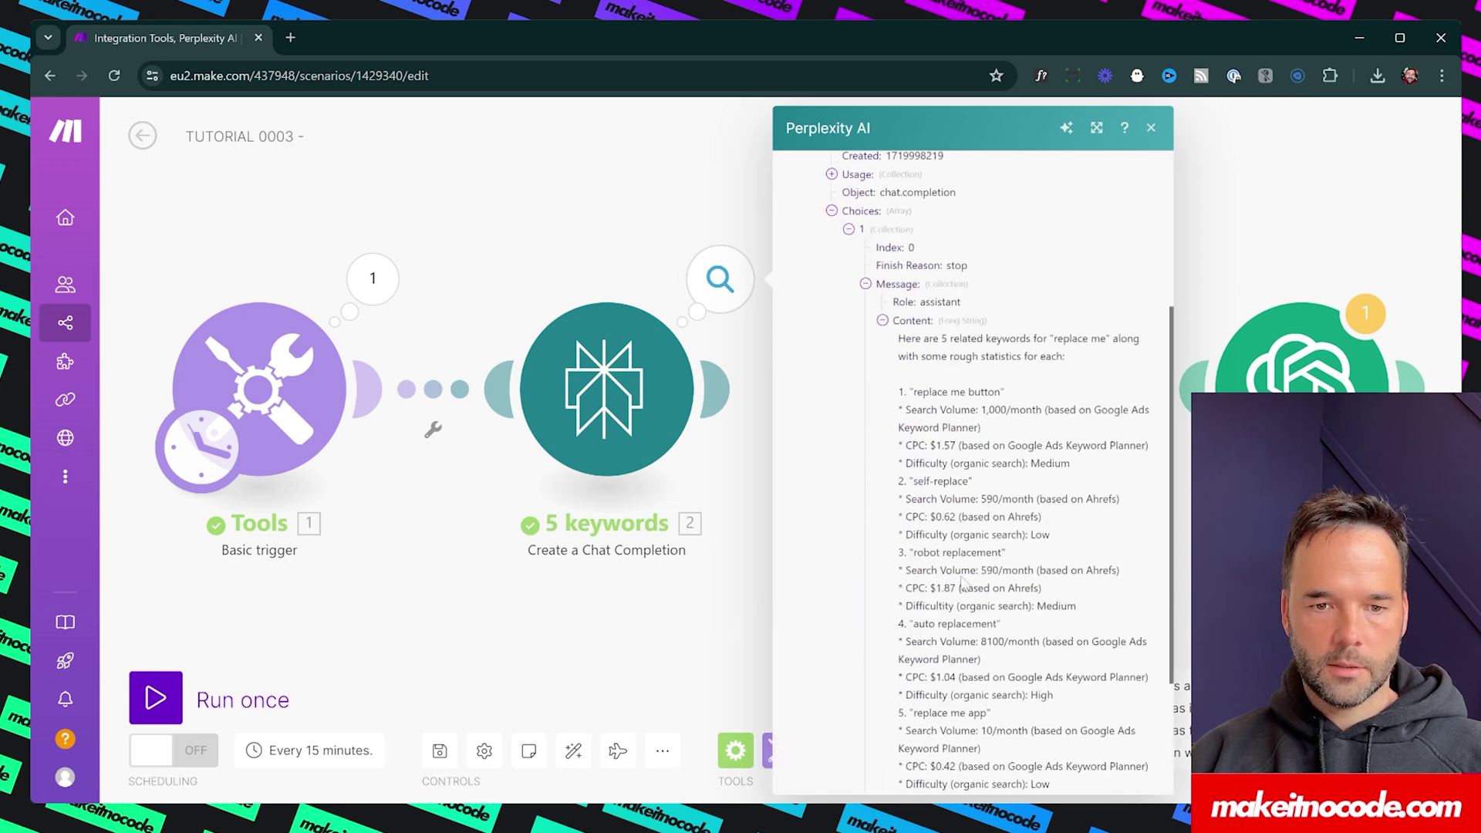
scroll(1068, 432, down, 2)
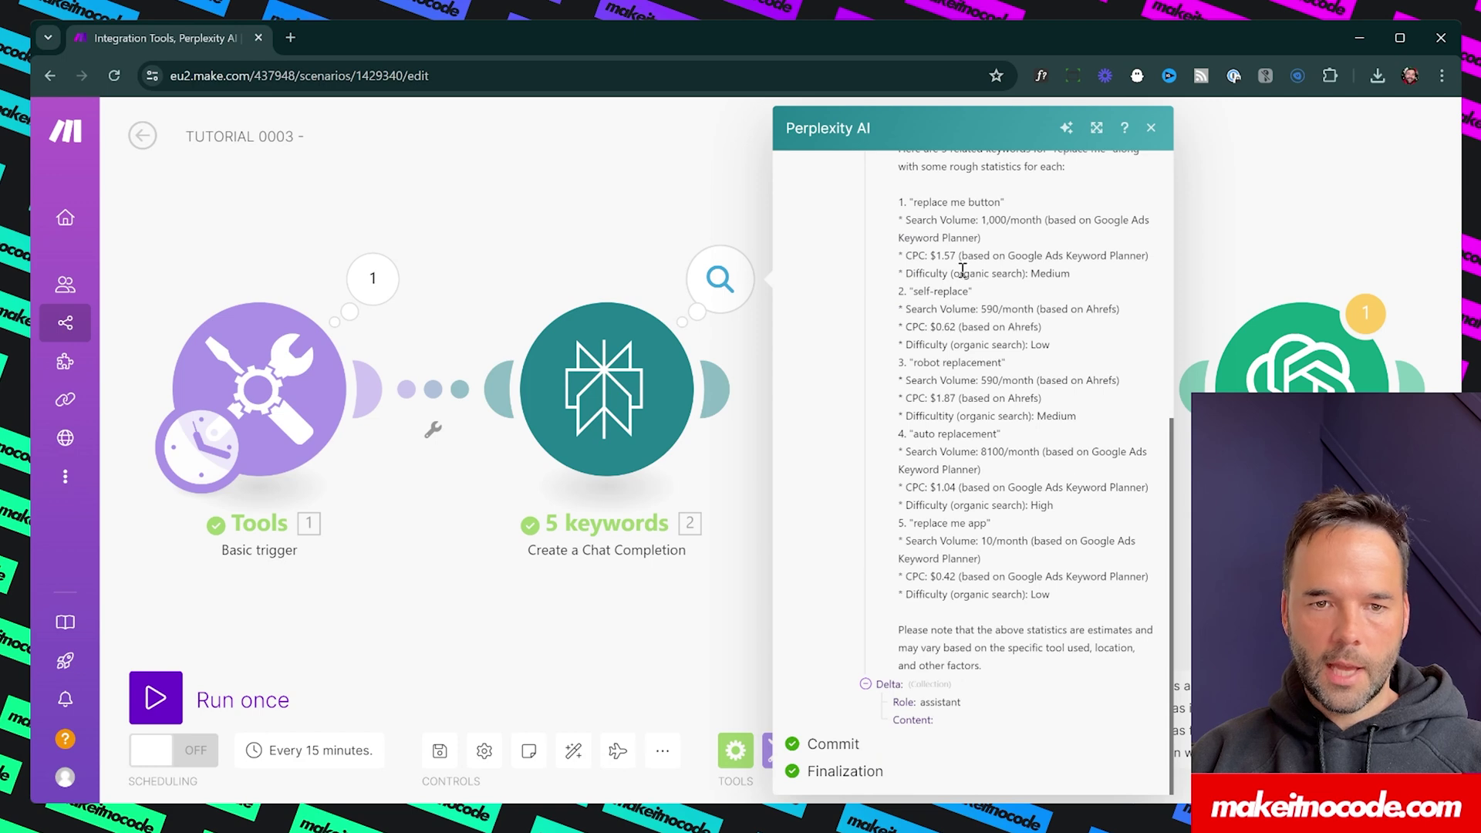
drag(925, 221, 1064, 630)
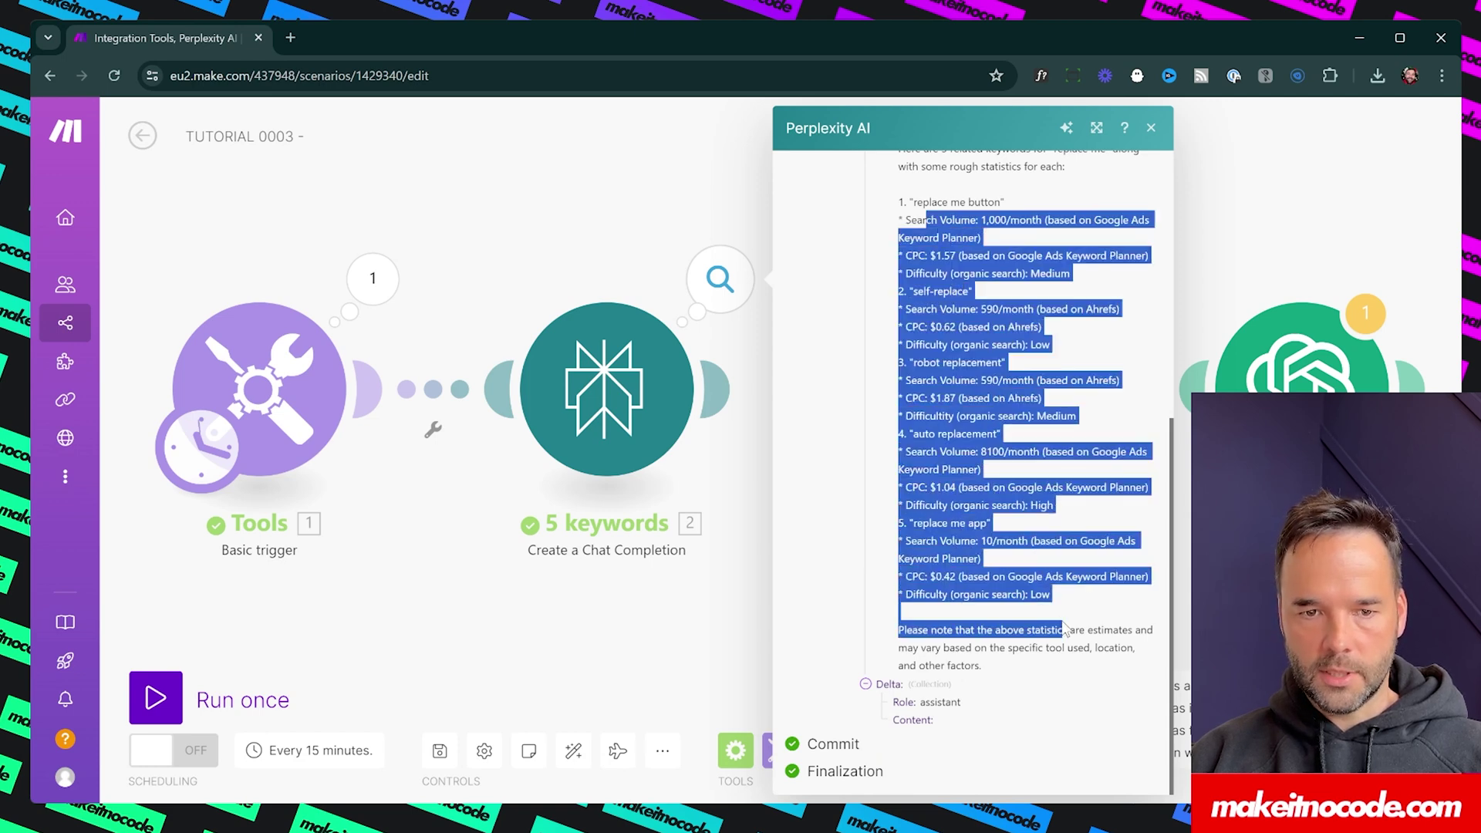
click(1005, 435)
click(552, 673)
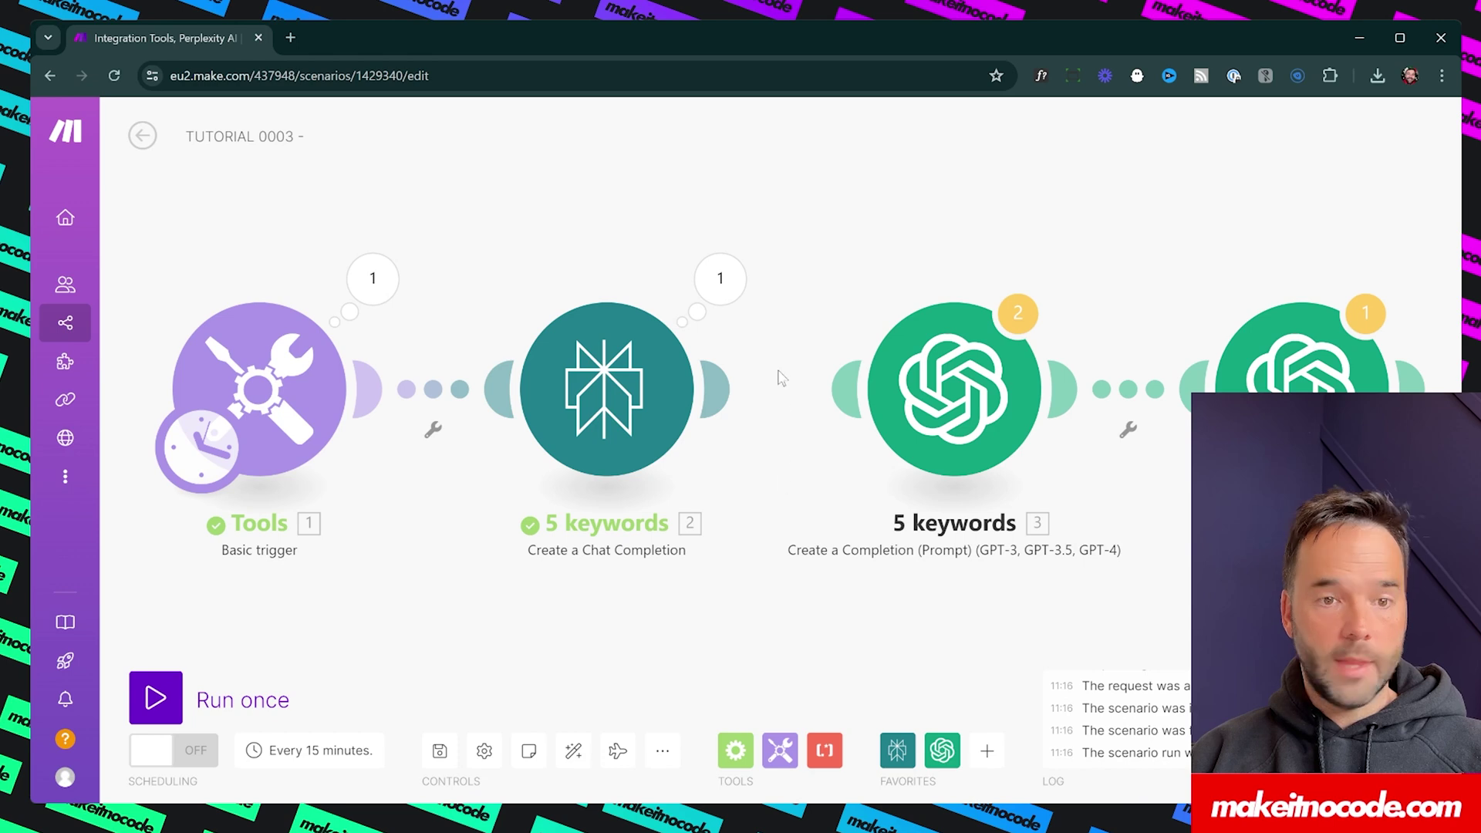
Step: Reconnect the Perplexity AI module to the OpenAI 5 keywords module and run the scenario once
mouse_move(713, 374)
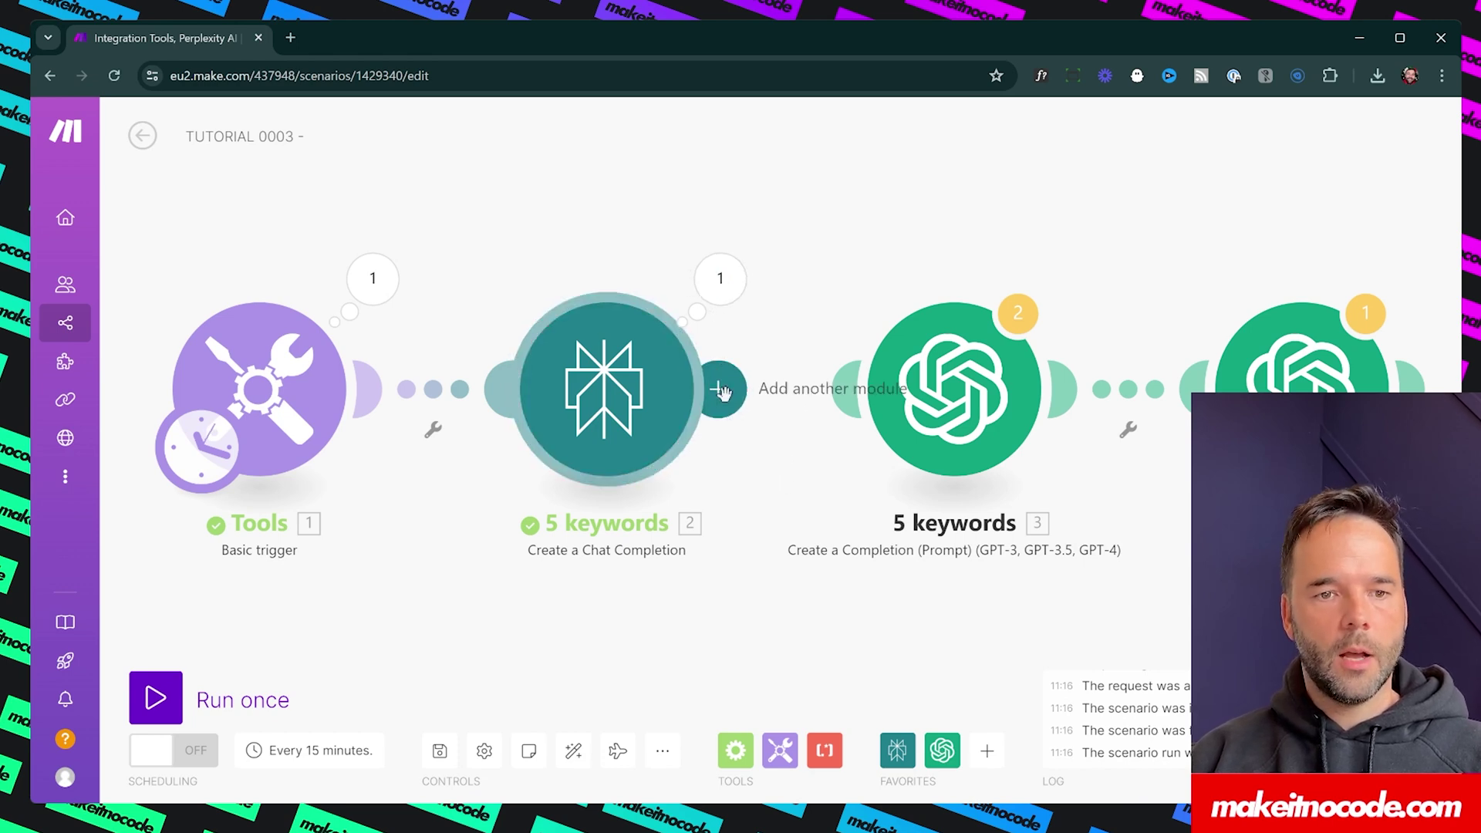
drag(725, 392, 858, 401)
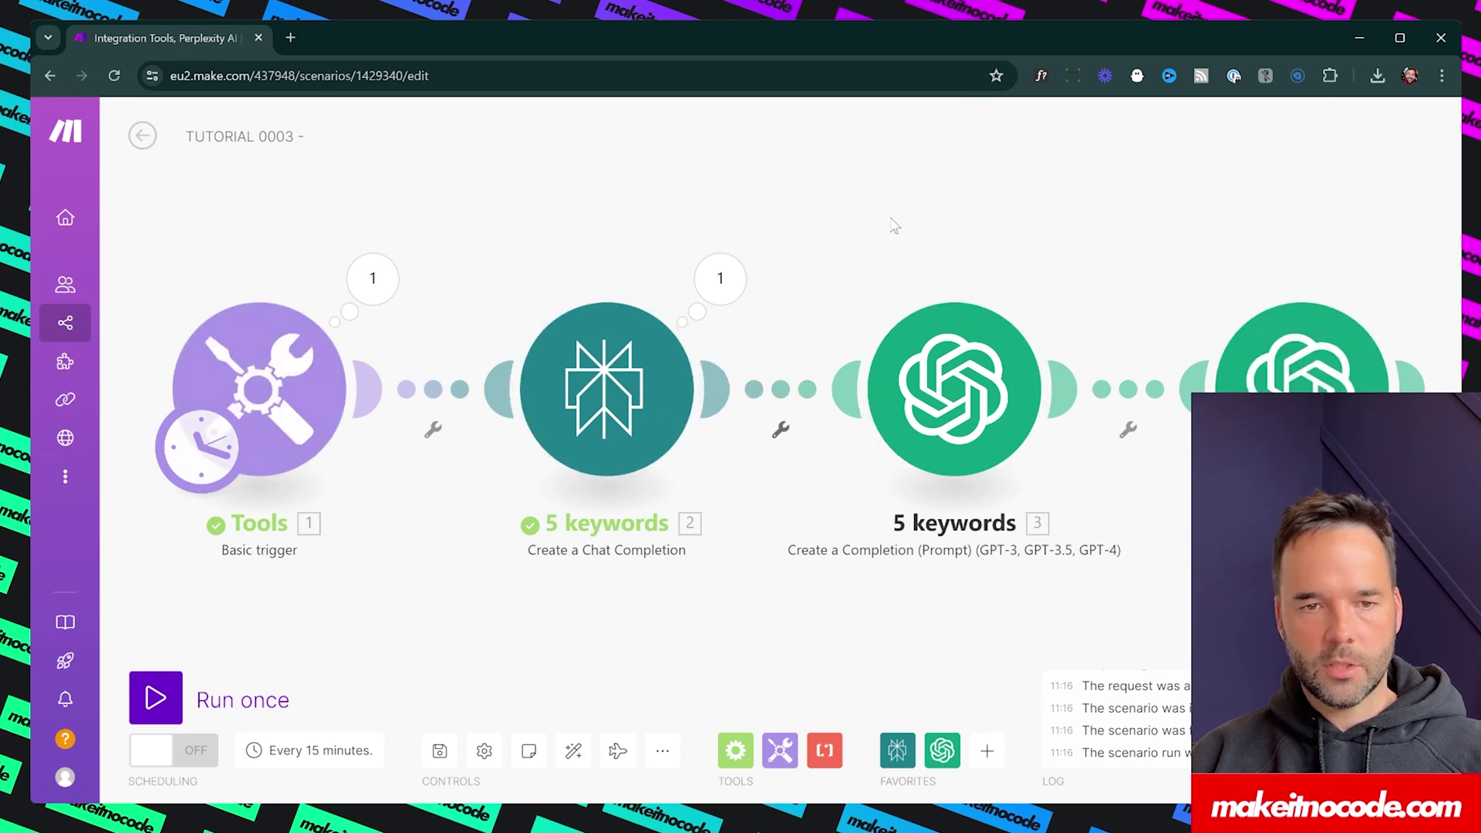
drag(892, 225, 820, 218)
click(278, 703)
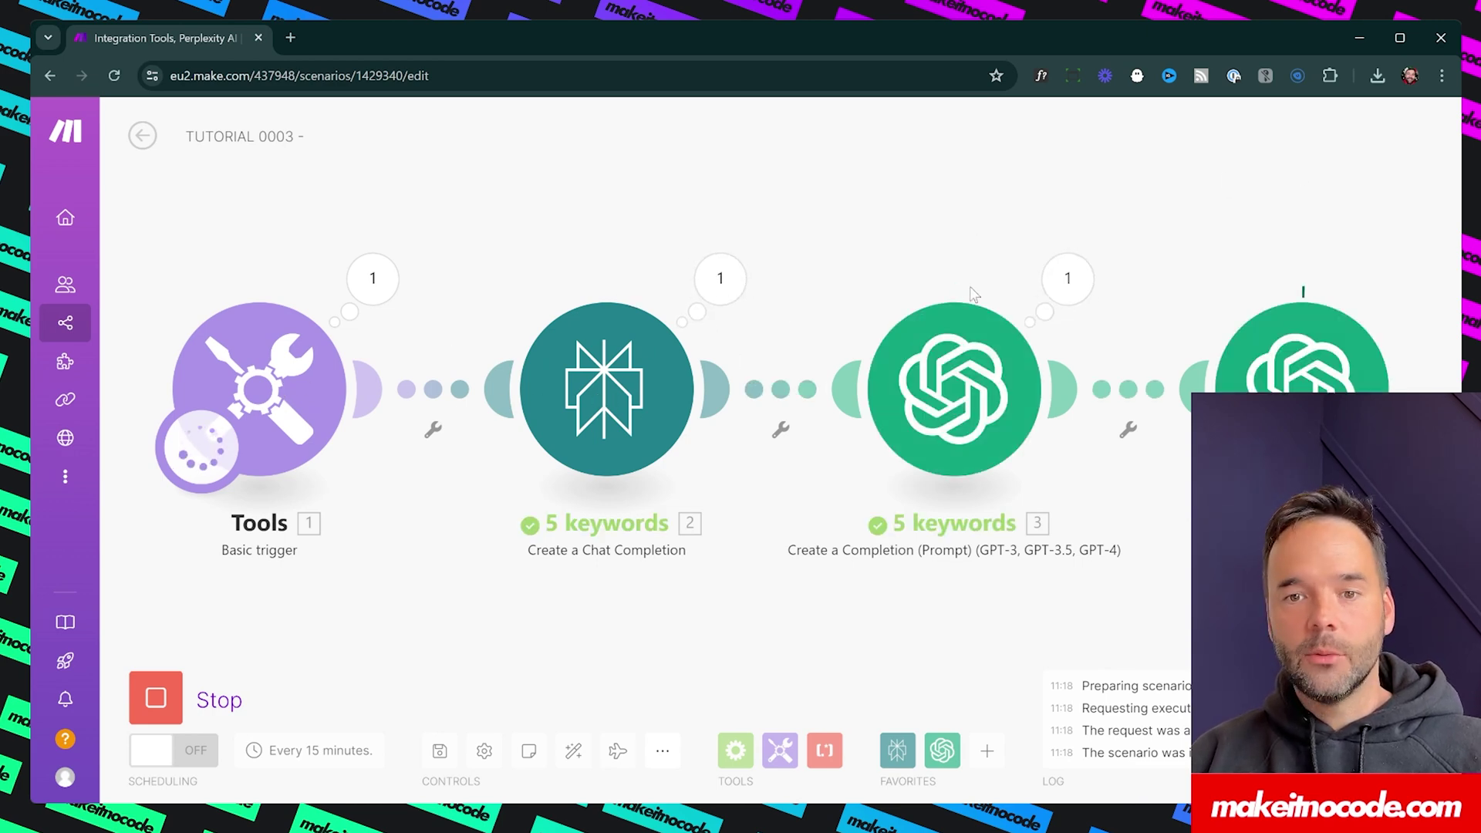
drag(1115, 264, 870, 261)
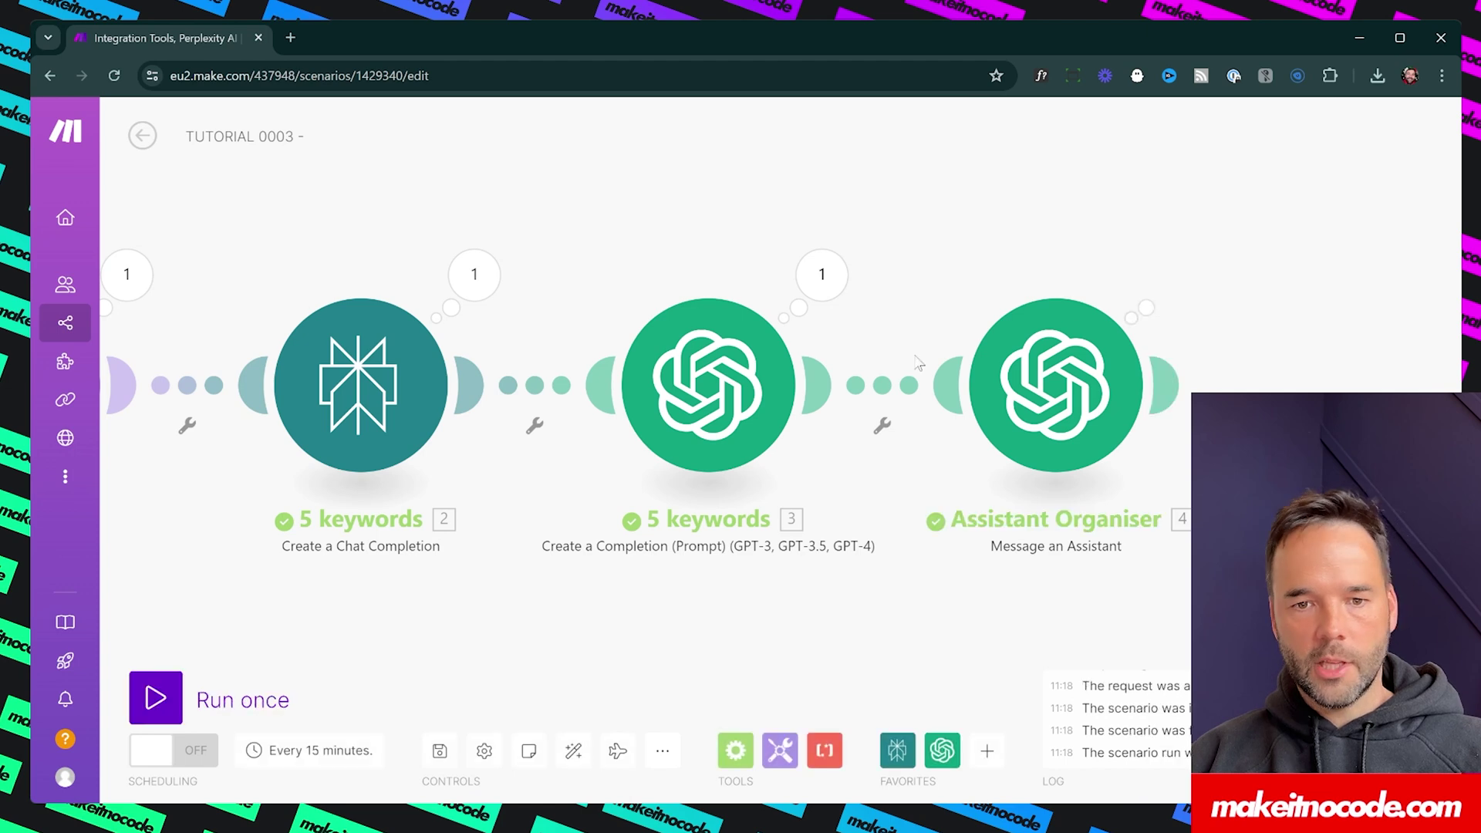
Step: Expand the text value in the Assistant Organiser's output bundle and read the optimized keyword list and categories
click(1170, 275)
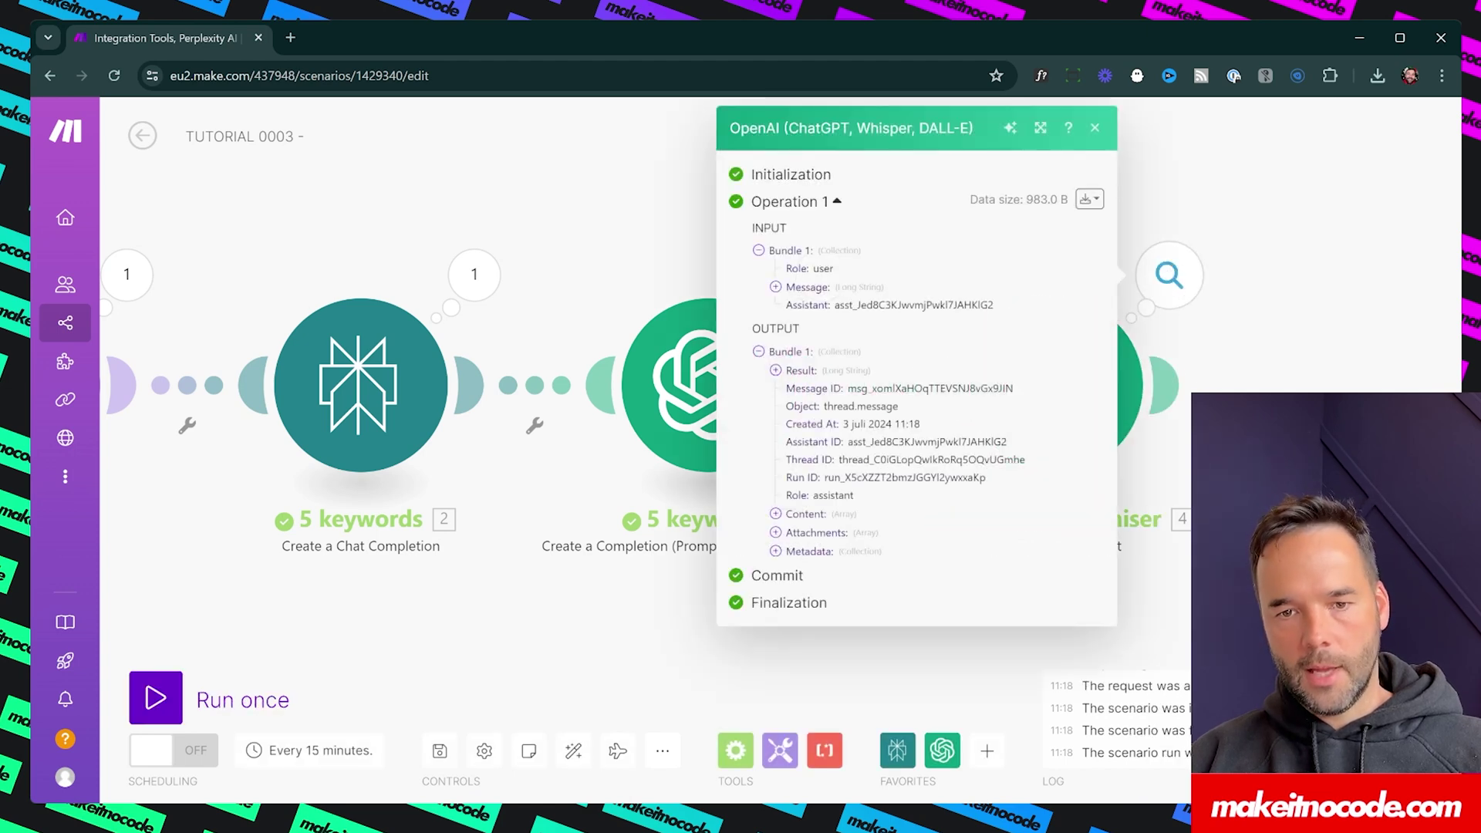
click(775, 514)
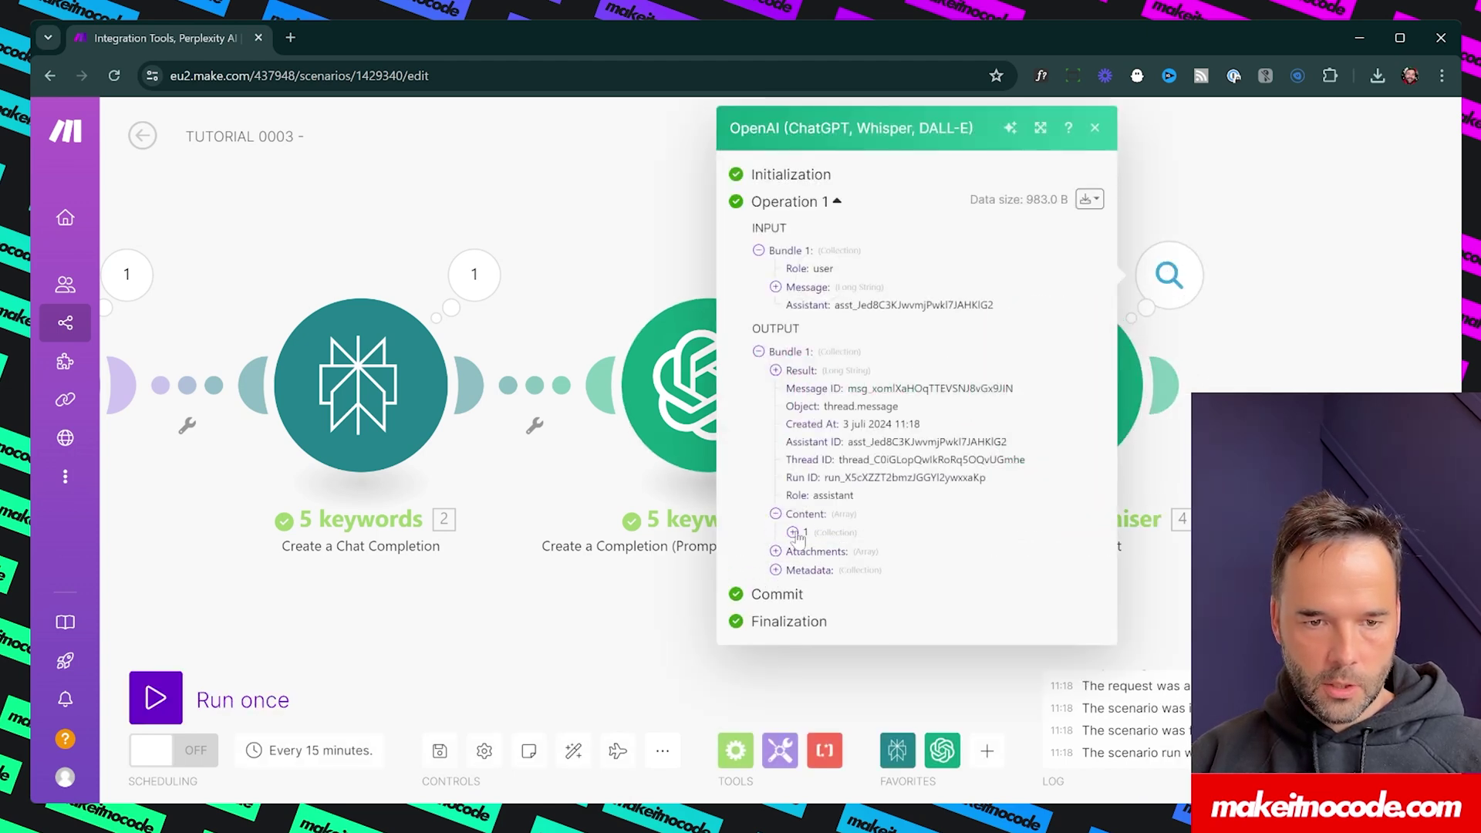
click(793, 532)
click(809, 569)
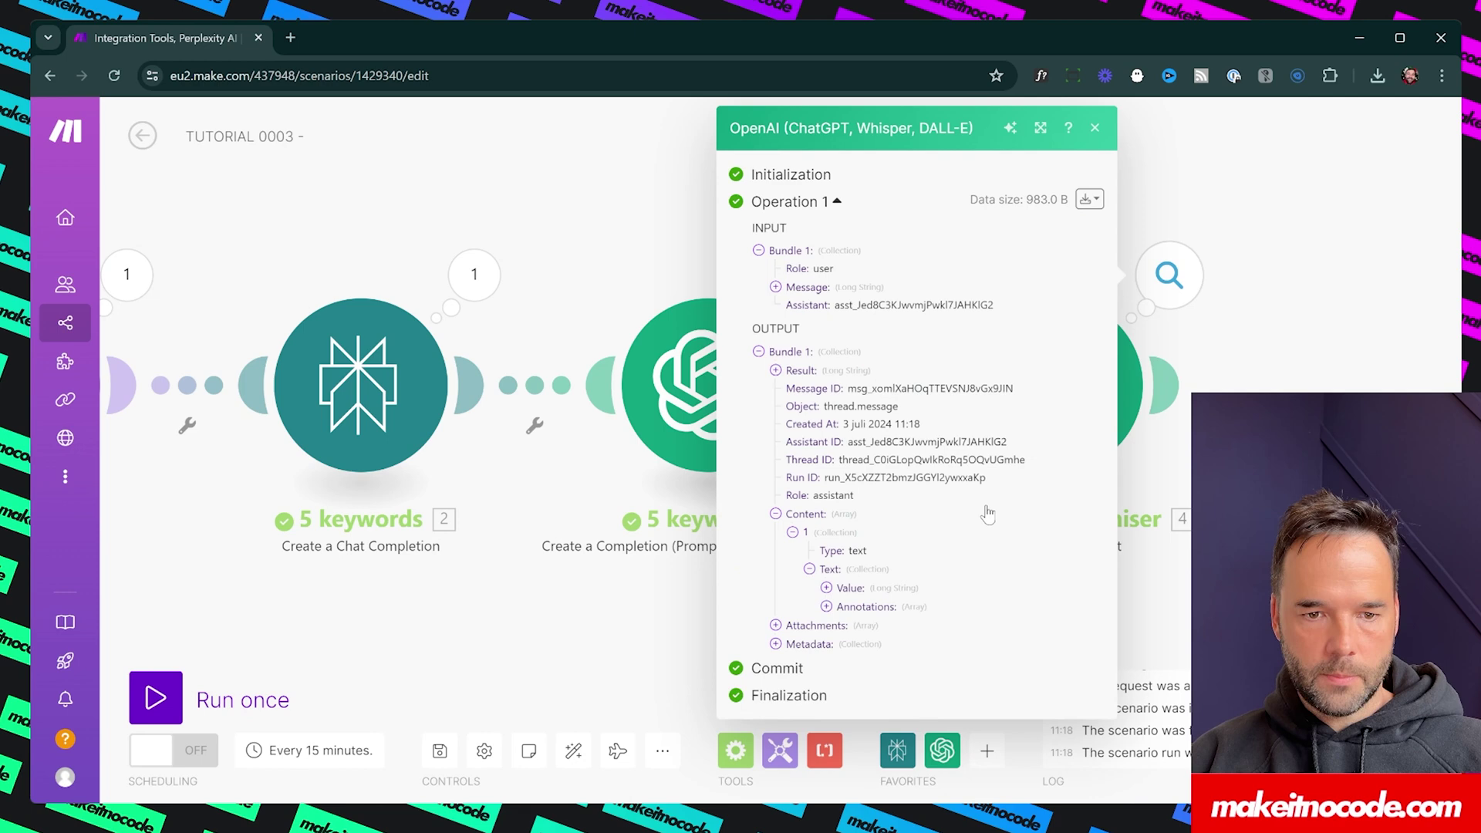
click(826, 588)
scroll(878, 356, down, 3)
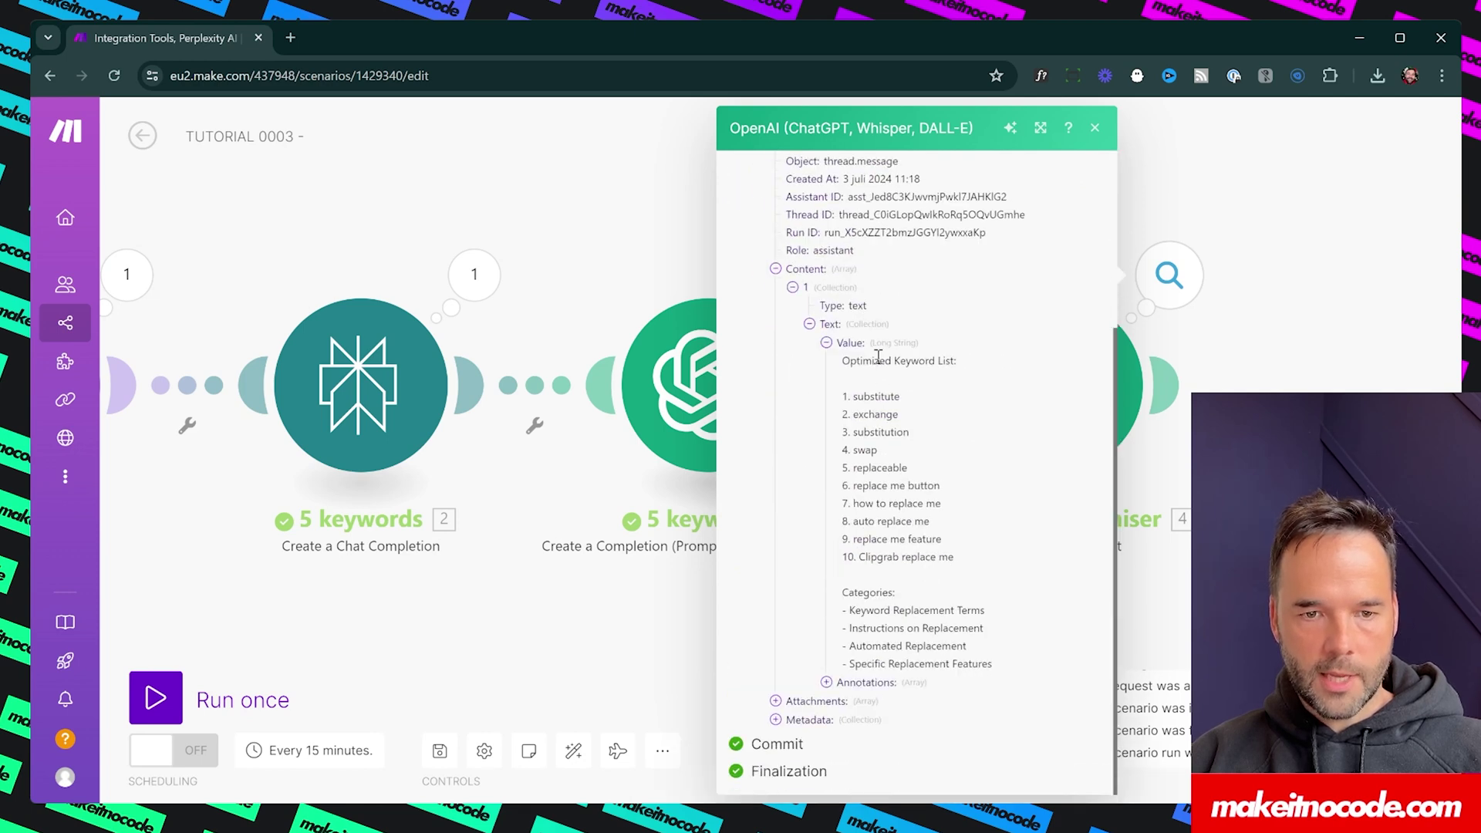
drag(848, 363, 964, 368)
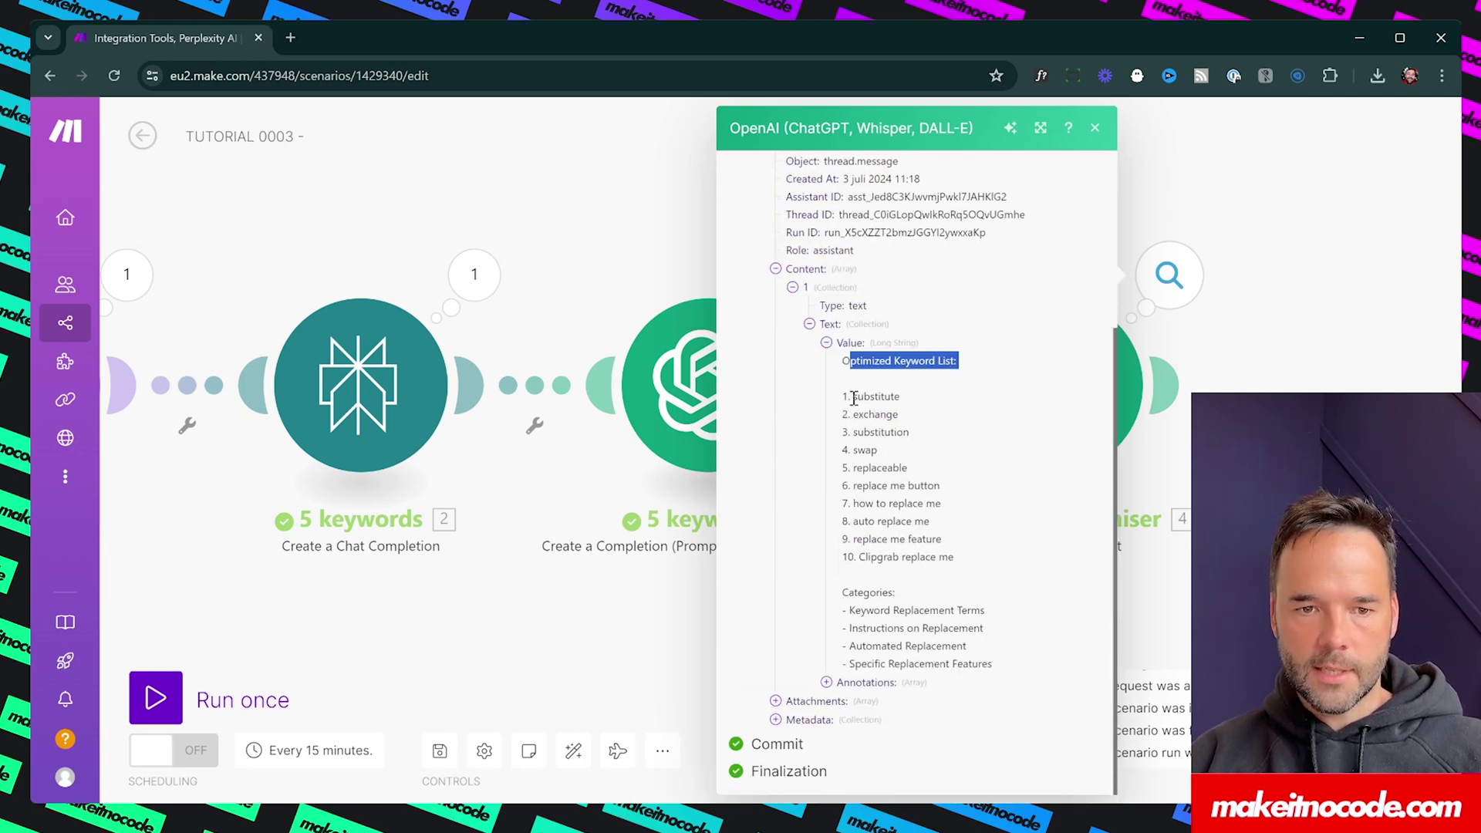
drag(854, 397, 958, 579)
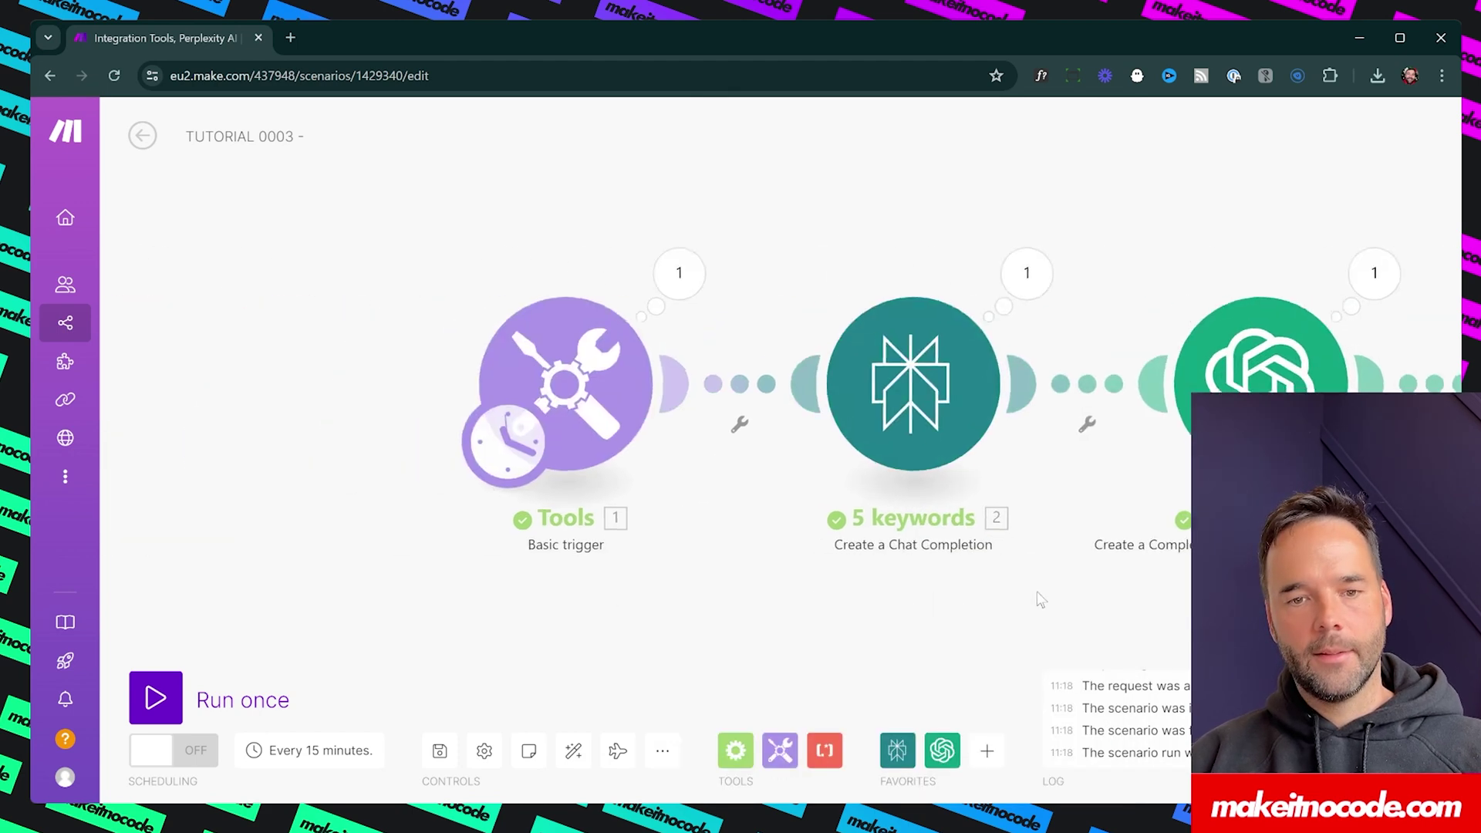
Step: Set the My Keyword value in the Tools trigger to "Ai keyword research toool" and save the module
triple_click(944, 440)
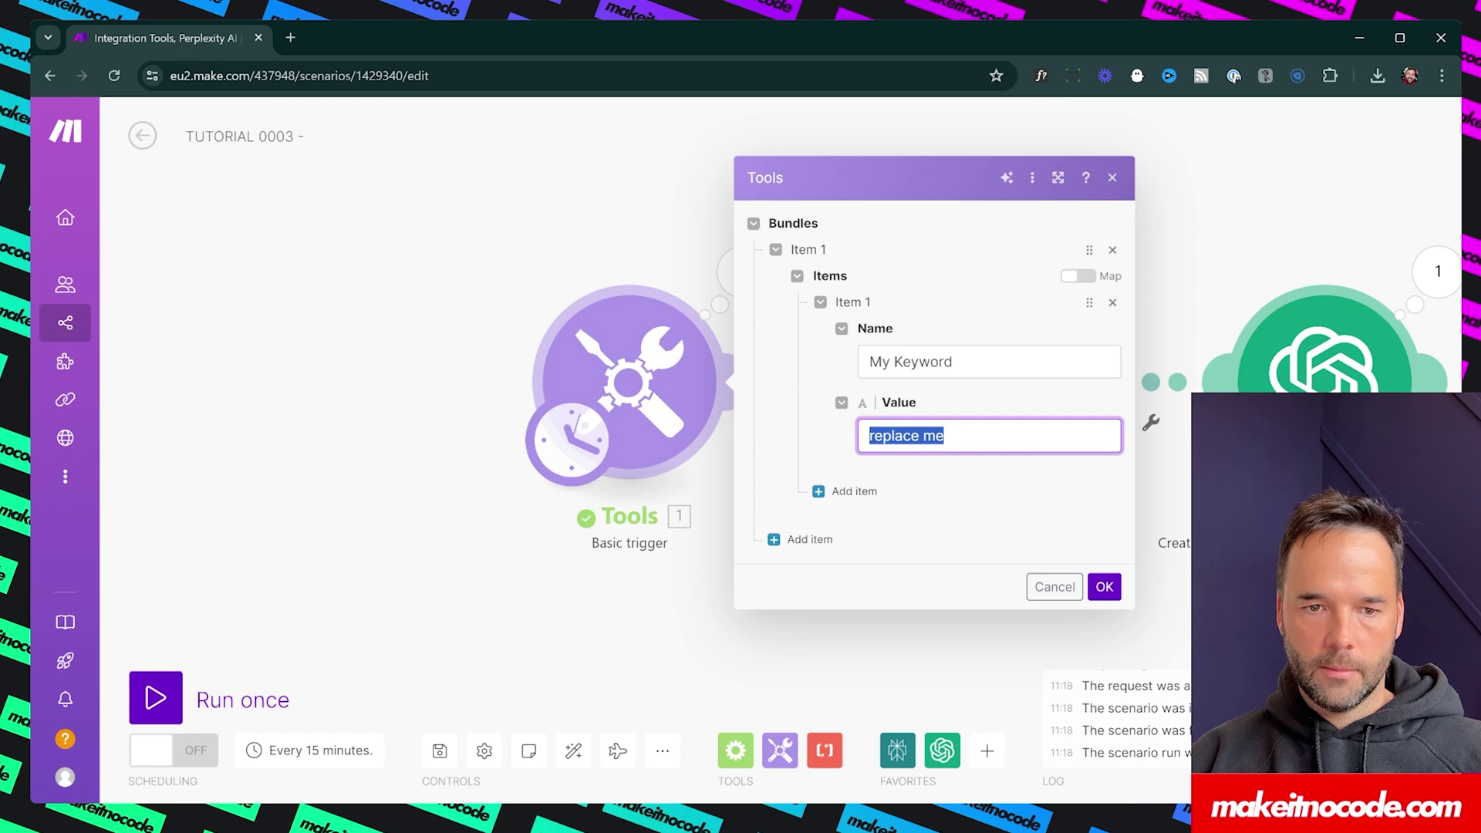
text(Ai)
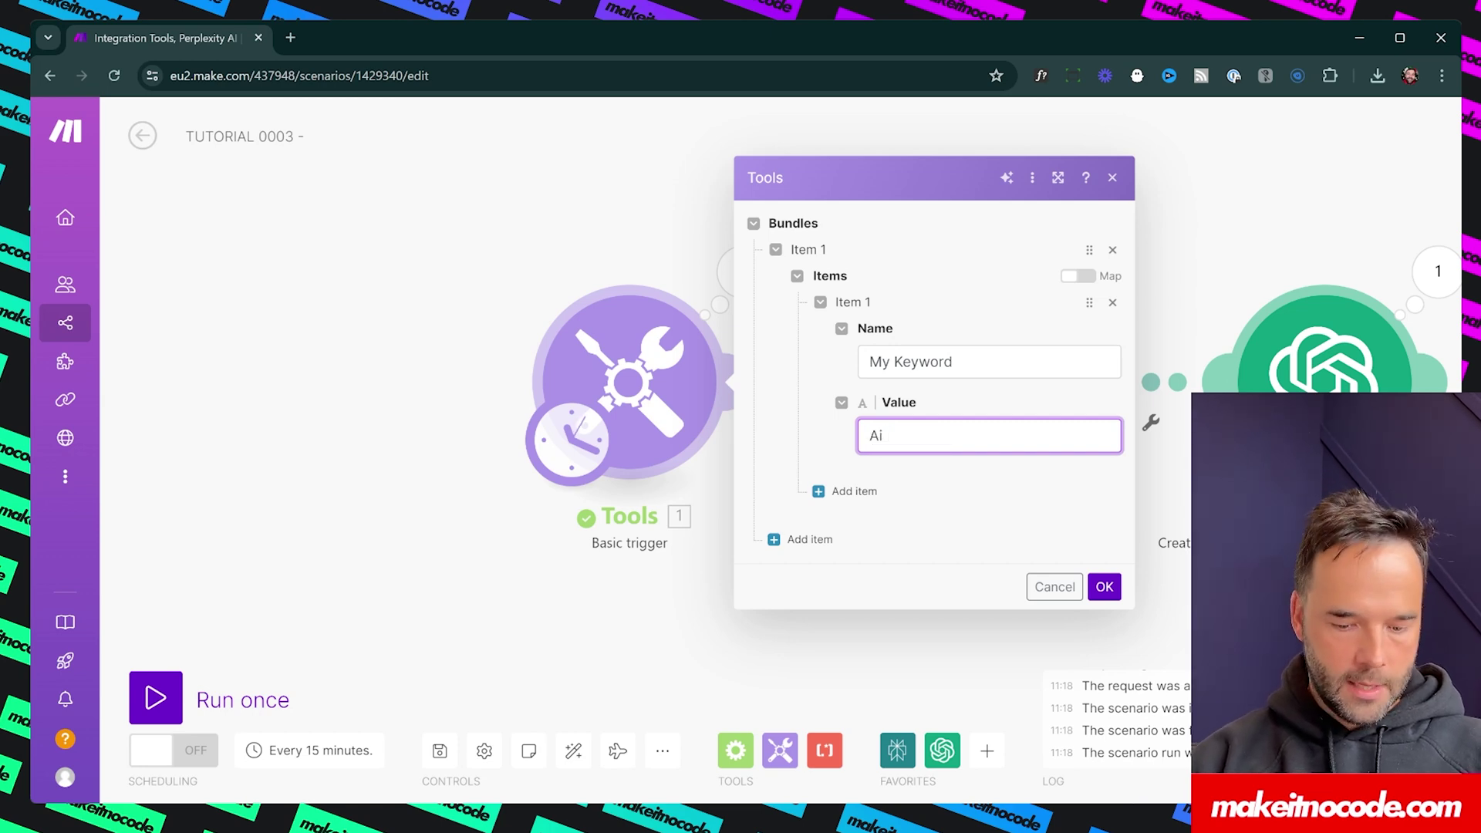
text( keywird research)
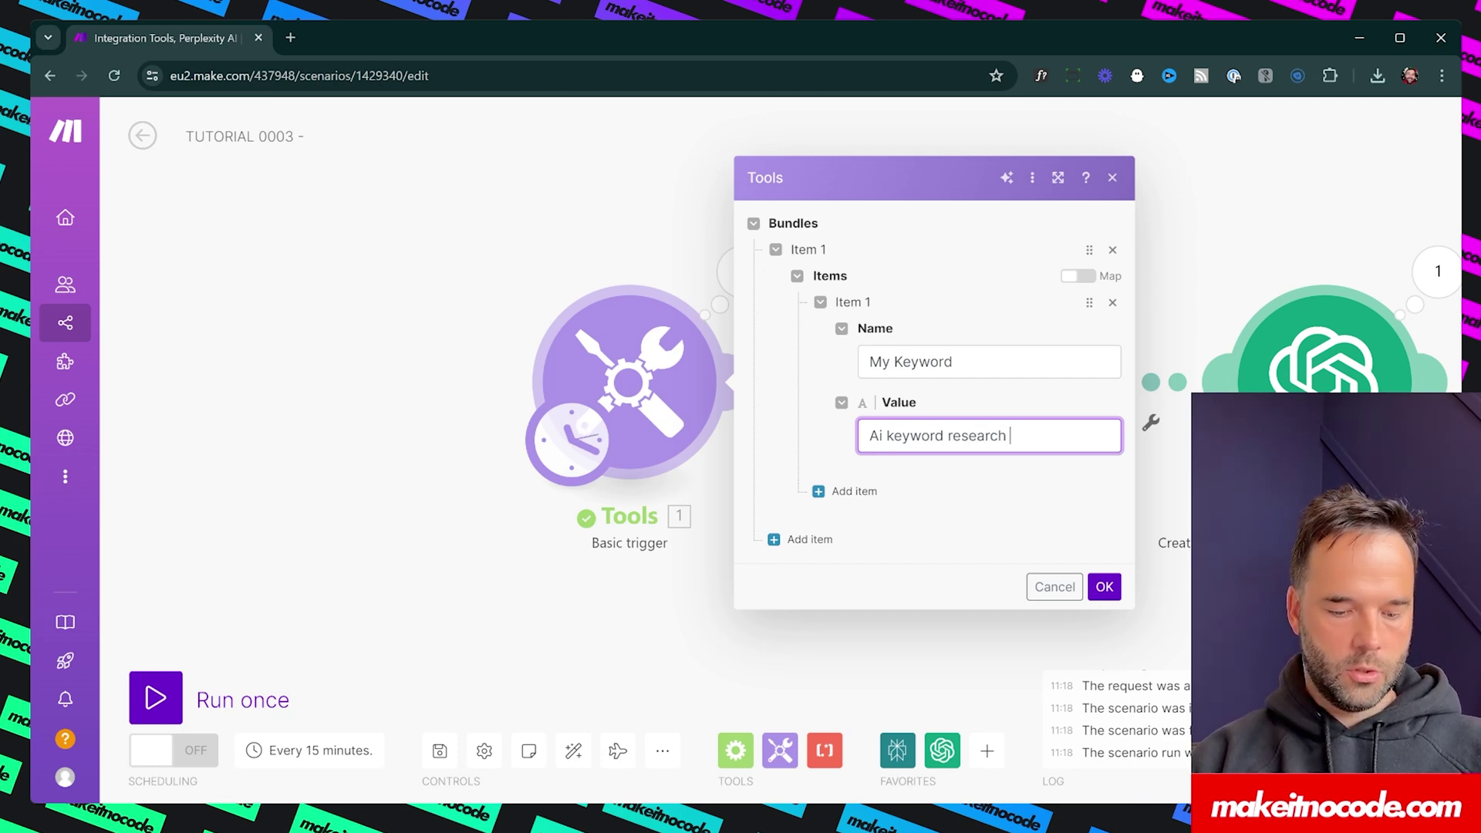
text(toool)
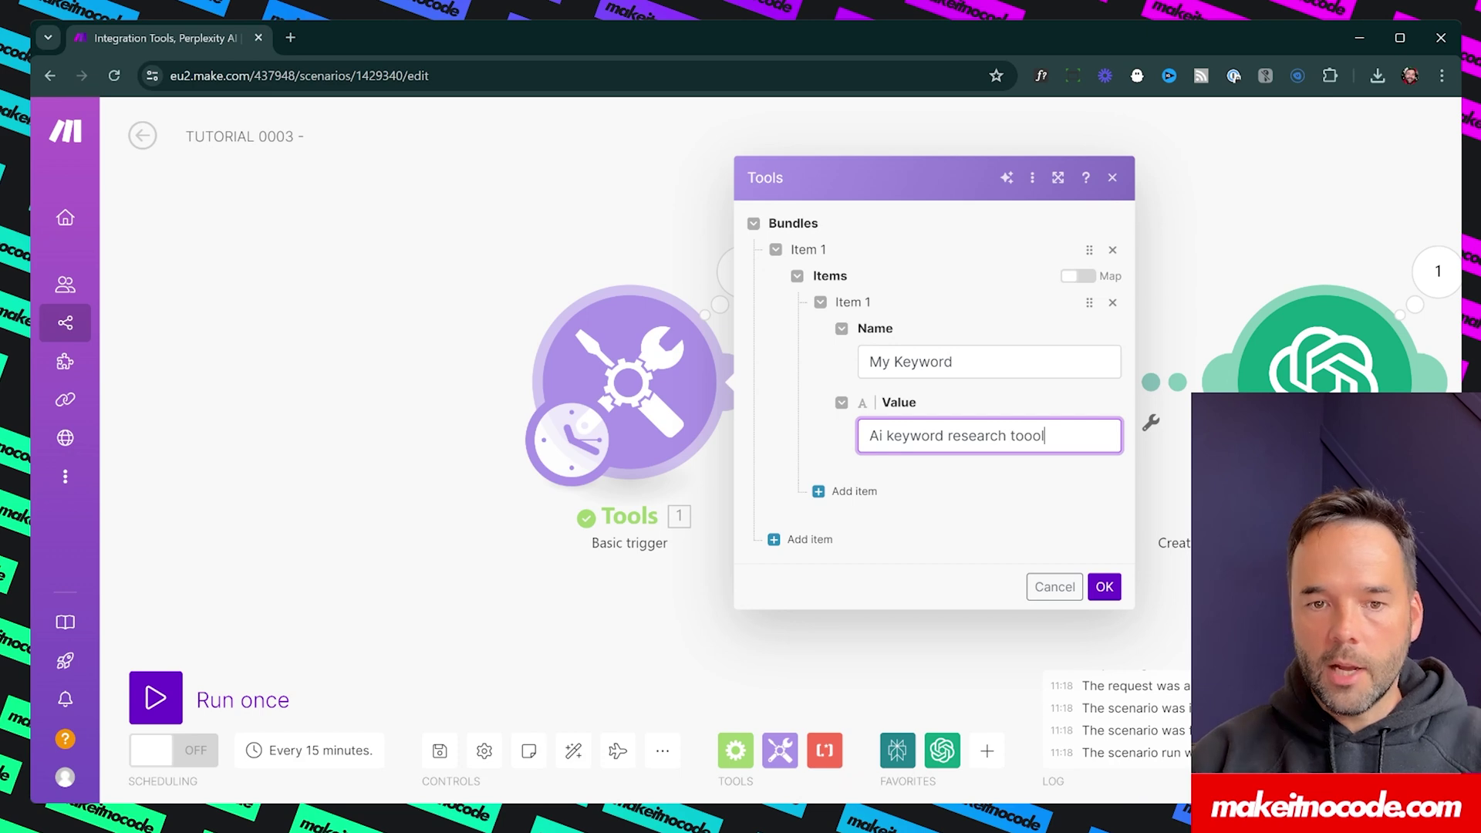
drag(1054, 433, 929, 436)
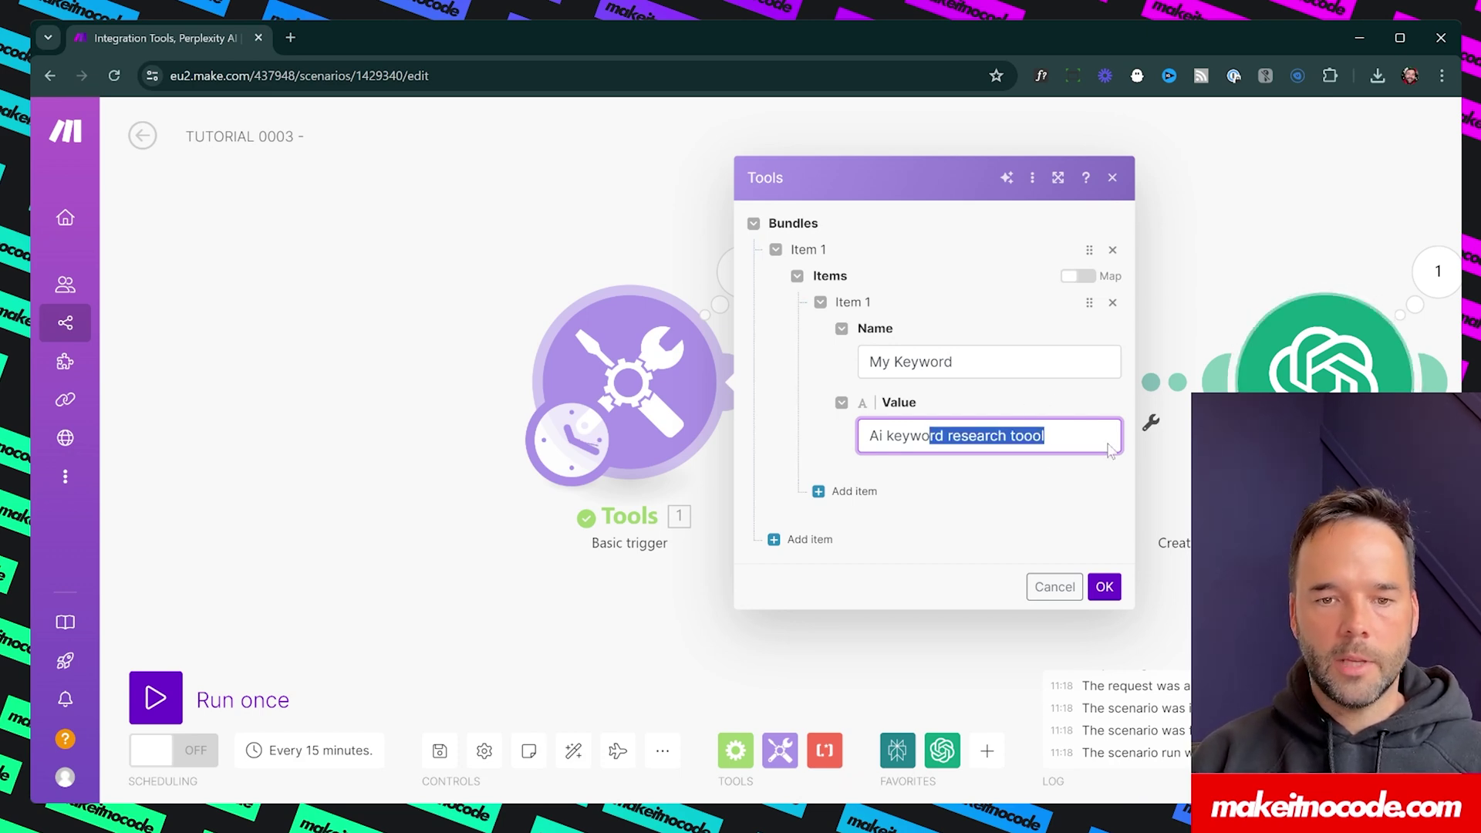
click(1072, 433)
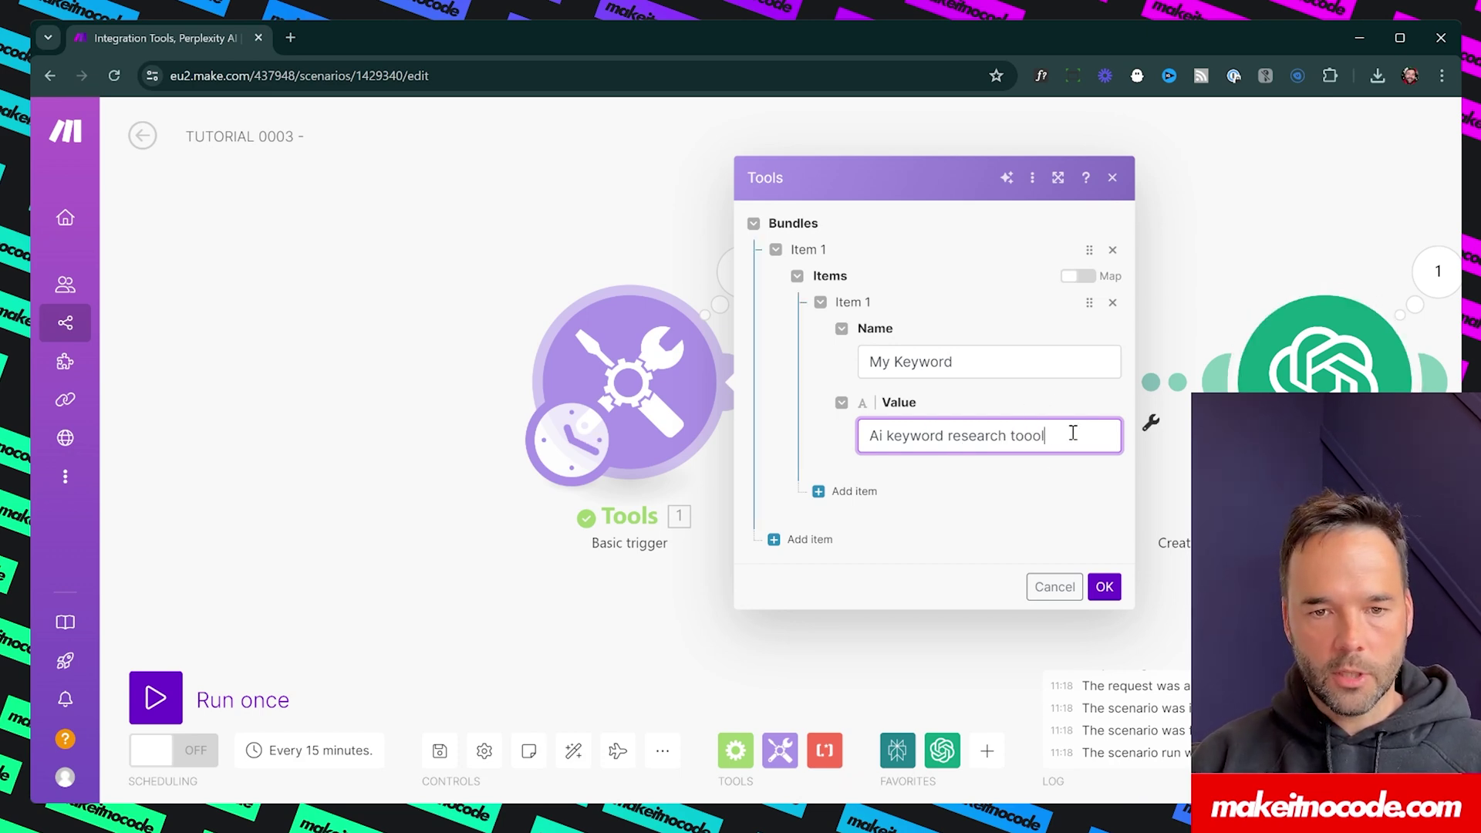
click(1104, 586)
Step: Run the scenario once and expand the content text value in the Assistant Organiser's output bundle
drag(923, 620, 537, 601)
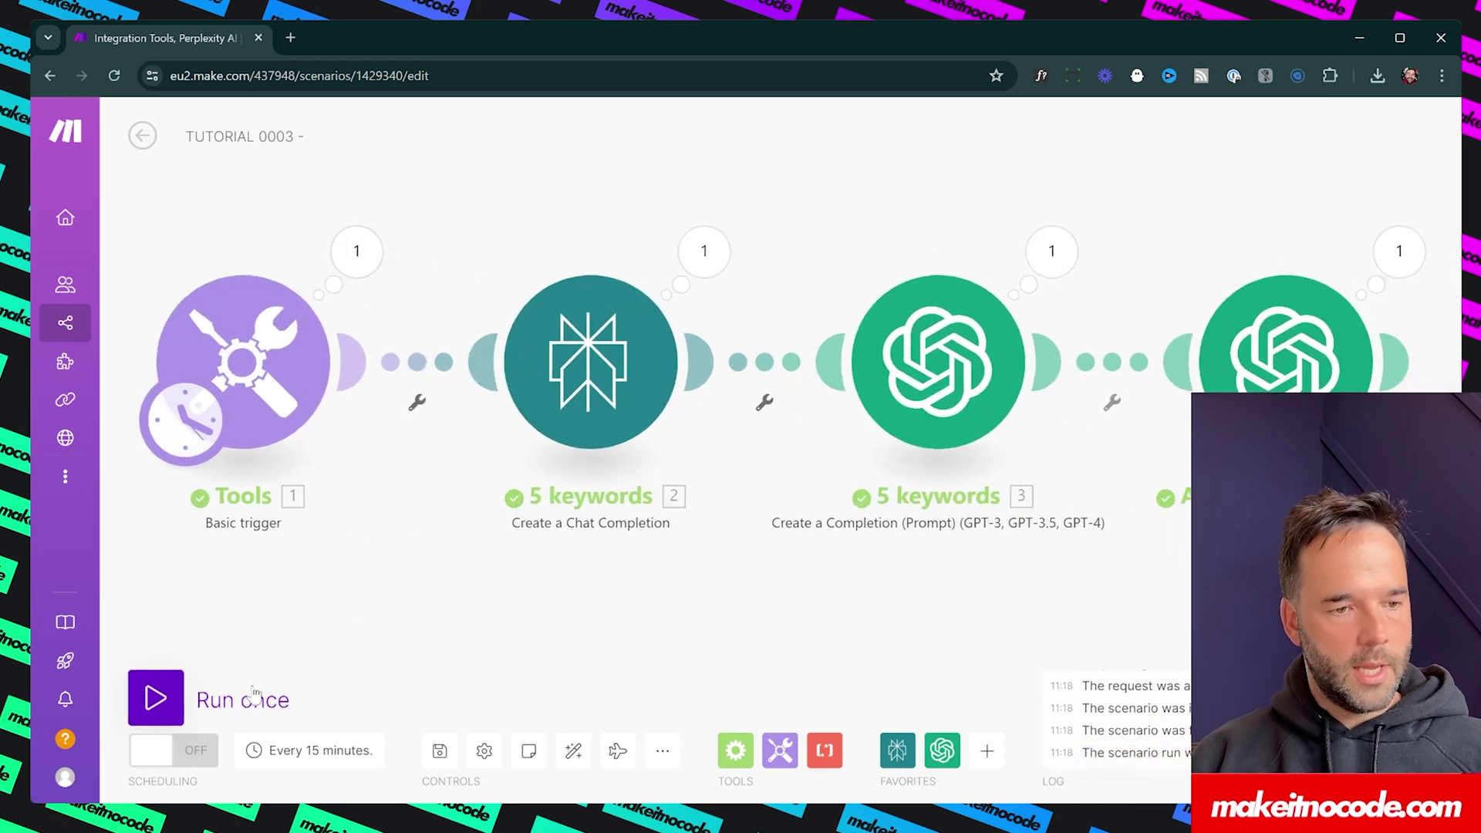
click(208, 701)
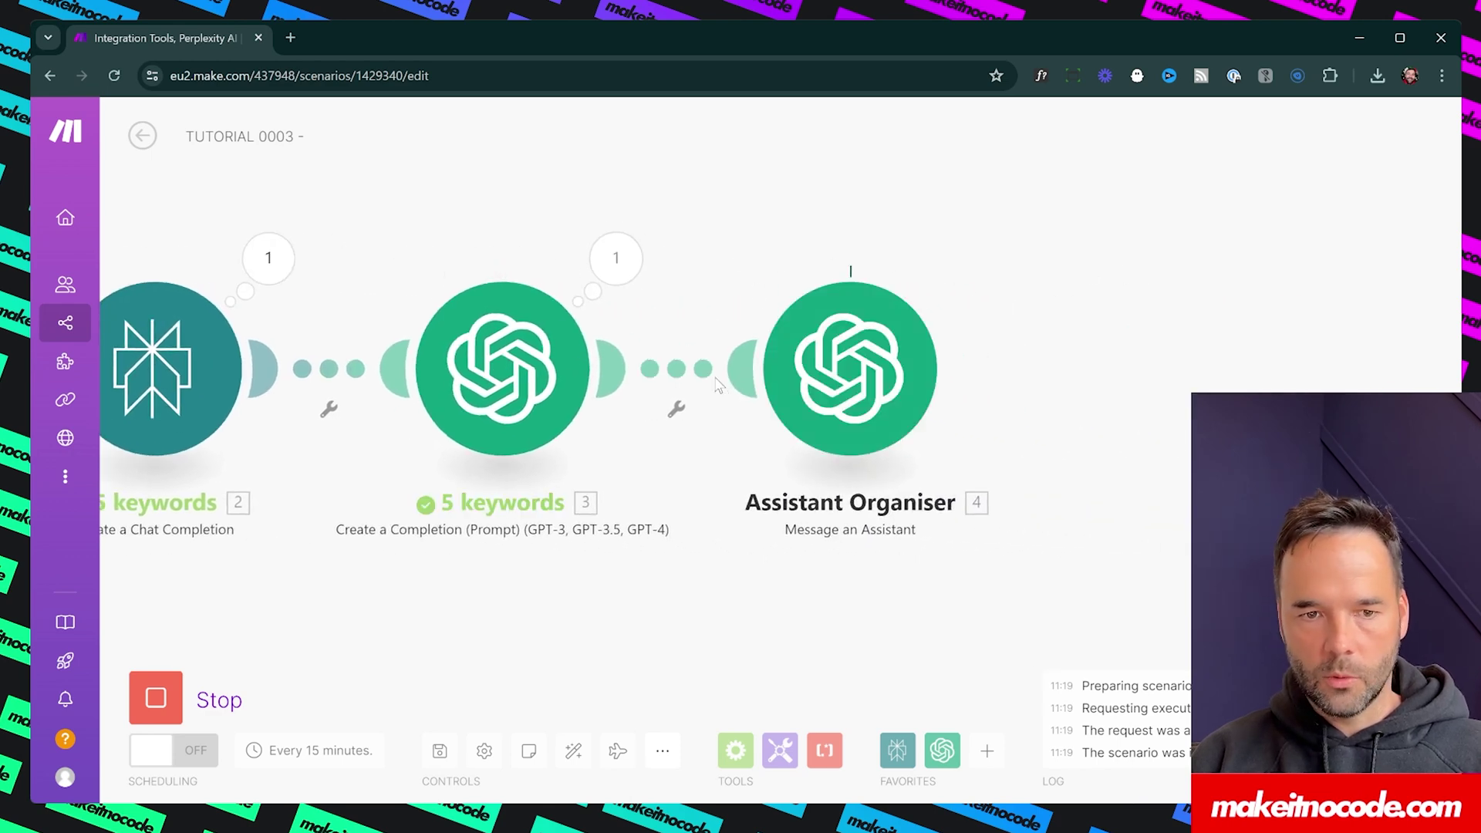
click(698, 268)
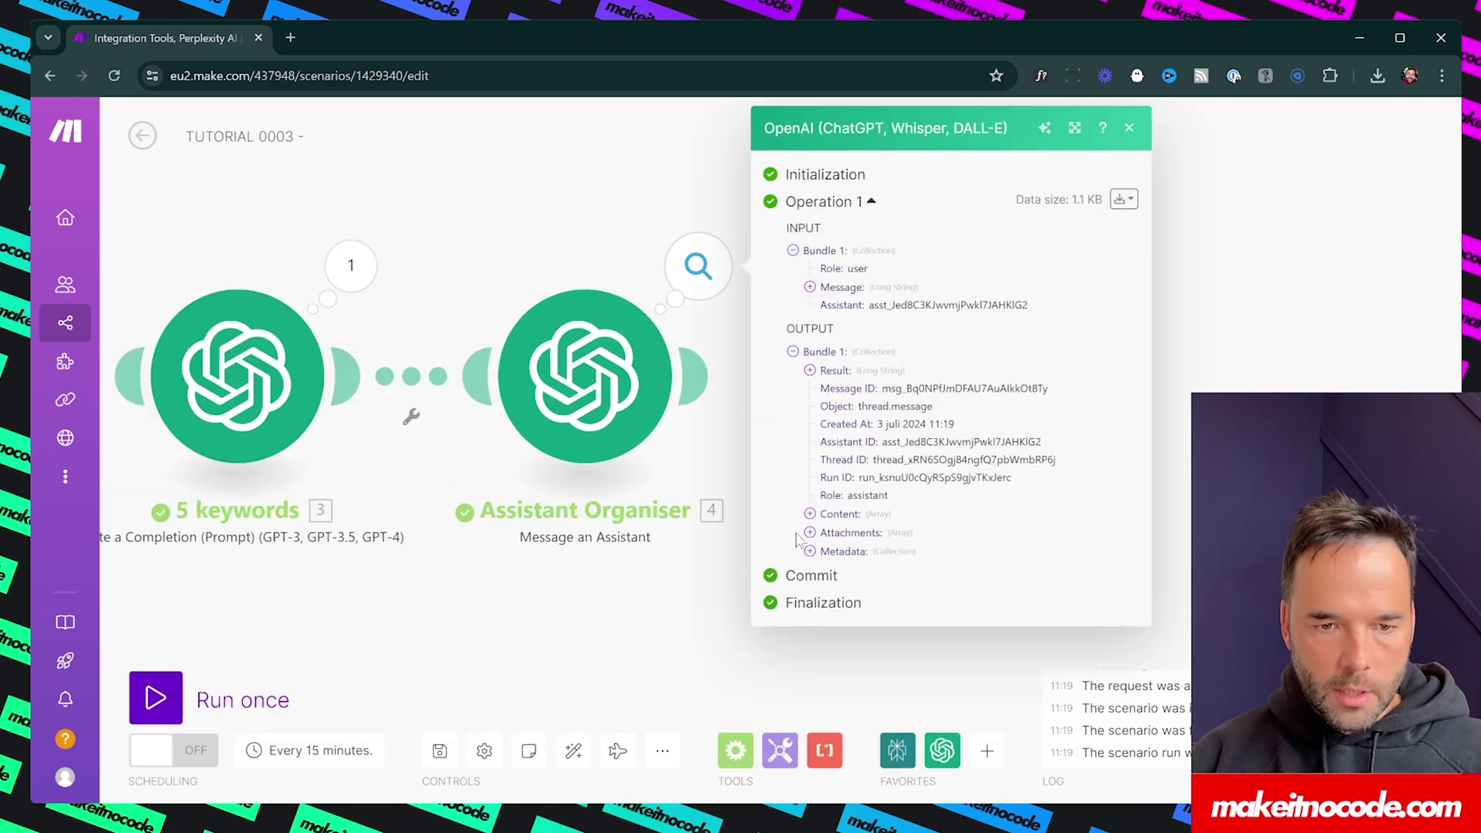
click(810, 514)
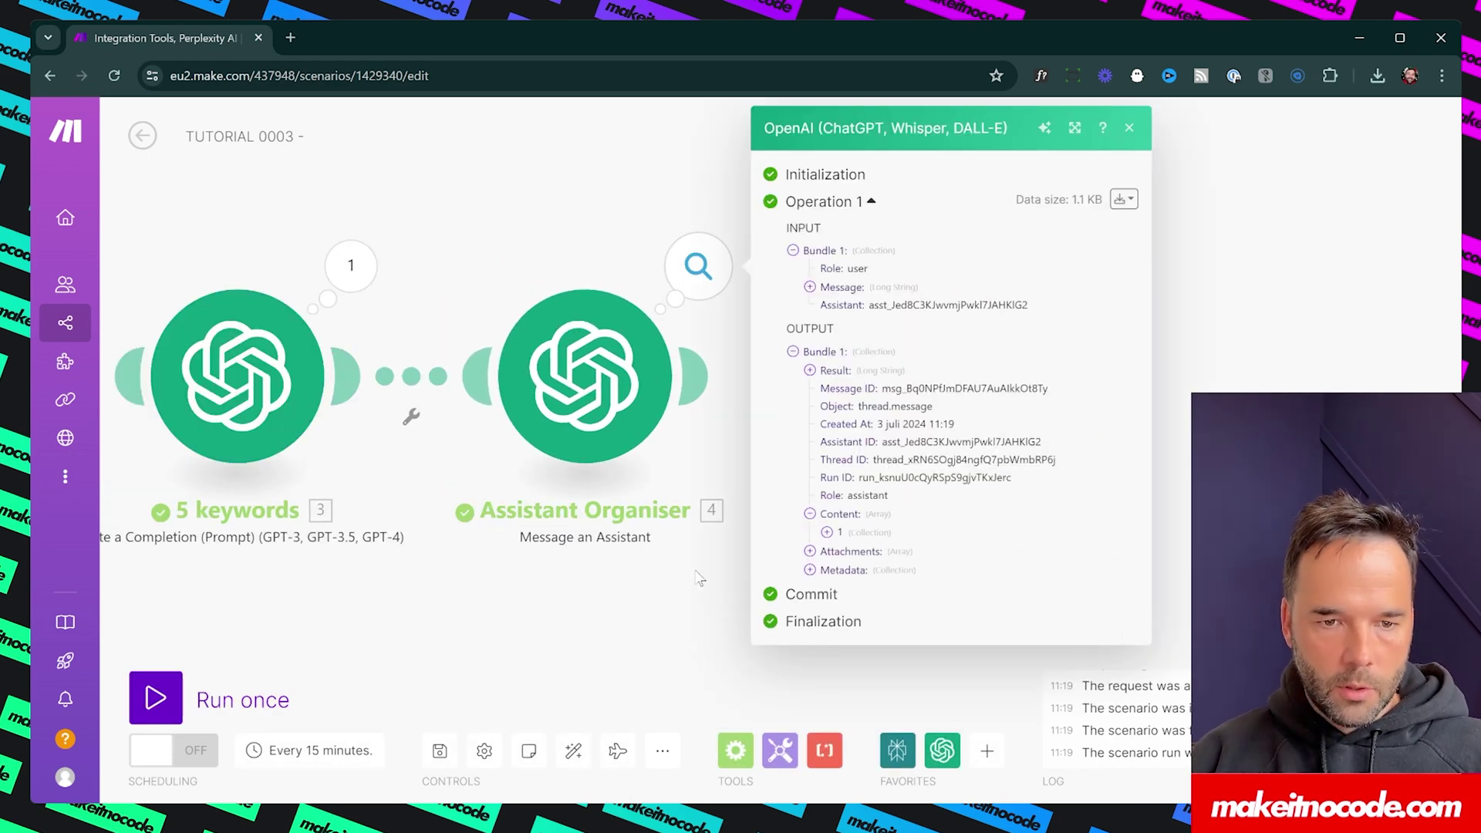
click(826, 532)
click(844, 569)
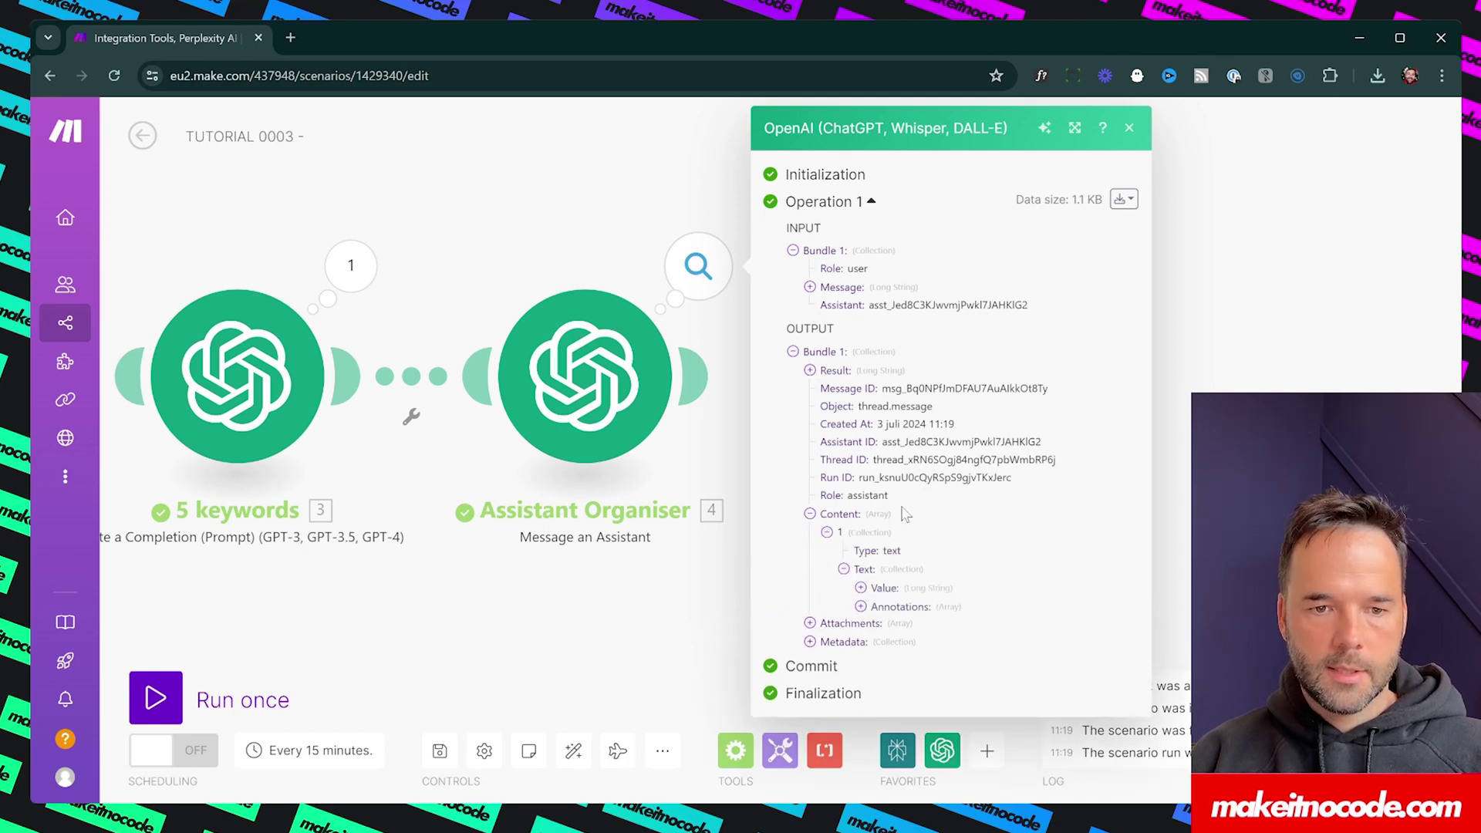
click(860, 588)
scroll(885, 357, down, 2)
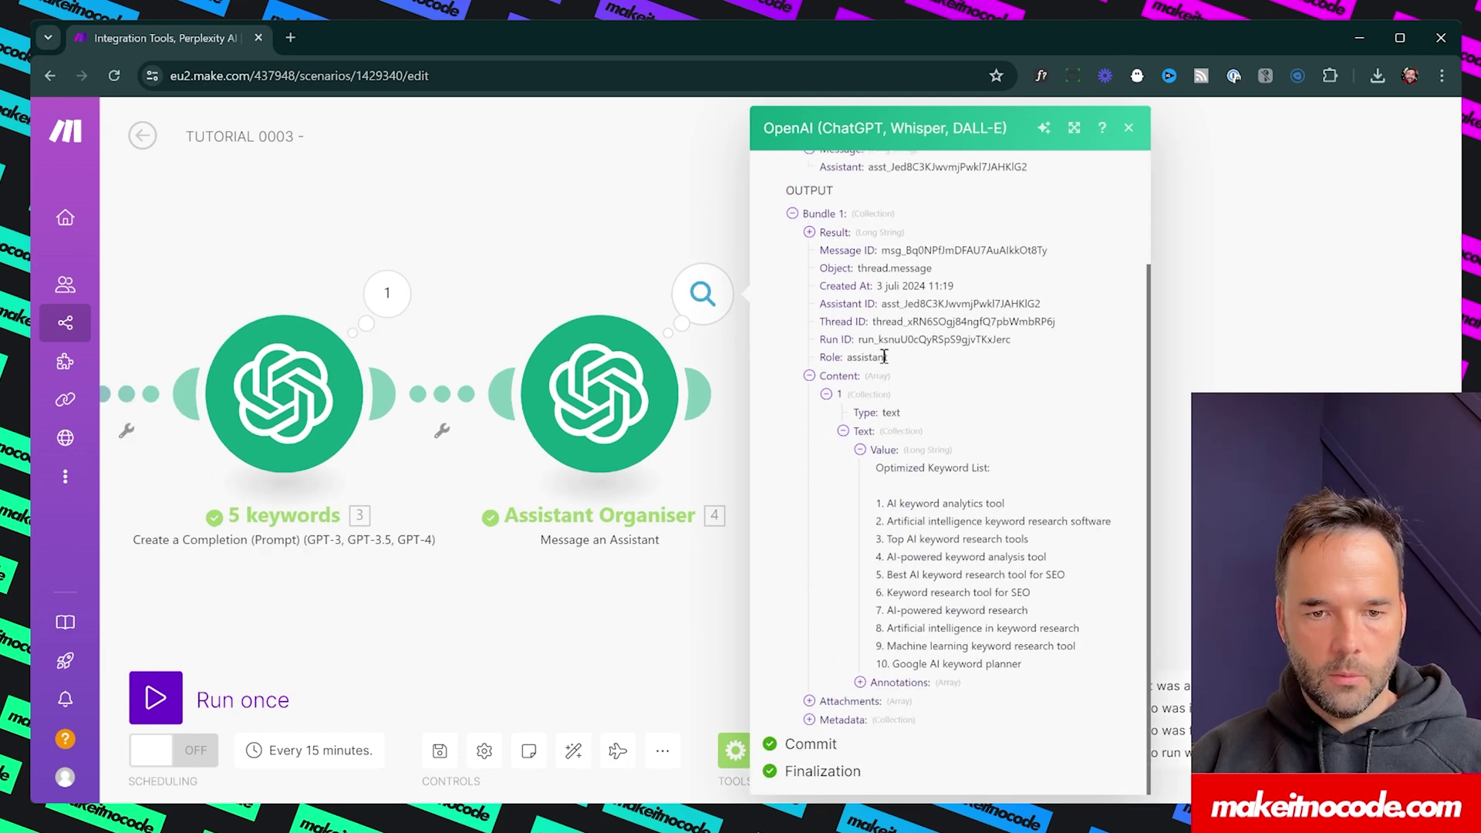
Step: Read through the optimized keyword list in the Assistant Organiser's output and close the run result
drag(878, 468, 1034, 477)
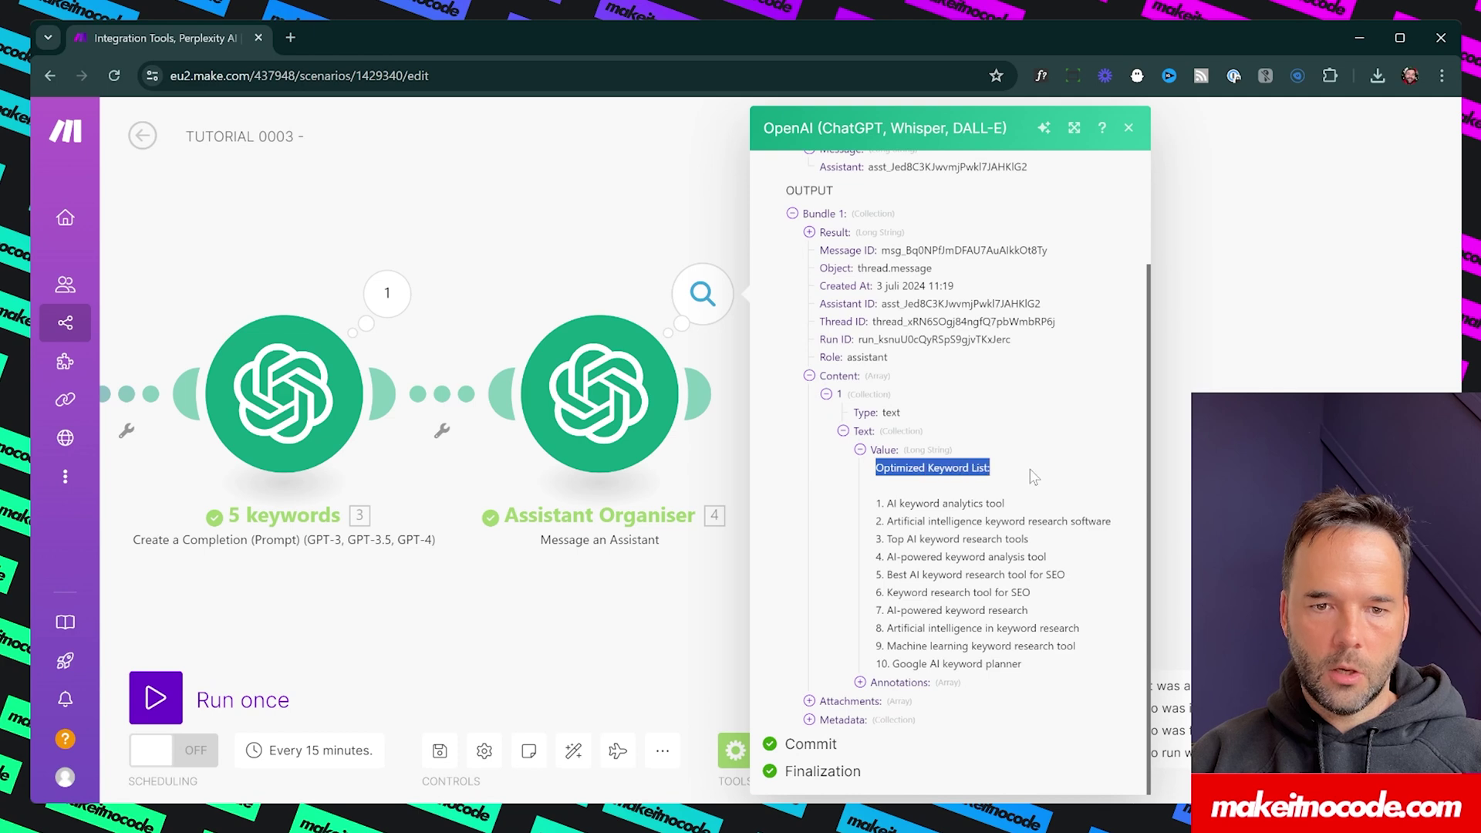
click(971, 521)
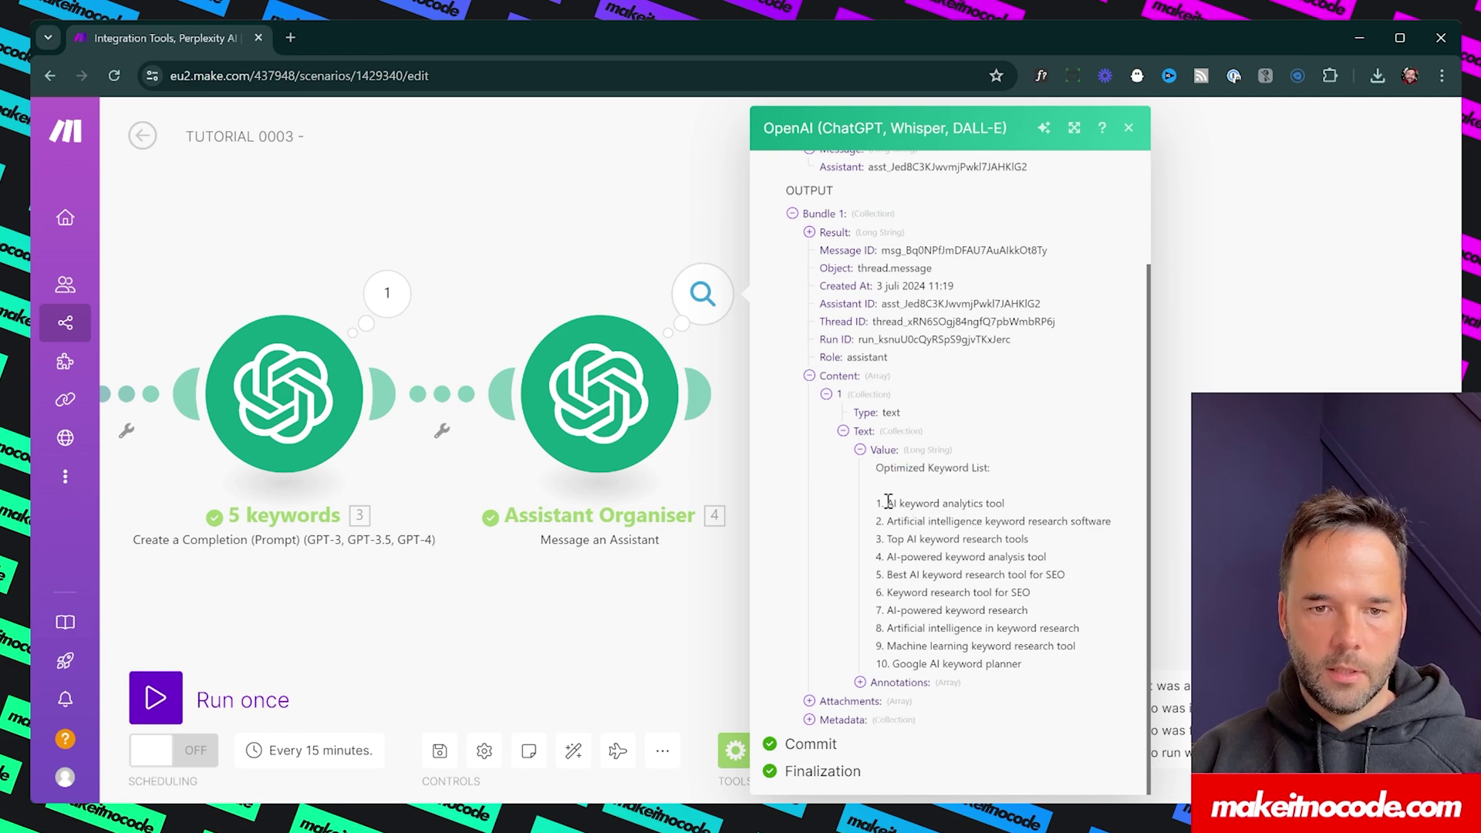
drag(887, 501, 1026, 511)
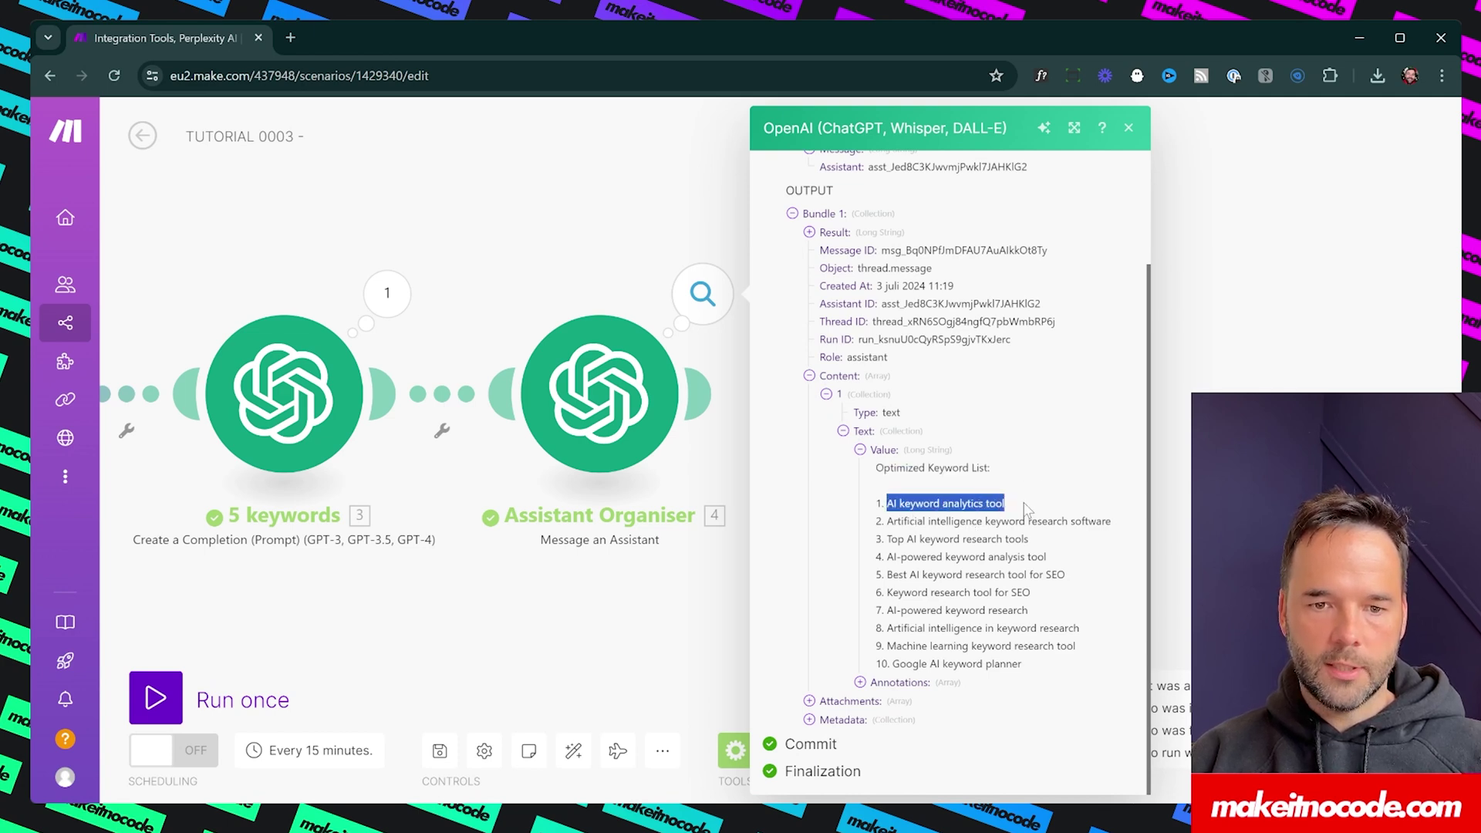
click(976, 524)
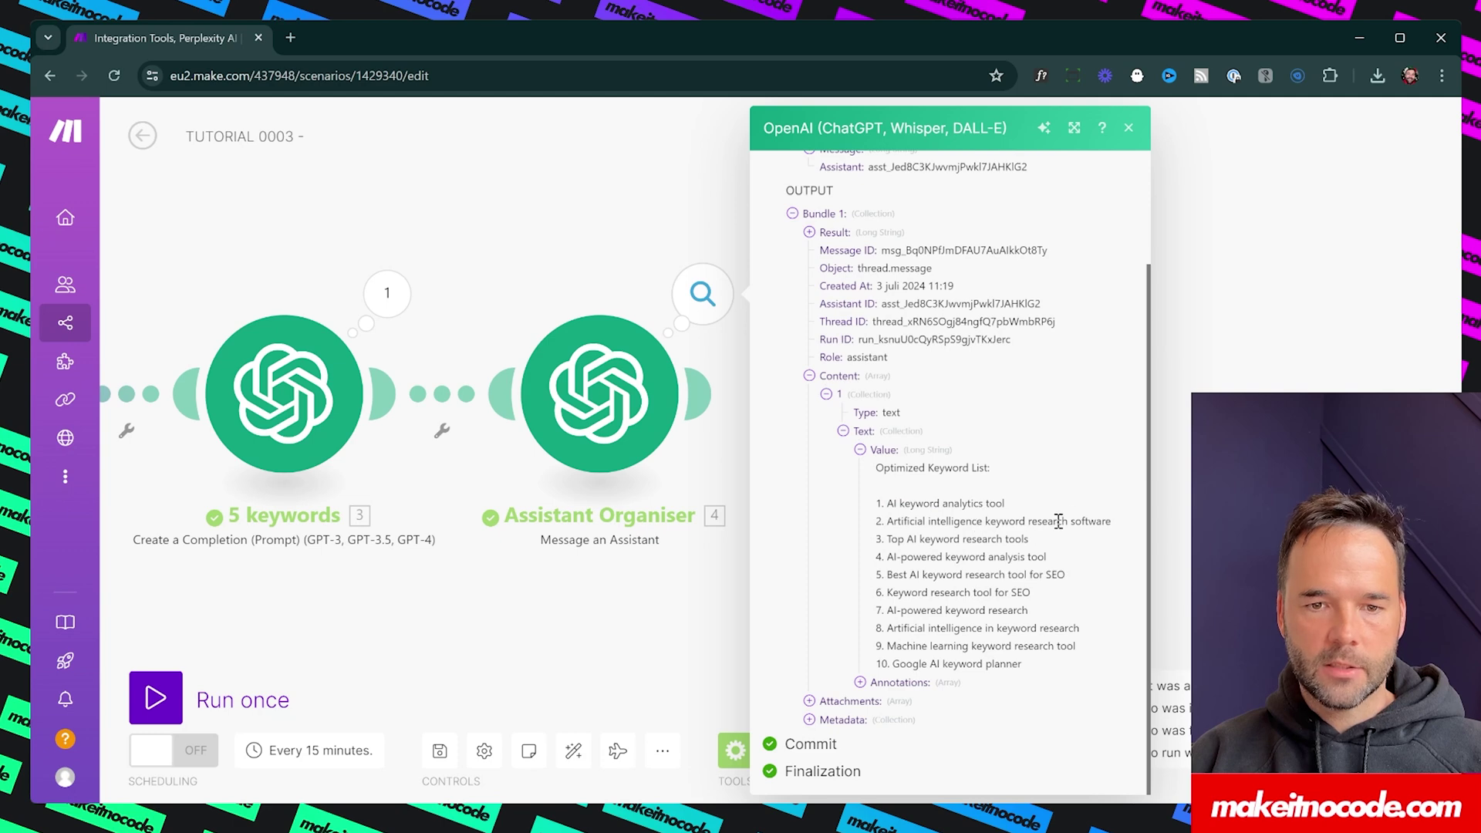
drag(876, 503, 1078, 648)
click(1045, 664)
drag(636, 603, 643, 592)
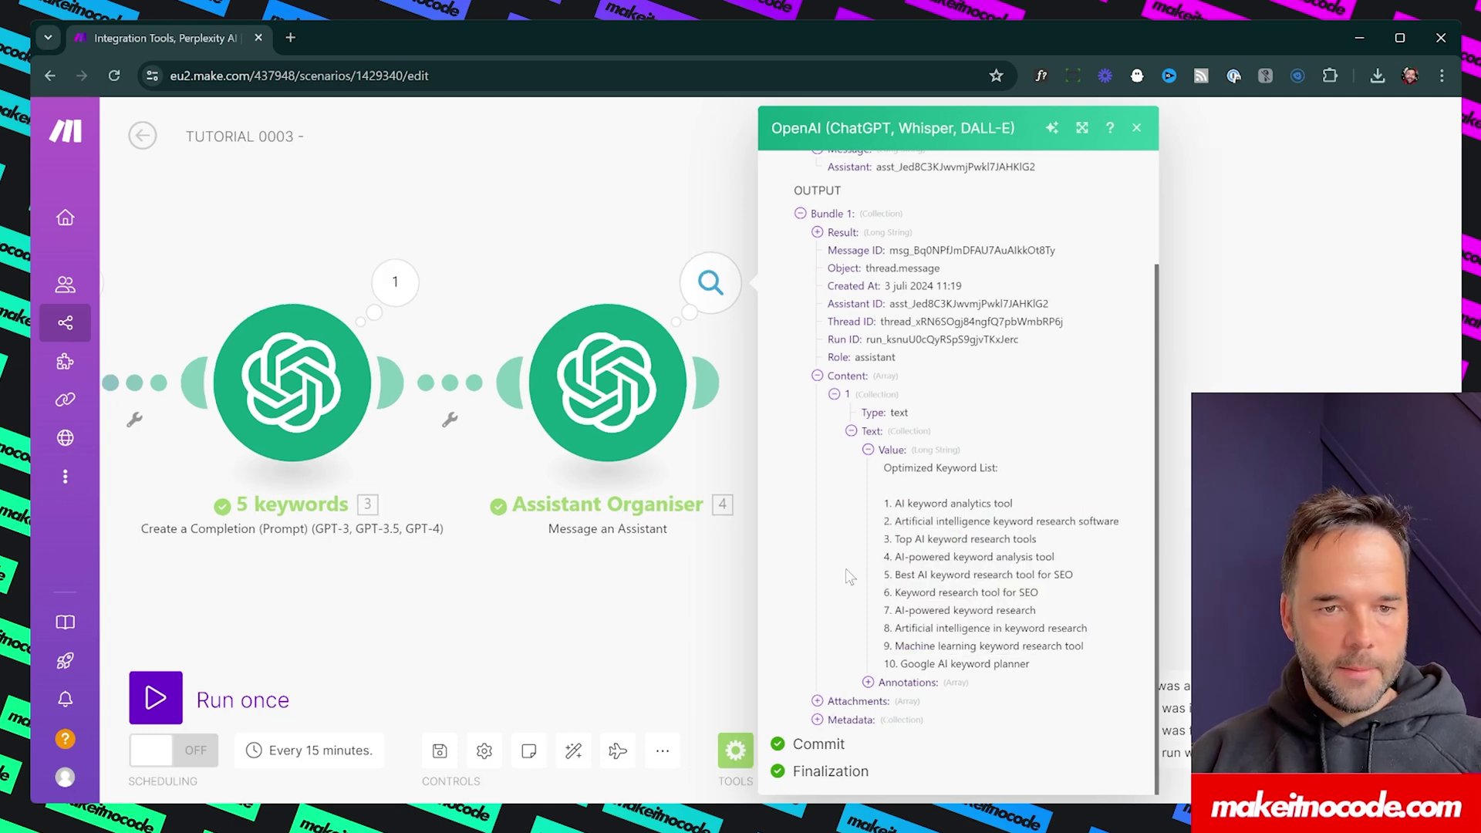
click(689, 626)
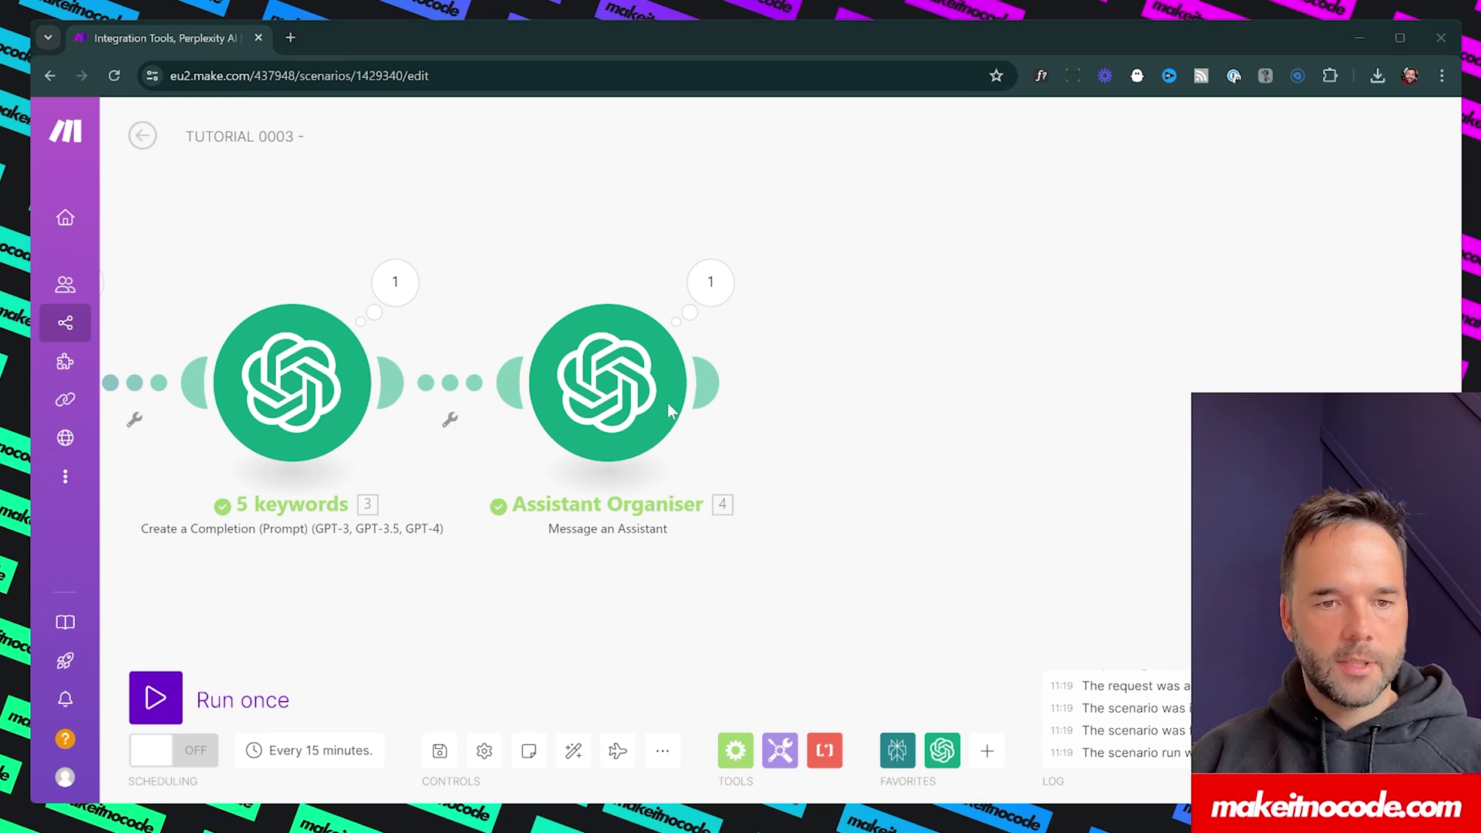
click(804, 121)
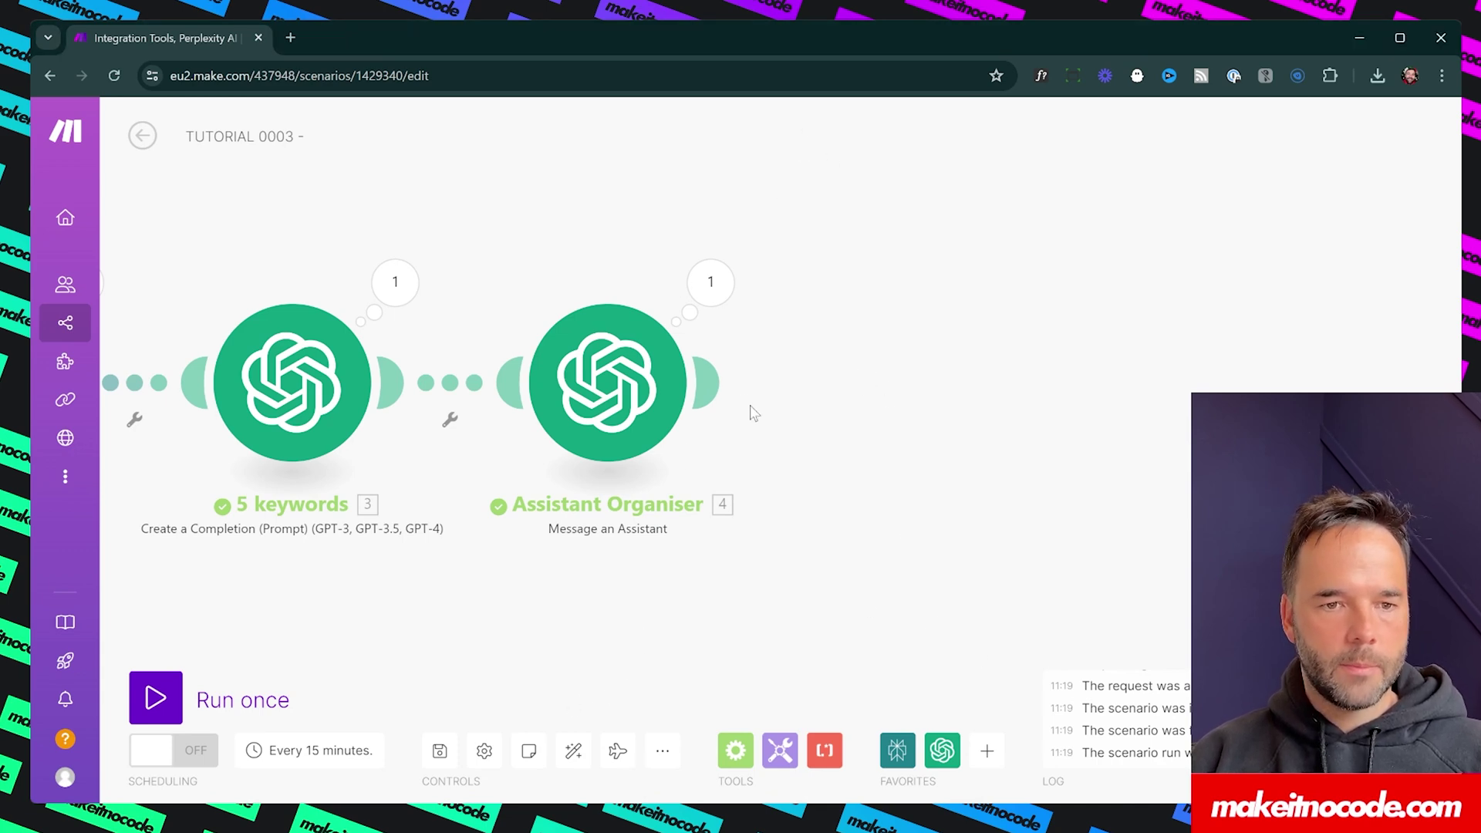
Step: Add an OpenAI Create a Completion module after Assistant Organiser, using the gpt-3.5-turbo model and 2000 max tokens
click(707, 383)
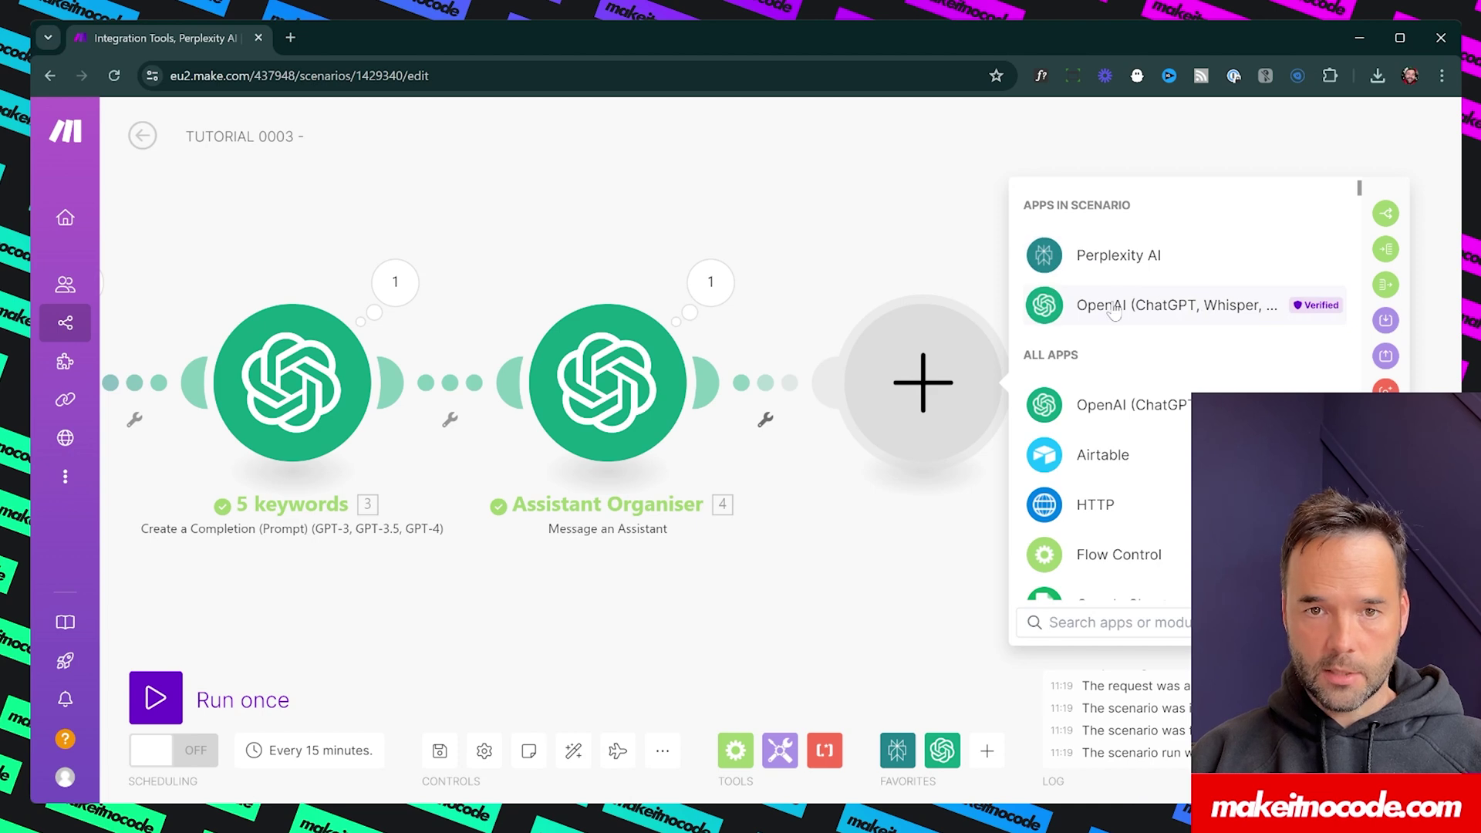
click(1111, 309)
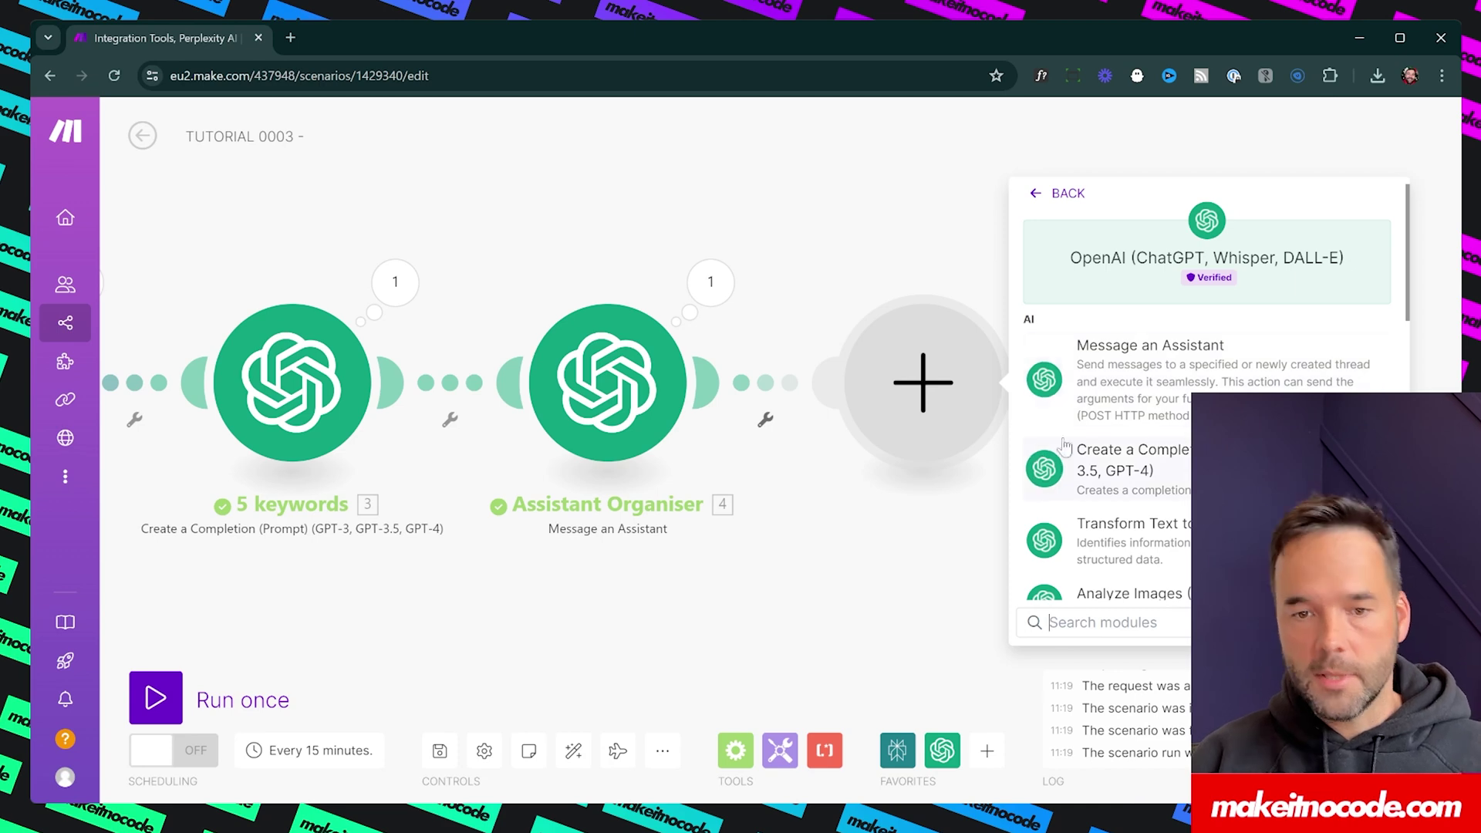
click(1109, 449)
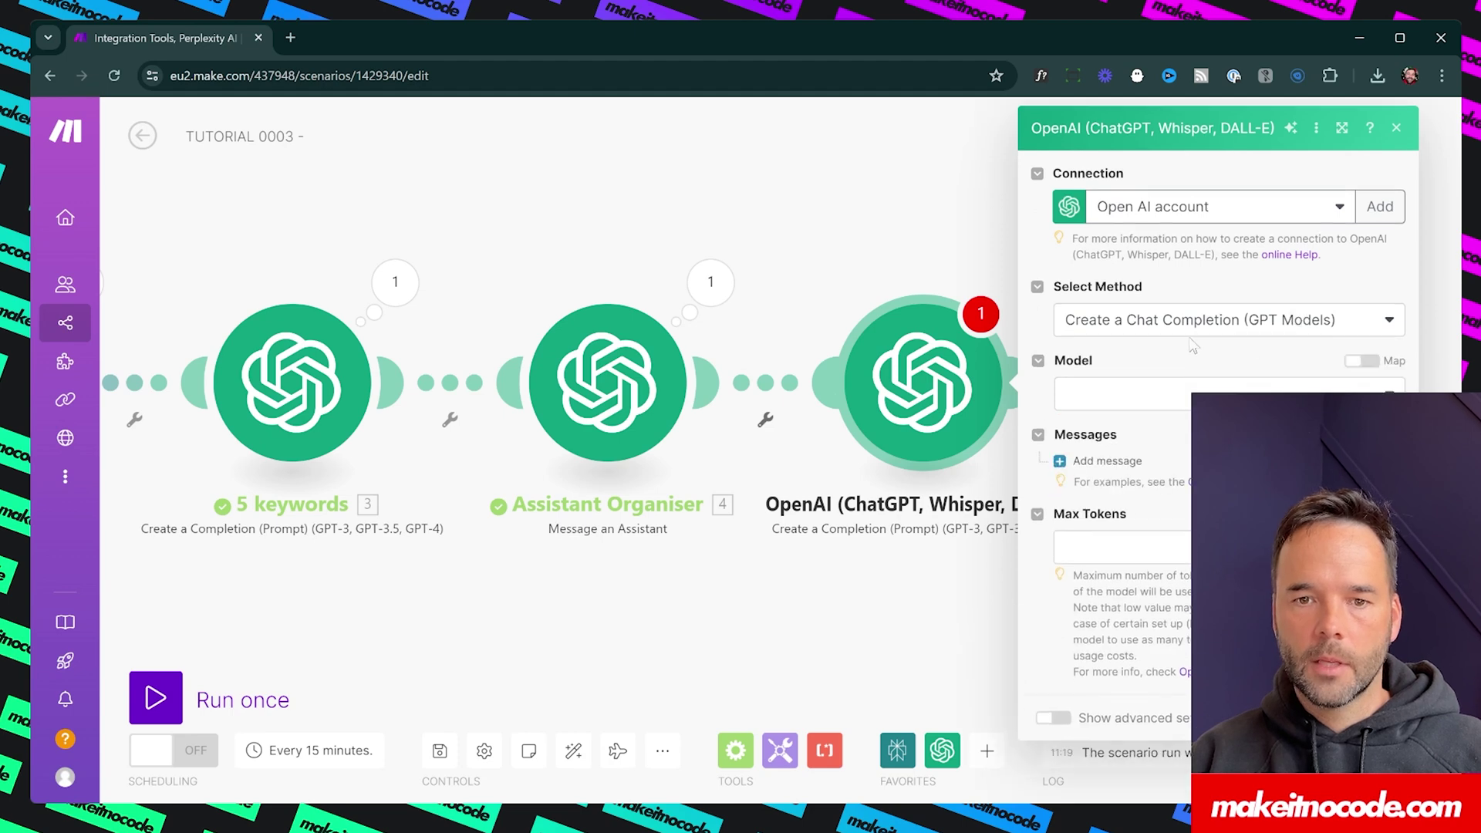
click(1184, 396)
scroll(1129, 651, down, 2)
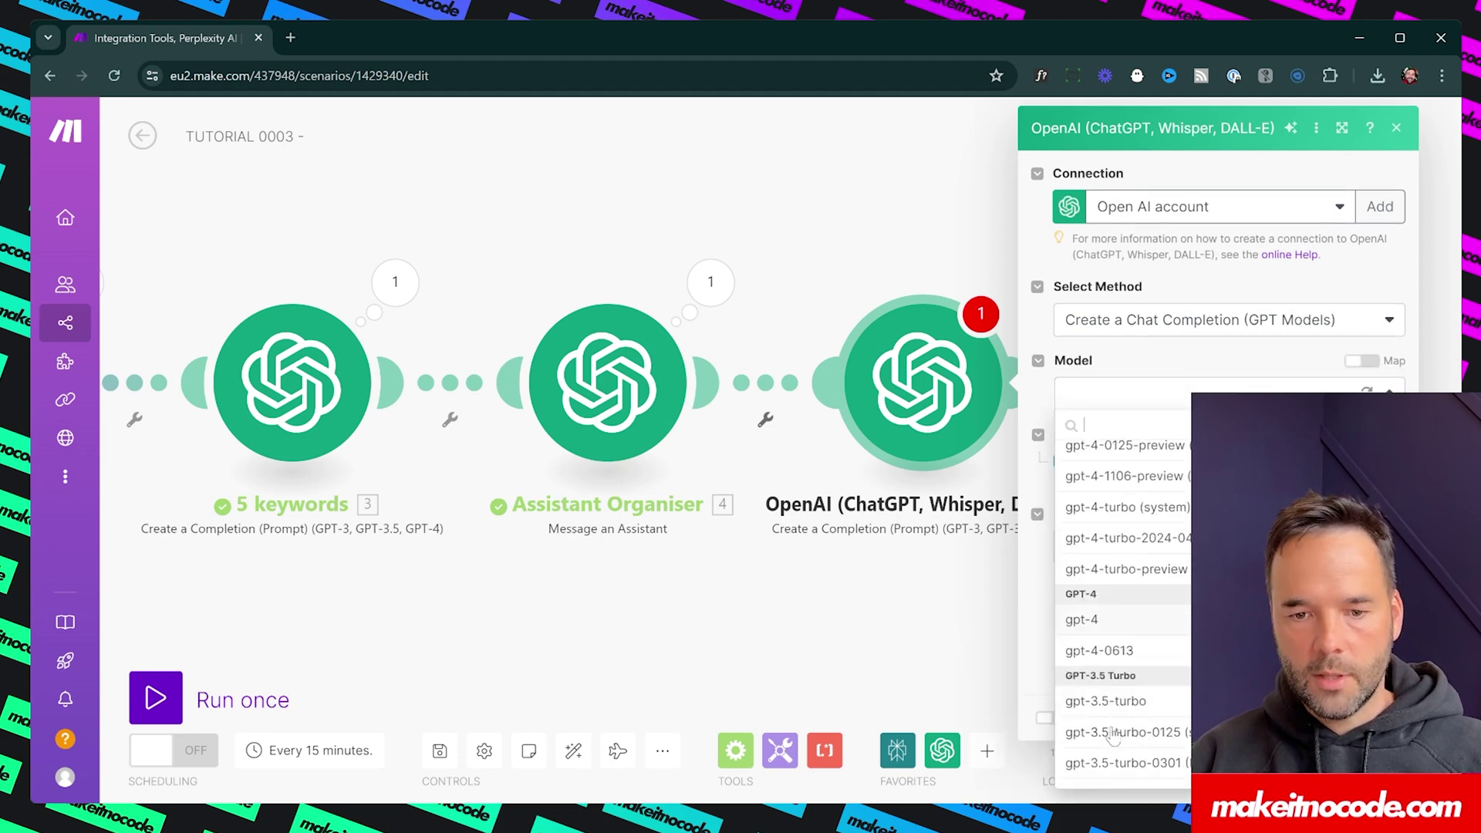
click(1143, 587)
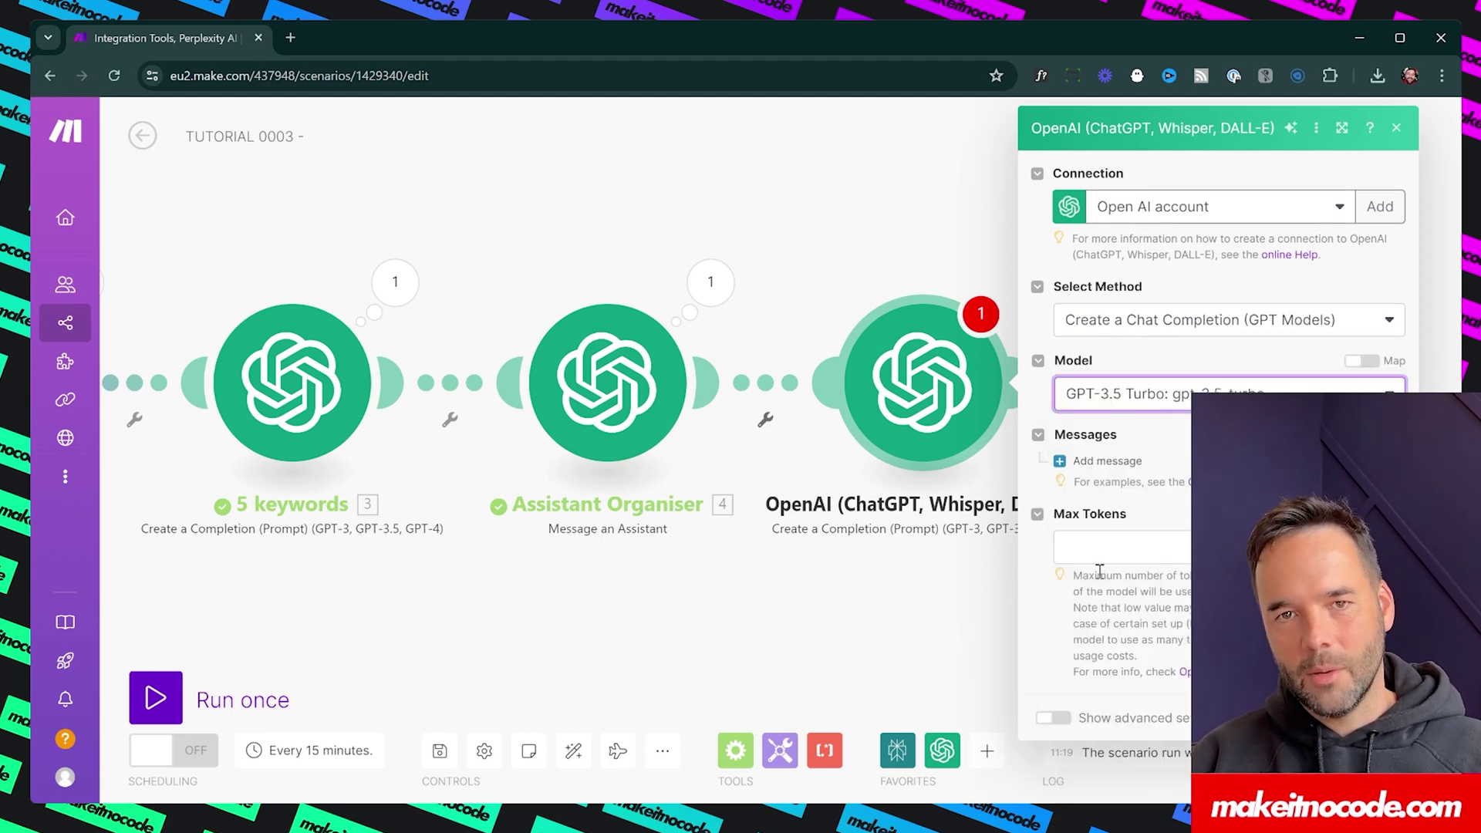
click(1126, 547)
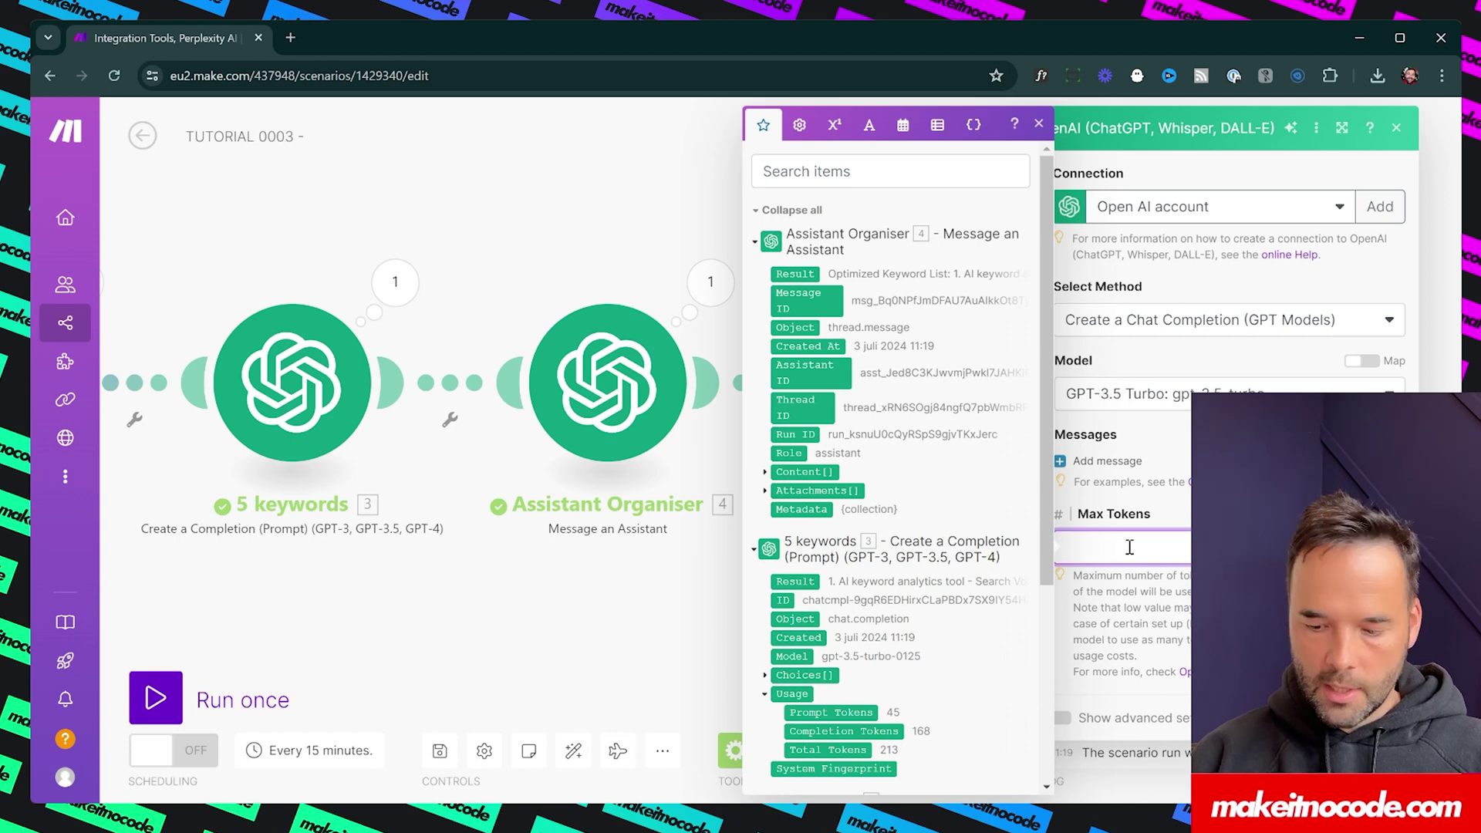
text(2000)
click(1168, 455)
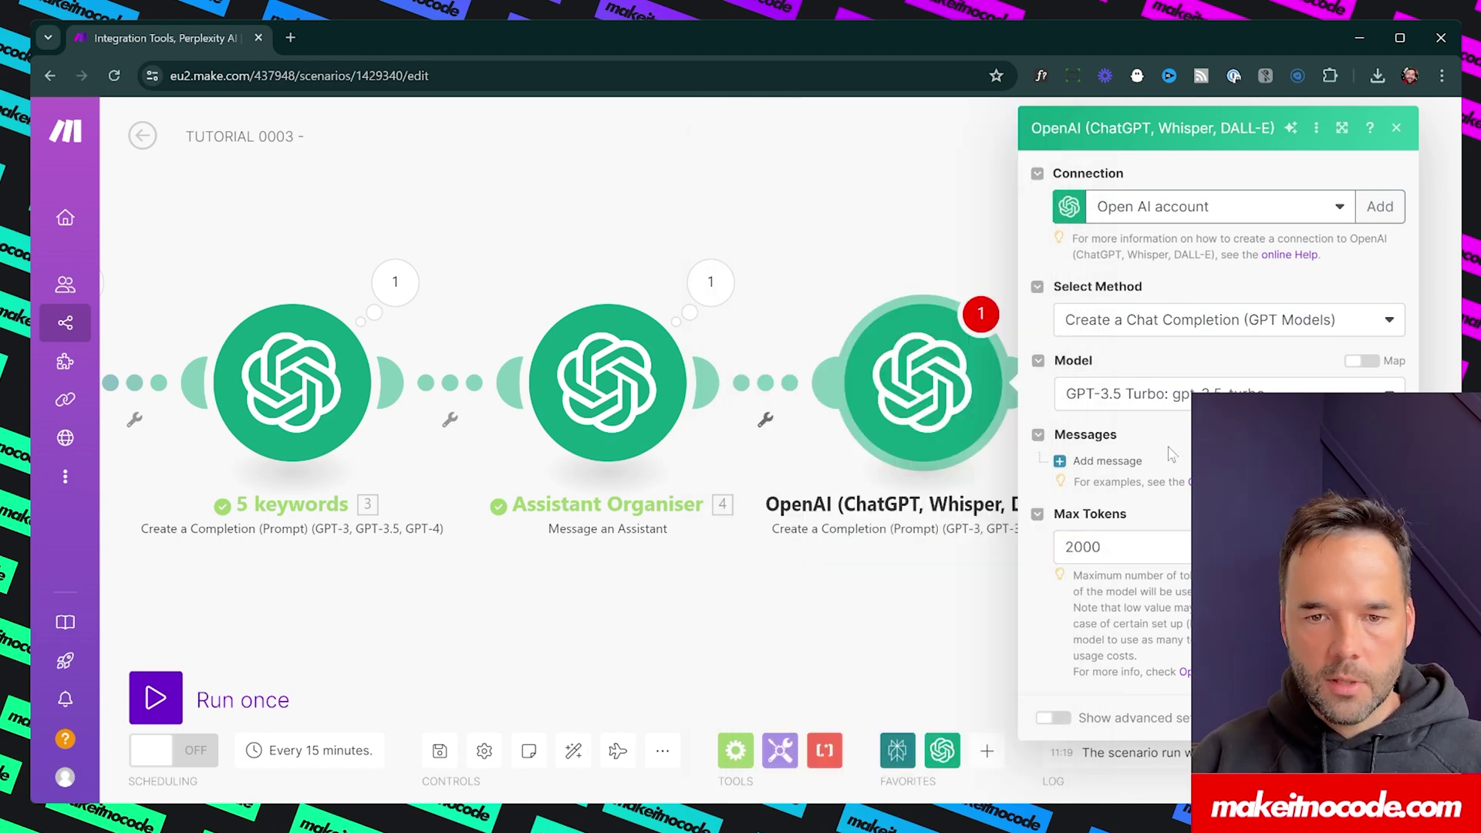
Step: Add a message with the User role to the new OpenAI module and open its message content for editing
click(1107, 461)
click(1168, 520)
click(1158, 580)
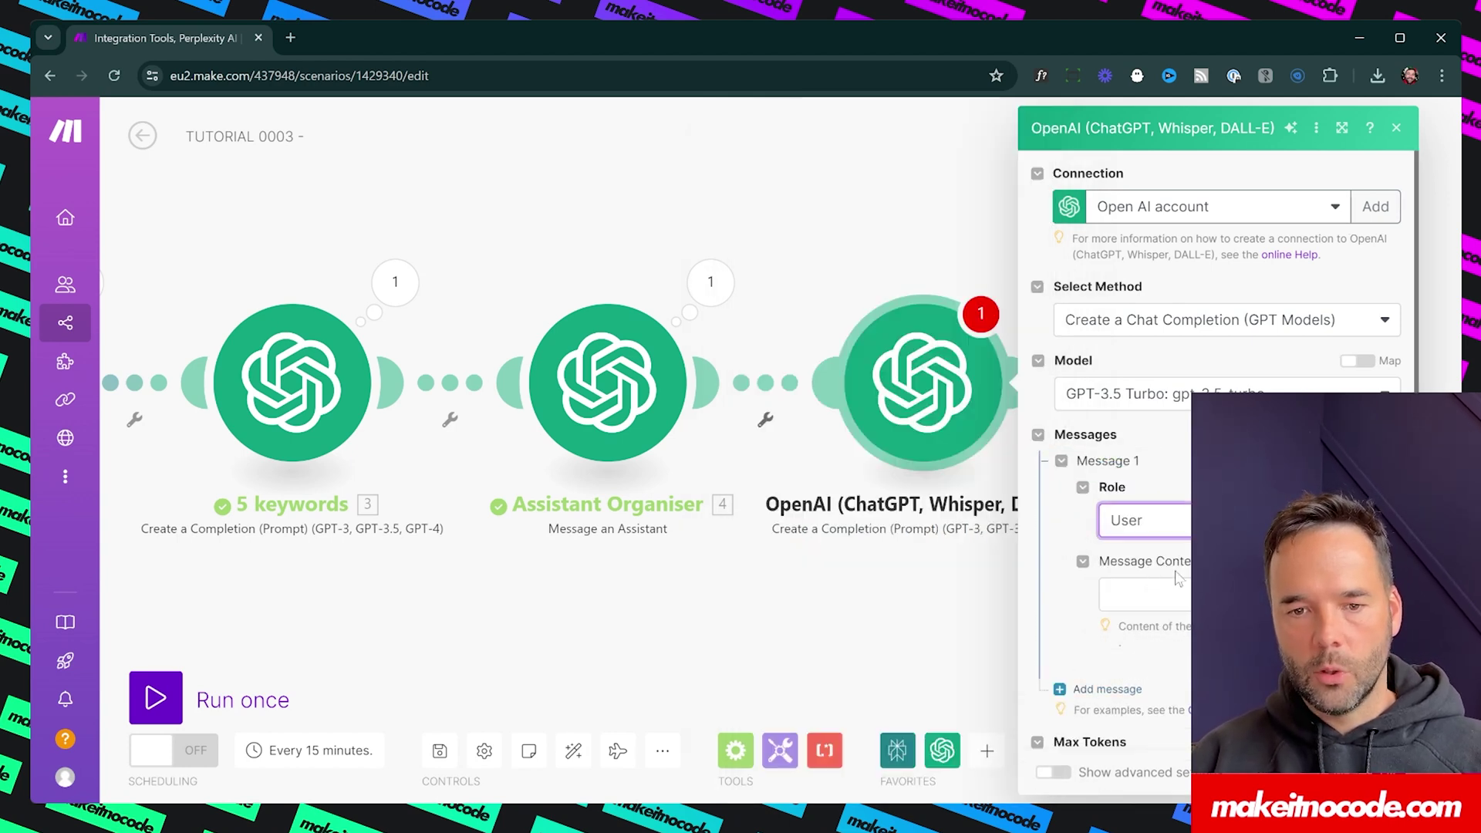
click(1175, 590)
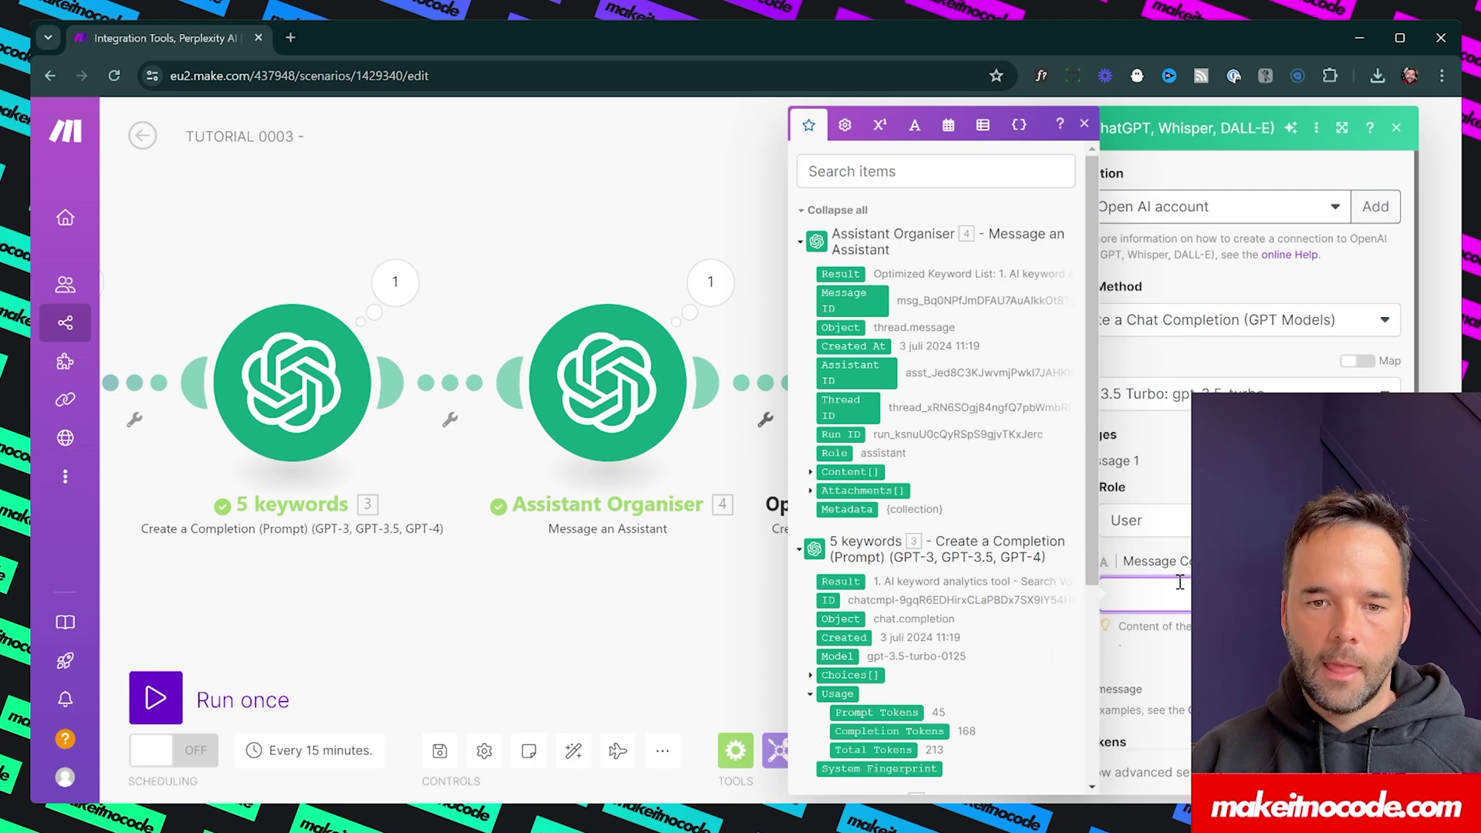
Step: Paste the prompt beginning "Create 25" as the user message content and expand the Assistant Organiser's Content and Text outputs for mapping
key(ctrl+v)
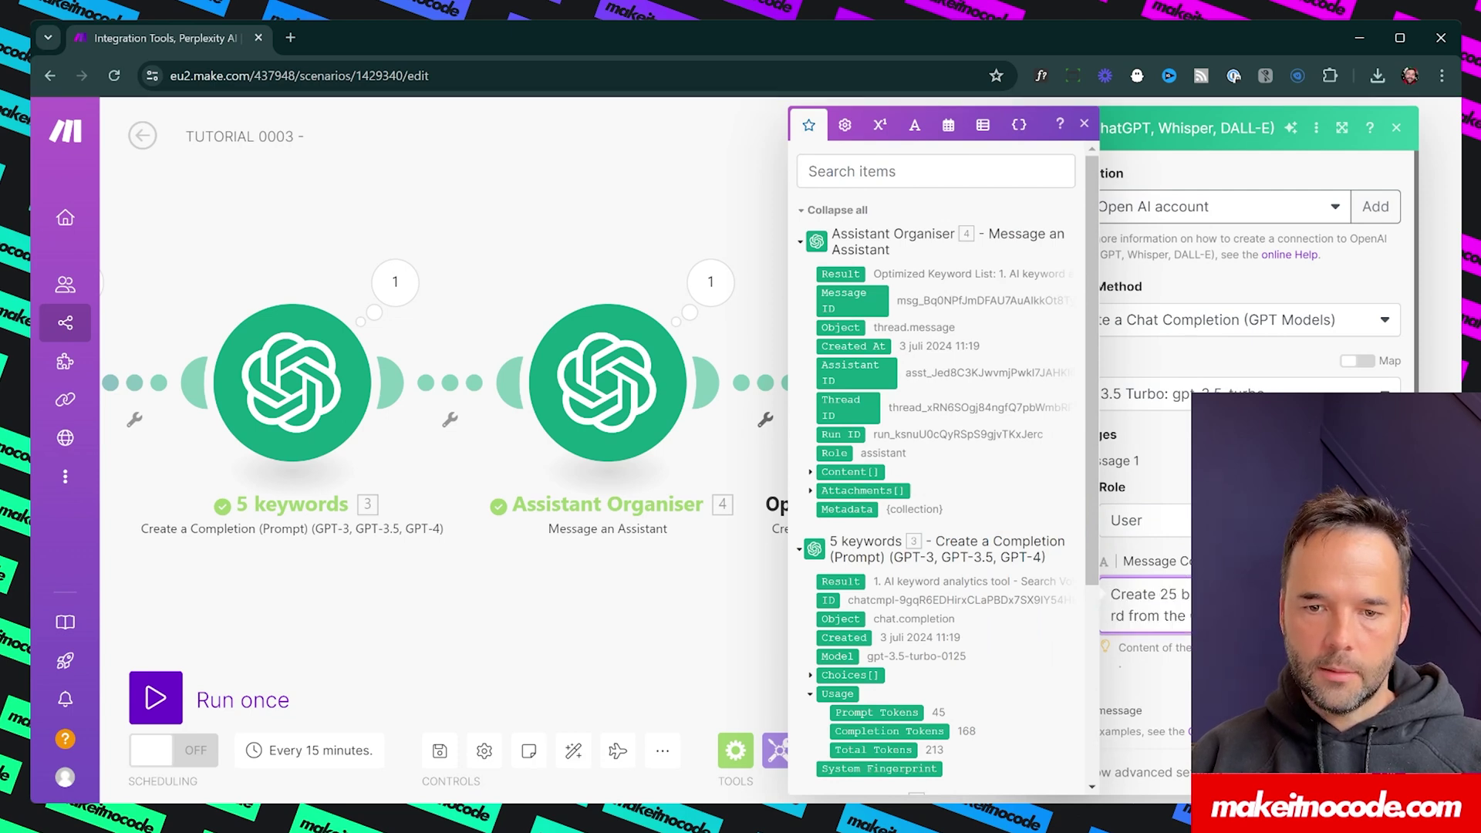
scroll(1249, 463, down, 2)
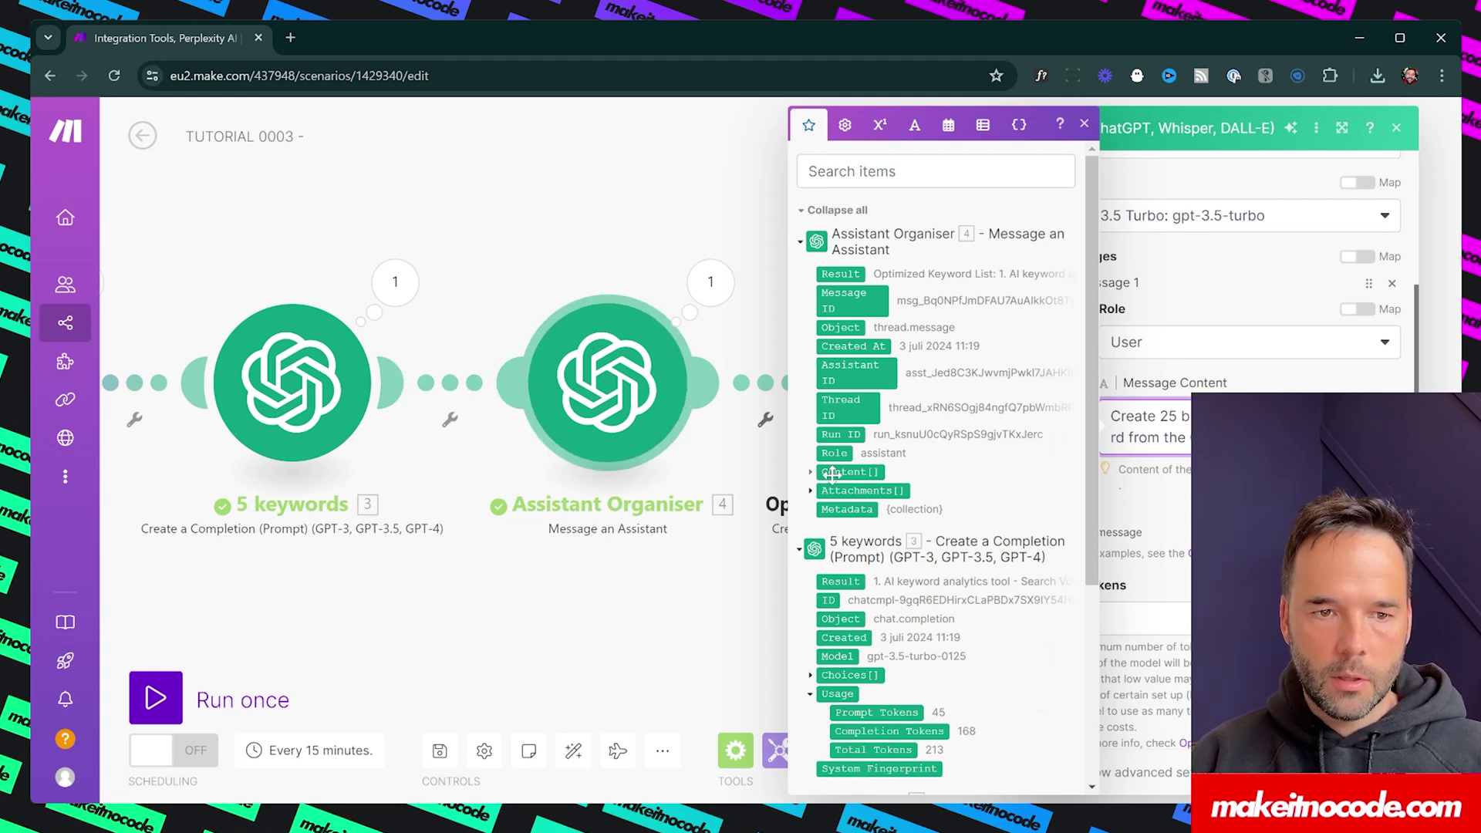
scroll(862, 540, down, 4)
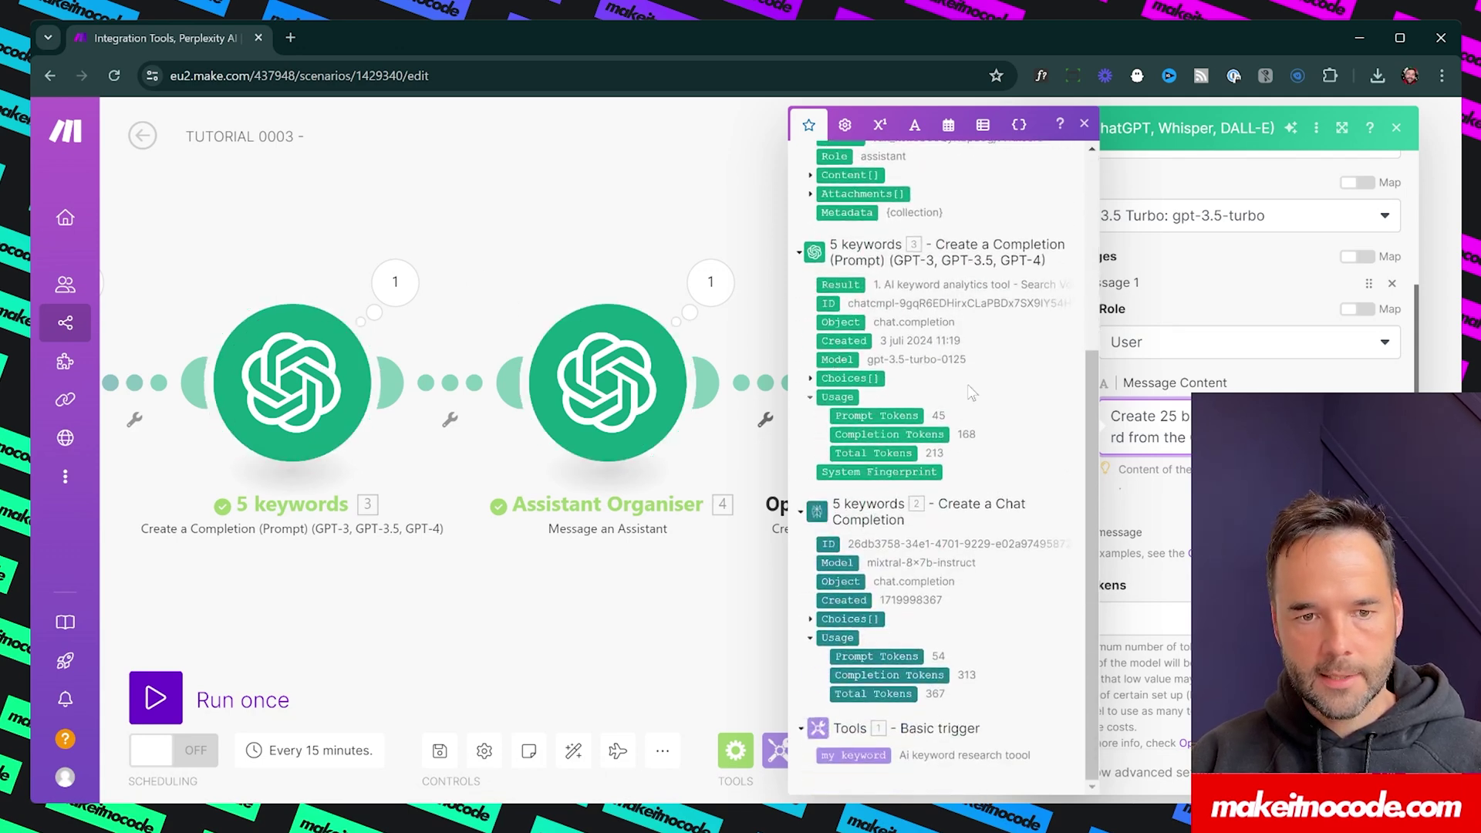
scroll(841, 376, up, 4)
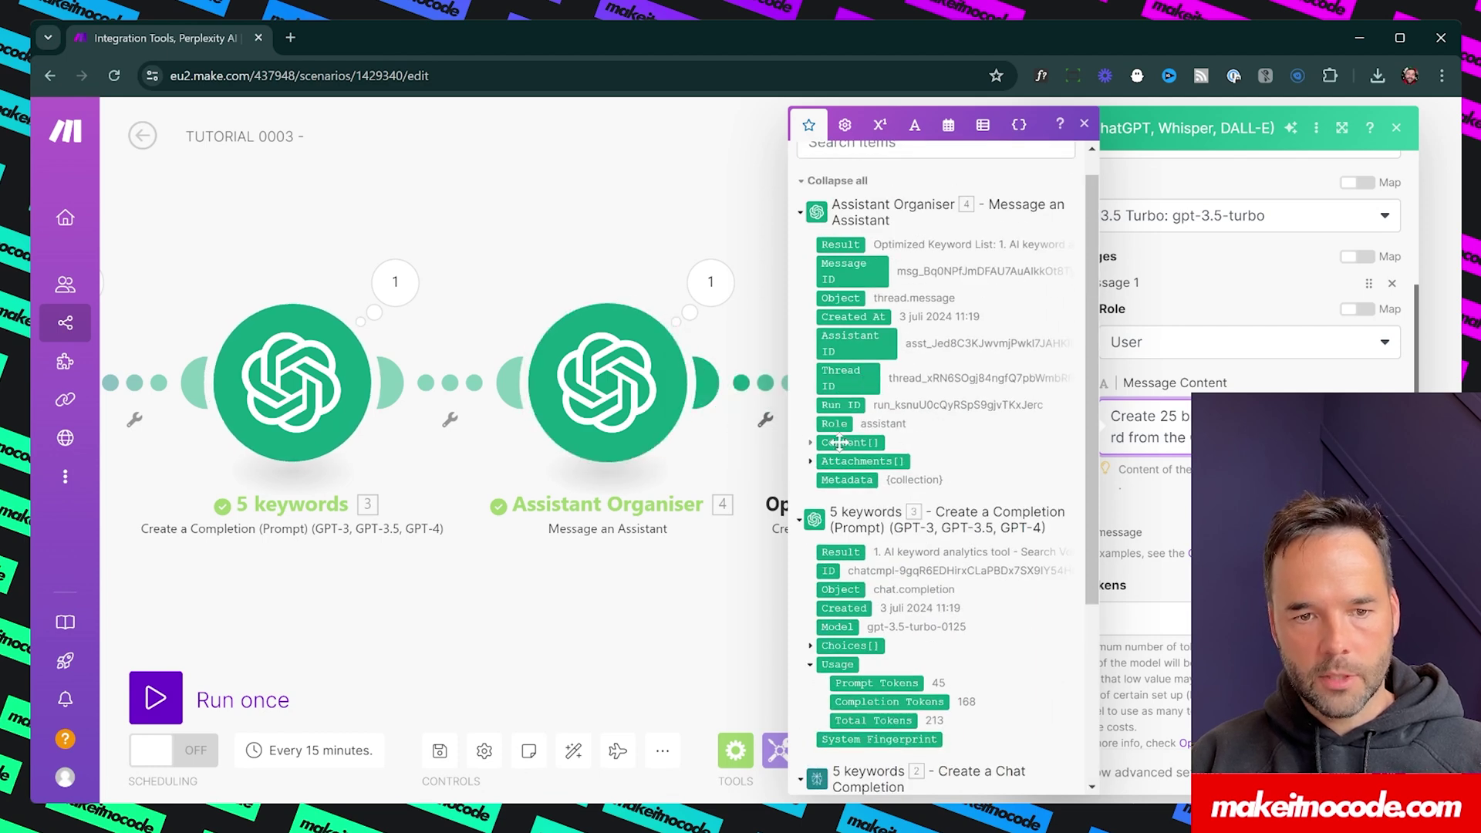
click(810, 442)
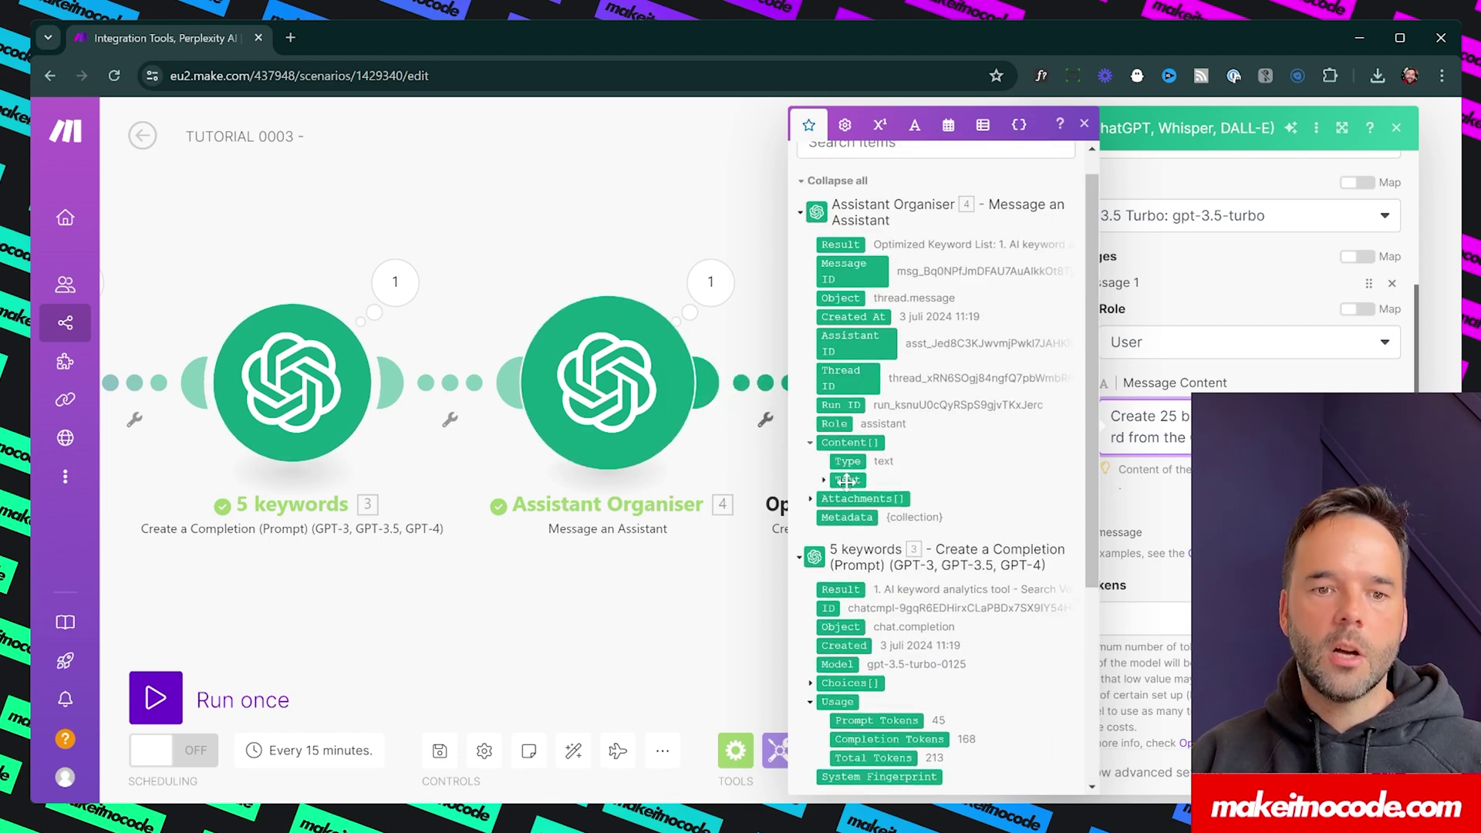
click(824, 480)
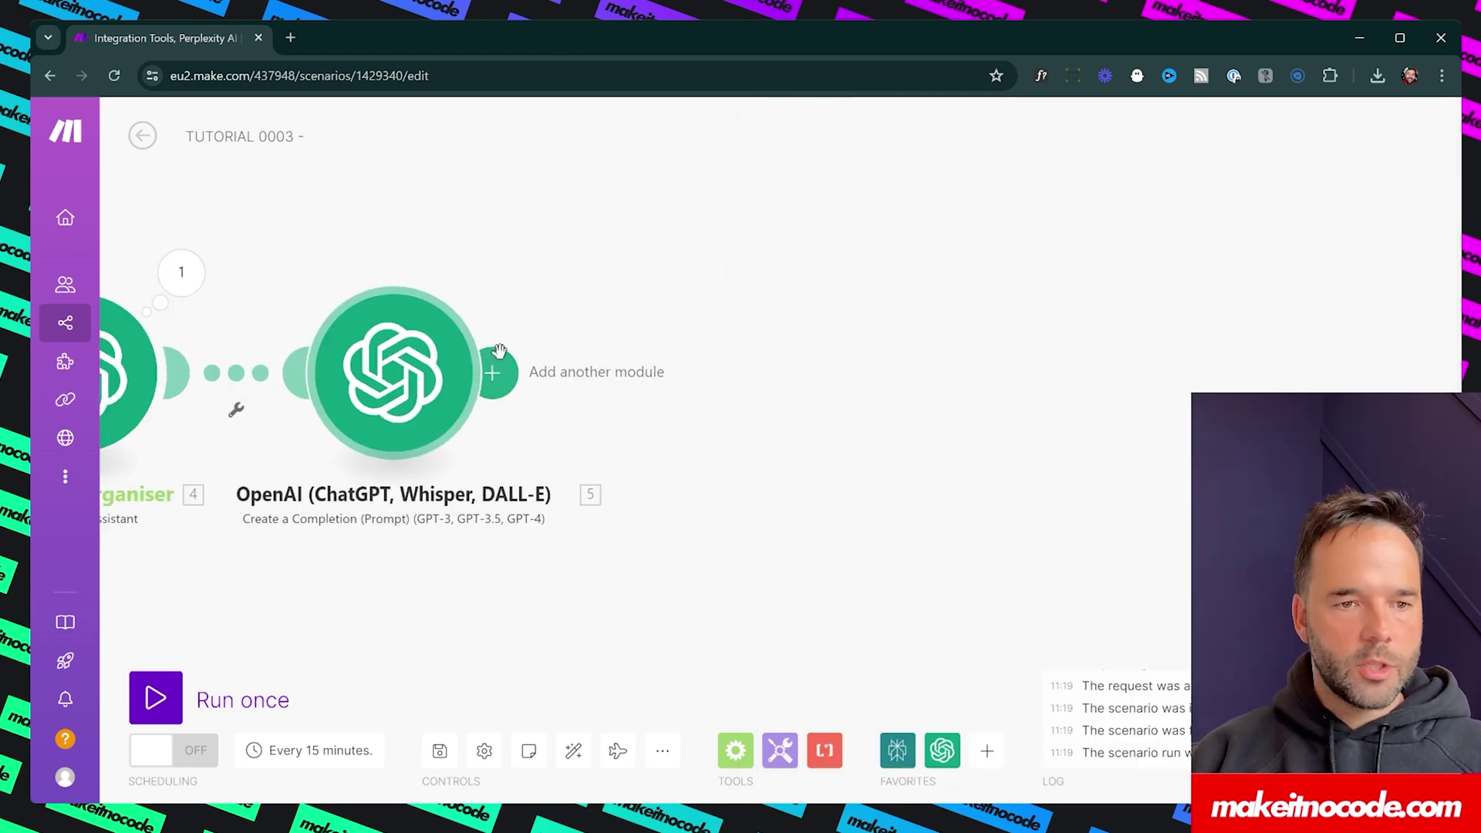
Step: Add another OpenAI Create a Completion (Prompt) module after module 5 at the end of the scenario
click(502, 375)
click(926, 296)
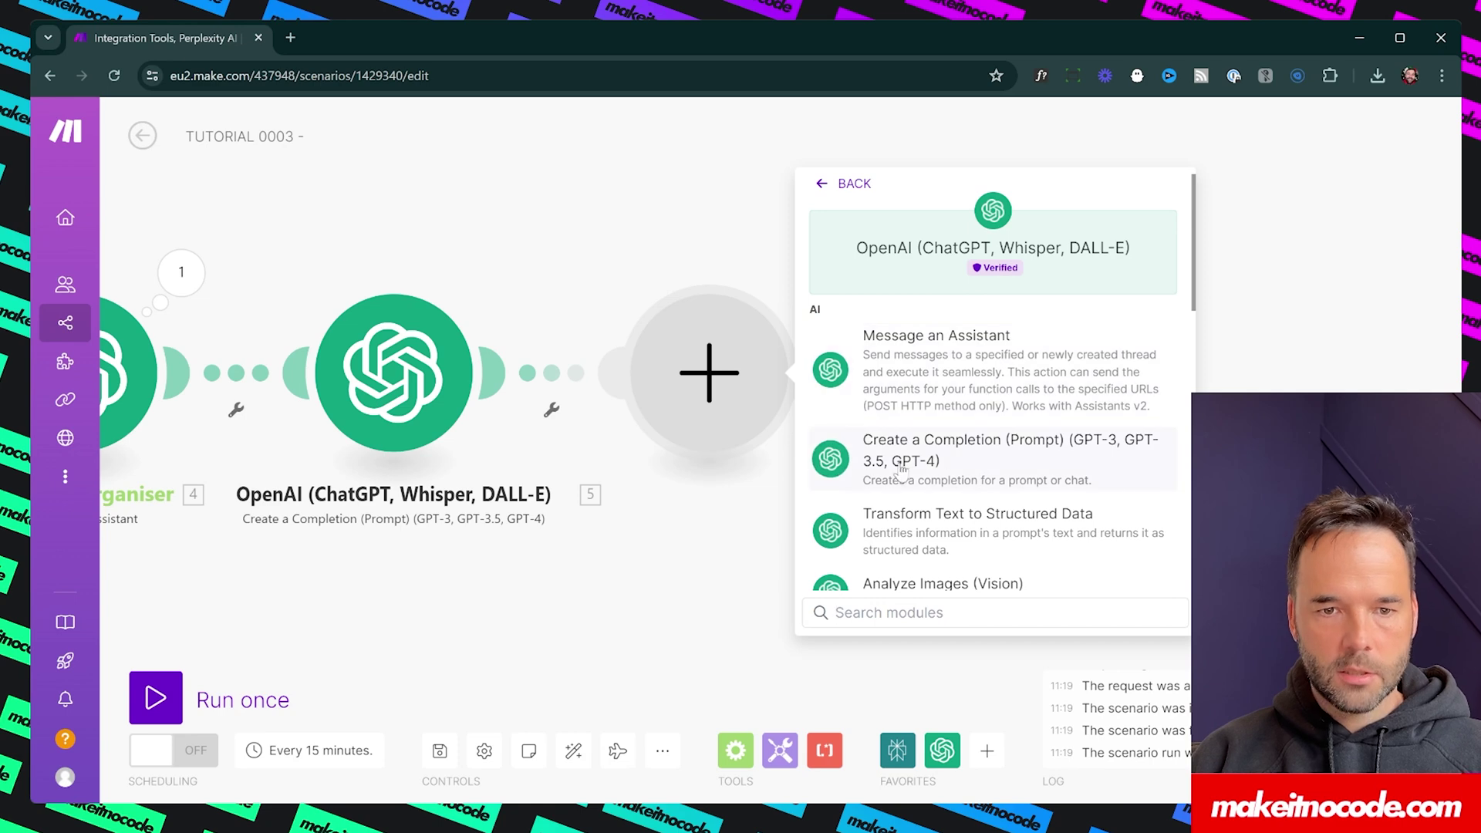
click(992, 485)
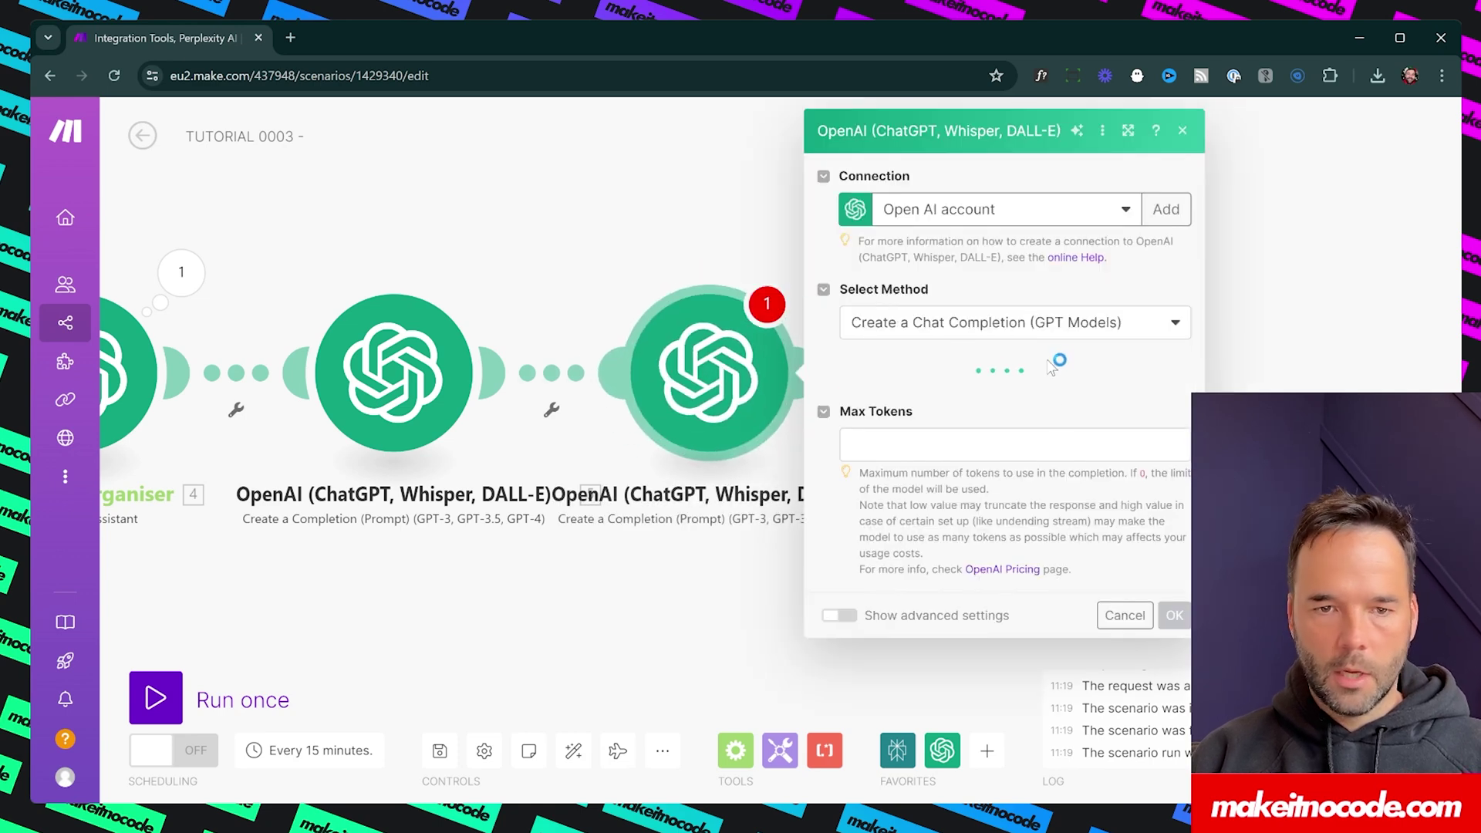
Step: Choose gpt-3.5-turbo as the new OpenAI module's model
click(959, 395)
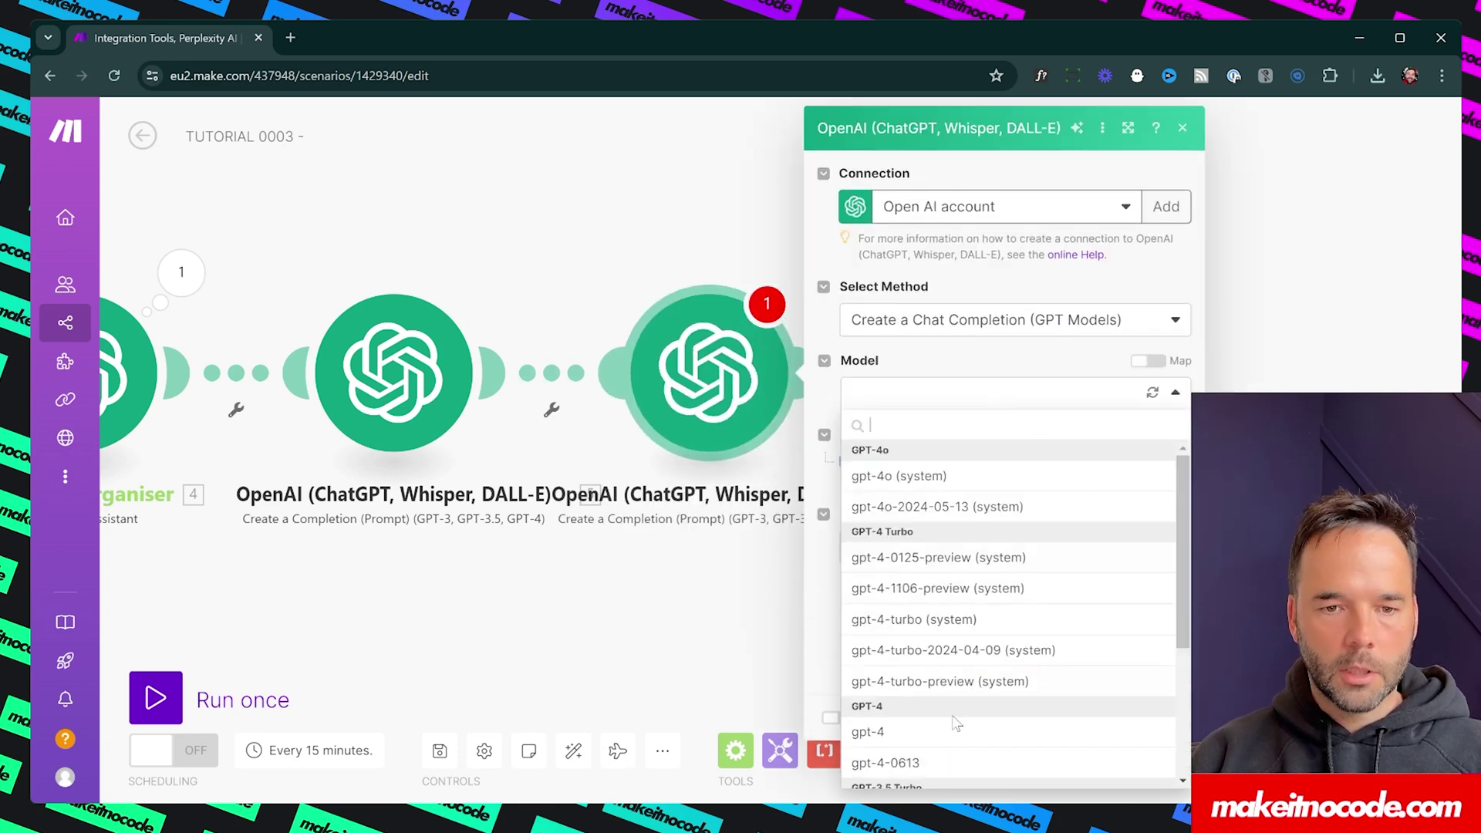
scroll(894, 563, down, 3)
click(912, 586)
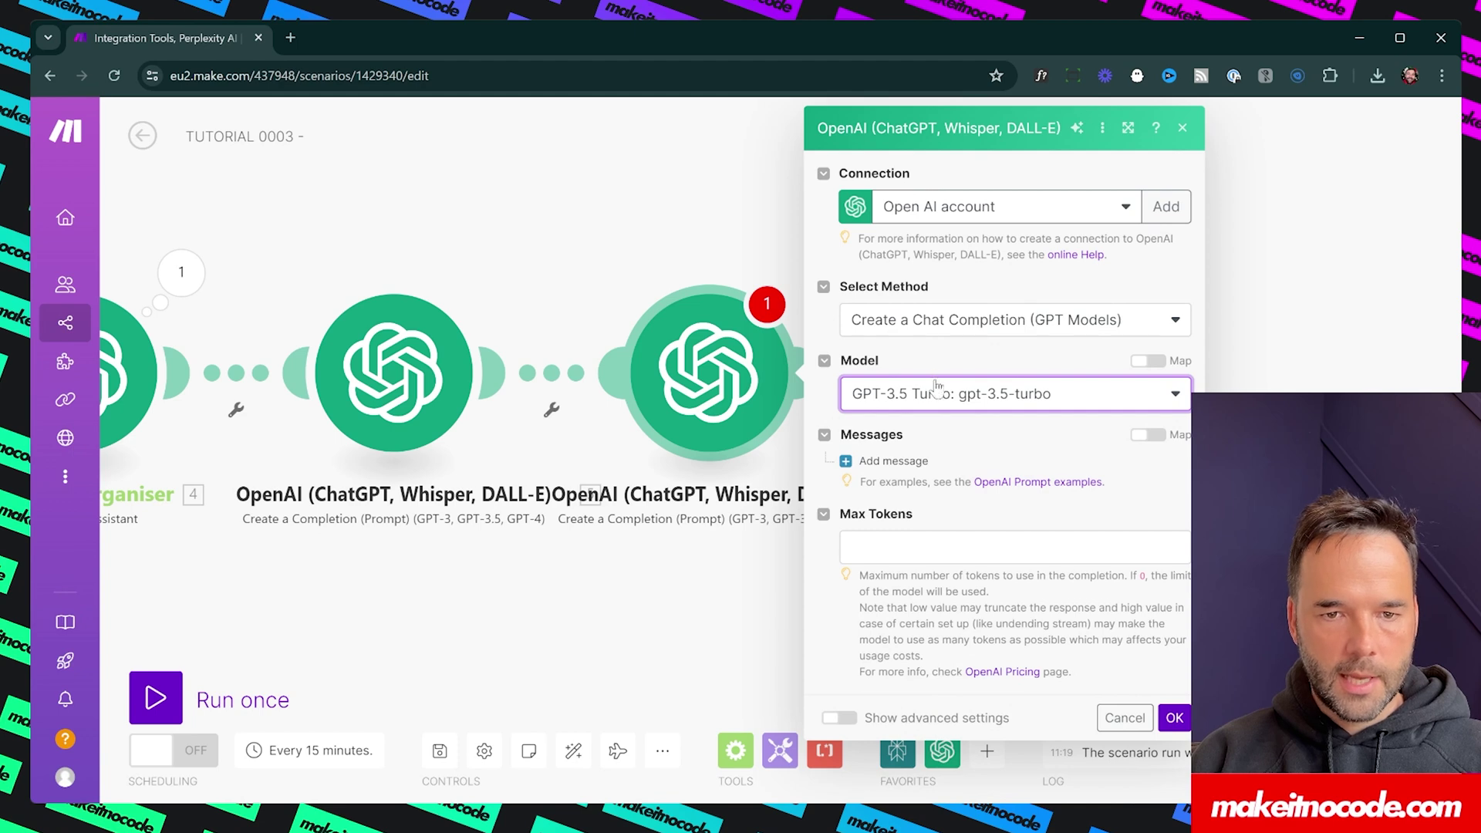
Step: Set the new OpenAI module's model to gpt-4 and its maximum tokens to 2000
click(1009, 405)
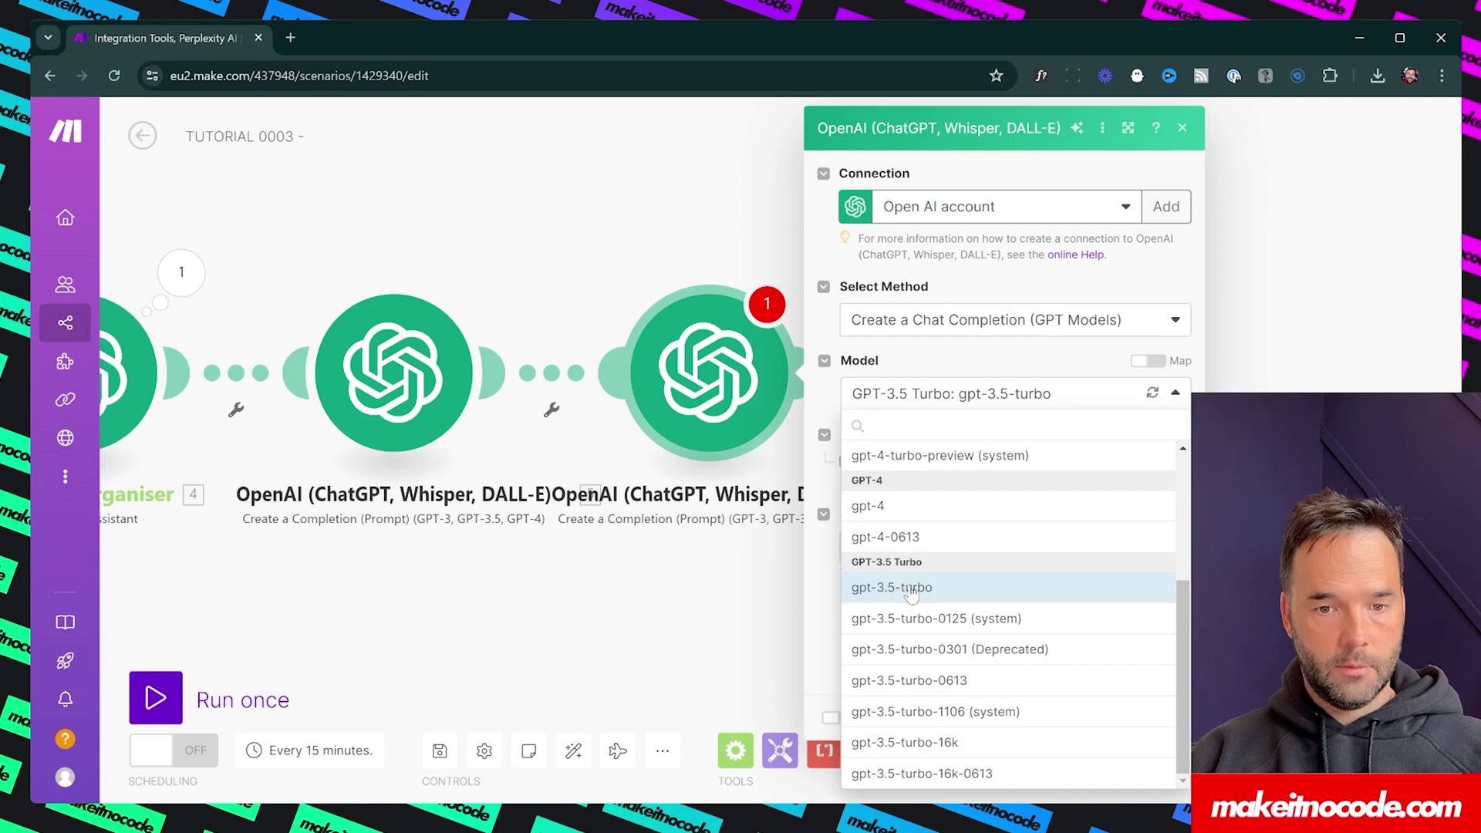
scroll(911, 595, up, 3)
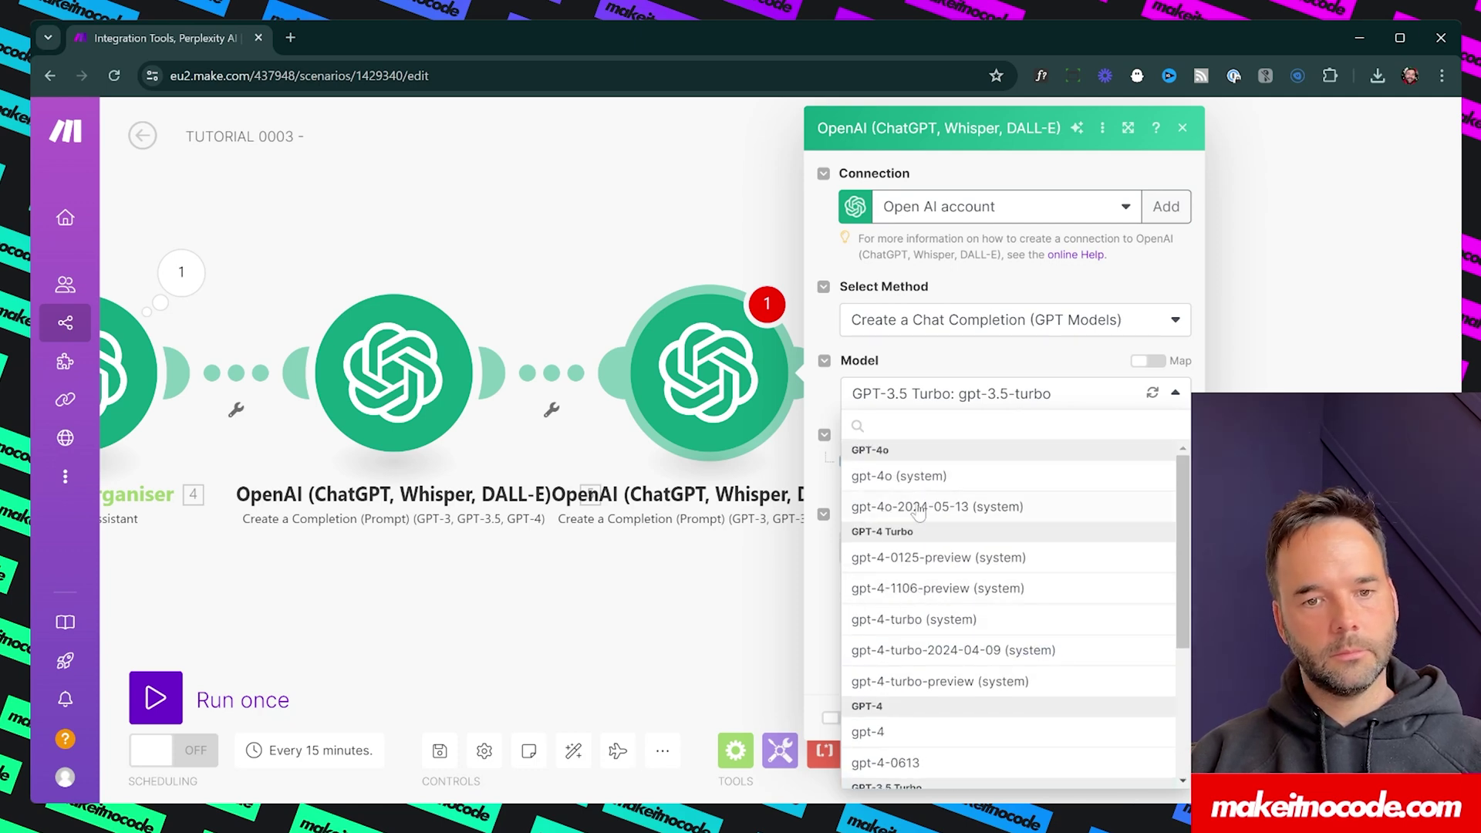
click(915, 733)
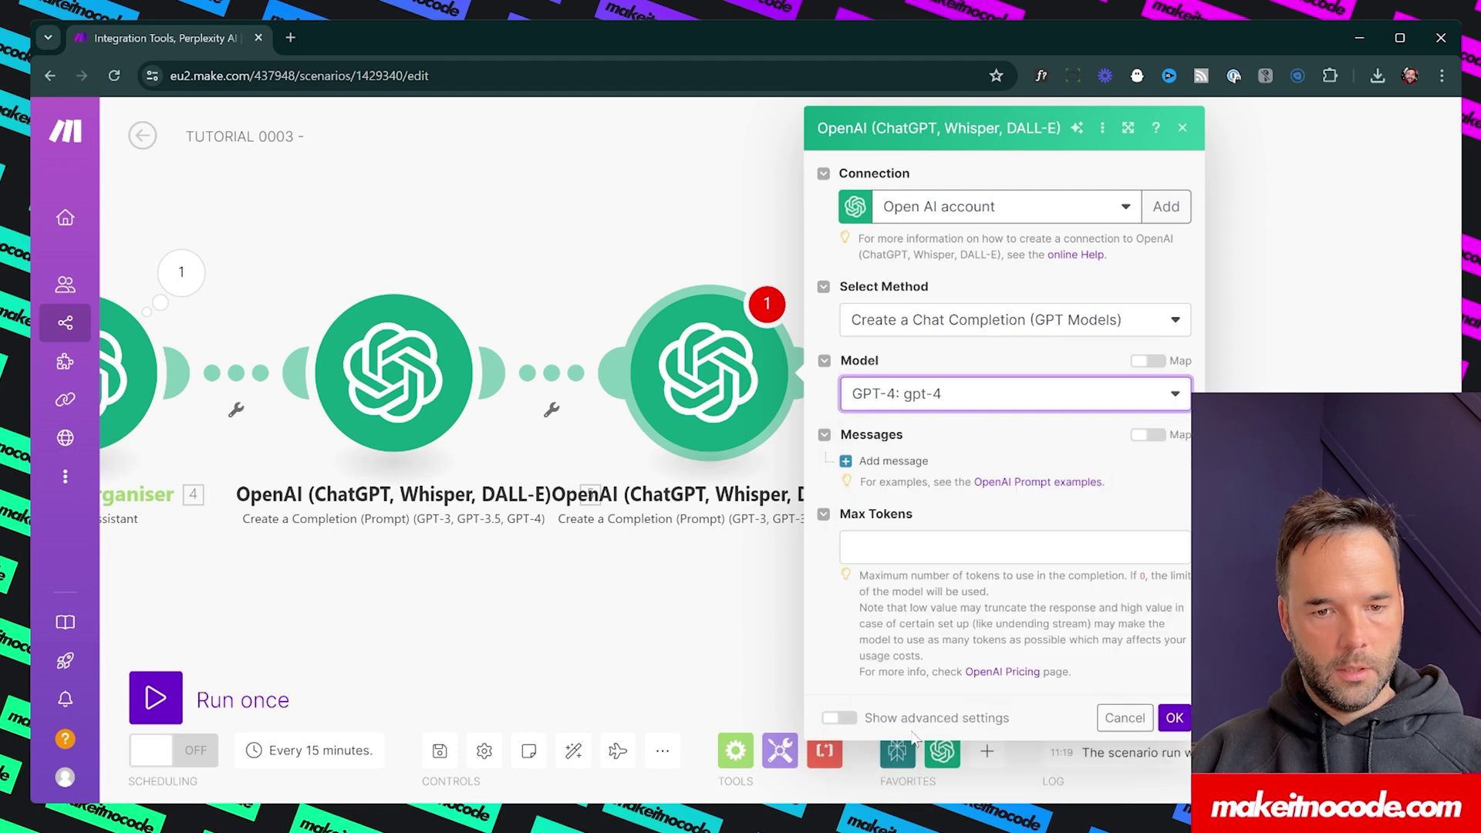
click(902, 546)
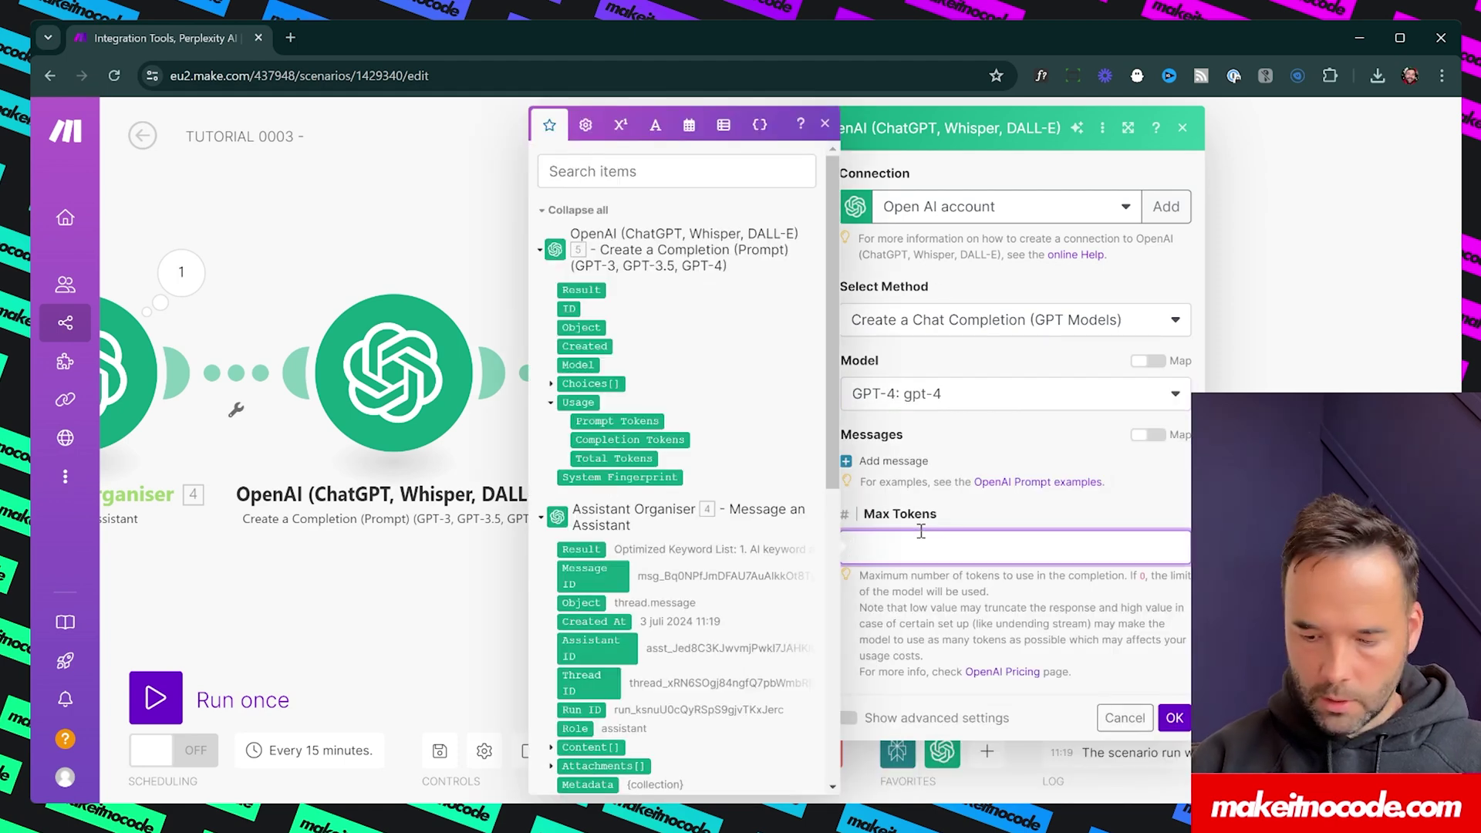
text(2000)
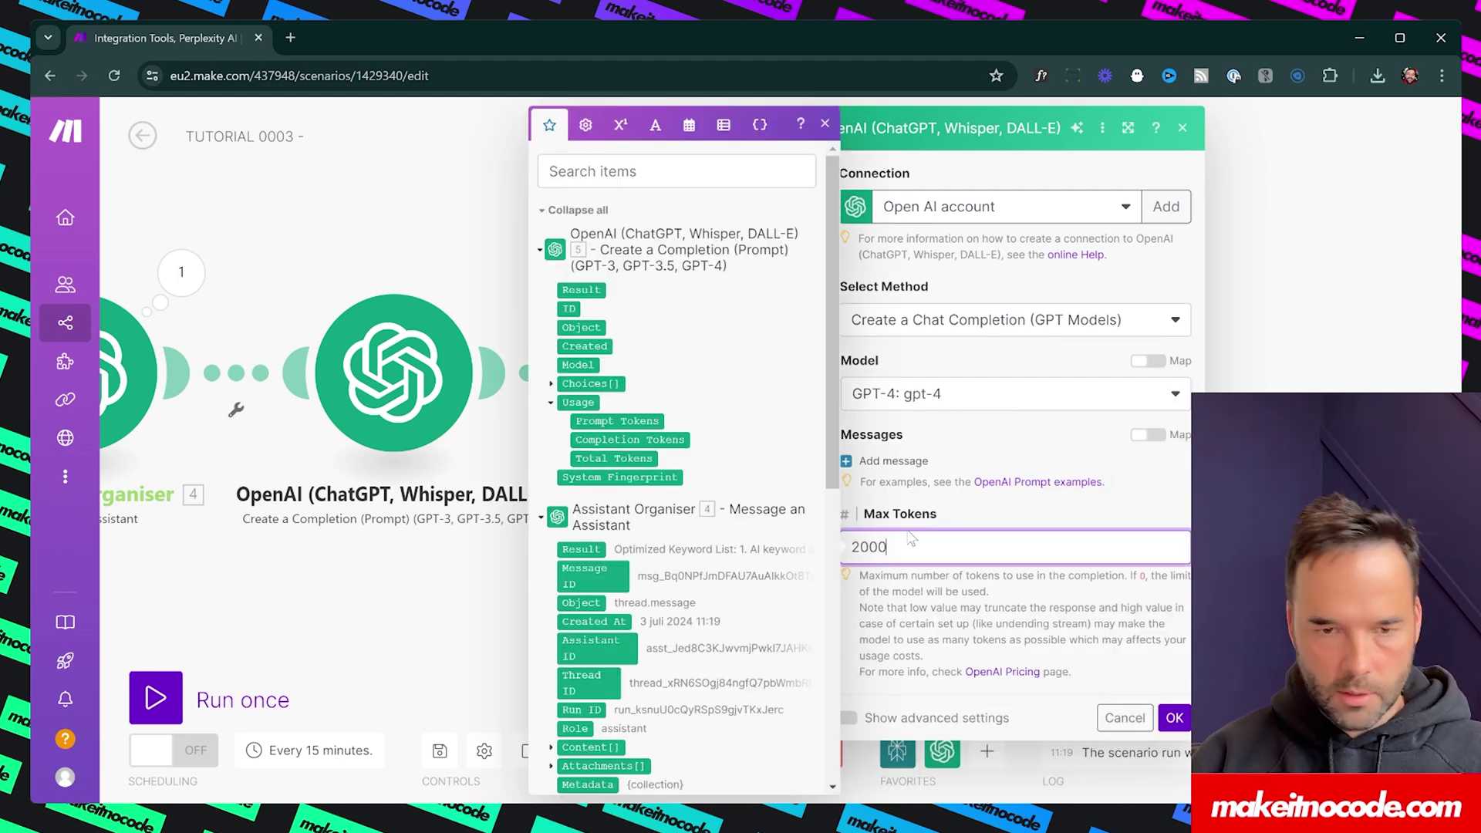
Step: Add a first message with the User role and the content "You are a topical maps expert"
click(964, 467)
click(908, 460)
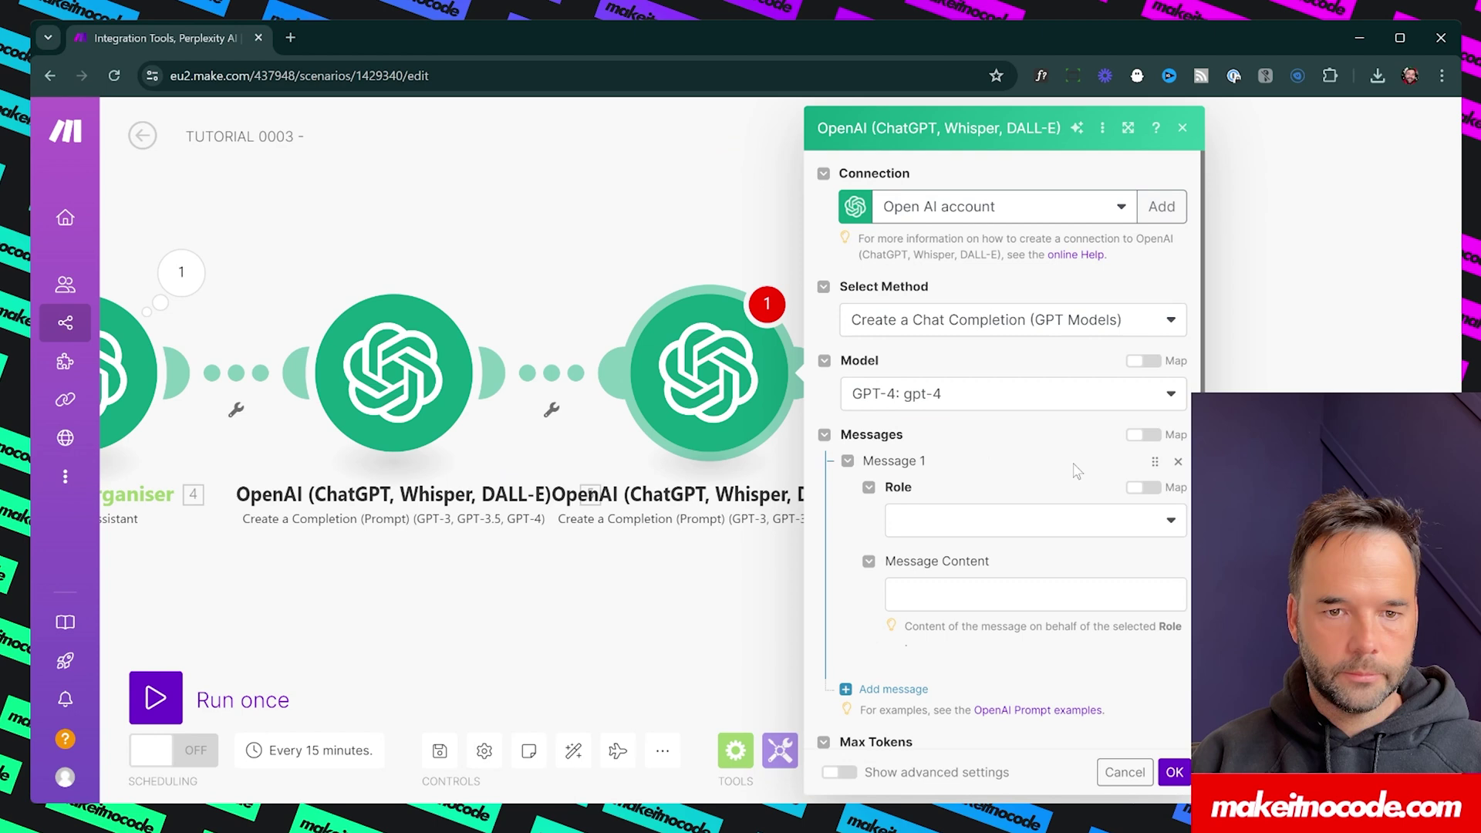
click(981, 520)
click(922, 588)
click(1041, 595)
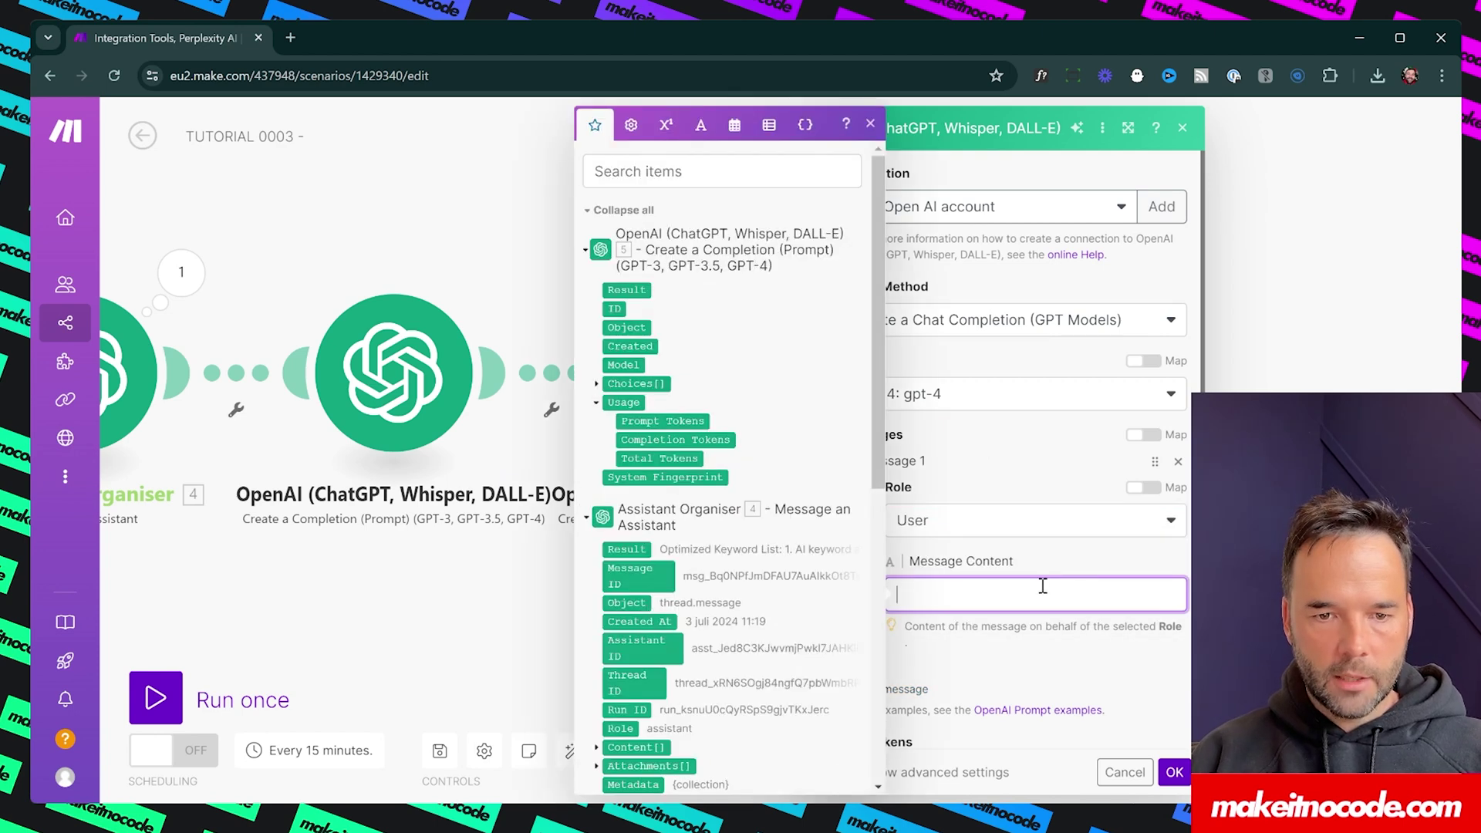
text(You are a topical maps expert)
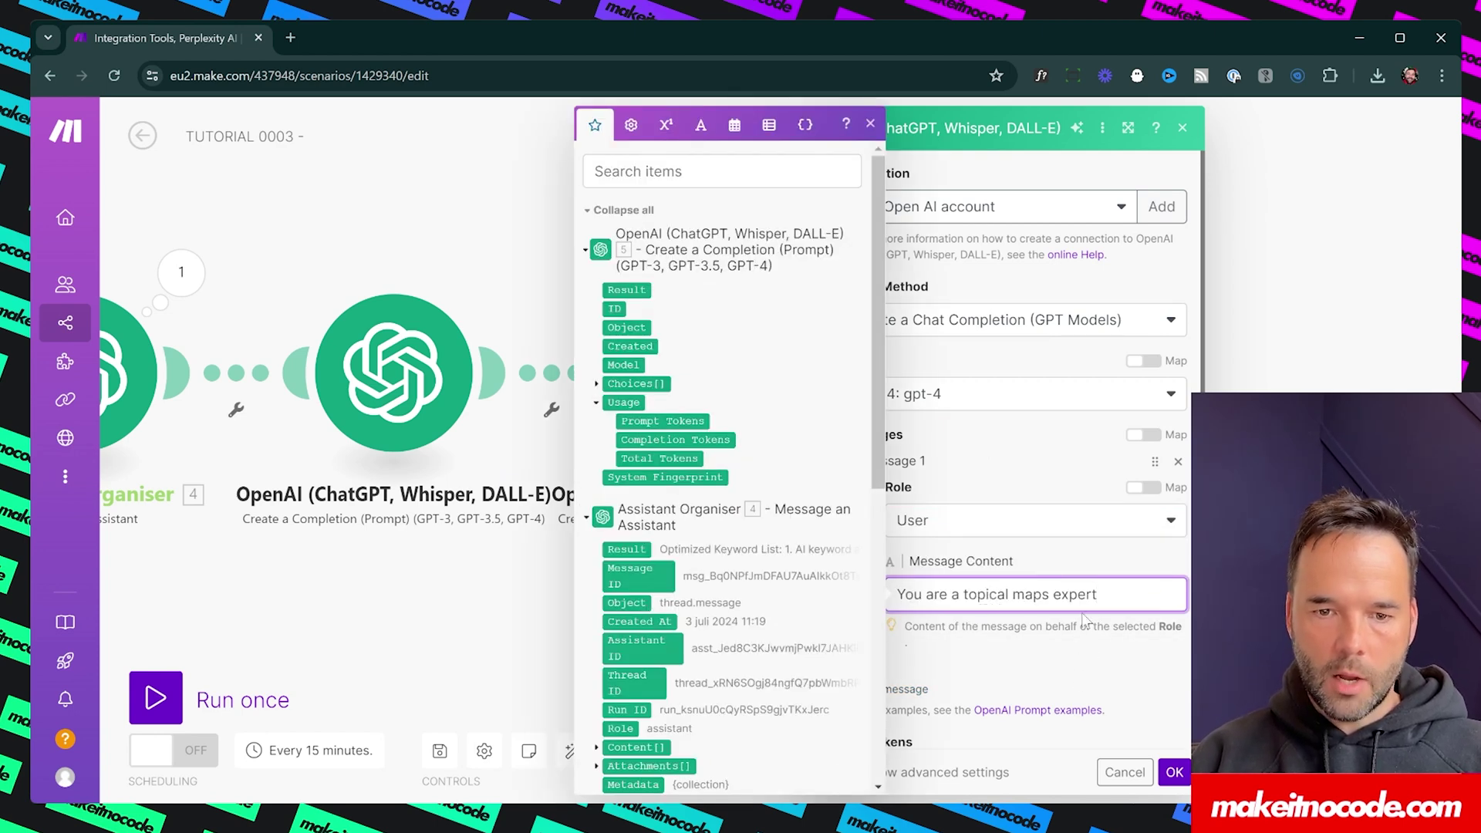
Step: Change the role of Message 1 to System
key(alt+Tab)
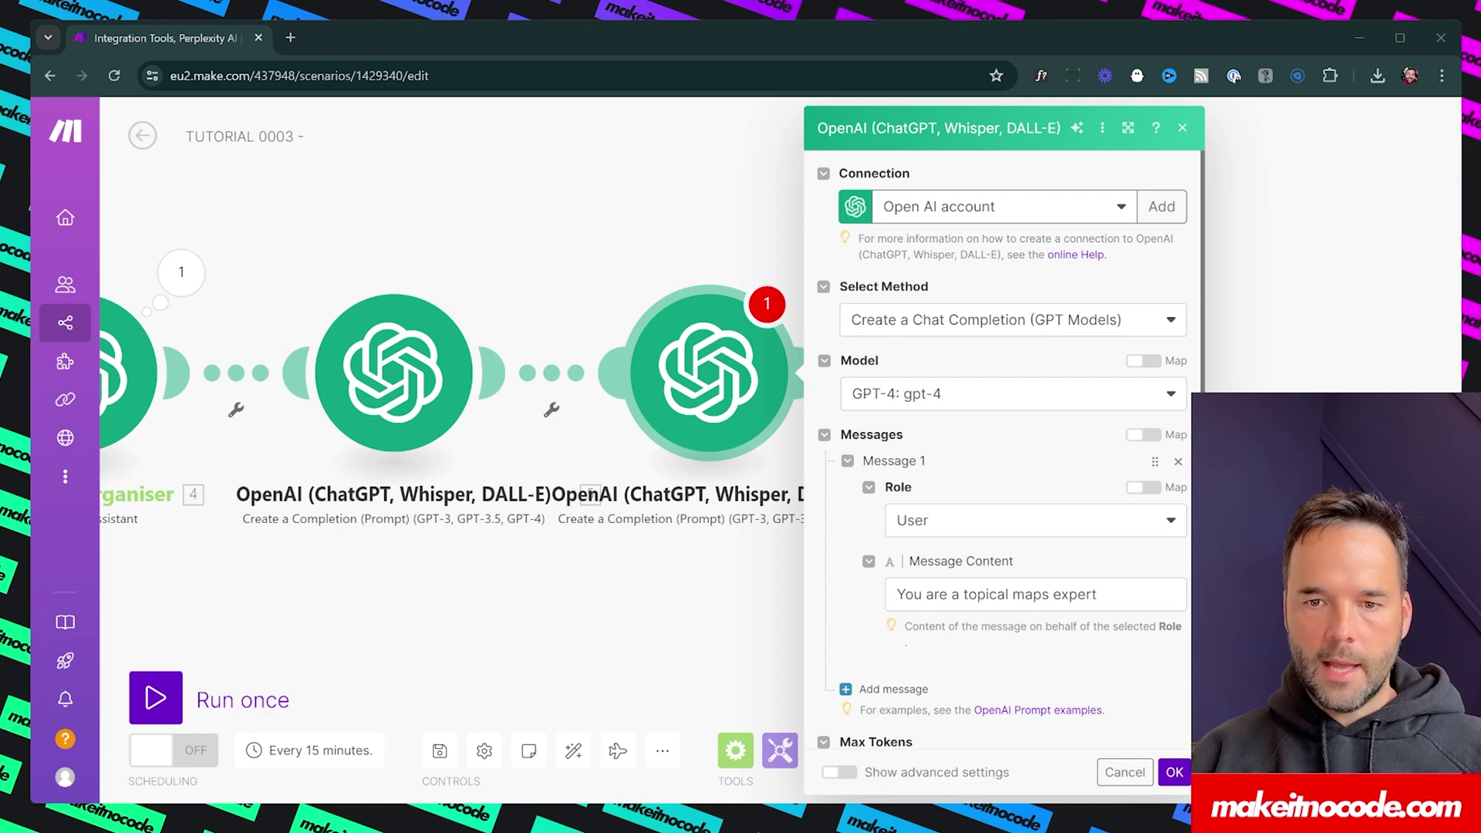
click(639, 131)
click(661, 355)
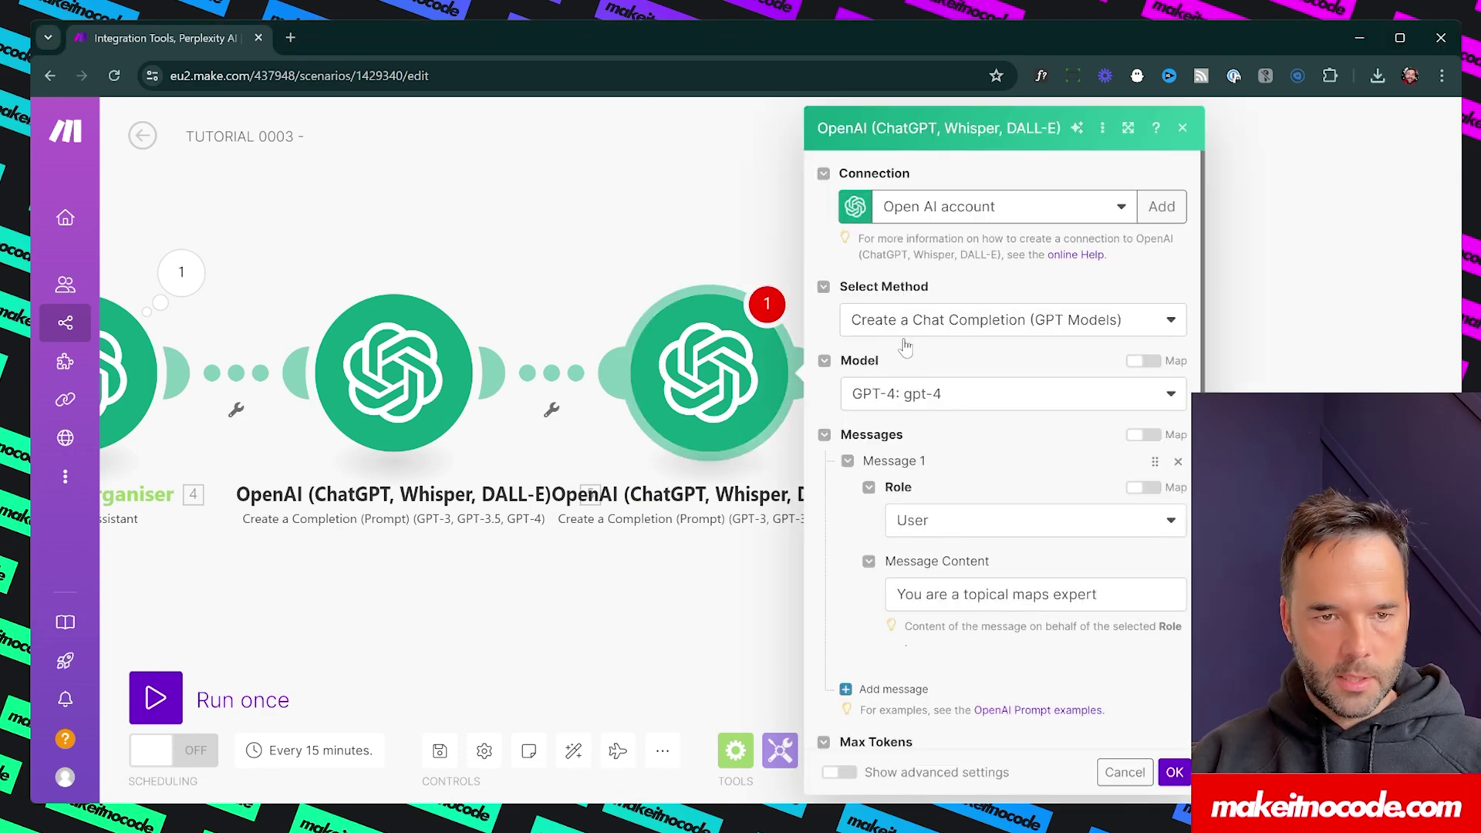
click(1002, 524)
click(935, 552)
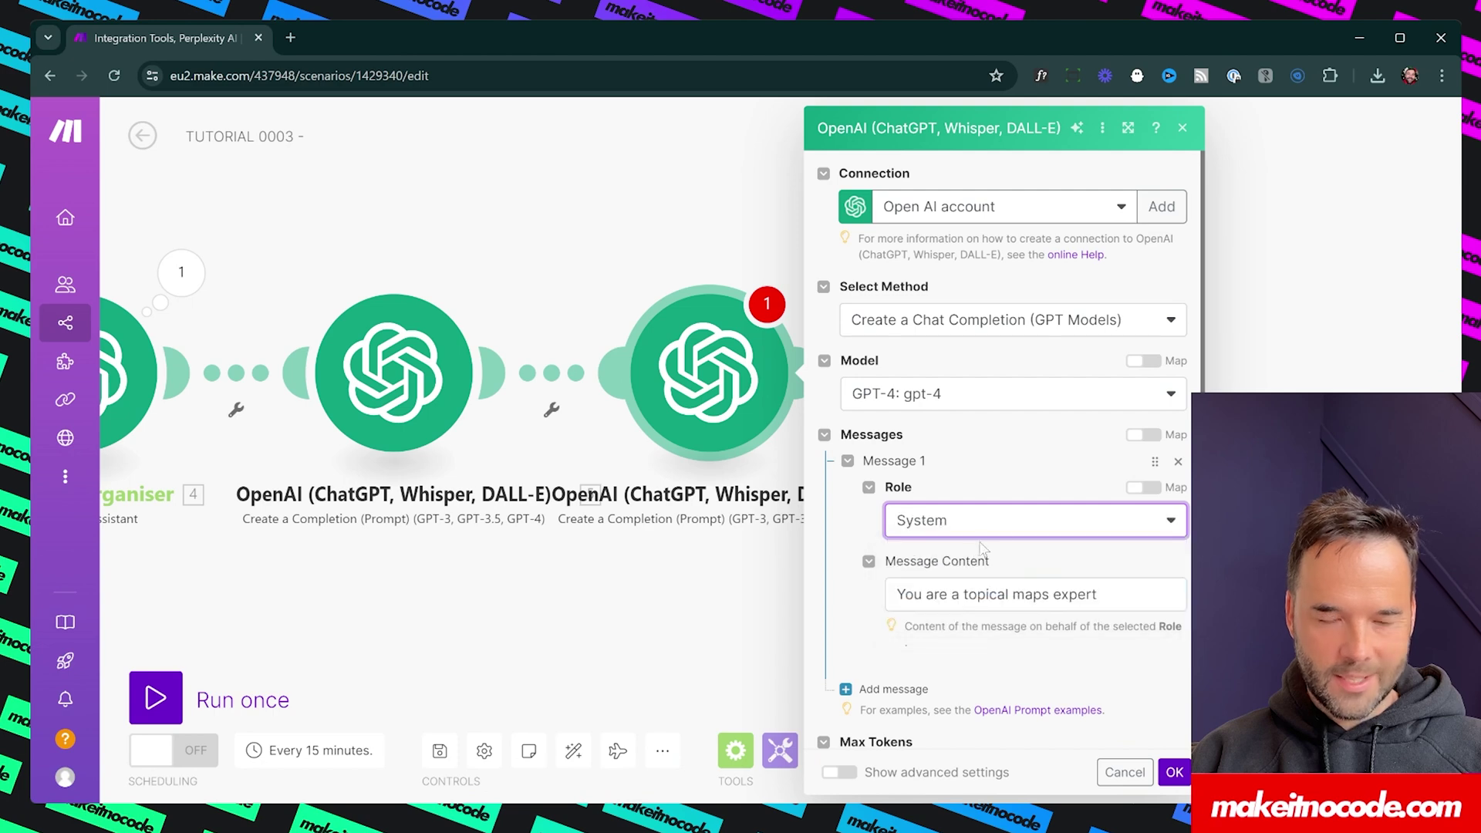
click(1086, 592)
click(951, 649)
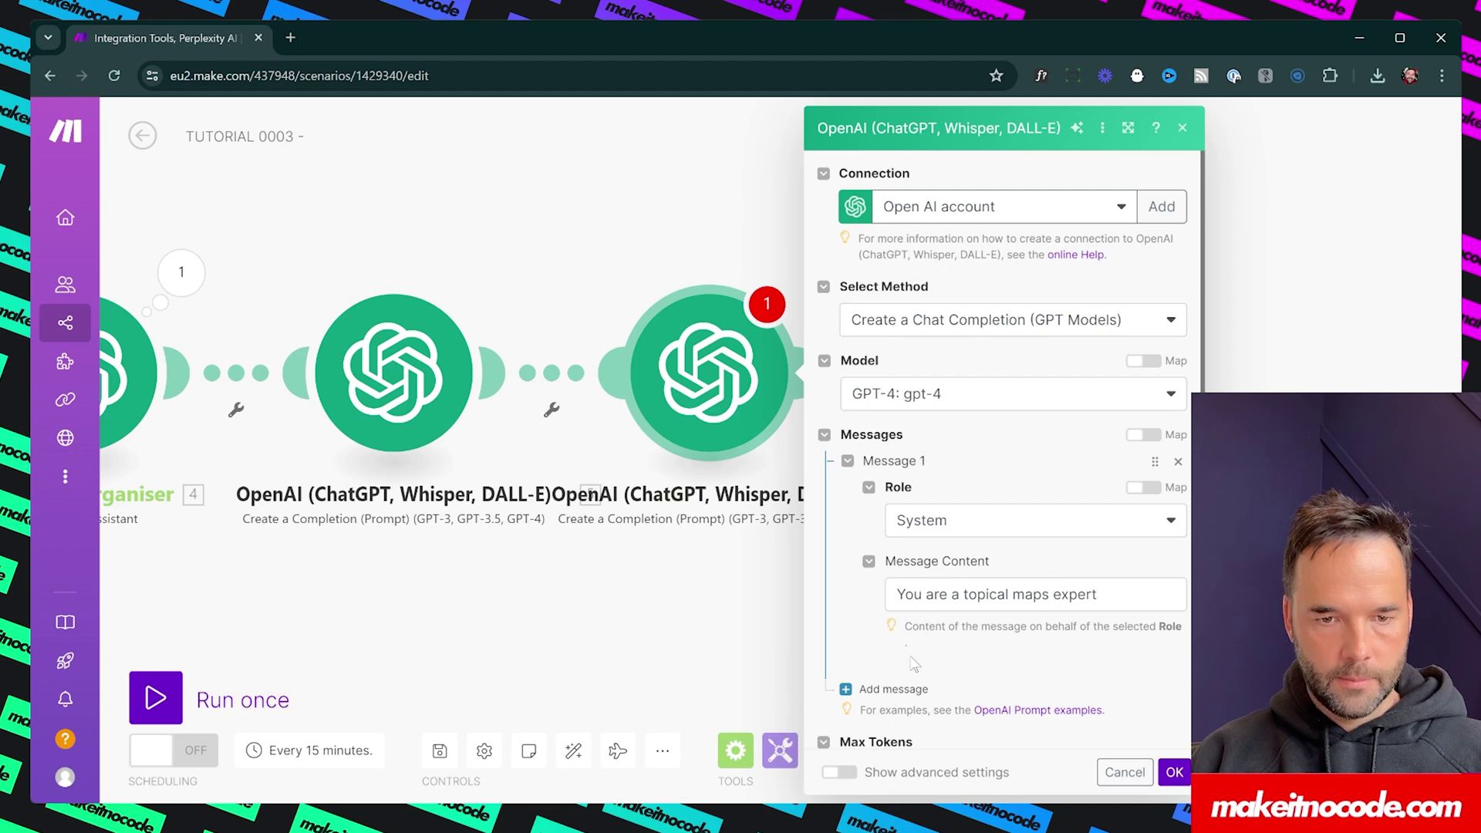
Step: Add a second message to the module and give it the User role
scroll(914, 663, down, 3)
click(887, 515)
click(1008, 574)
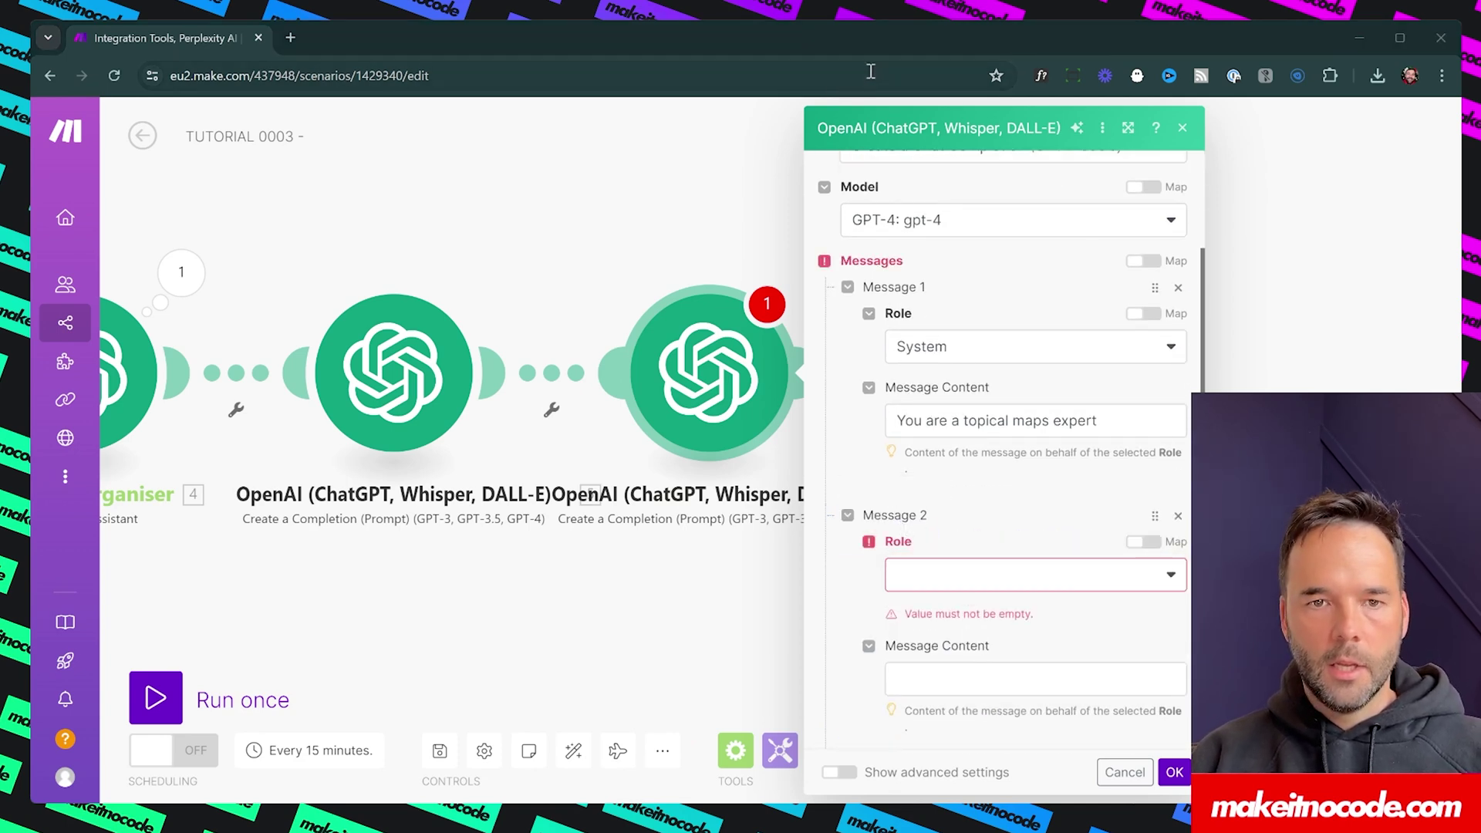
click(709, 132)
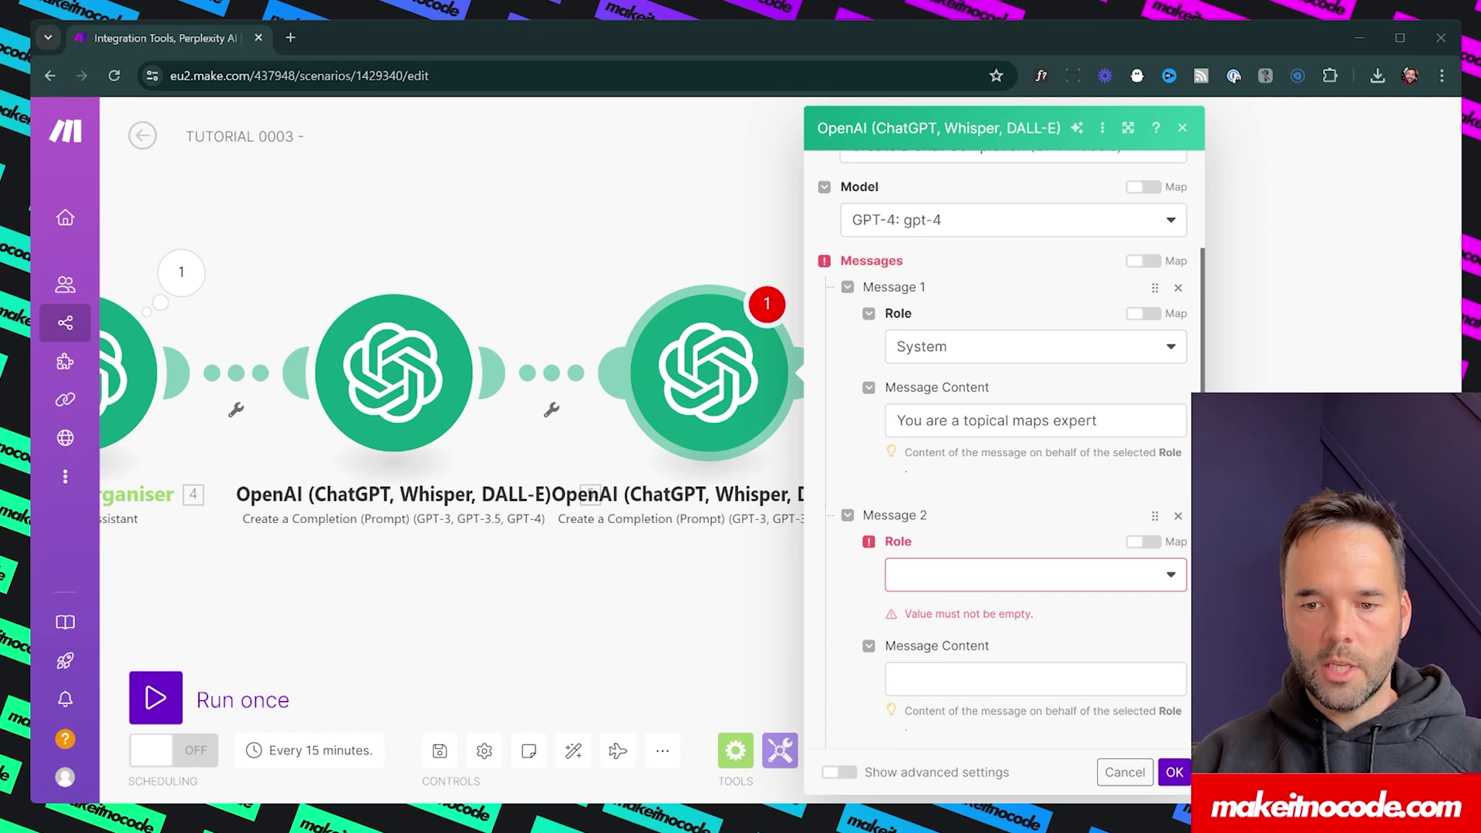
click(565, 126)
click(725, 384)
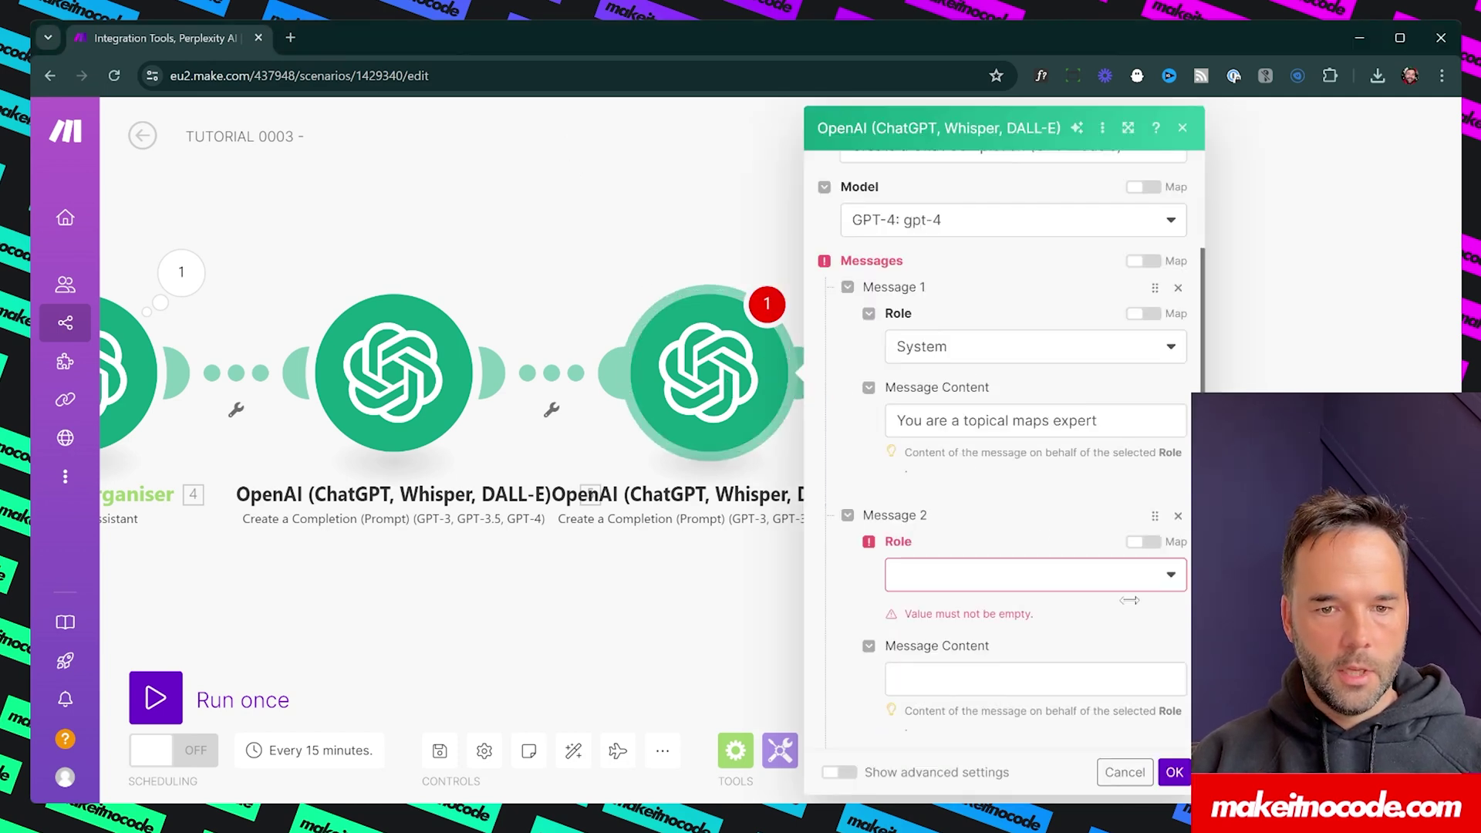
click(1033, 571)
click(945, 607)
Step: Fill Message 2 with "Based on these main keywords:" and "Create 5 new semantically related keywords per main keyword.", without the pasted Text.Value mapping
click(981, 656)
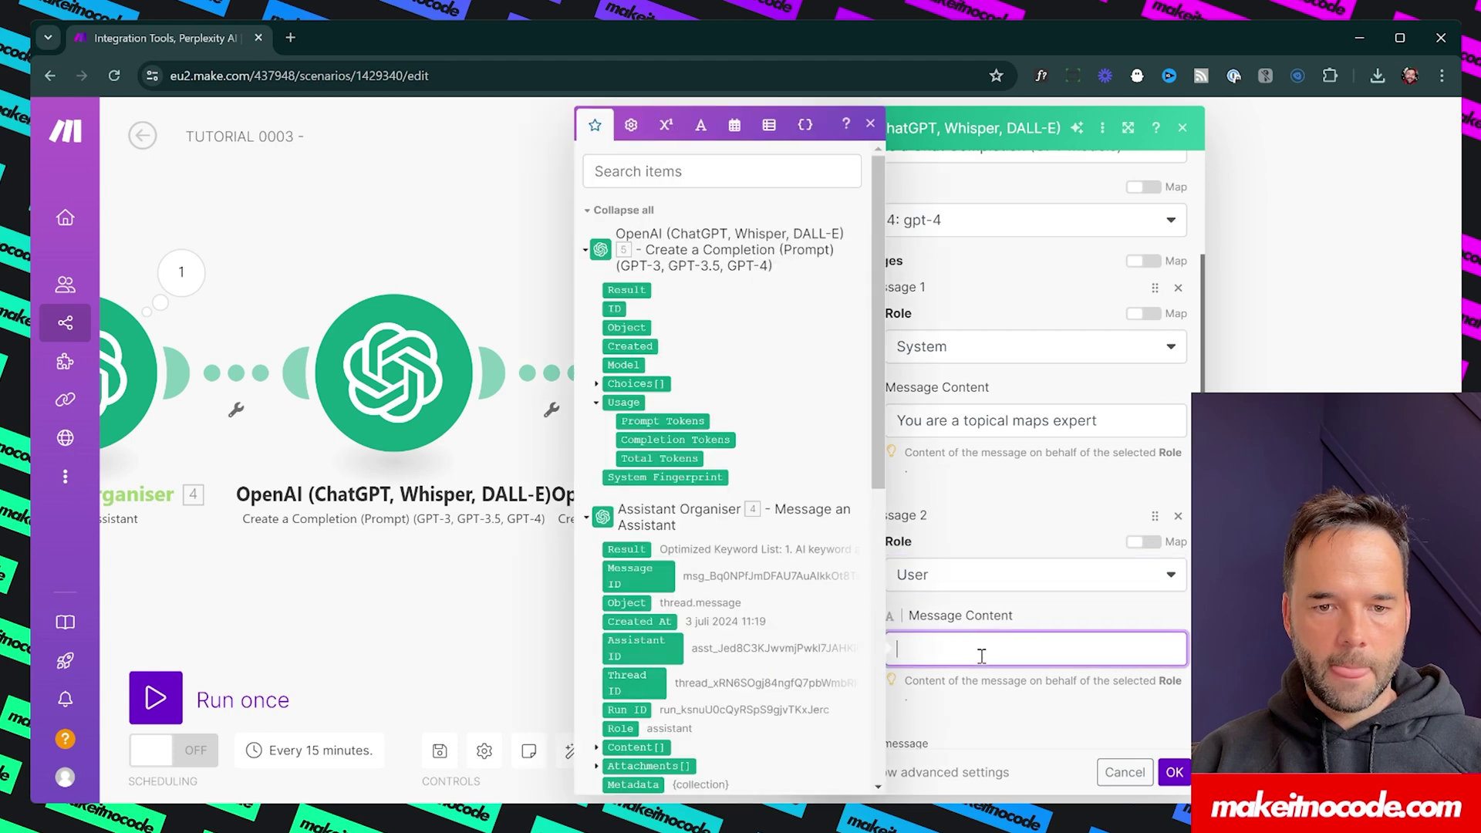
text(Based on these main keywords: 4. Content[ ]: Text.Value  Create 5 new semantically related keywords per main keyword.)
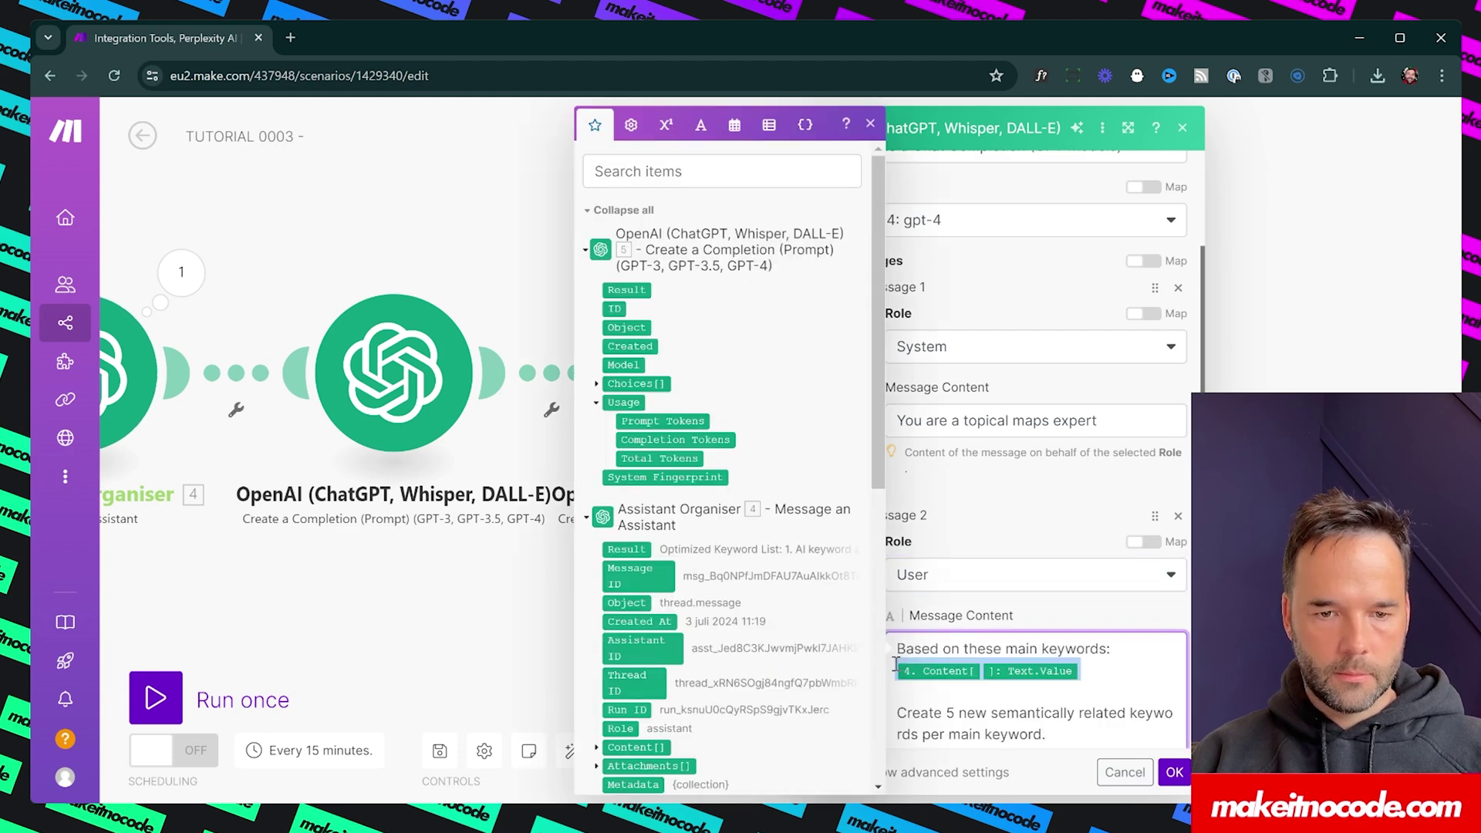
key(BackSpace)
key(BackSpace)
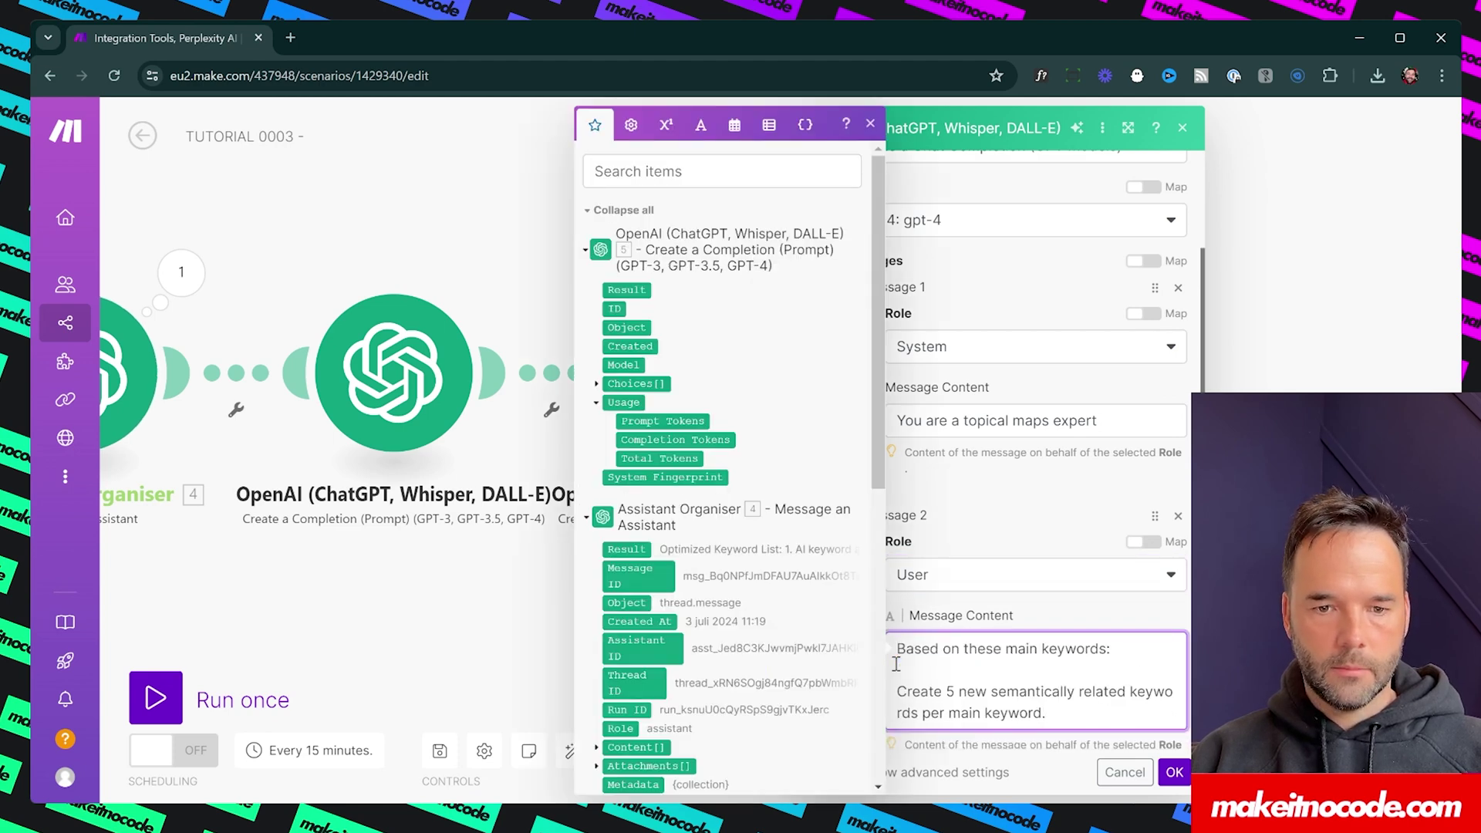
key(ctrl+a)
key(ctrl+c)
key(BackSpace)
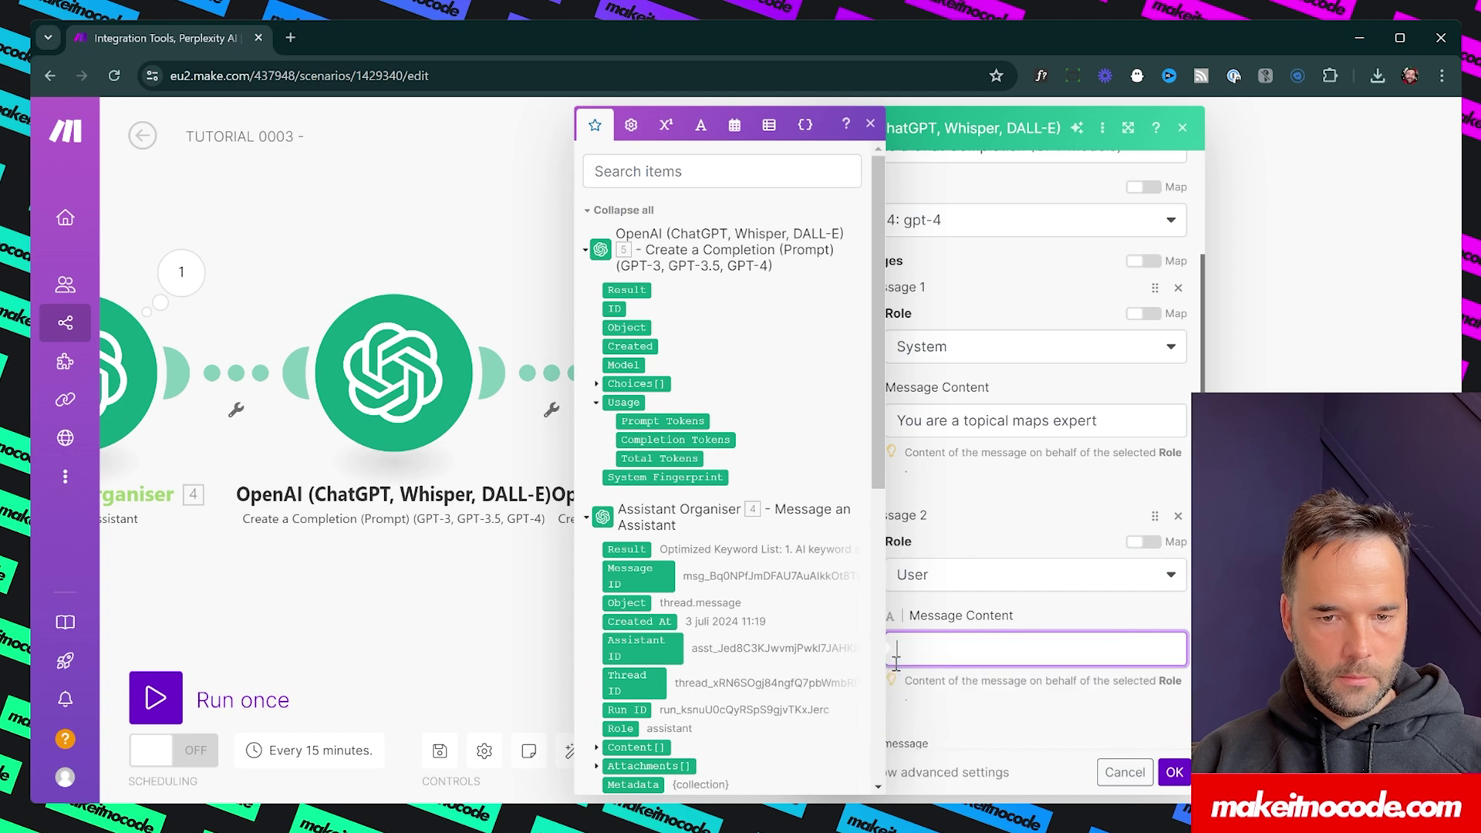
click(1054, 617)
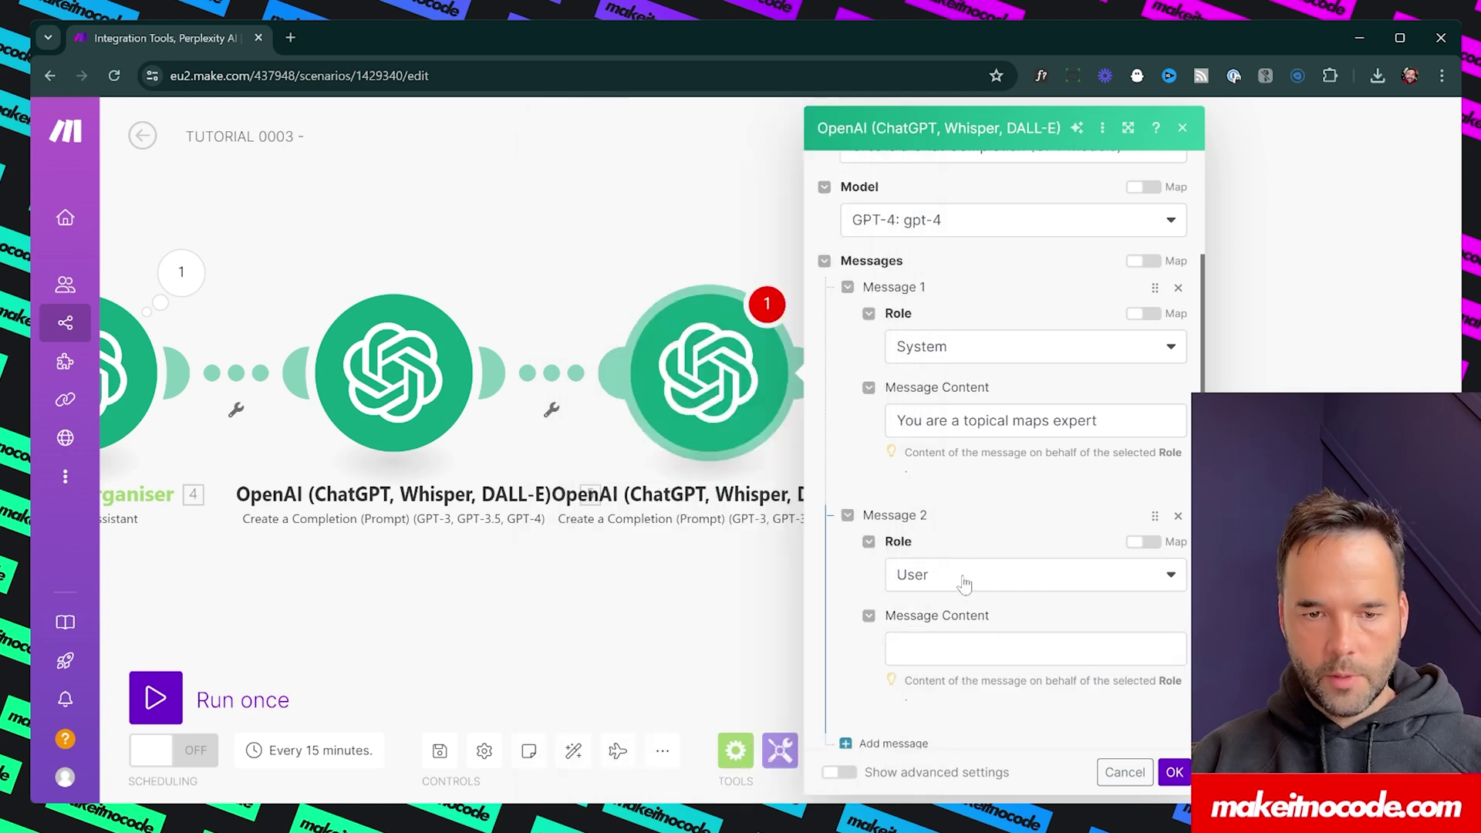
click(995, 648)
key(ctrl+v)
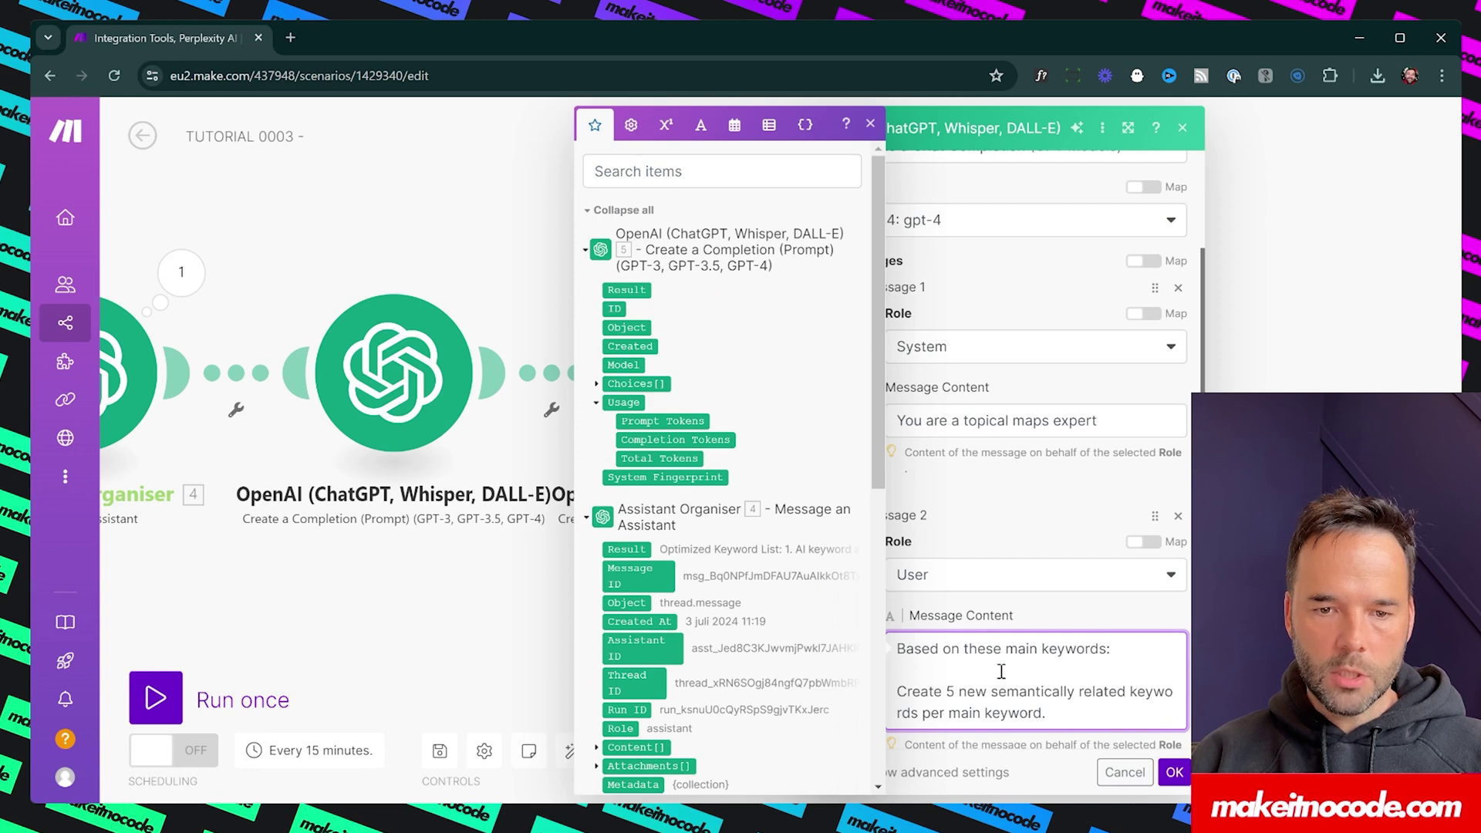
Step: Map module 5's Choices Message Content on its own line below "Based on these main keywords:" in Message 2
key(Return)
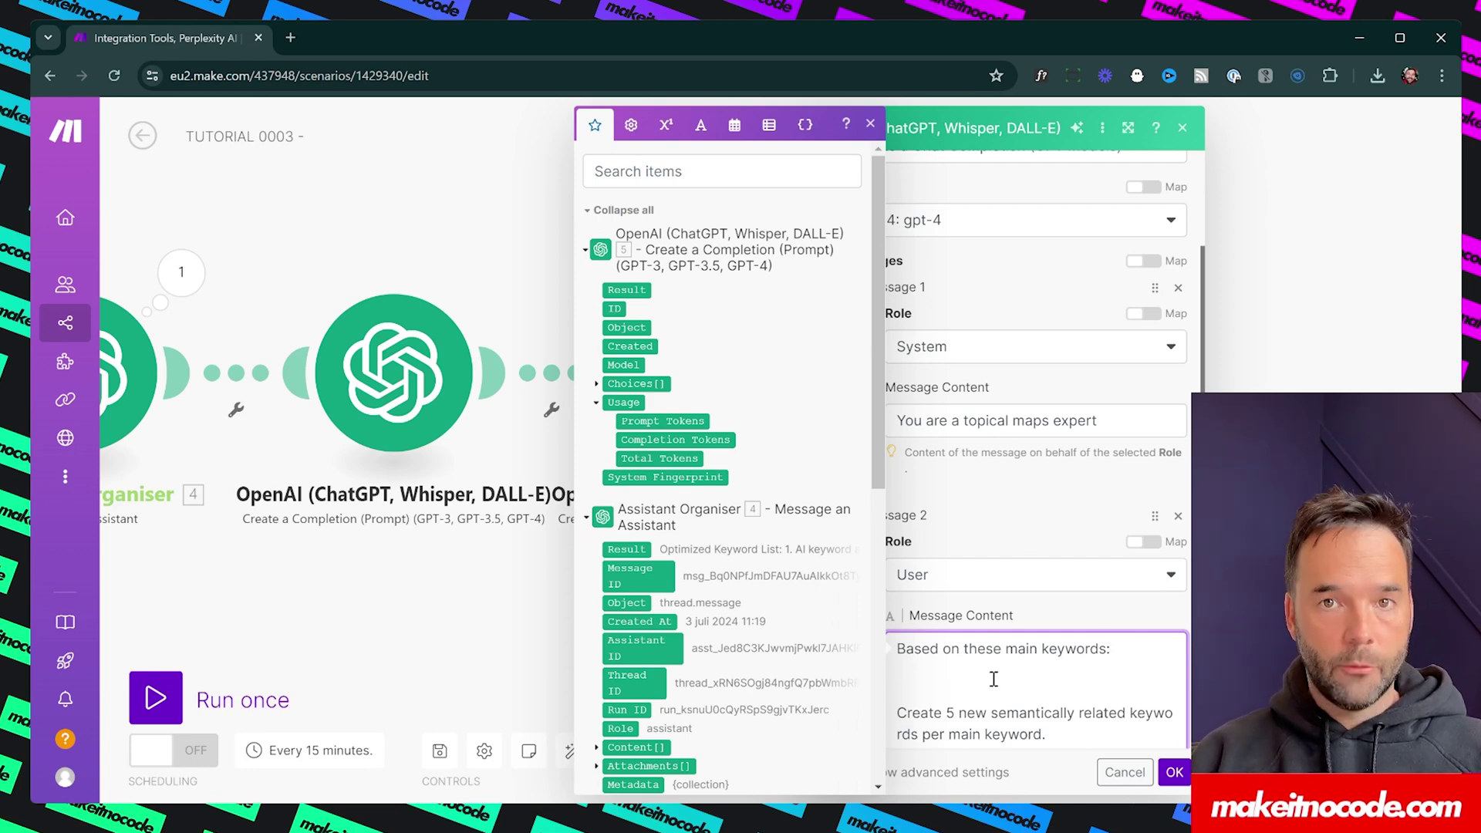
click(597, 385)
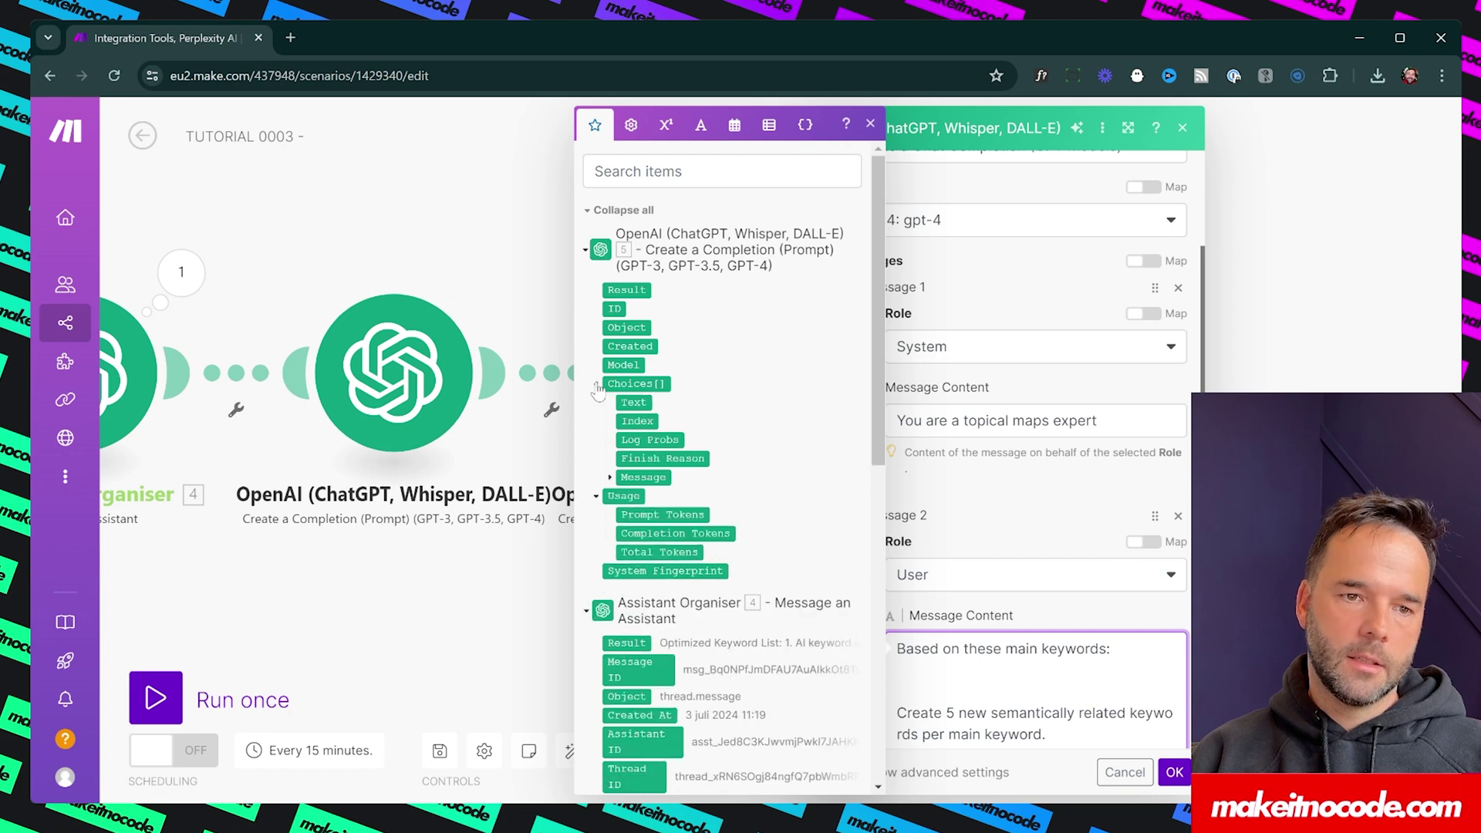
click(609, 479)
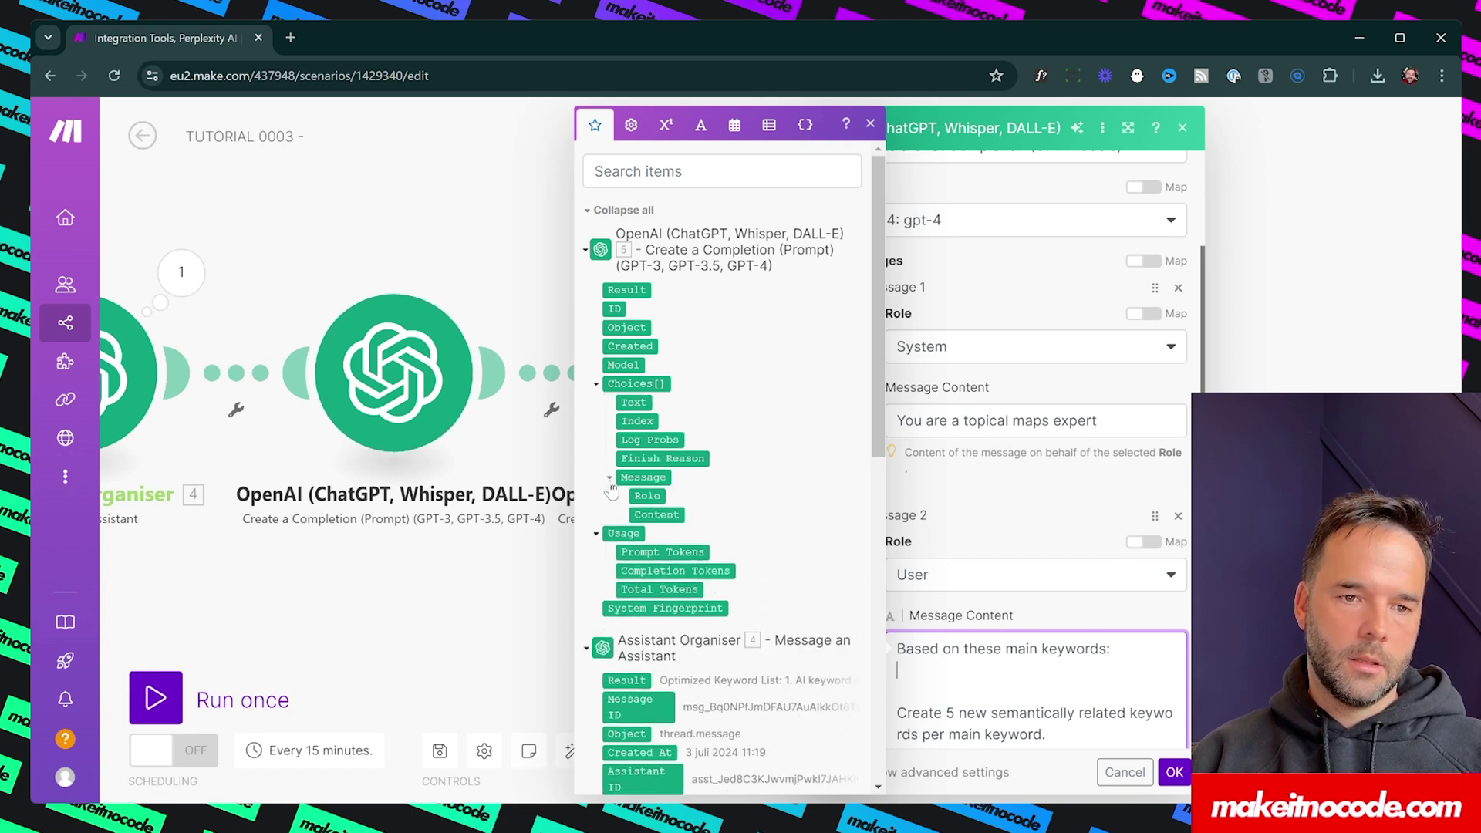
click(650, 515)
click(988, 718)
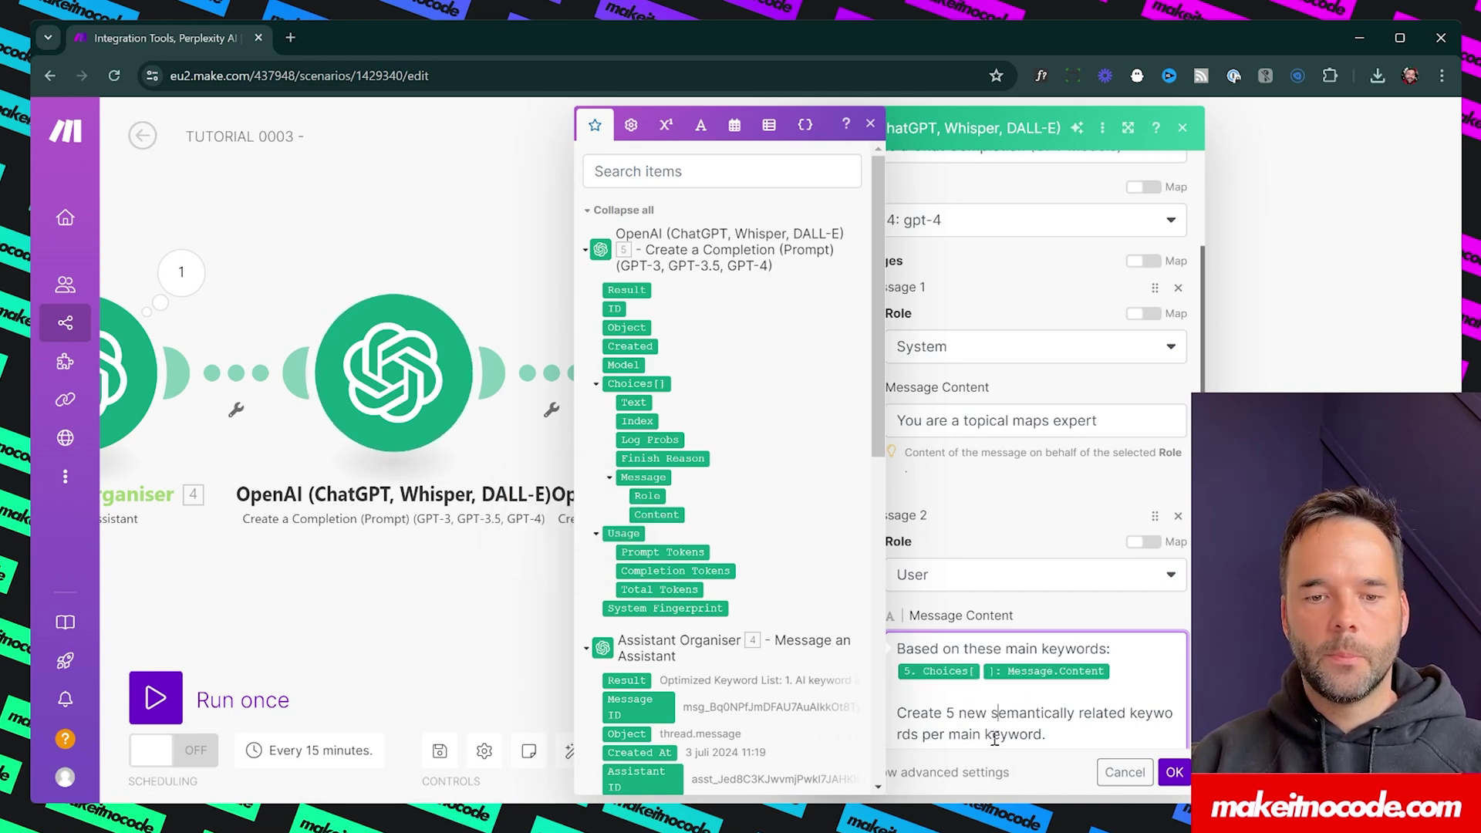
Step: Save the prompt settings of the last OpenAI completion module
click(1174, 772)
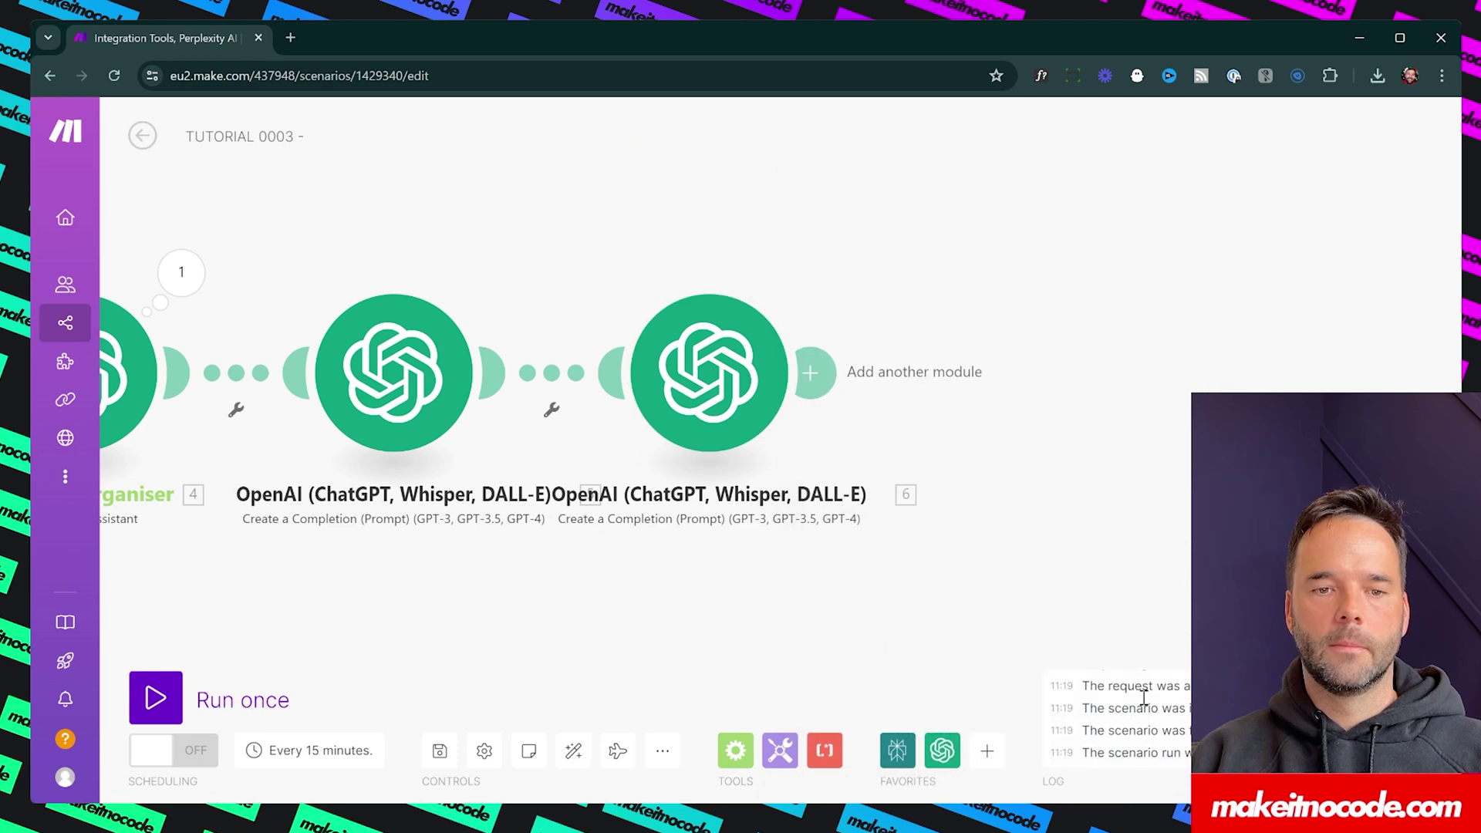
scroll(1095, 563, down, 5)
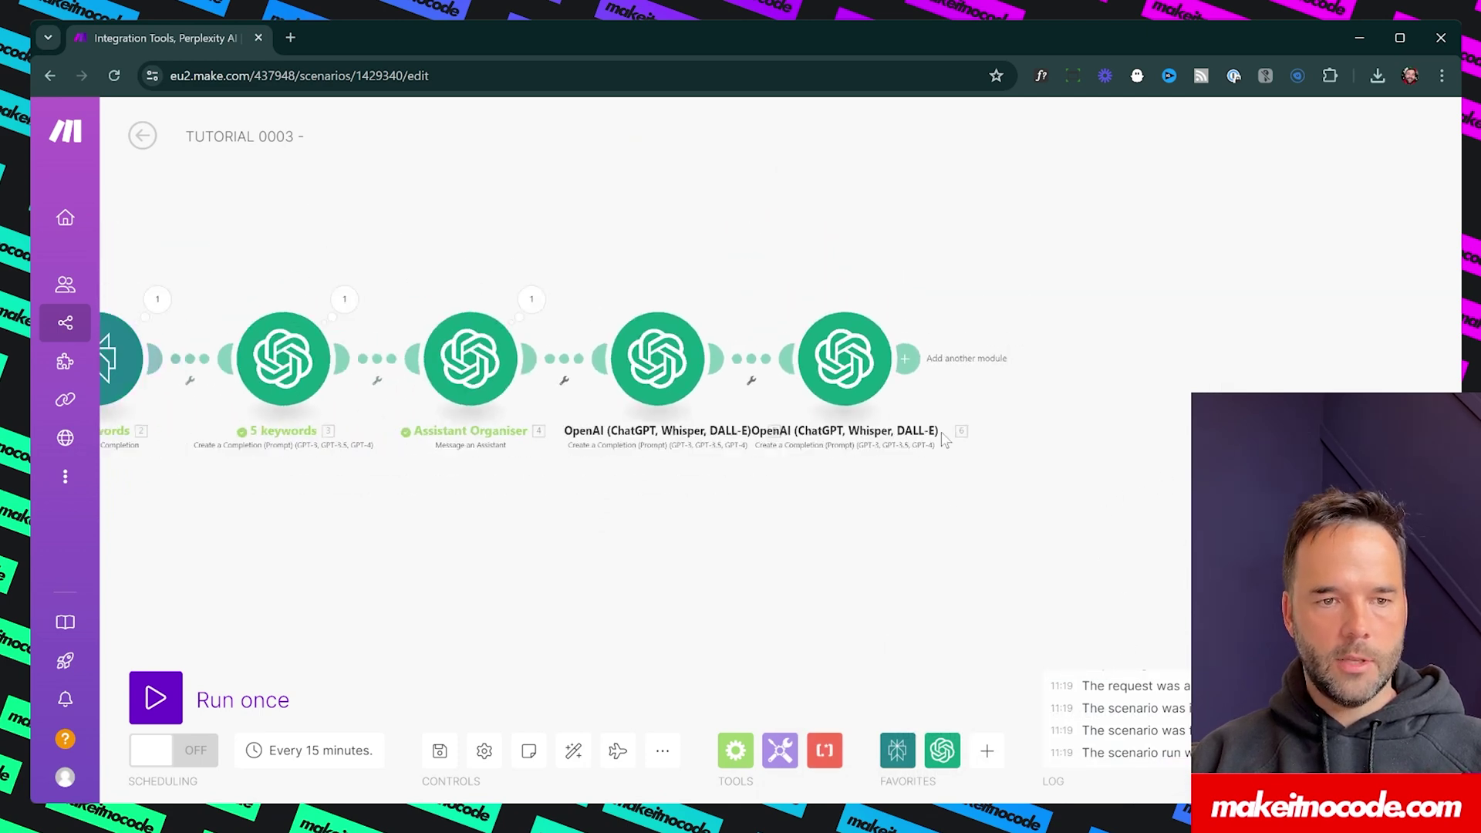
mouse_move(687, 551)
mouse_down()
mouse_move(985, 594)
mouse_move(701, 569)
mouse_up()
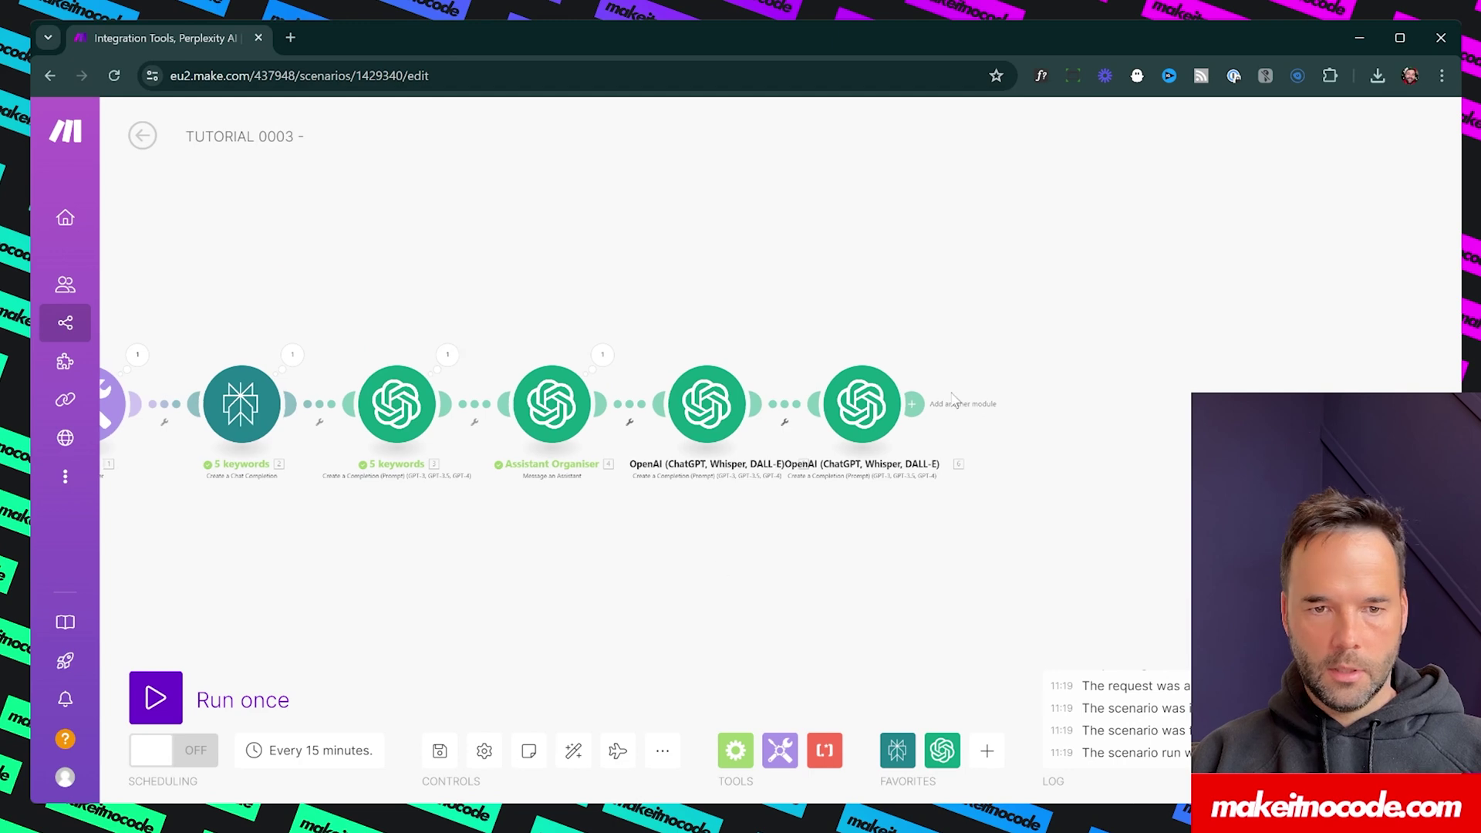
click(920, 415)
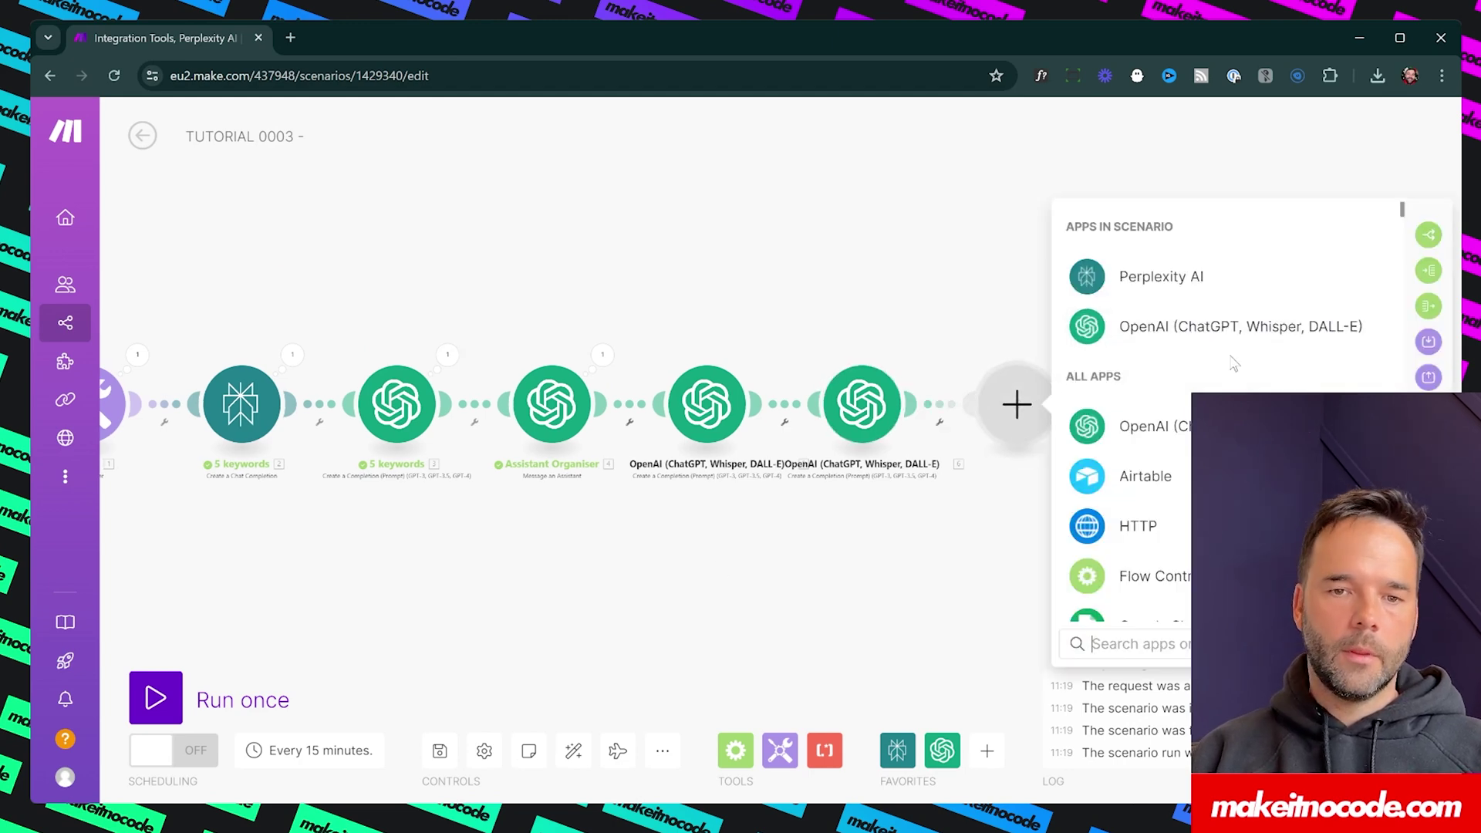
click(987, 463)
drag(384, 584, 779, 632)
drag(478, 459, 466, 629)
drag(967, 631, 488, 599)
click(829, 421)
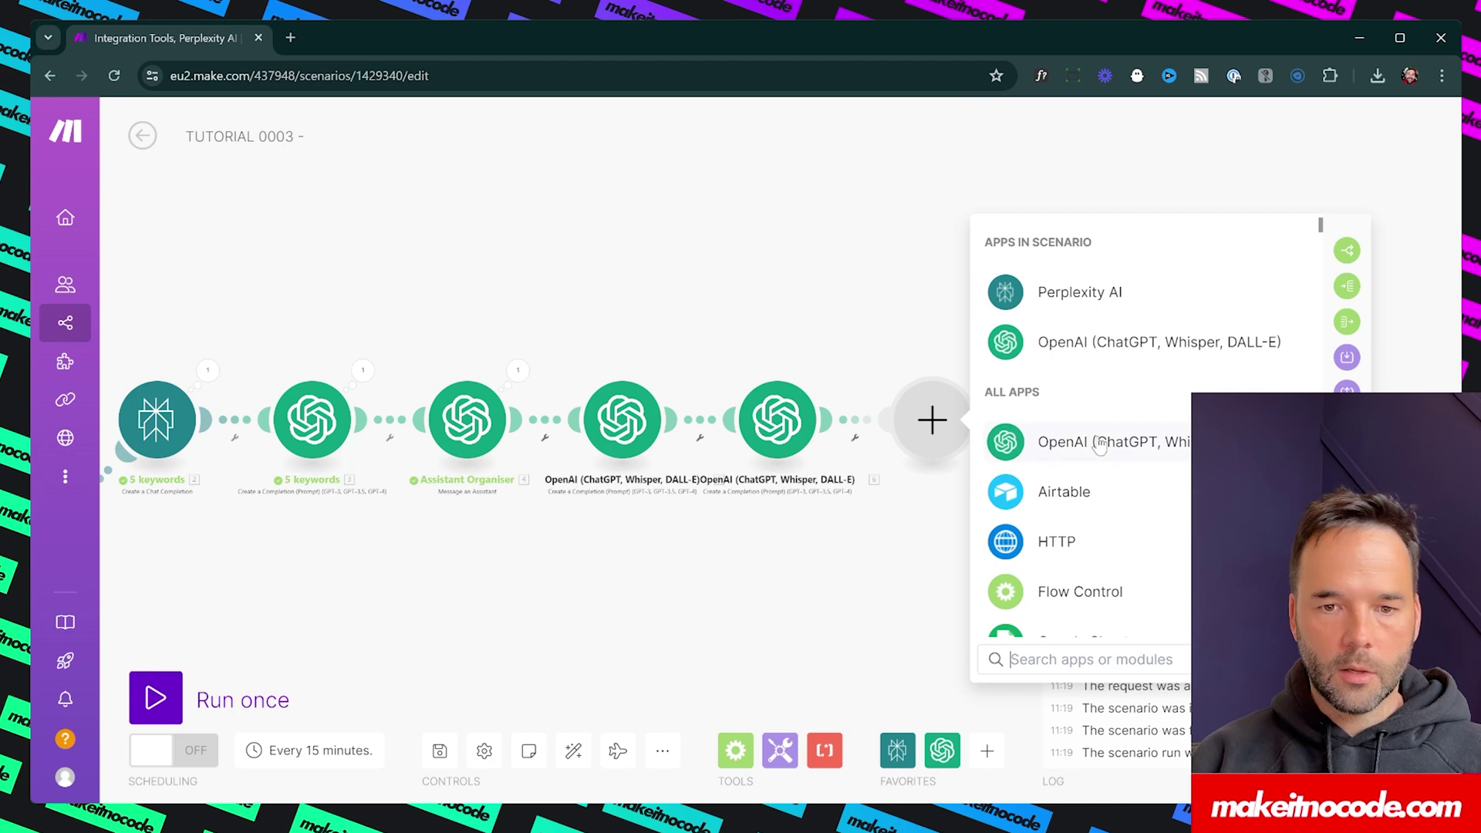
scroll(1142, 438, down, 2)
scroll(1143, 438, down, 1)
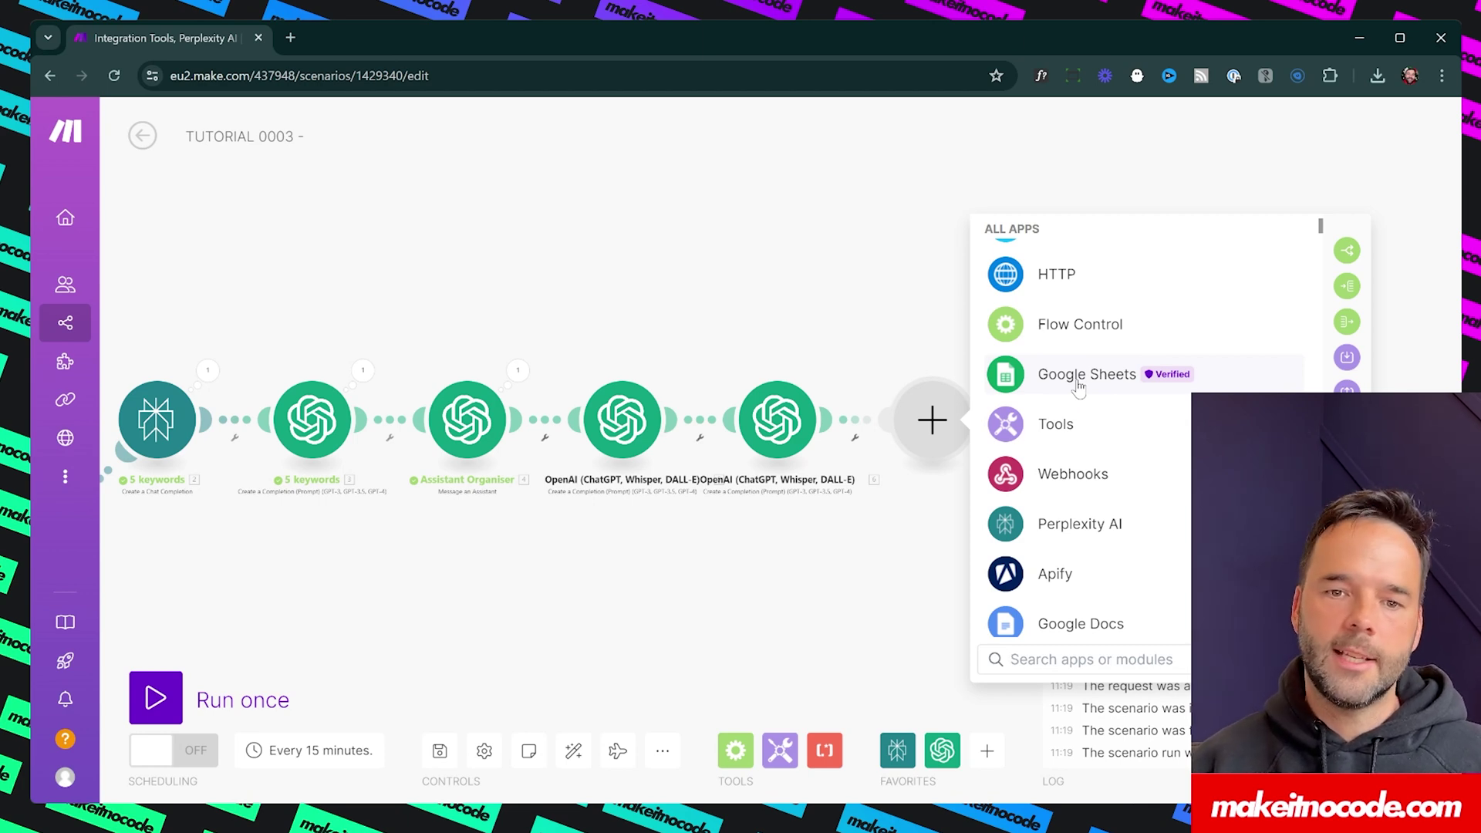
scroll(1077, 386, down, 2)
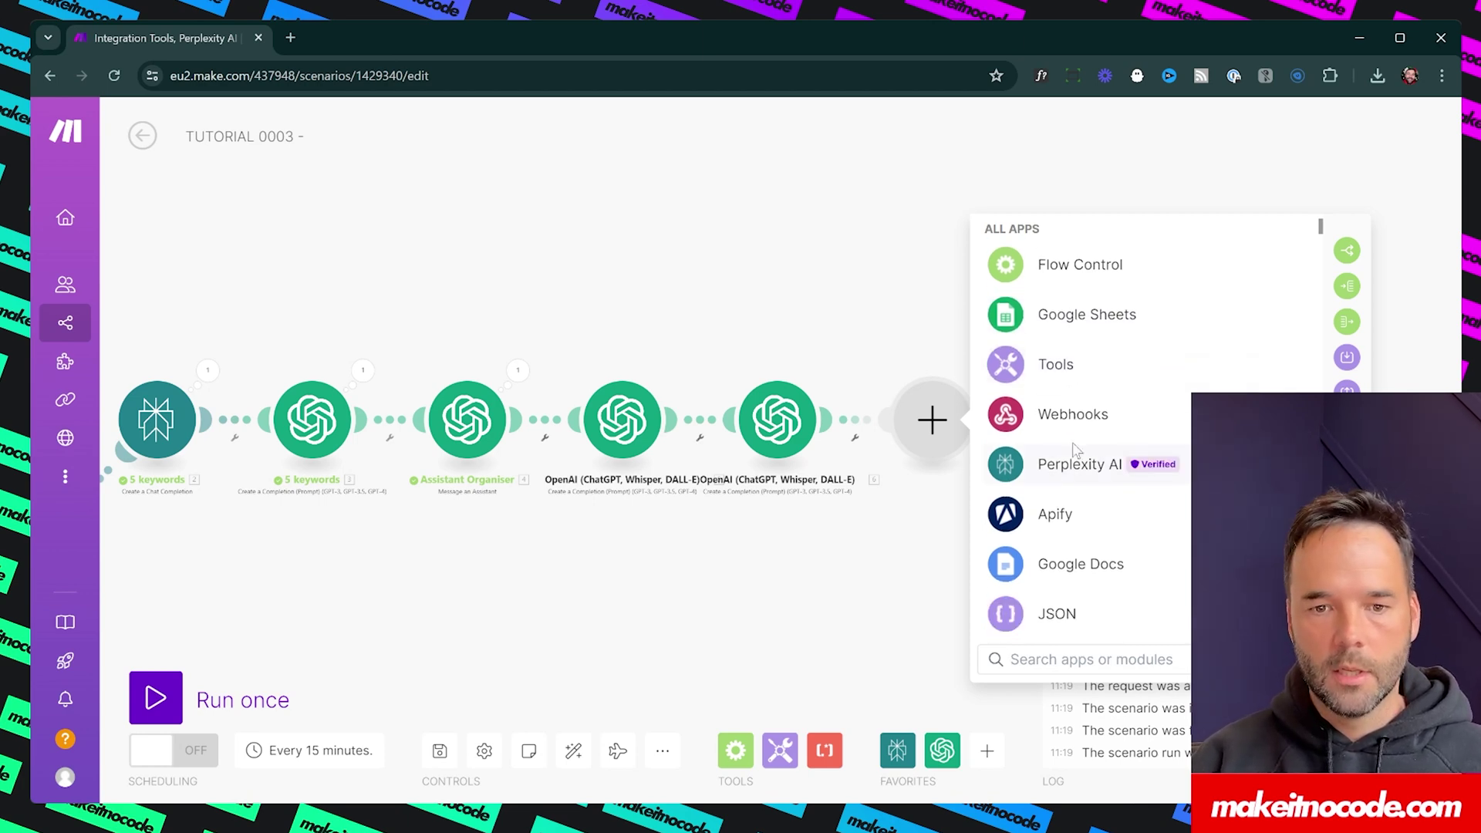
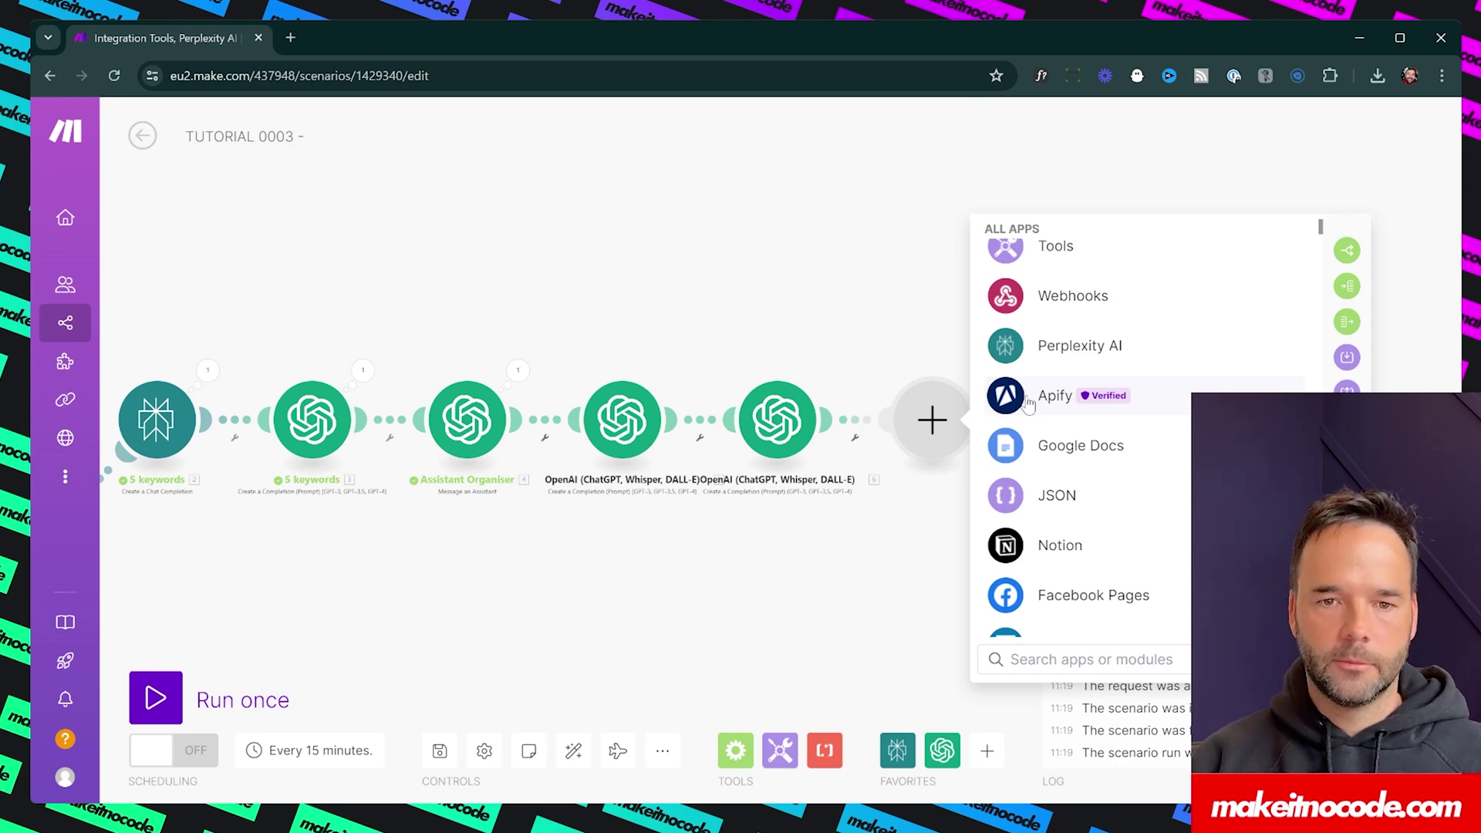
click(1041, 449)
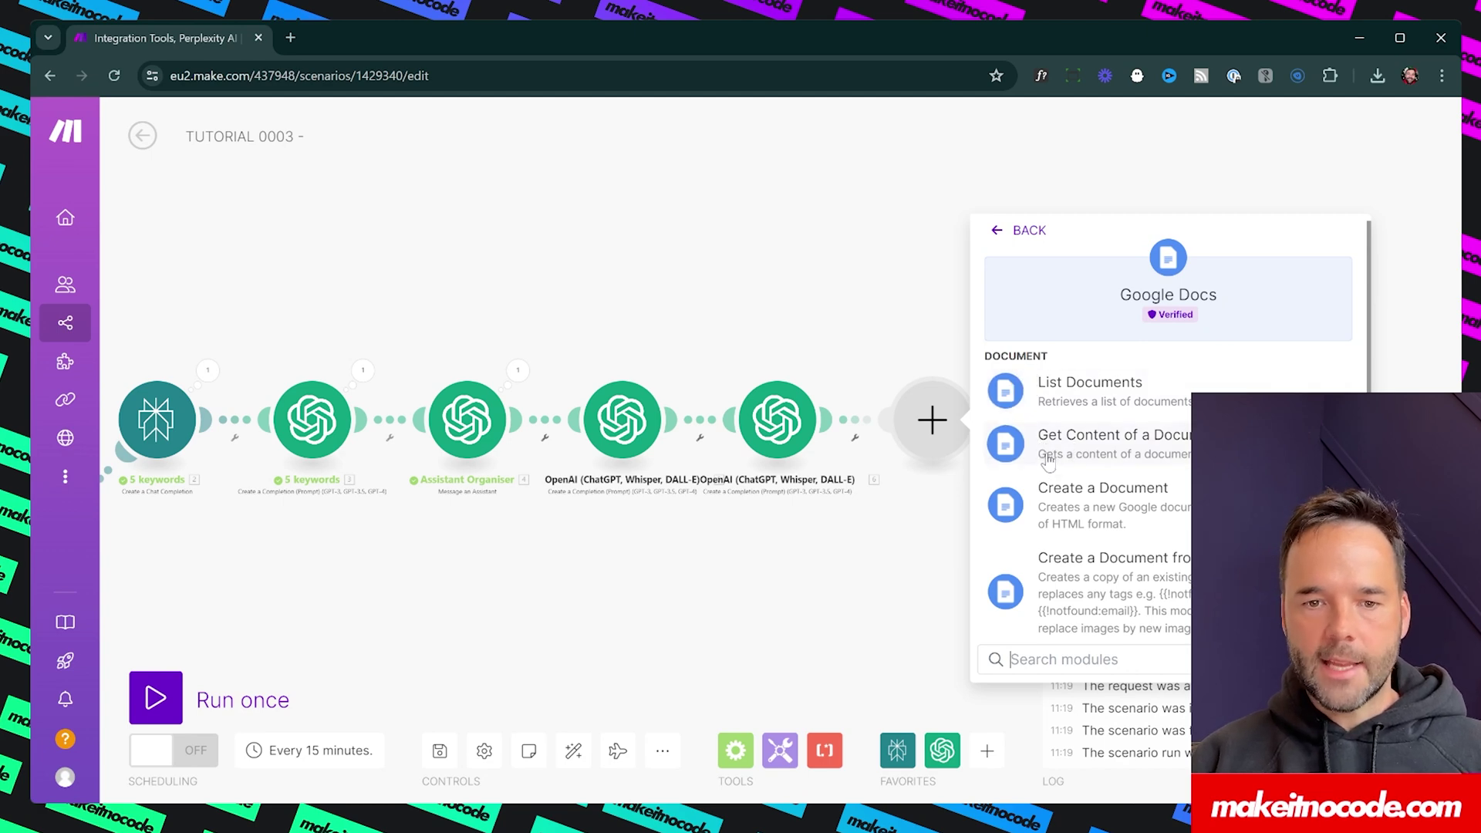
click(917, 289)
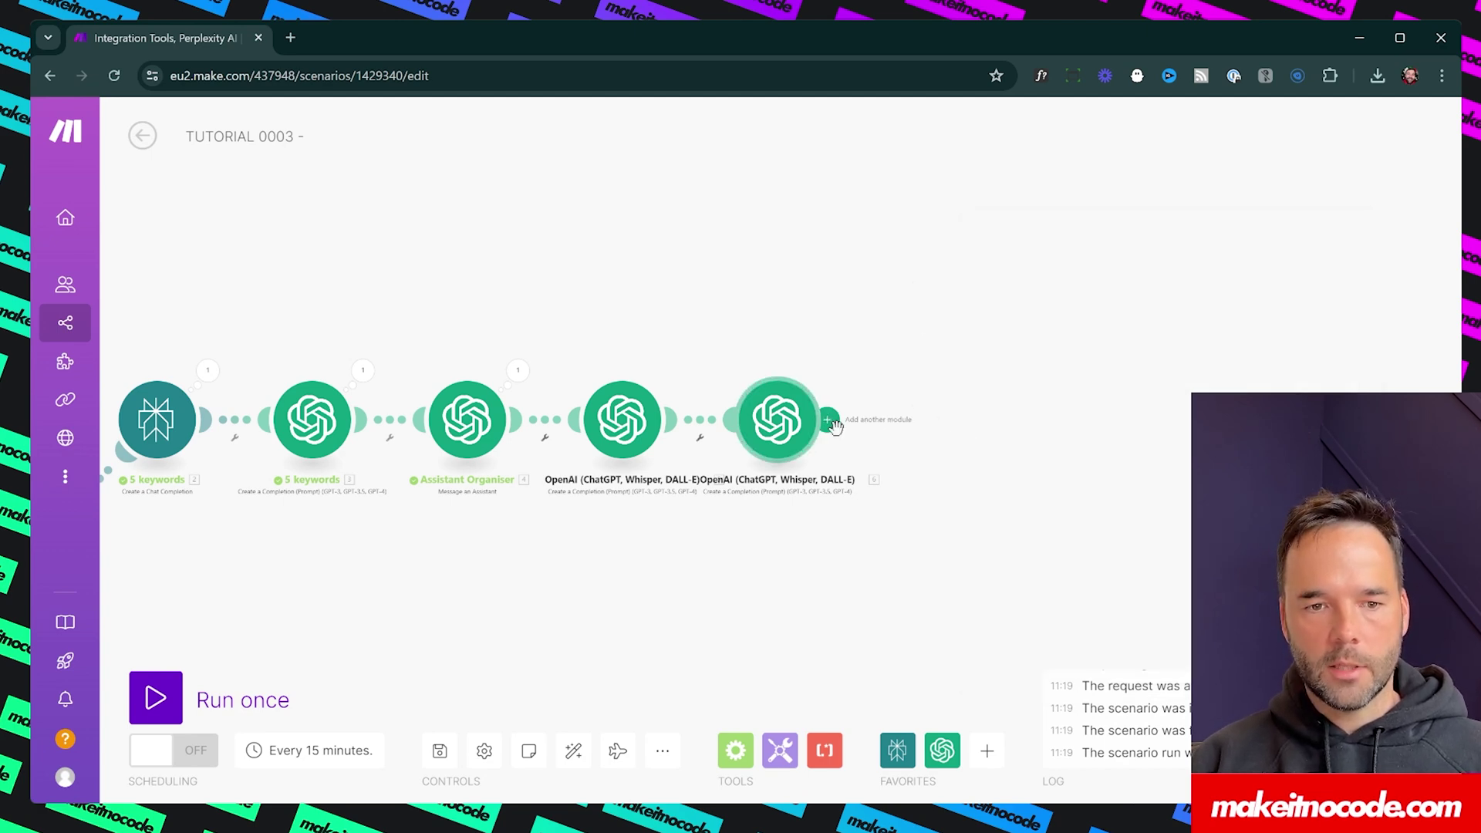
Step: Add a Google Docs Create a Document module after the last OpenAI module
click(834, 430)
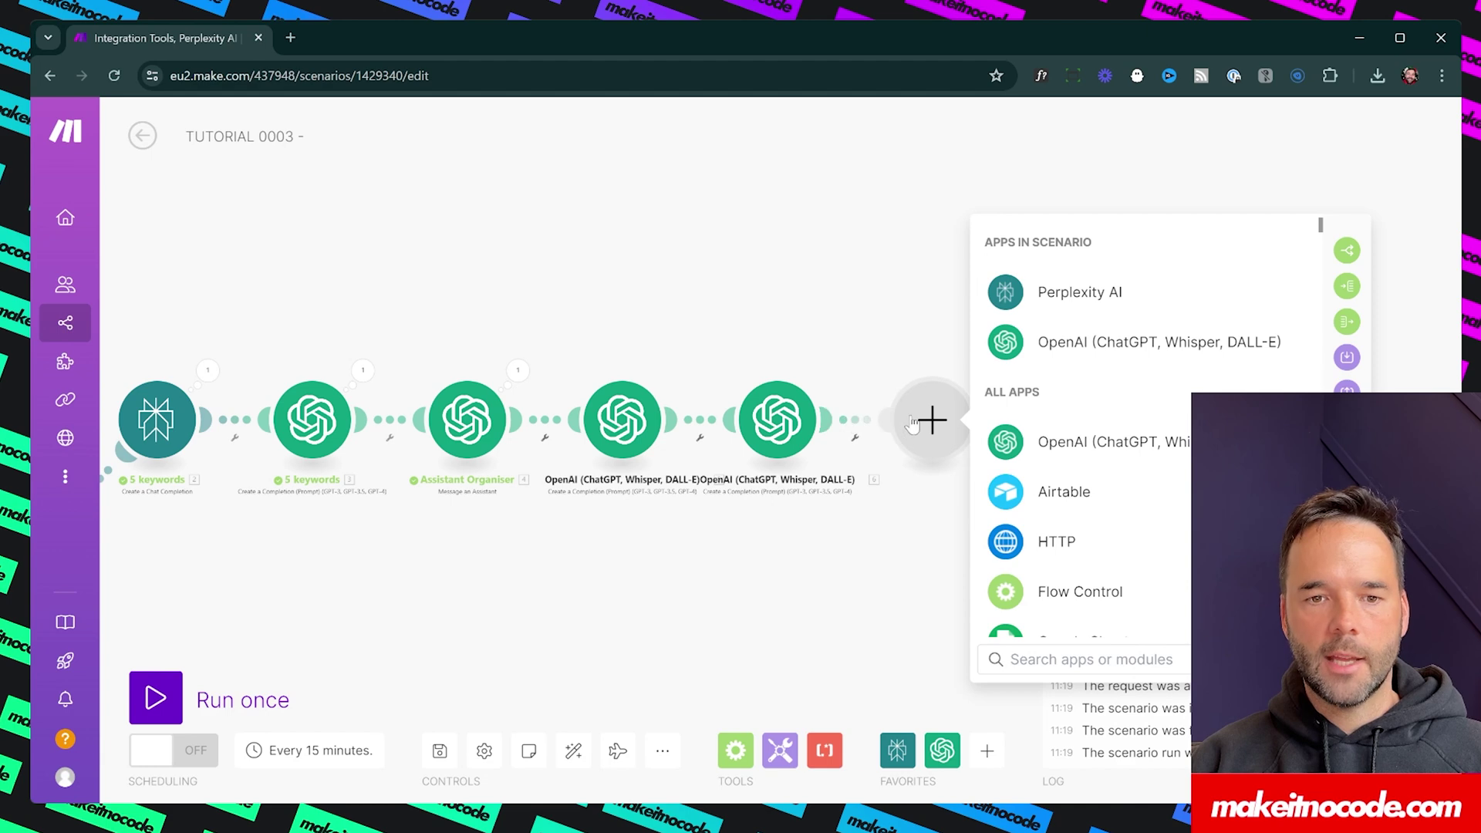
click(1072, 660)
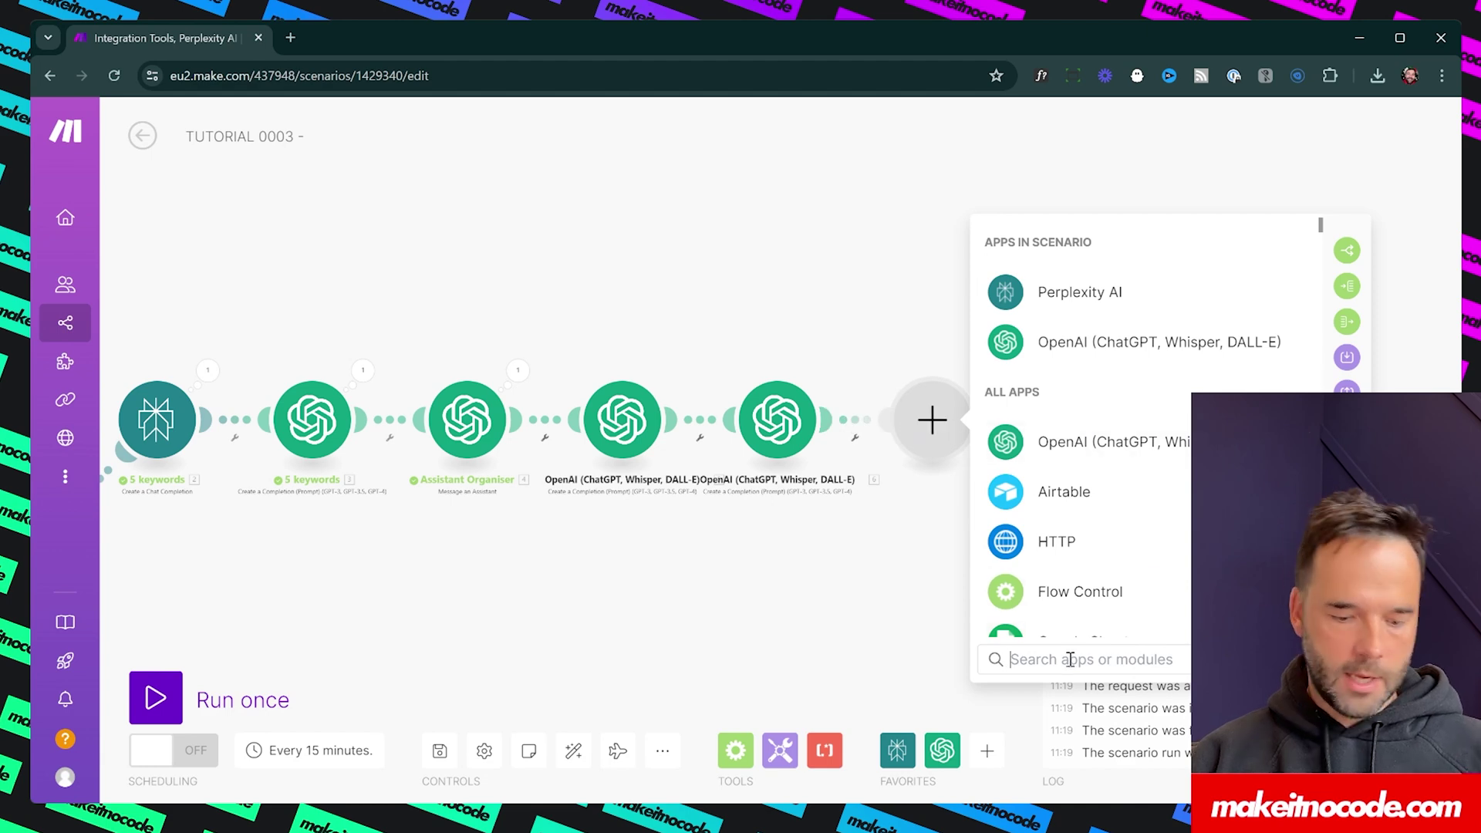
text(doc)
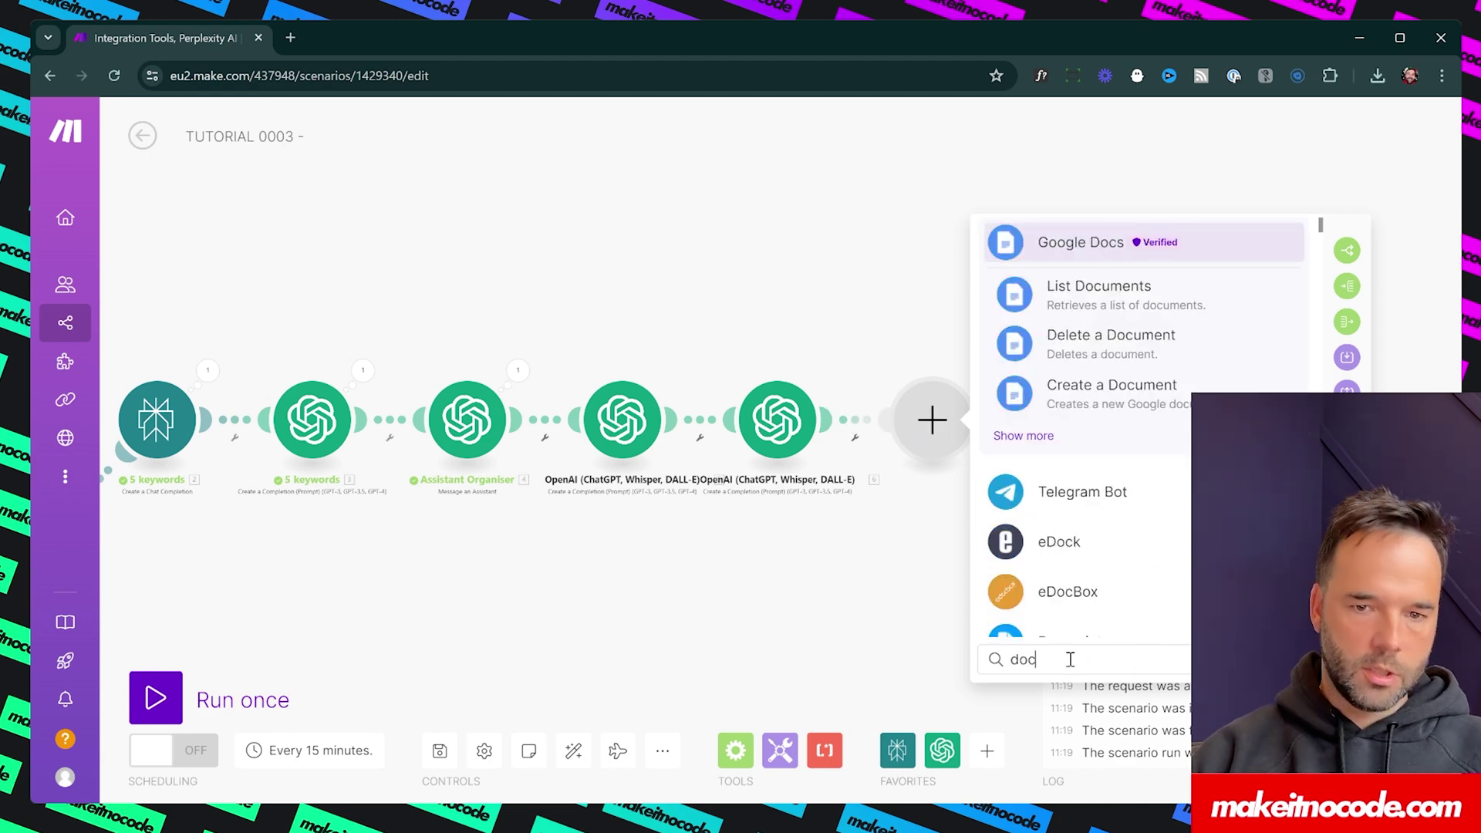
click(1057, 245)
scroll(1117, 406, down, 4)
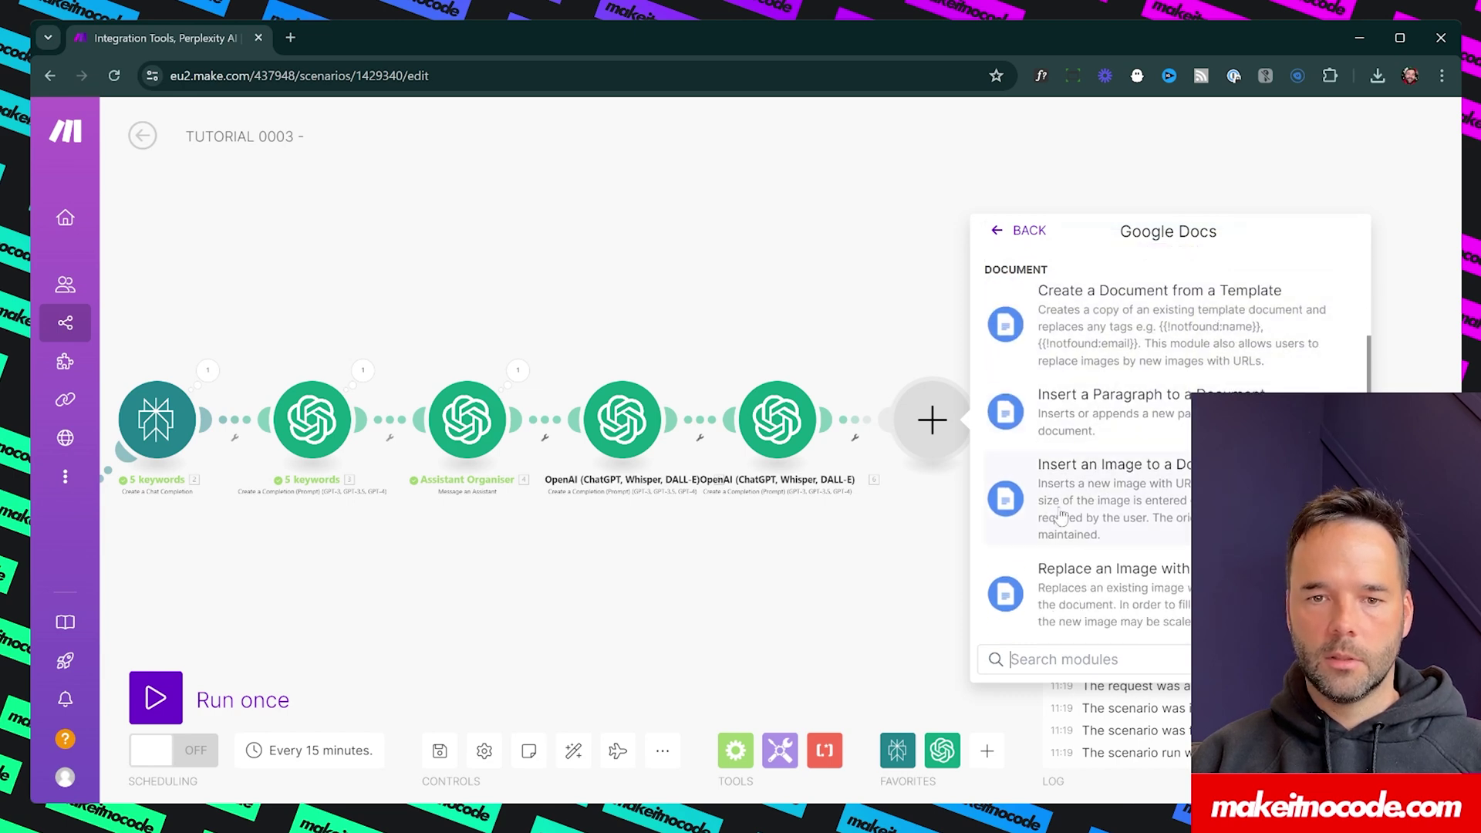
scroll(1057, 517, down, 2)
text(creat)
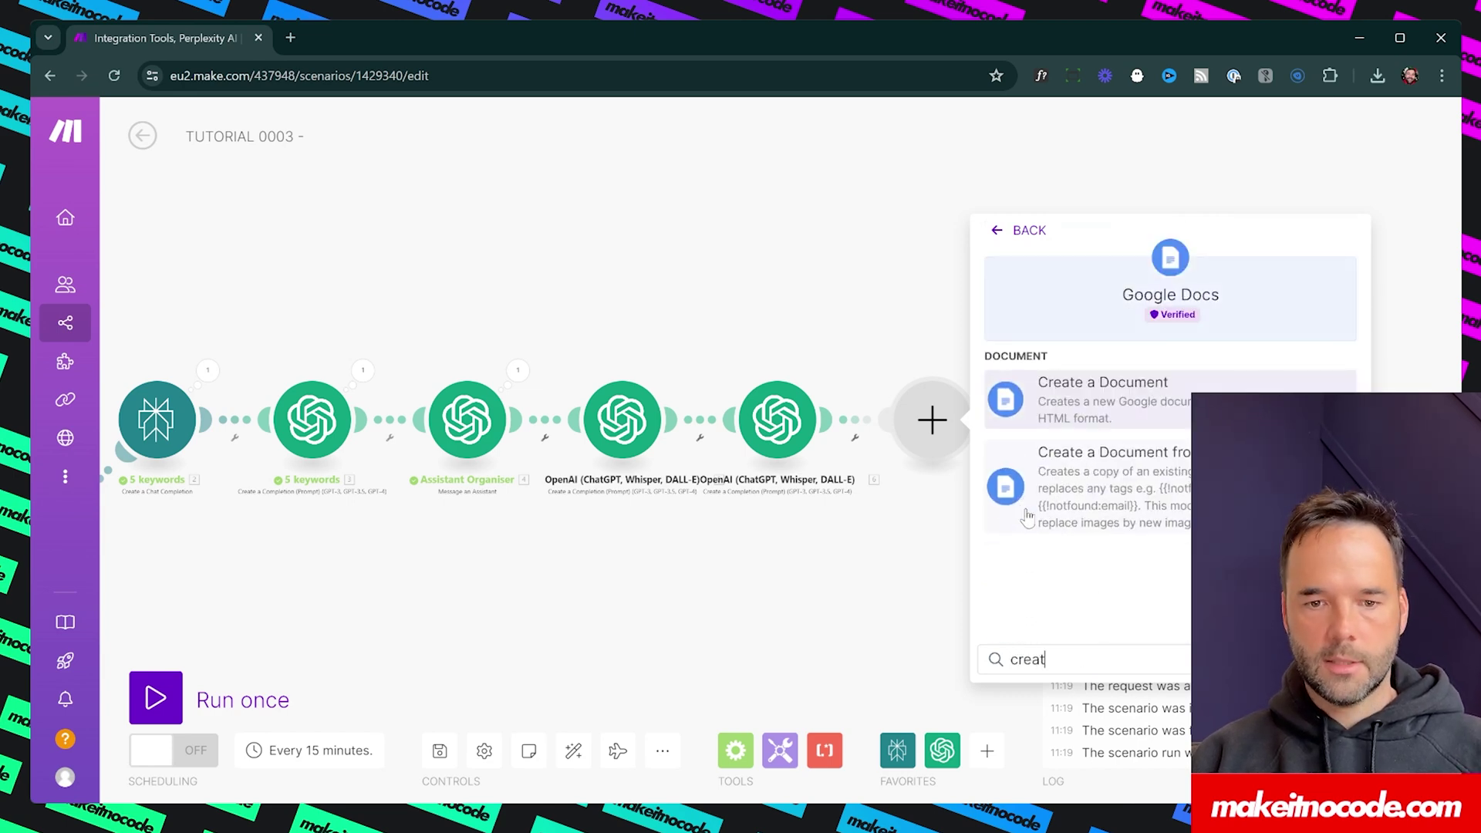
click(1078, 403)
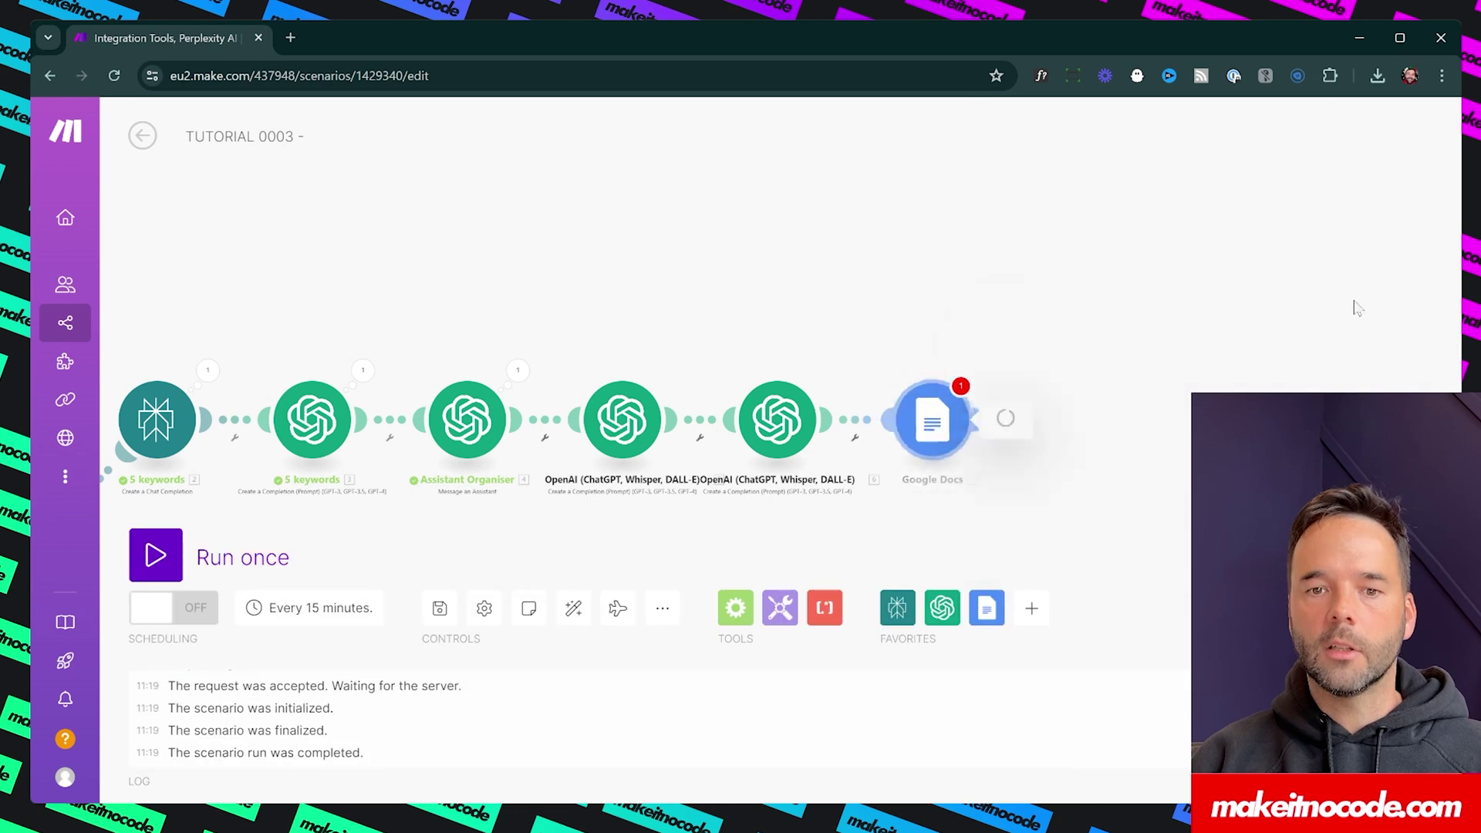
Step: Set the Google Docs module's connection to "Google Docs | Makeitnocode" and name the new document "DEMO 0003"
click(1231, 253)
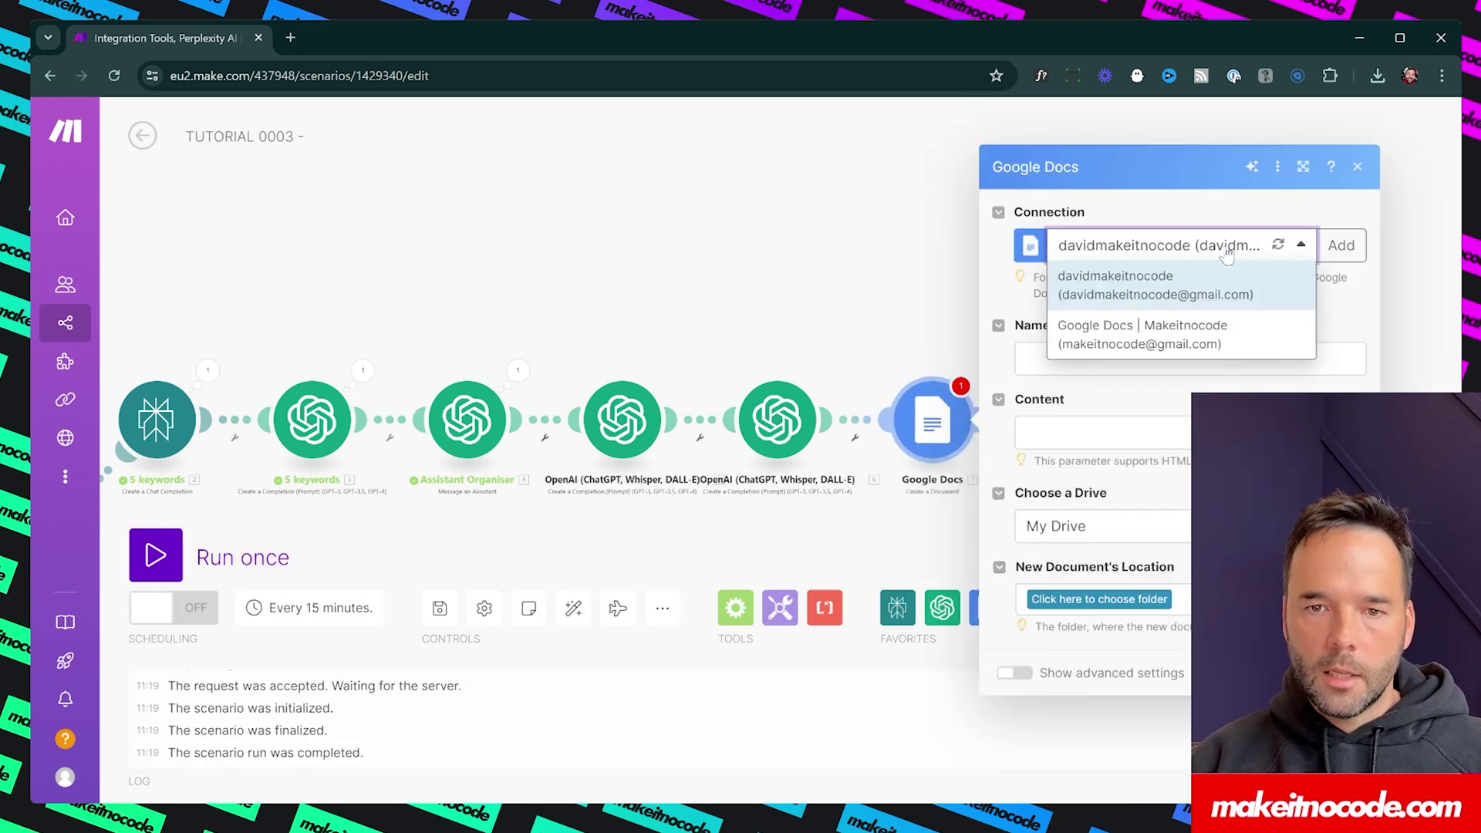
click(1137, 335)
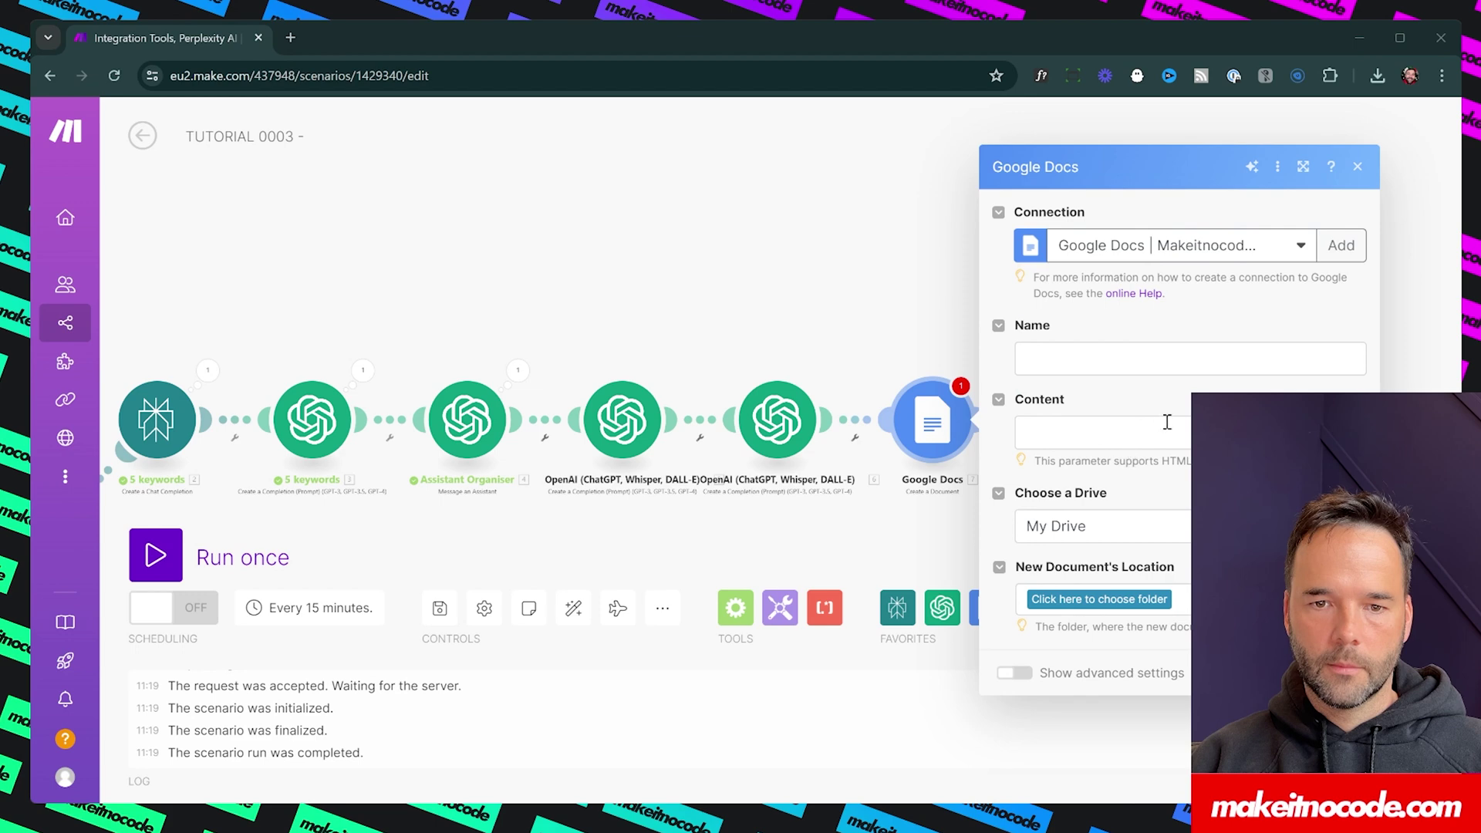
click(799, 117)
click(981, 421)
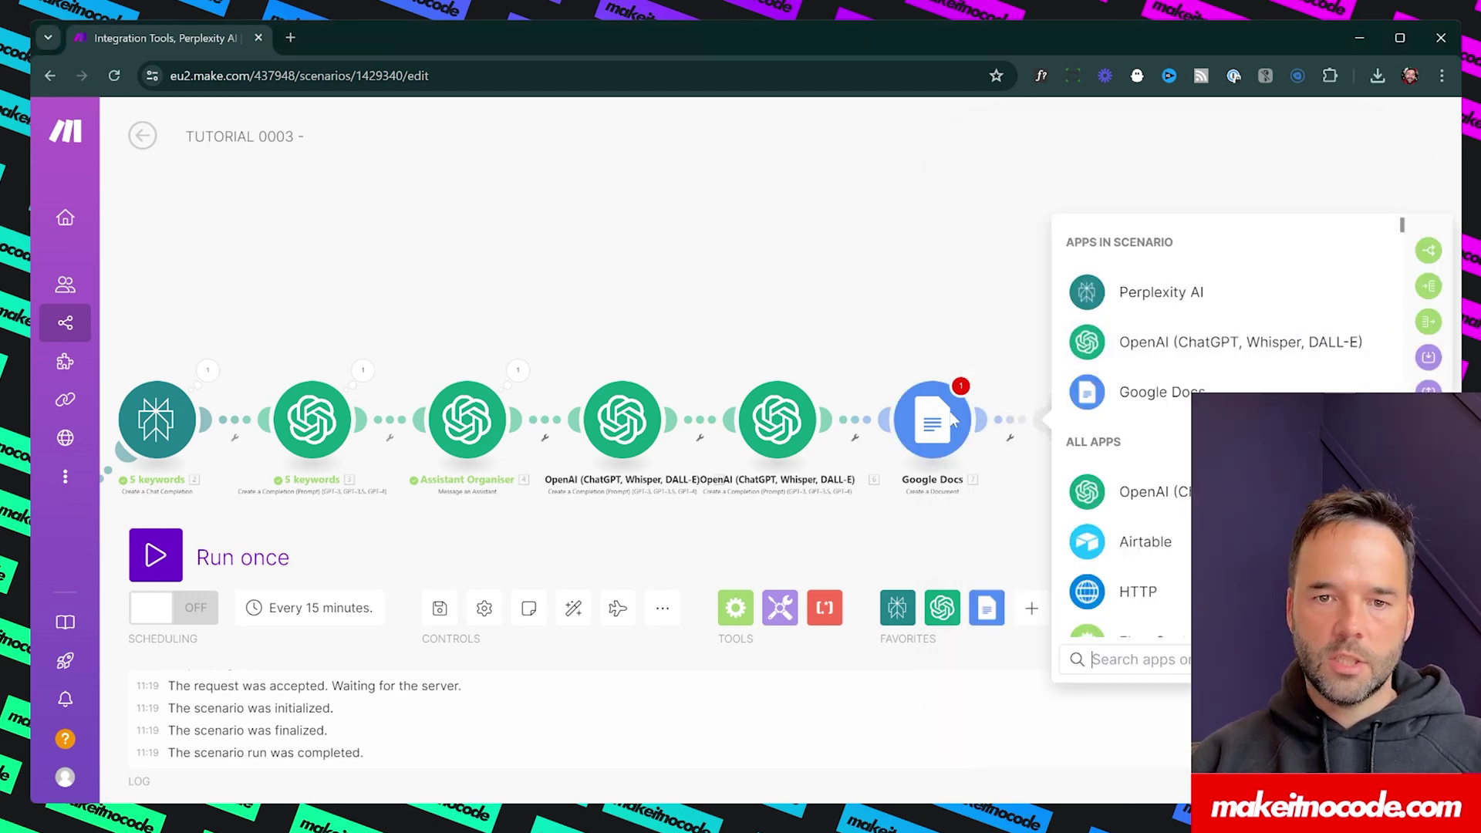
click(927, 426)
click(1081, 362)
text(DEMO 0003)
Step: Paste the "SEO KEYWORD METHOD 1" outline with KEYWORDS, TOPICAL MAP and BLOG POST IDEAS sections into the document's Content
click(1120, 434)
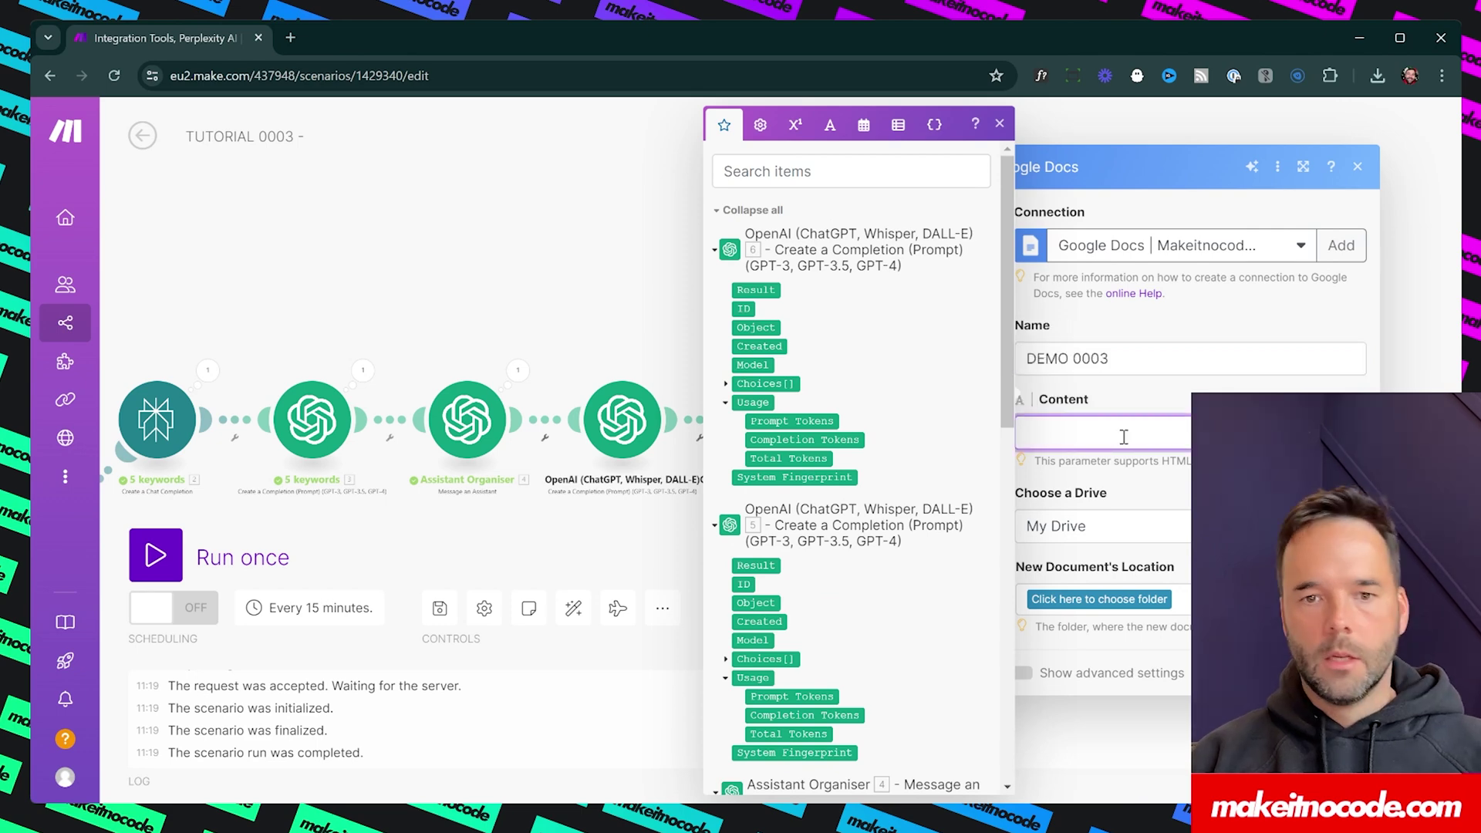
key(ctrl+v)
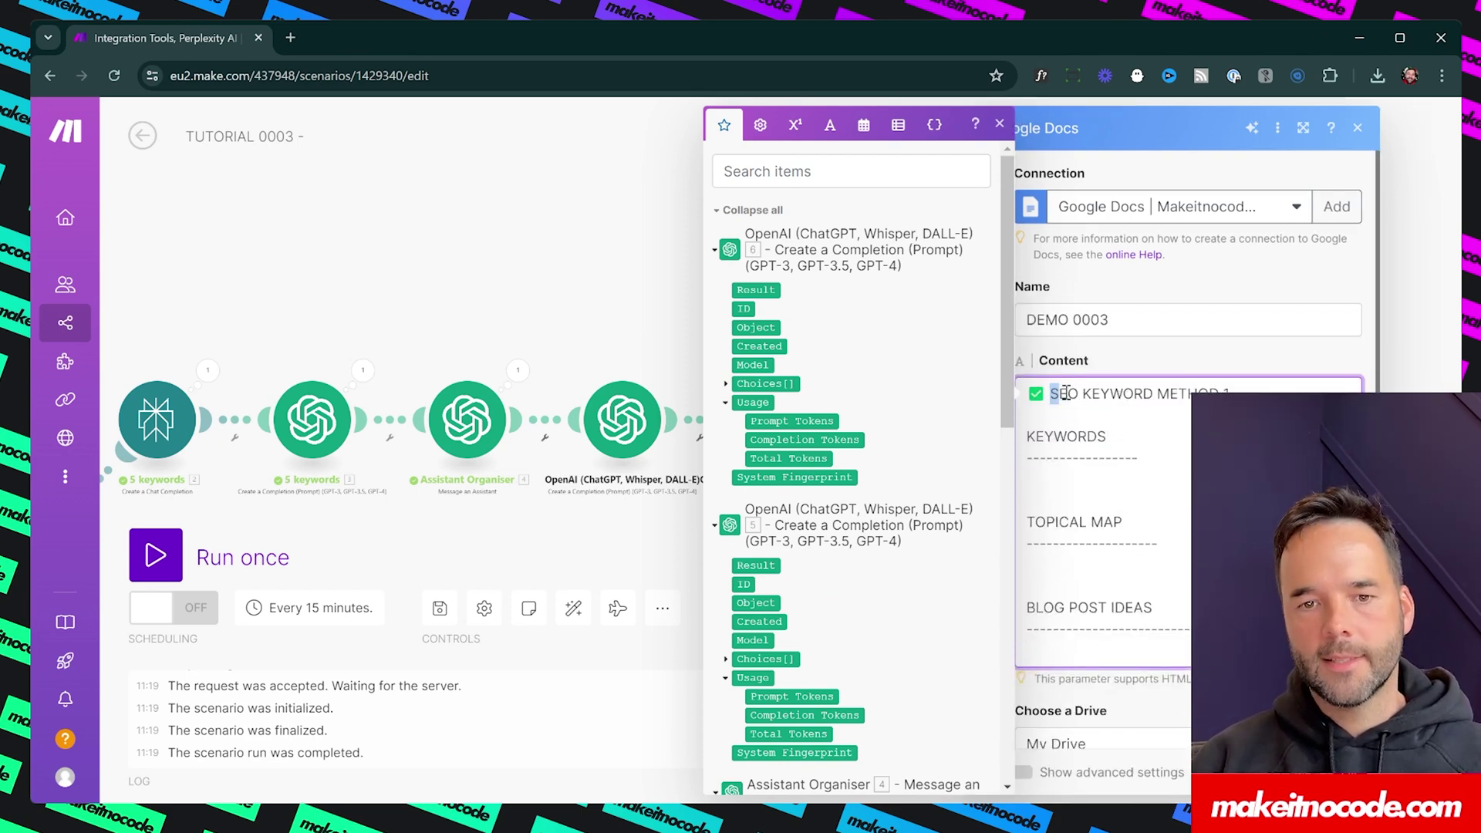
drag(1051, 393, 1238, 390)
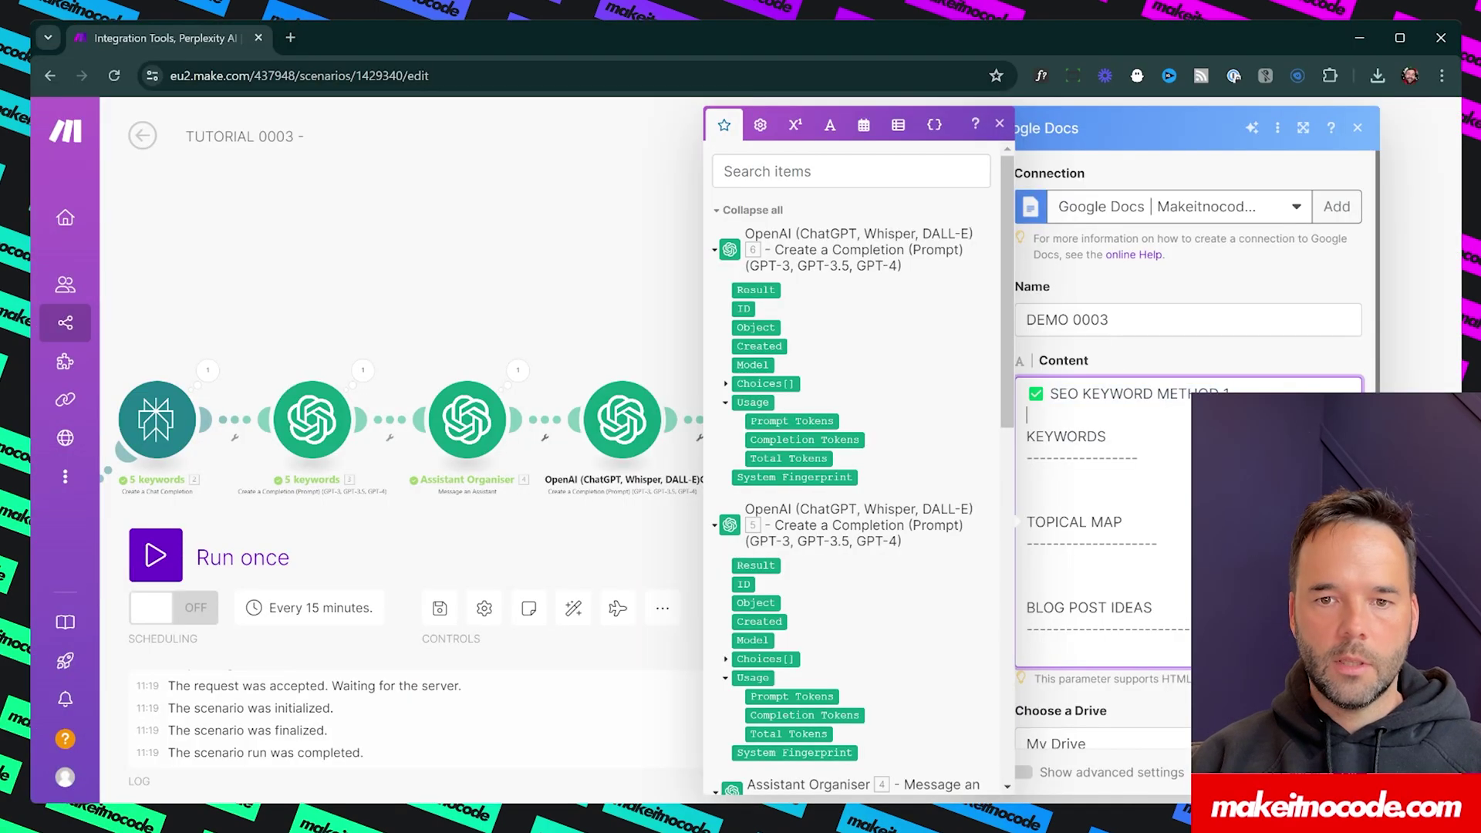
click(1152, 419)
click(1339, 20)
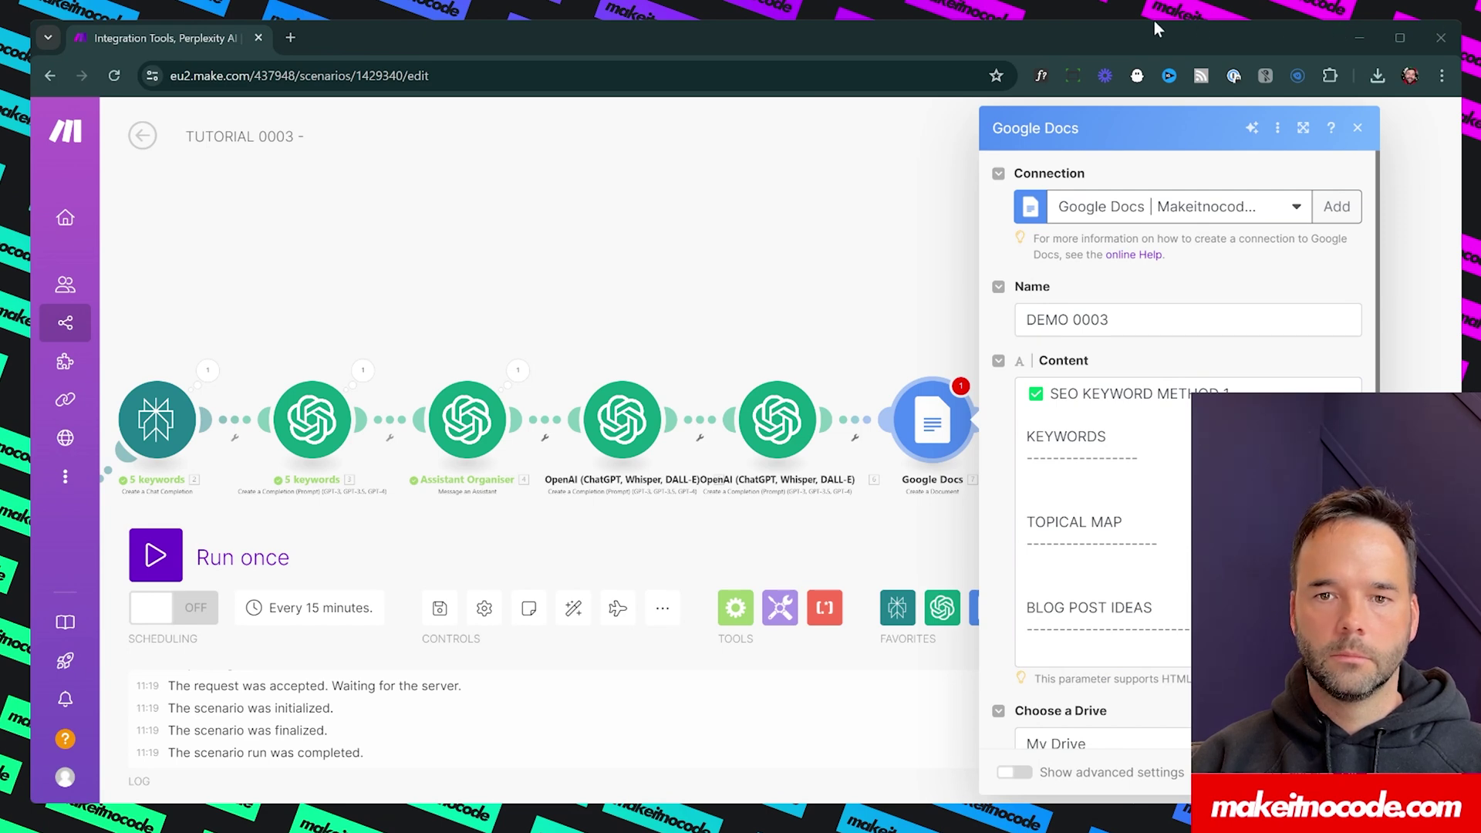
click(997, 792)
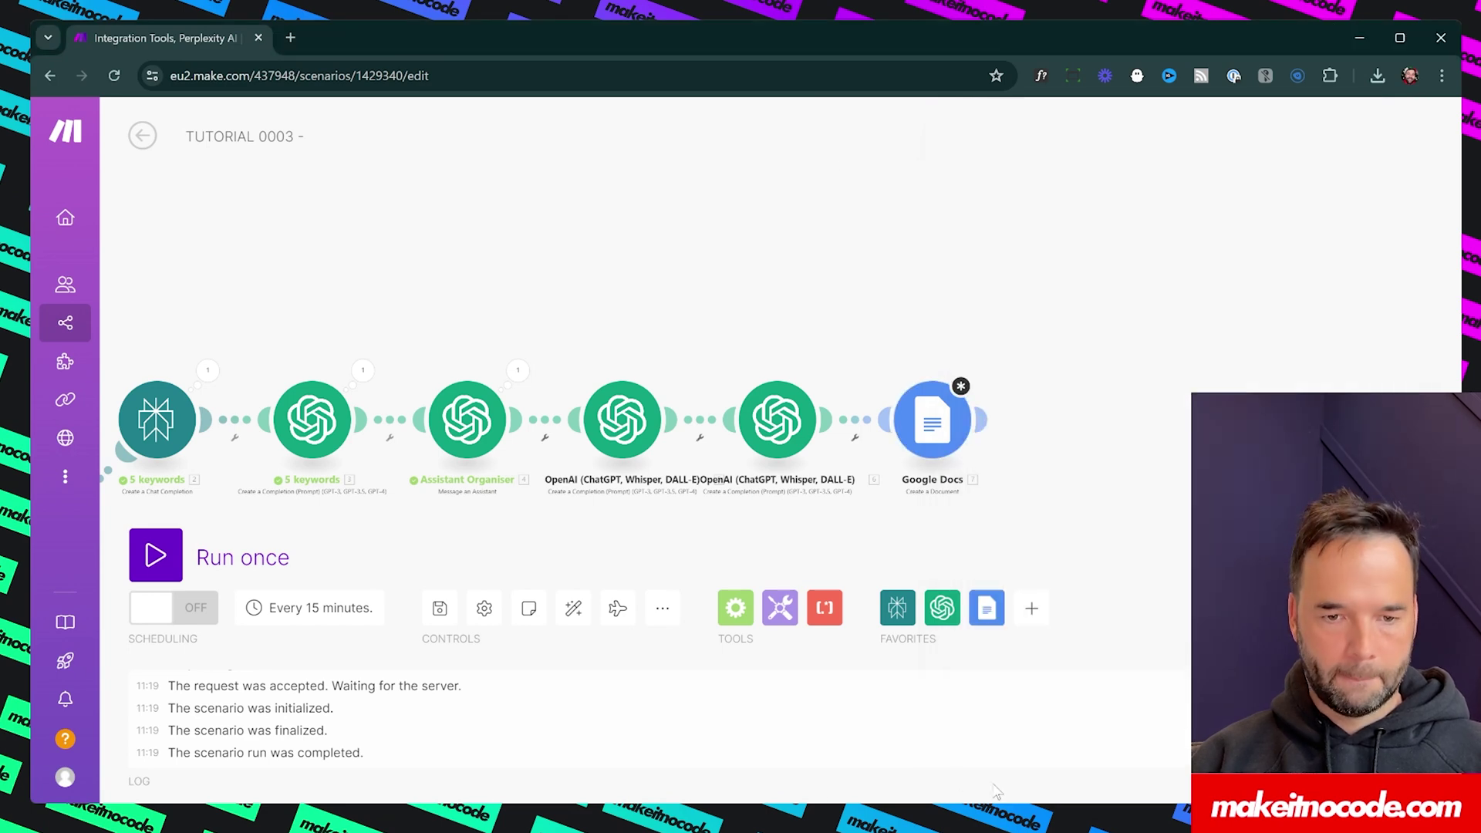
click(933, 401)
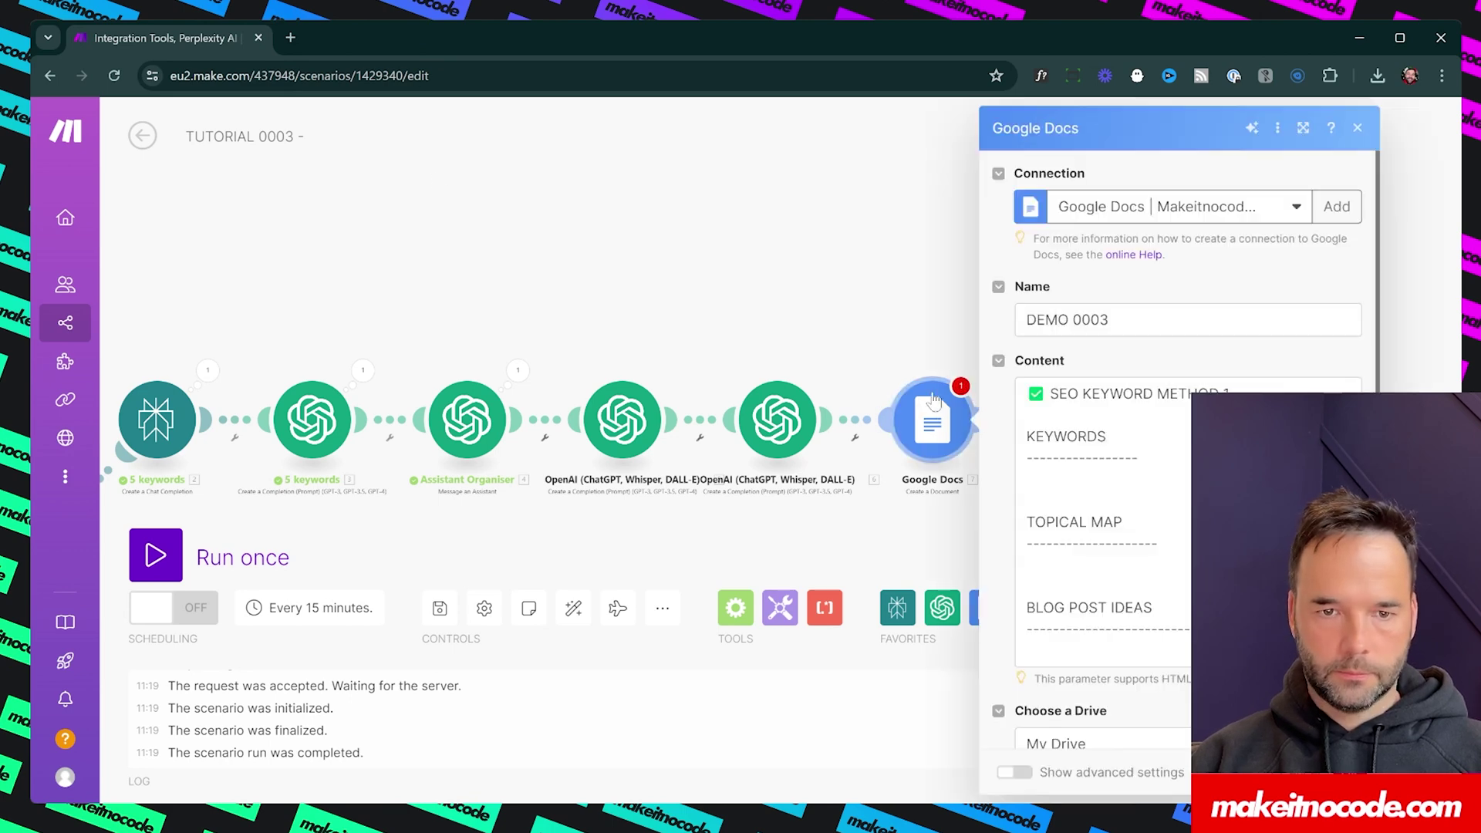
click(1035, 475)
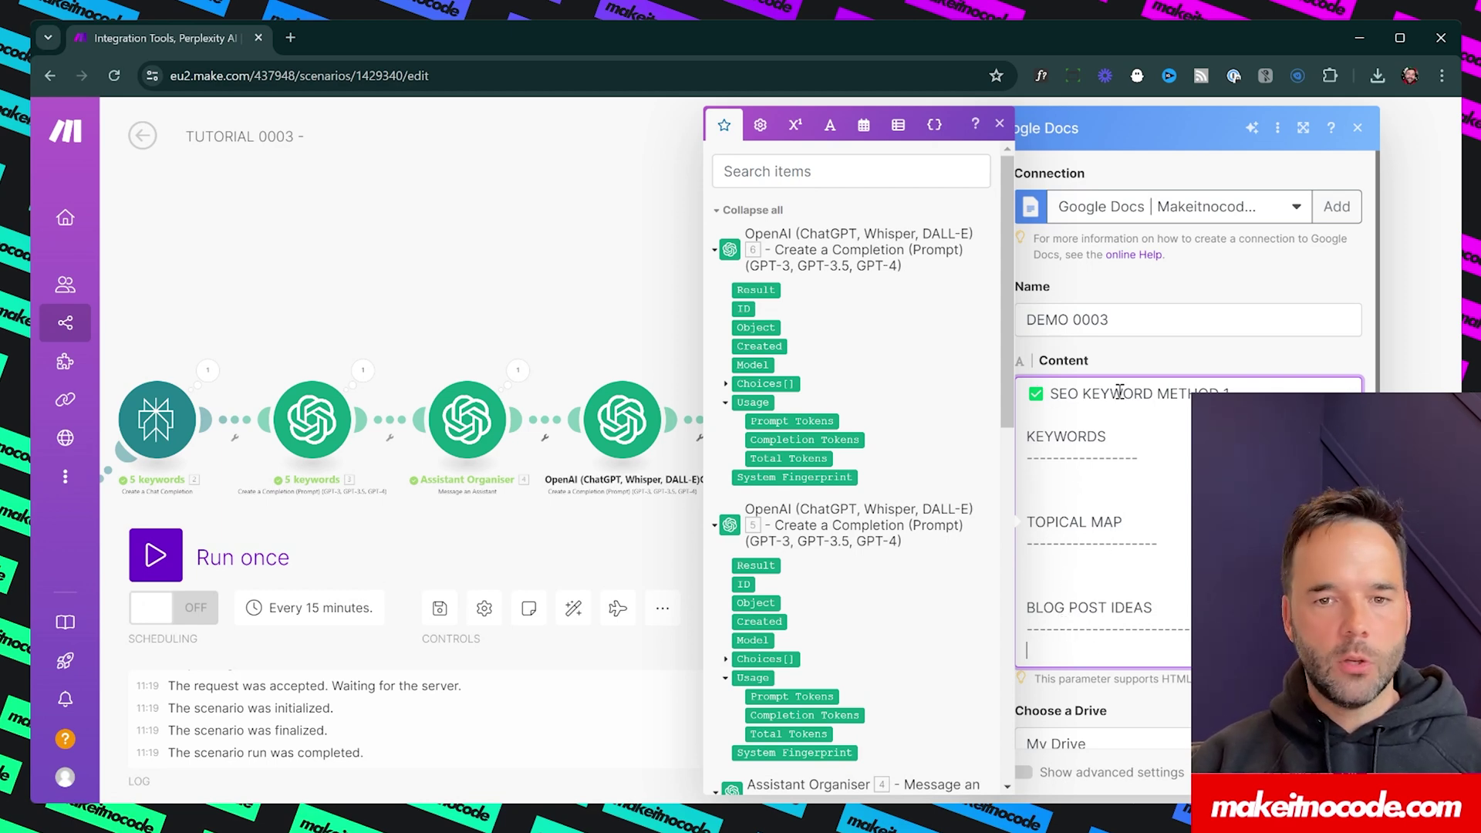
click(1062, 476)
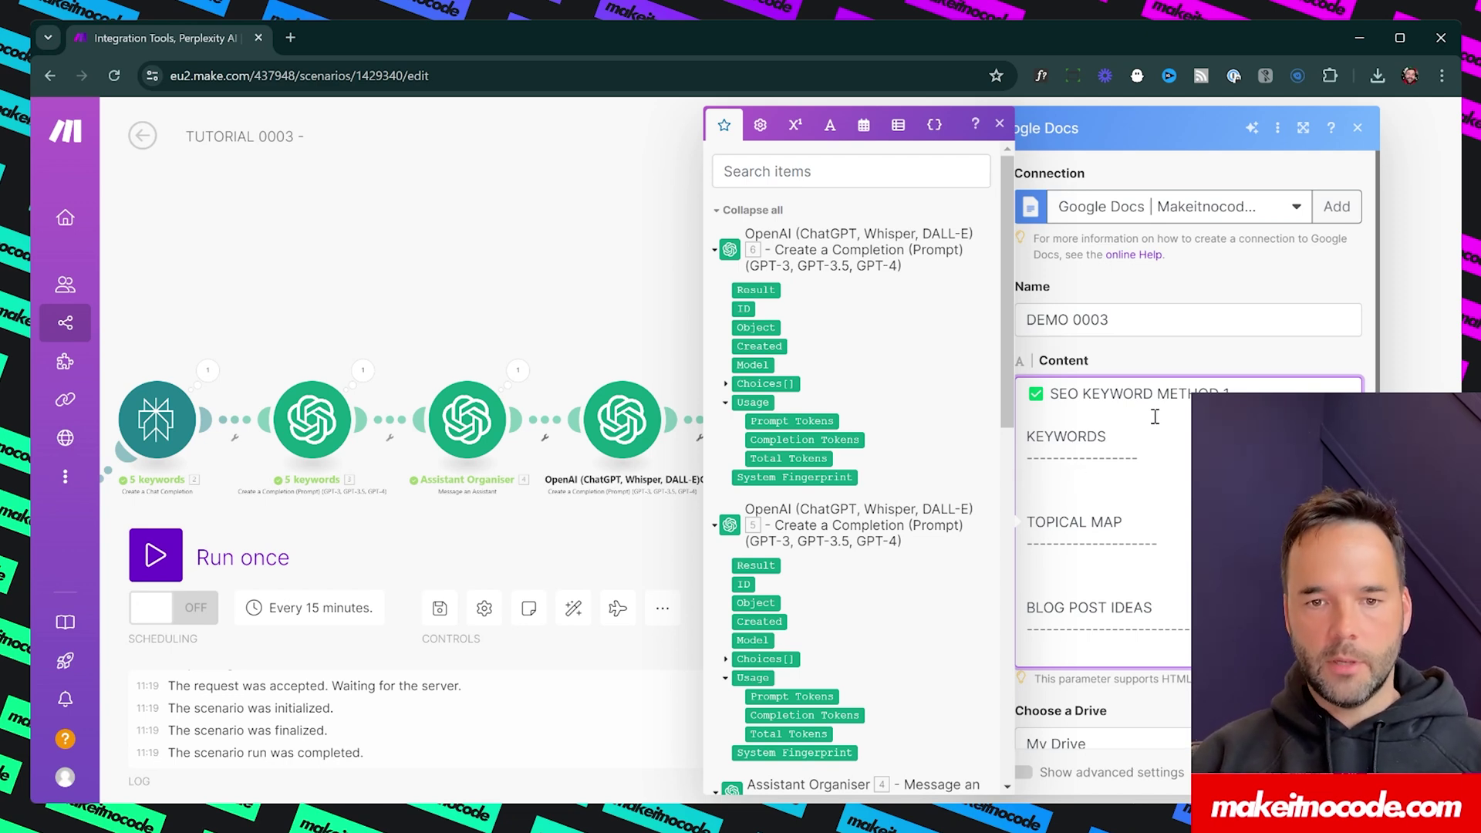
click(532, 515)
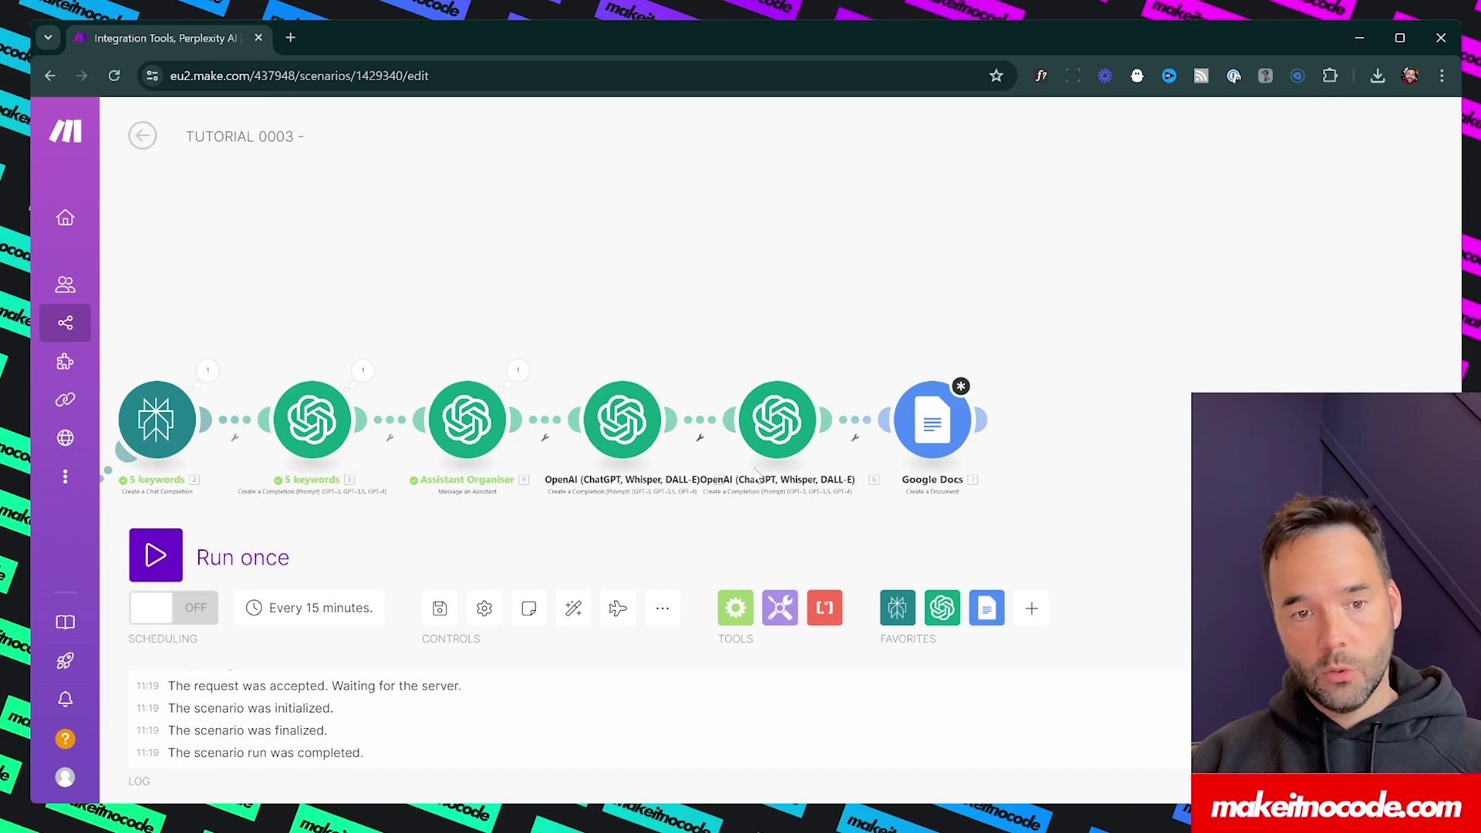
Step: Move the OpenAI module before Google Docs above the module row and review its prompt messages
drag(779, 425, 775, 359)
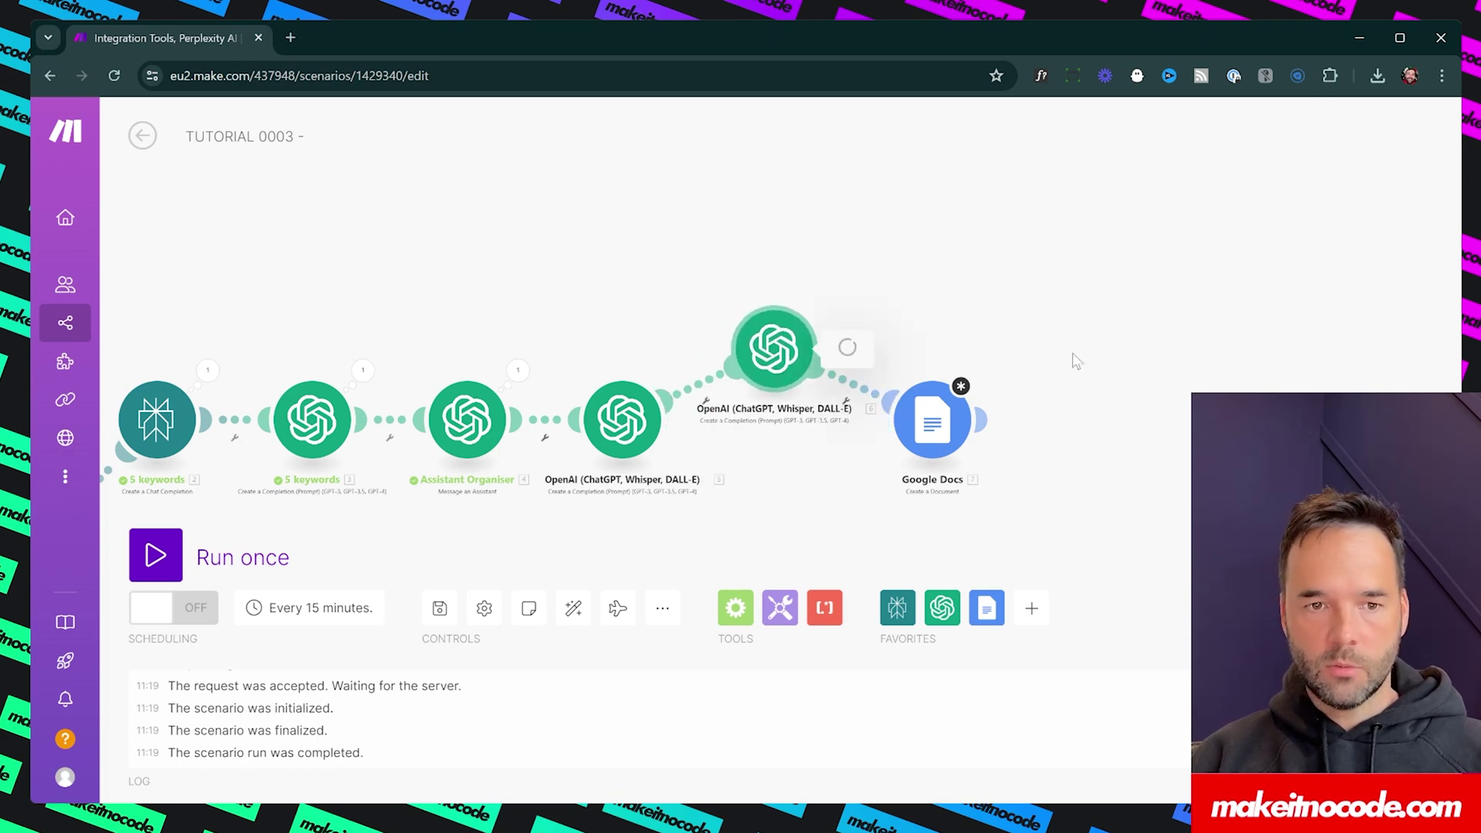
click(775, 357)
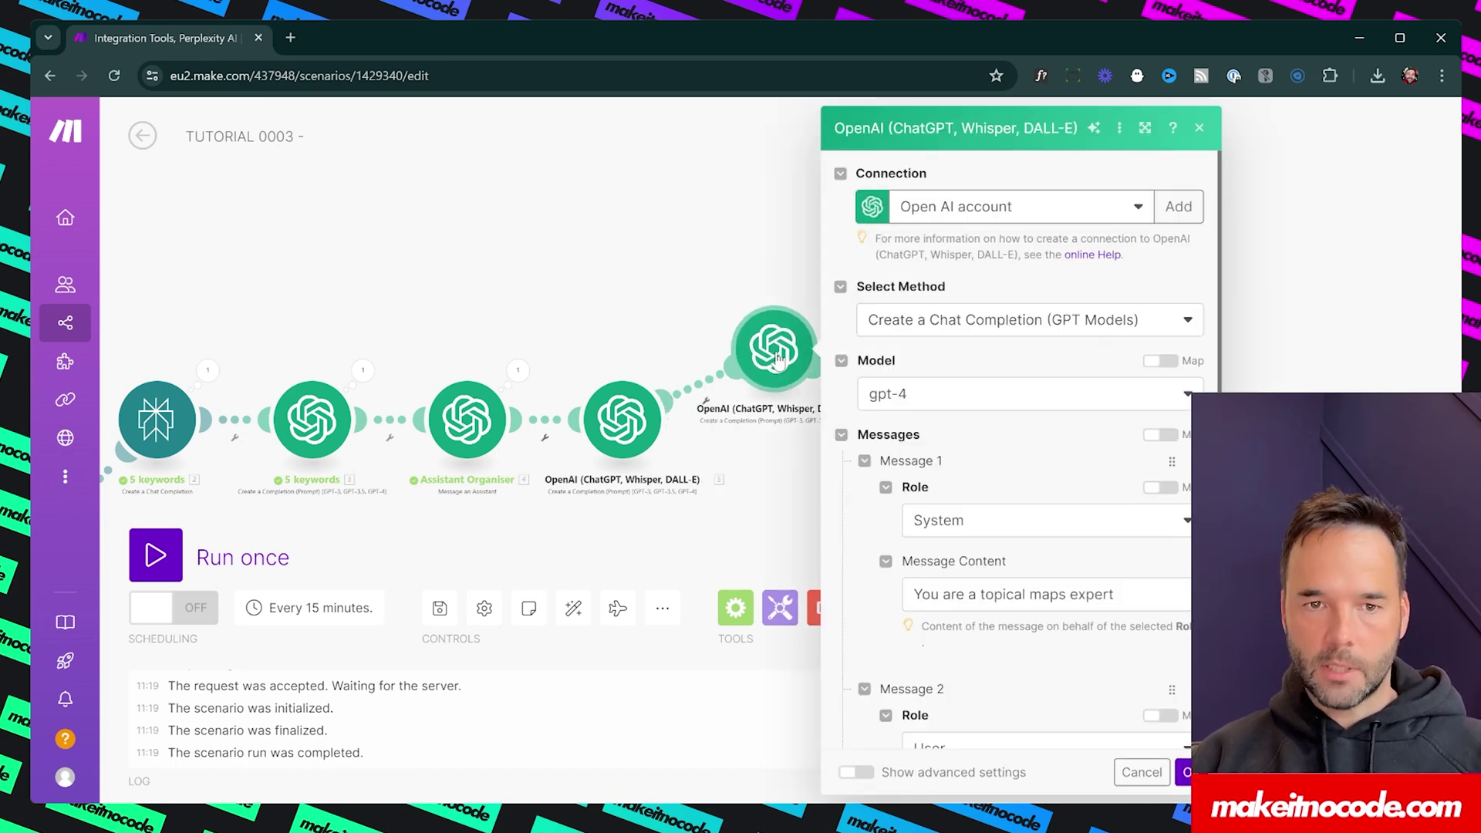
scroll(990, 687, down, 3)
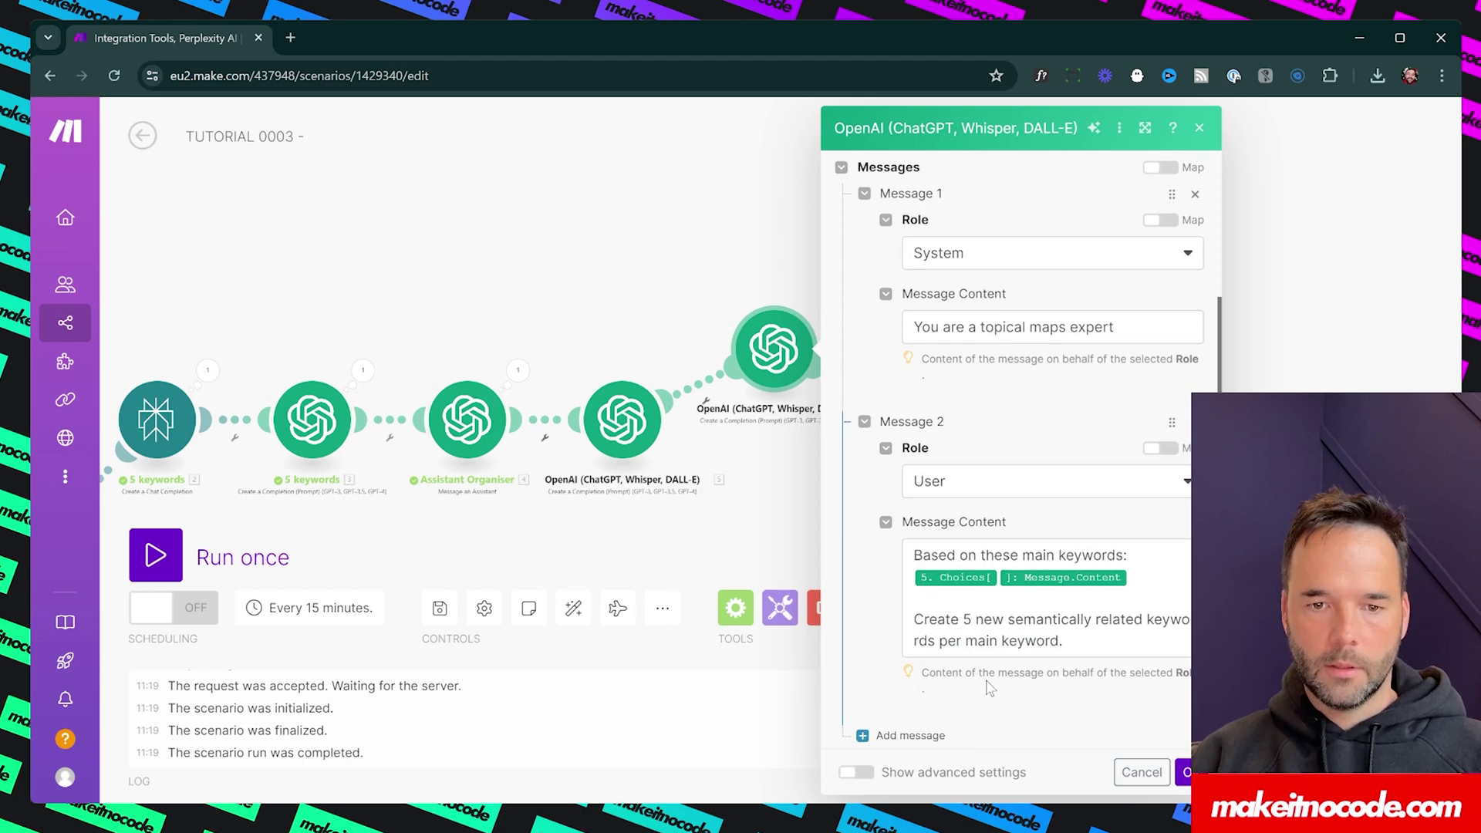
click(752, 444)
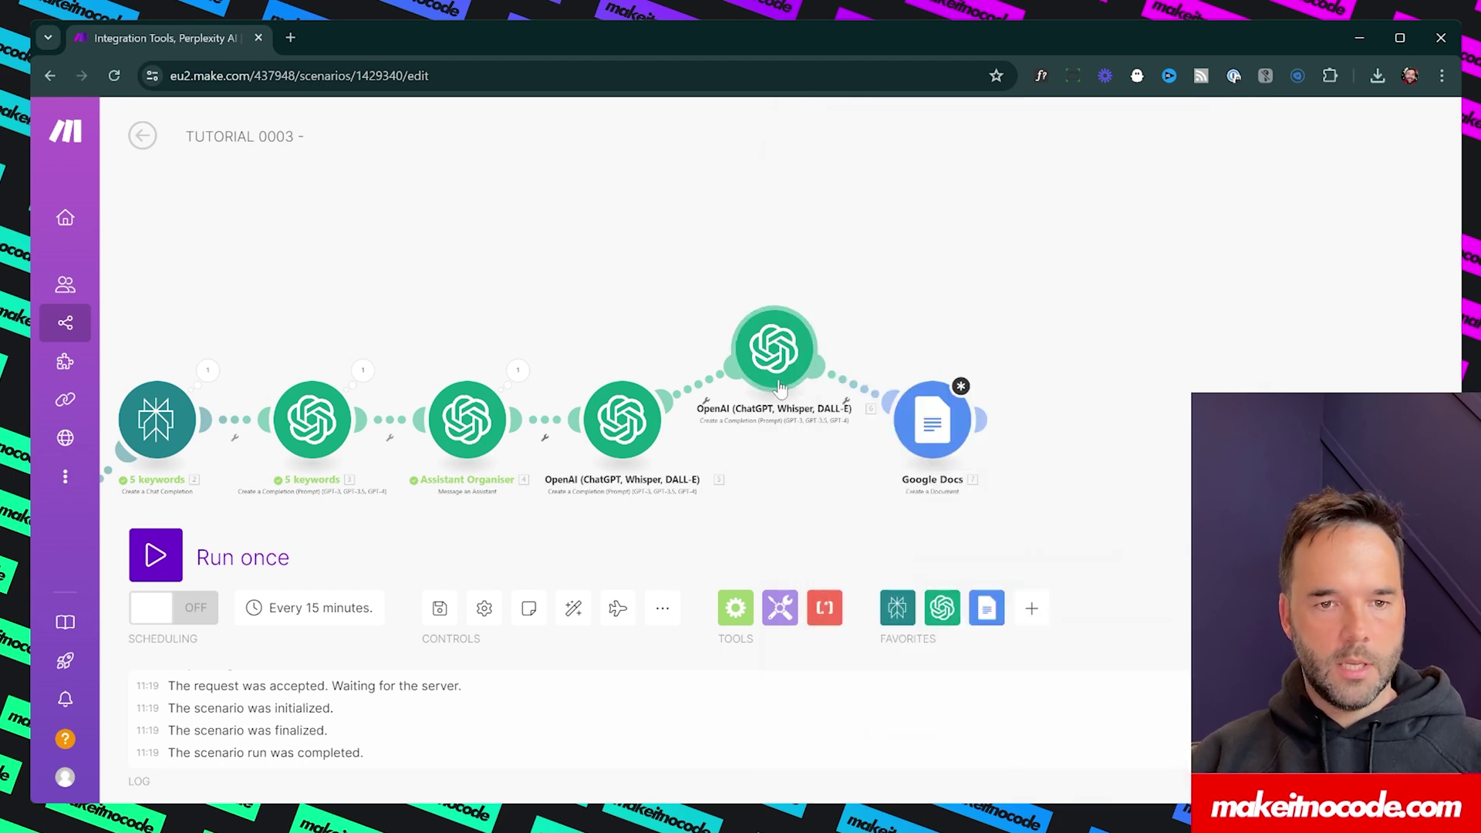
Step: Rename the raised OpenAI module to "Topical Map"
right_click(781, 384)
click(856, 475)
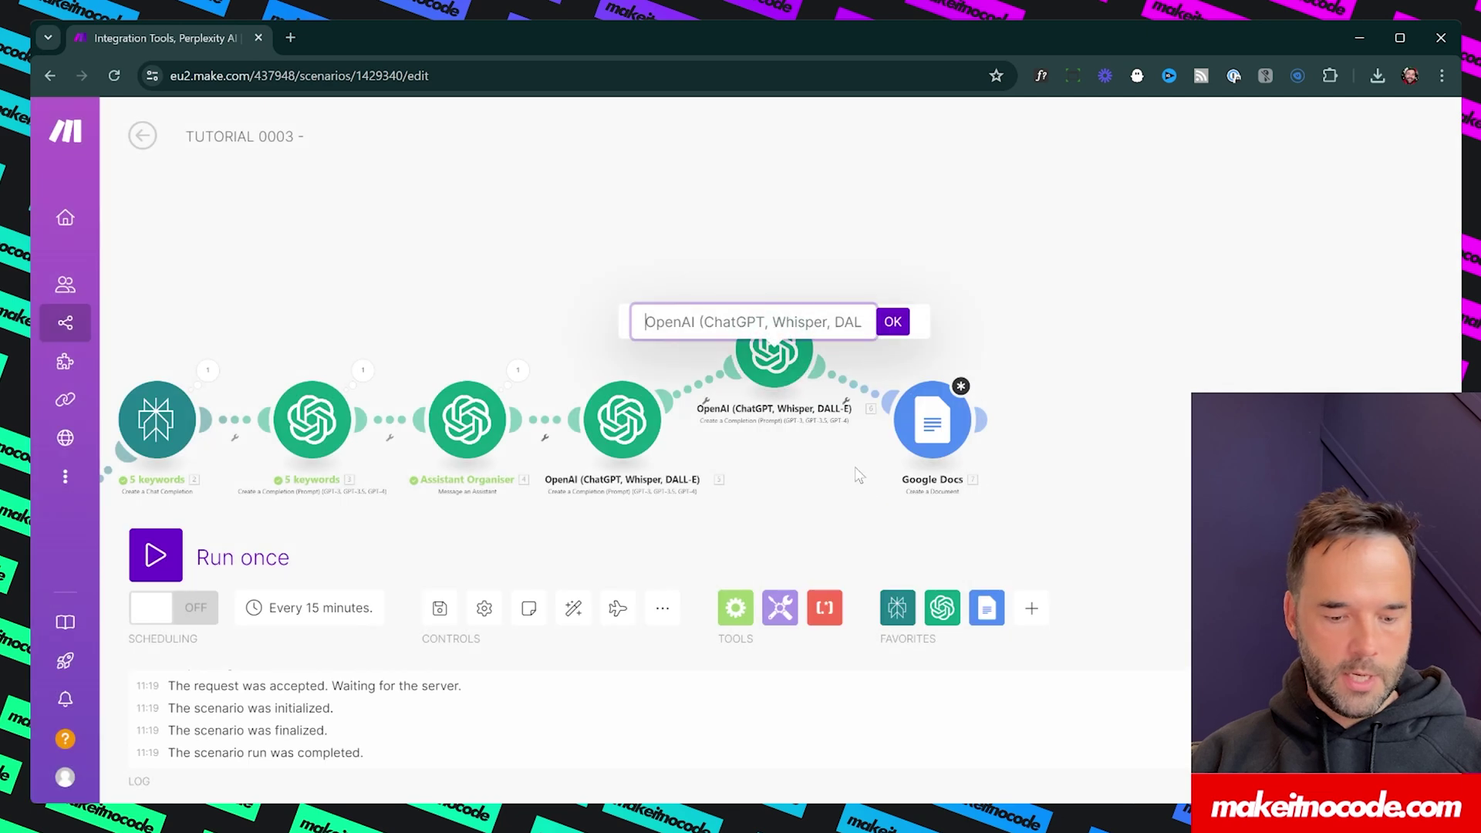
text(Top)
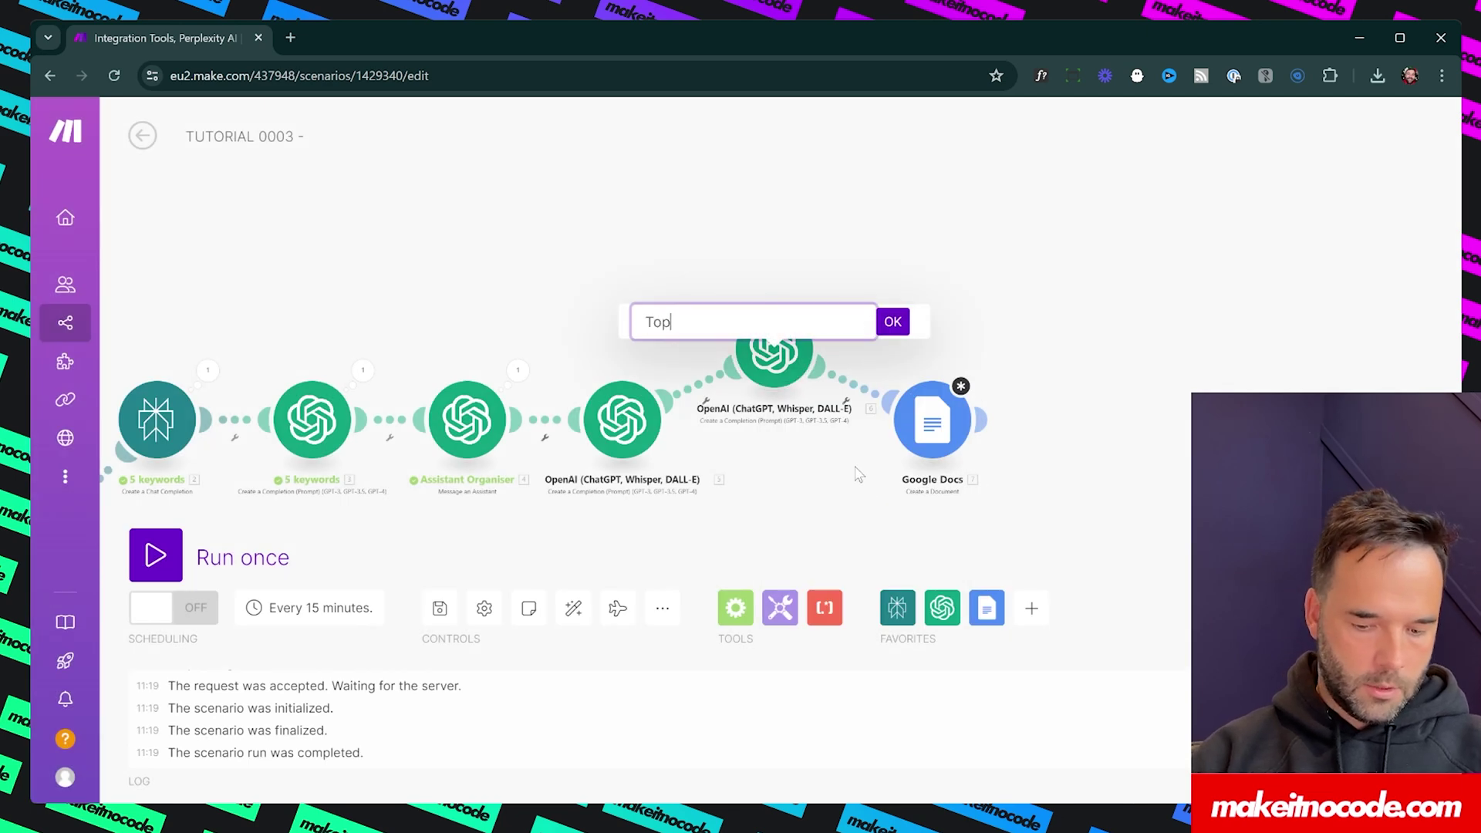
text(ical Map)
key(Return)
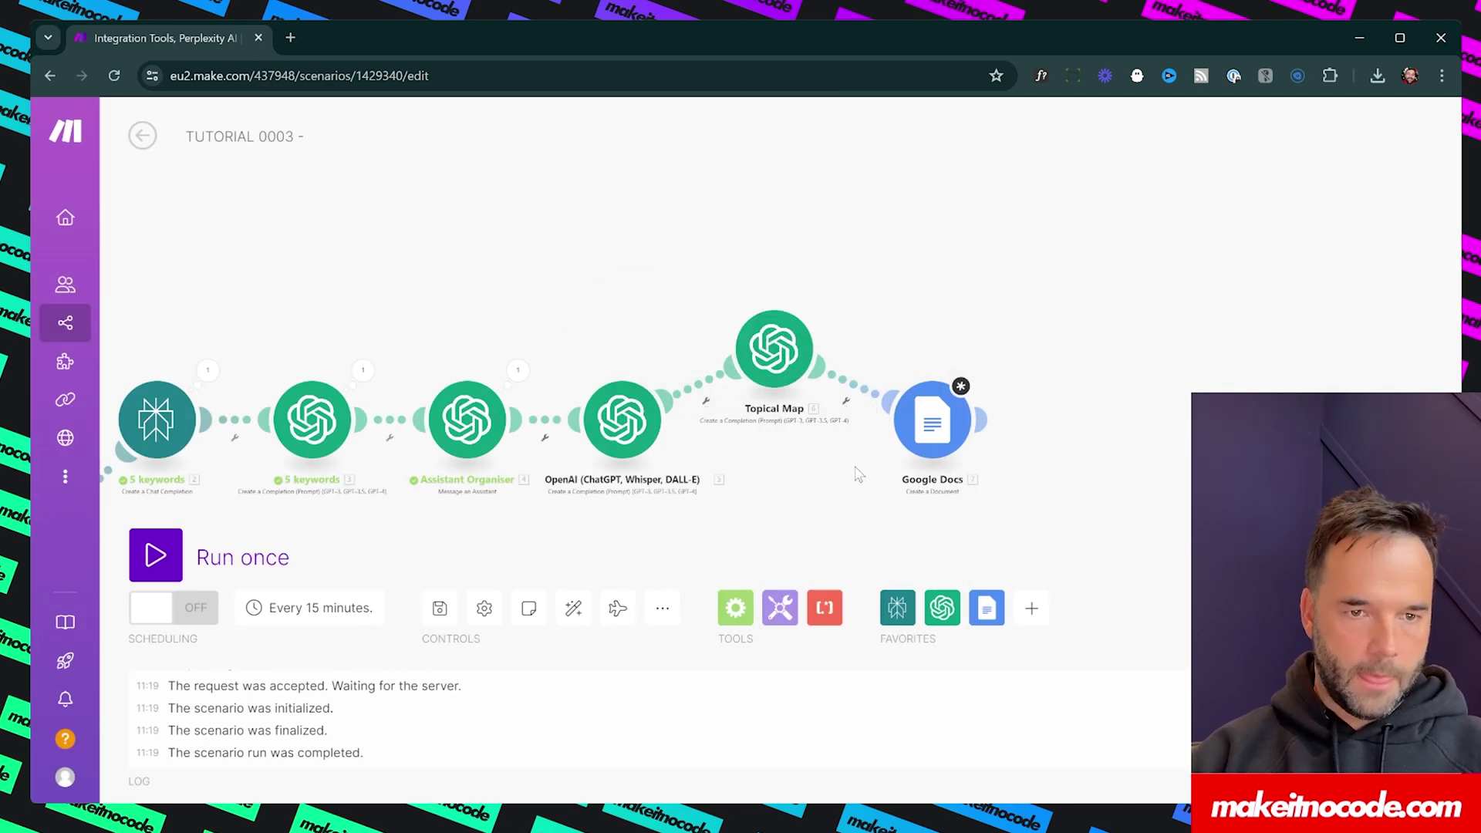
Step: Move the remaining unnamed OpenAI module slightly below the module row and rename it to "Blog Posts"
drag(647, 423, 649, 458)
right_click(628, 462)
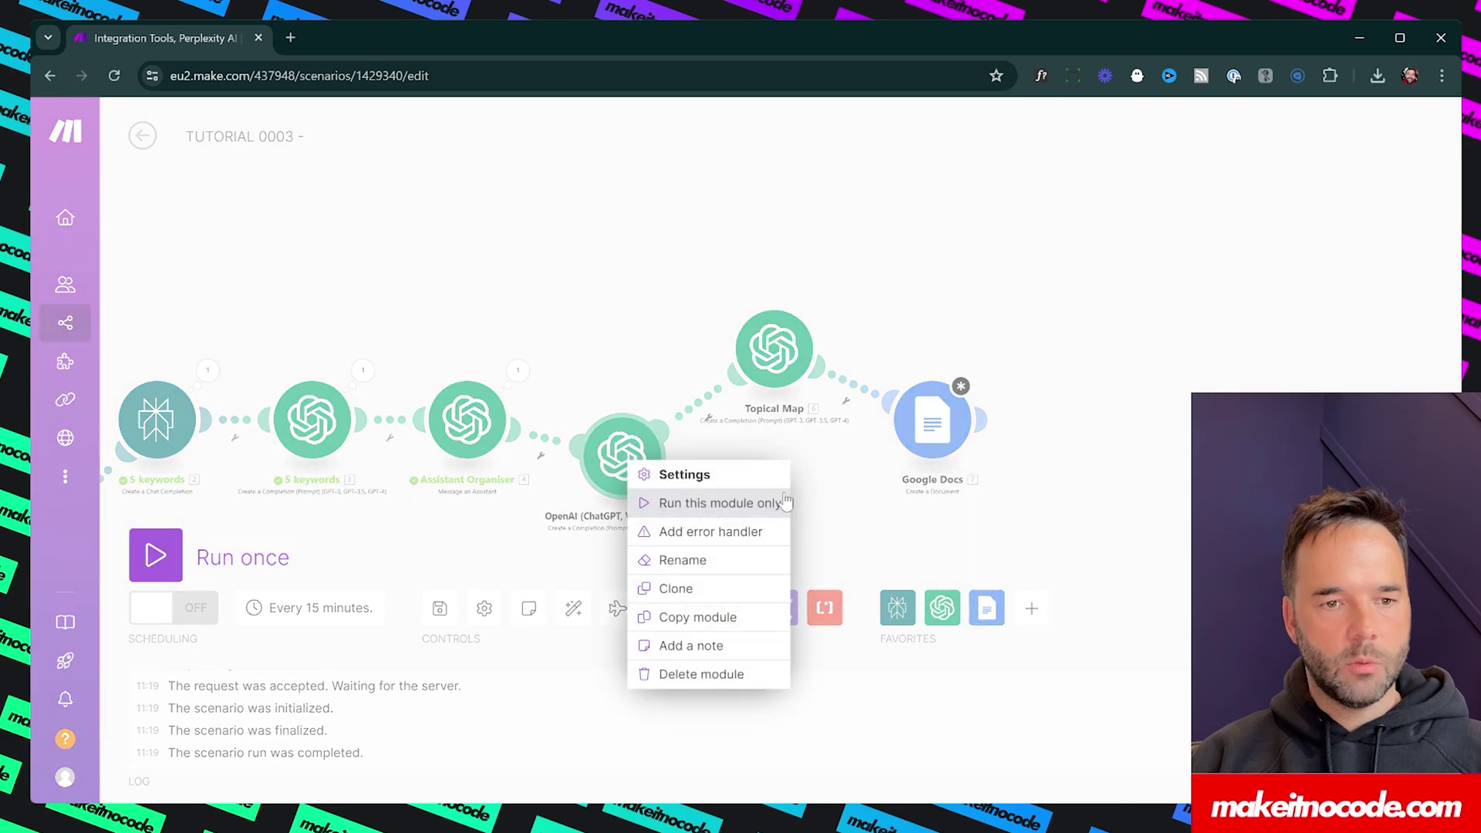
click(717, 560)
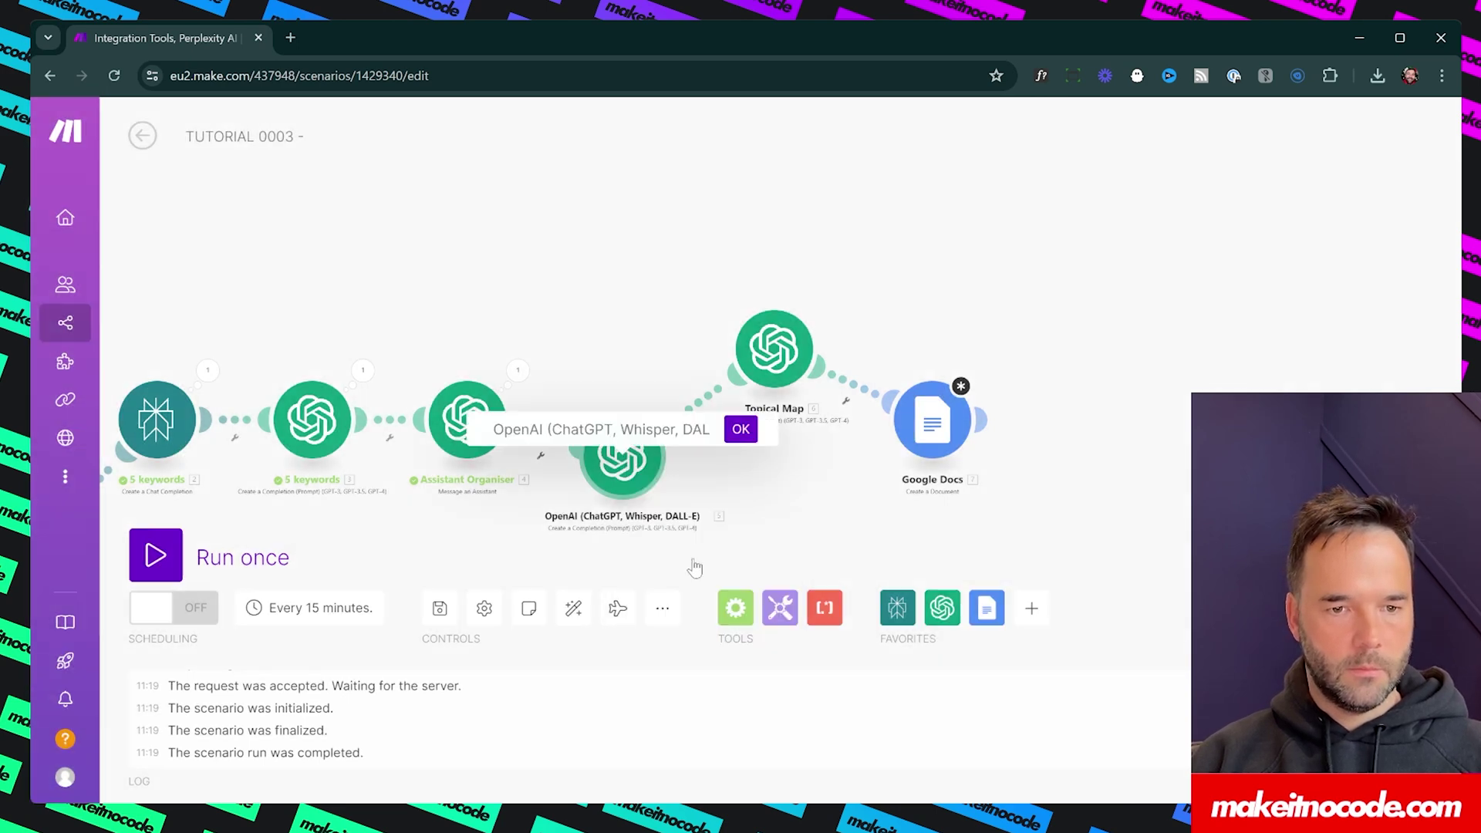
text(Blog P)
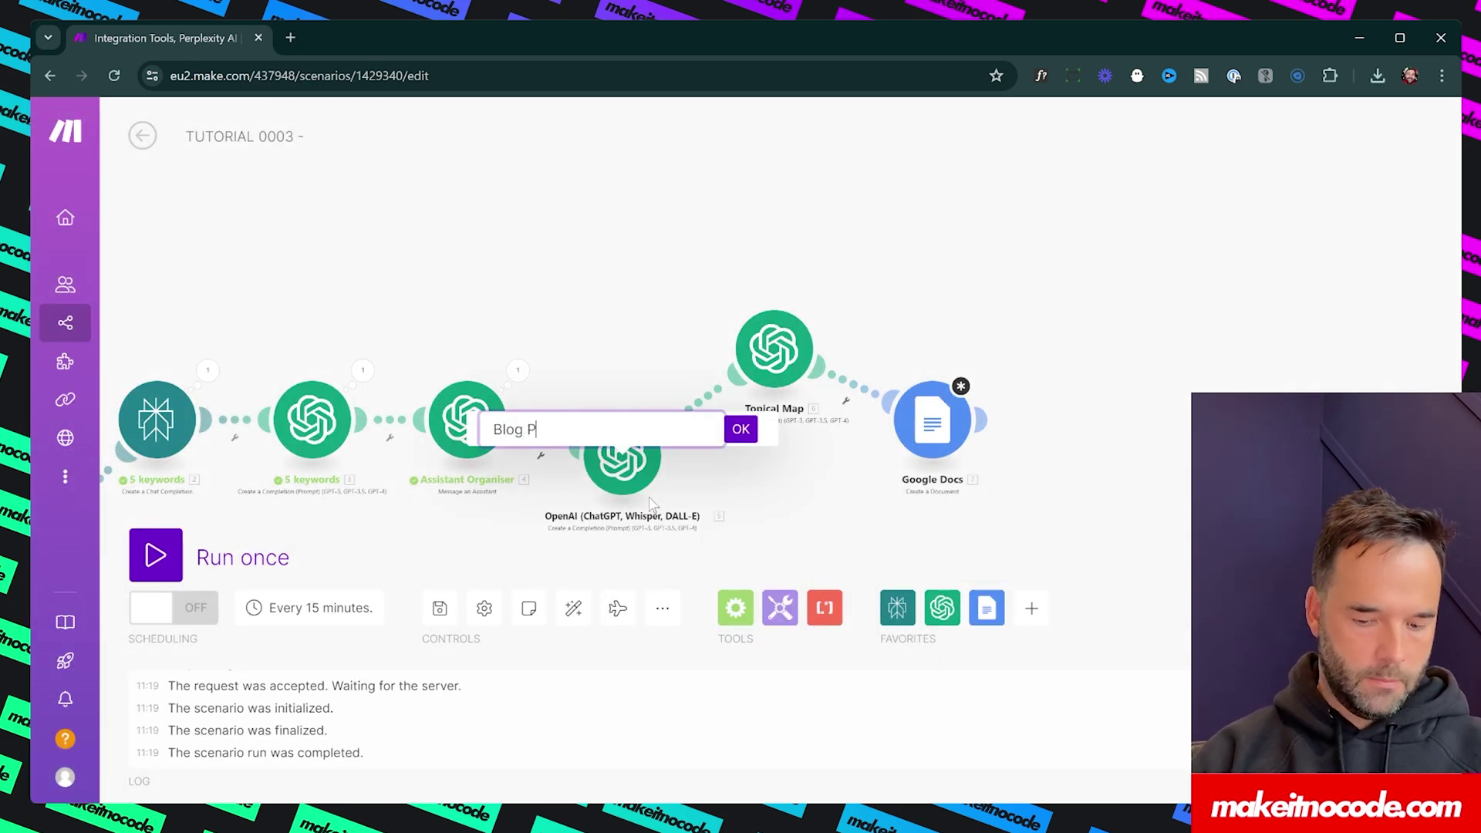
text(ostst)
key(Return)
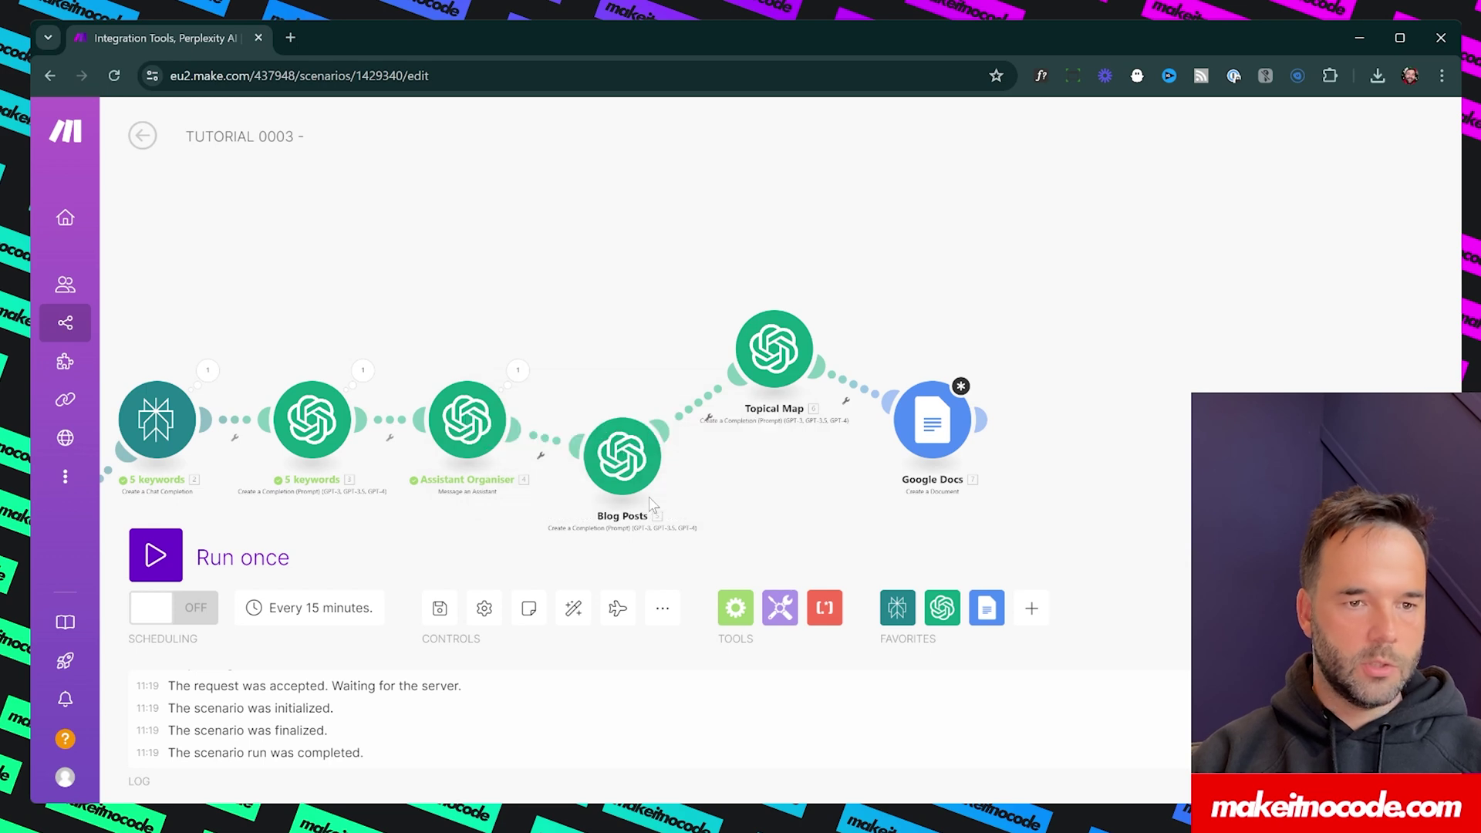
Step: Stagger the modules into a zigzag by raising Assistant Organiser, lowering the OpenAI 5 keywords module and raising the Tools trigger
drag(470, 422, 476, 361)
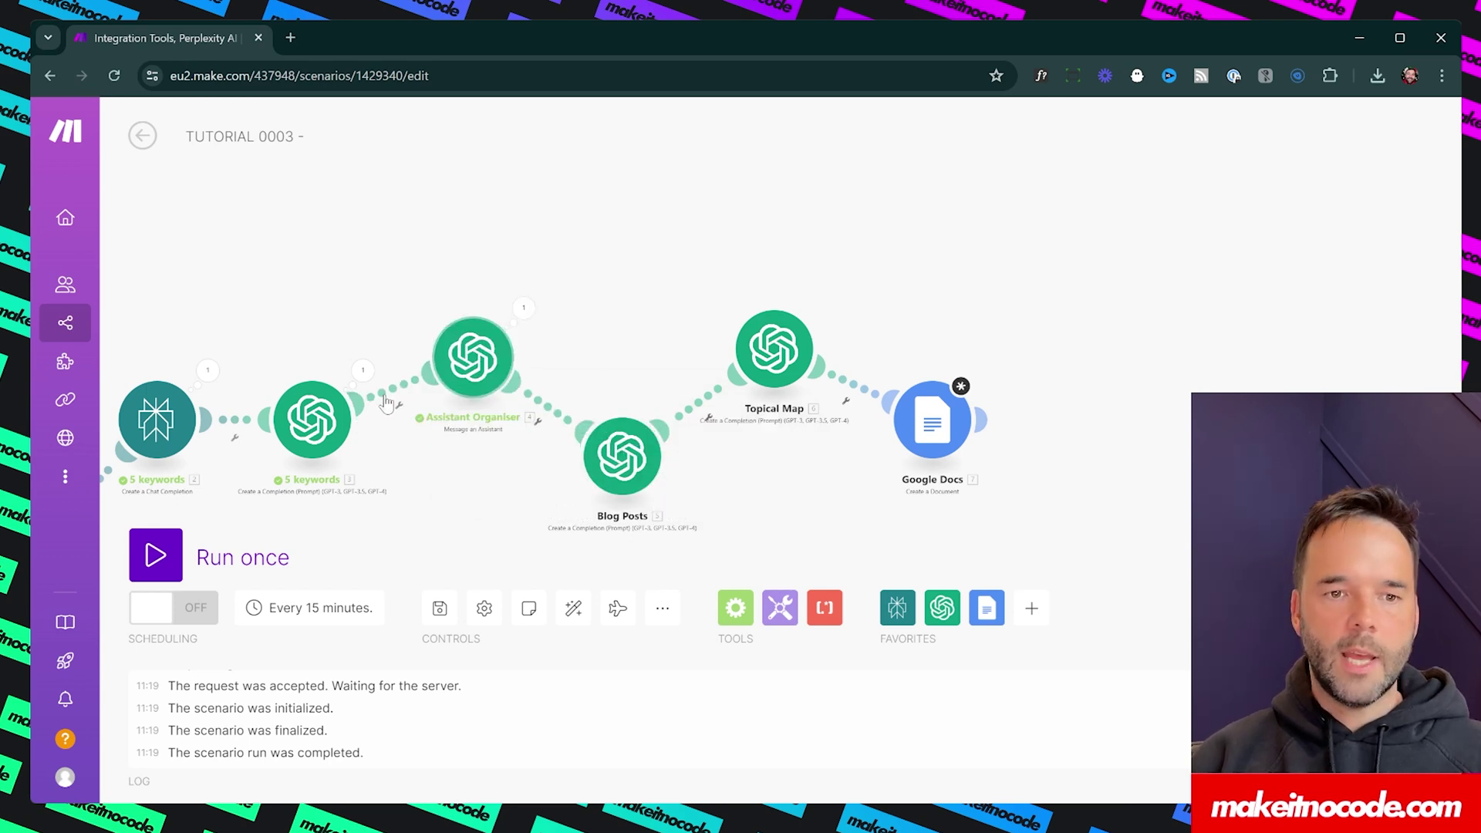
drag(334, 446, 327, 489)
drag(336, 349, 583, 225)
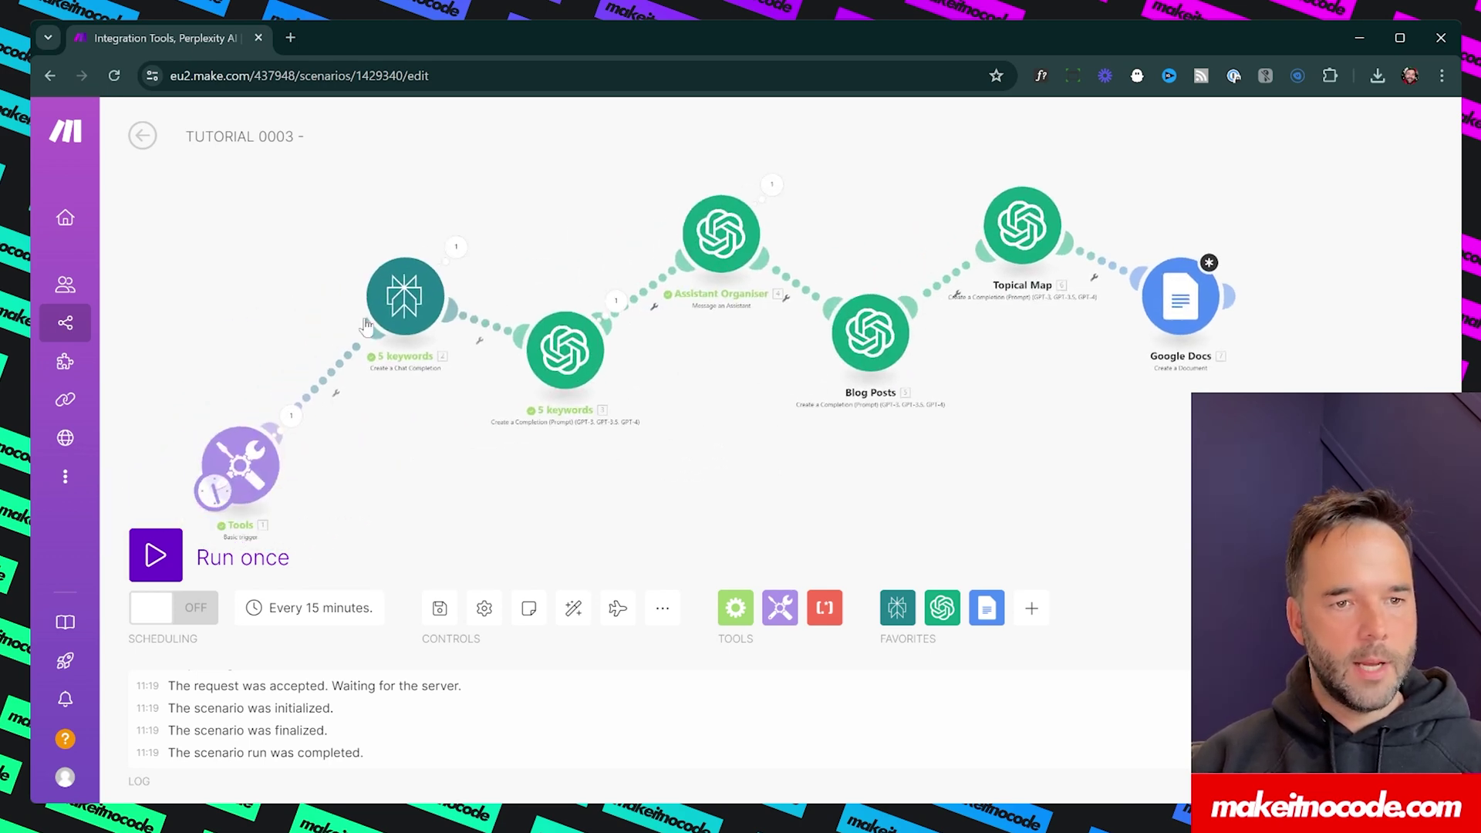
drag(242, 507, 220, 462)
Step: Review the Tools trigger's keyword item and the Google Docs module's settings along the scenario without changing them
click(220, 463)
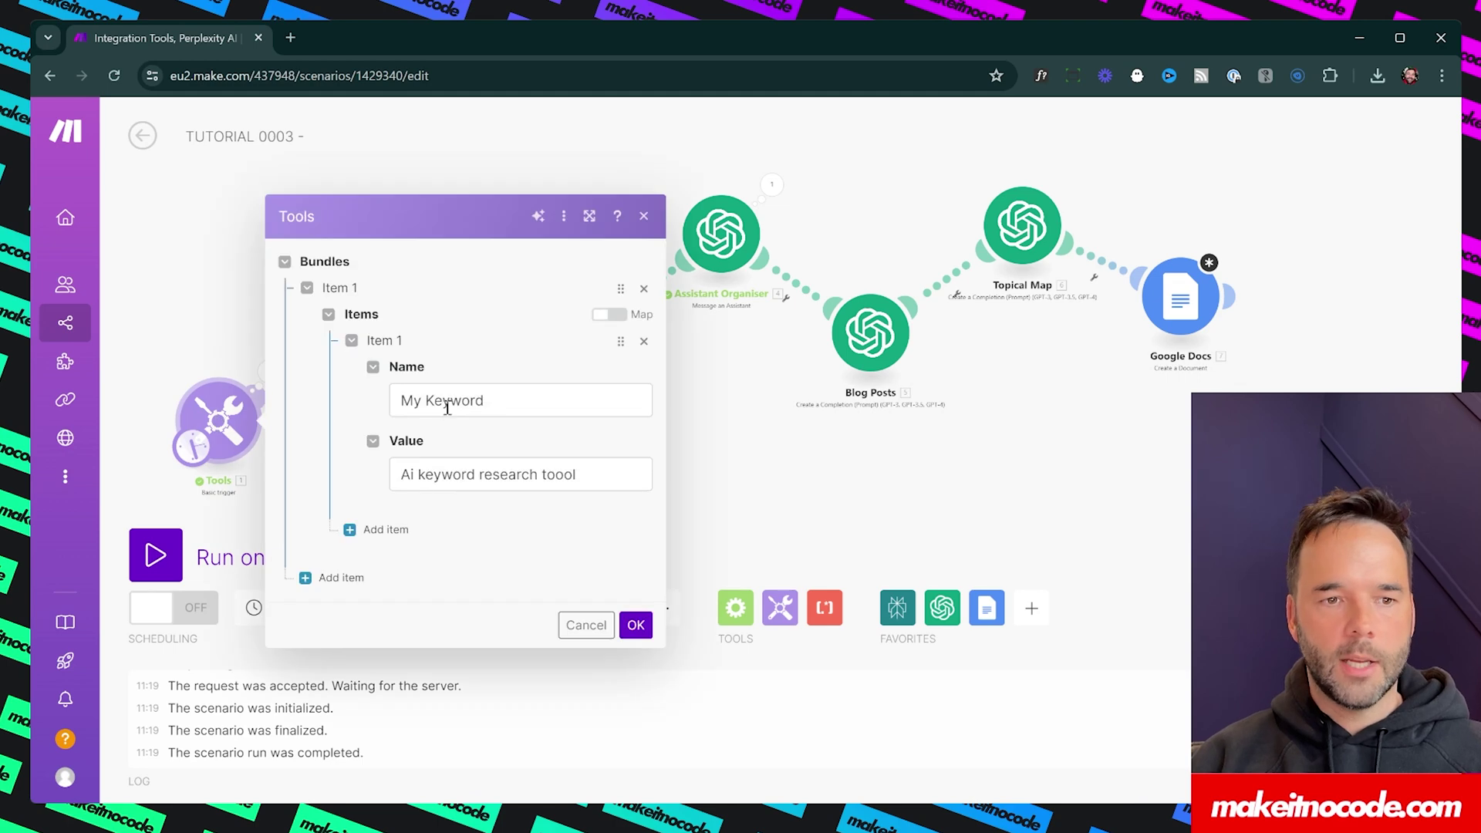
click(833, 464)
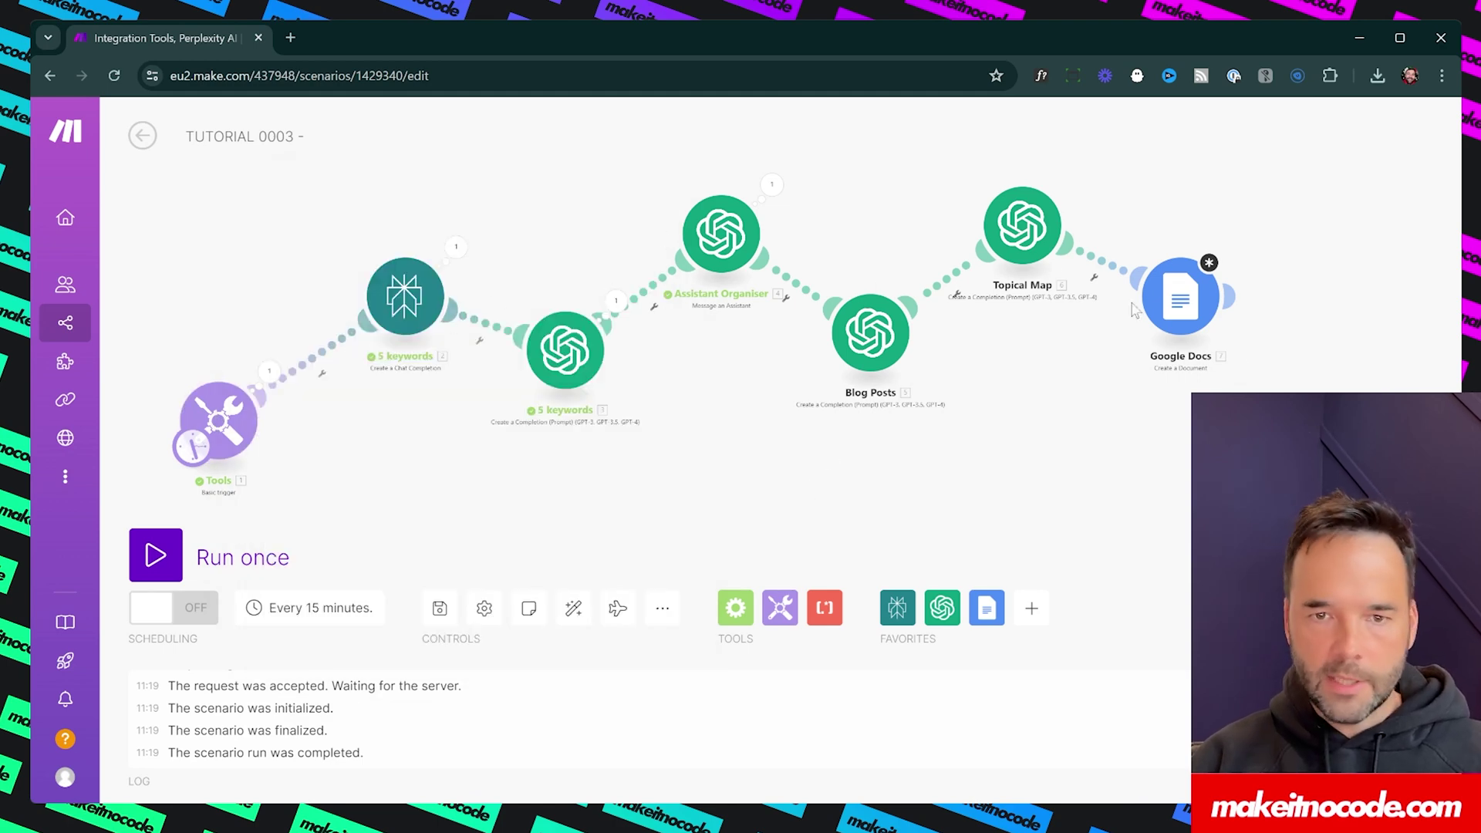
drag(1226, 417, 872, 447)
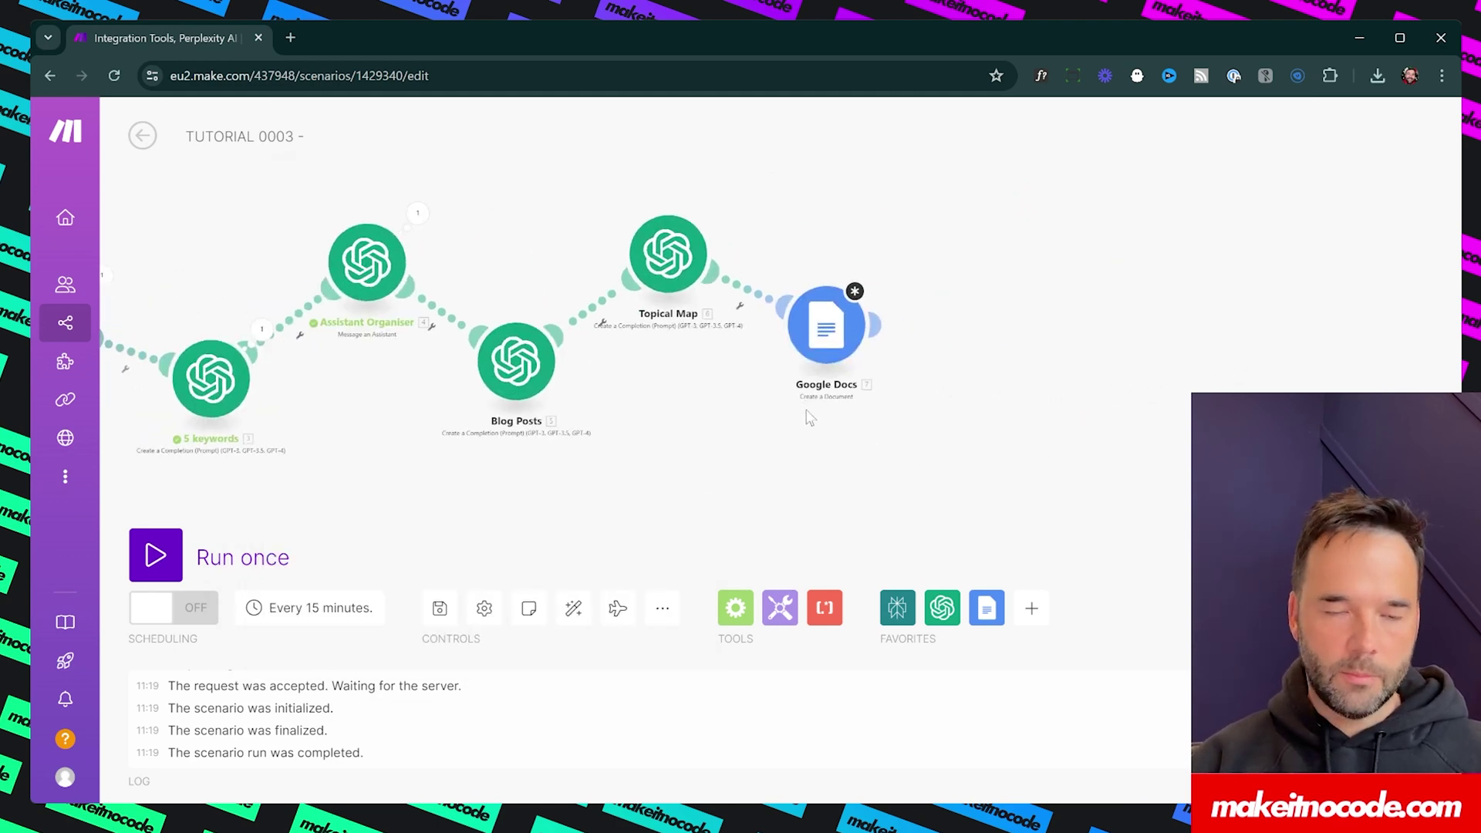
scroll(806, 418, up, 1)
drag(670, 424, 806, 522)
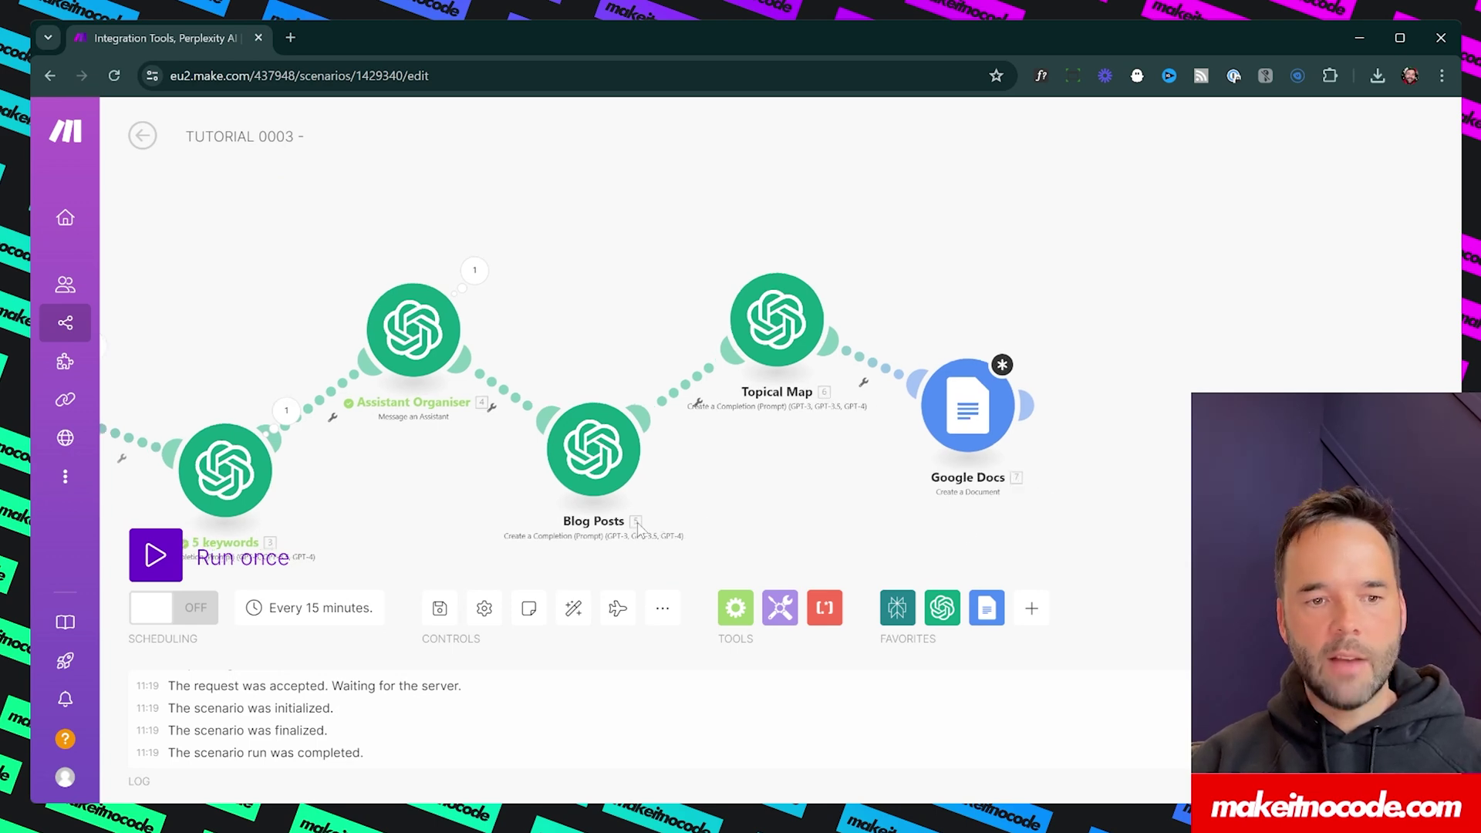
click(995, 413)
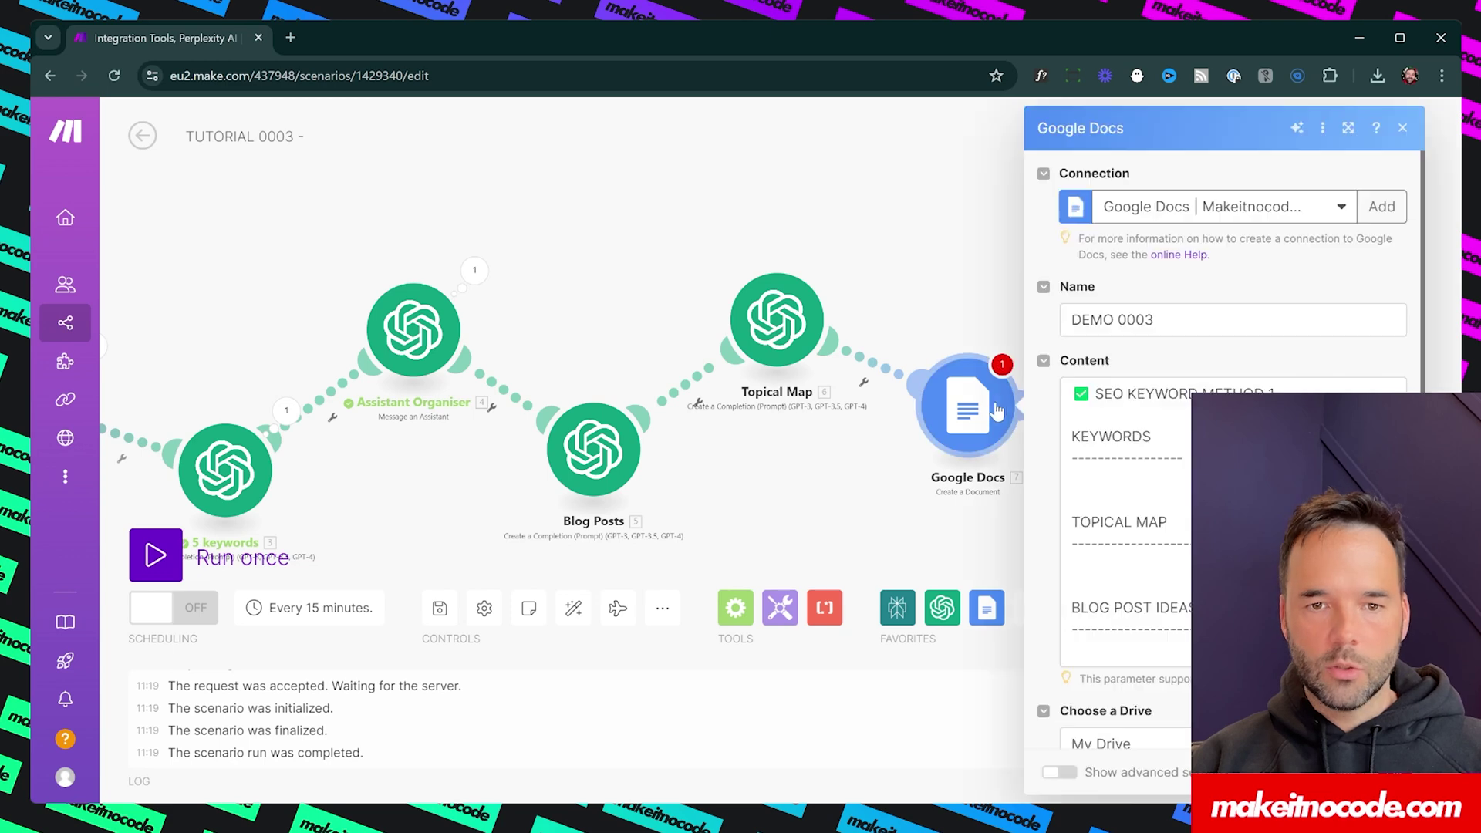
click(825, 526)
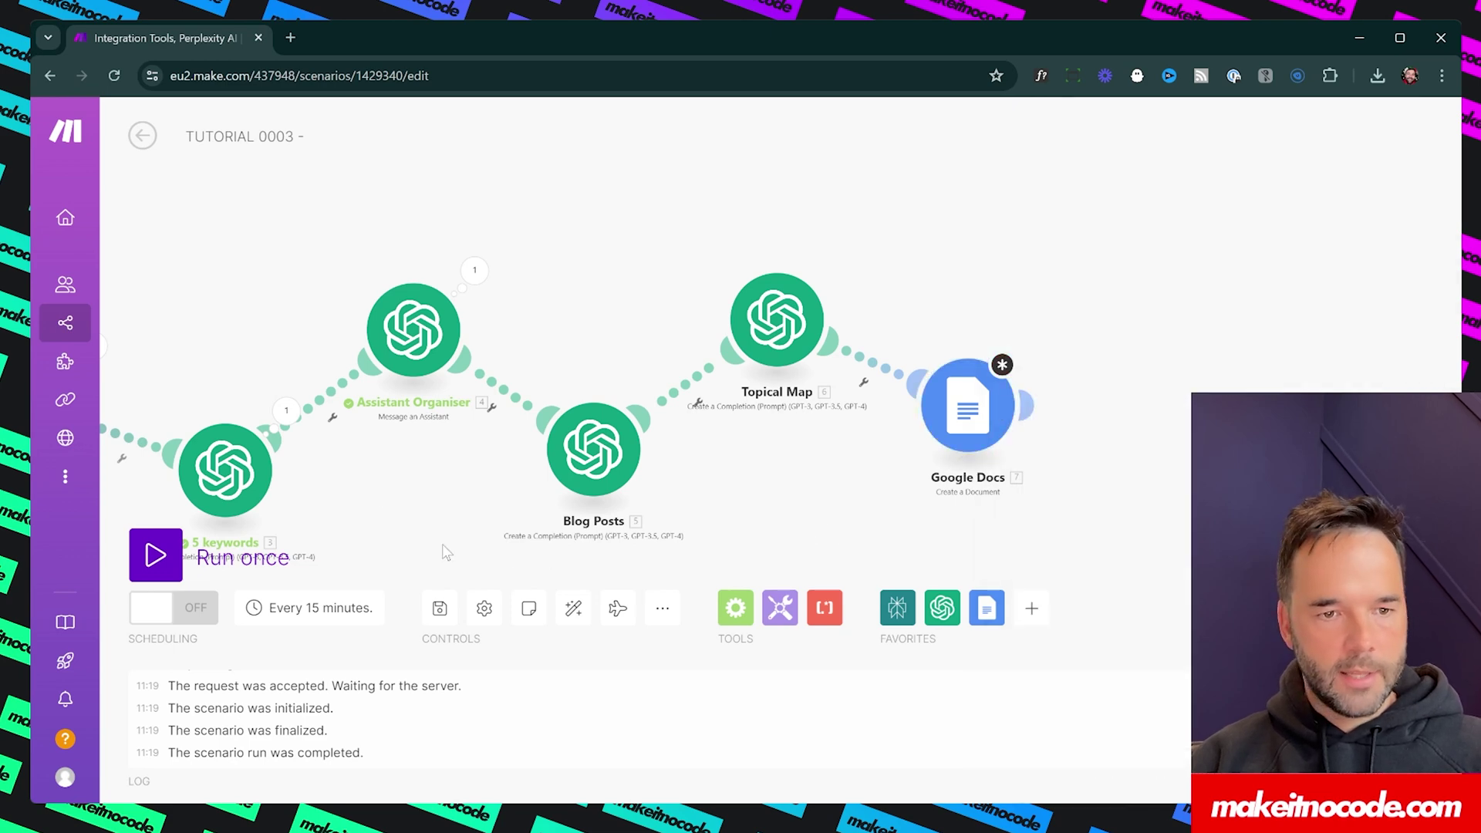
drag(365, 482, 692, 376)
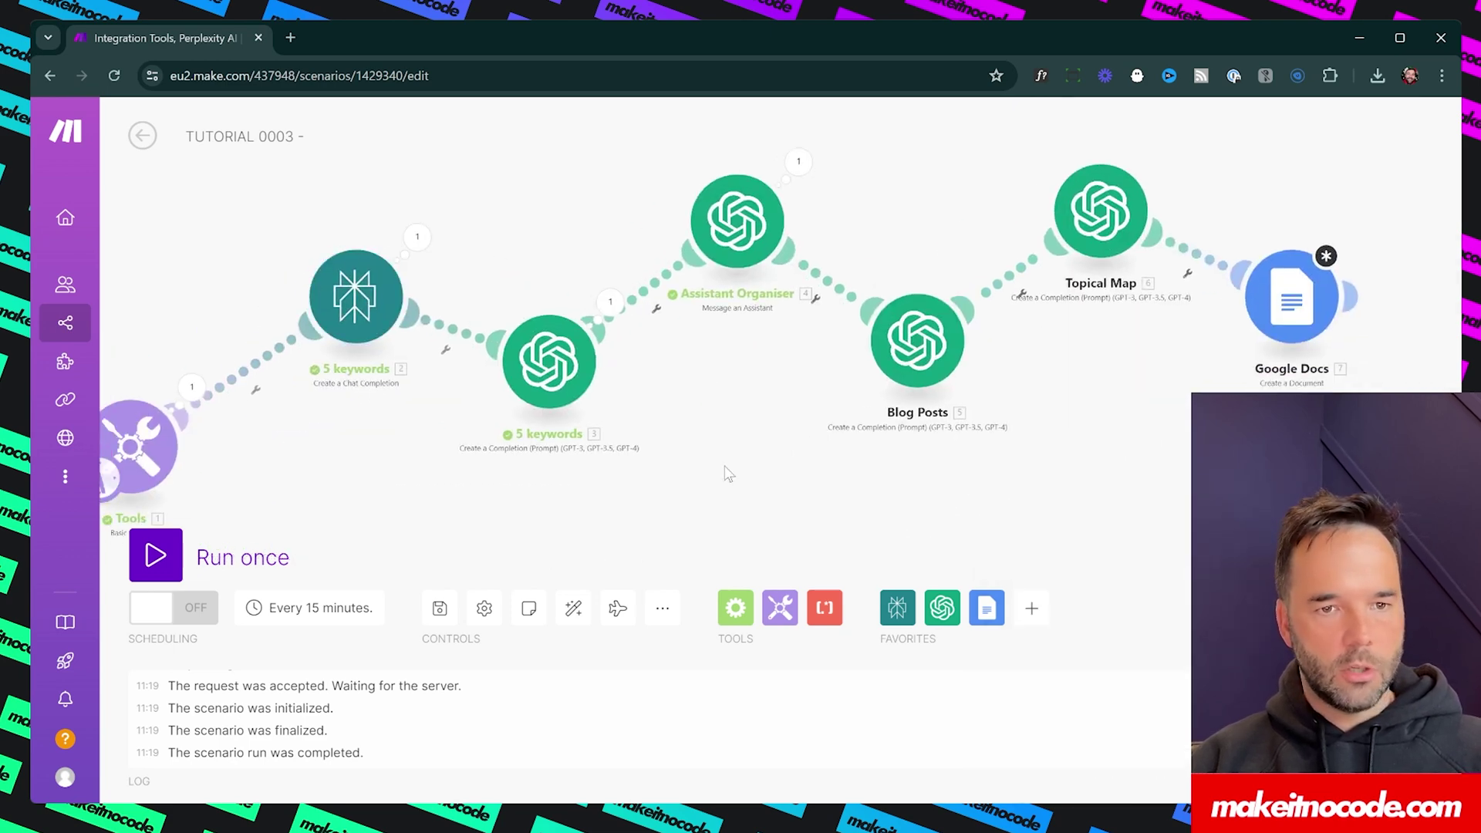
drag(761, 408, 629, 437)
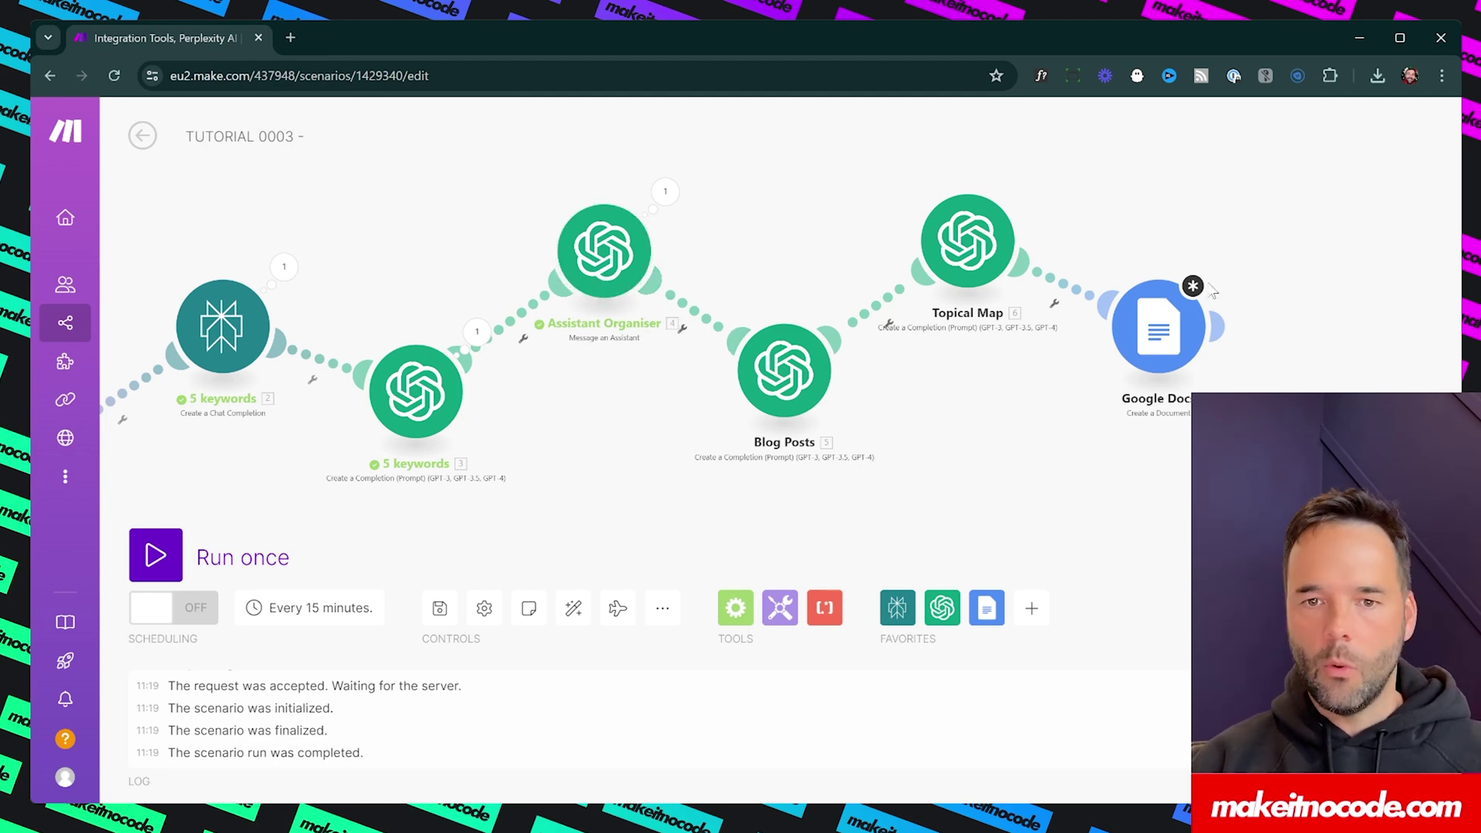
Step: Map Assistant Organiser's Content[]: Text.Value under the KEYWORDS heading in the Google Docs module's Content
click(1191, 322)
click(772, 471)
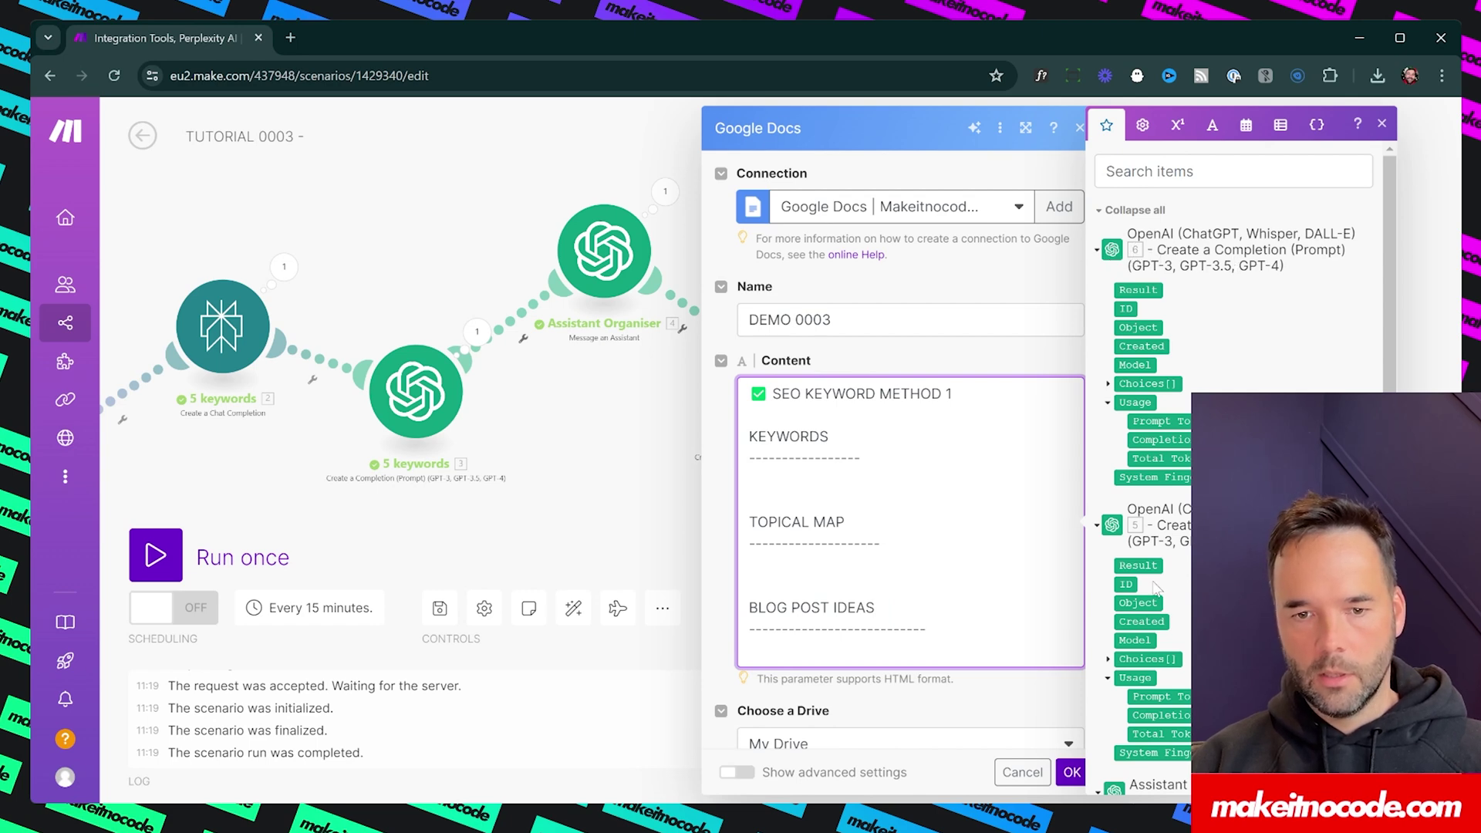
scroll(1141, 542, down, 5)
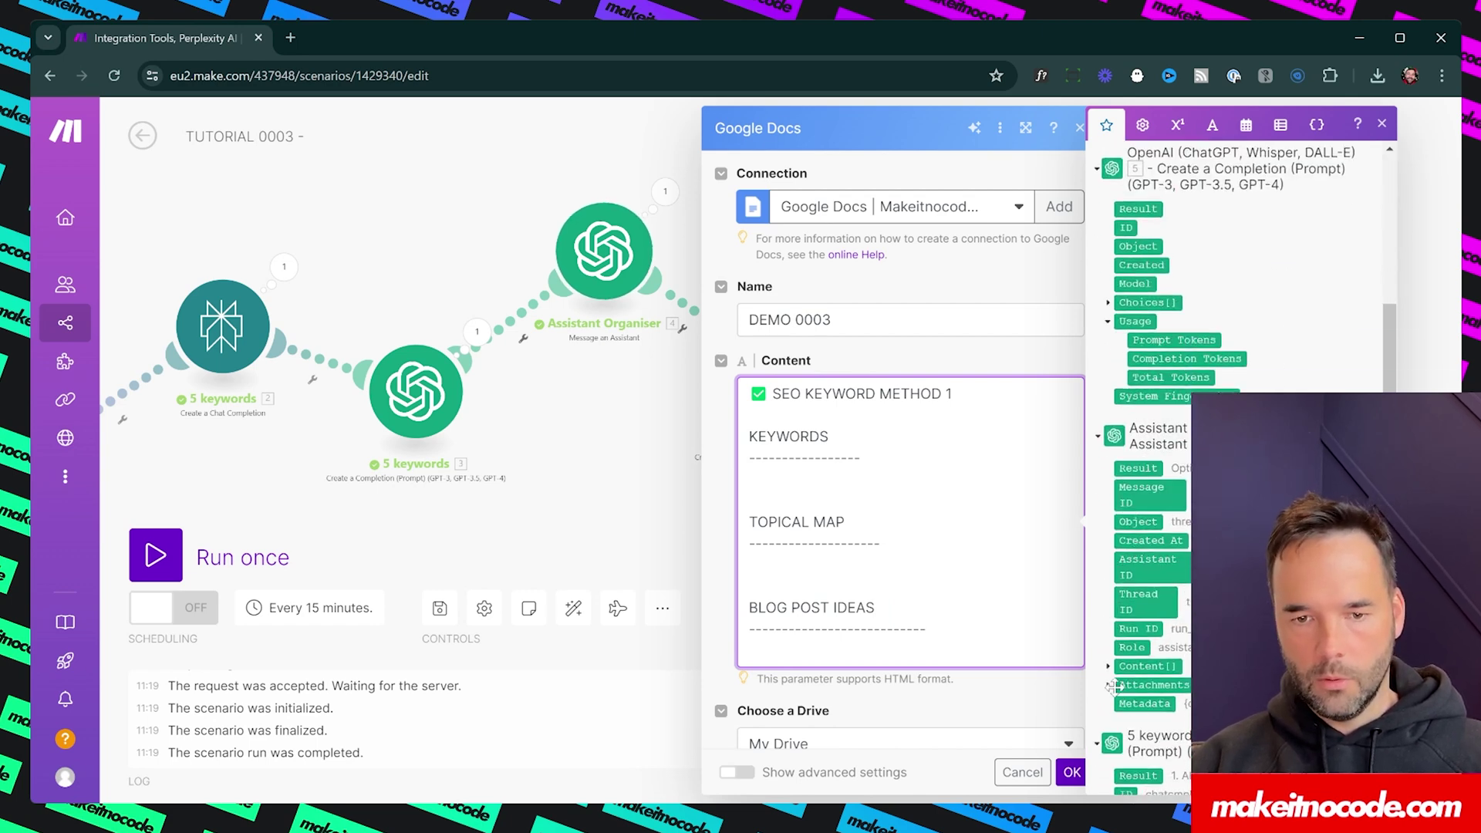
click(1108, 667)
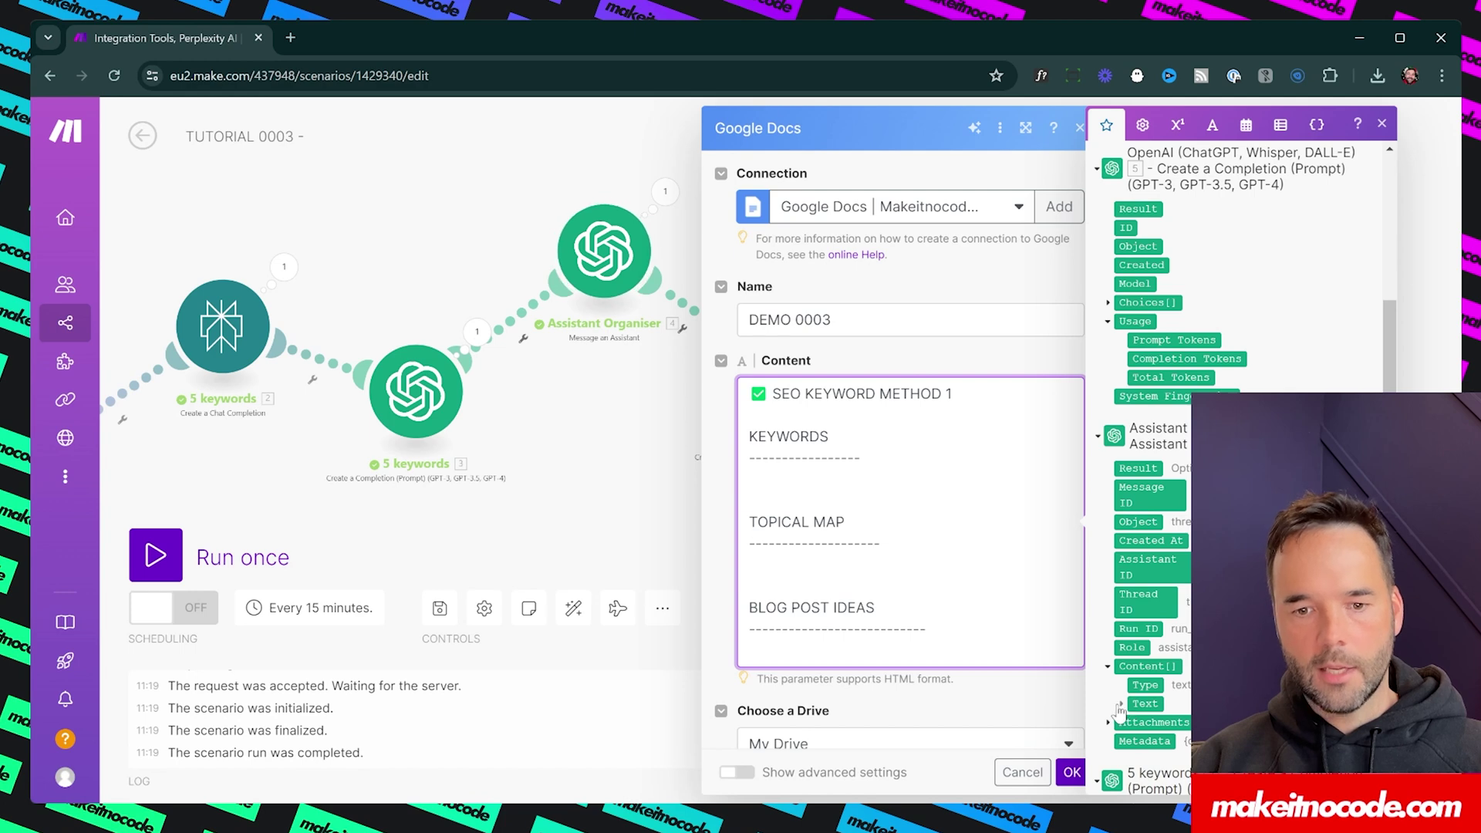
click(1121, 703)
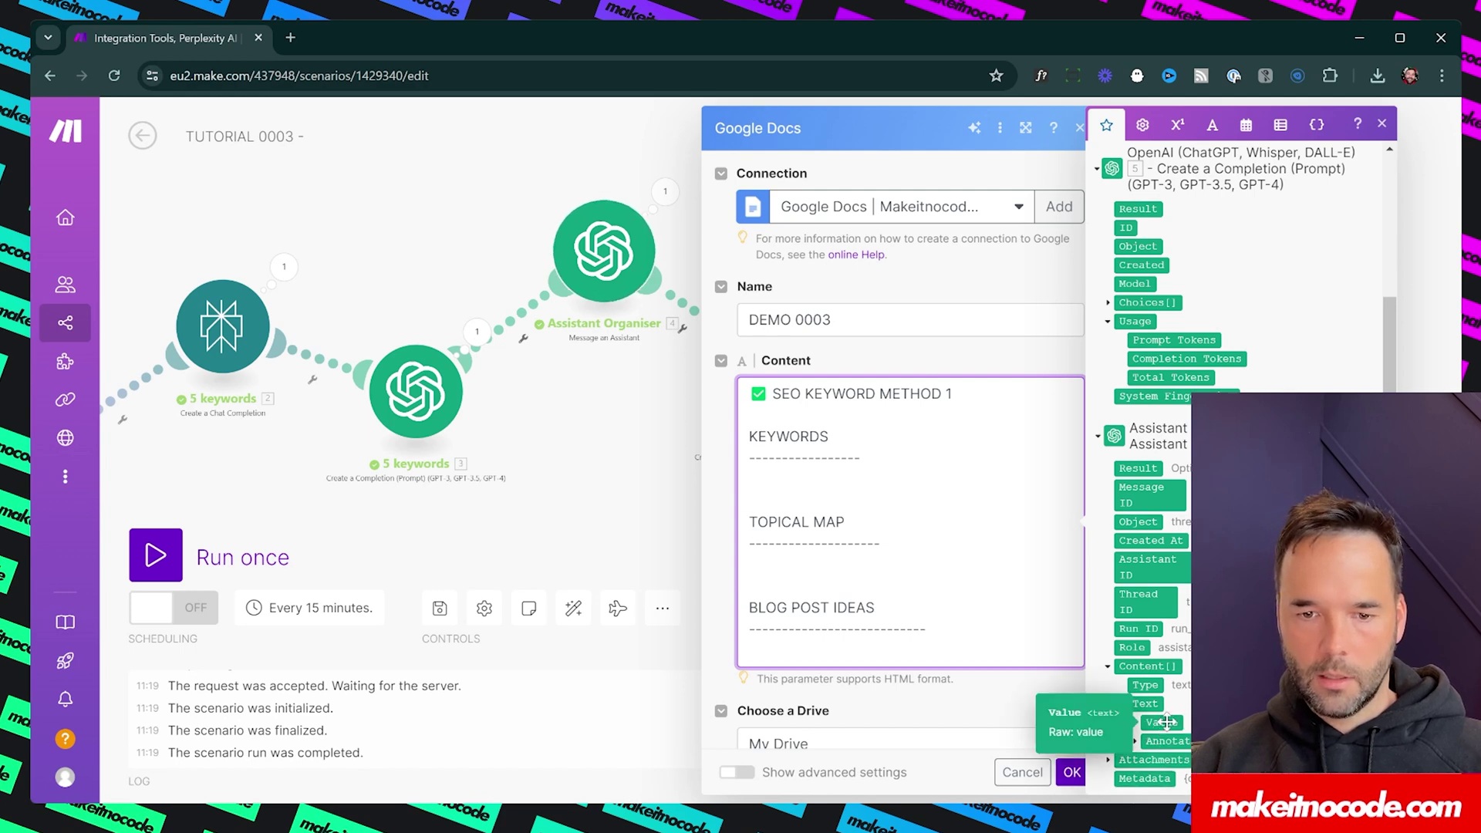
click(1166, 722)
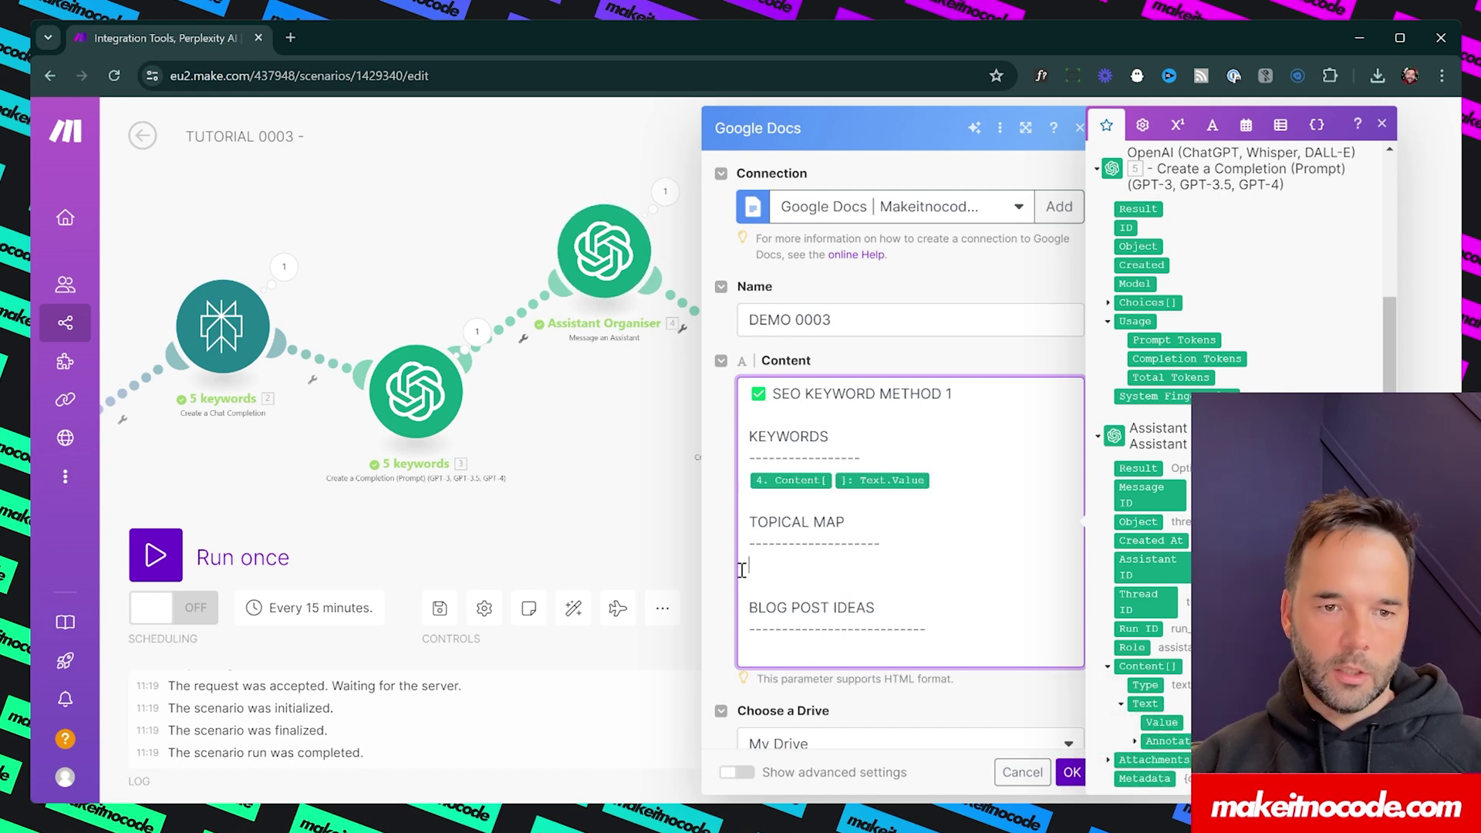
click(579, 413)
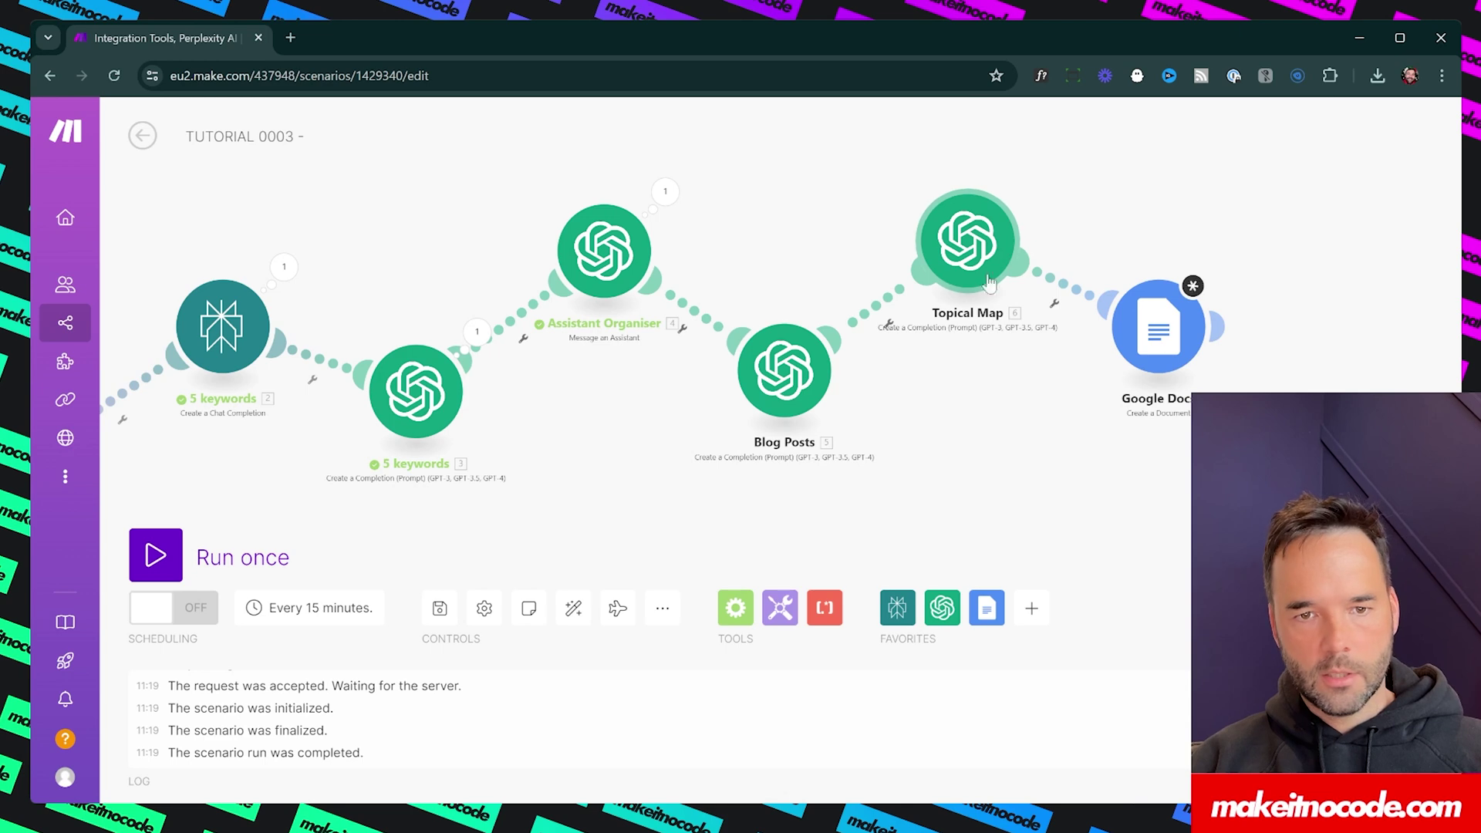
Step: Map the Topical Map module's Choices[]: Message.Content under the TOPICAL MAP heading in the Google Docs content
drag(934, 455, 471, 469)
click(693, 381)
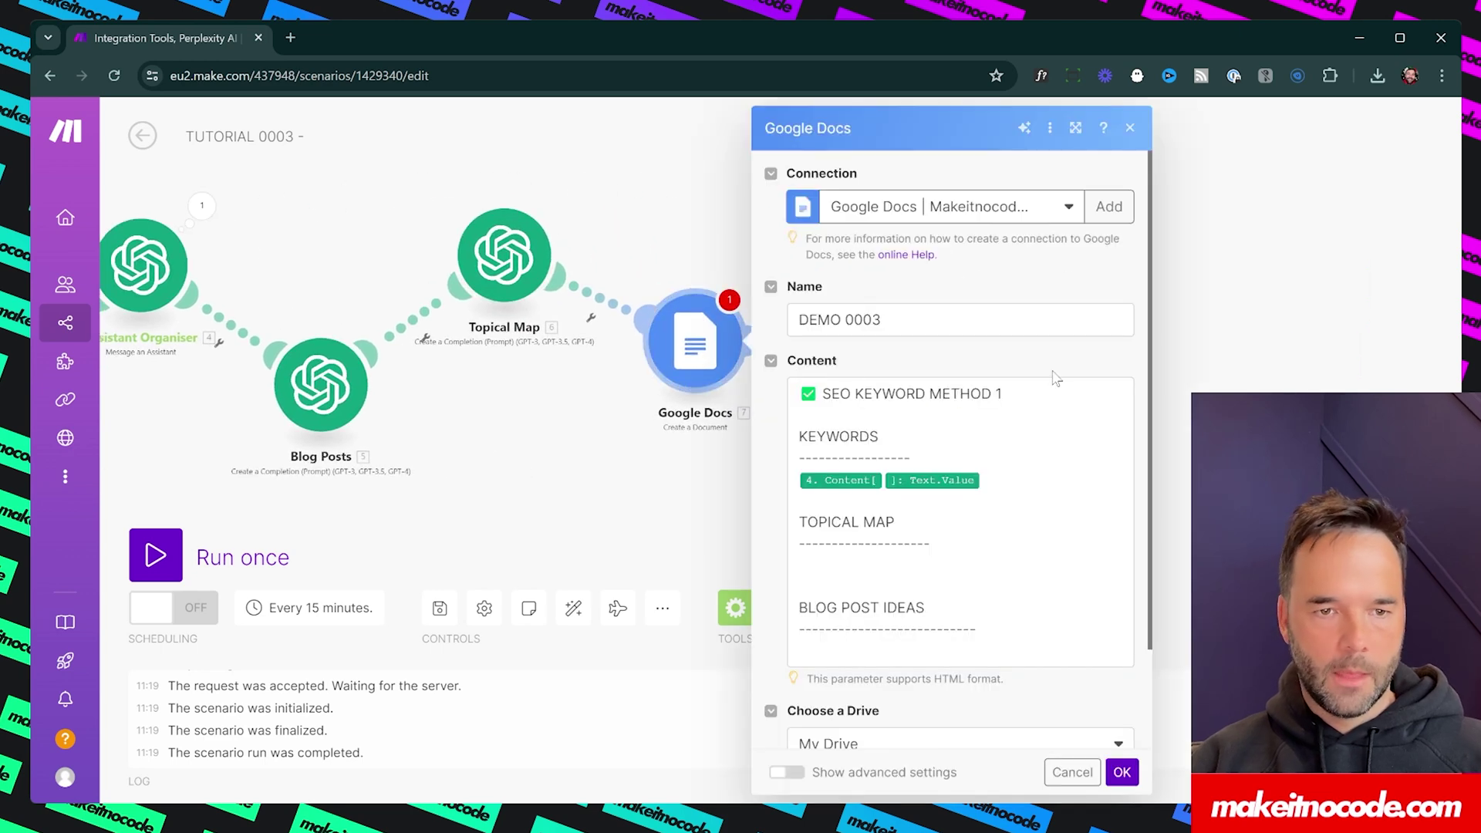
click(833, 568)
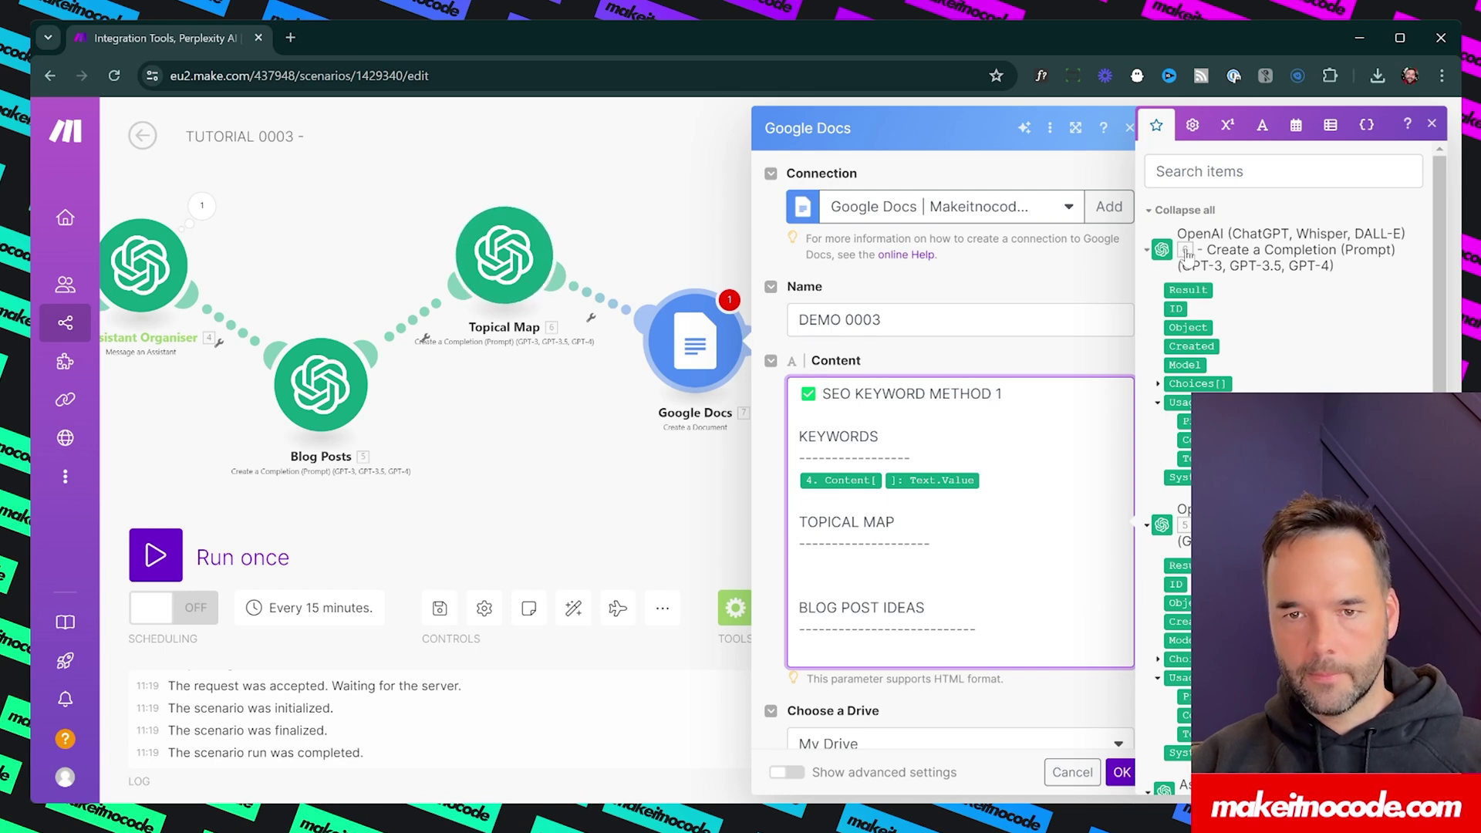
click(1158, 384)
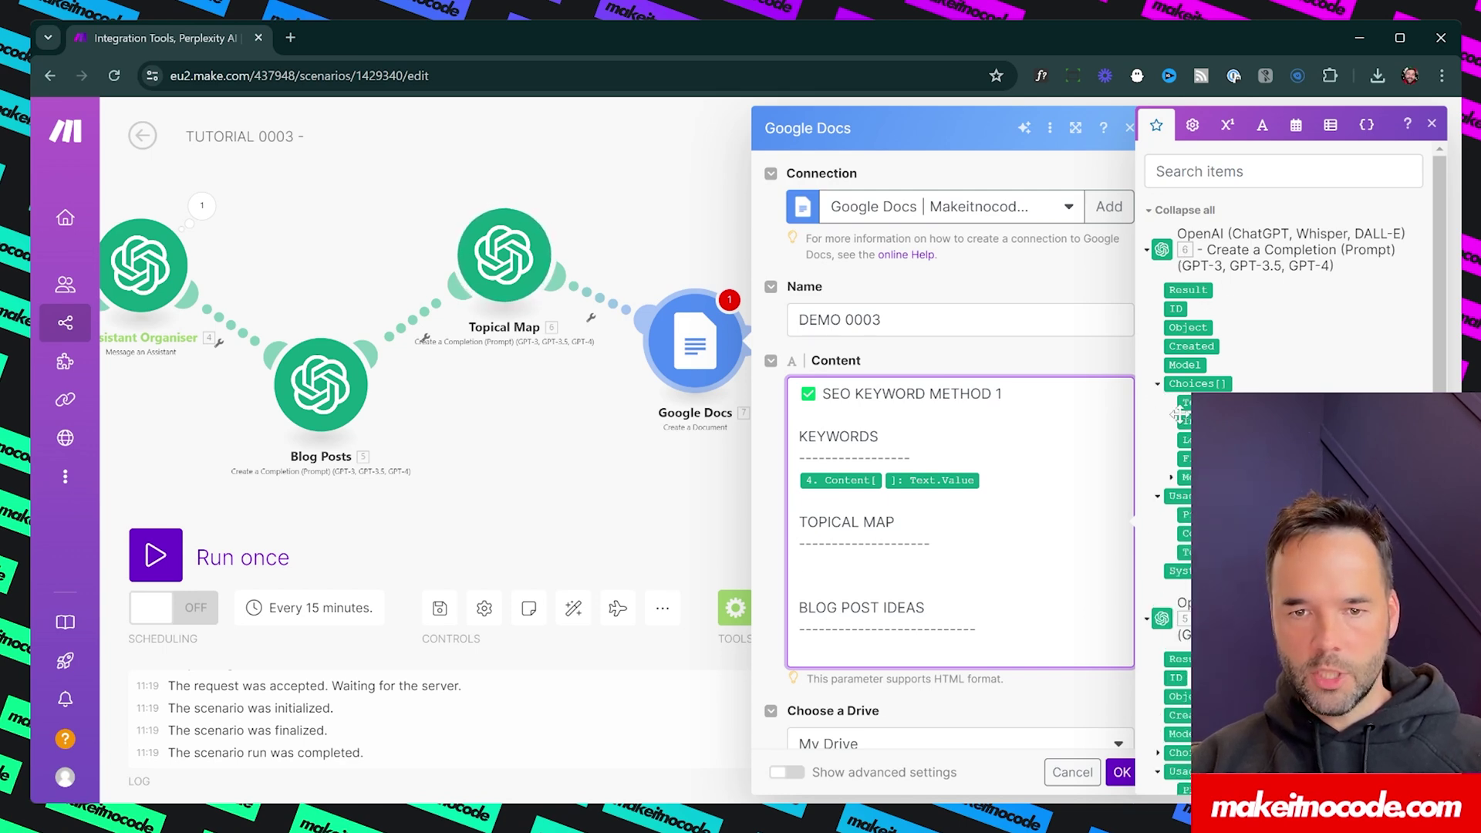
click(1171, 478)
click(1187, 514)
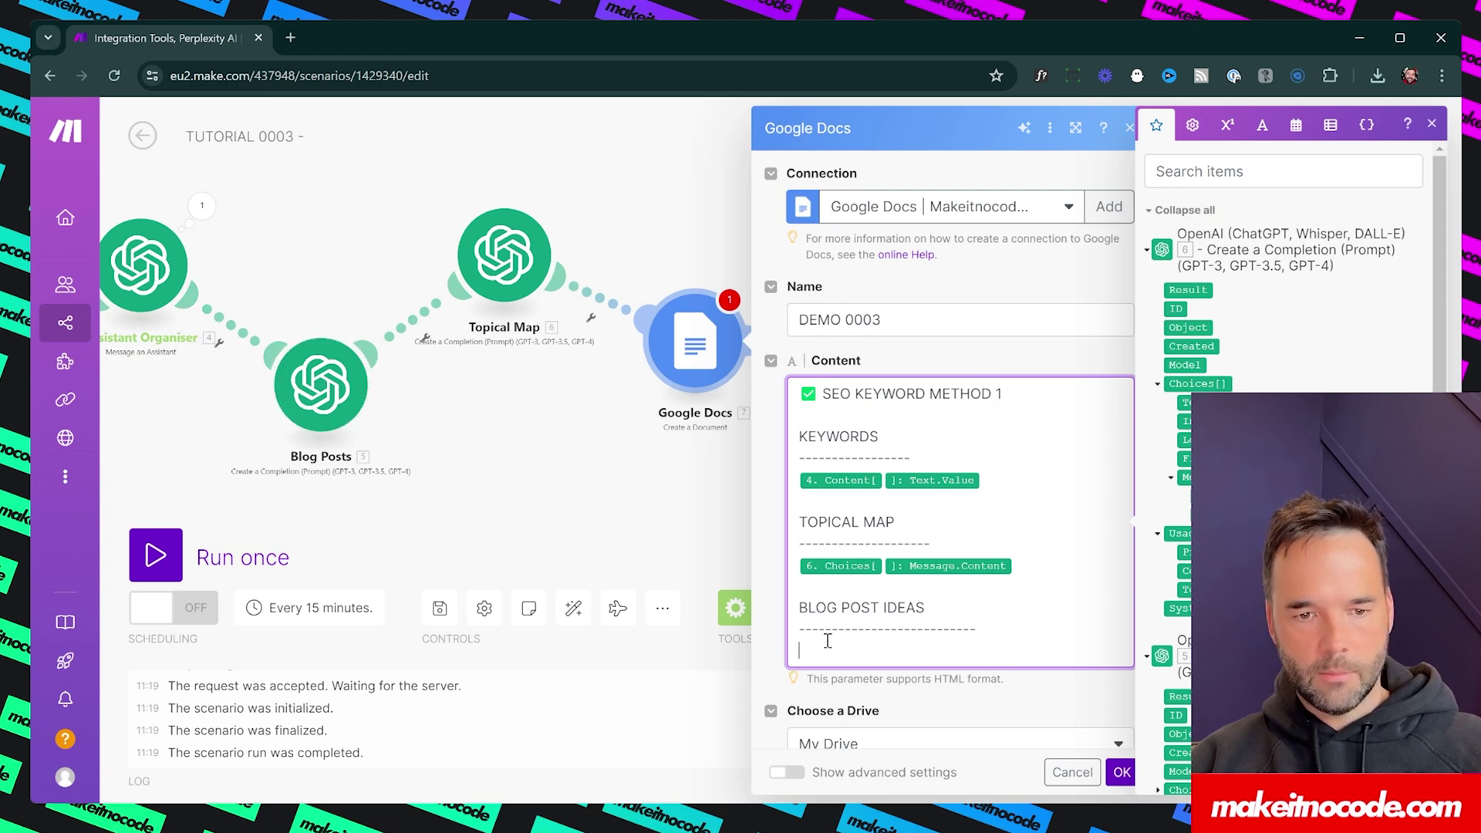
Step: Map the Blog Posts module's Choices[]: Message.Content under the BLOG POST IDEAS heading in the document content
scroll(1283, 324, down, 3)
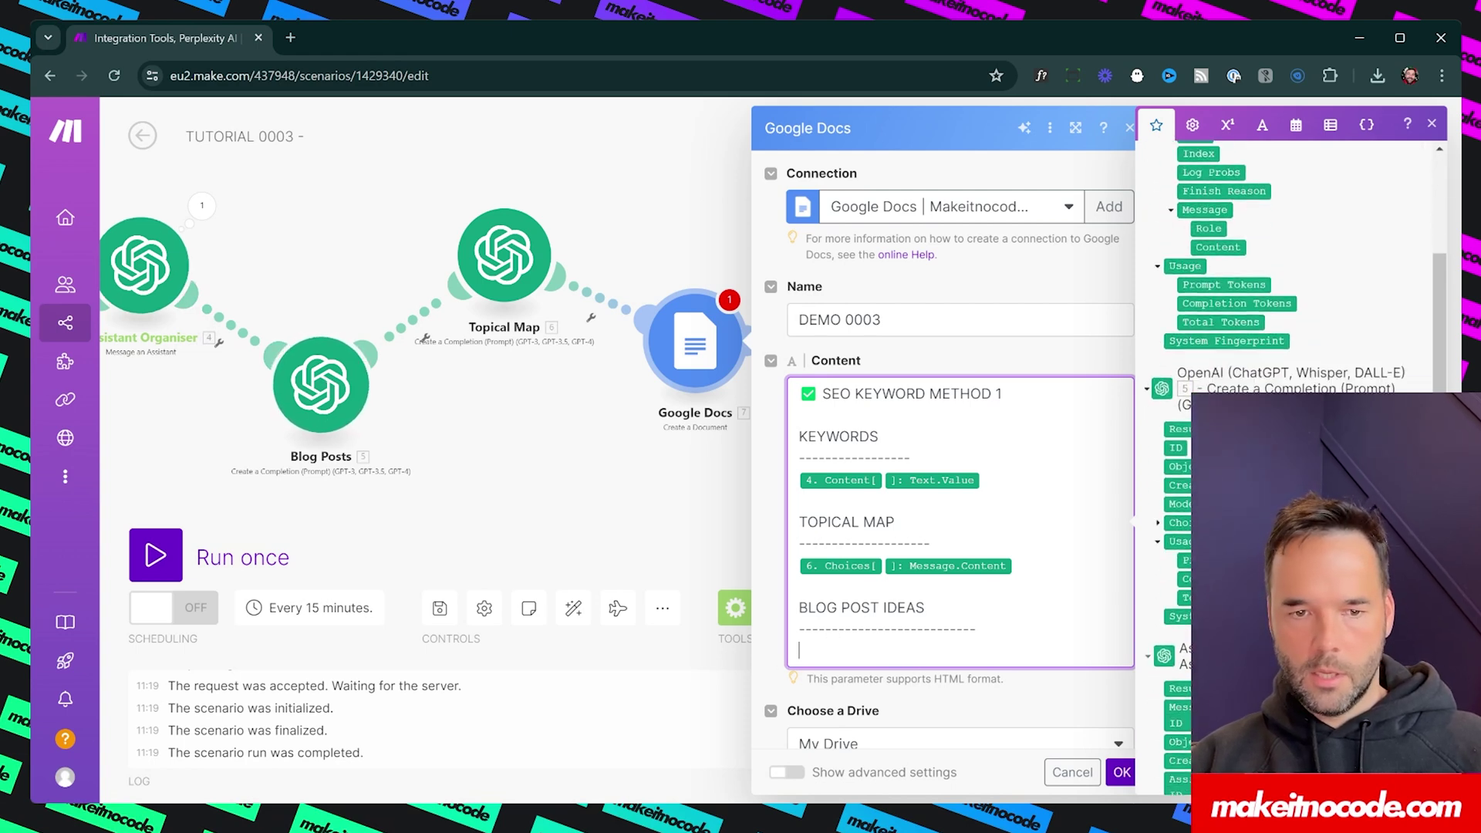
click(1157, 541)
click(1157, 524)
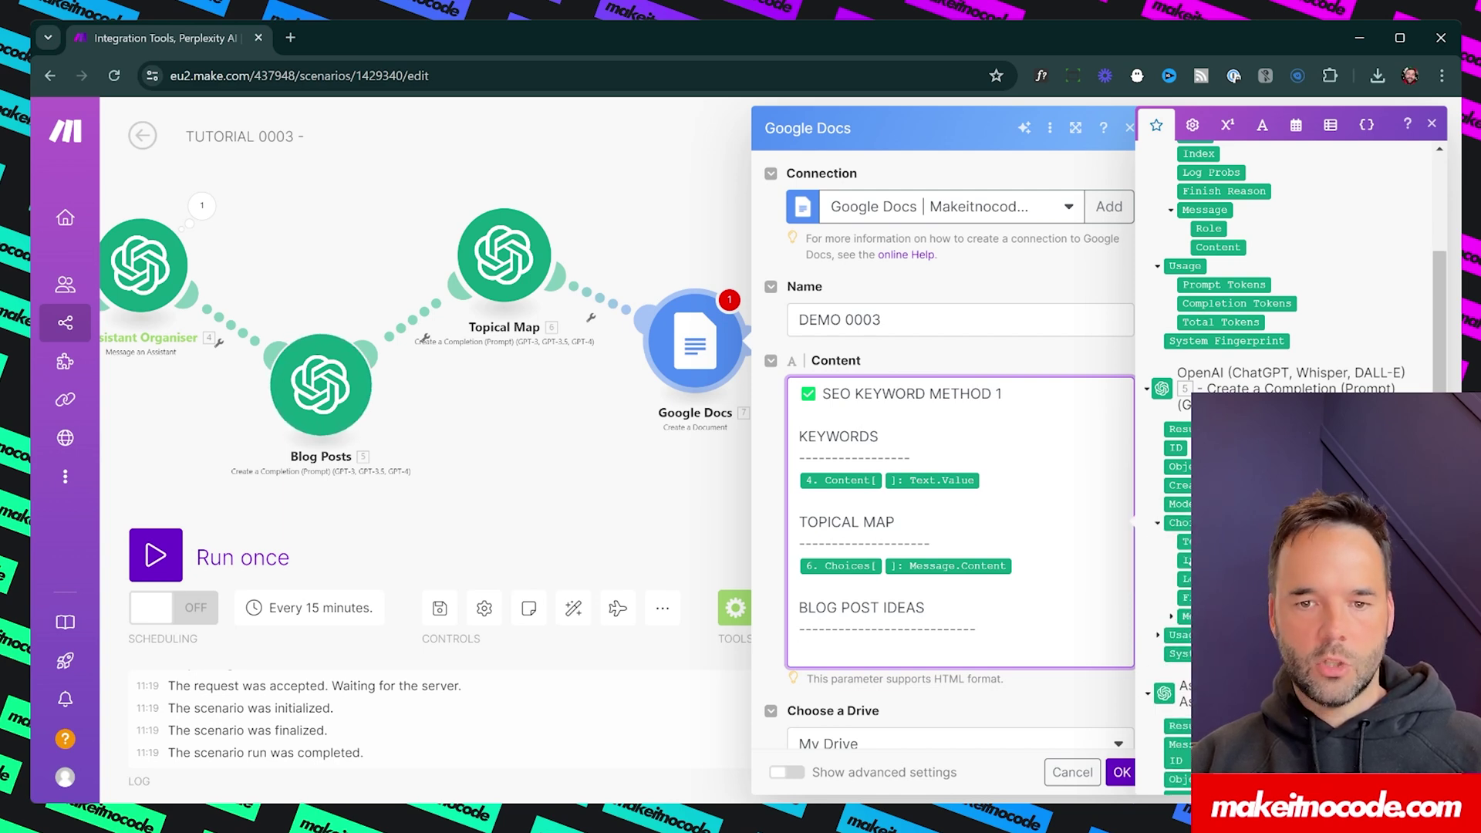
click(1170, 616)
click(1217, 654)
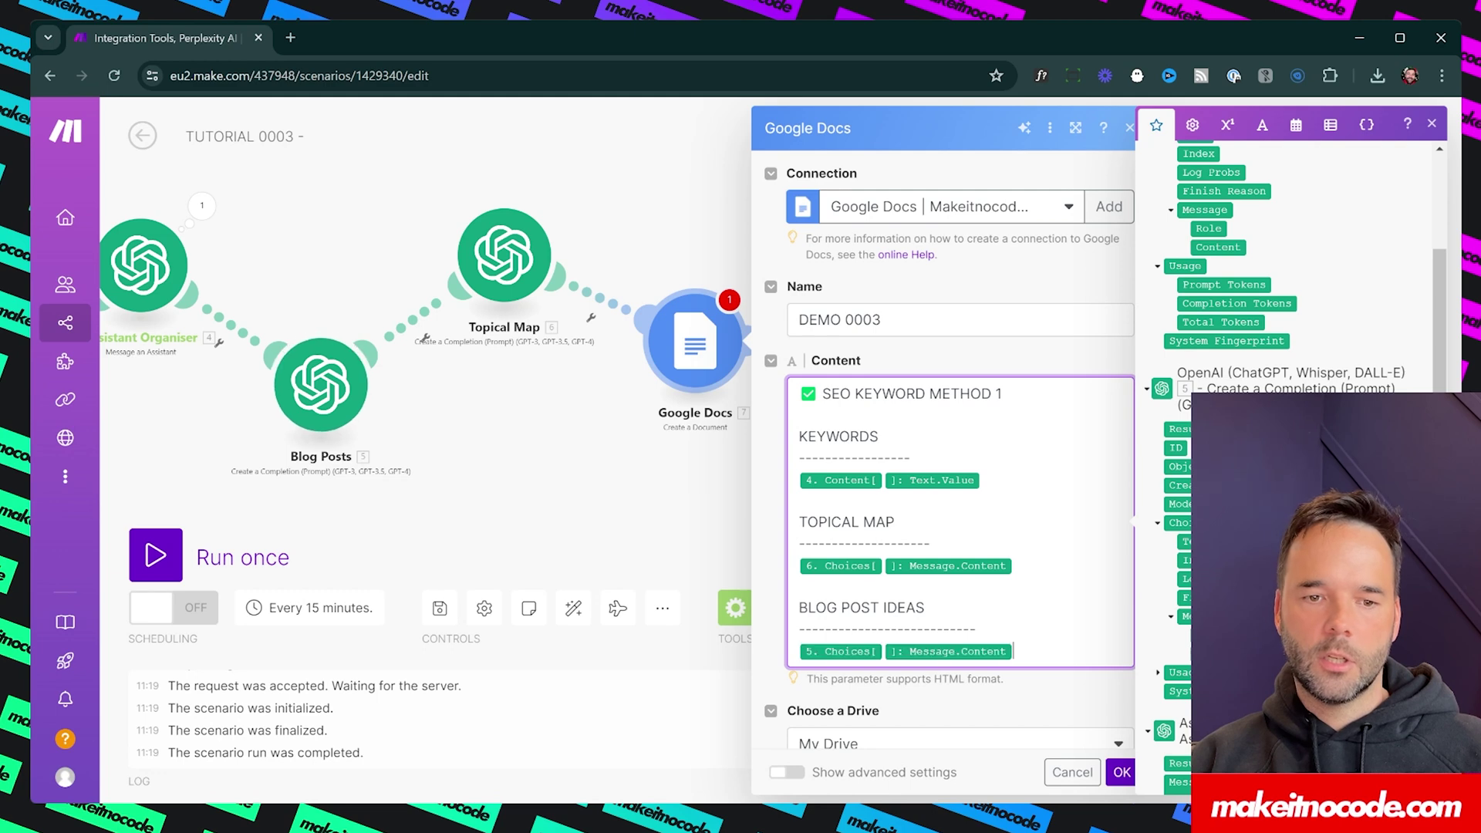
click(1025, 629)
Step: Keep My Drive as the drive, set the new document's location to the TUTORIALS folder and save the Google Docs module
scroll(988, 650, down, 2)
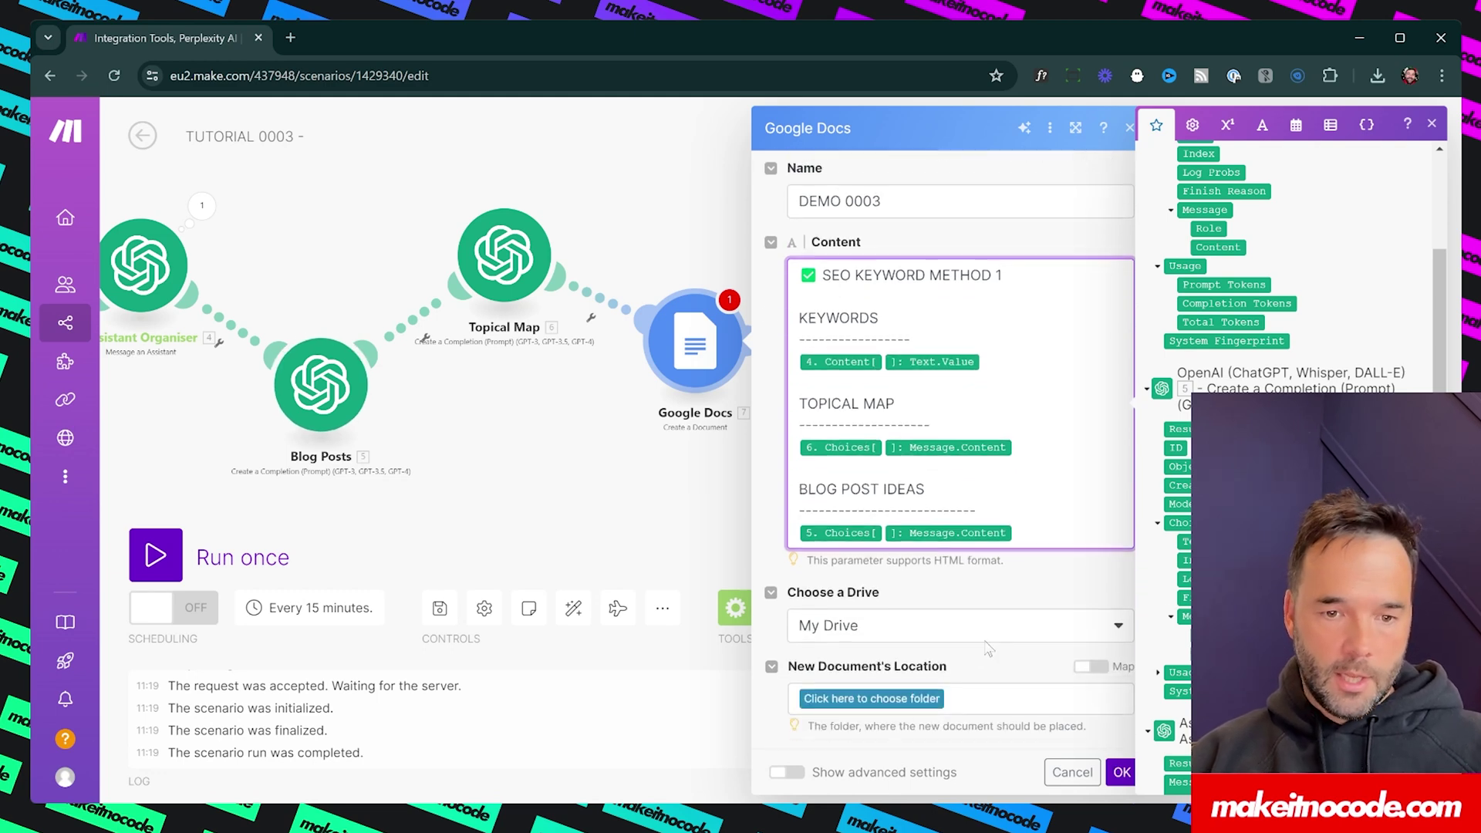
click(947, 629)
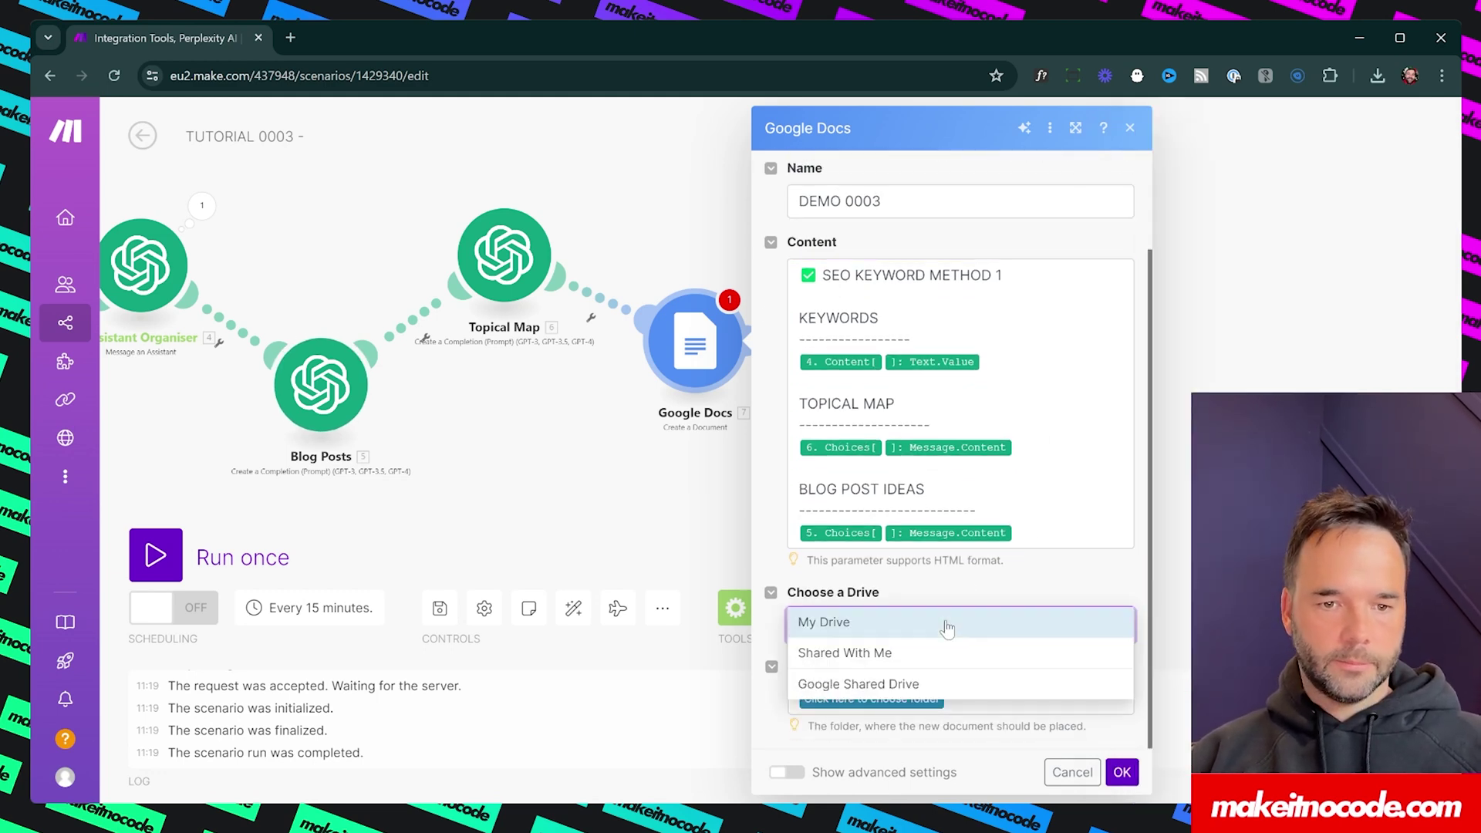
click(947, 629)
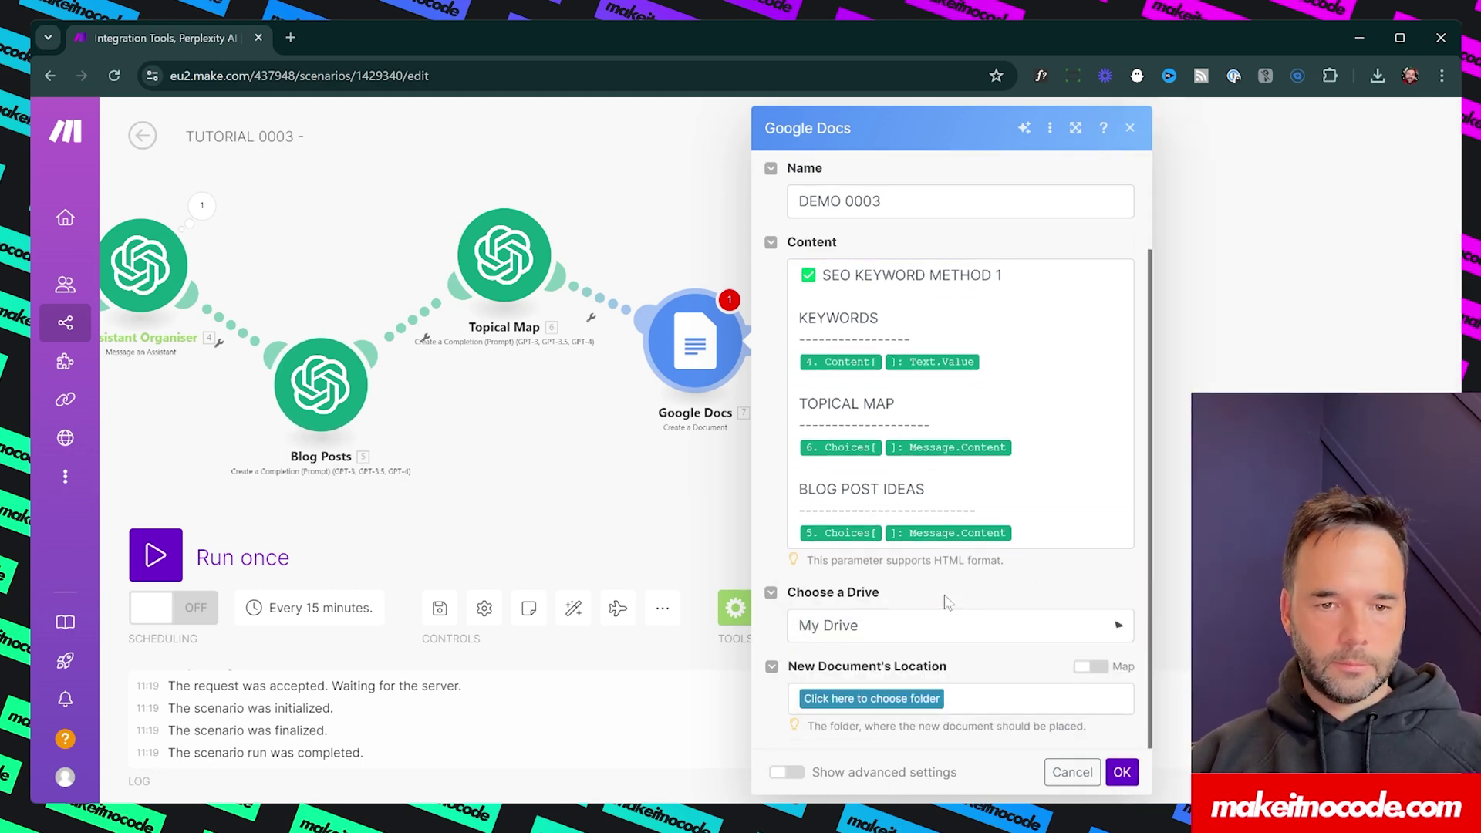
click(900, 702)
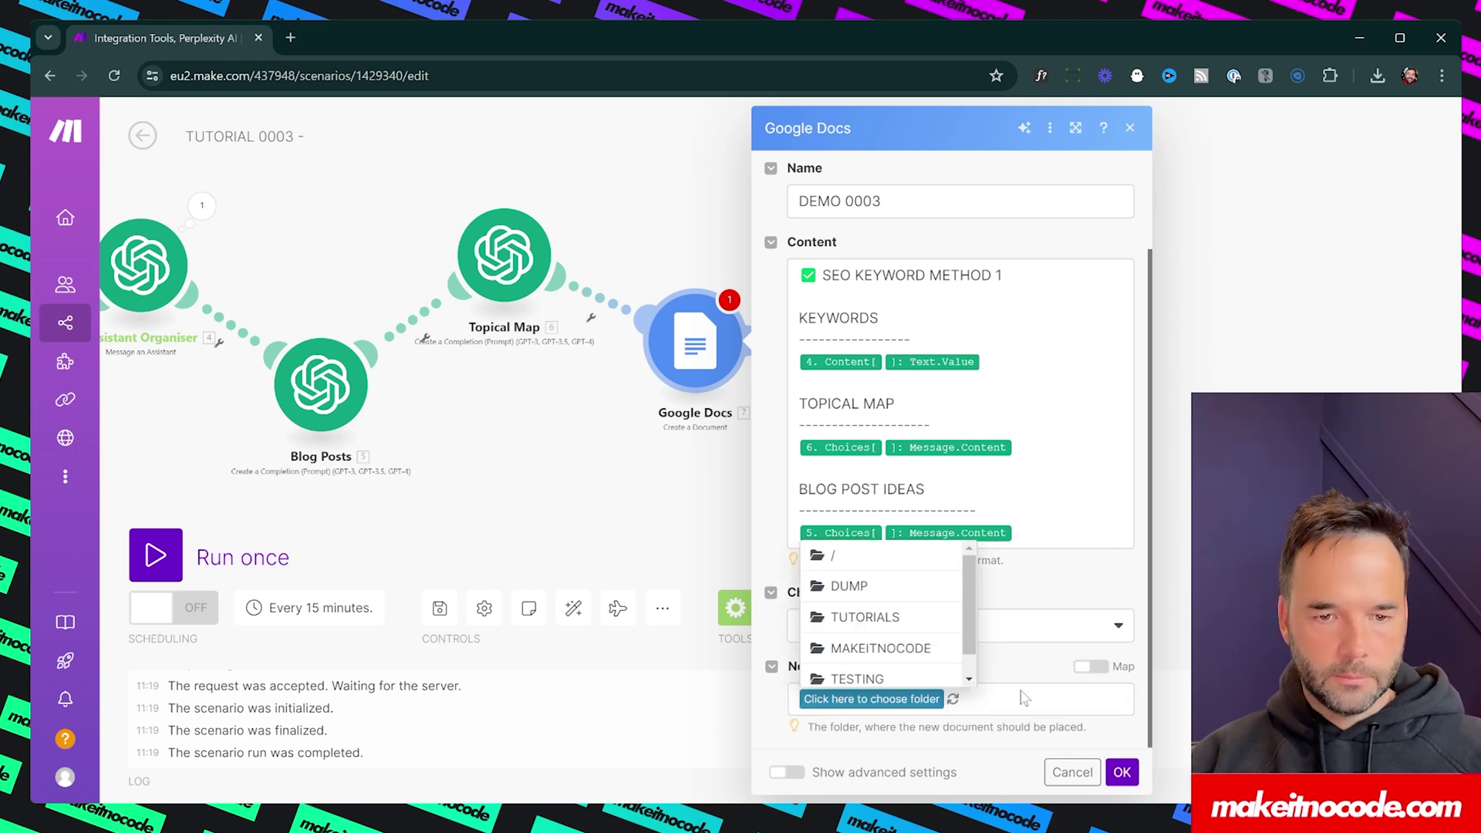
click(887, 617)
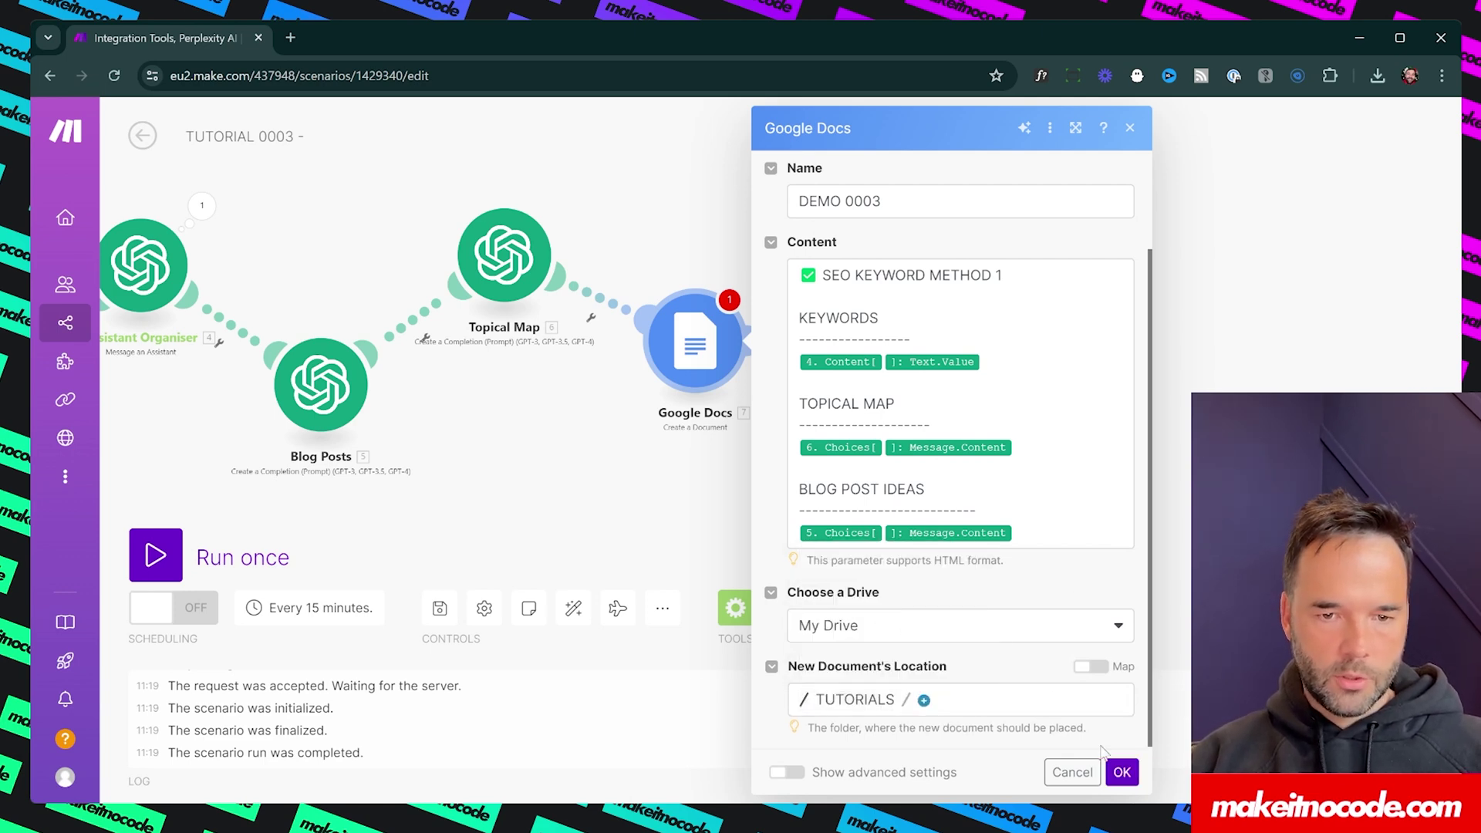
click(1121, 772)
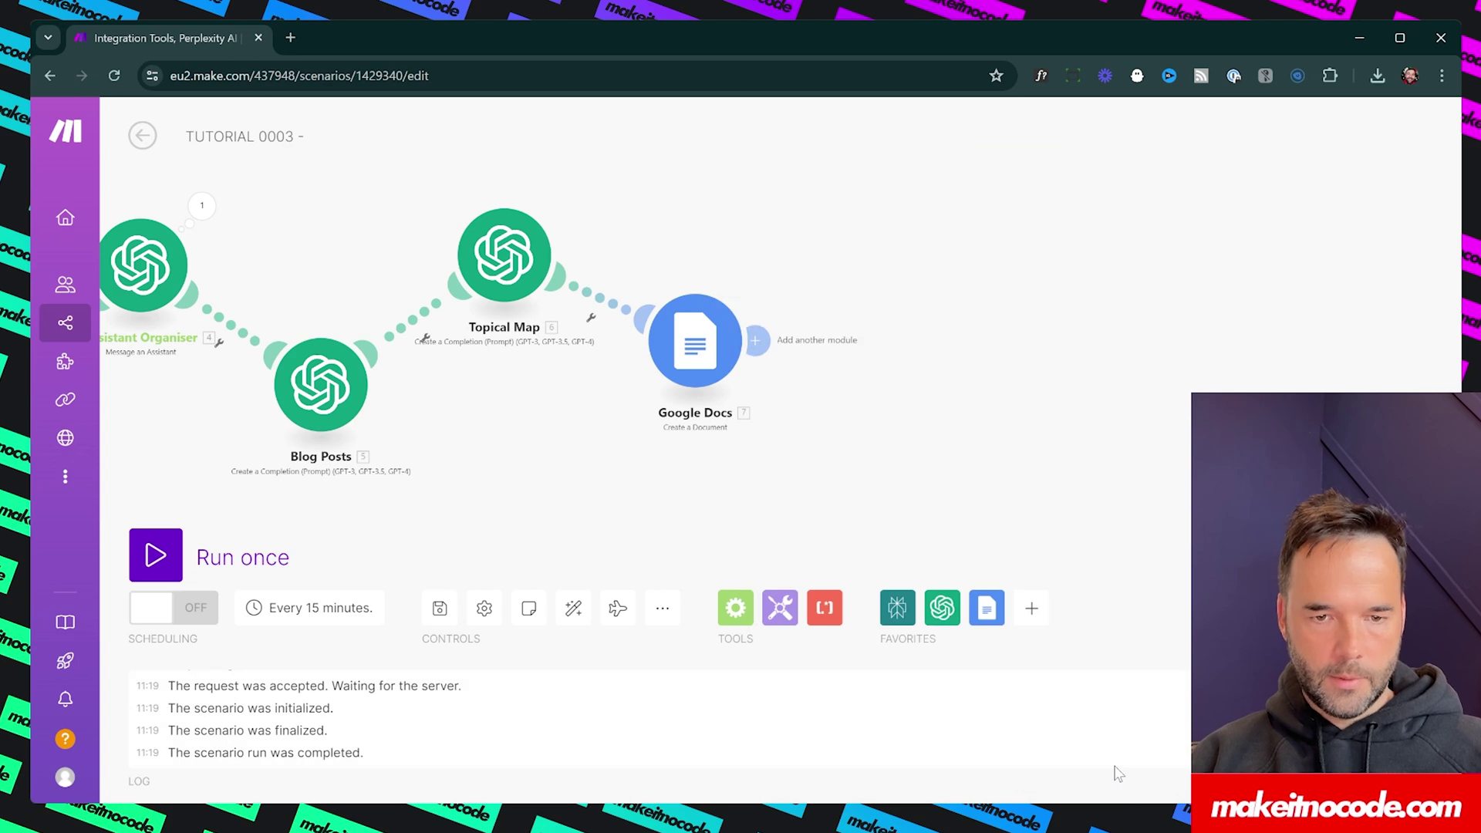
Step: Set the My Keyword value in the Tools trigger module to "Ai keyword research tools" and save the module
drag(1040, 463, 1304, 419)
drag(572, 478, 994, 505)
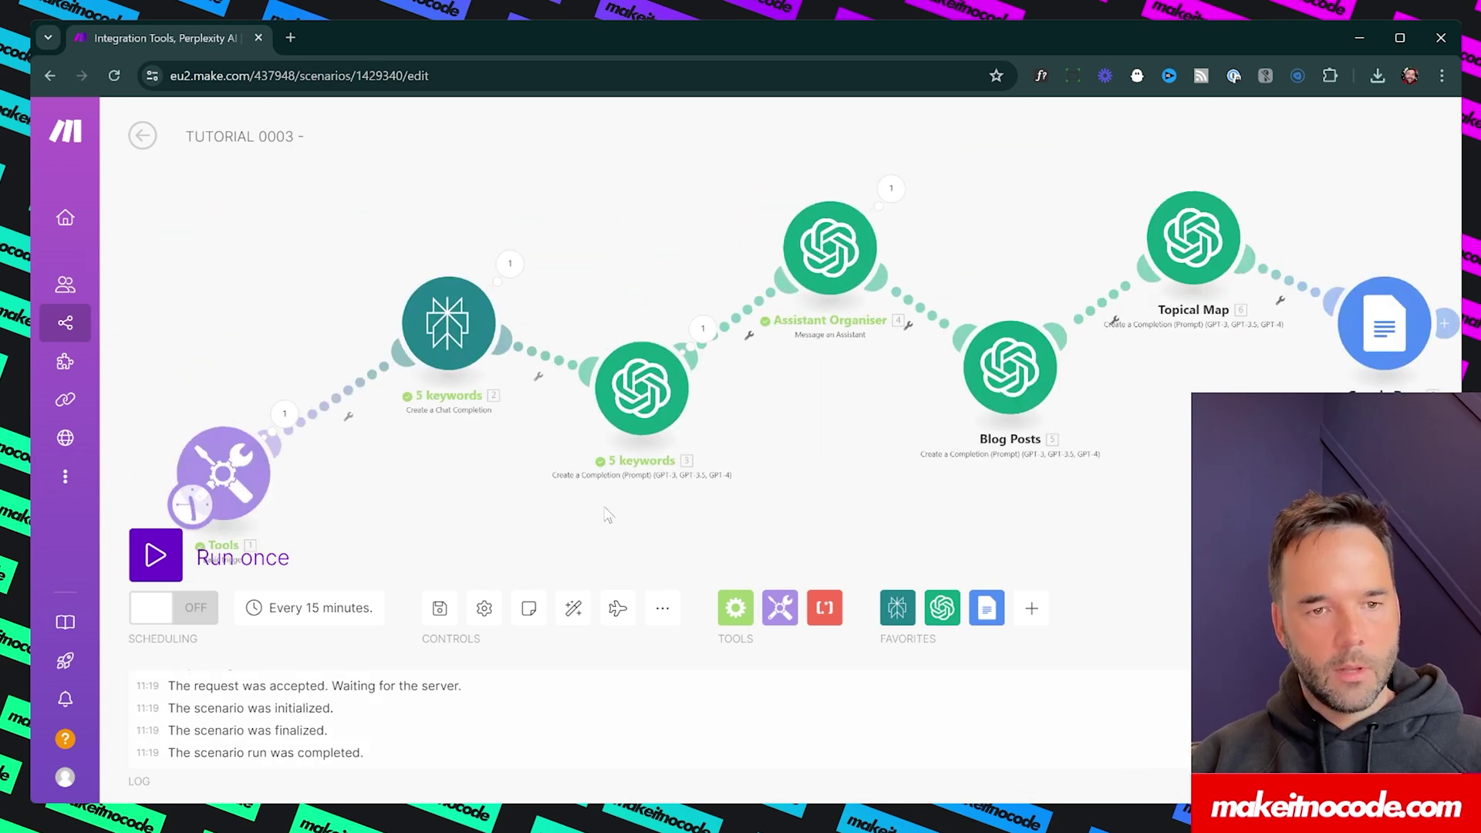
drag(607, 509, 808, 460)
click(450, 440)
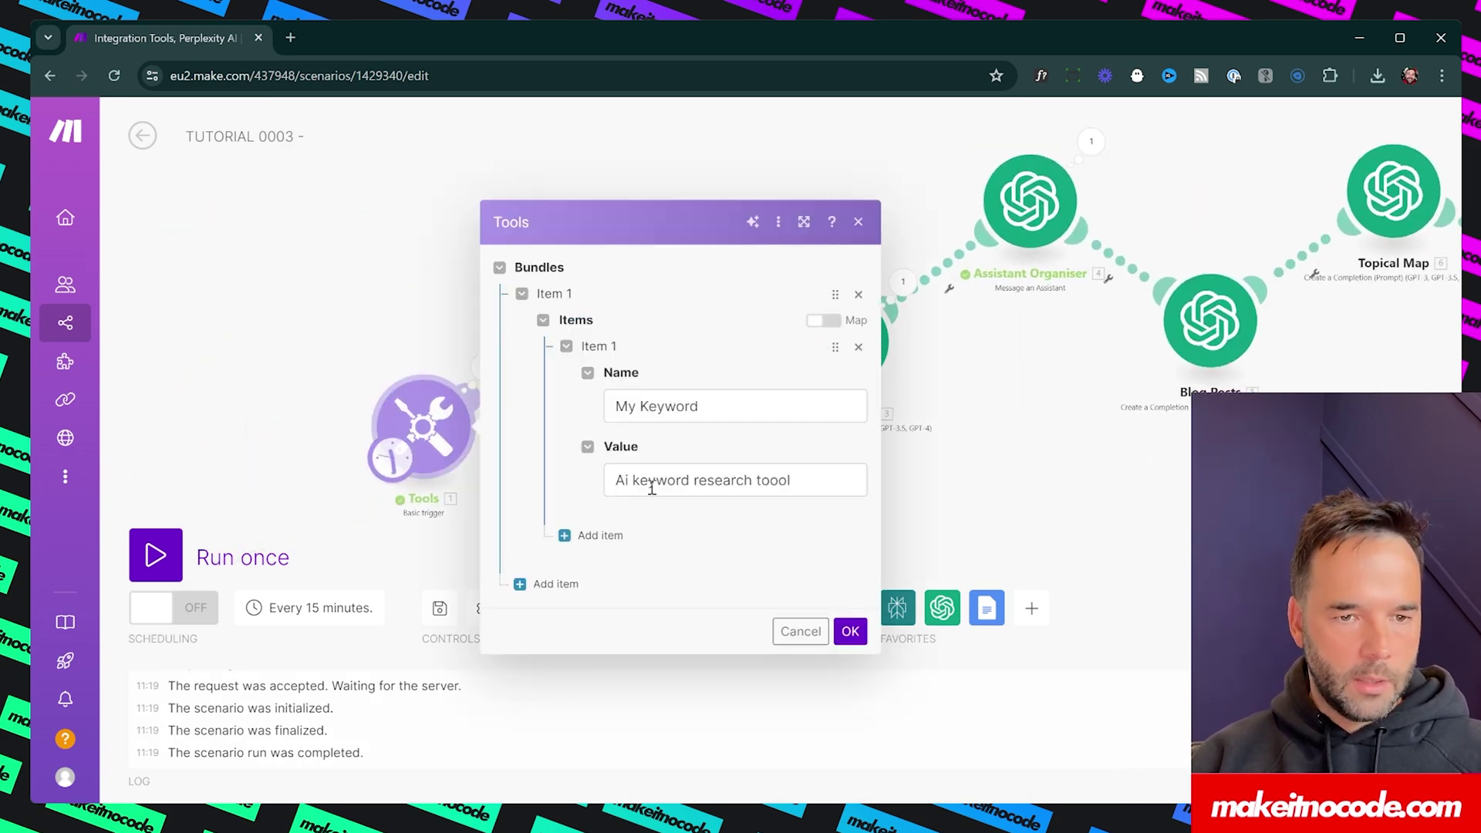
drag(630, 481, 813, 472)
click(813, 473)
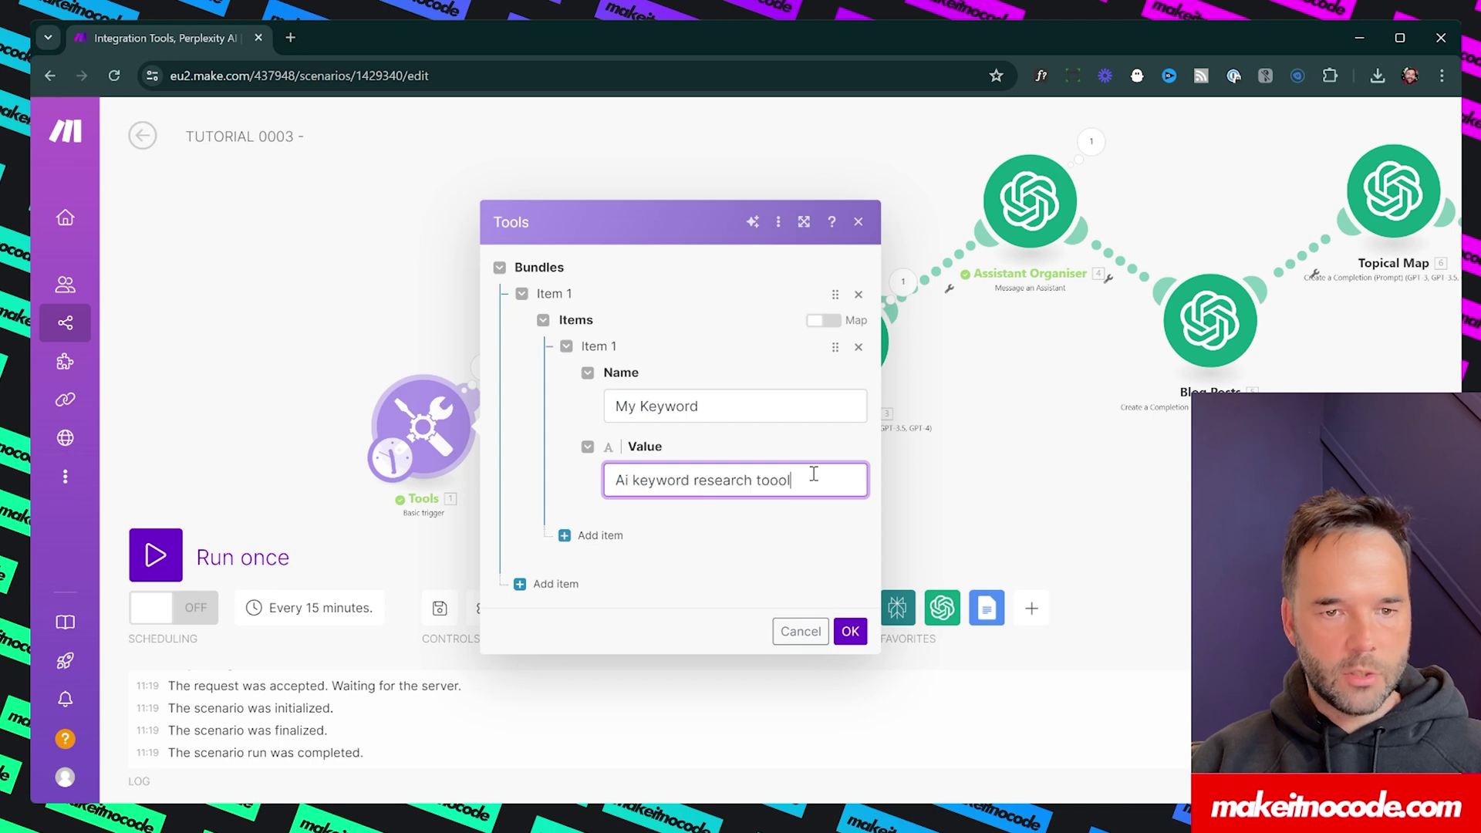
click(778, 480)
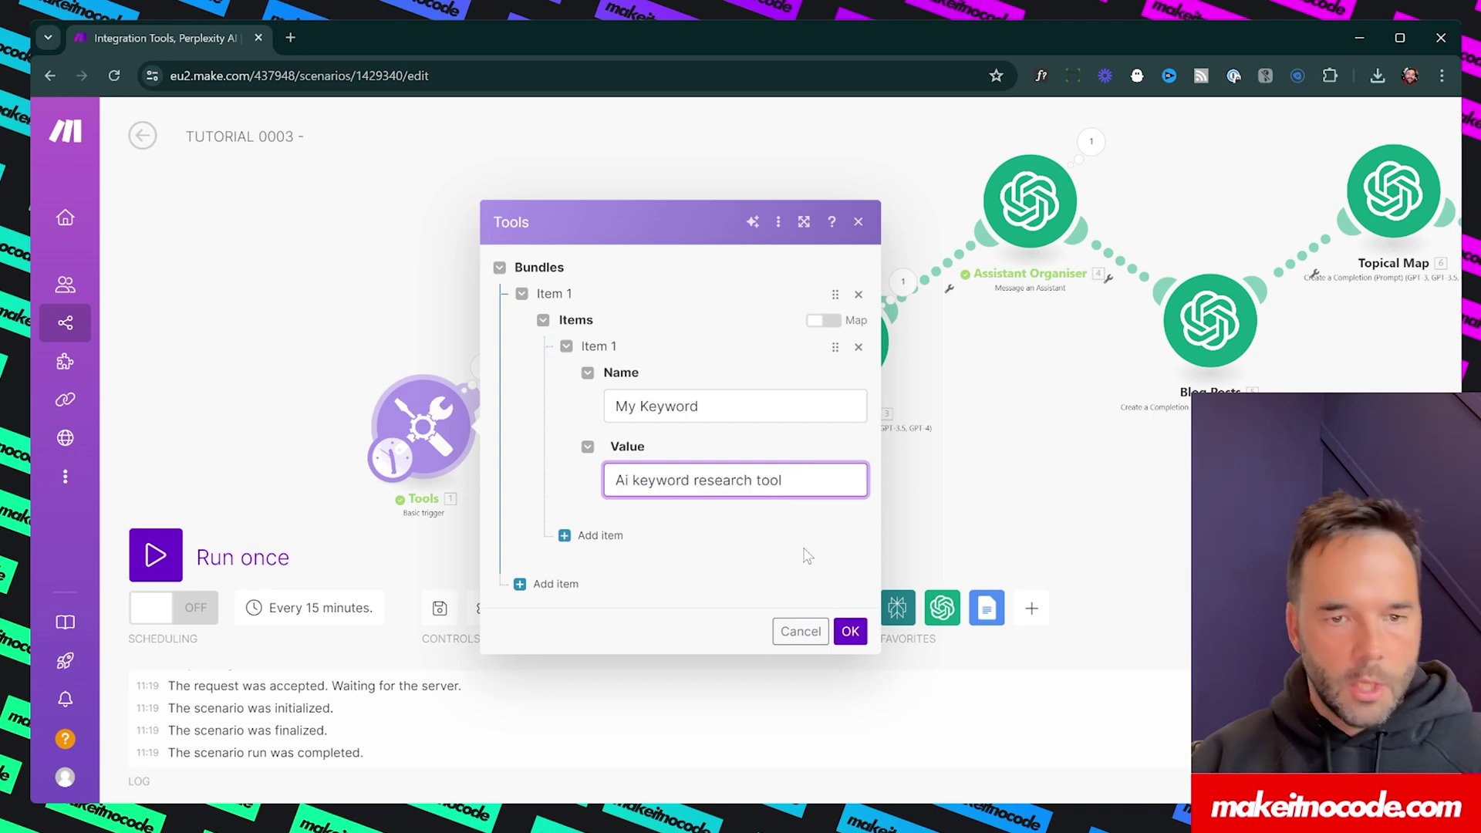
key(BackSpace)
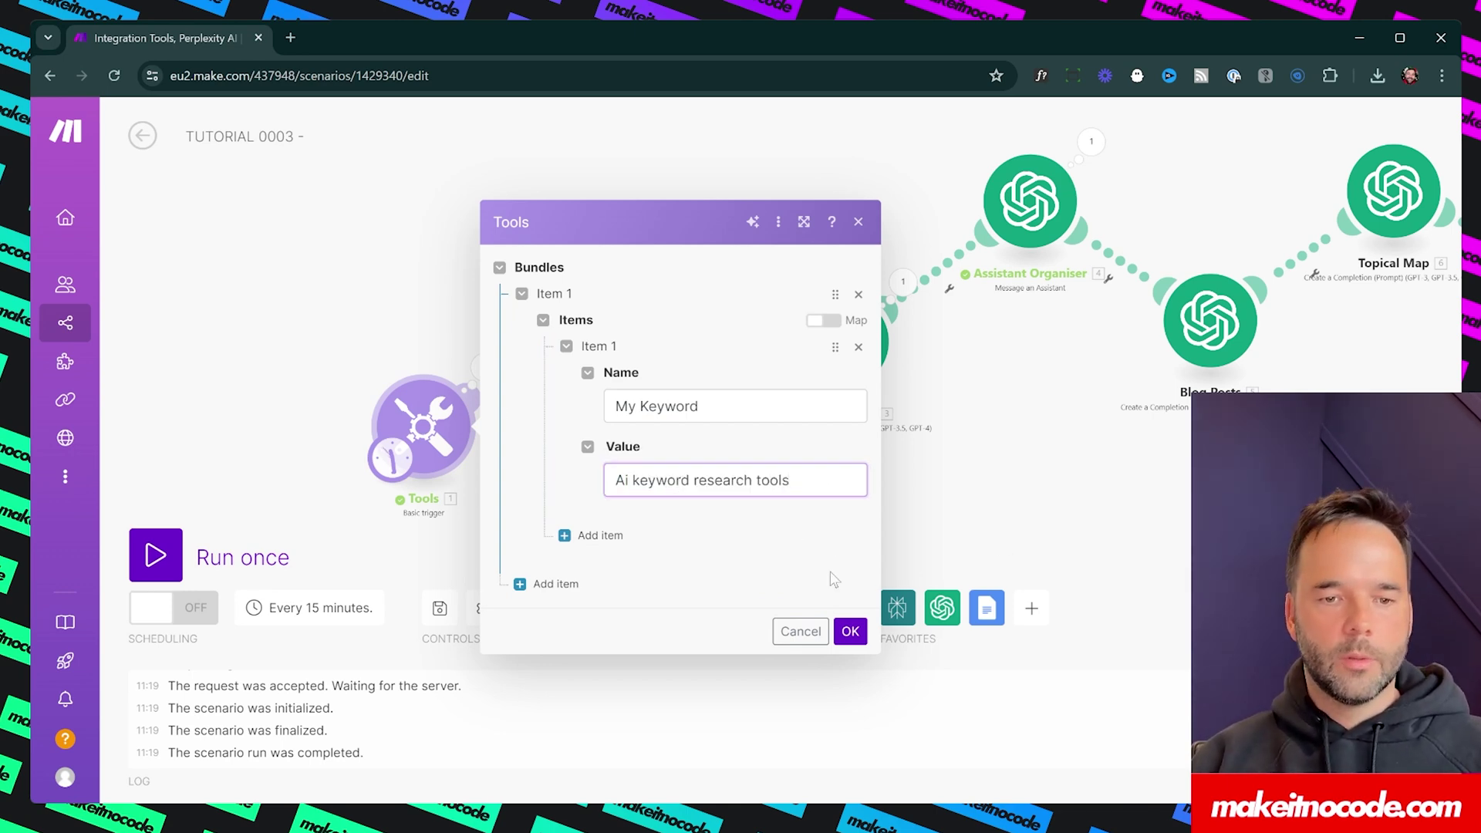
click(850, 631)
Step: Run the scenario once and open the TUTORIALS folder of Google Drive in a new browser tab
drag(725, 503, 476, 496)
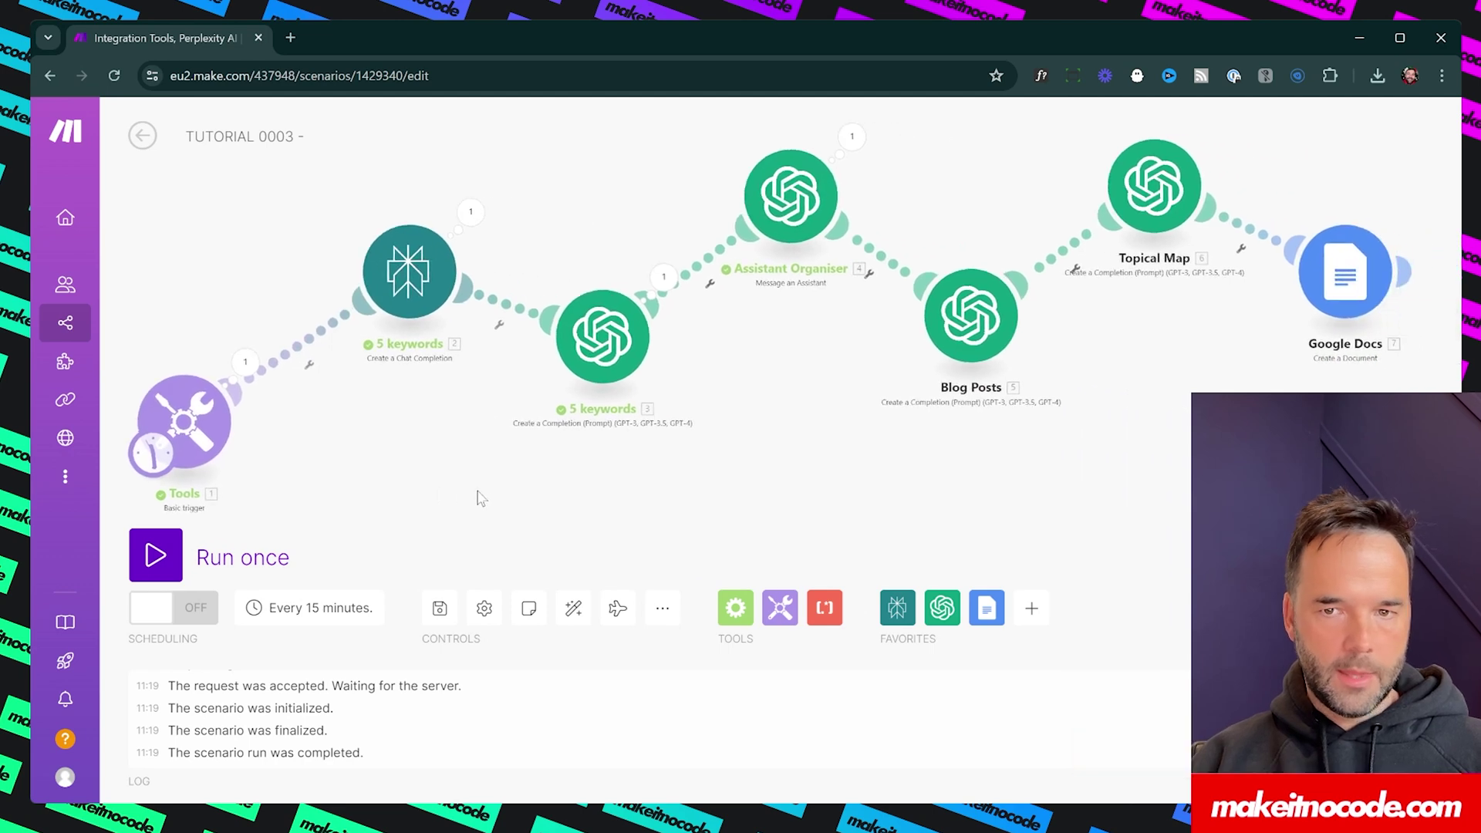
click(257, 565)
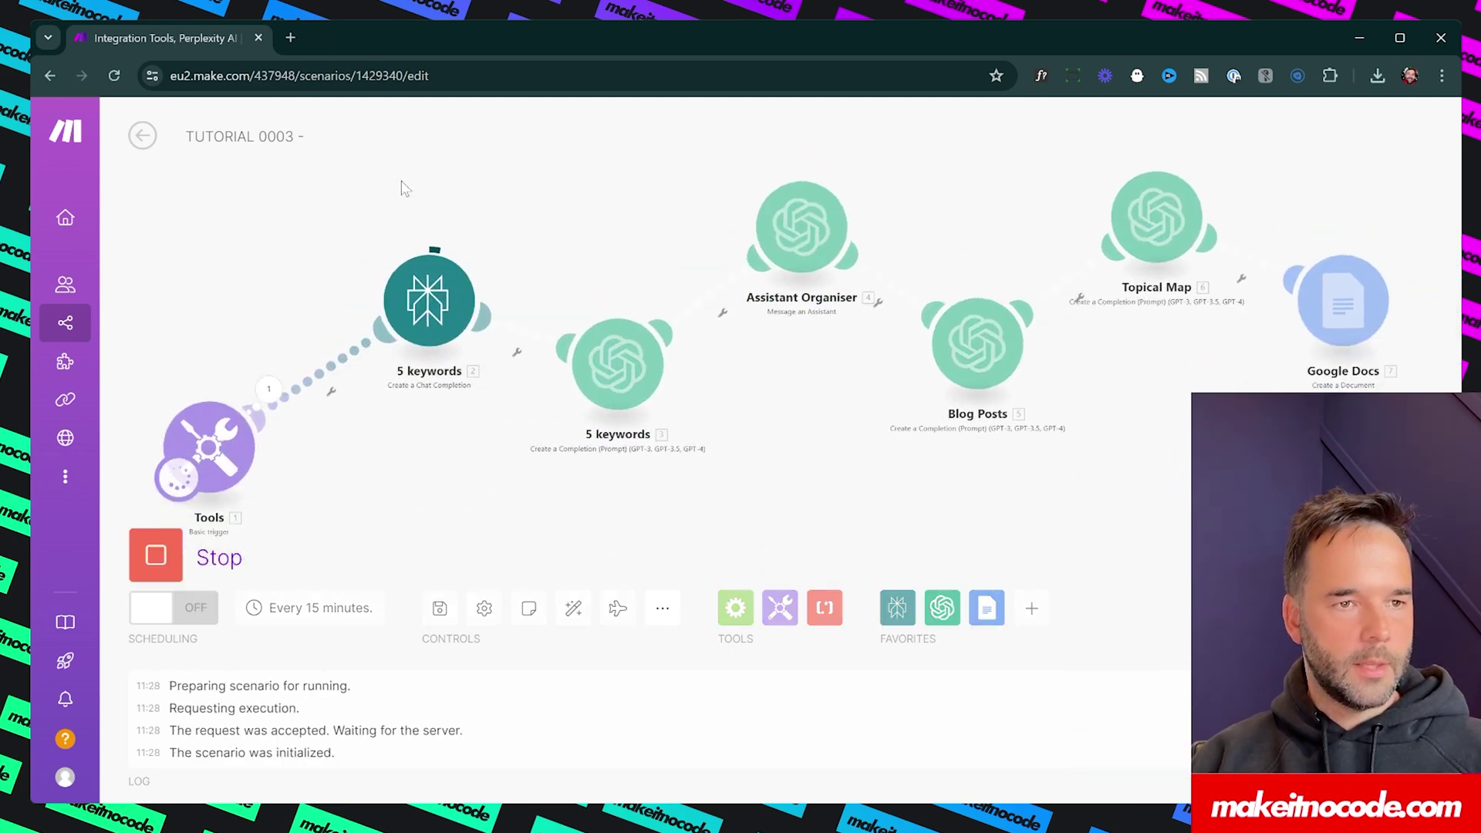
click(290, 37)
text(driv)
key(Return)
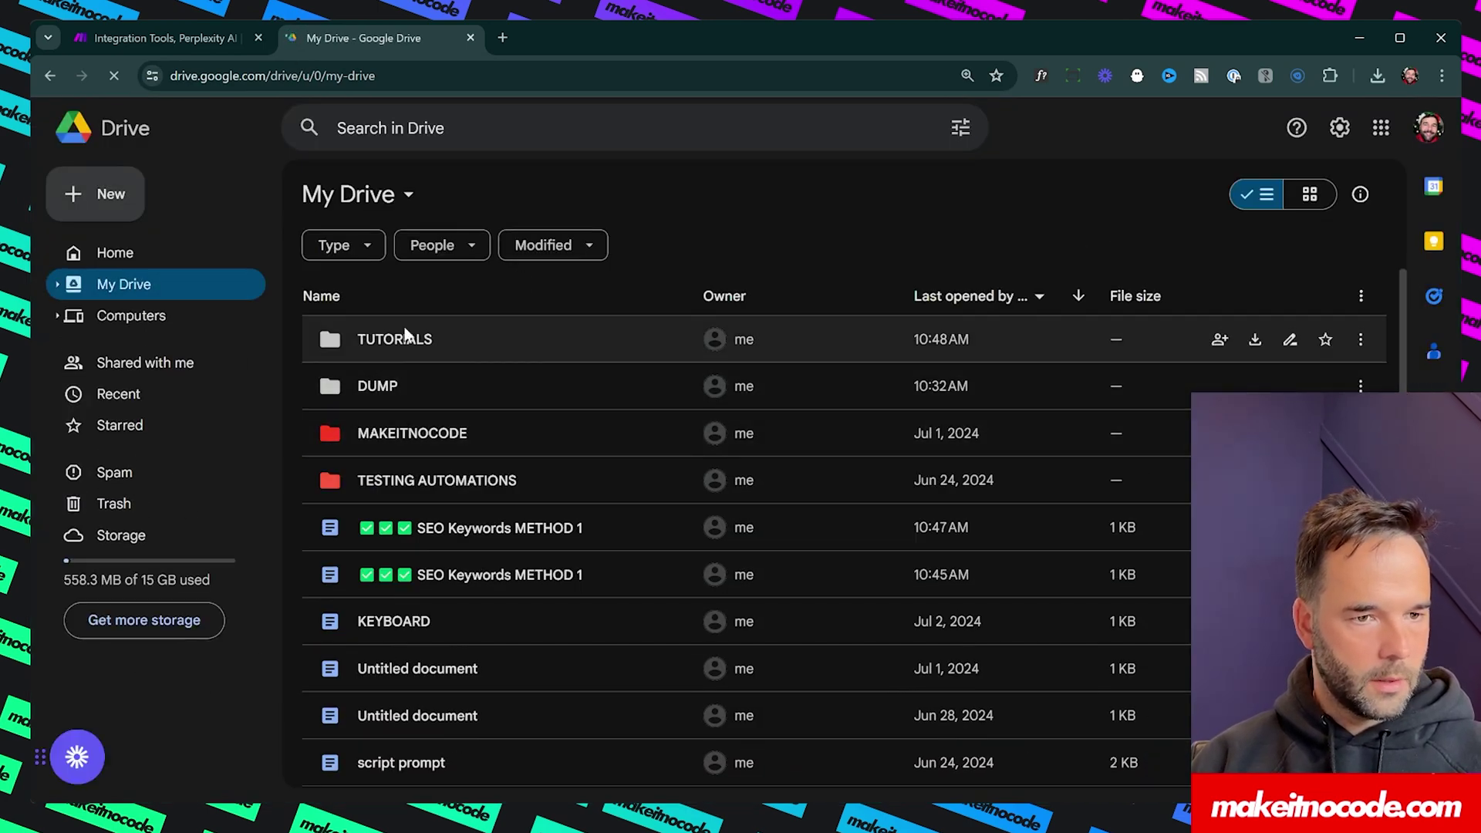
click(395, 341)
double_click(395, 339)
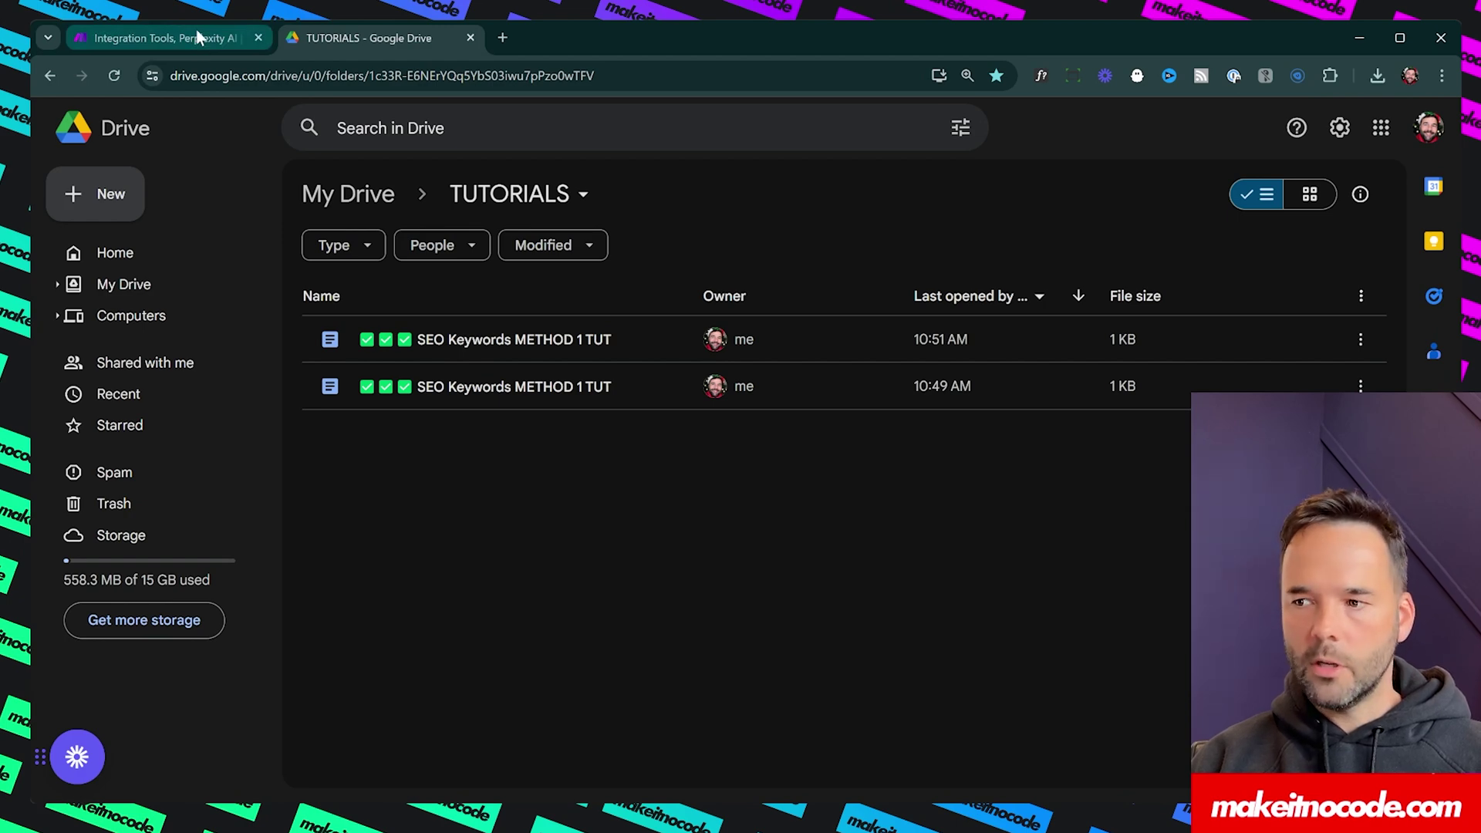
Step: Check the progress of the scenario run and open the generated DEMO 0003 document from the TUTORIALS folder
drag(551, 451, 391, 345)
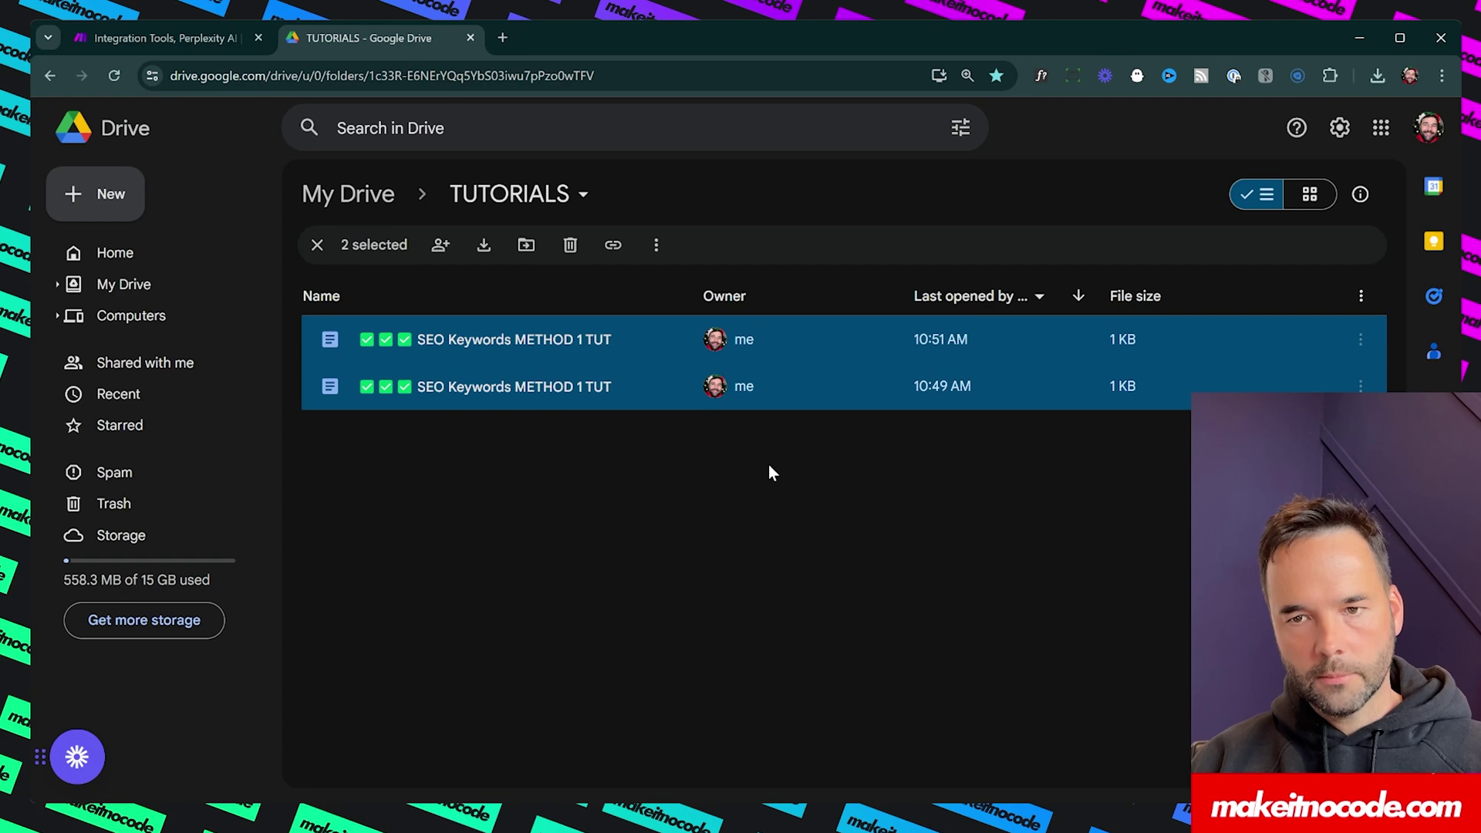
click(205, 32)
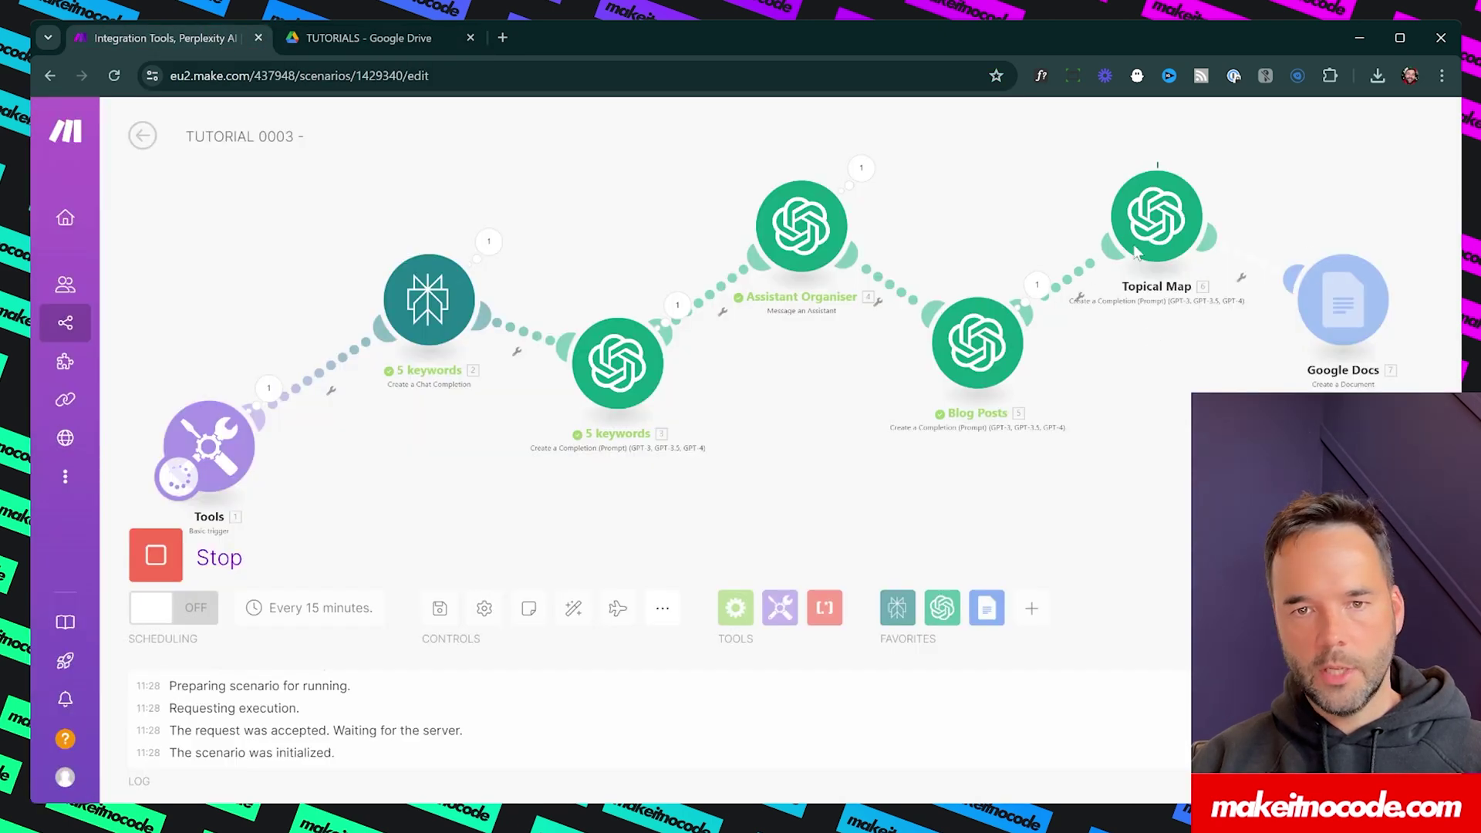
click(455, 34)
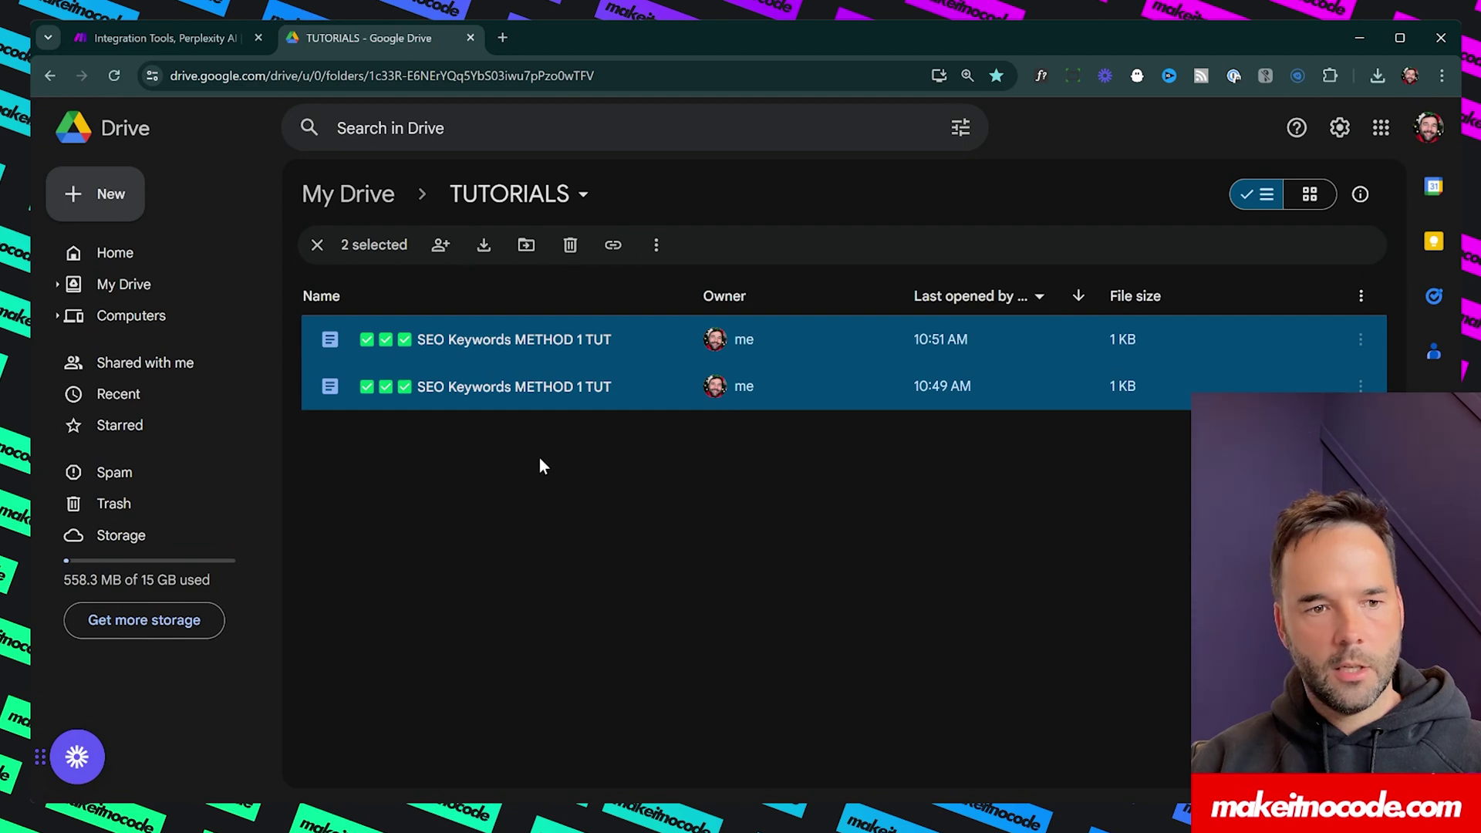
click(591, 438)
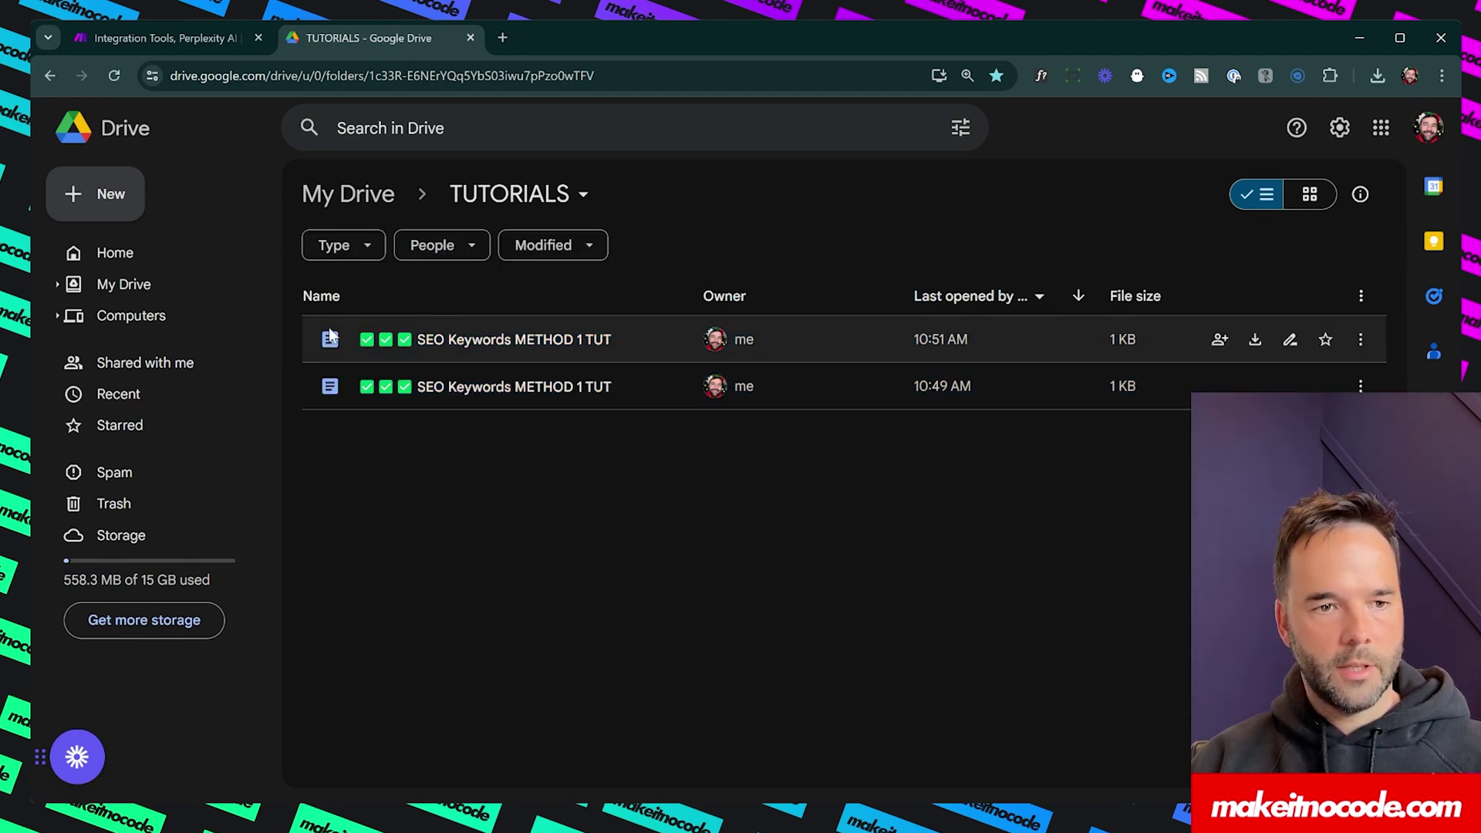
mouse_move(560, 323)
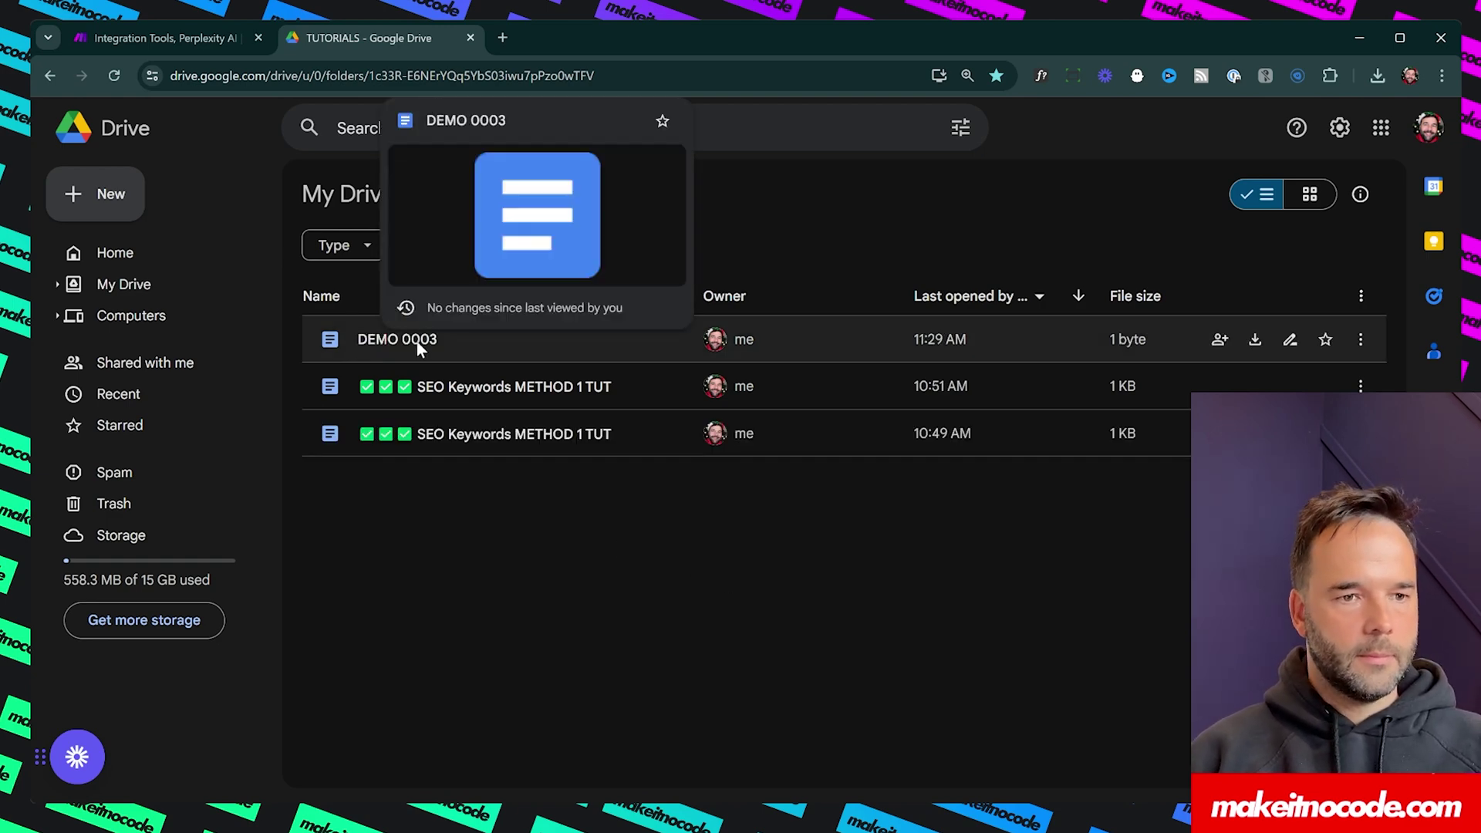
double_click(418, 341)
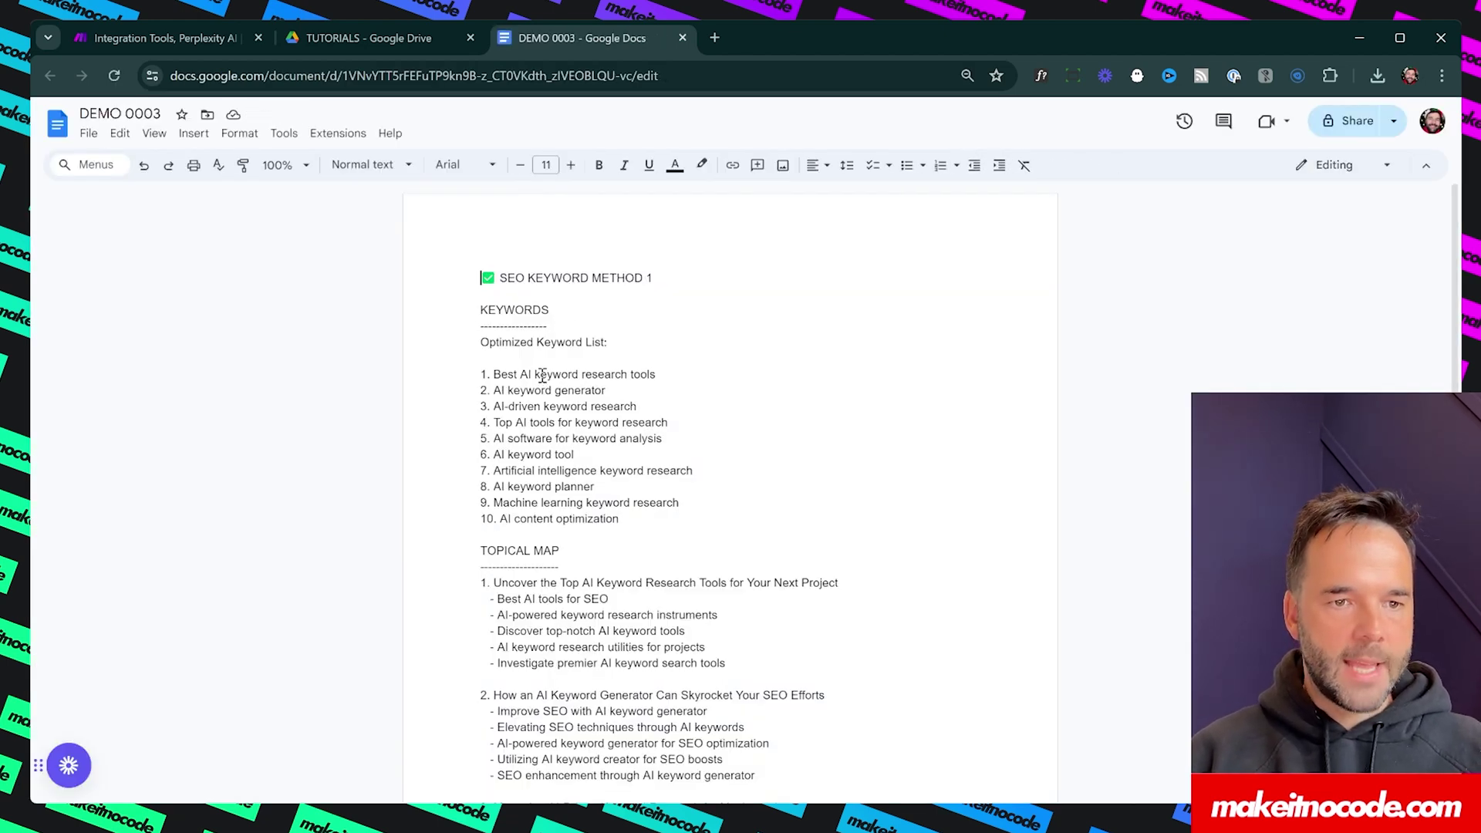
Step: Review the keyword list, topical map and blog post ideas in the DEMO 0003 document
drag(657, 375, 465, 368)
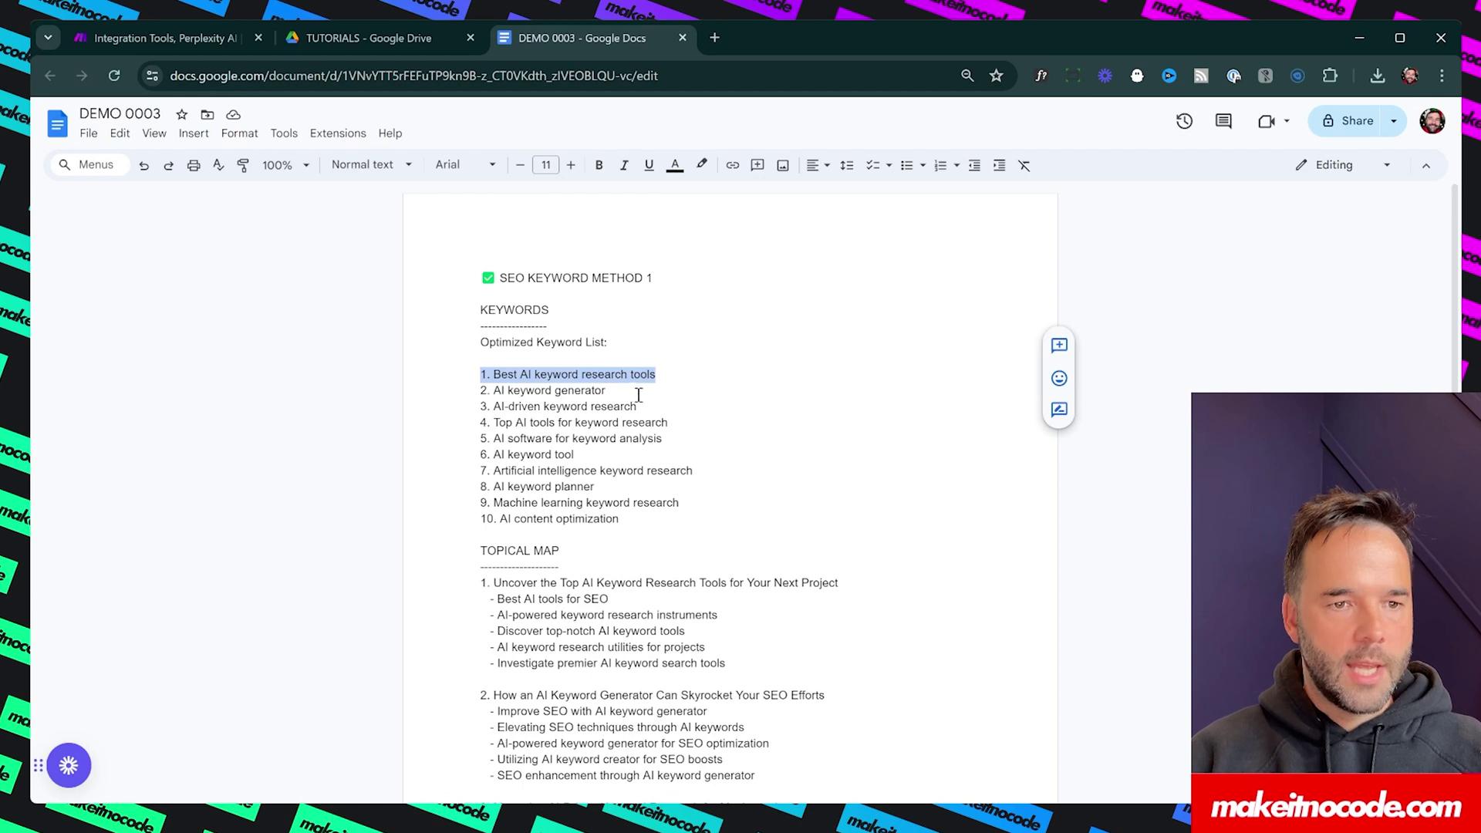
drag(638, 395, 510, 406)
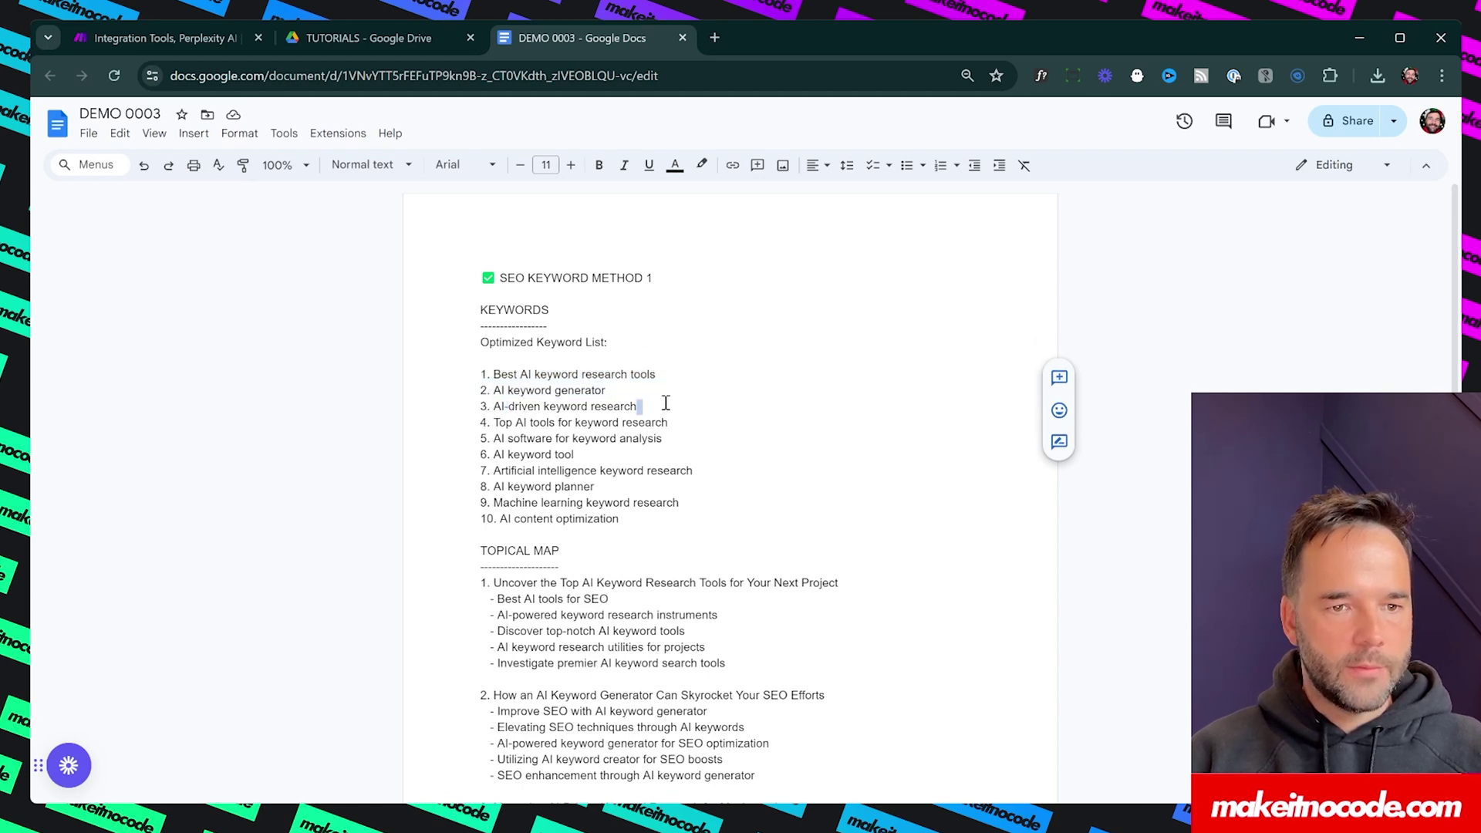
drag(661, 403, 469, 402)
scroll(544, 443, down, 3)
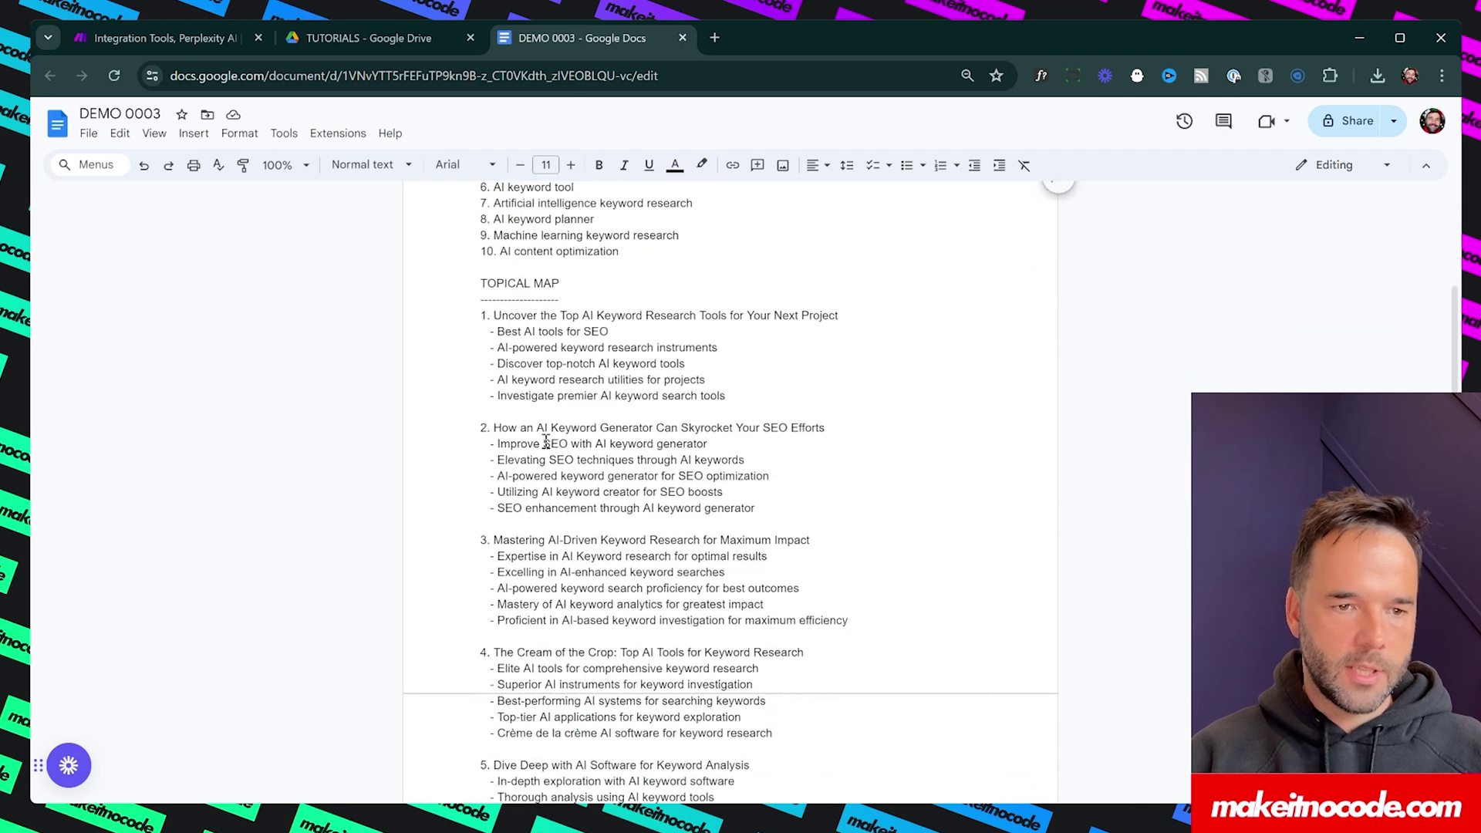
drag(474, 281, 815, 717)
scroll(819, 703, down, 5)
scroll(819, 704, down, 2)
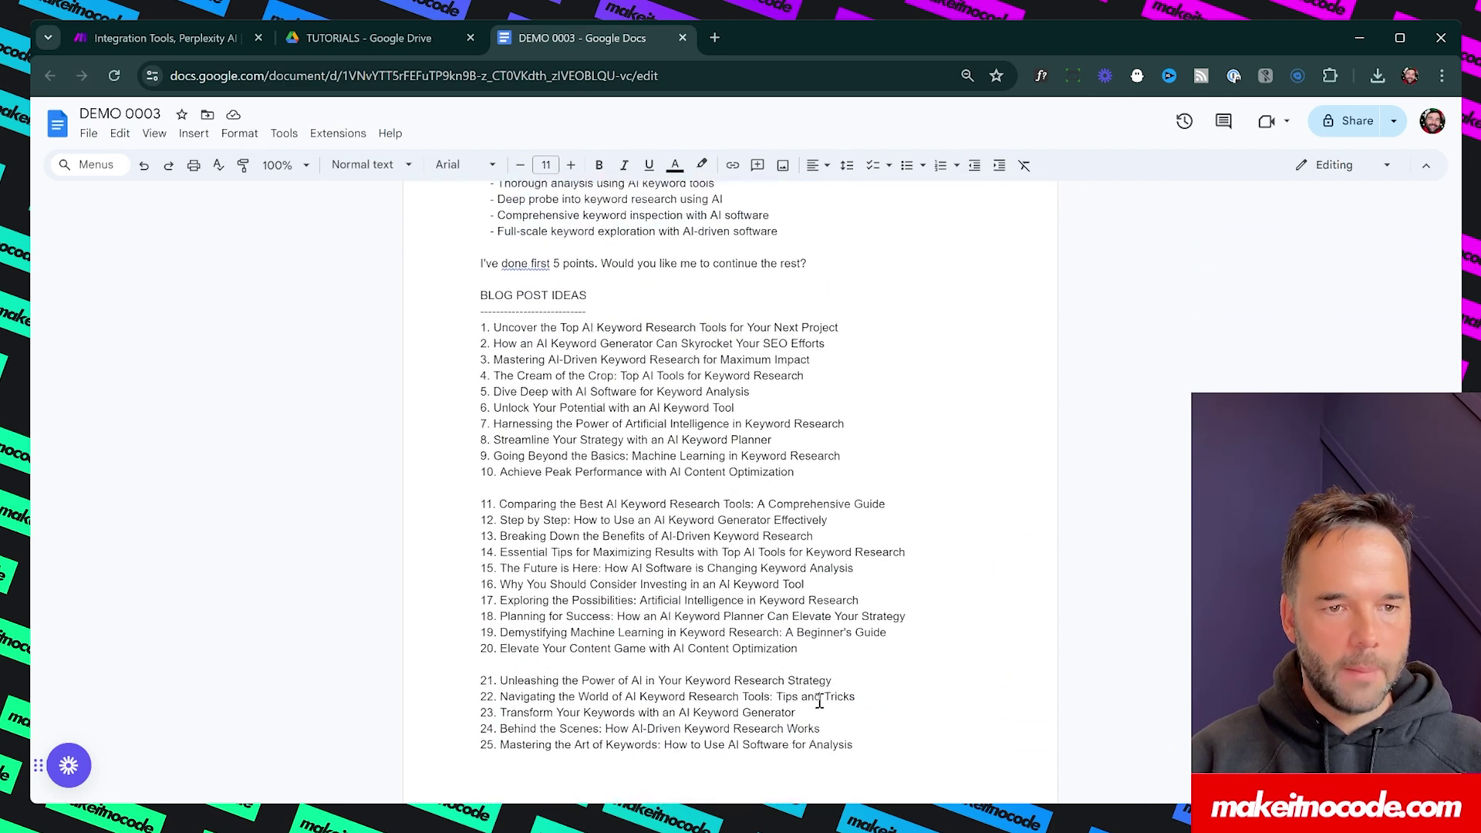
drag(481, 285, 928, 757)
scroll(813, 645, up, 2)
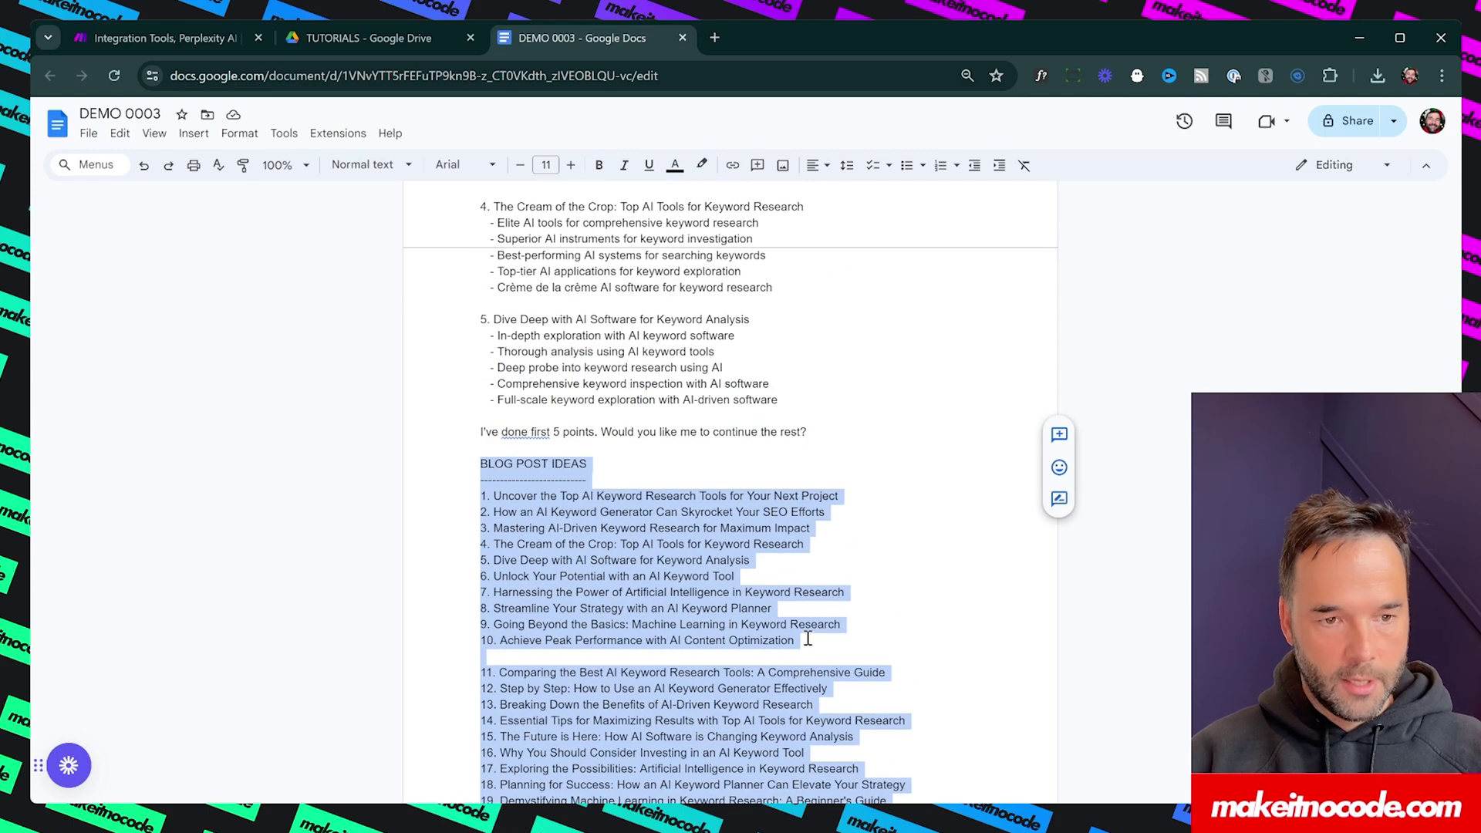
scroll(808, 638, up, 8)
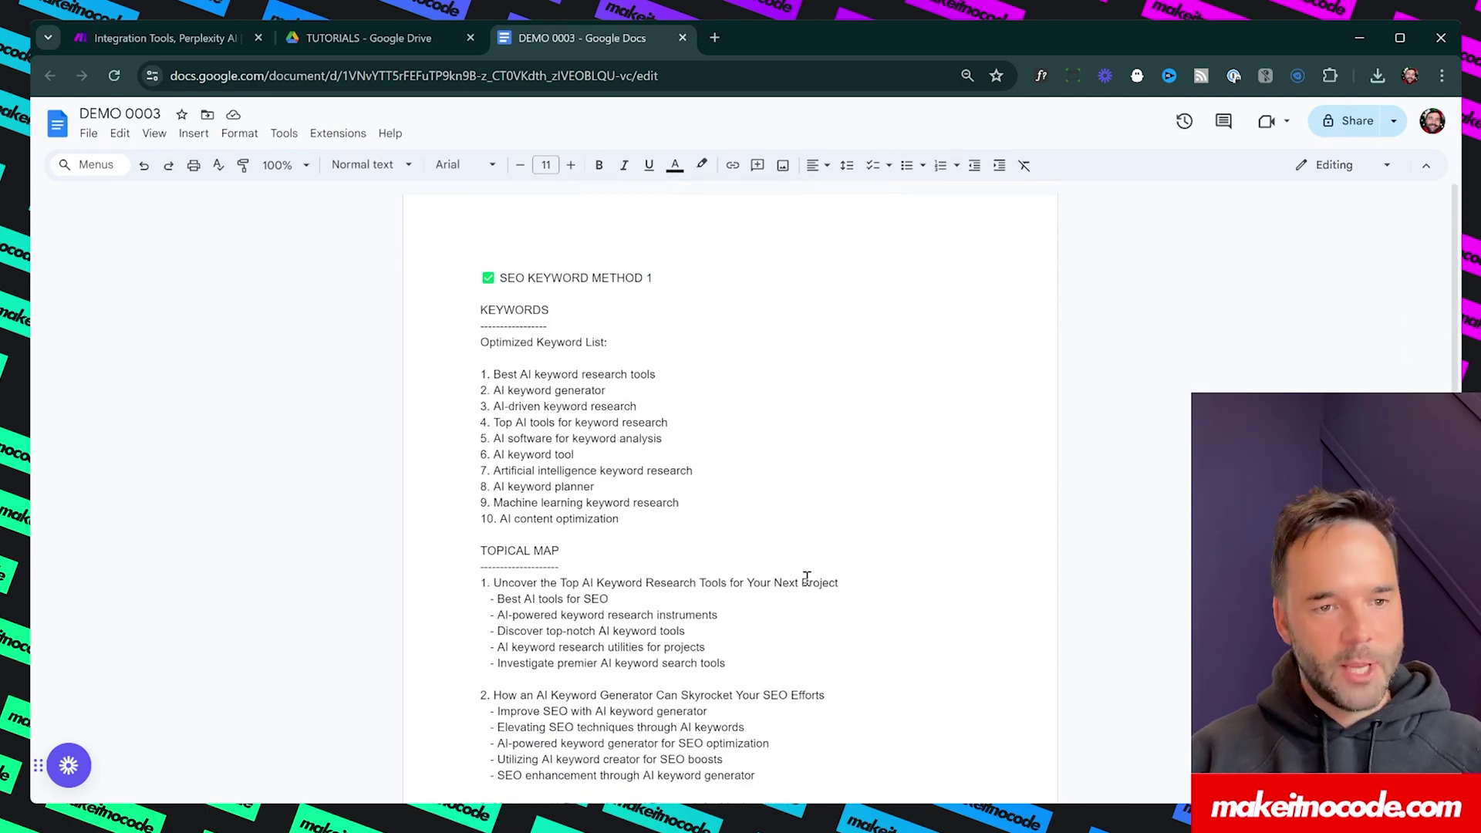
scroll(806, 576, down, 6)
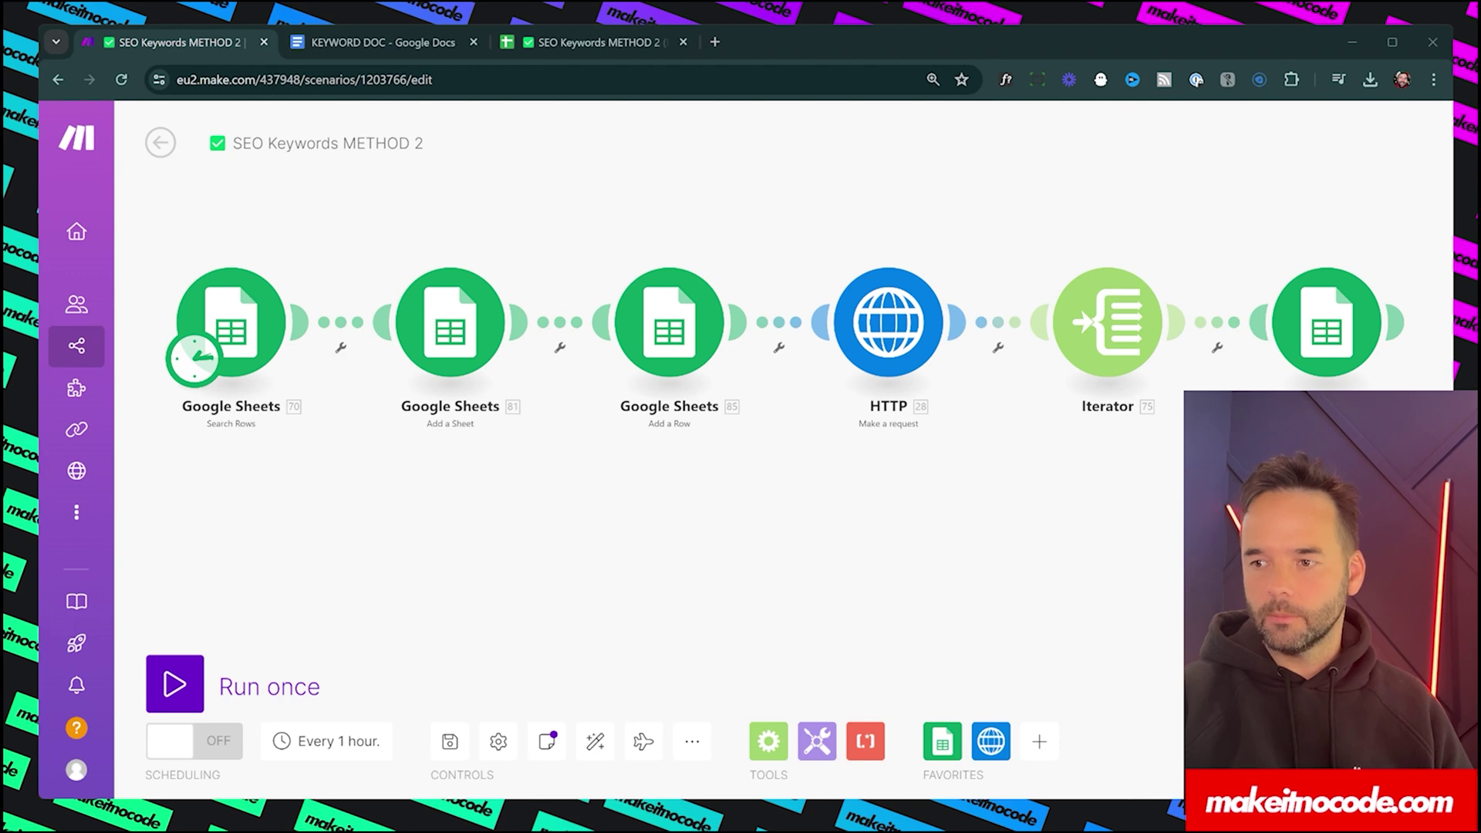
Step: Examine the seed keyword column on the SEED KEYWORDS sheet of the SEO Keywords METHOD 2 spreadsheet
key(ctrl+shift+Tab)
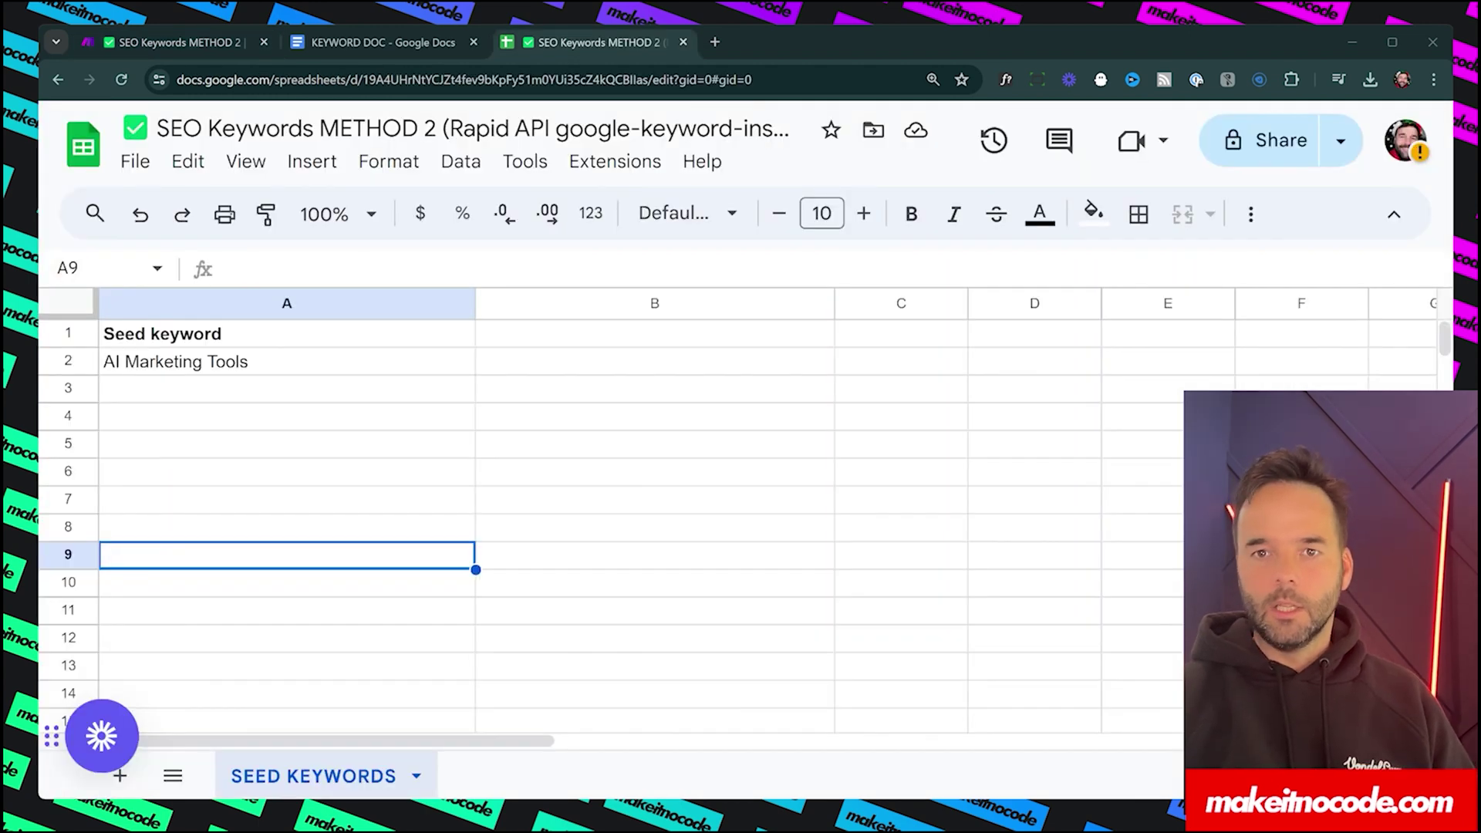
click(908, 505)
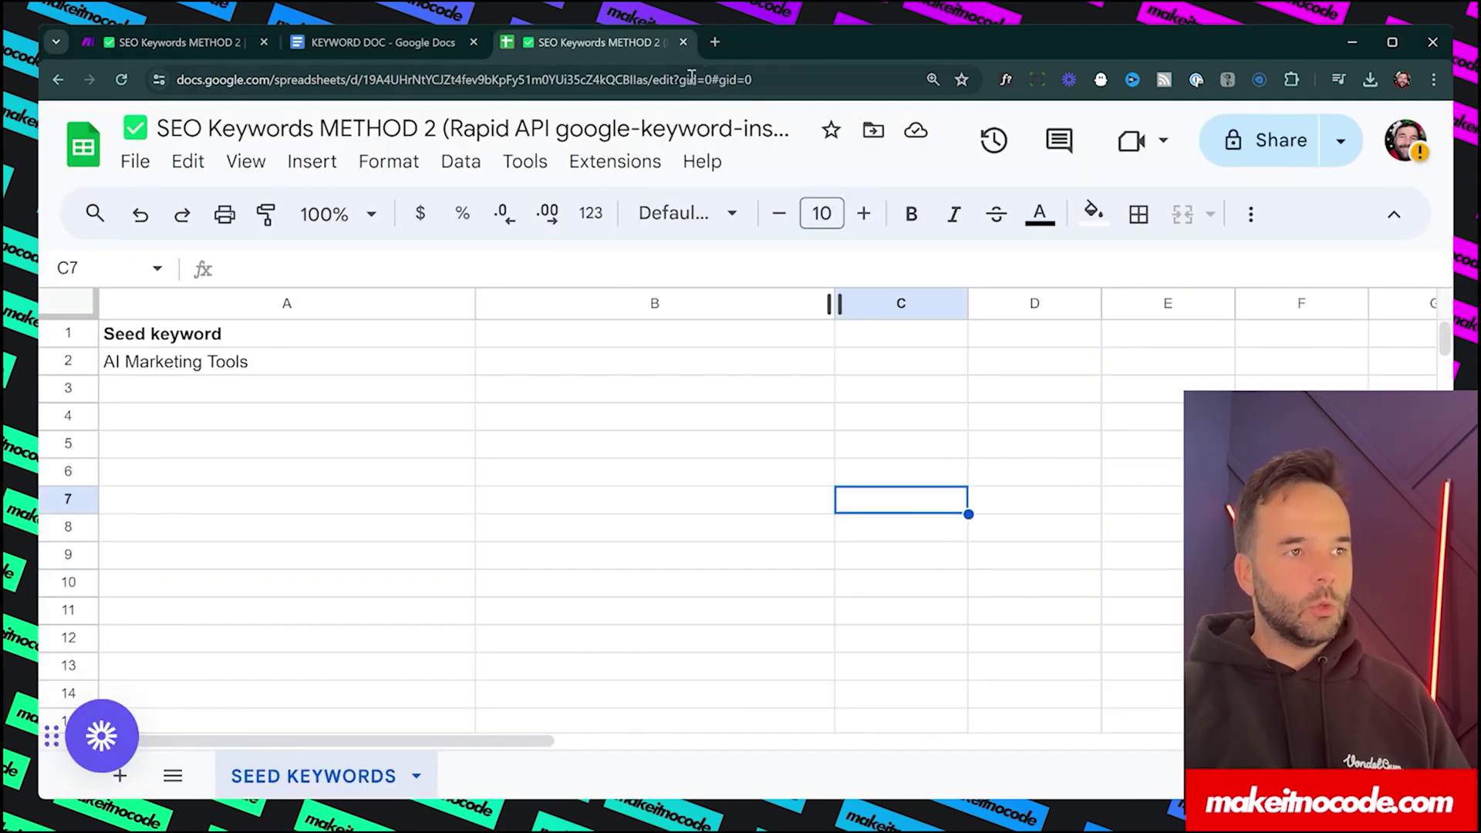
click(165, 370)
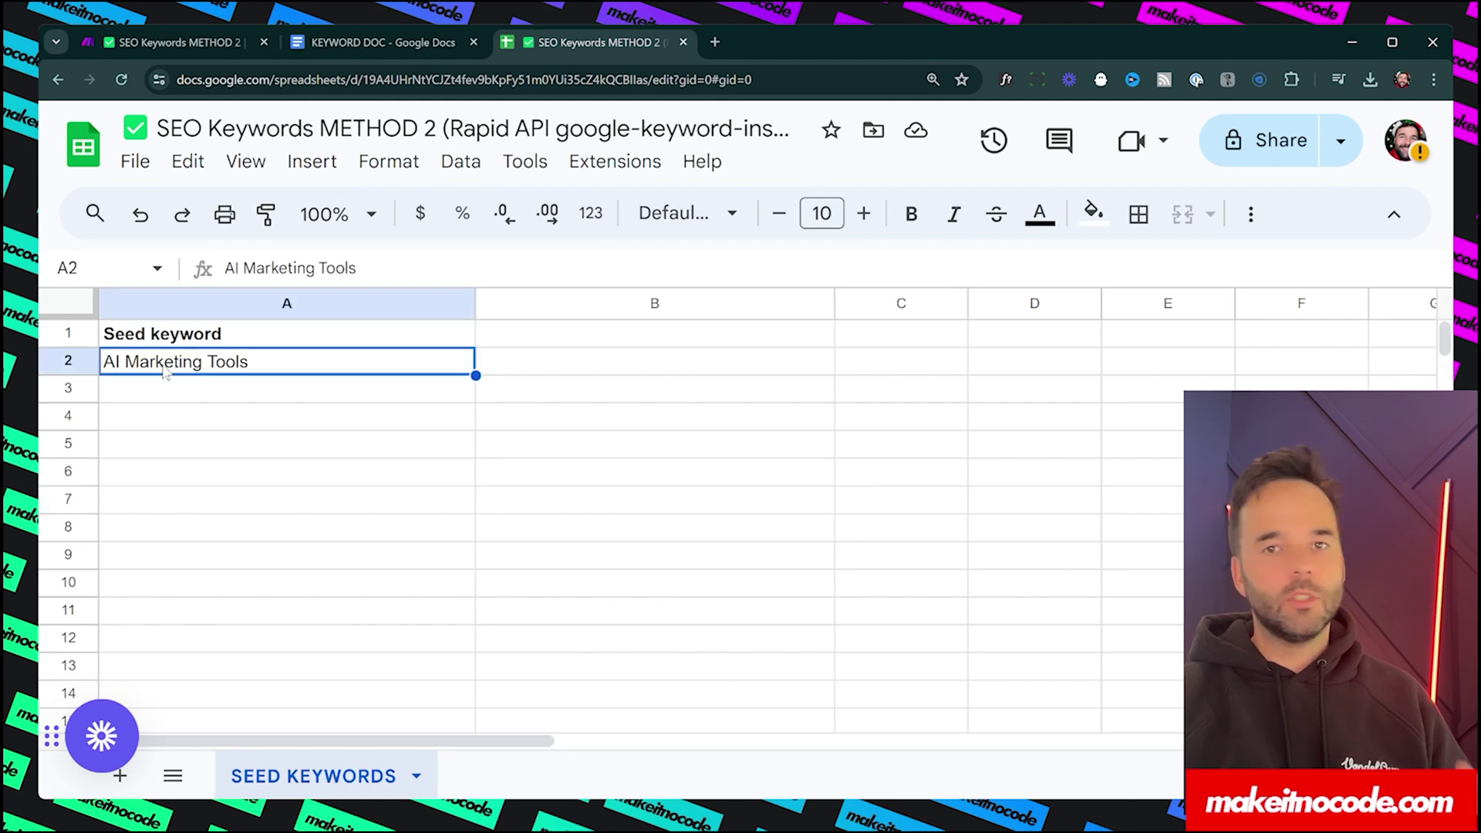
drag(244, 388, 248, 685)
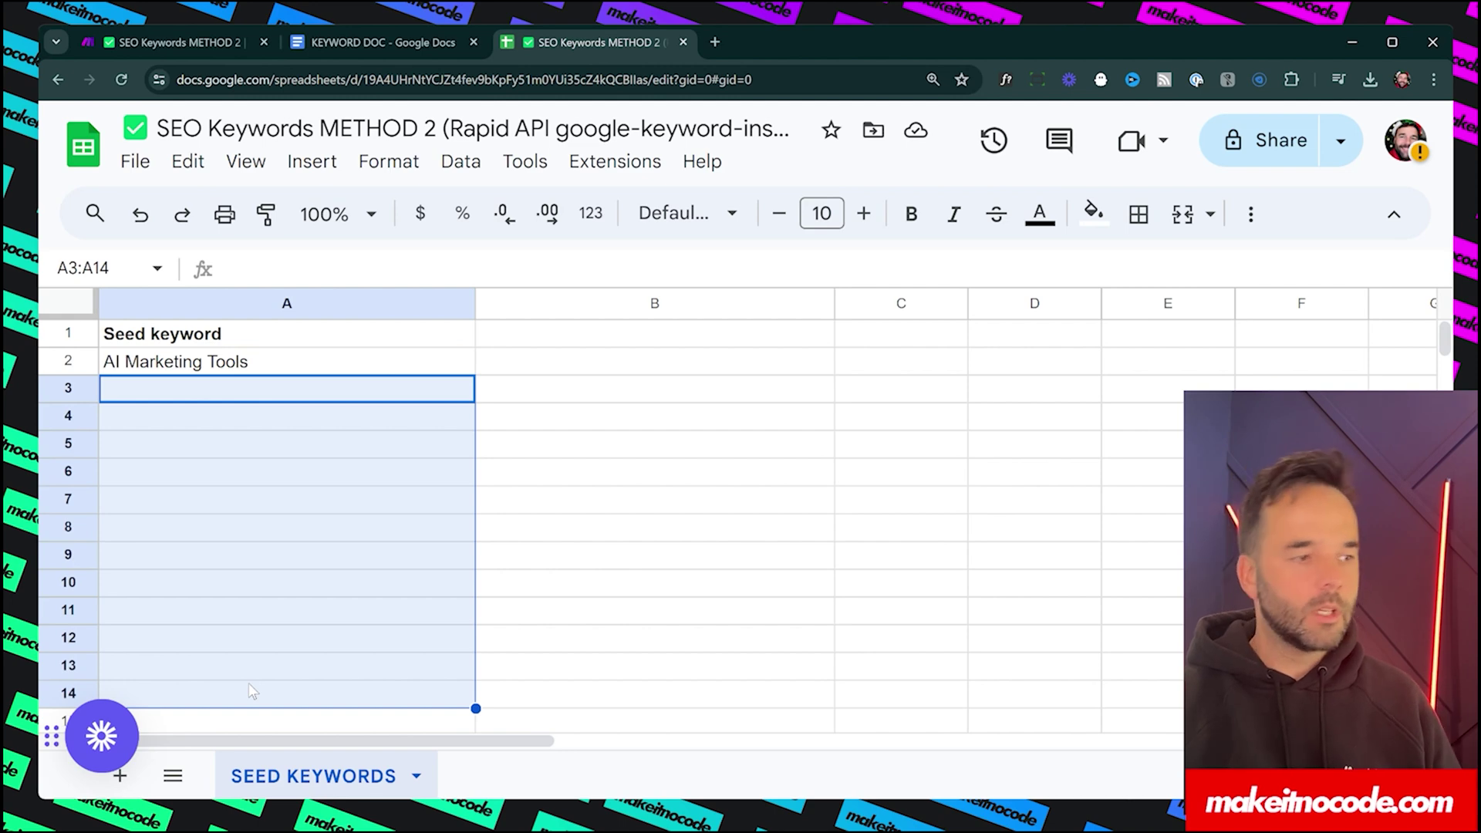
click(515, 529)
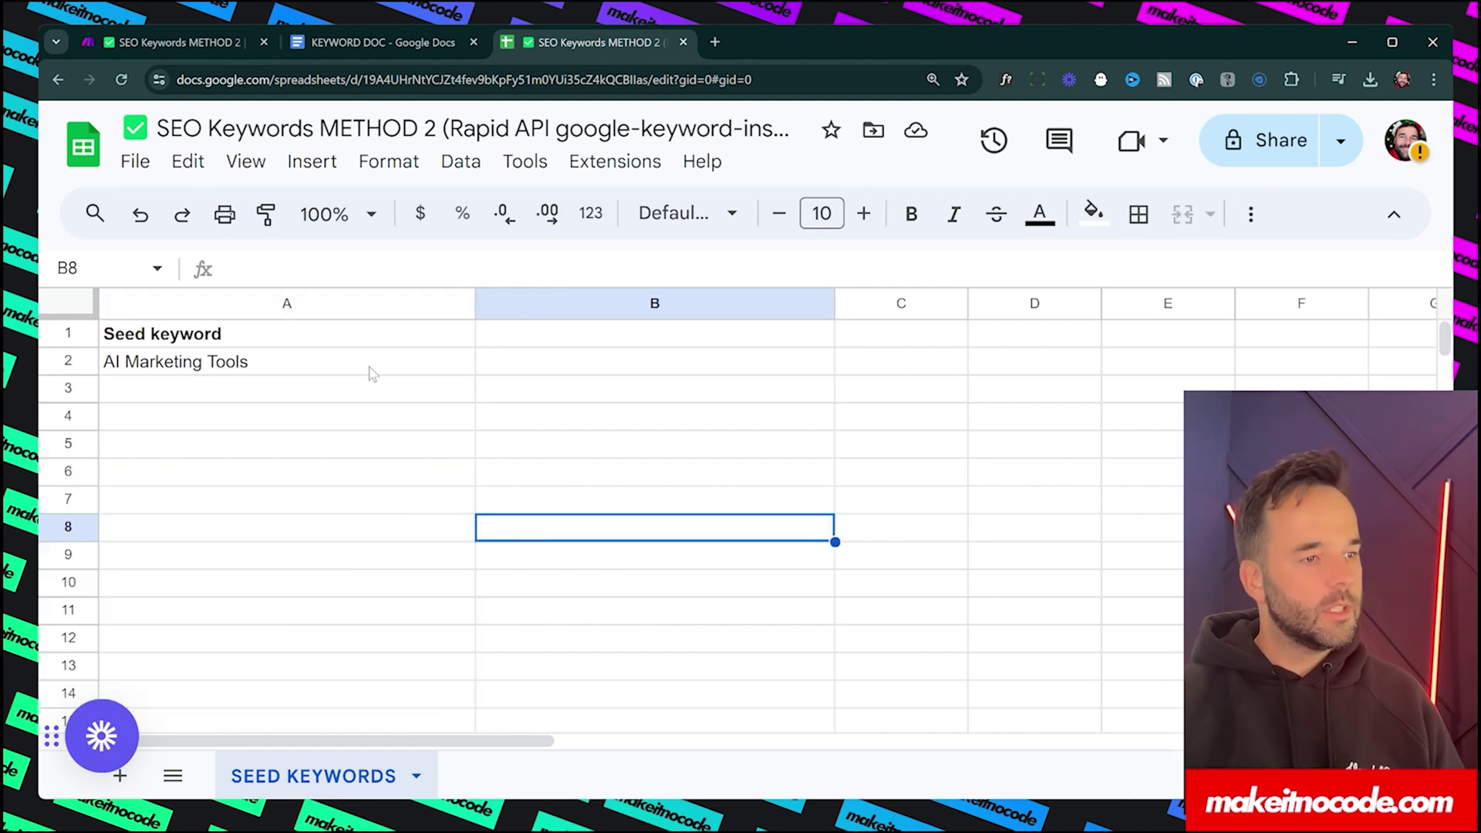
click(210, 368)
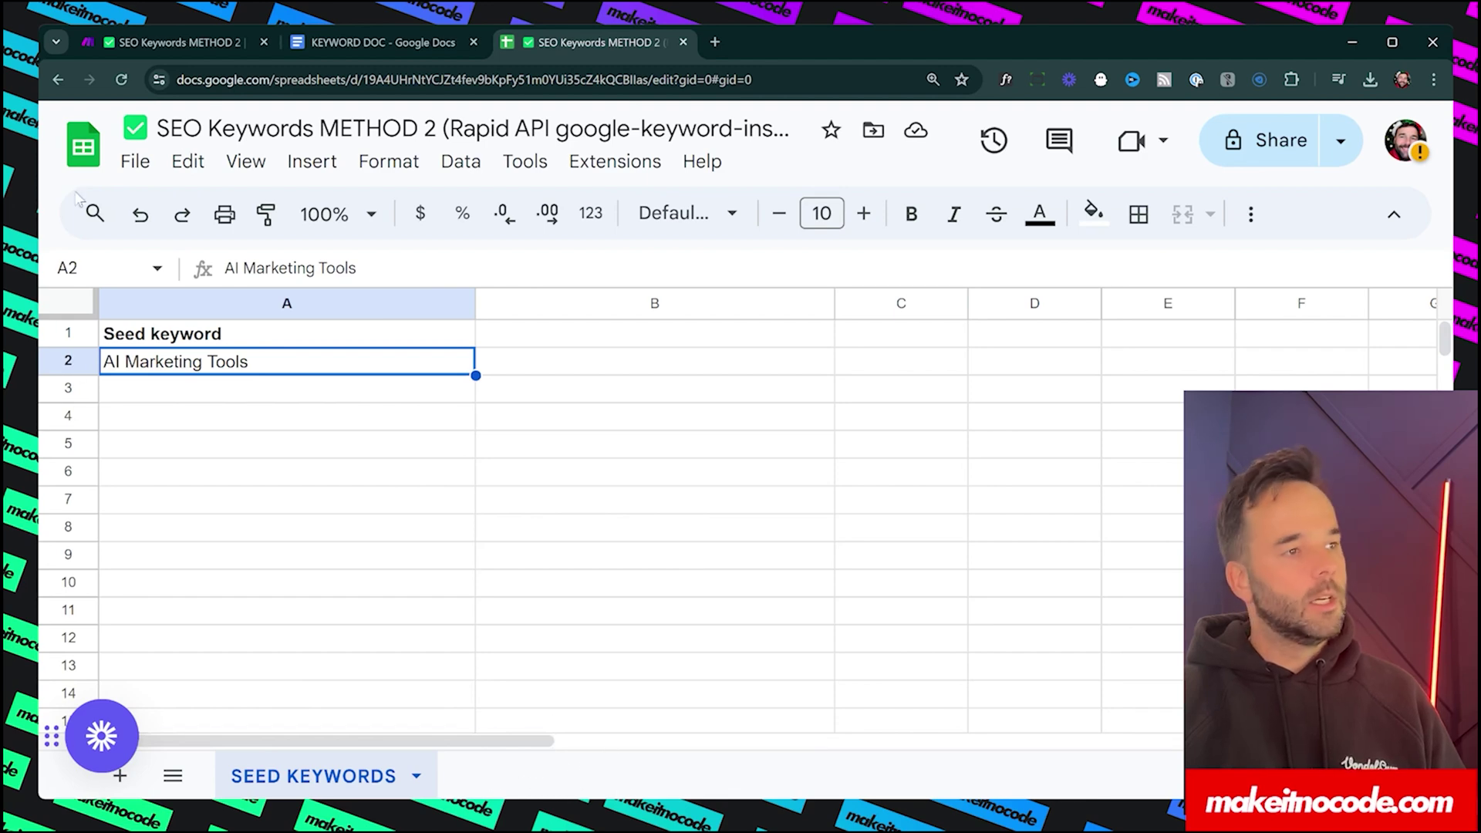
Step: Return to the SEO Keywords METHOD 2 scenario in Make and run it once
click(184, 44)
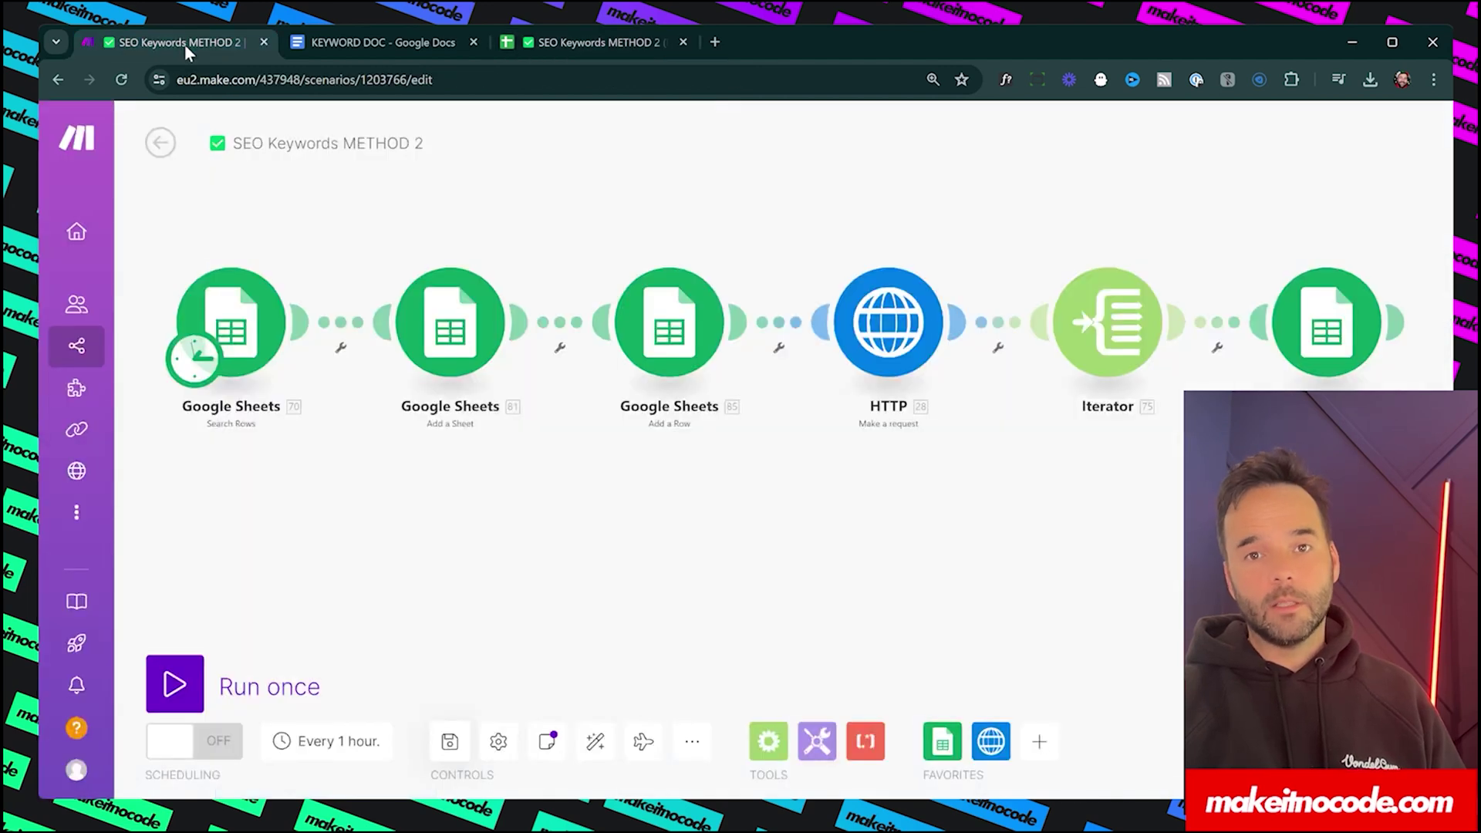
drag(506, 215, 516, 280)
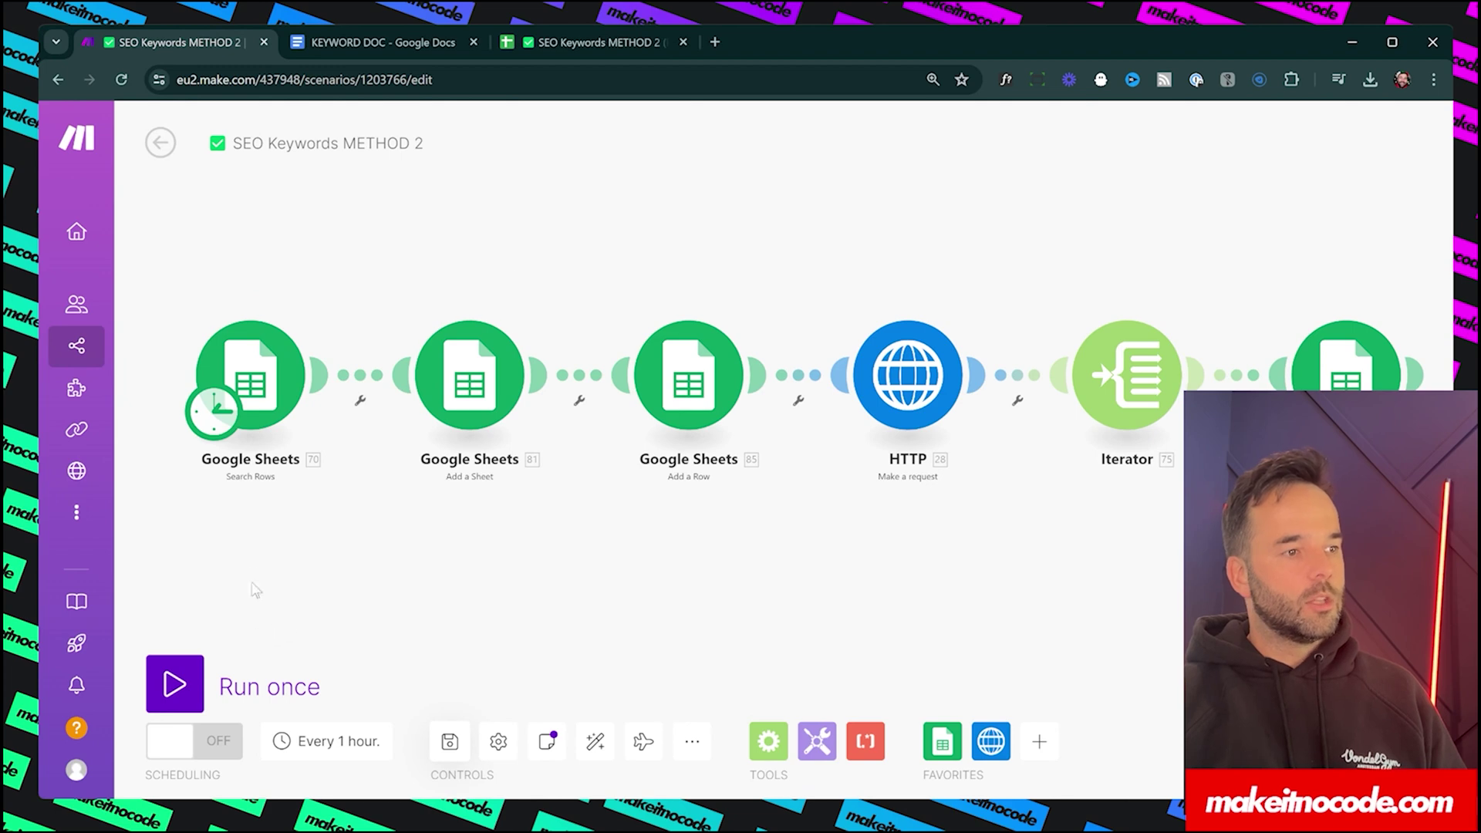
click(256, 685)
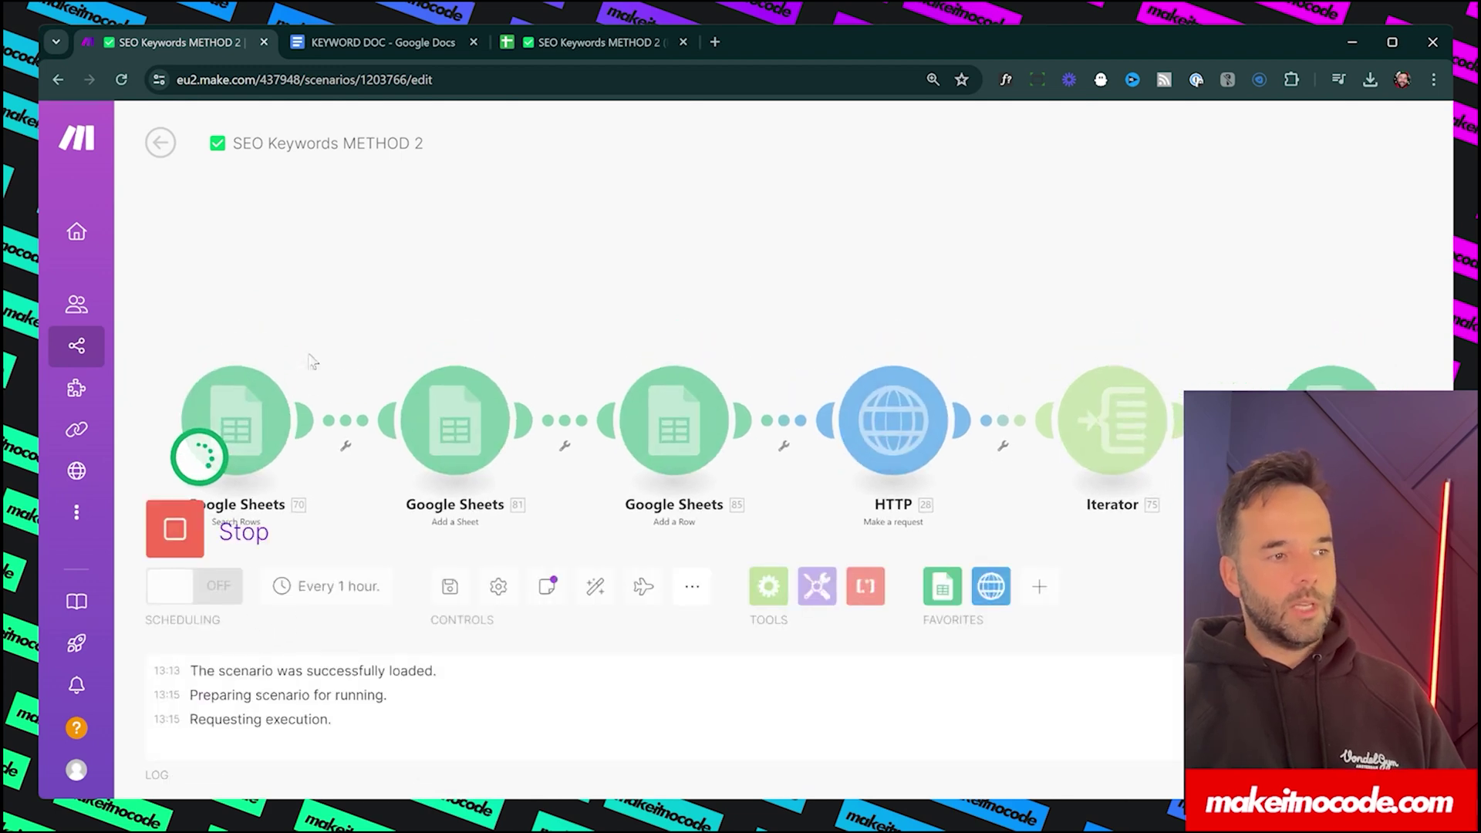
Step: Open the AI Marketing Tools sheet in the METHOD 2 spreadsheet and make its header row bold
click(584, 44)
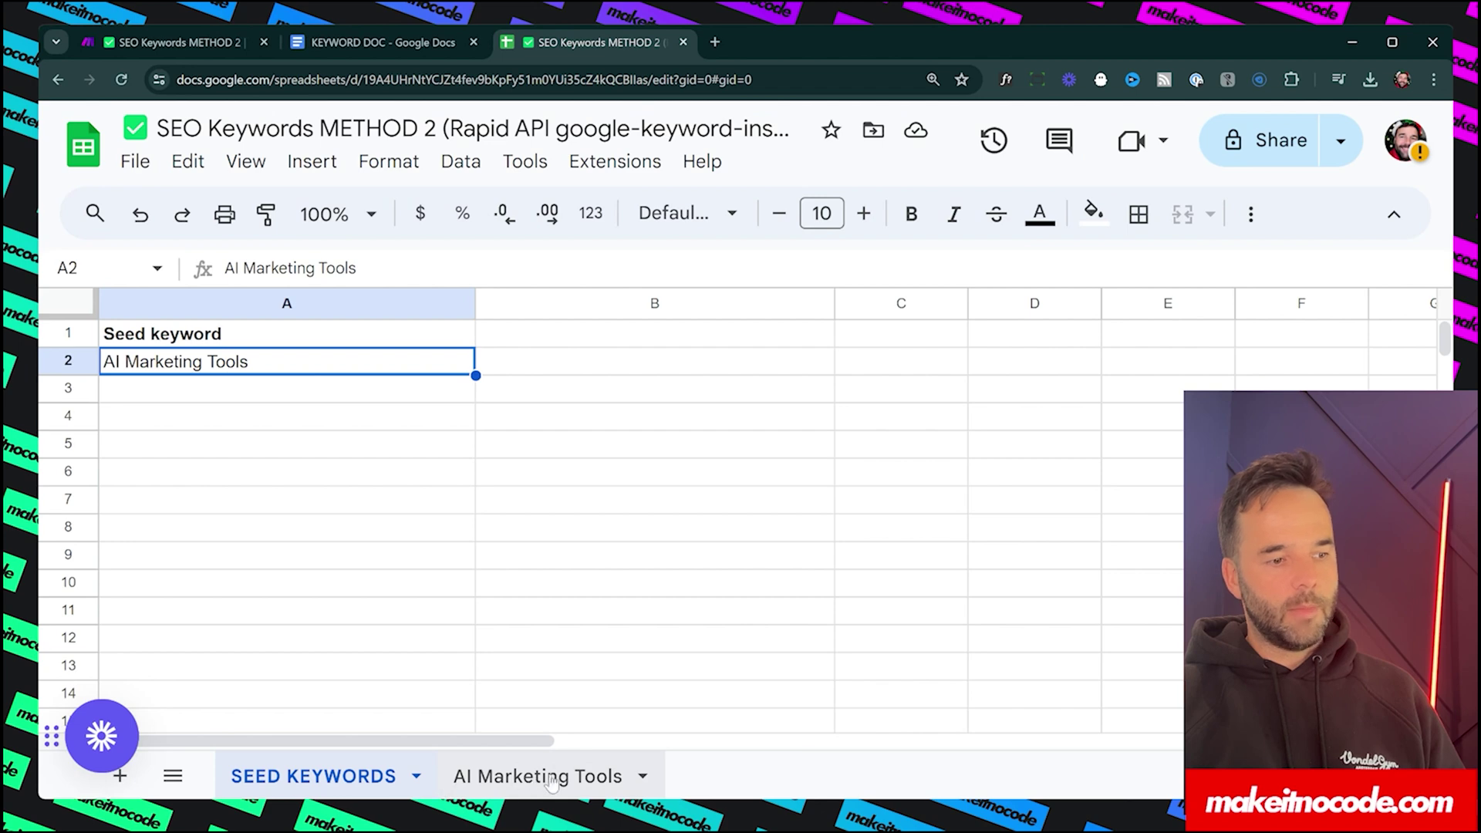
click(613, 781)
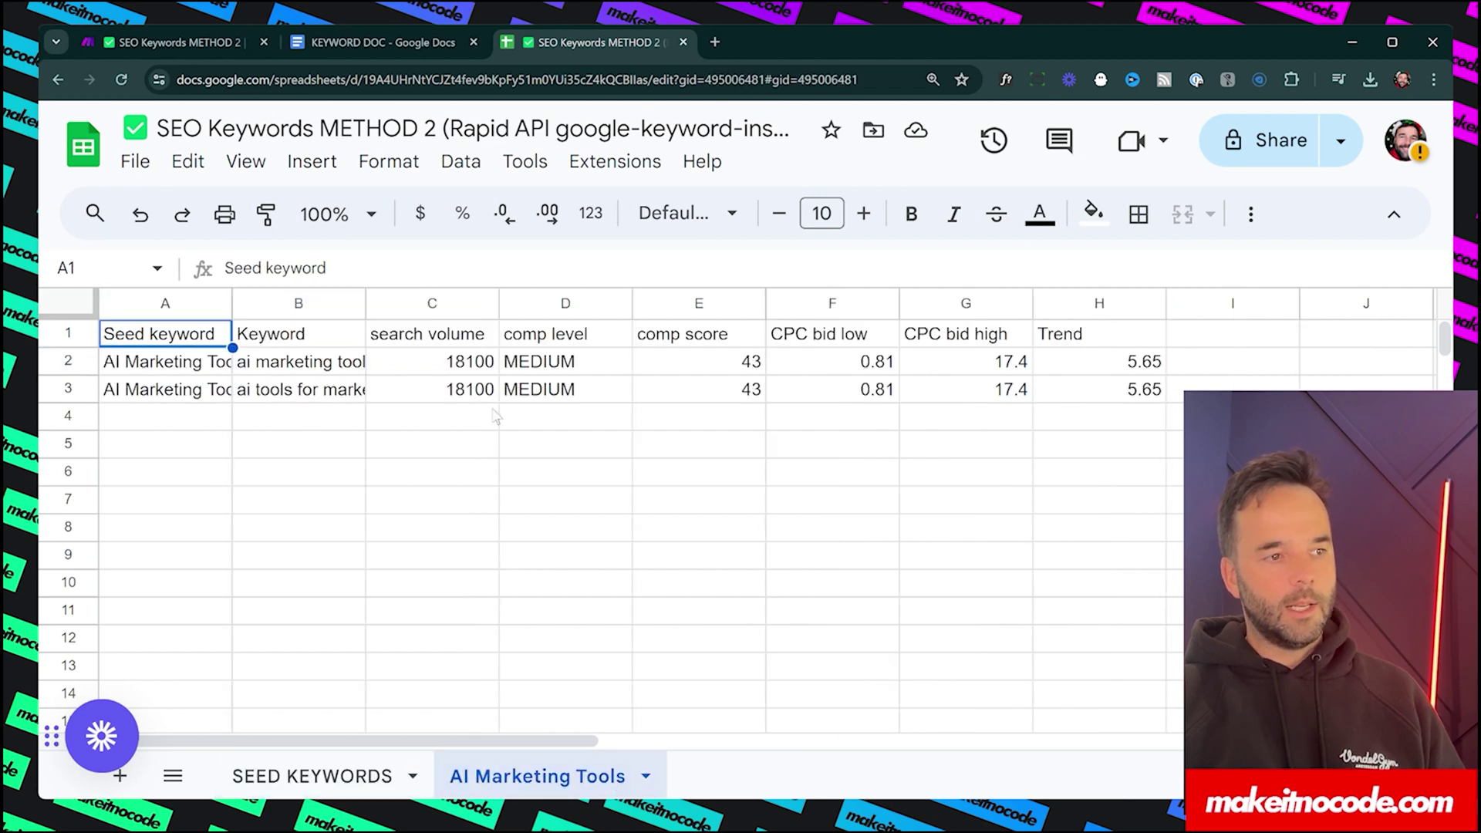
click(53, 344)
key(ctrl+b)
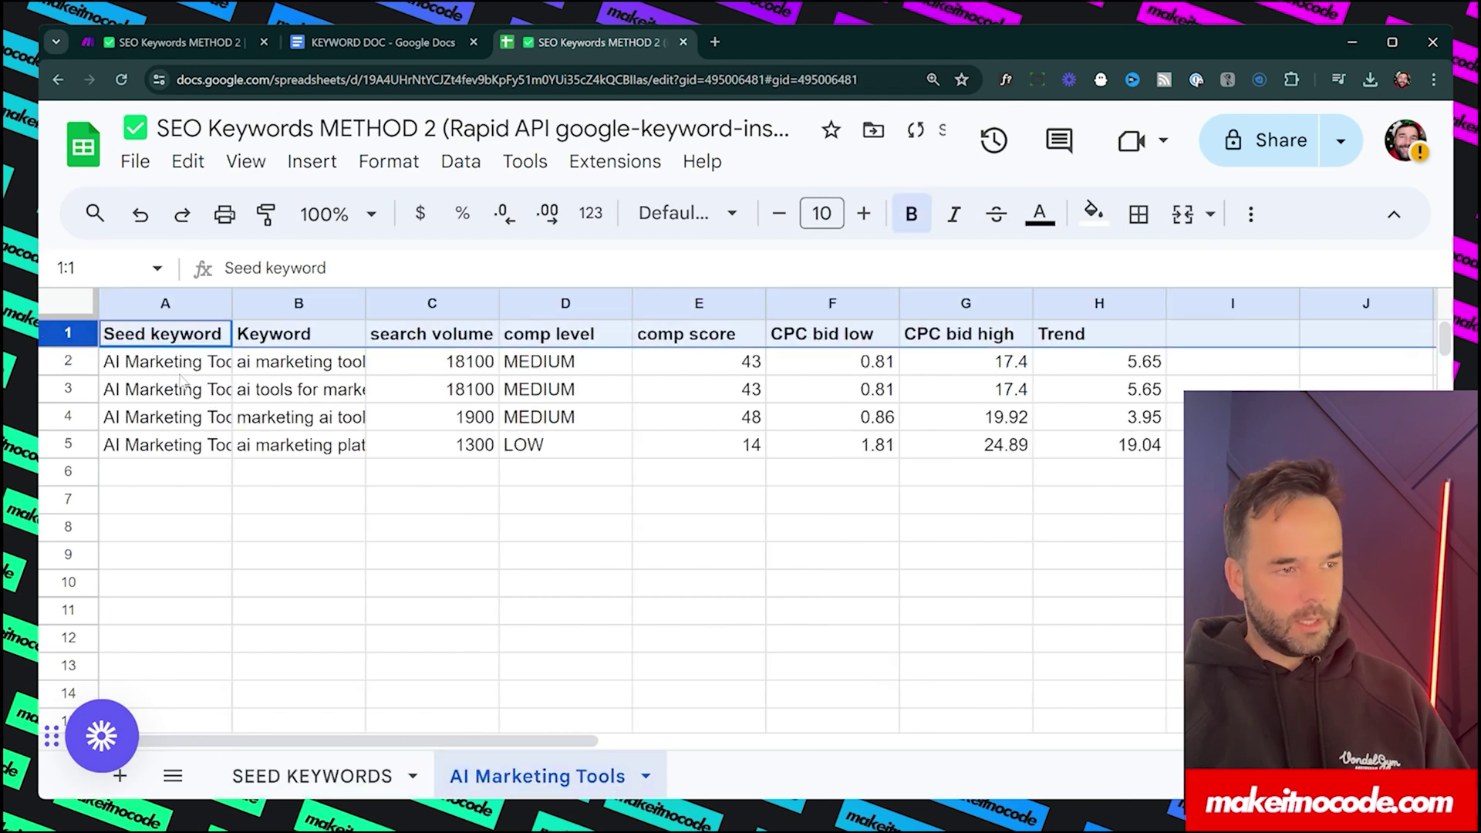
click(299, 555)
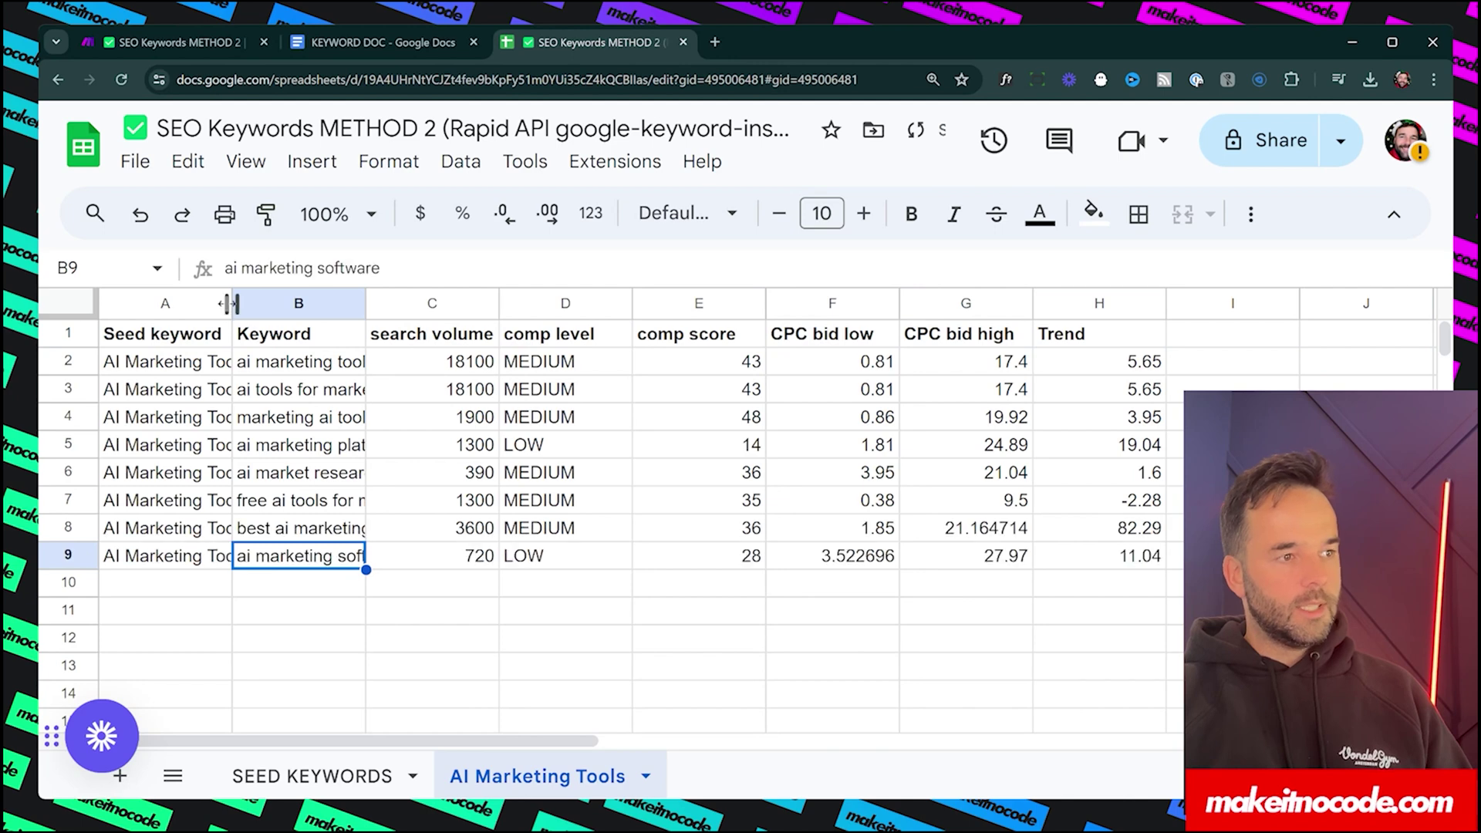
Step: Widen the Seed keyword and Keyword columns on the AI Marketing Tools sheet to fit their full text
drag(232, 303, 310, 303)
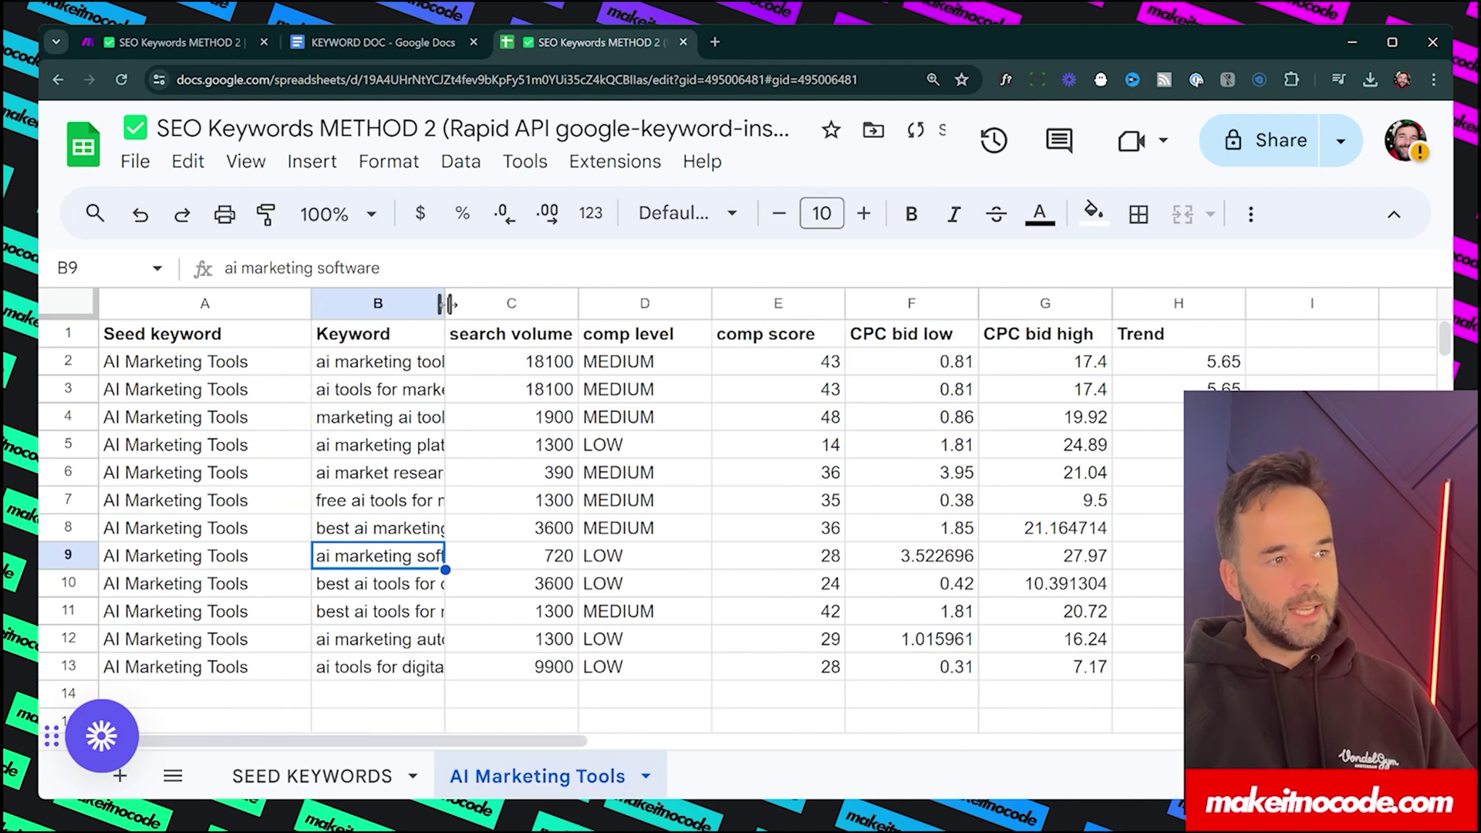
mouse_move(579, 304)
mouse_down()
mouse_move(603, 308)
mouse_move(582, 303)
mouse_up()
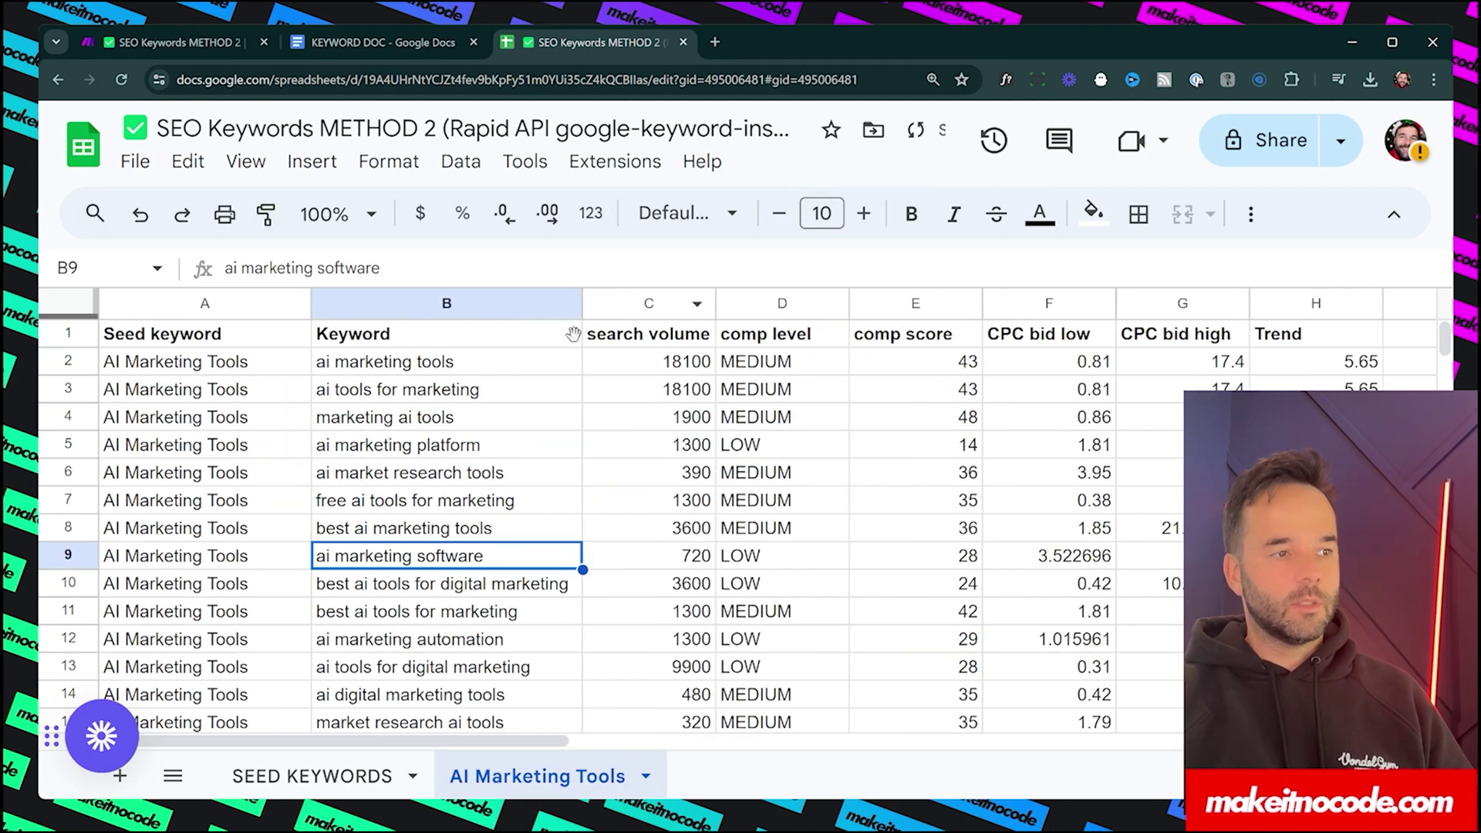
Step: Examine the search volume, competition level and competition score of the first keyword row
click(428, 371)
click(683, 367)
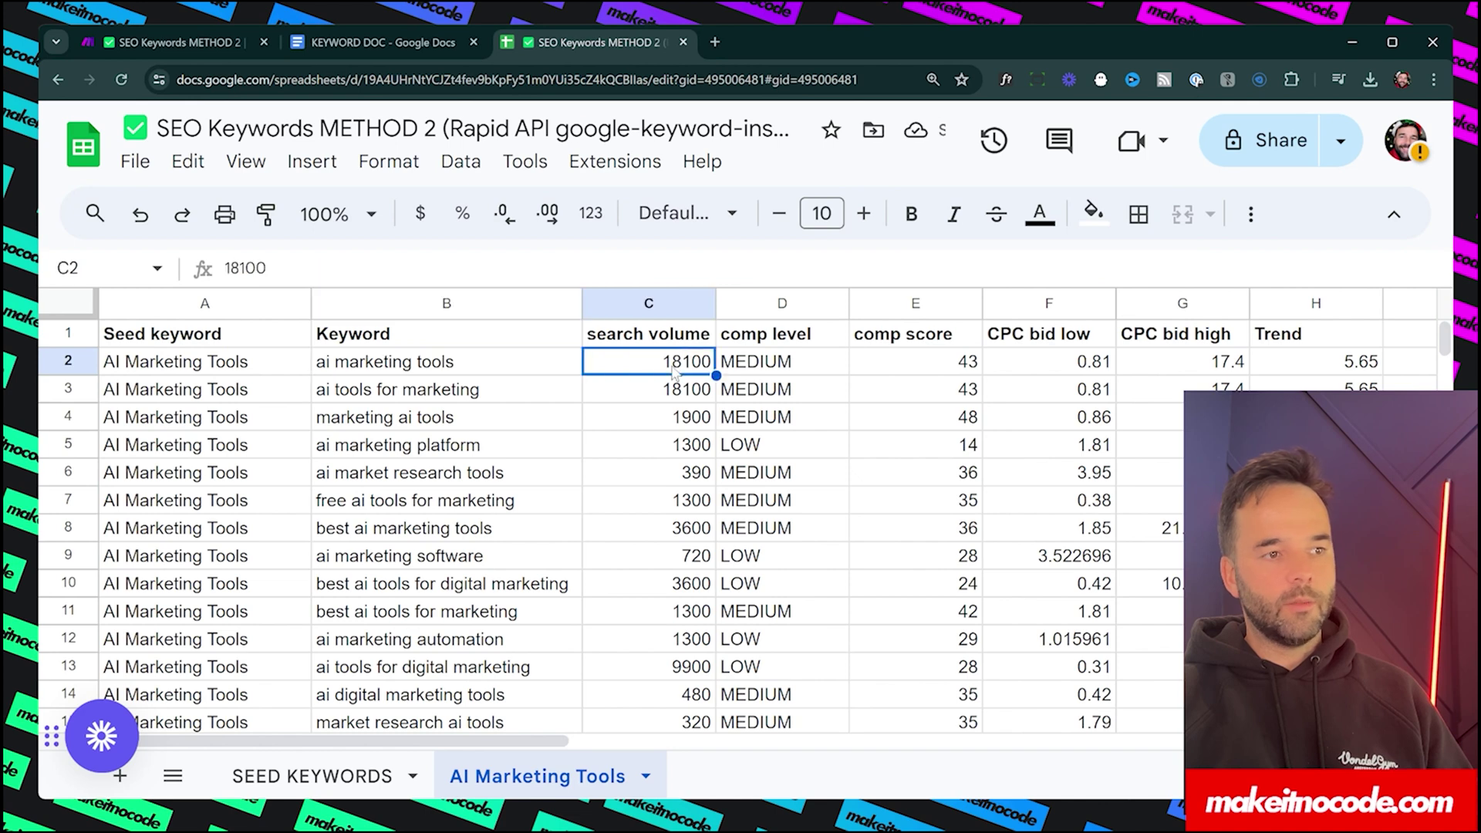
click(796, 370)
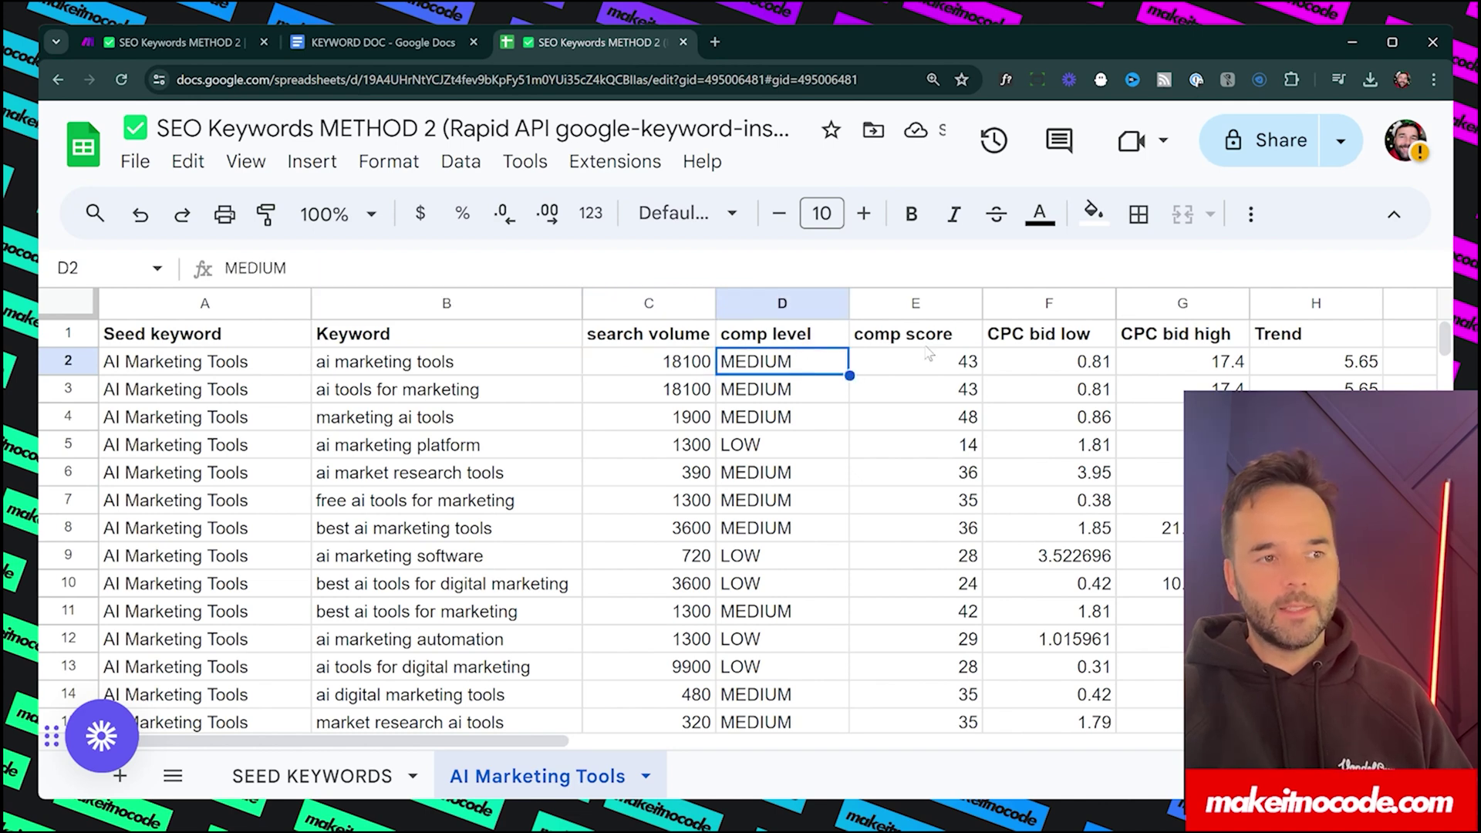
click(930, 371)
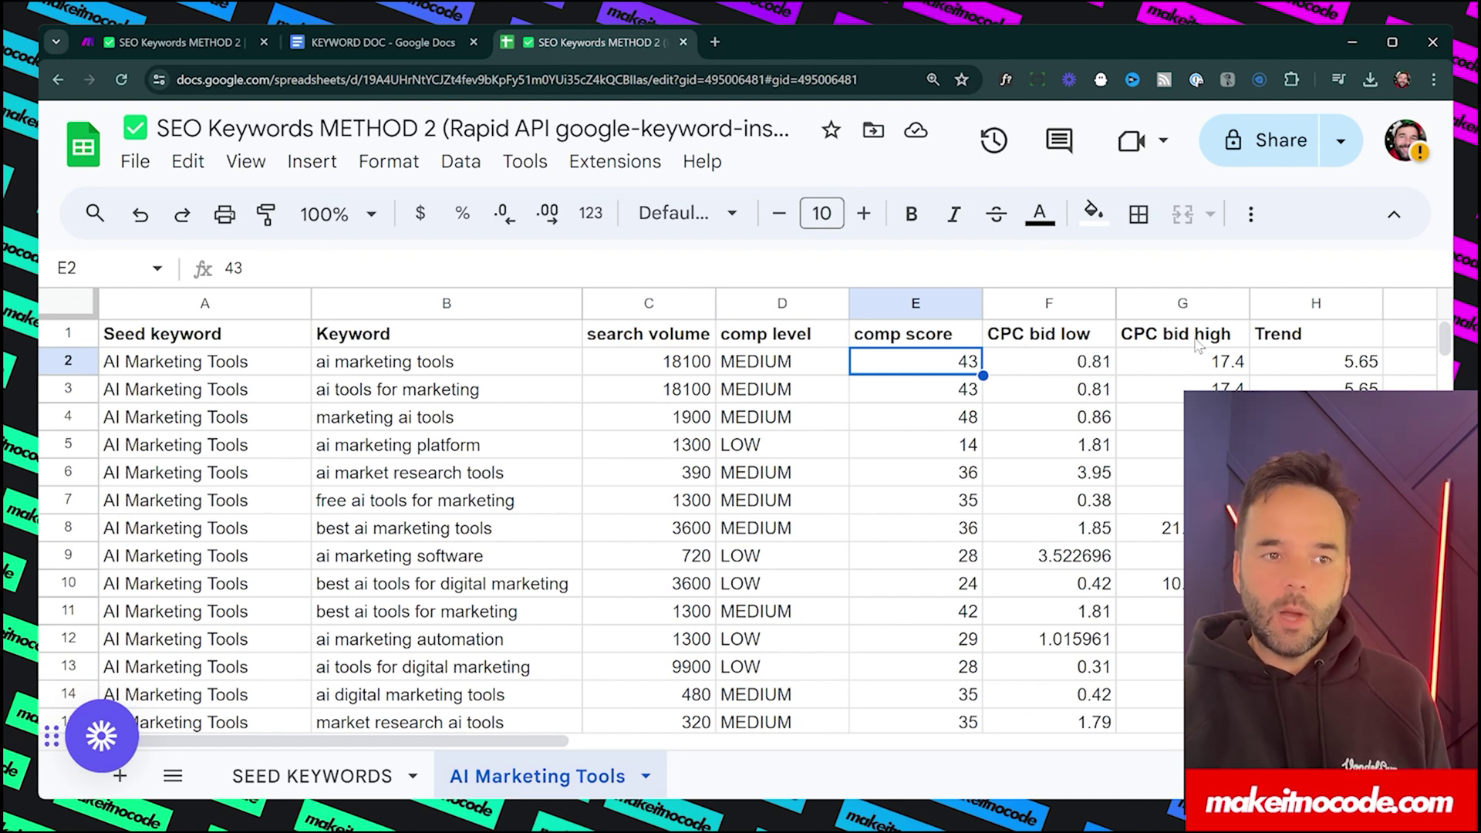
Step: Stop the running SEO Keywords METHOD 2 scenario in Make and return to the METHOD 2 spreadsheet
click(175, 44)
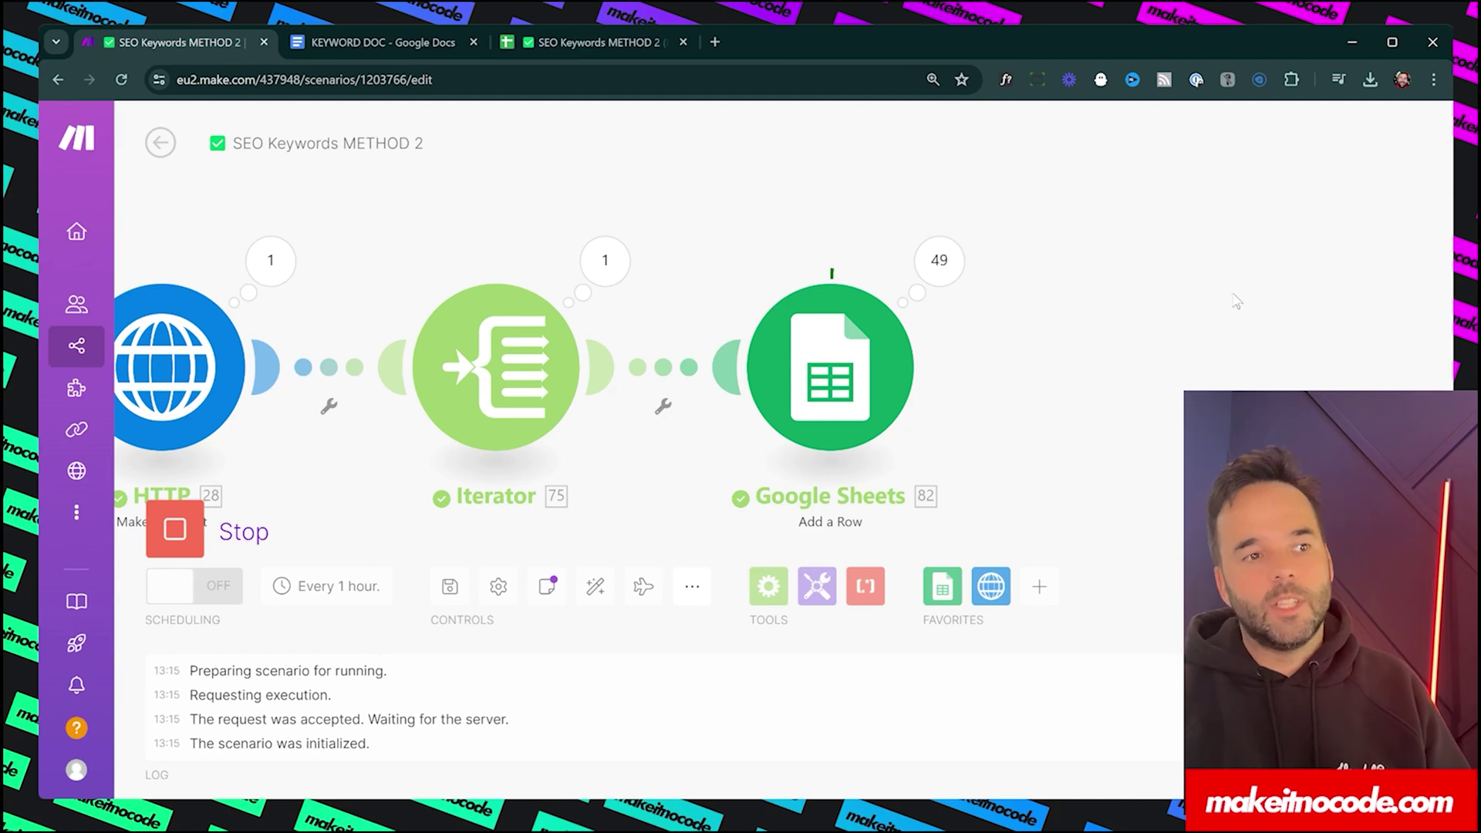
click(248, 532)
click(582, 39)
Step: Look through the generated keyword rows on the AI Marketing Tools sheet with a reduced page zoom
scroll(898, 590, down, 5)
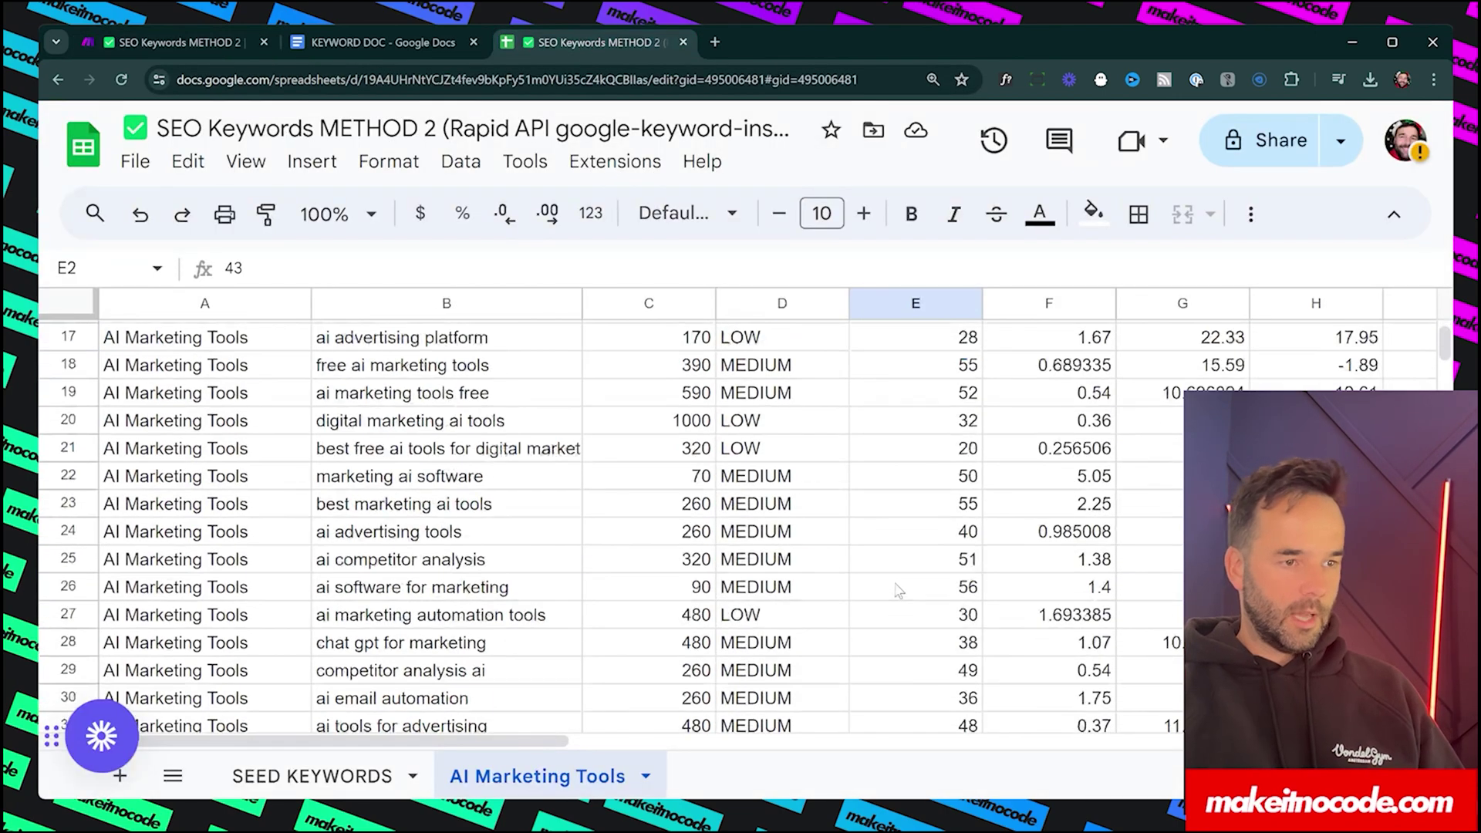
scroll(898, 590, down, 20)
scroll(898, 588, up, 20)
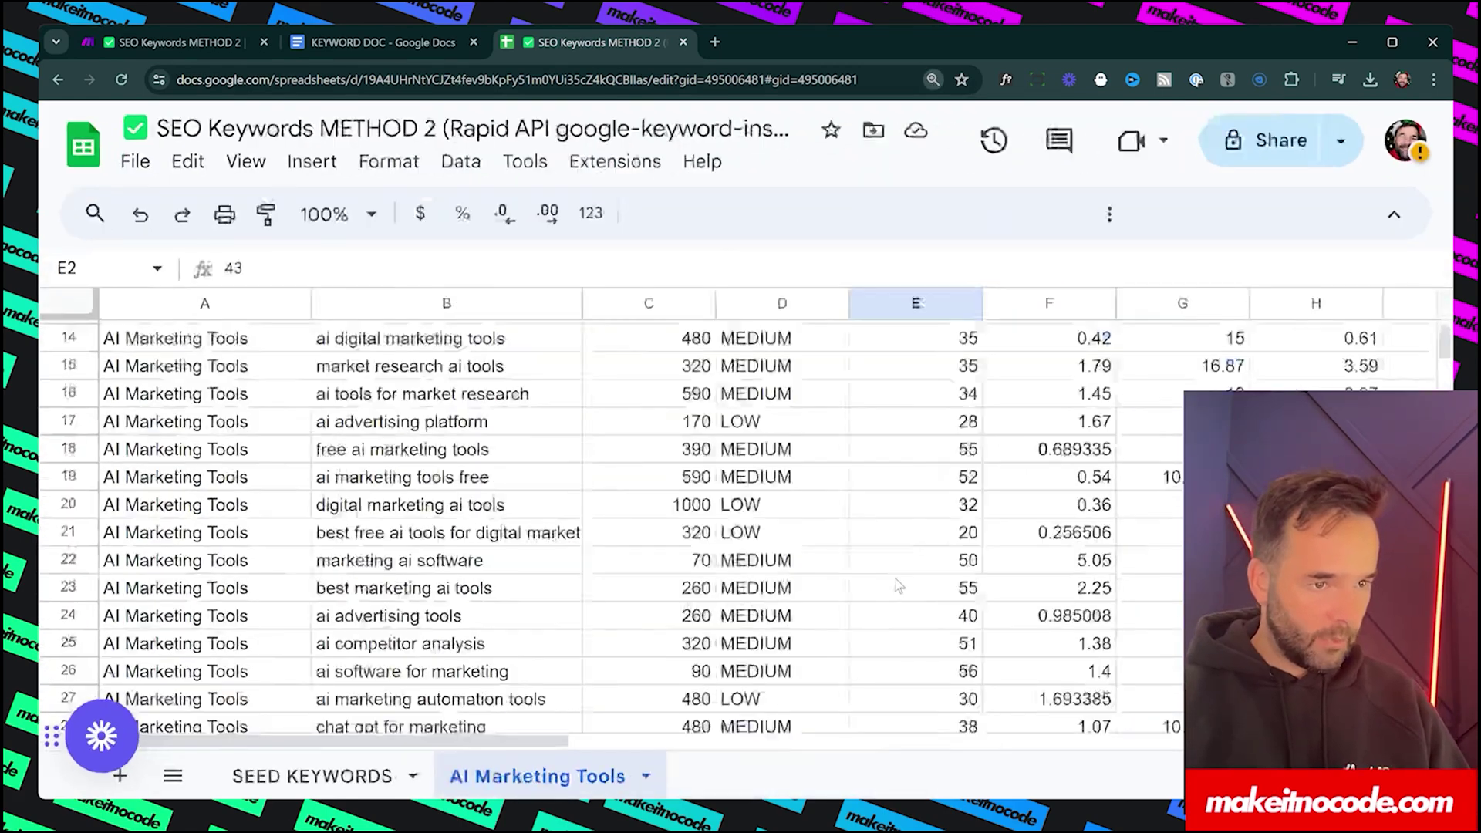
scroll(898, 586, down, 5)
click(644, 456)
scroll(617, 463, up, 8)
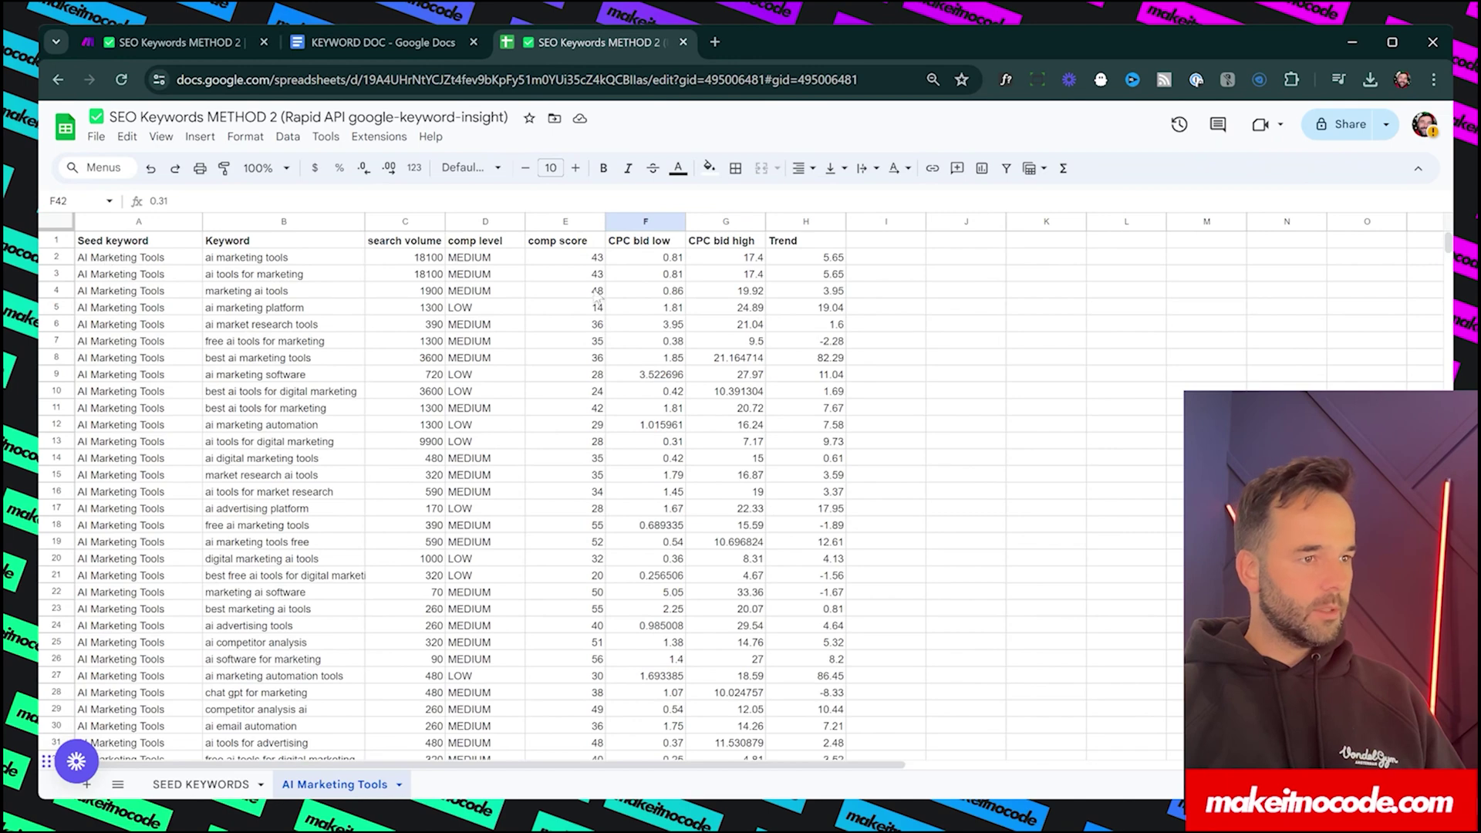
Step: Examine the low-competition keyword rows, comparing search volume, competition score and CPC bids in rows 10, 12 and 13
drag(540, 391, 120, 397)
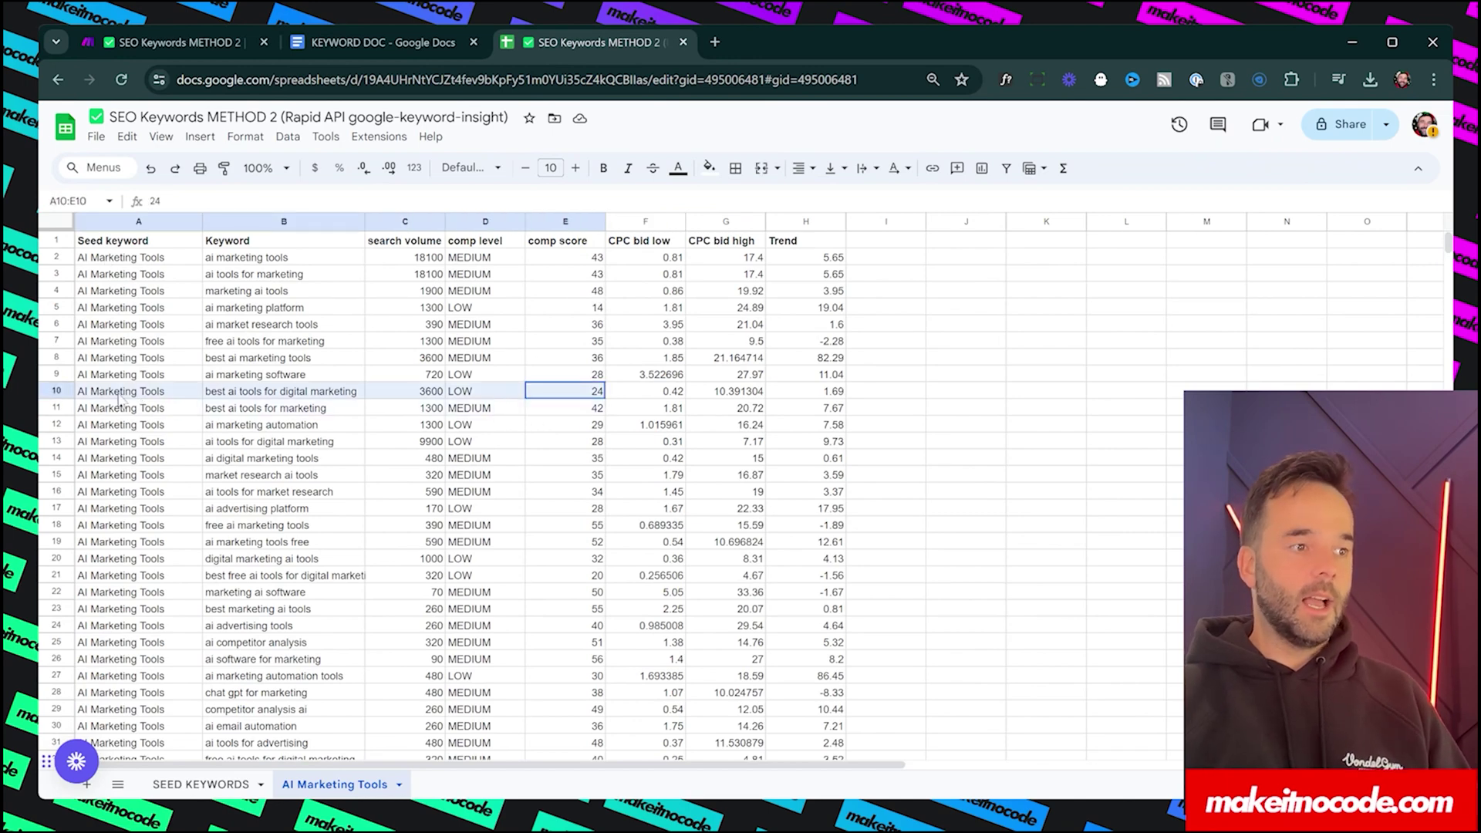
click(500, 494)
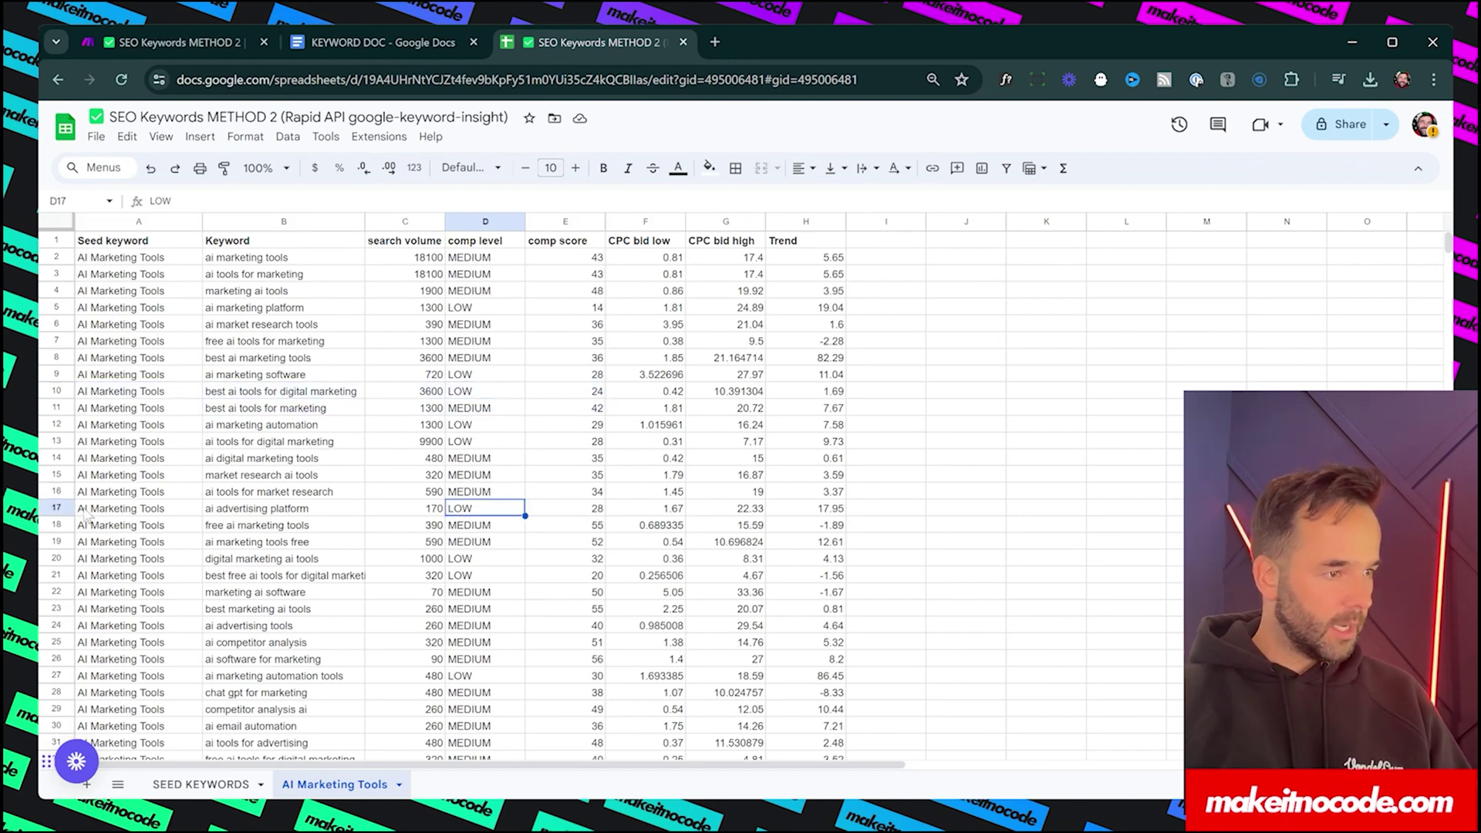
click(475, 577)
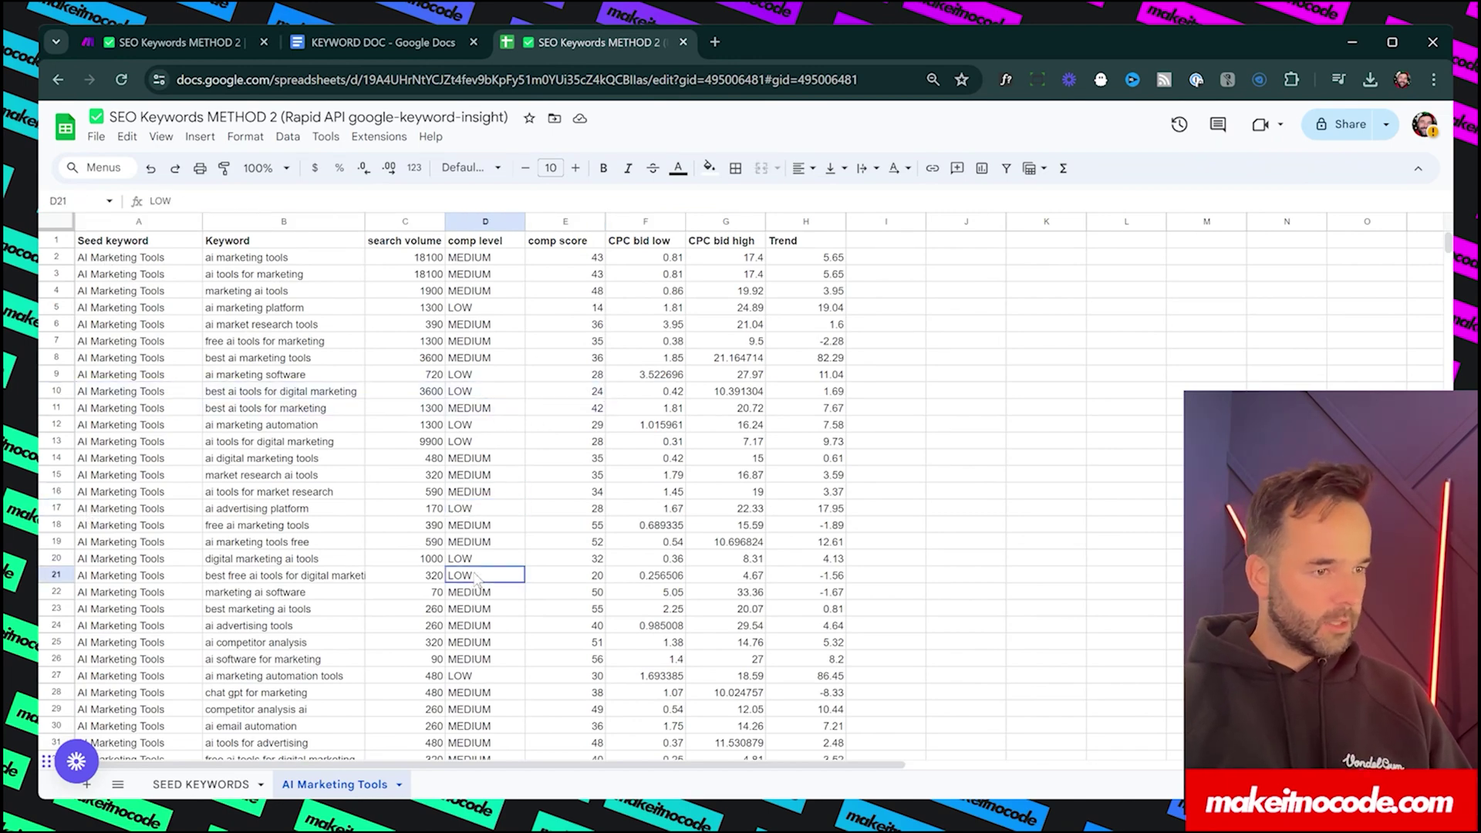
click(474, 427)
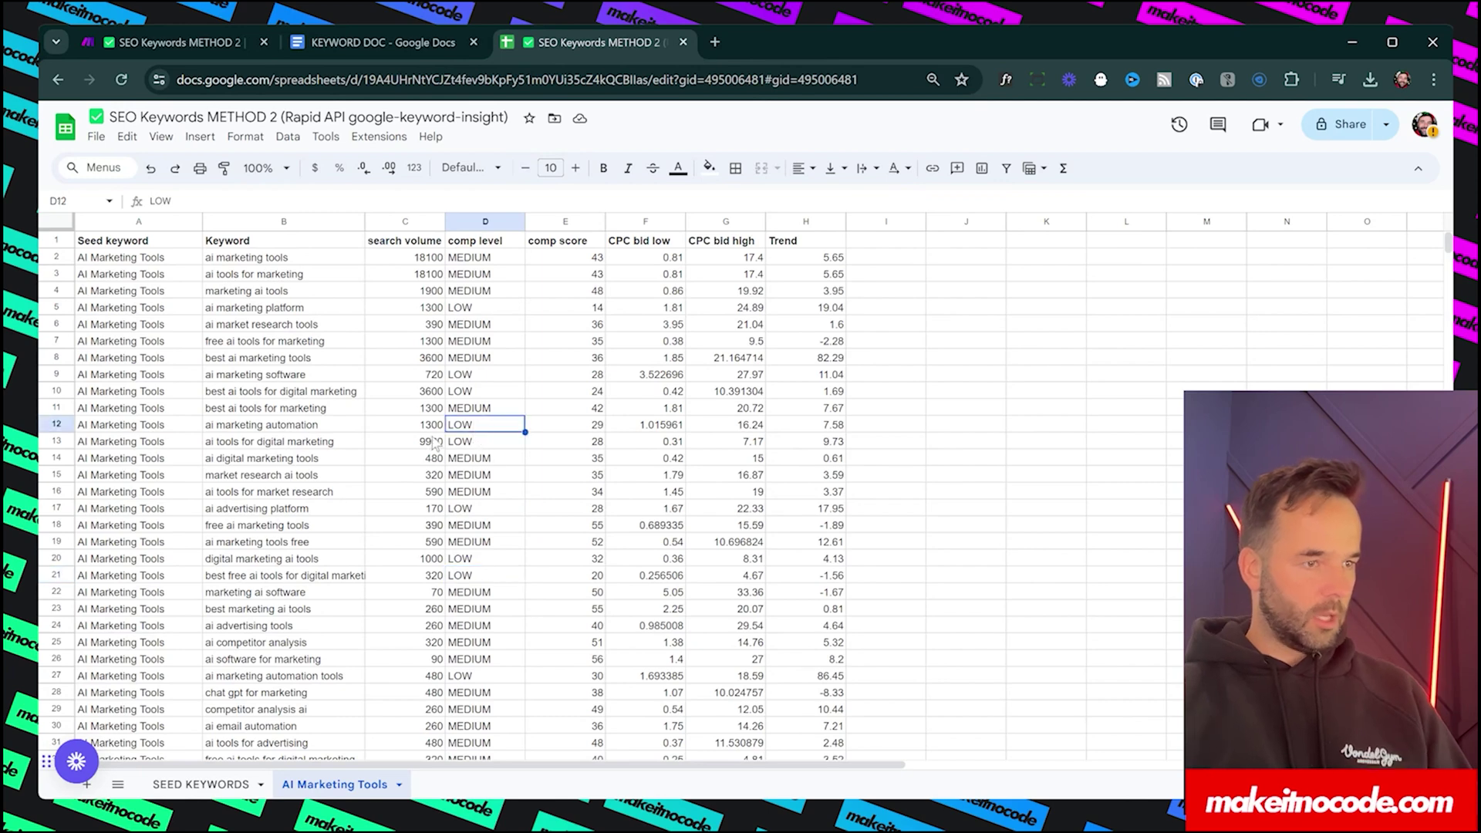
click(60, 426)
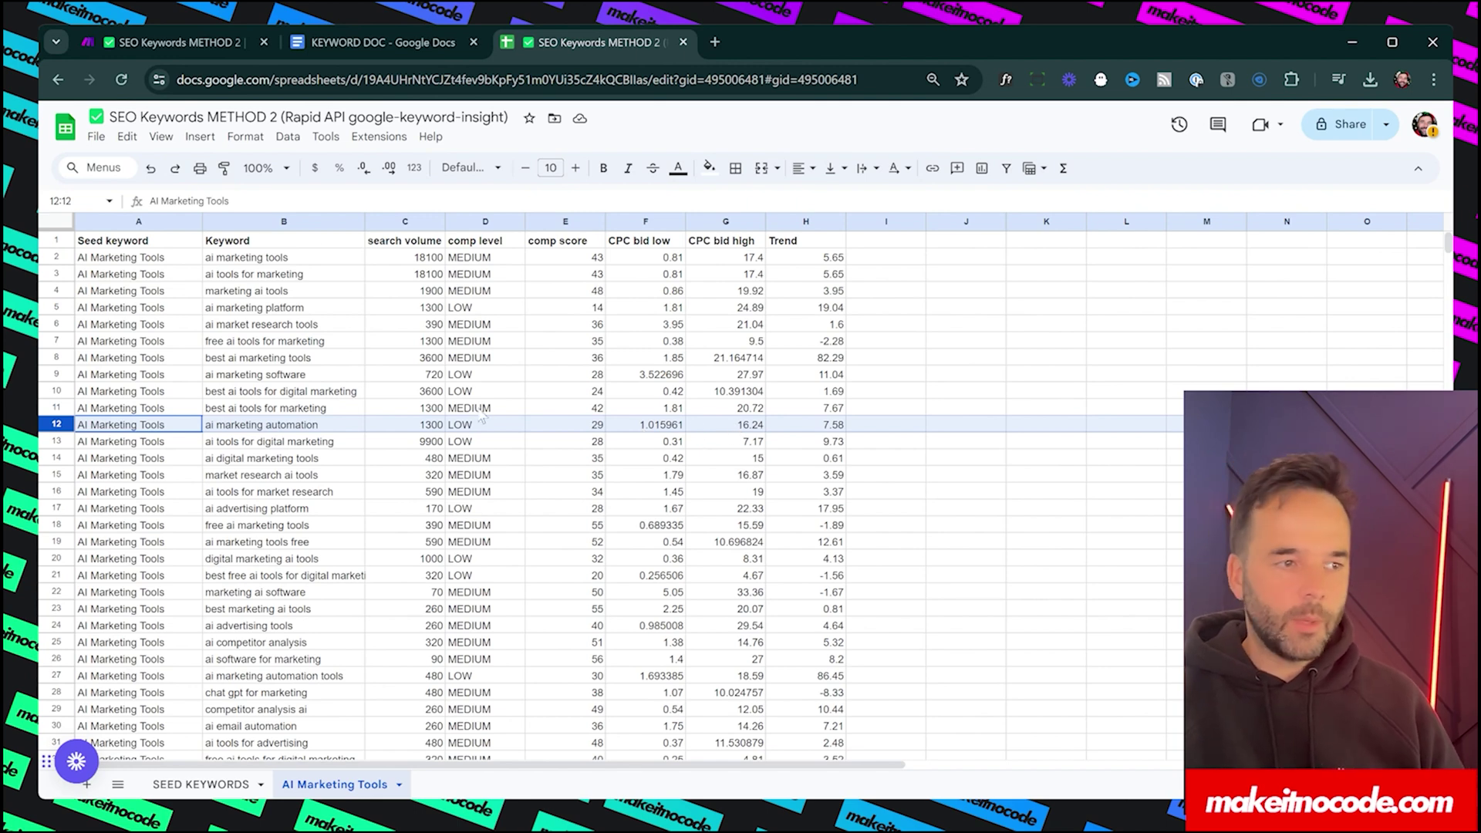
click(756, 439)
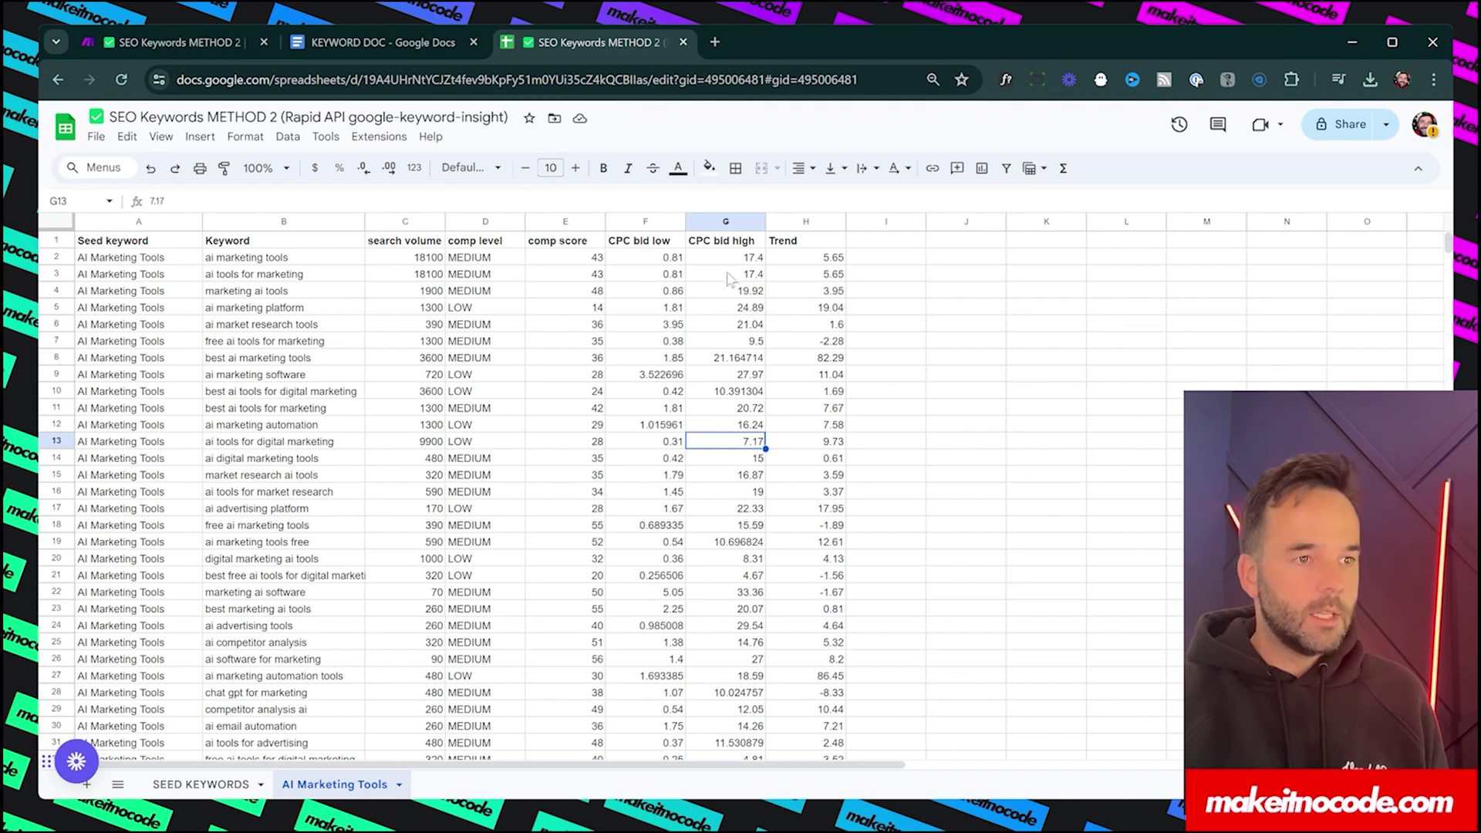
click(58, 438)
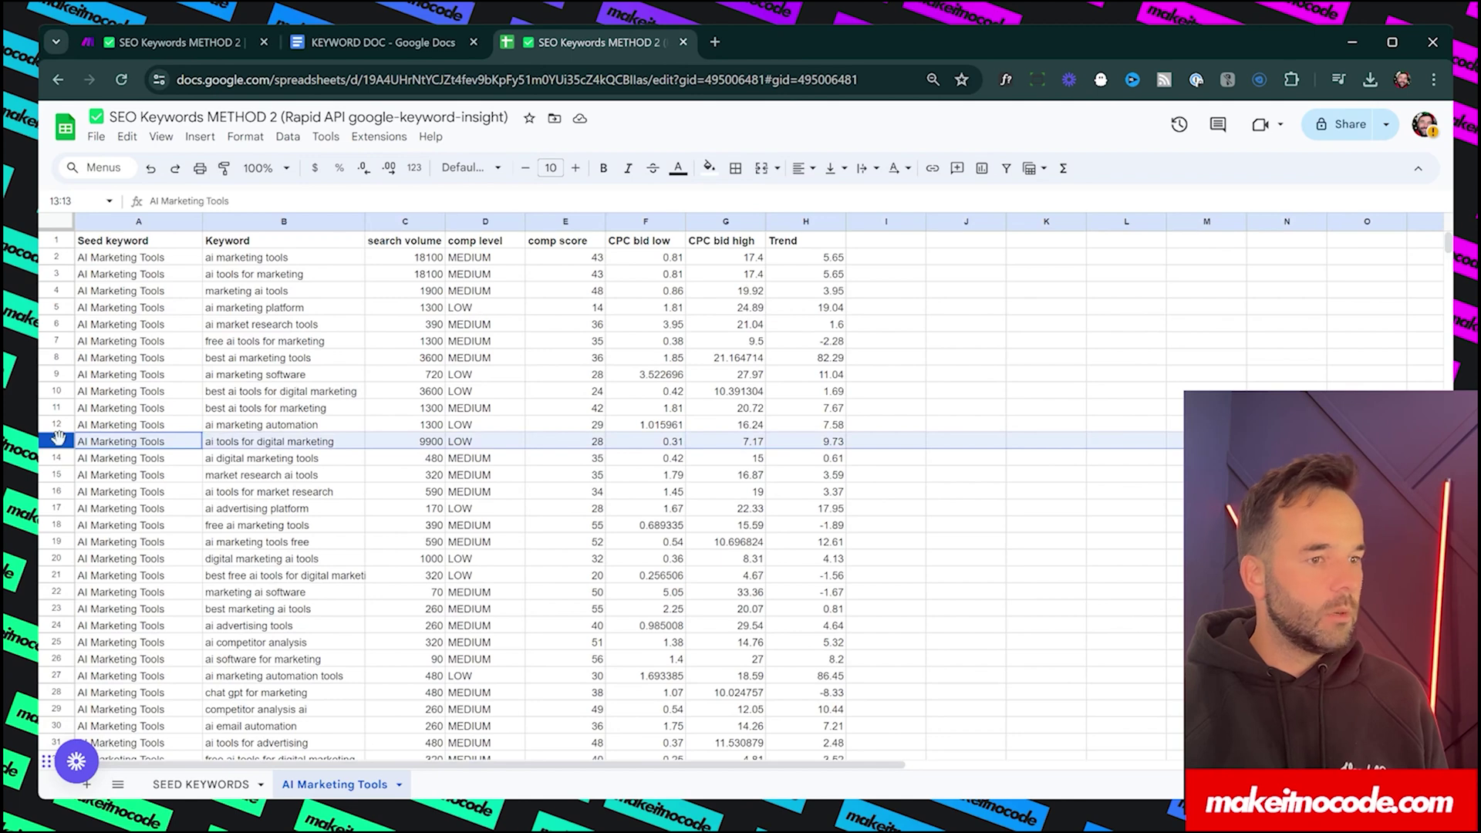
Step: Return to the METHOD 2 scenario in Make and move the HTTP module above the row of other modules
click(174, 43)
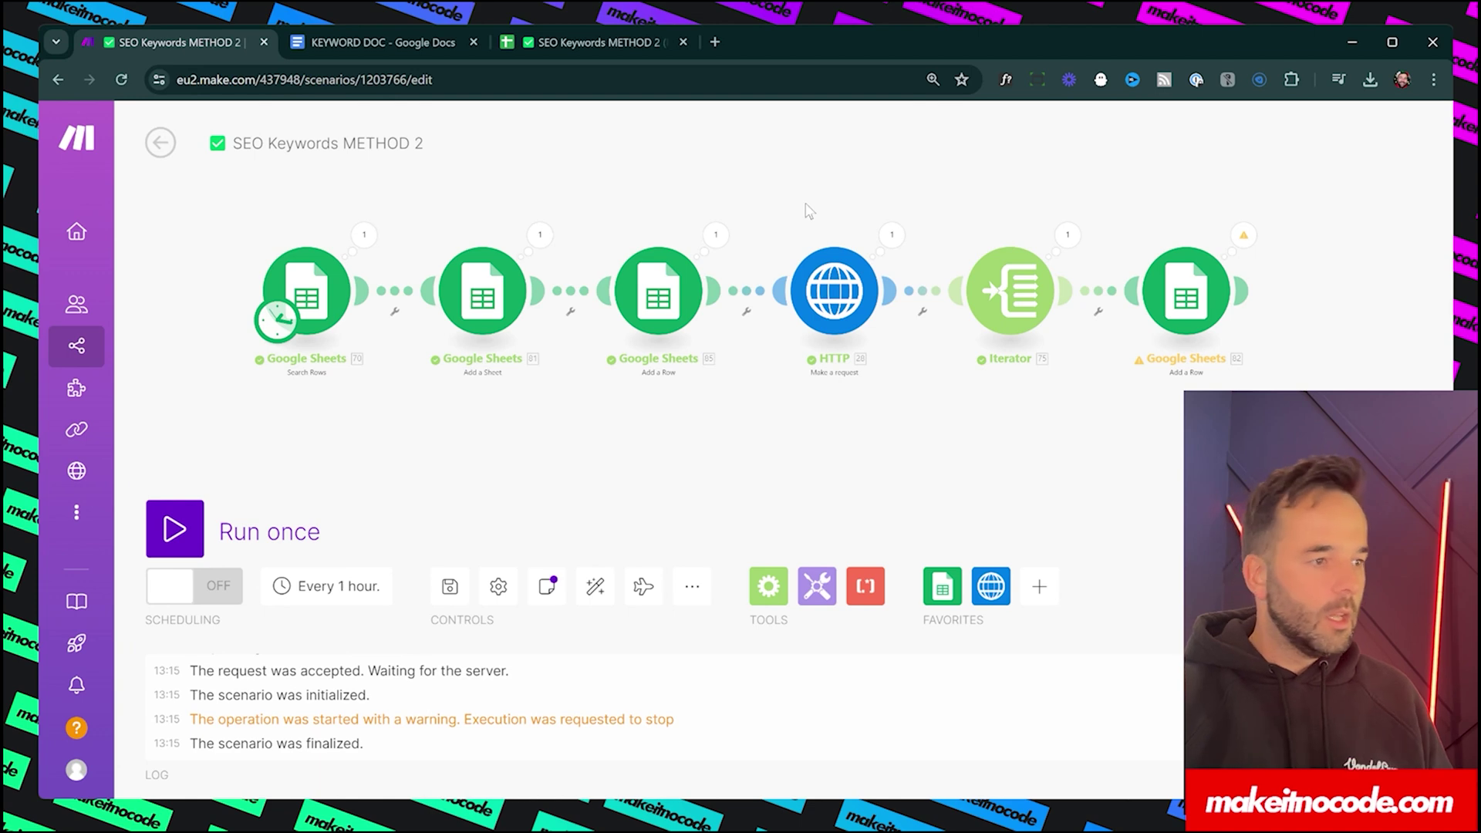
drag(595, 470, 661, 461)
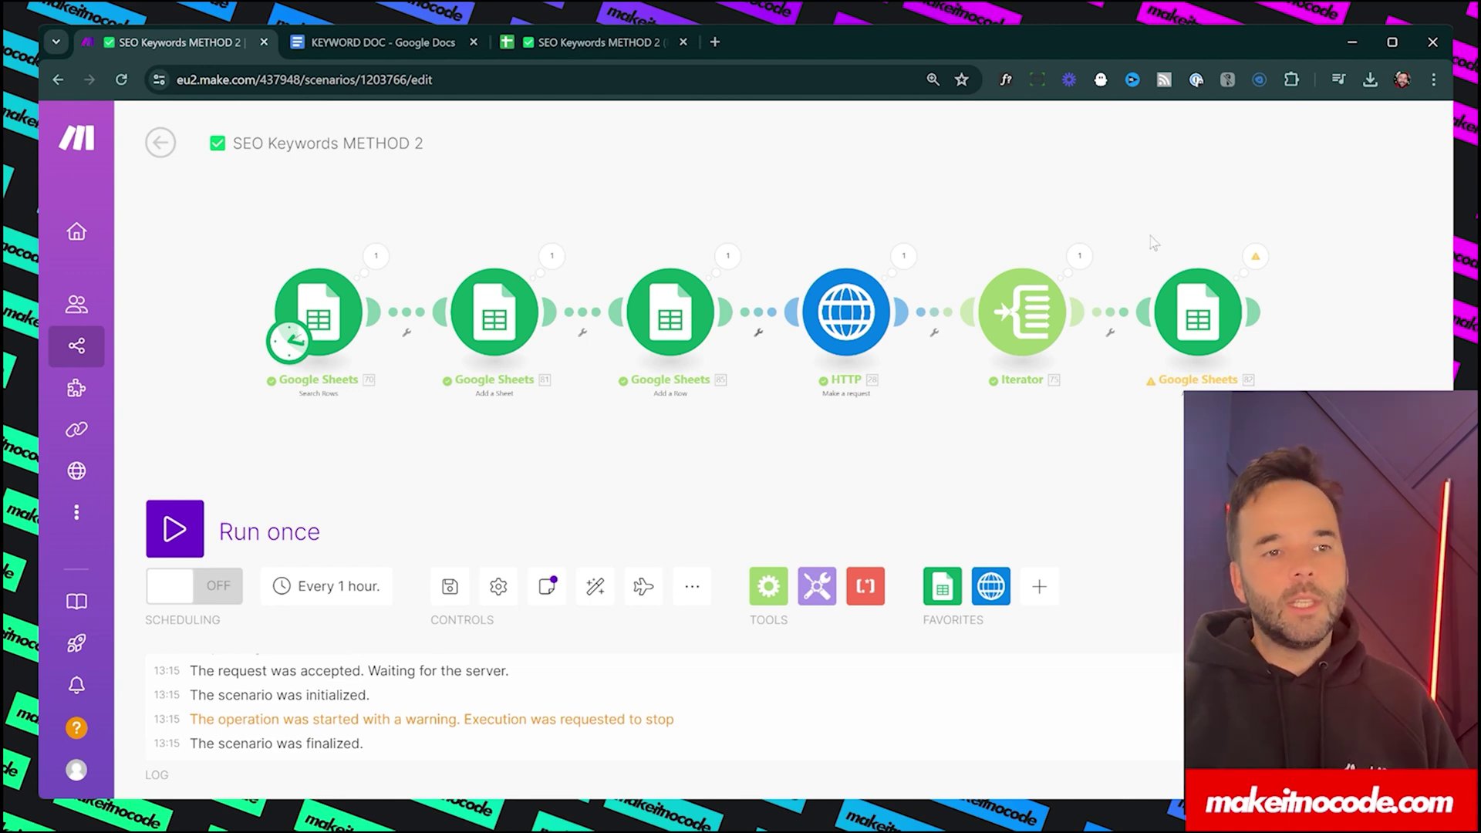
drag(871, 328, 876, 220)
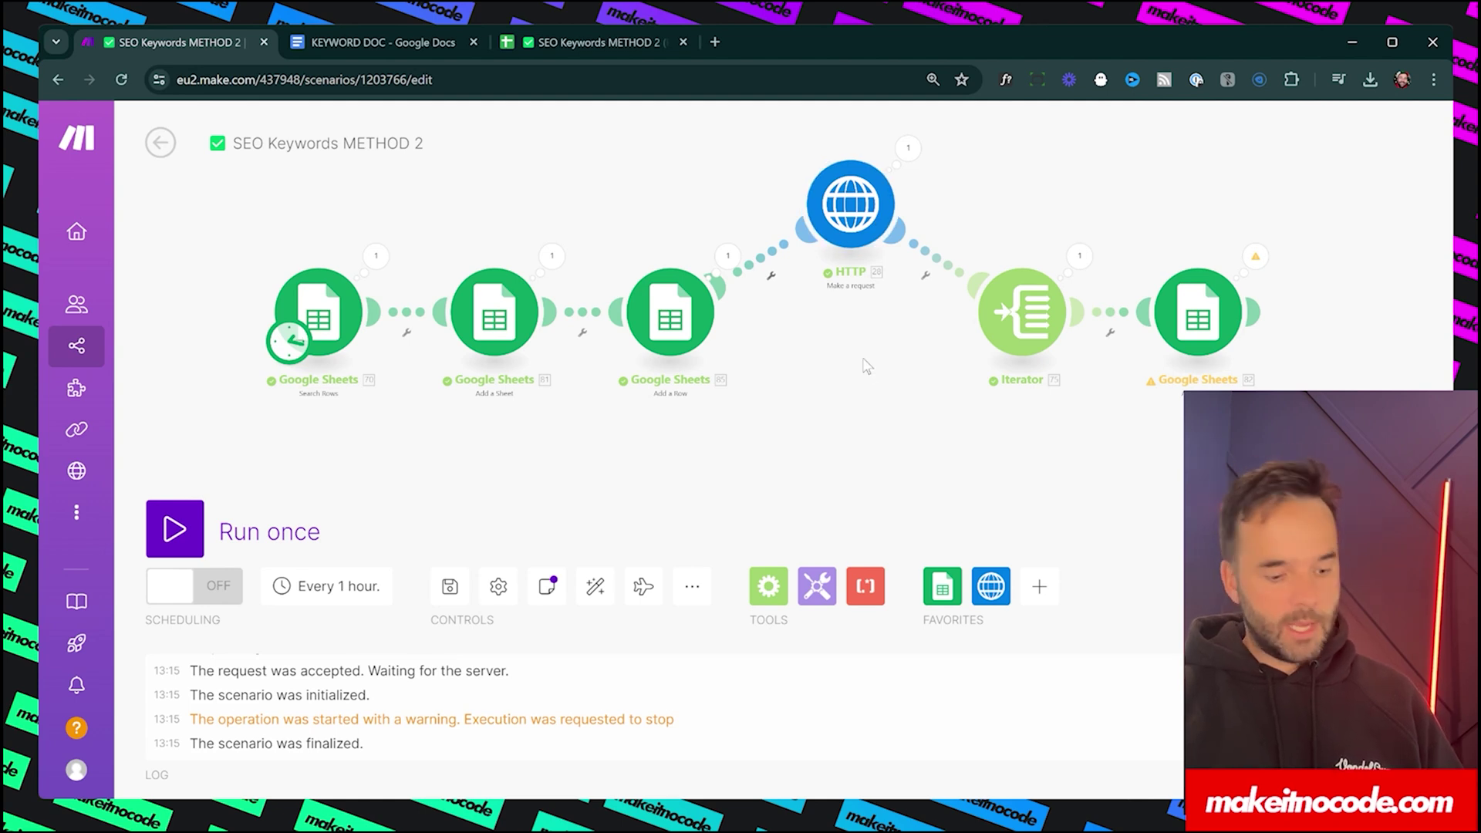
Step: Open the rapidapi.com website in a new browser tab
key(ctrl+t)
text(r)
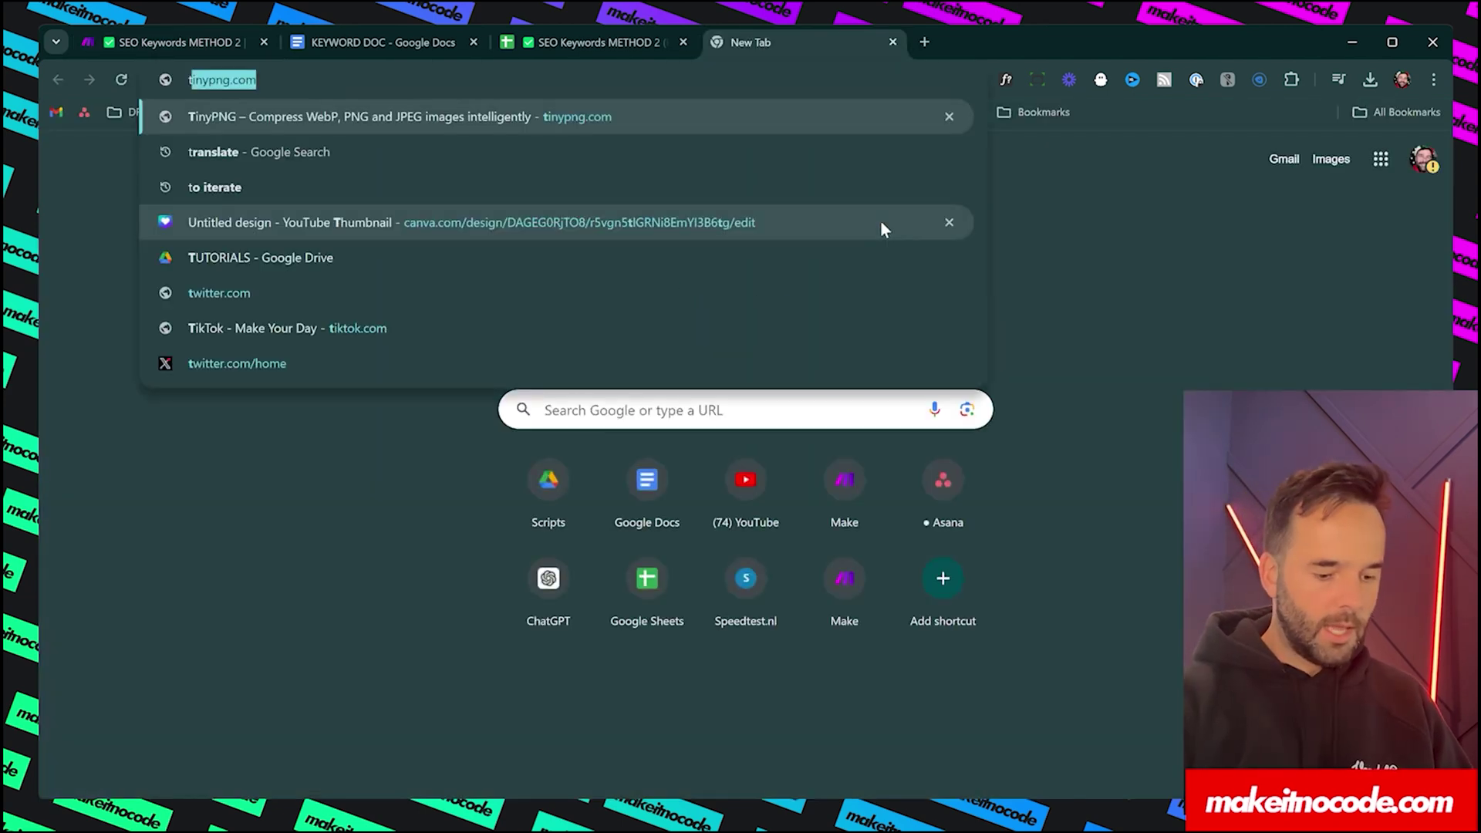
text(apid)
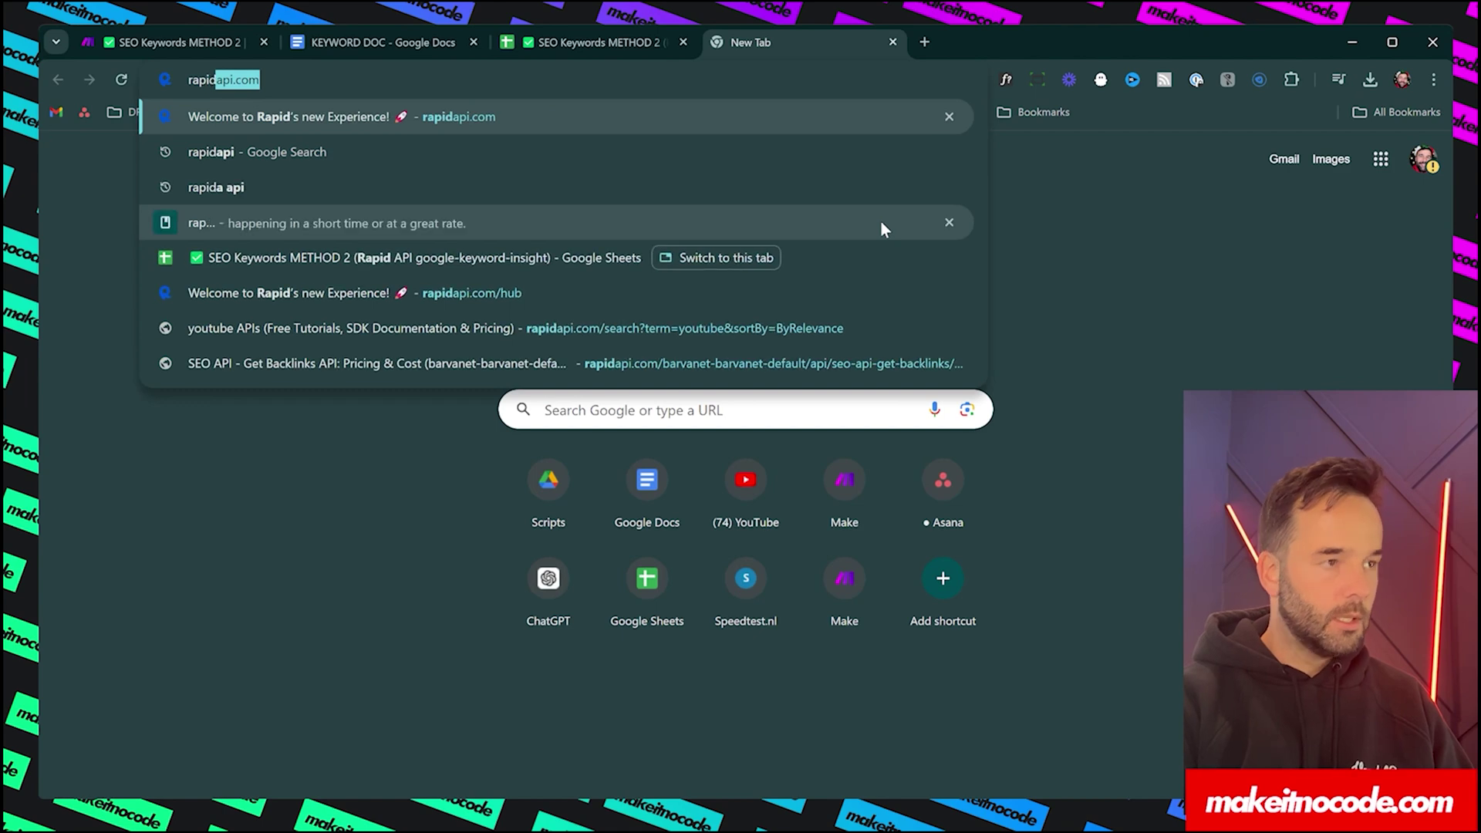
key(Return)
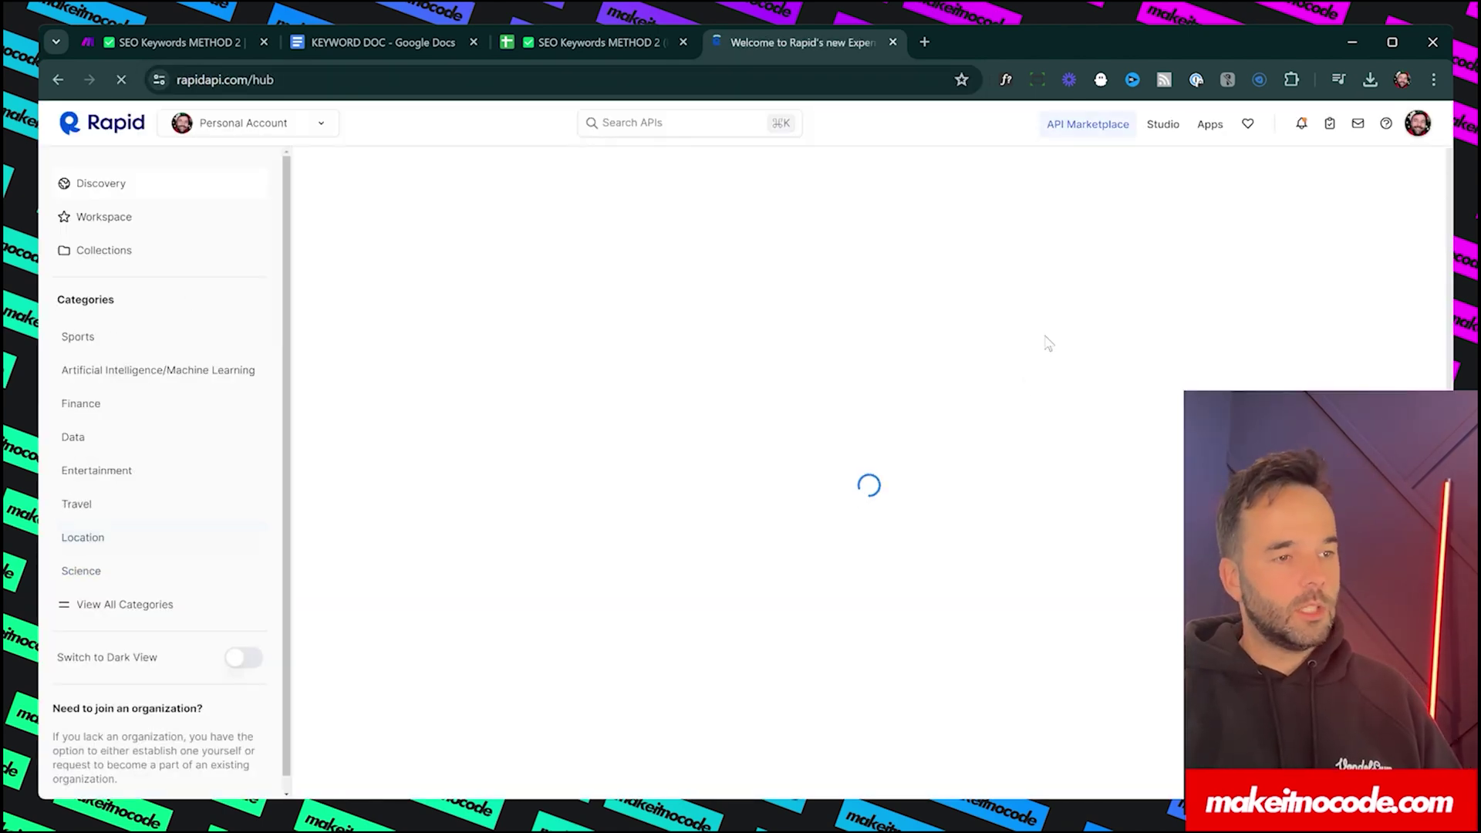
Step: Return to the METHOD 2 scenario in Make and open the settings of the Google Sheets Search Rows module
click(201, 44)
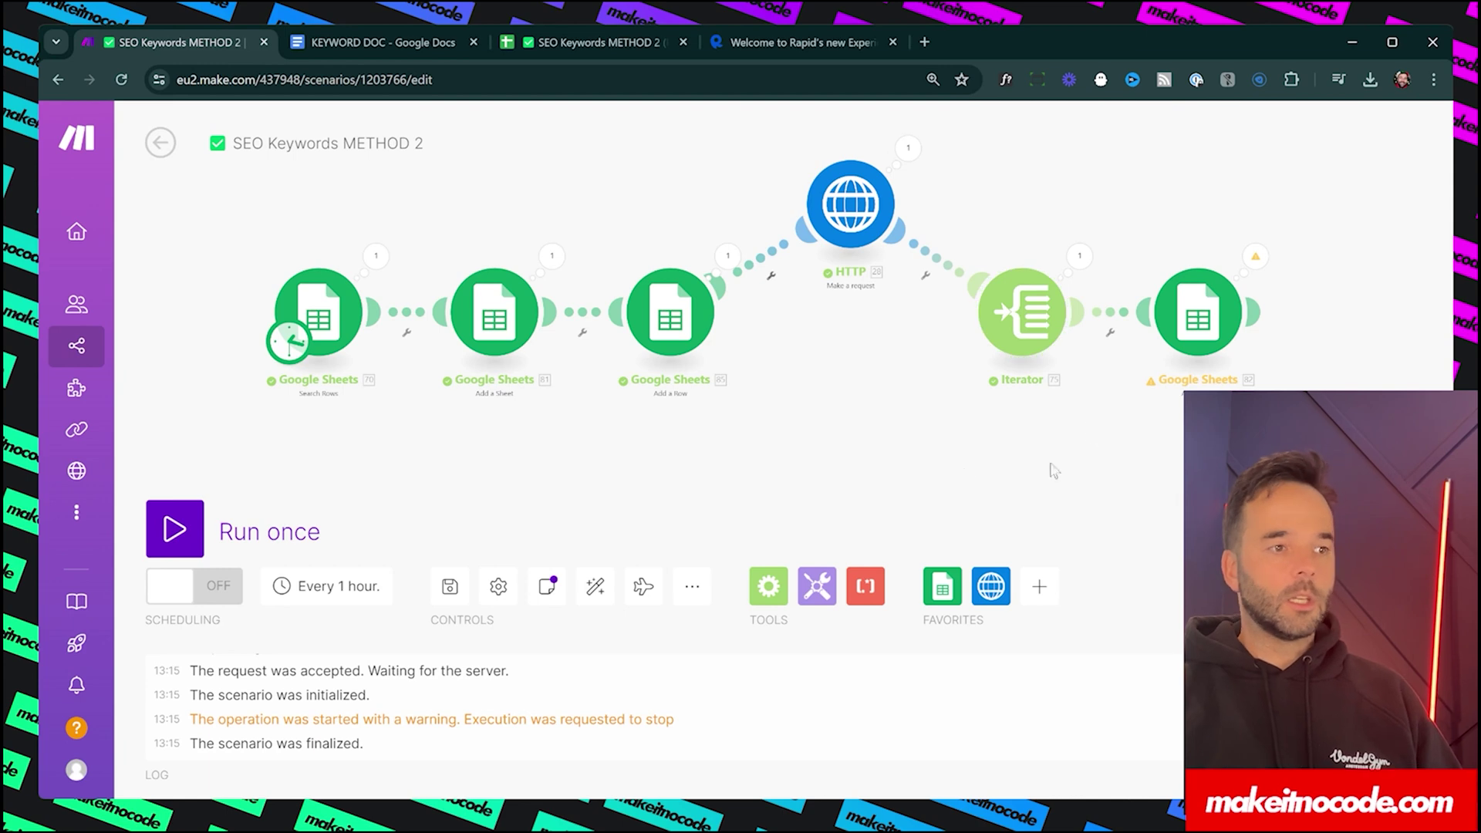
drag(472, 424, 1064, 469)
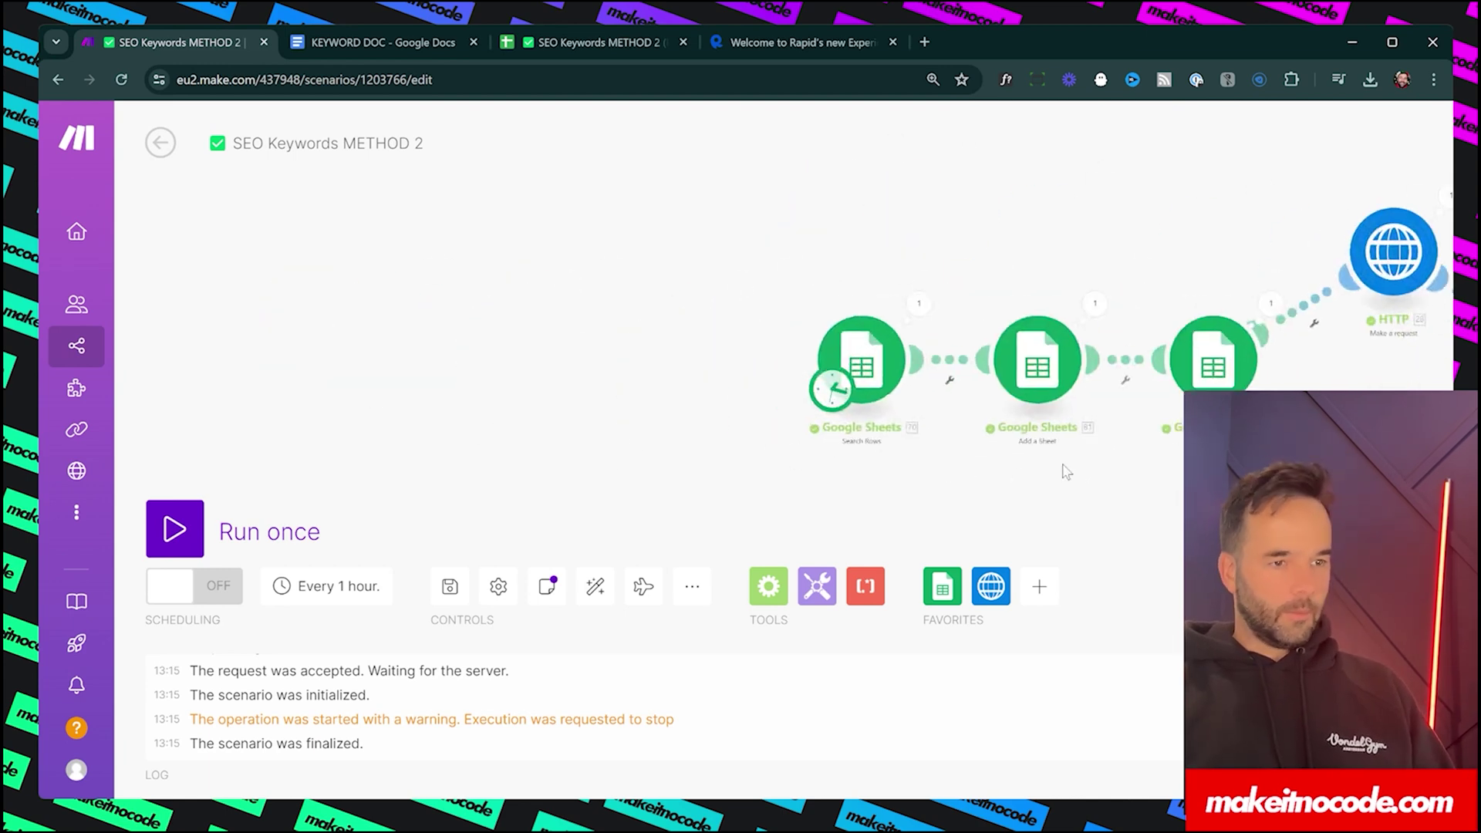
scroll(1064, 463, down, 2)
scroll(1066, 461, up, 5)
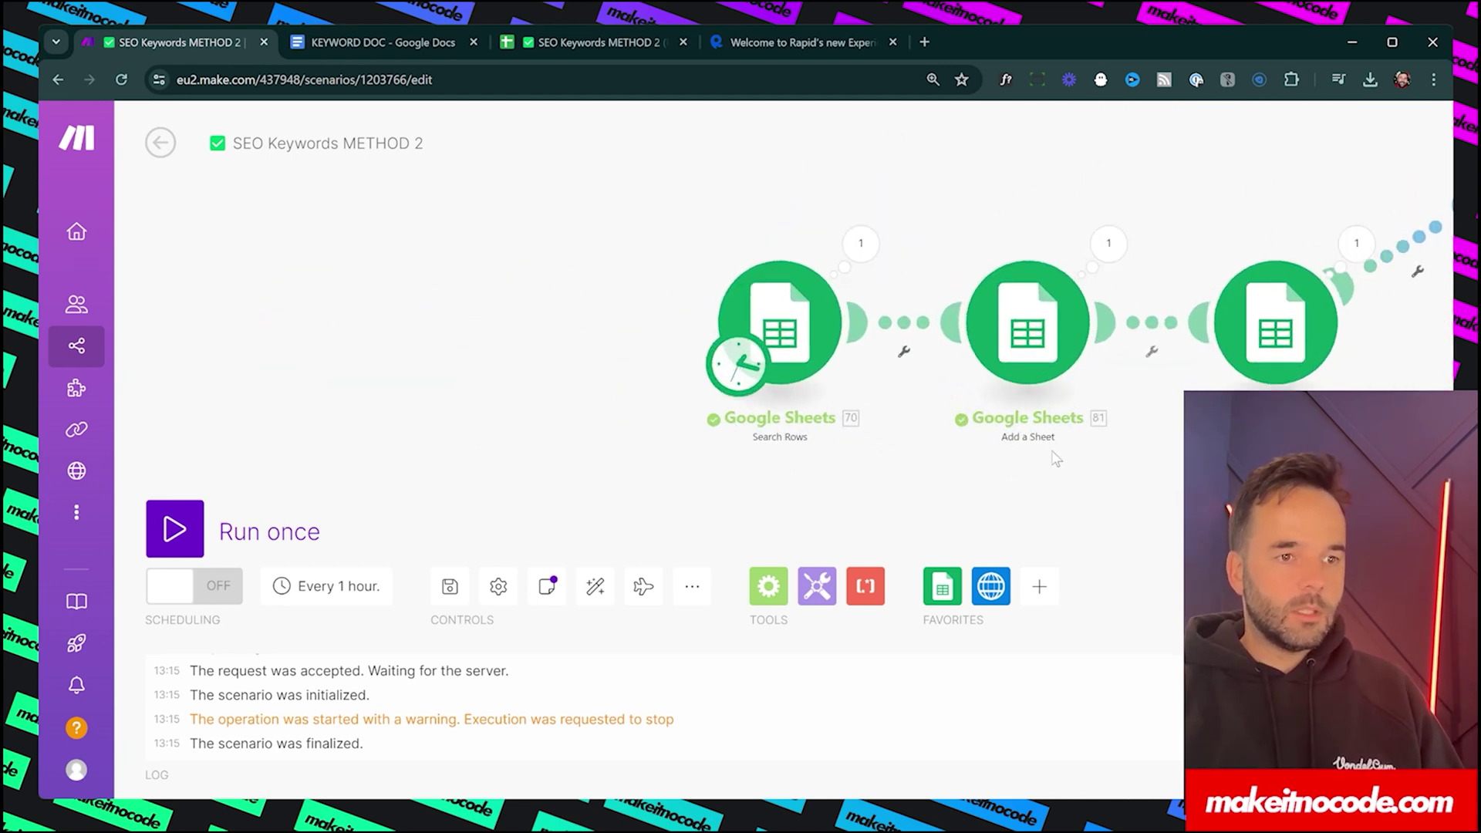
drag(864, 502, 665, 497)
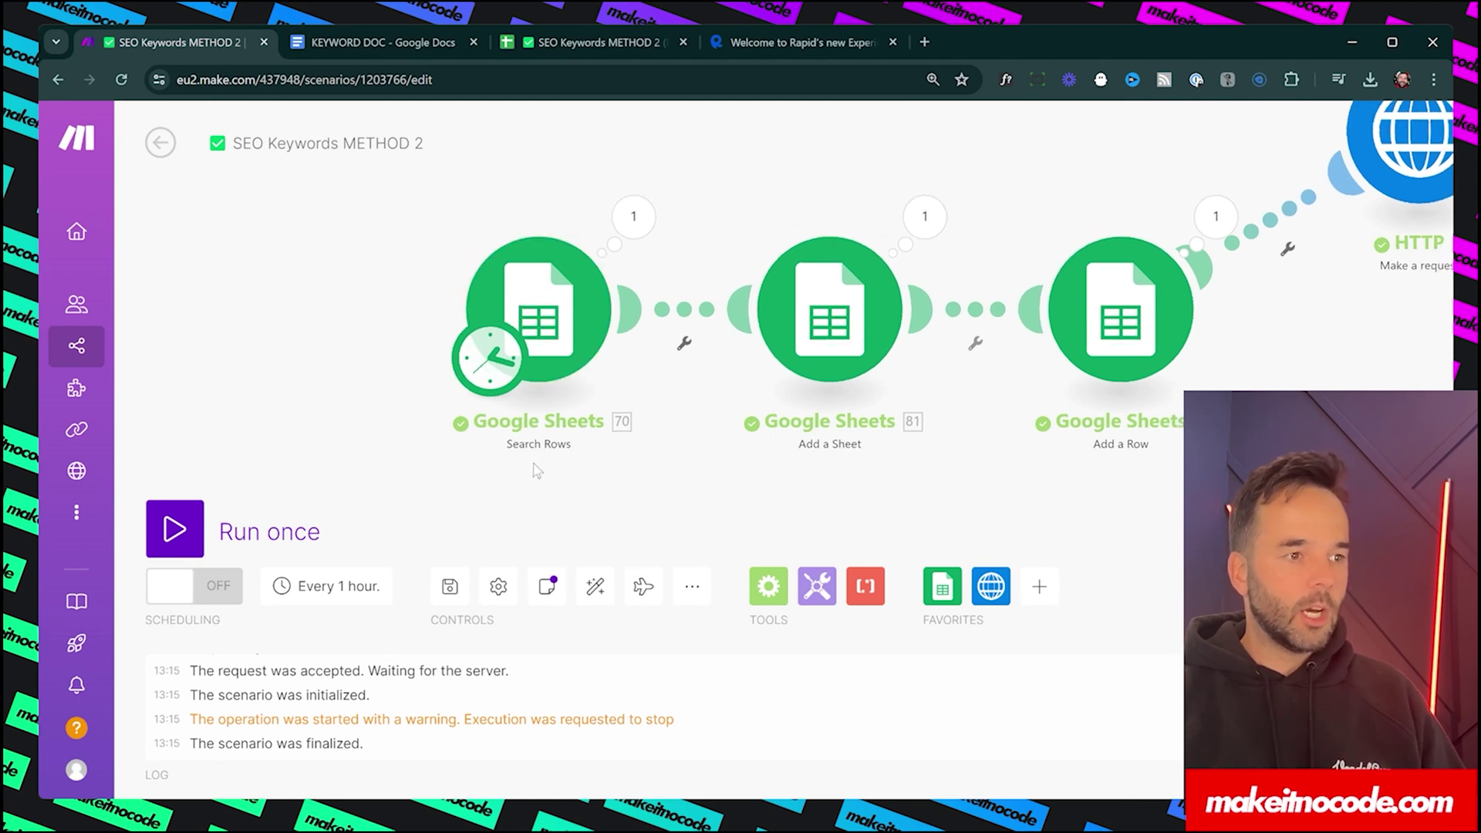
click(575, 297)
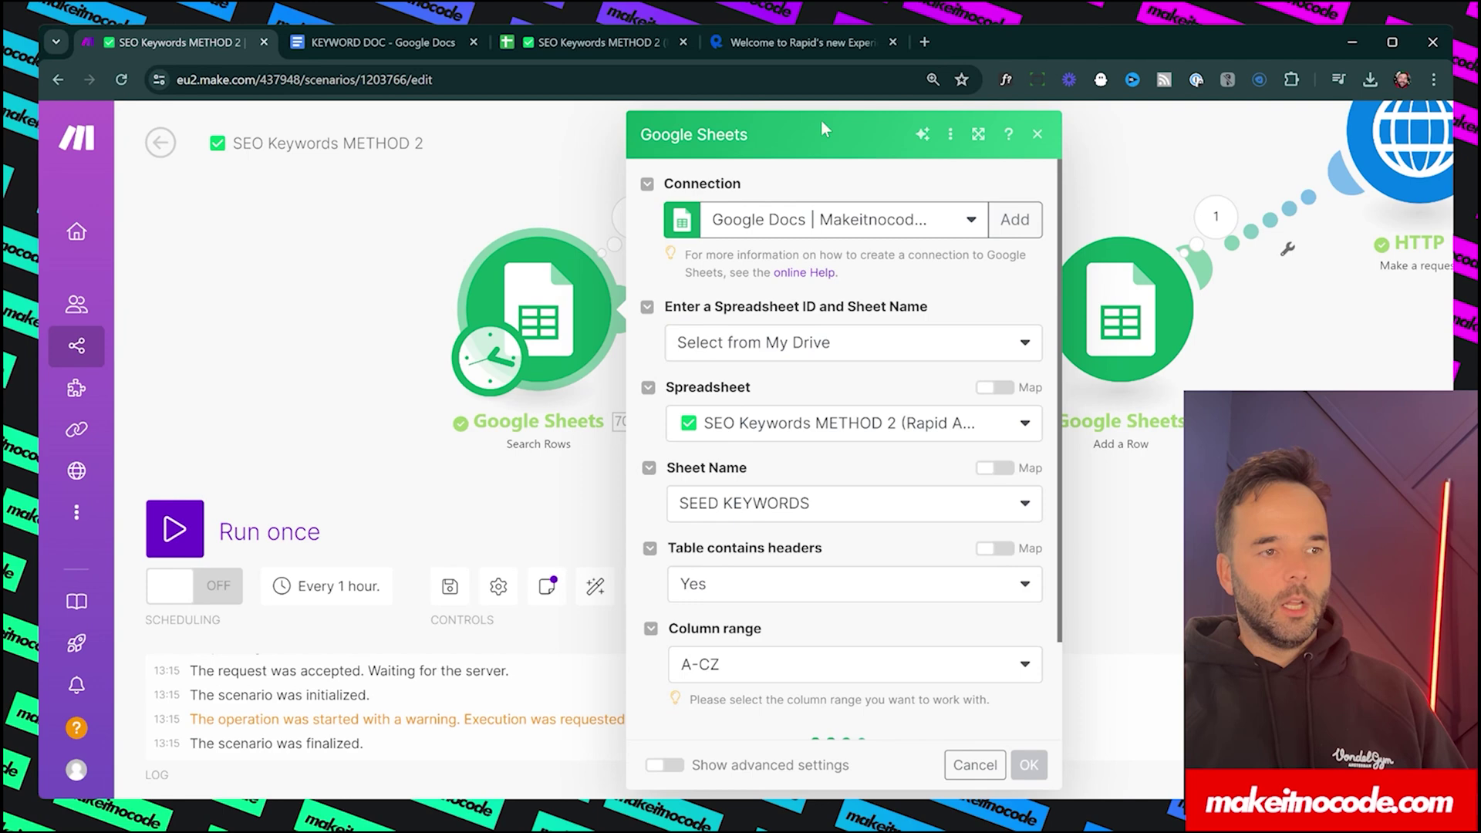
Step: Review the Search Rows module's sheet, header, column range, filter and row limit settings against the SEED KEYWORDS sheet
click(589, 44)
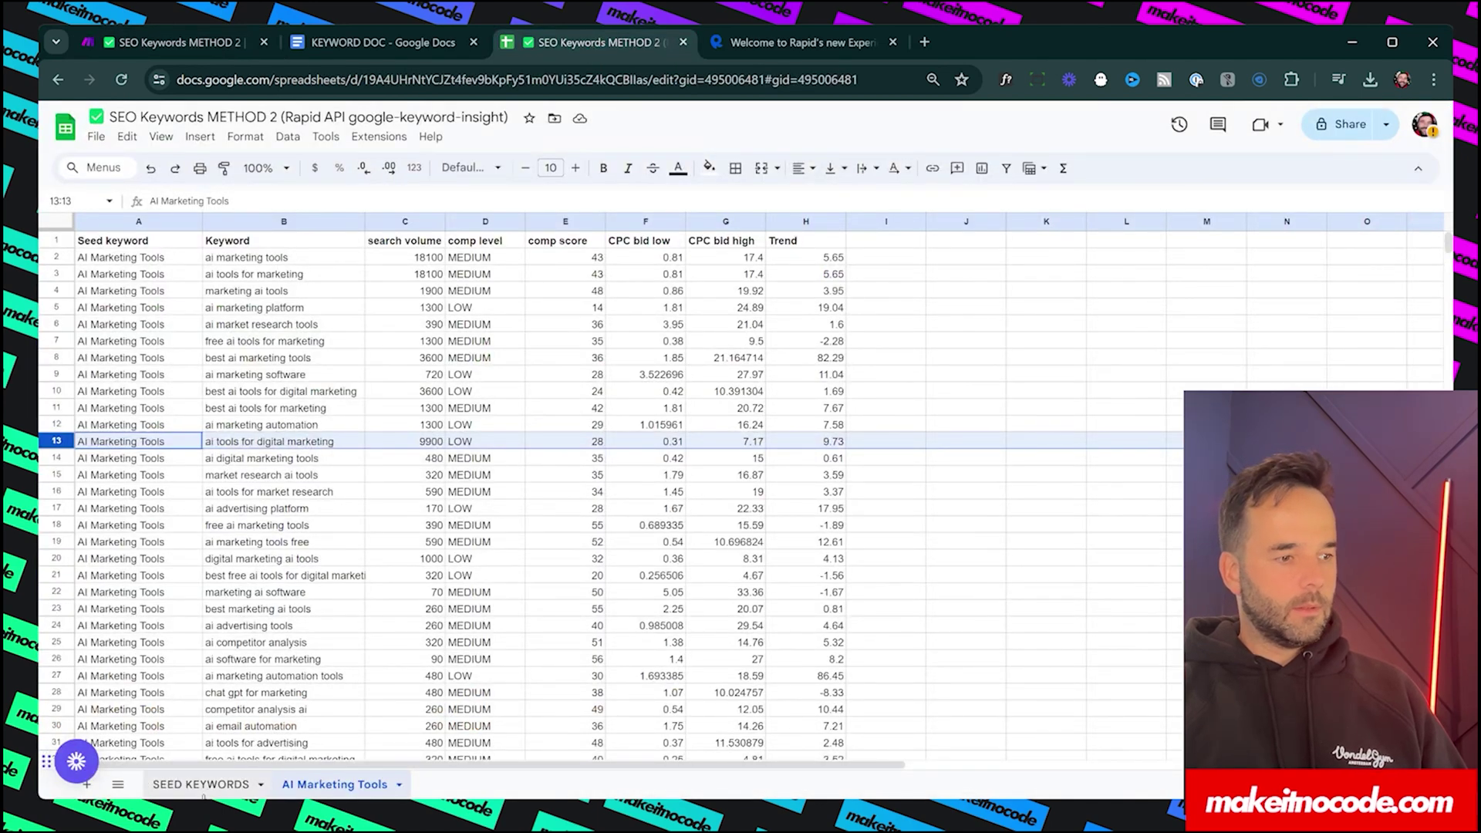
click(205, 784)
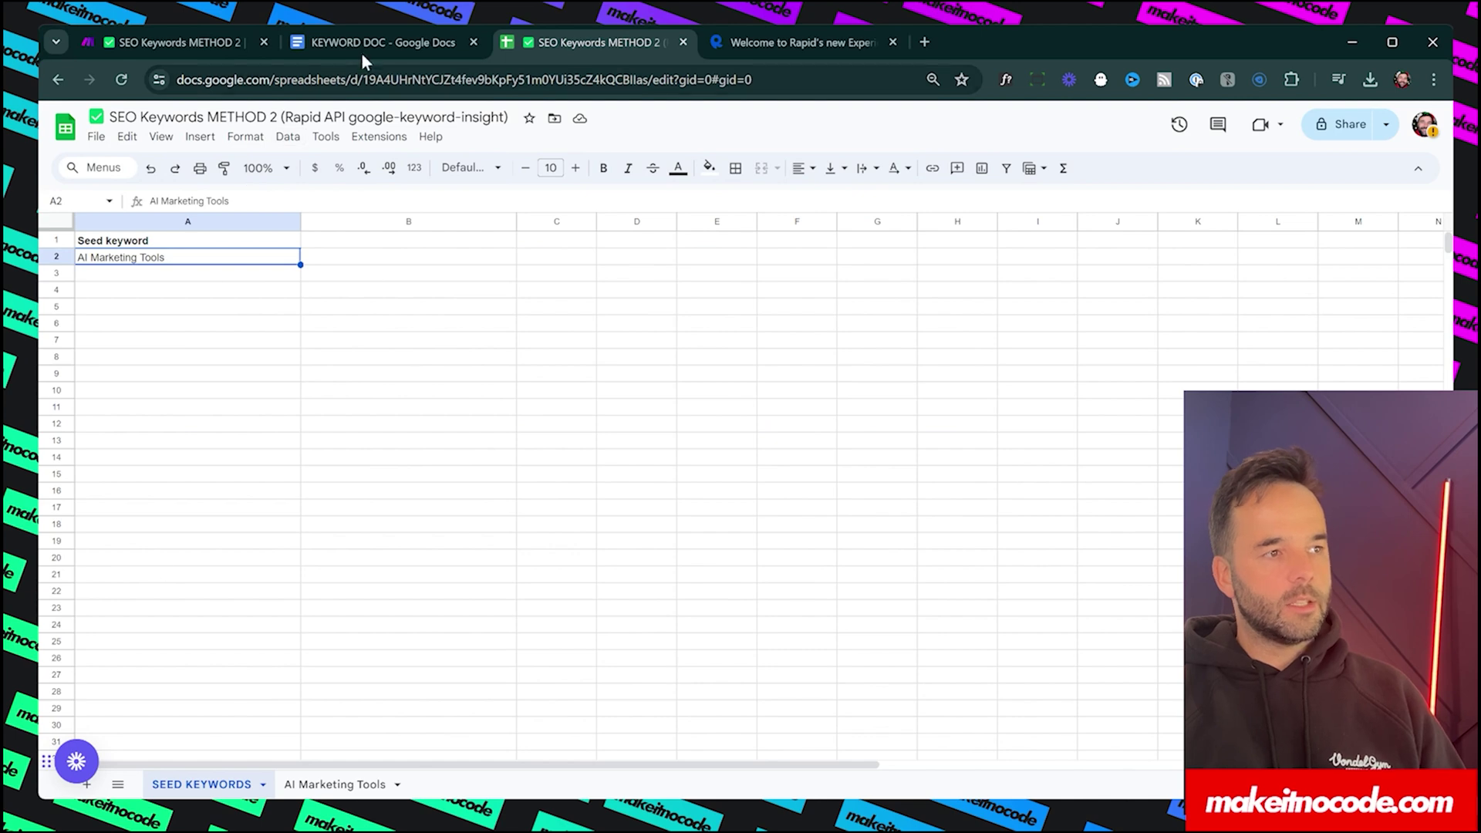
click(216, 38)
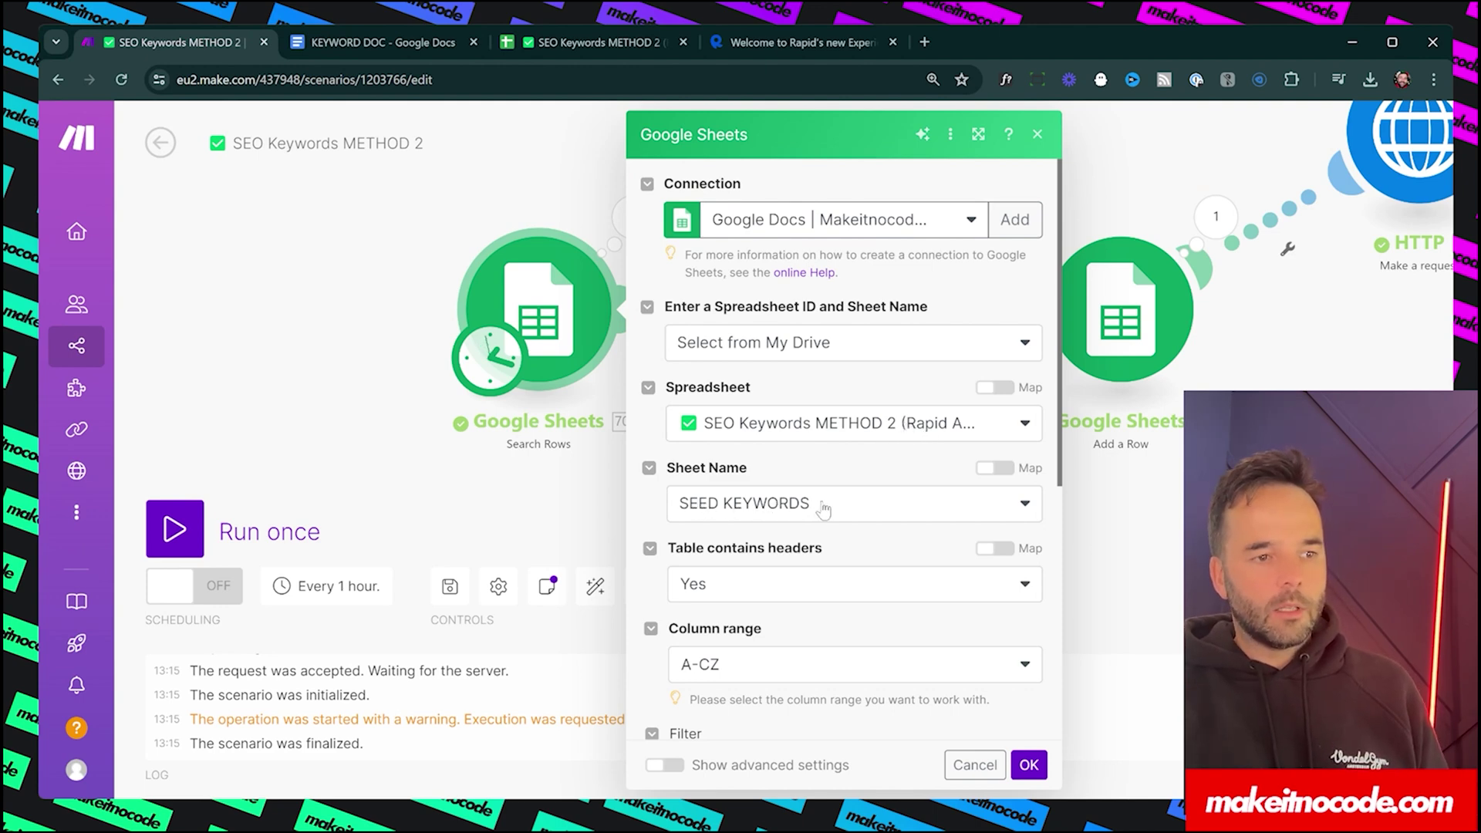
scroll(786, 617, down, 2)
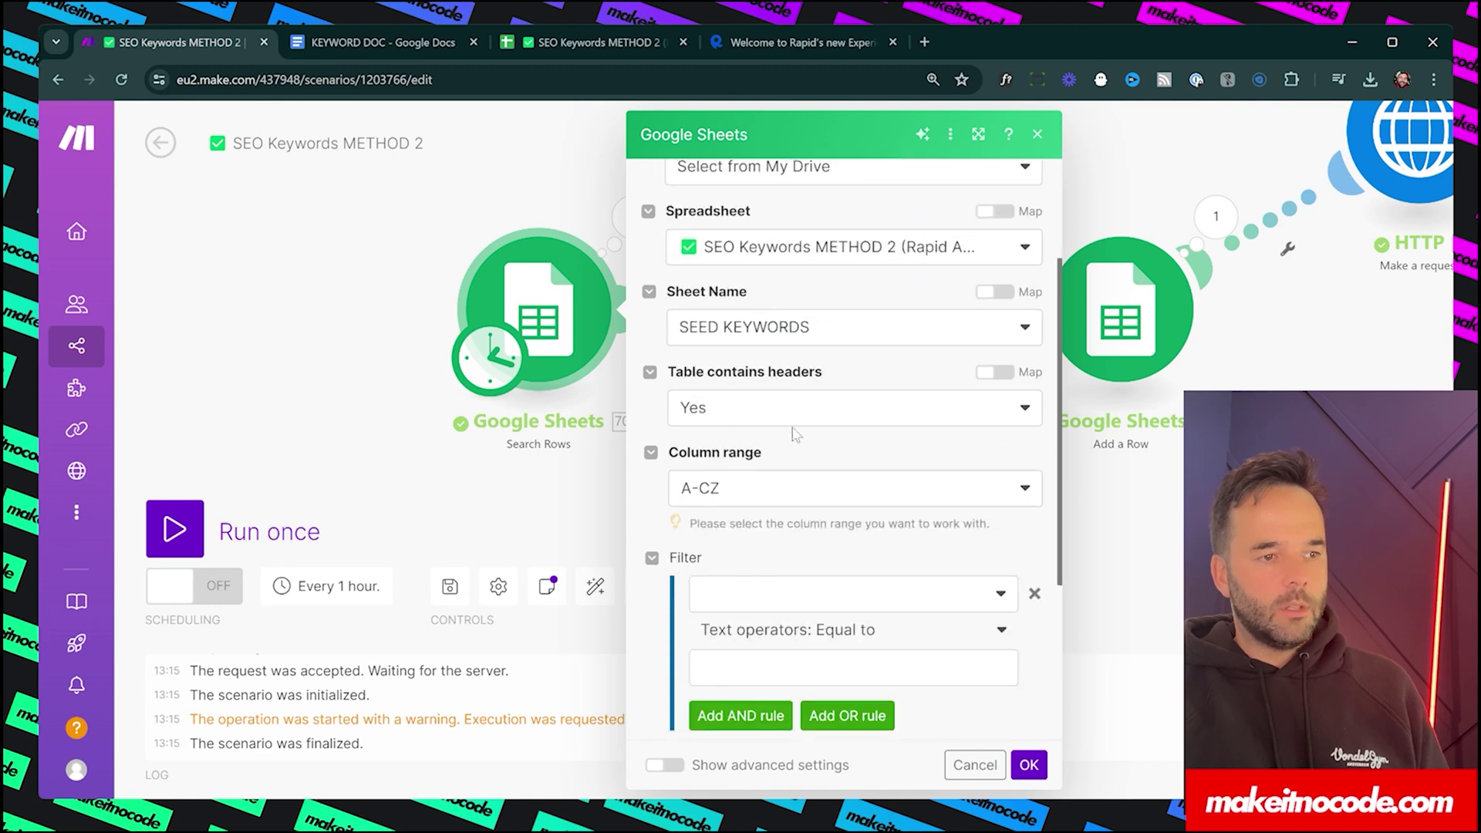
click(586, 41)
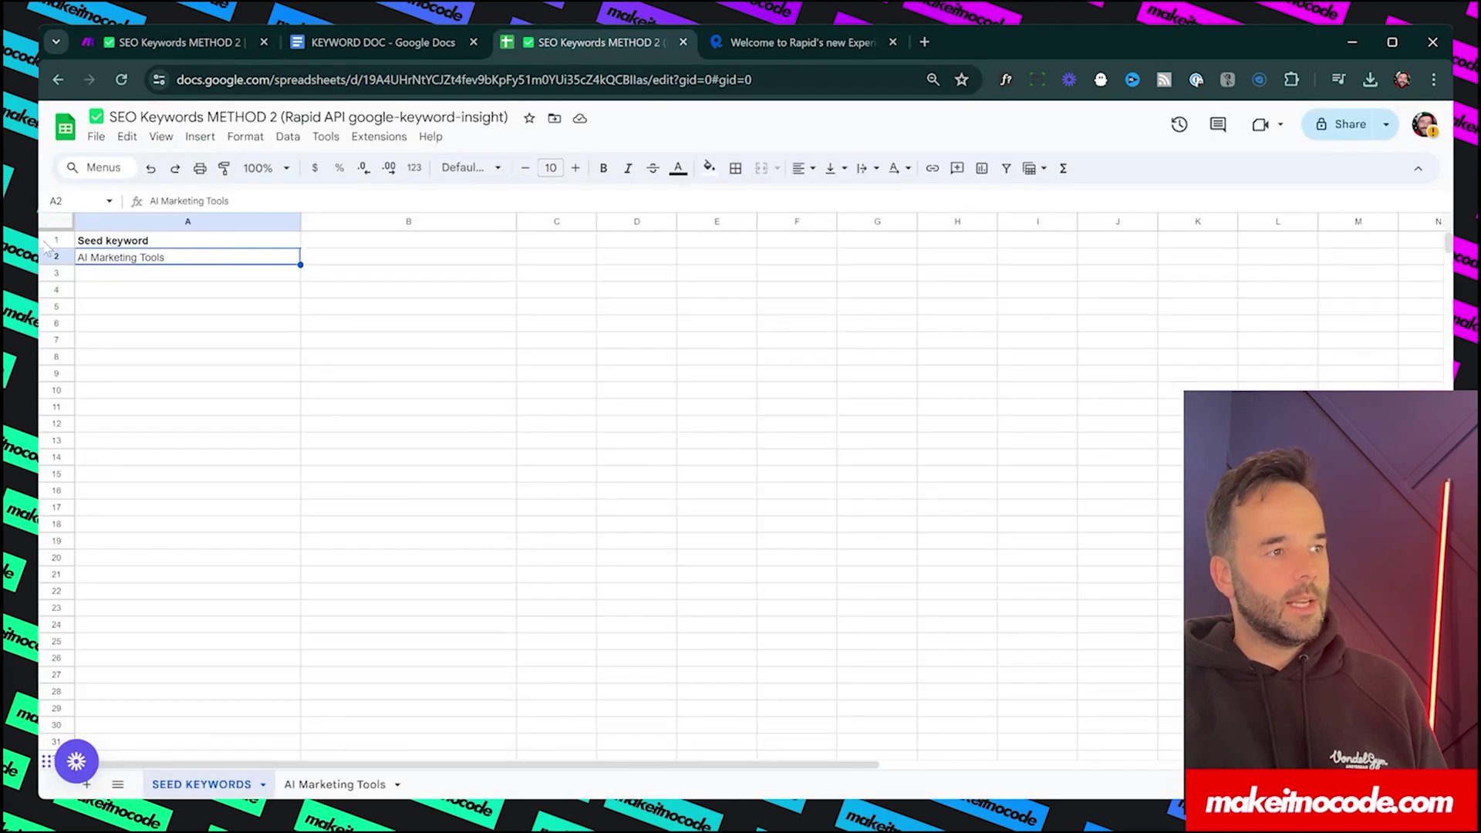
click(131, 242)
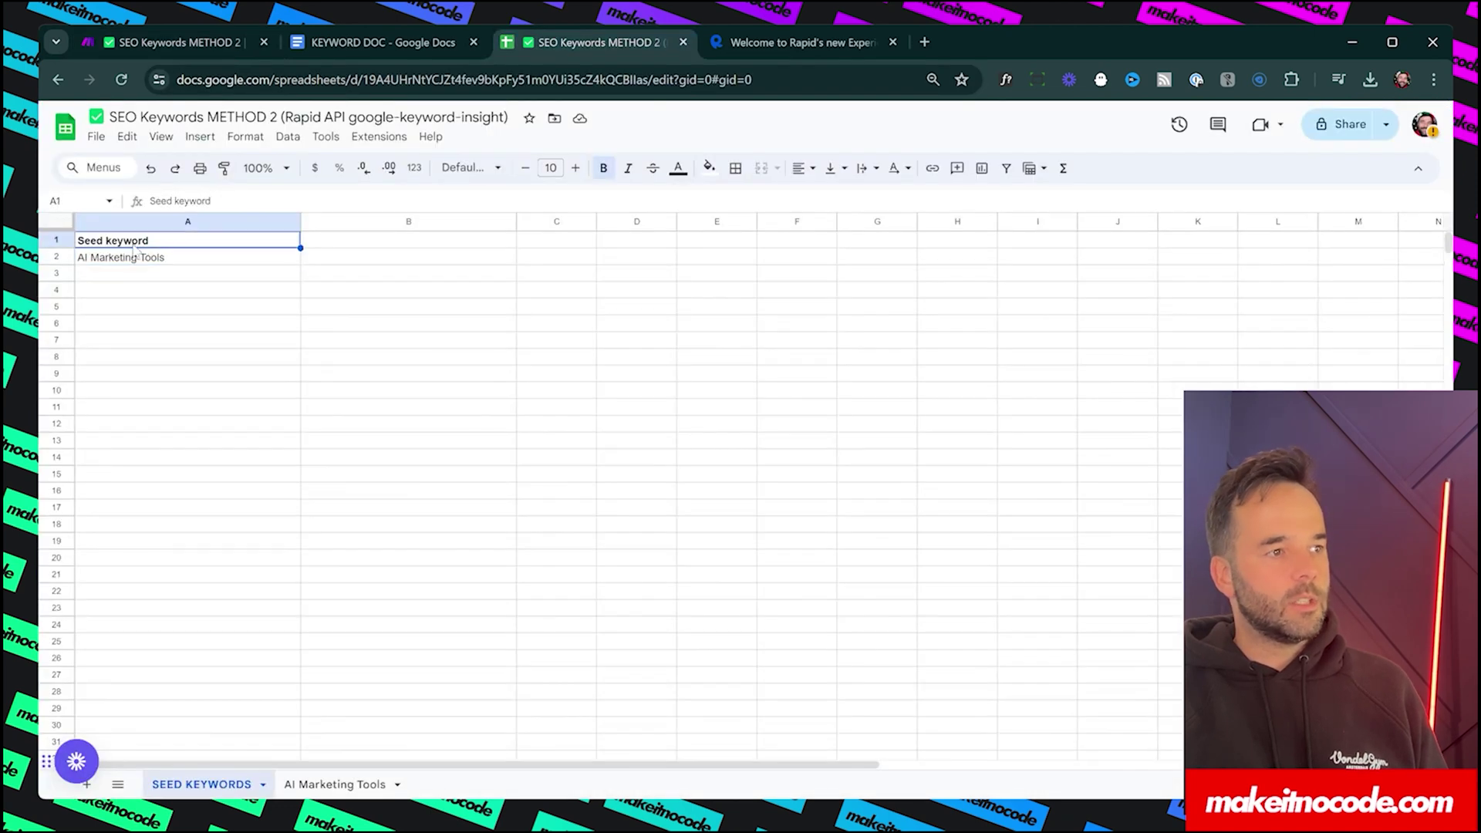
click(214, 46)
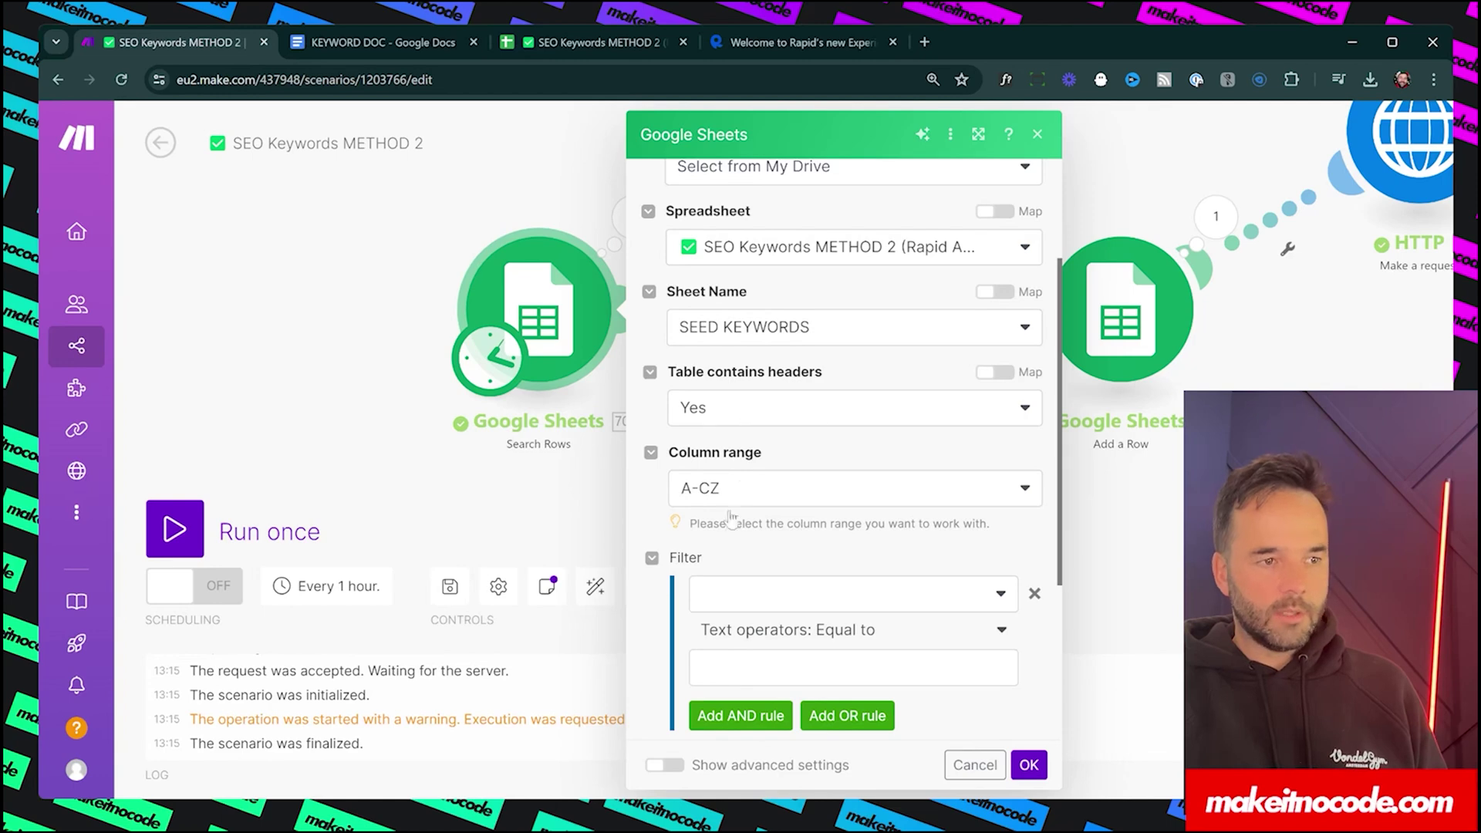
scroll(790, 628, down, 4)
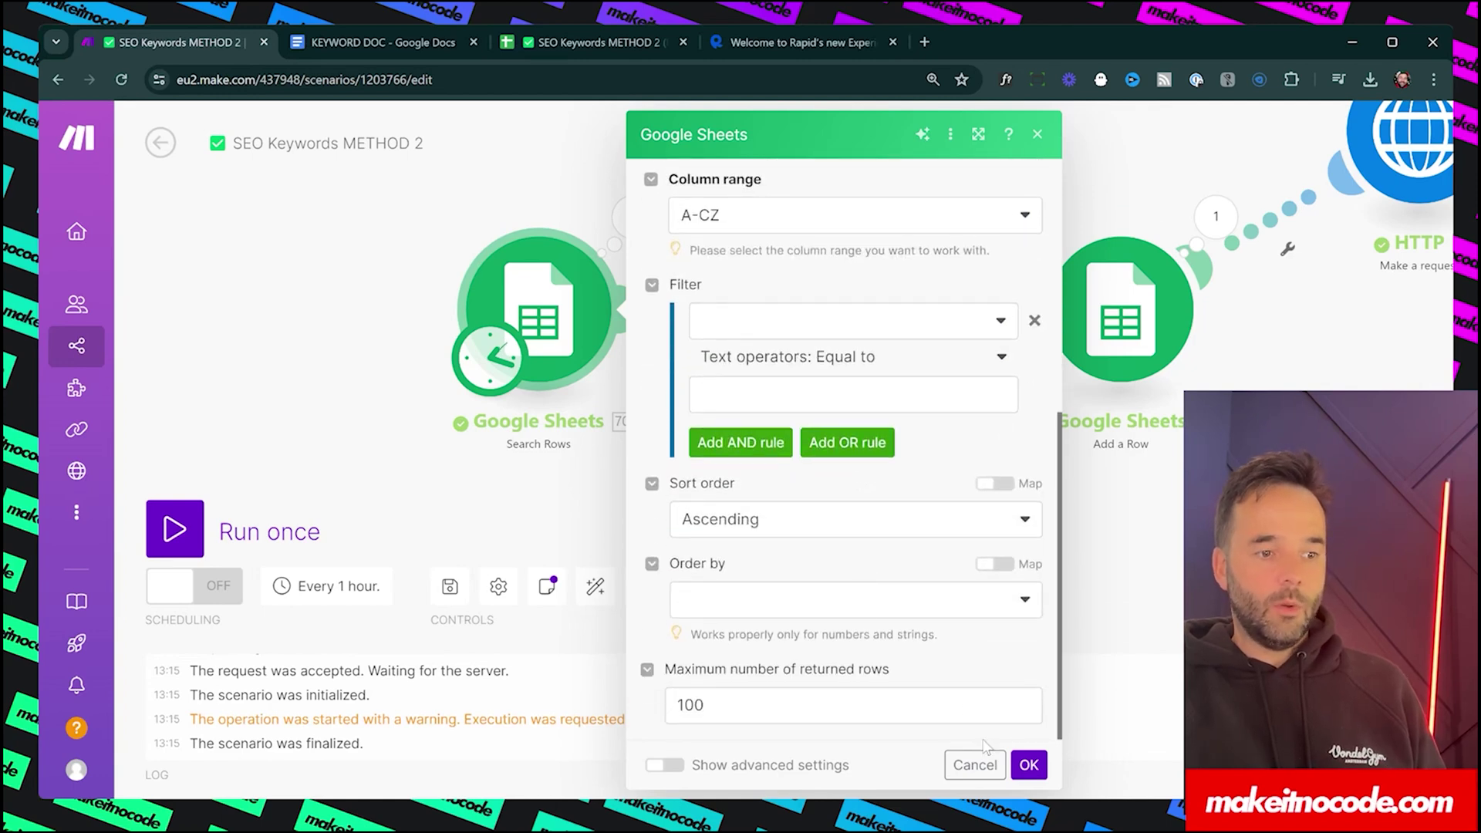
Step: Compare the Search Rows module's spreadsheet, sheet and filter settings with the seed keyword row in the SEED KEYWORDS sheet
click(1027, 765)
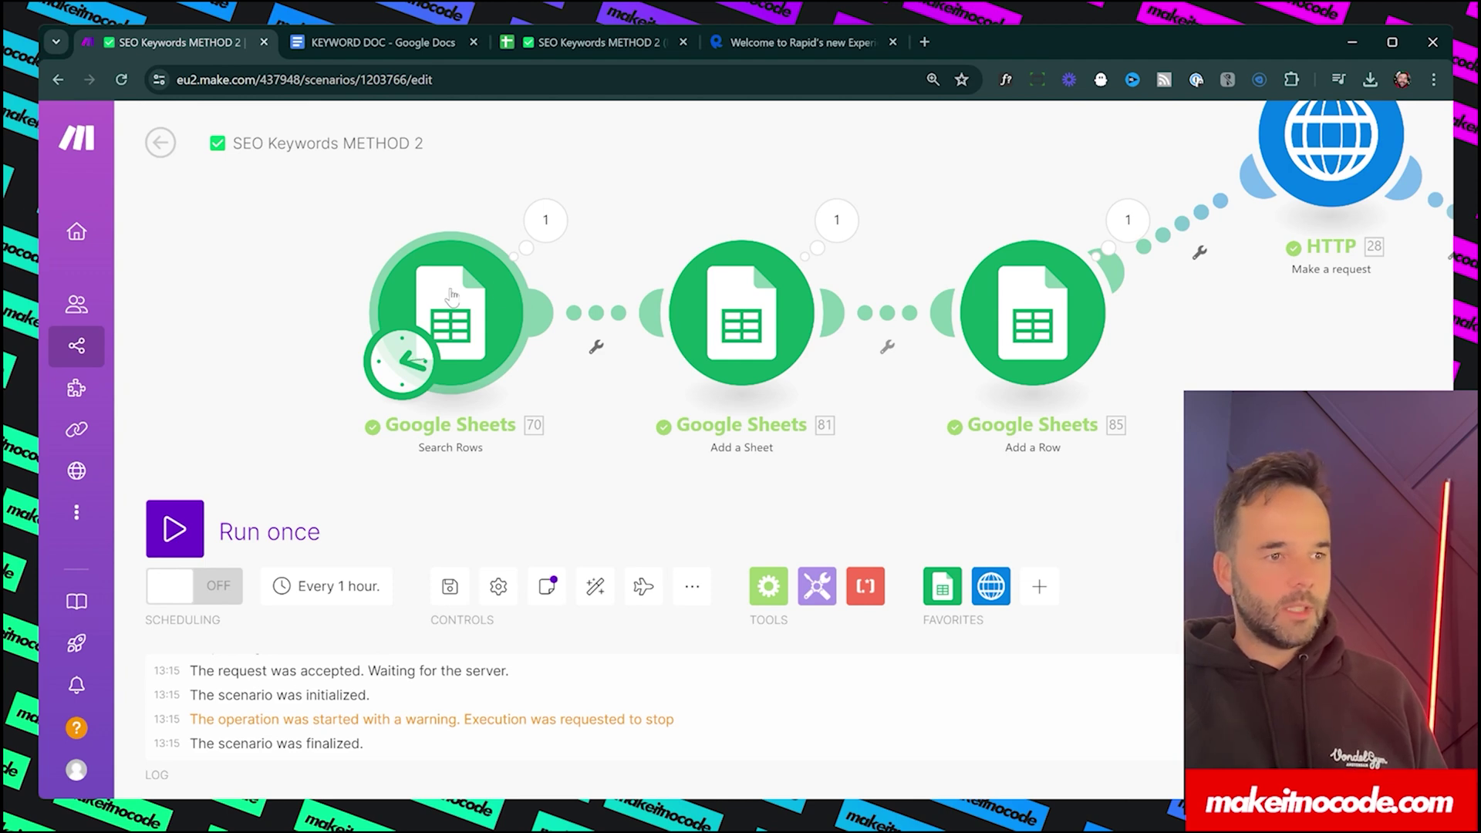
drag(688, 505, 539, 498)
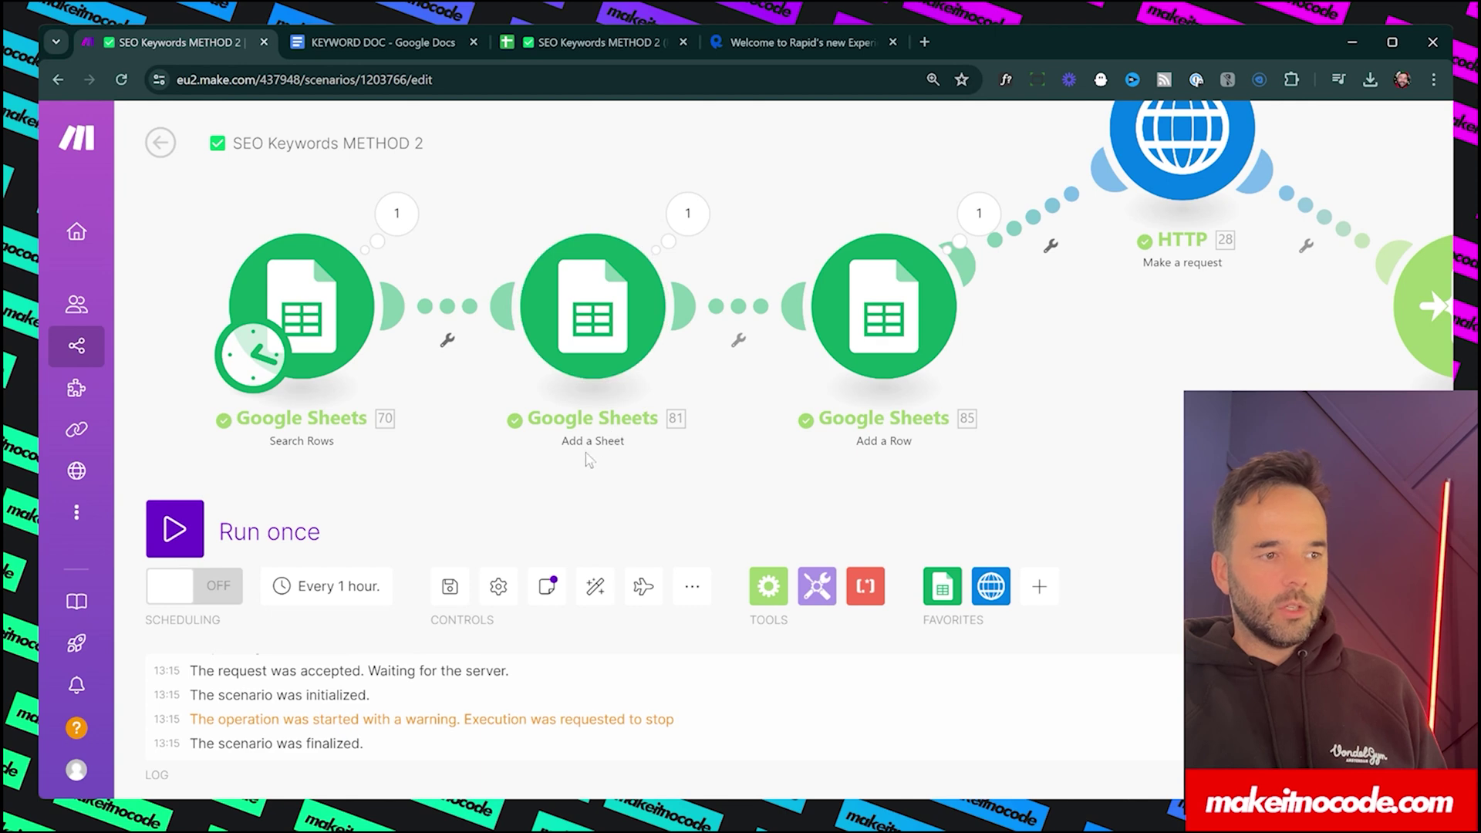
click(329, 336)
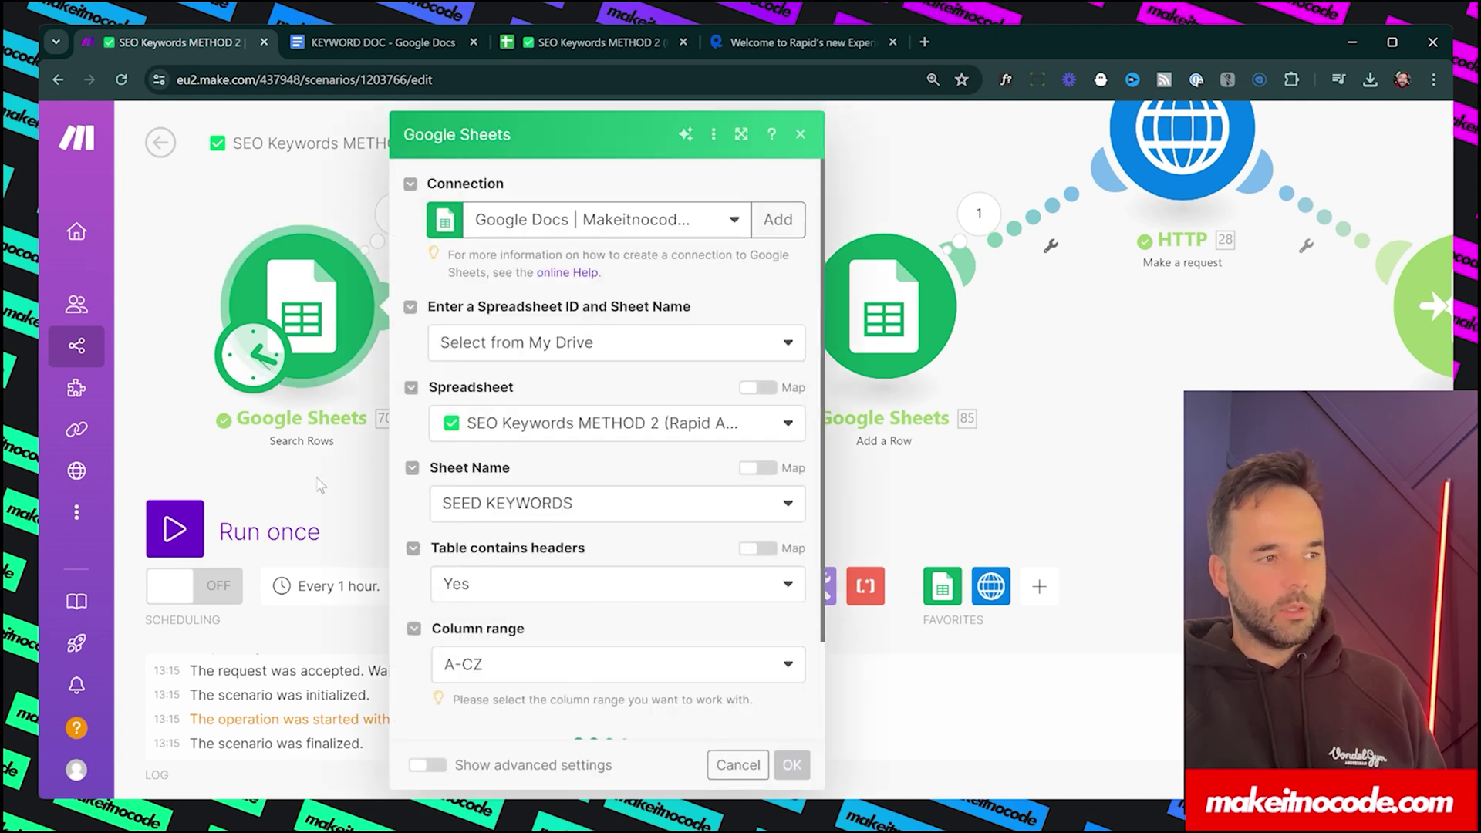
click(573, 43)
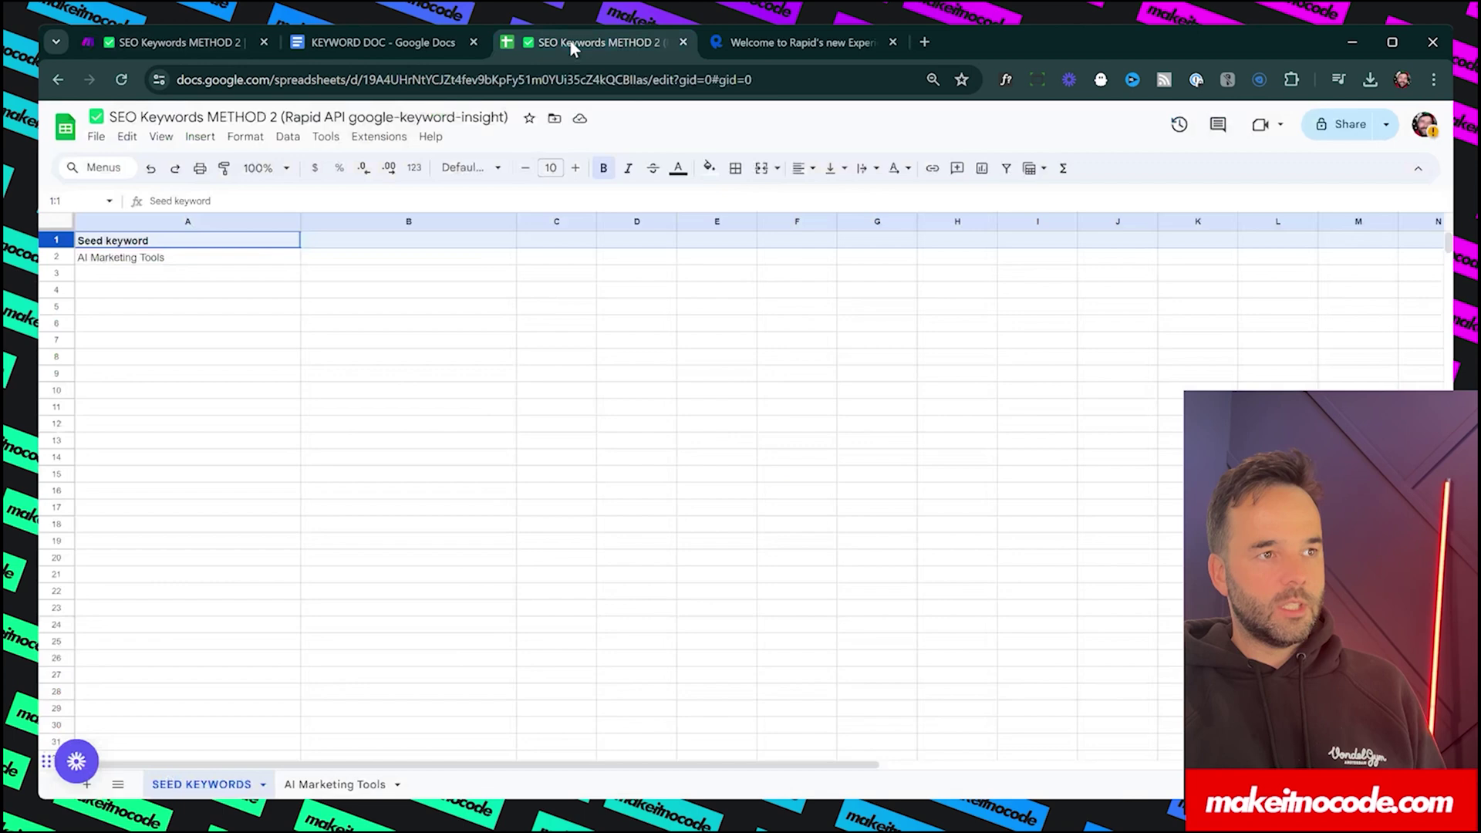
click(109, 258)
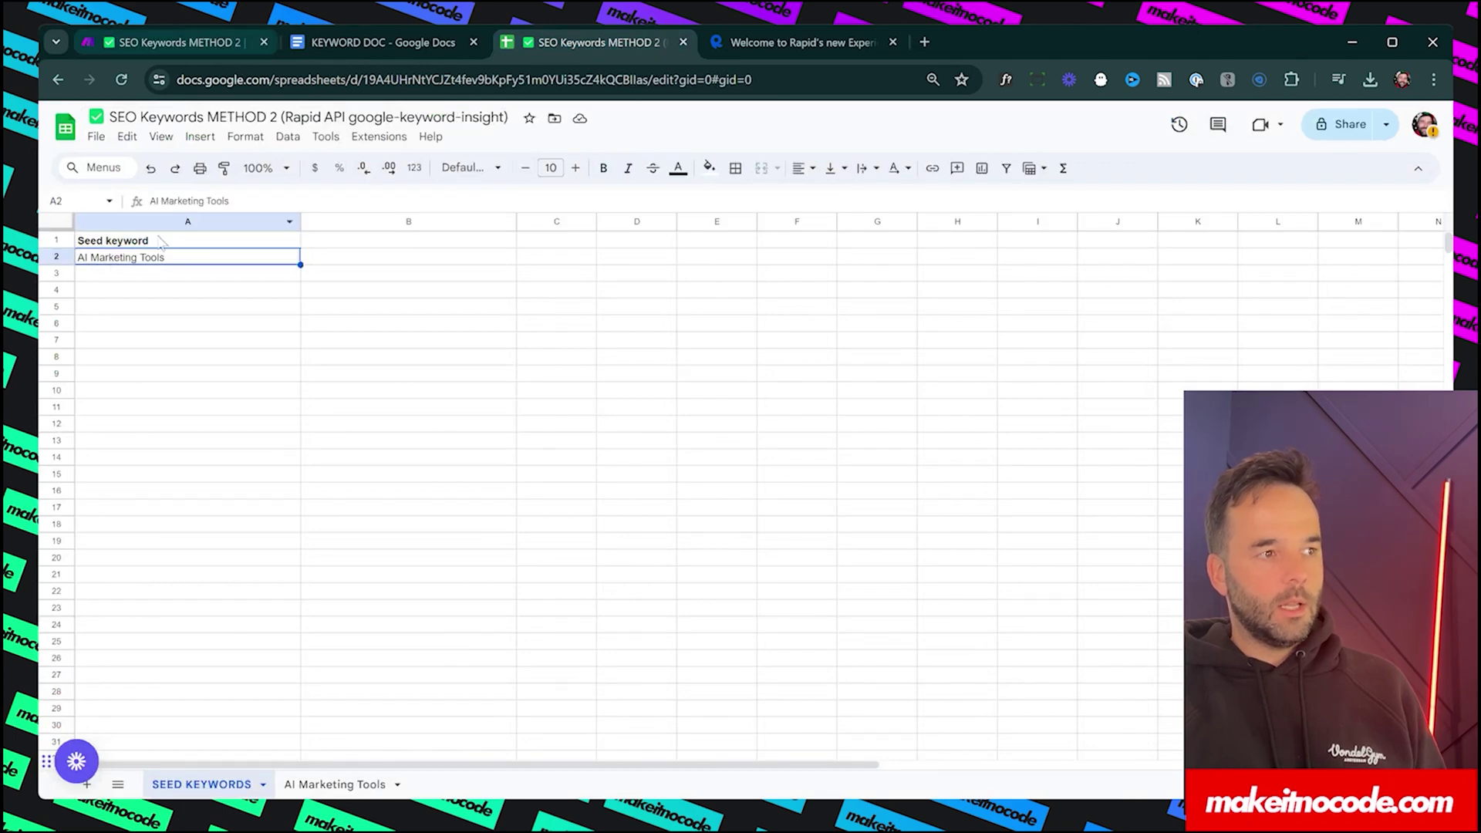
click(216, 44)
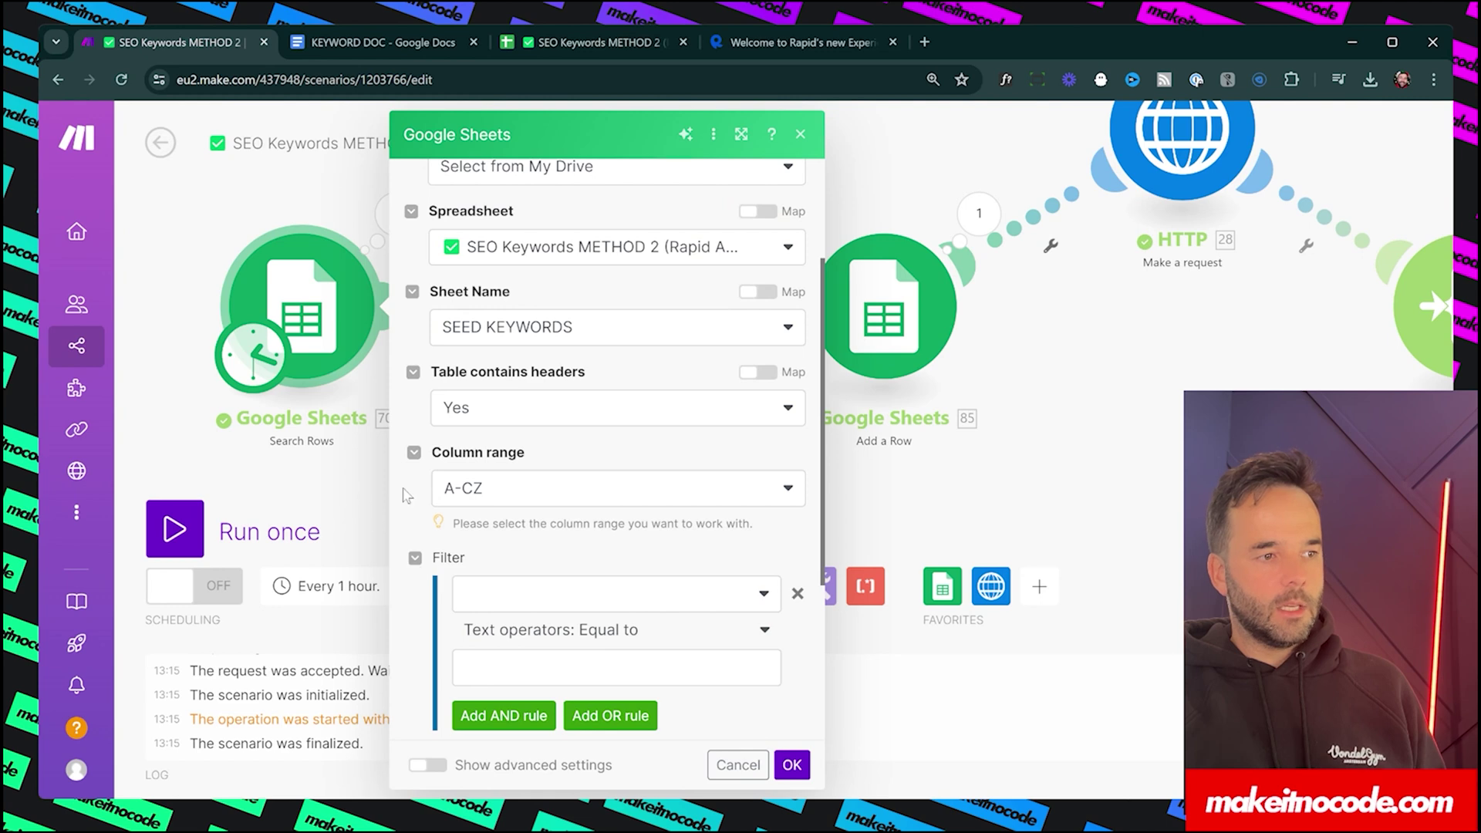
scroll(617, 500, up, 3)
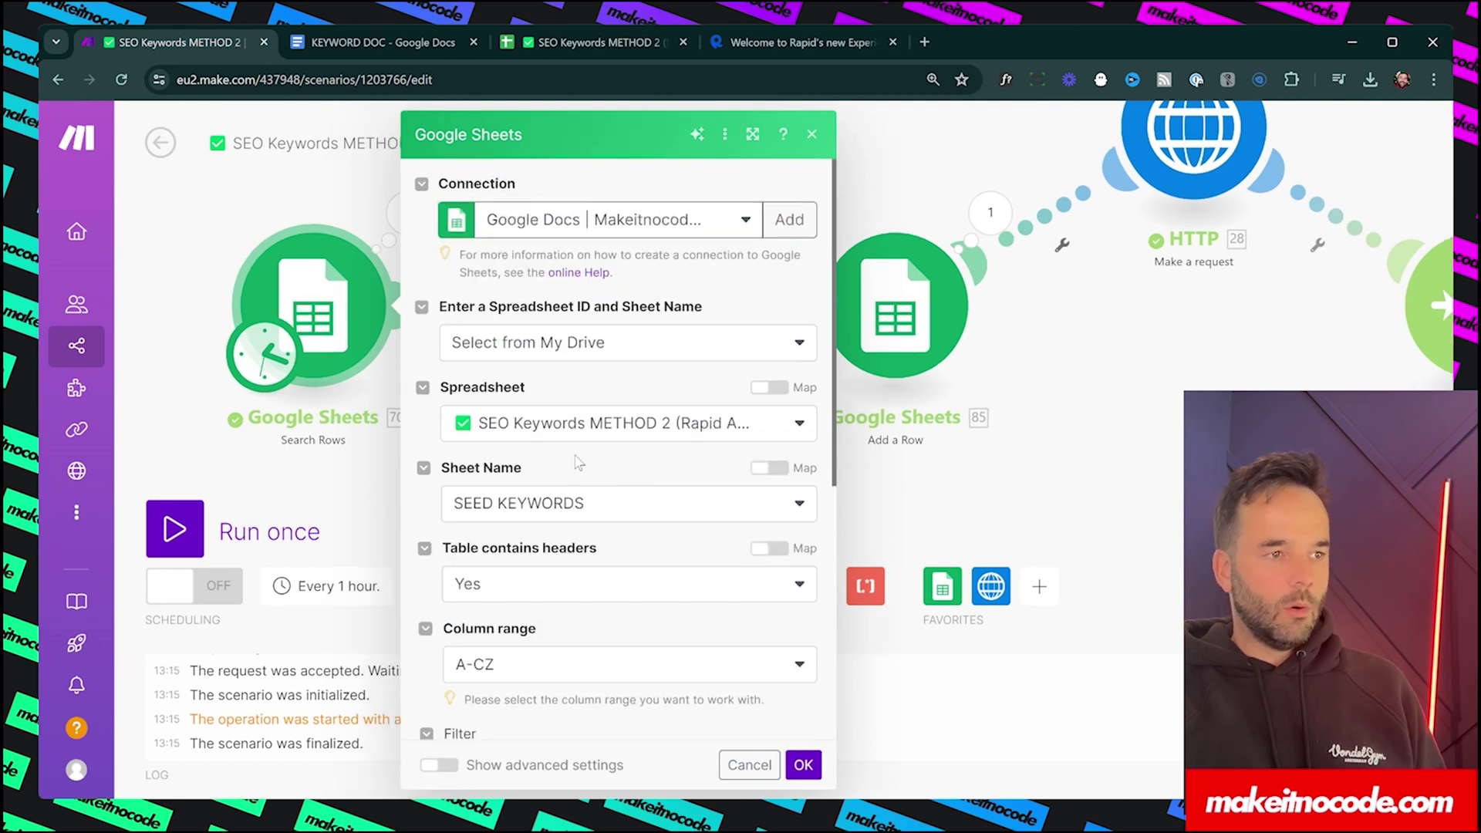
click(1123, 524)
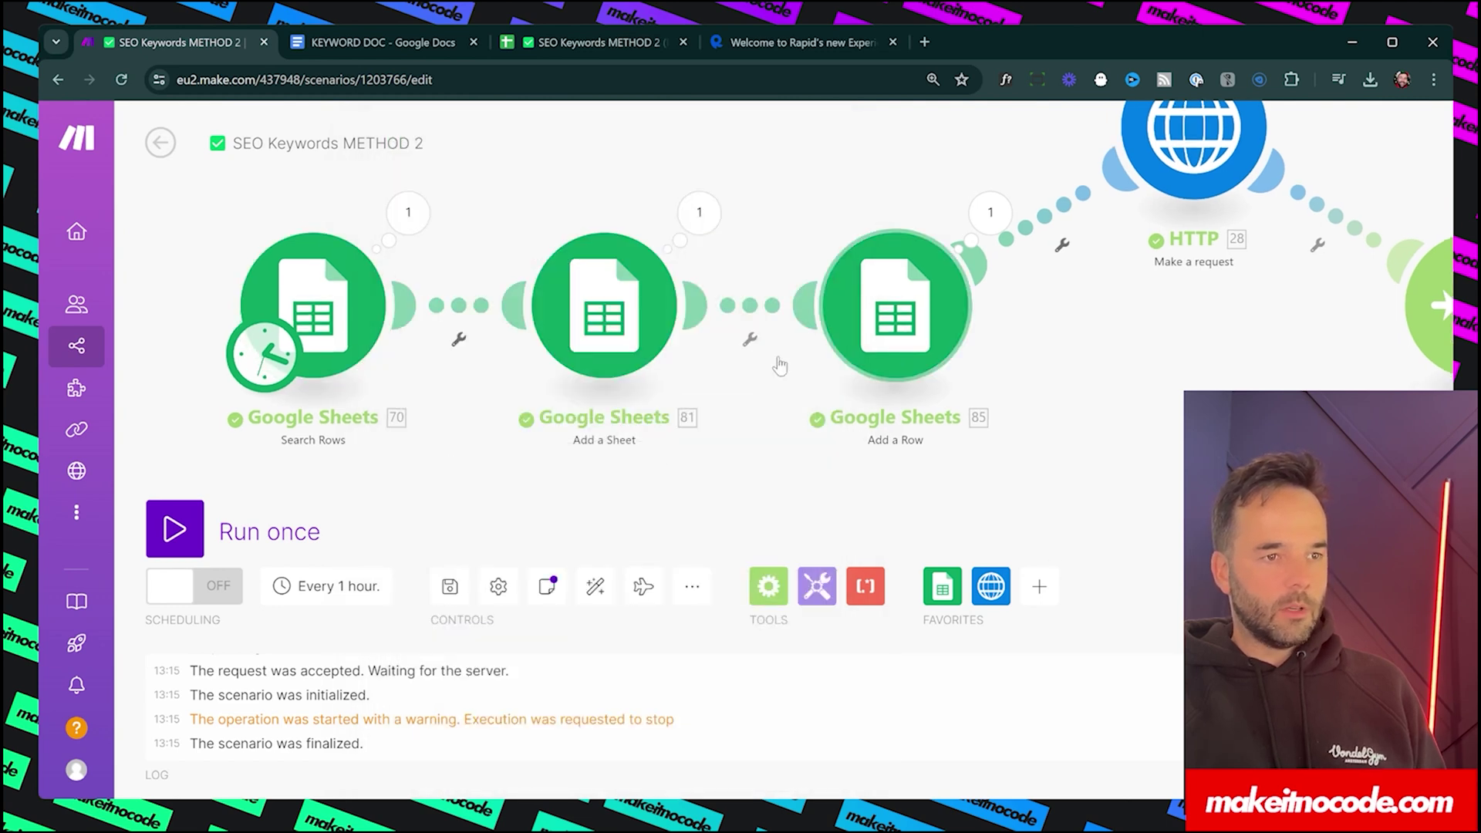
Step: Inspect the Spreadsheet ID and the seed keyword mapping in the Title of the Add a Sheet module
click(622, 358)
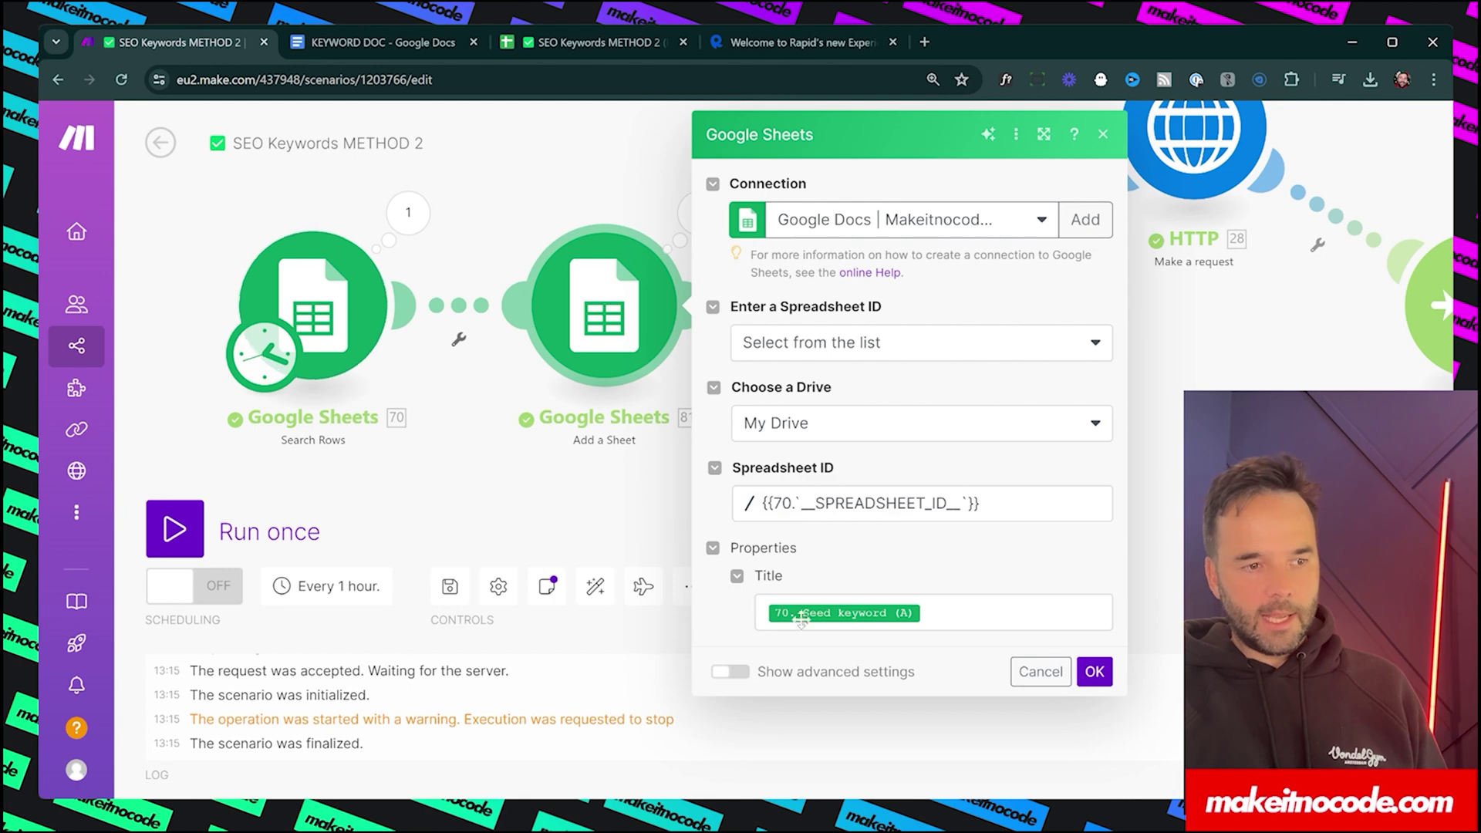
click(952, 614)
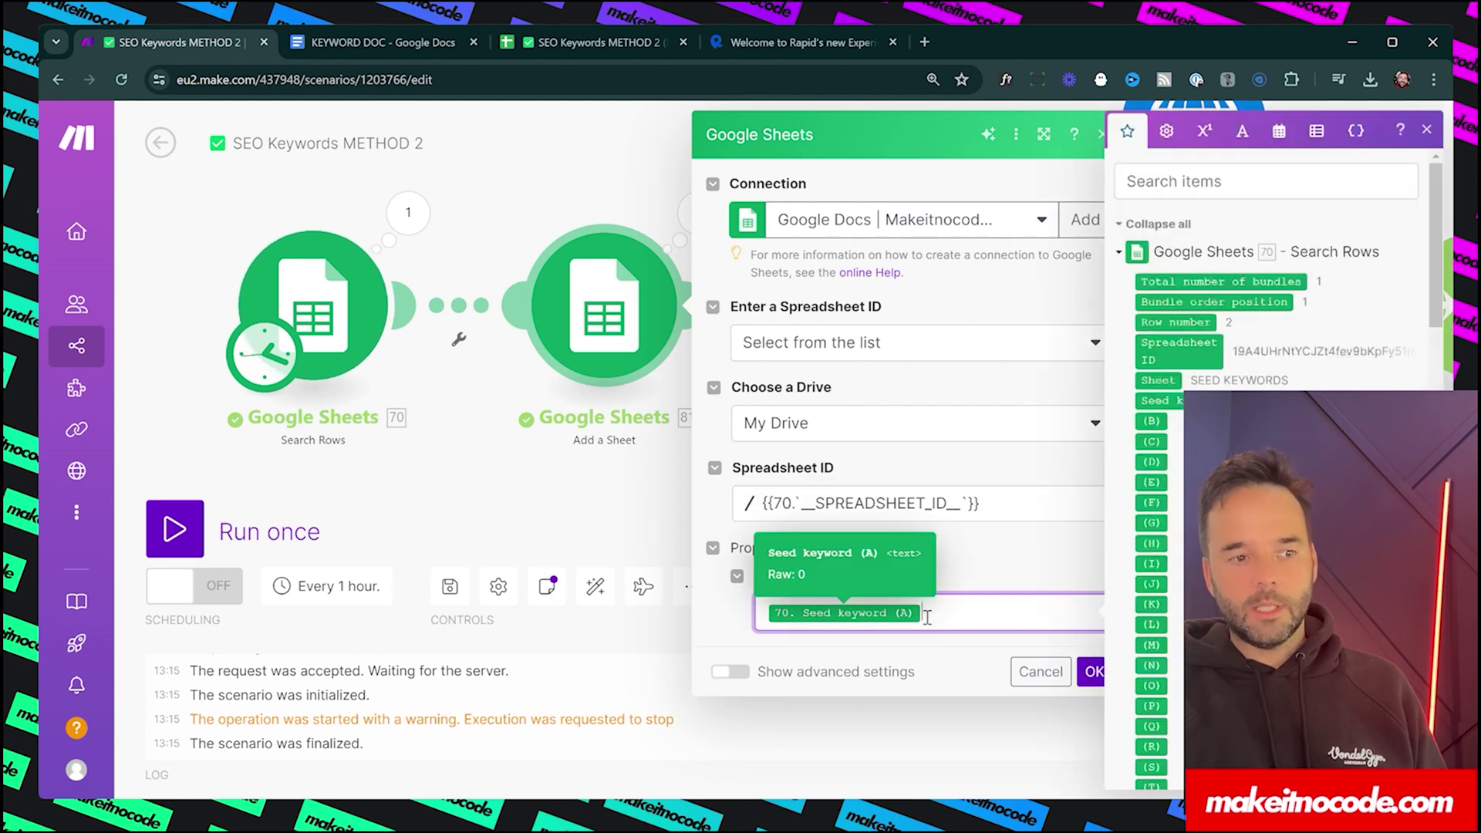
click(559, 486)
Step: Check the first Add a Row module's spreadsheet, sheet name and column range against the header and rows of the AI Marketing Tools sheet
drag(804, 464, 617, 462)
click(710, 345)
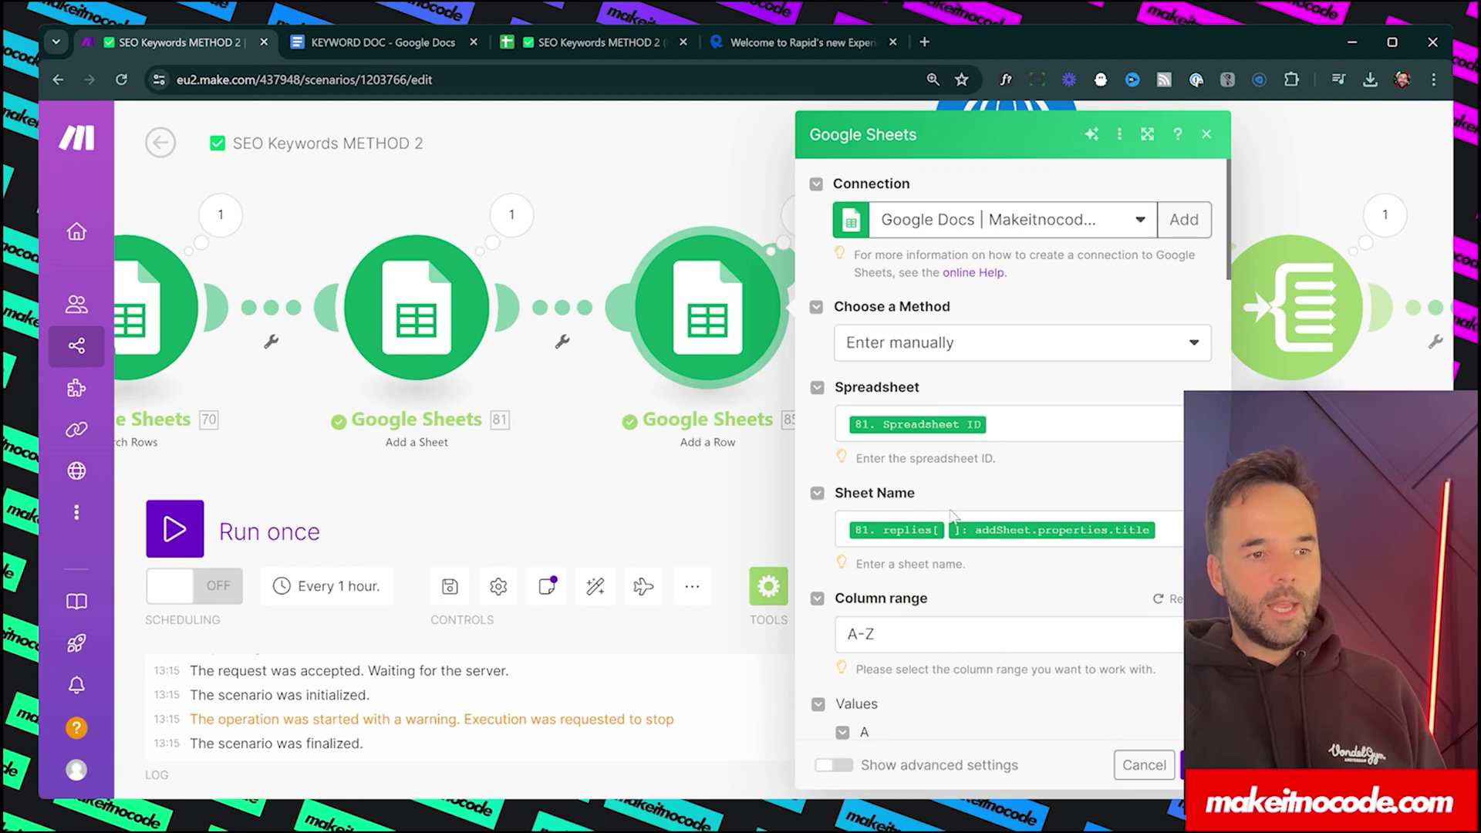
click(570, 46)
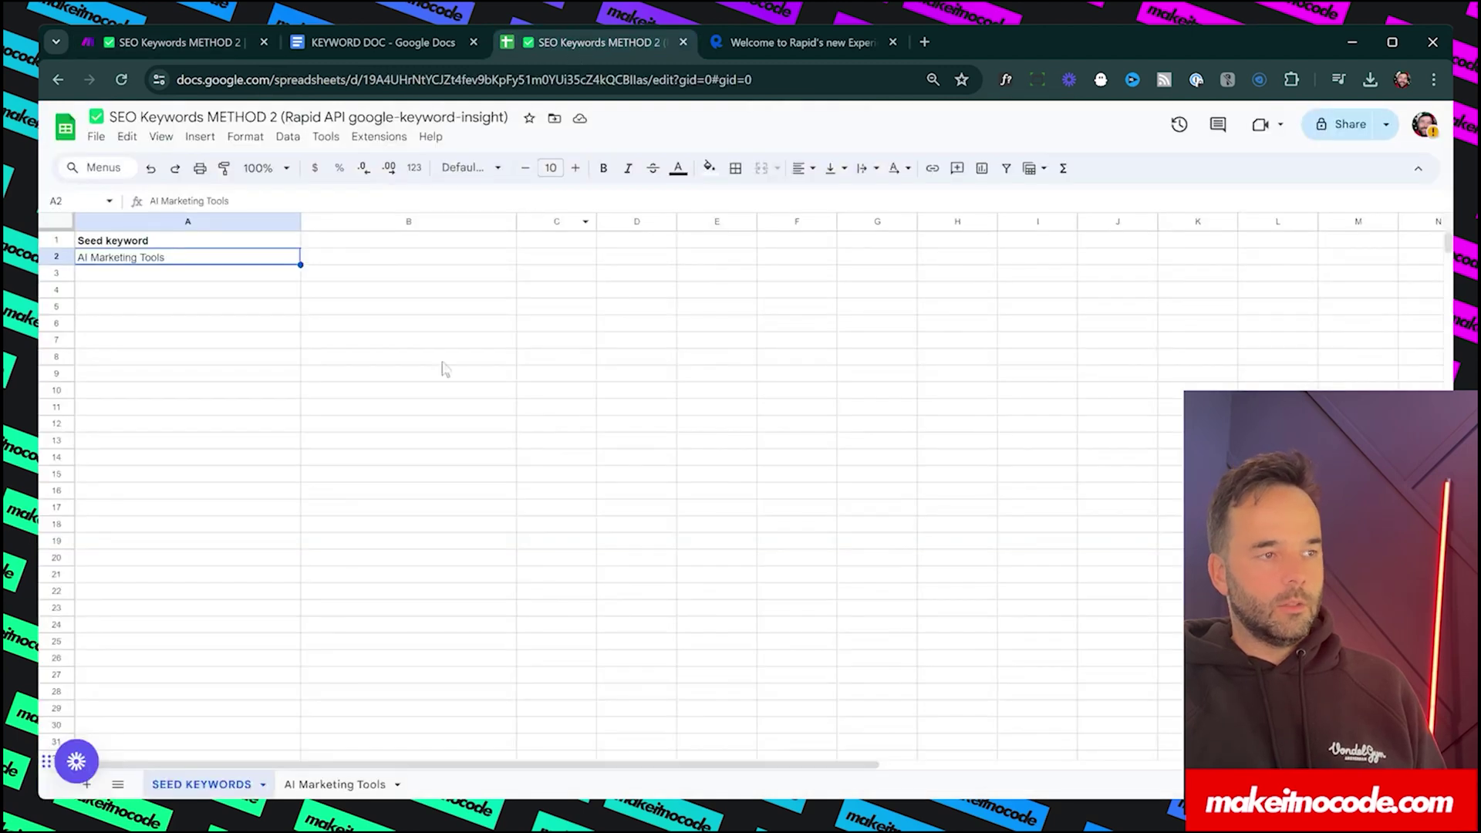
click(337, 784)
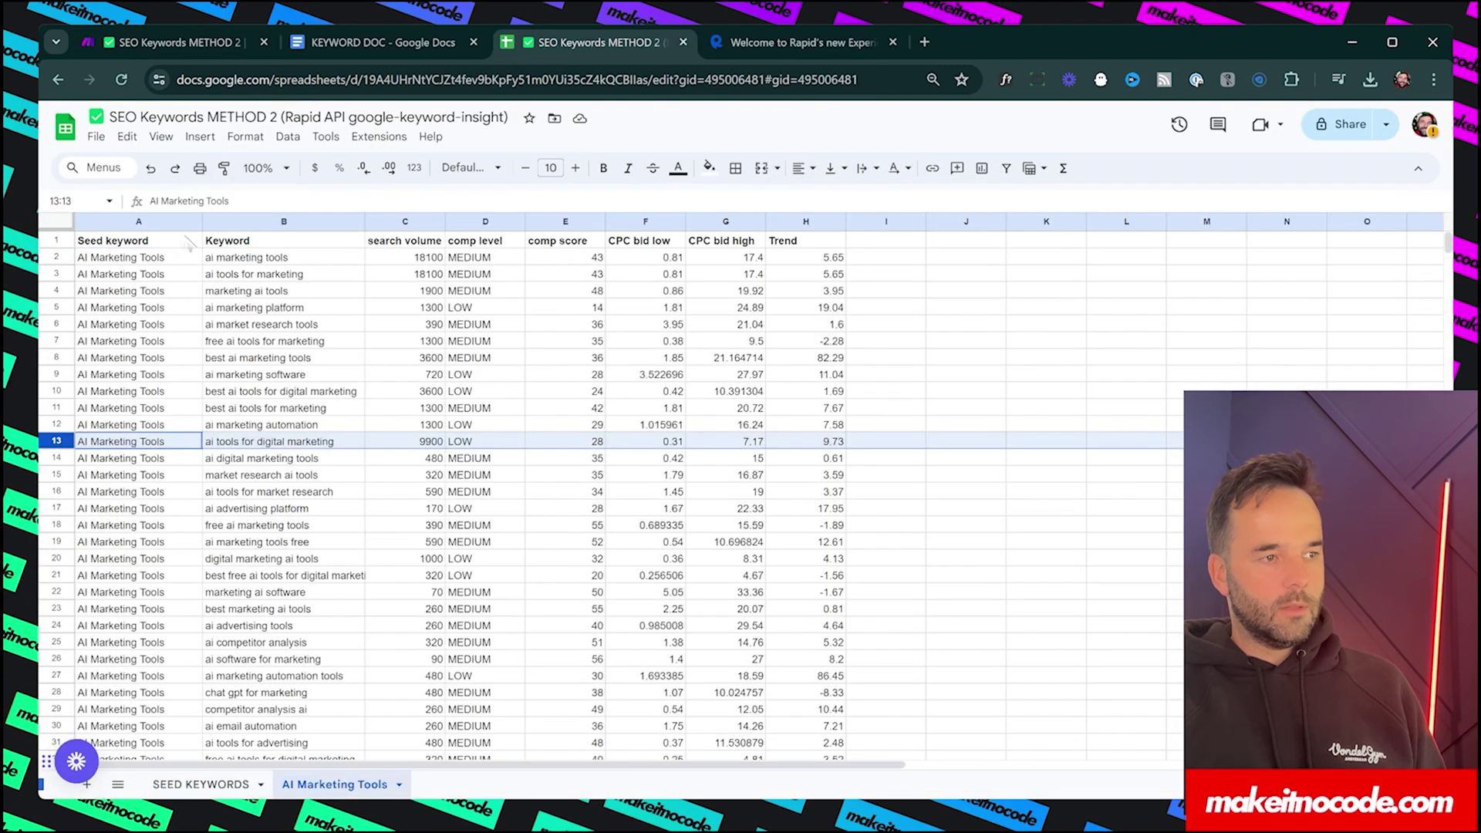
click(60, 258)
click(50, 274)
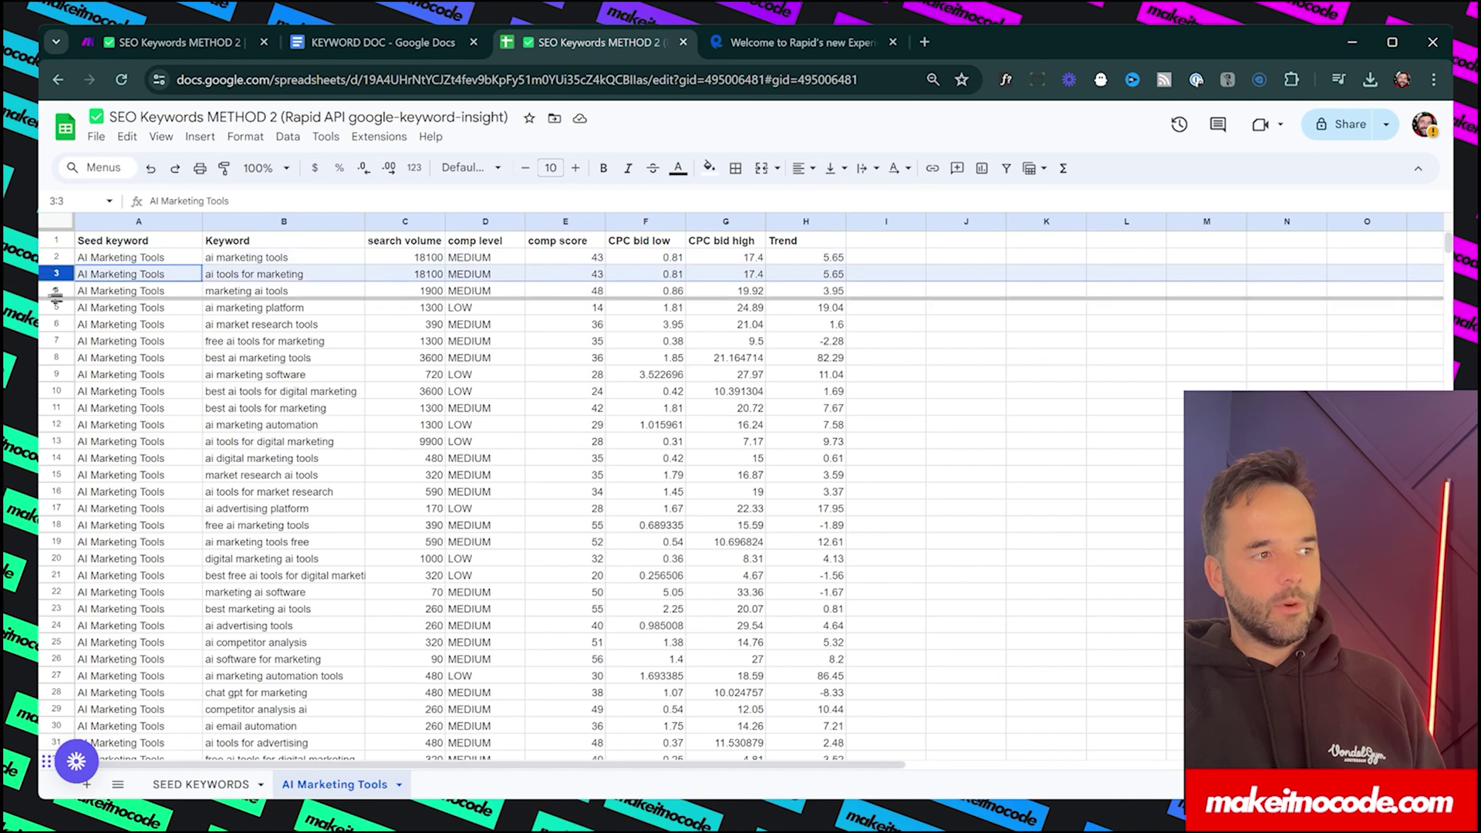
click(57, 292)
click(57, 307)
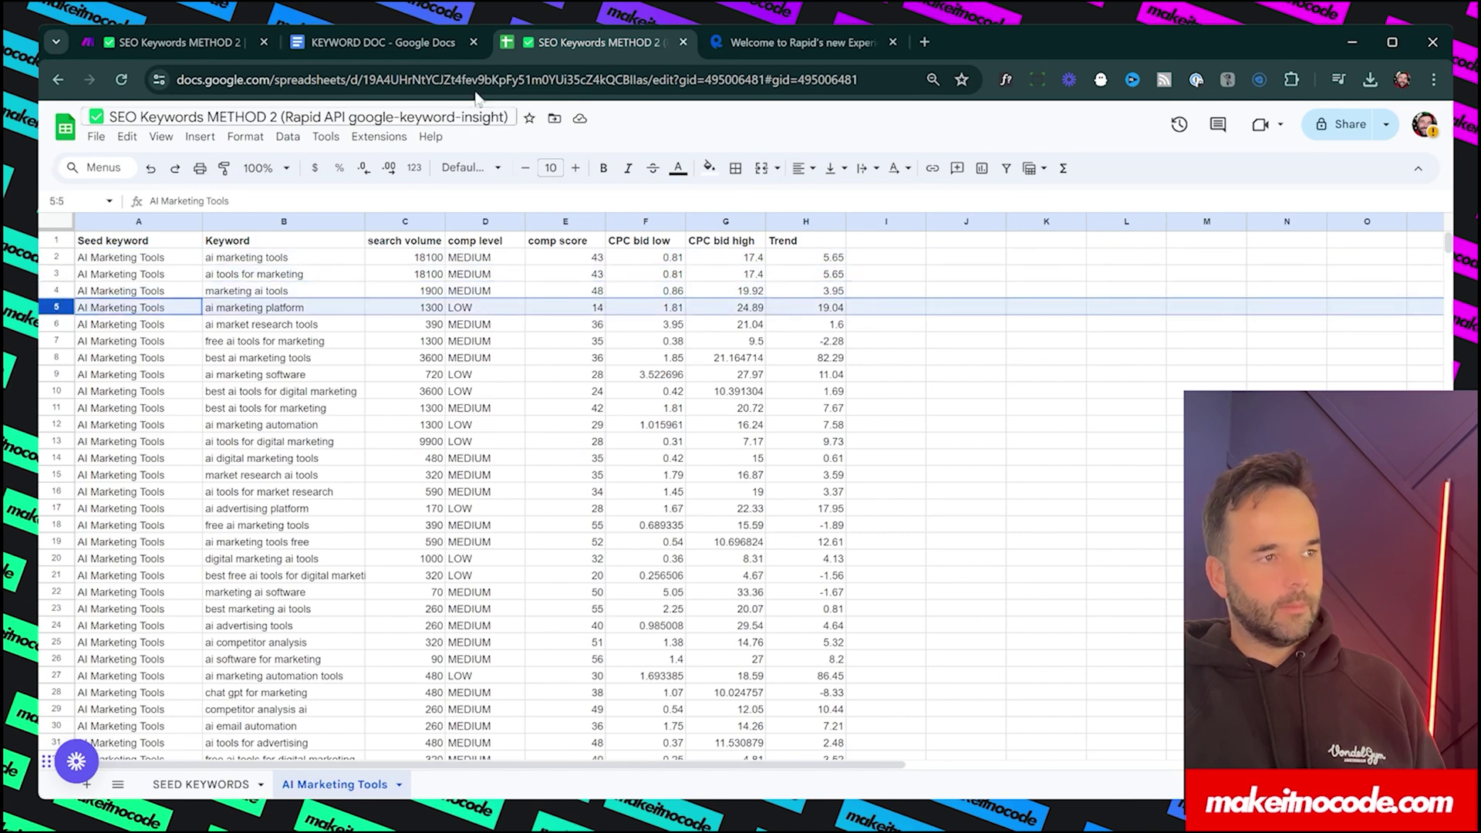
click(234, 48)
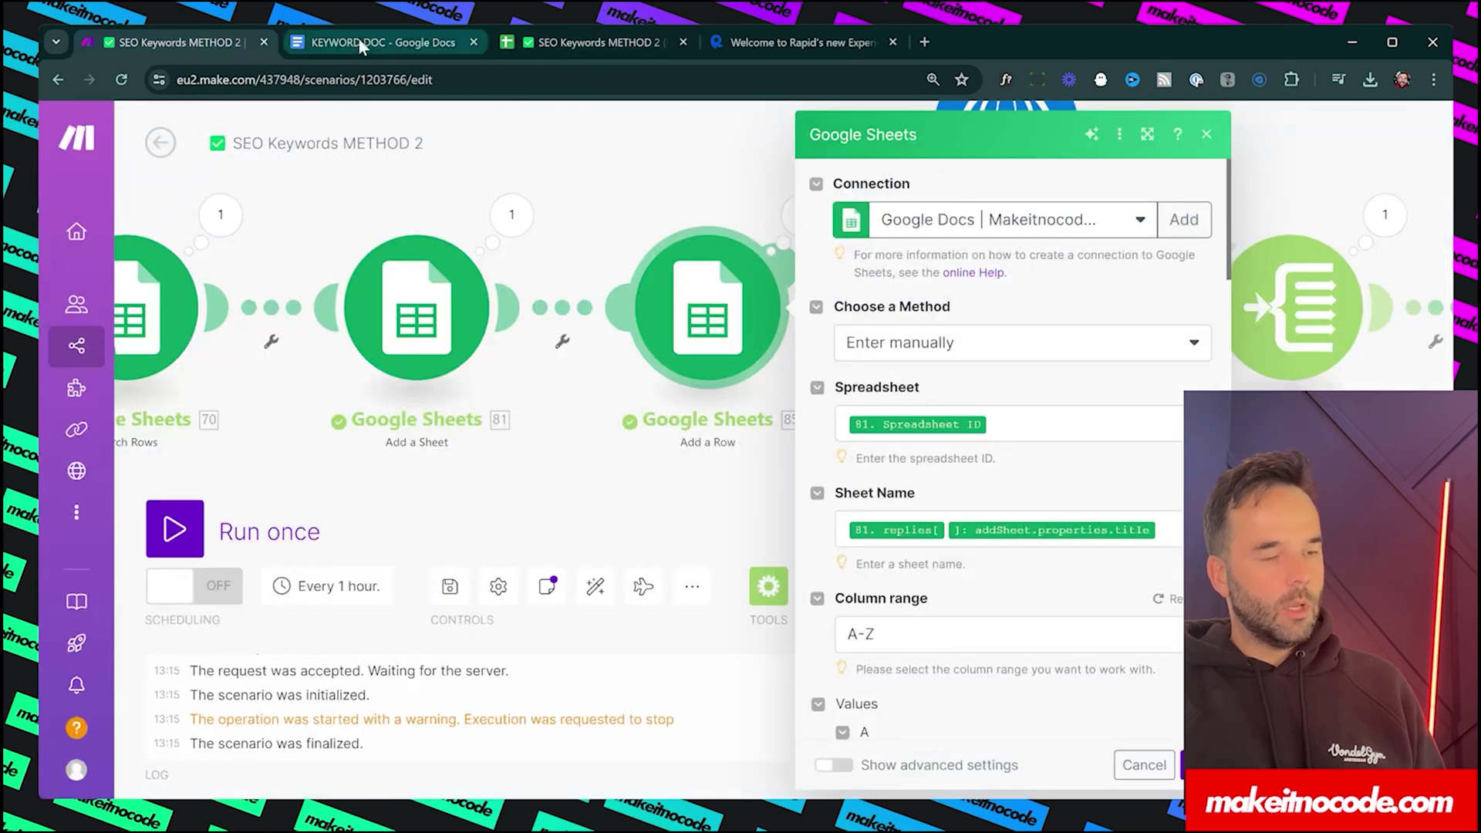
click(603, 481)
Step: Move the HTTP module higher above the row of other modules in the scenario
scroll(587, 478, down, 3)
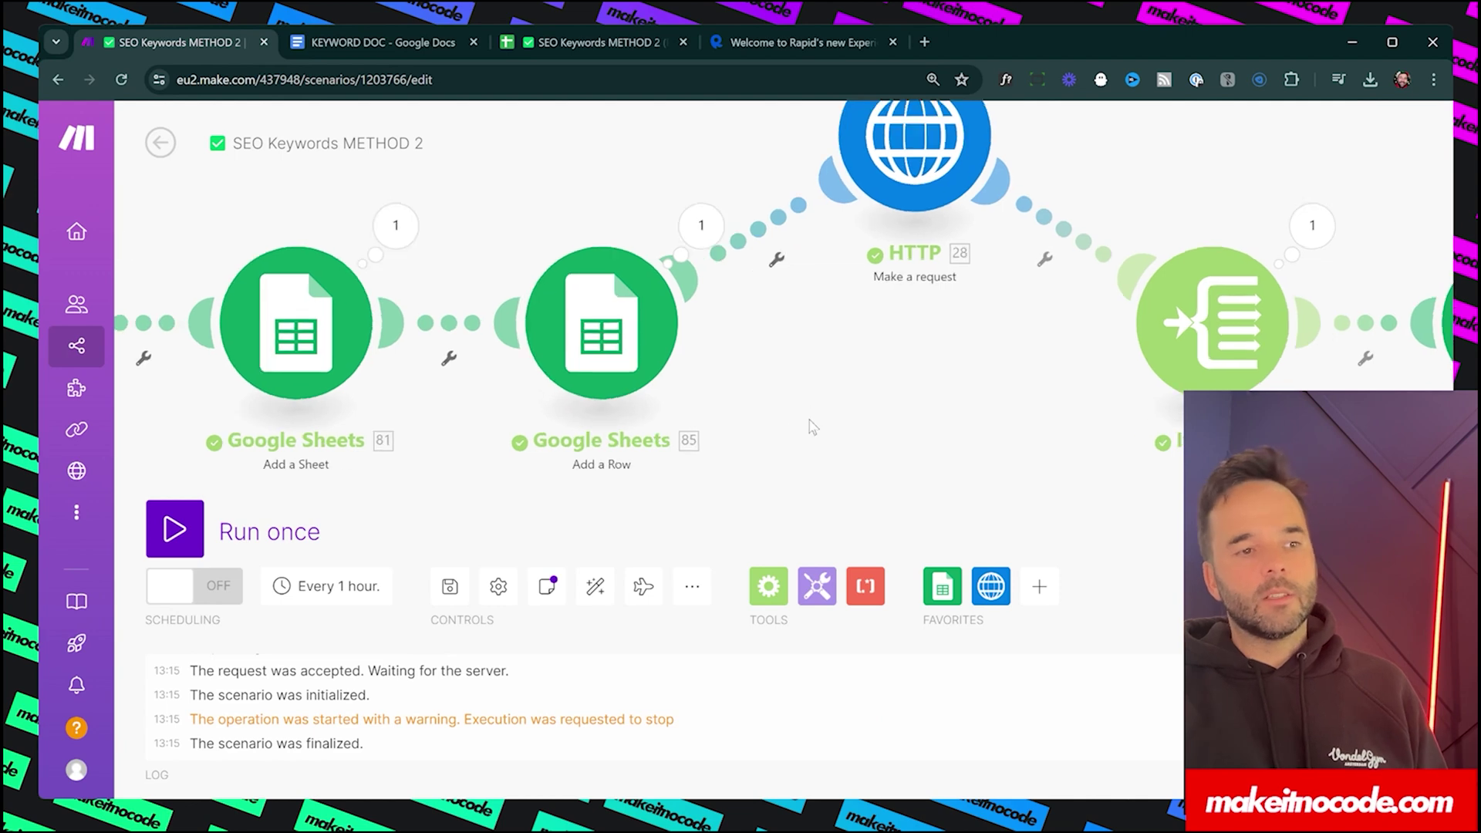
scroll(812, 422, down, 3)
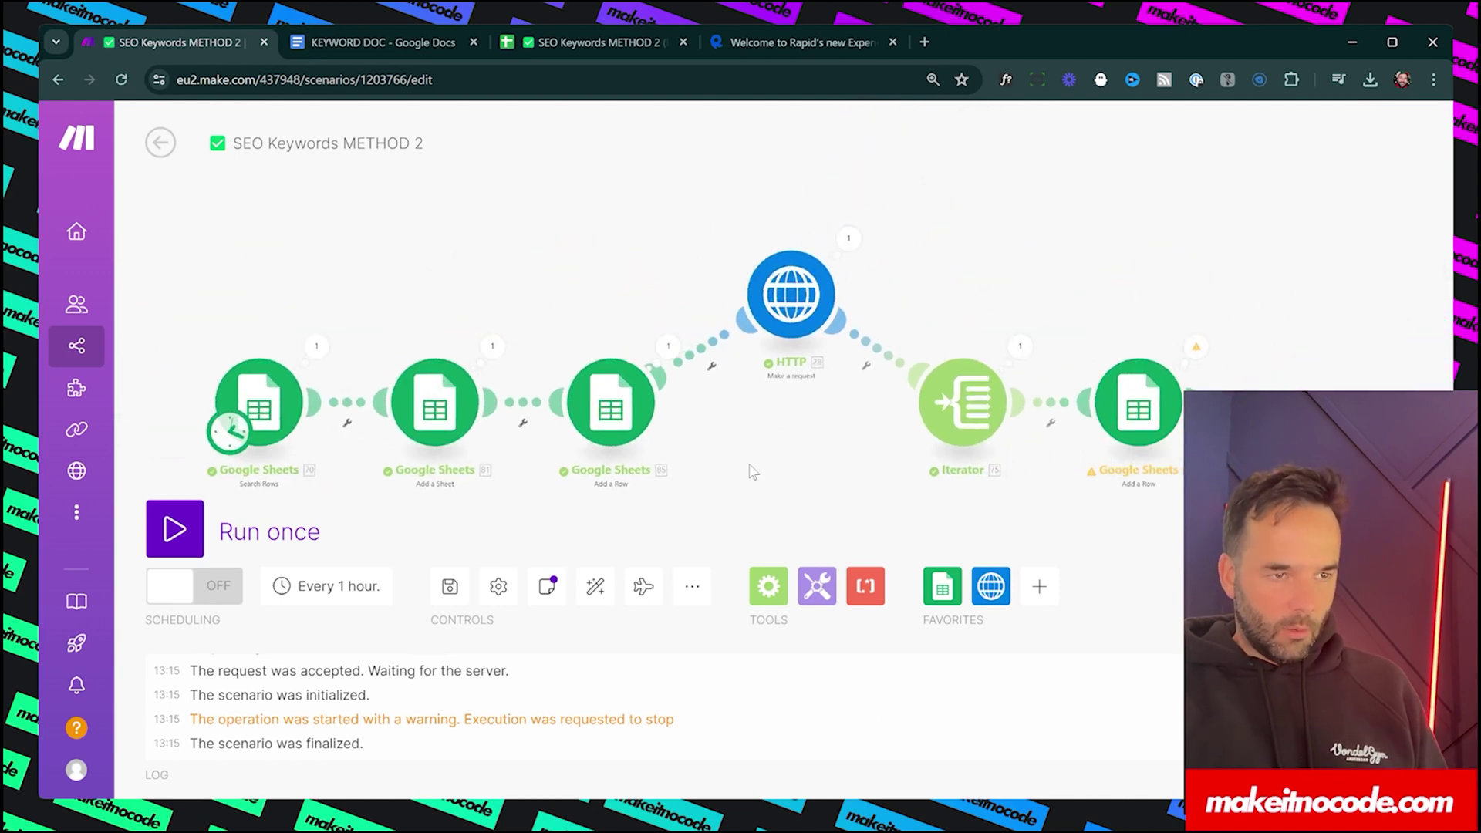
drag(741, 328, 761, 219)
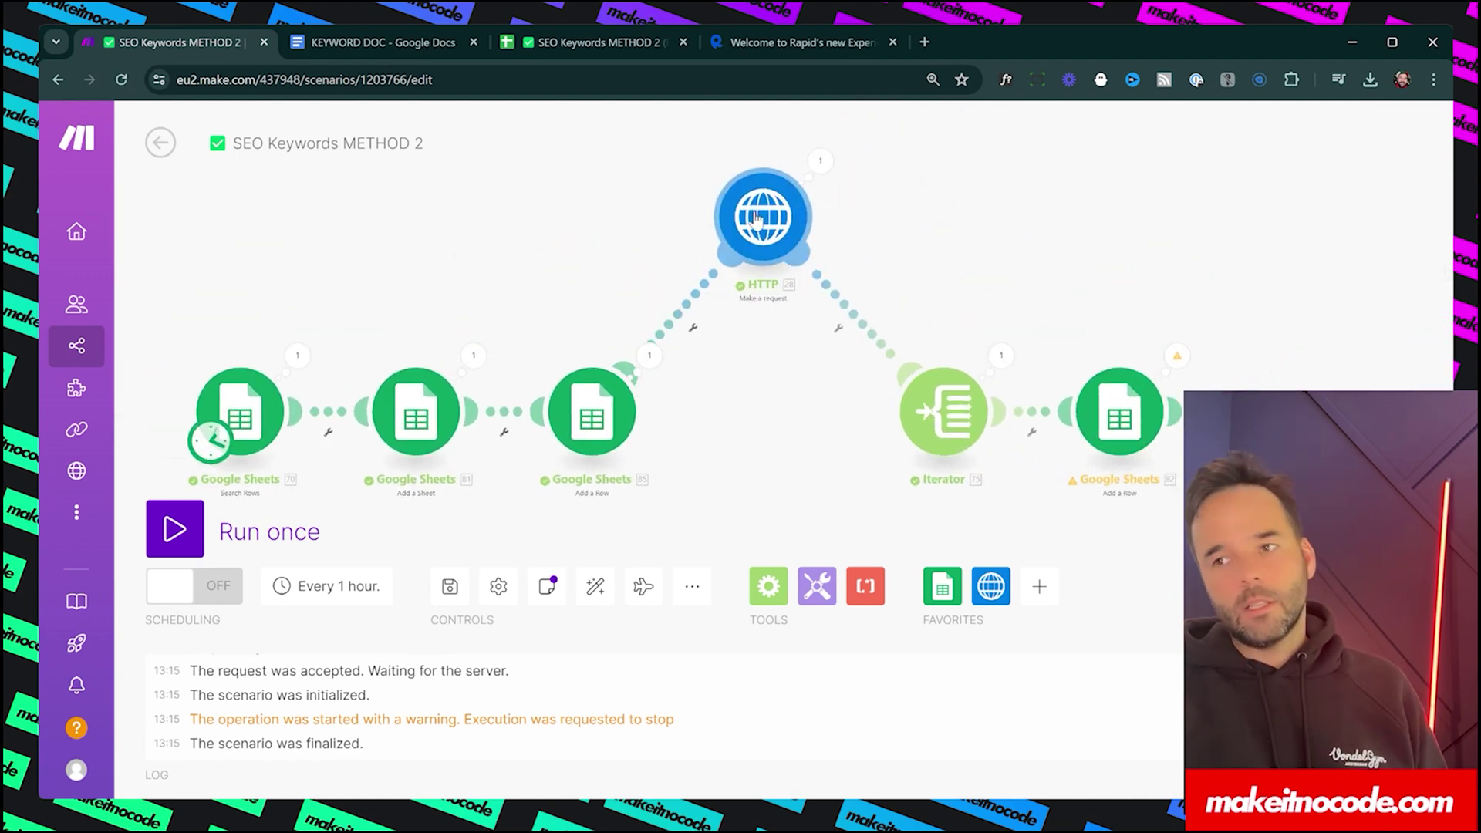
Step: Examine the HTTP module's request URL, method, x-rapidapi-key and x-rapidapi-host headers, and parse response setting
click(760, 219)
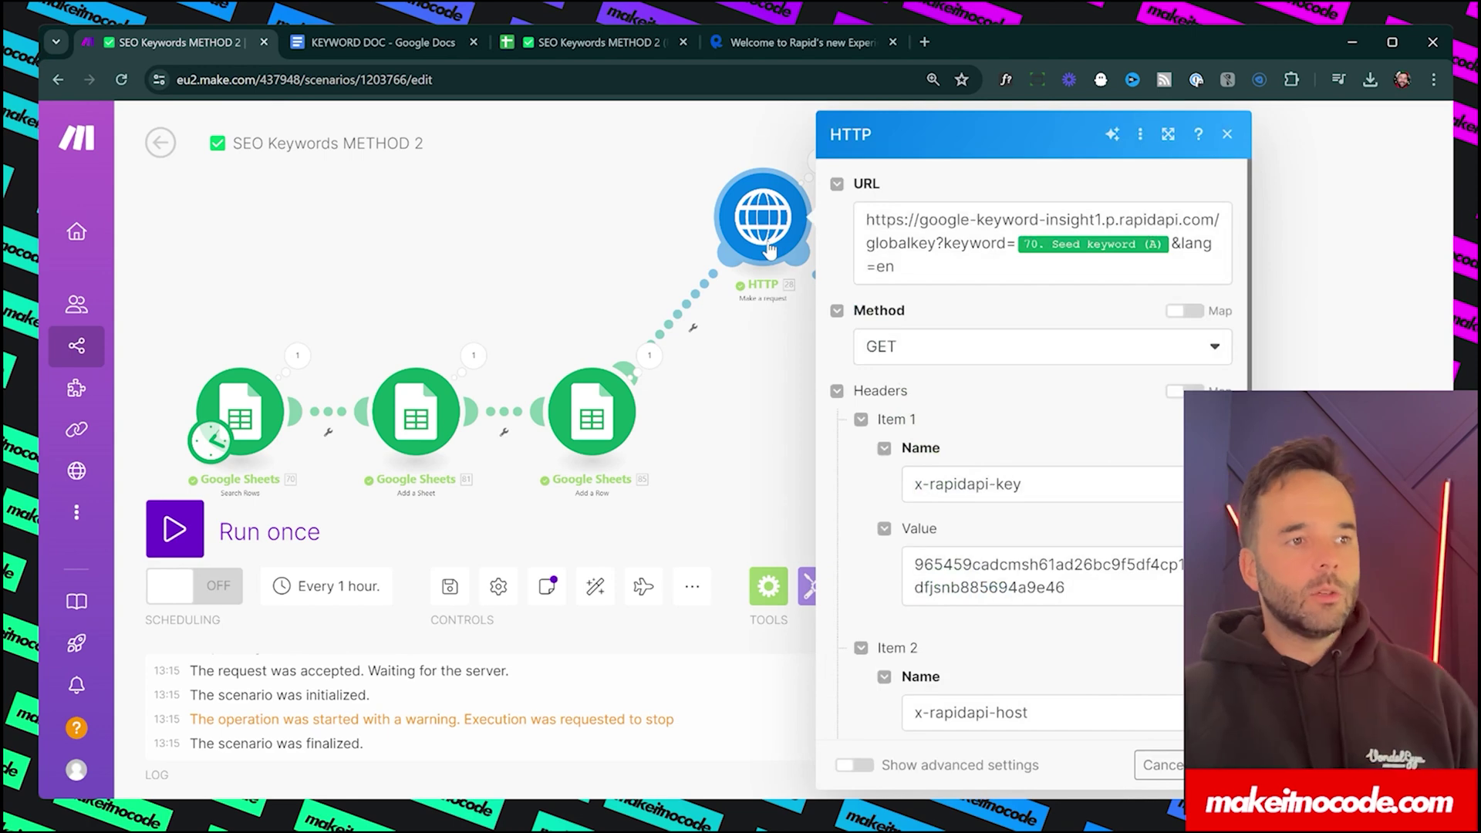
double_click(1071, 221)
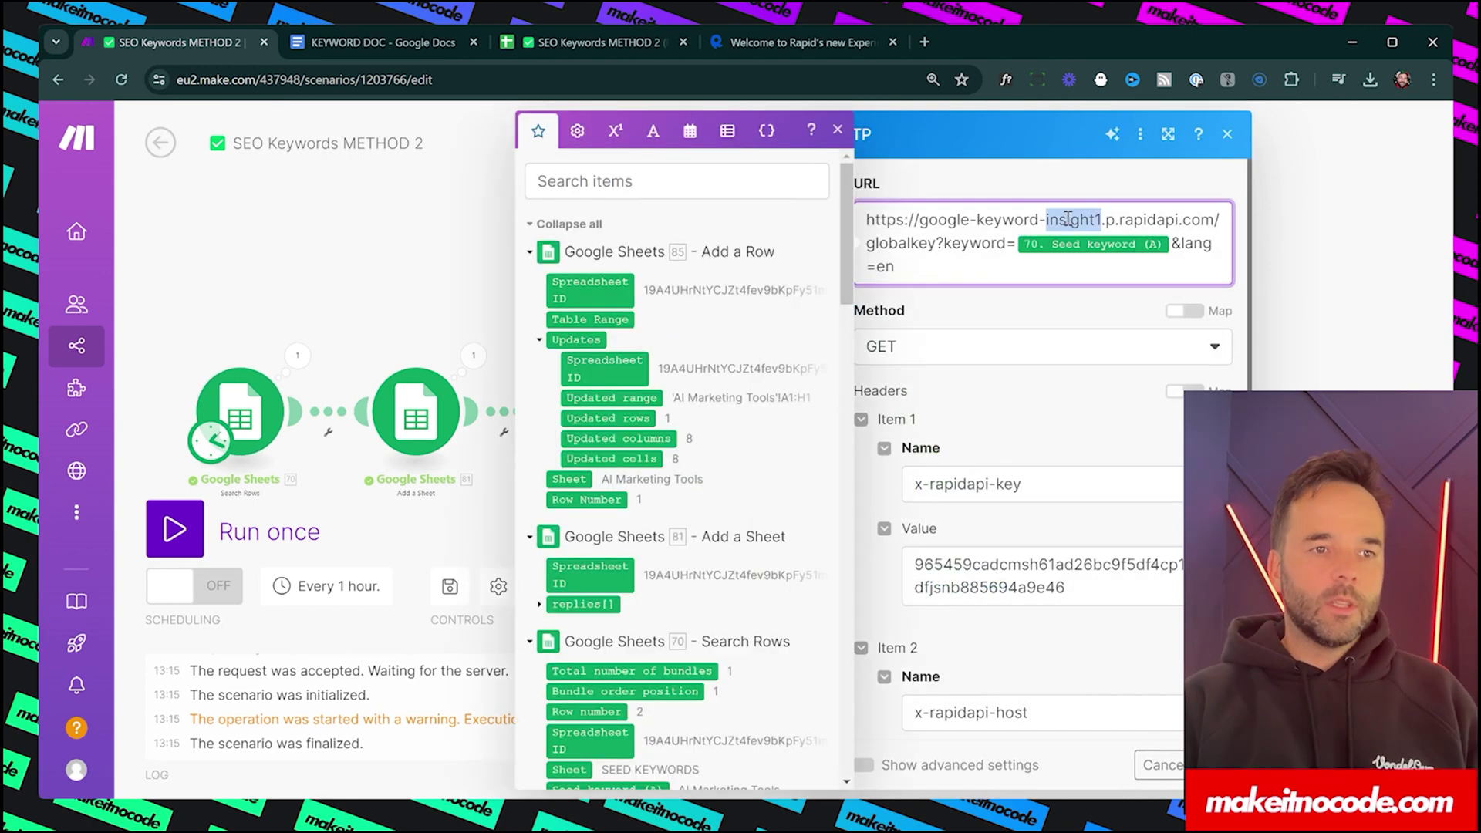
click(1111, 308)
triple_click(1103, 586)
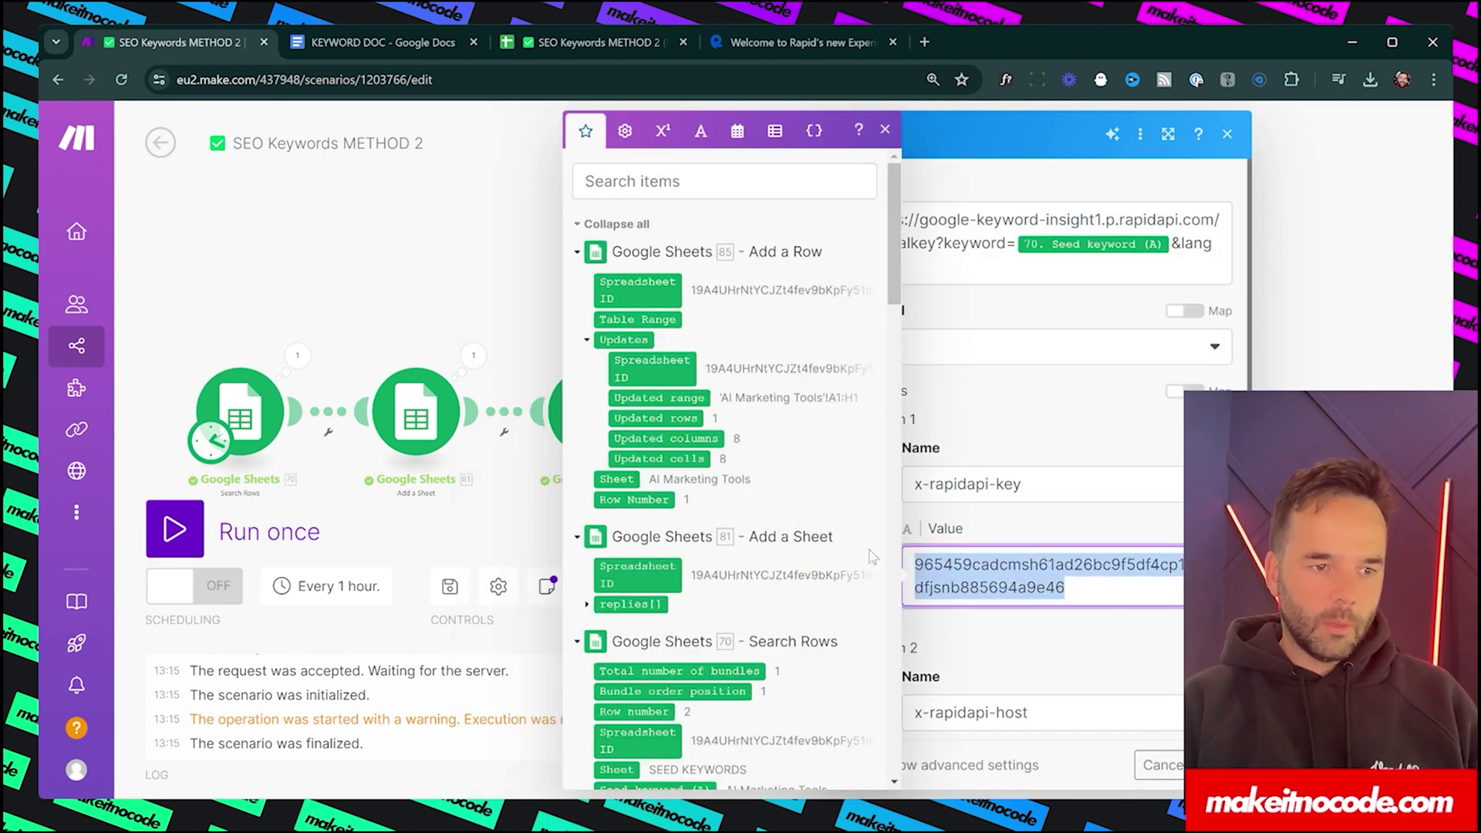
drag(1096, 584, 937, 567)
click(1099, 587)
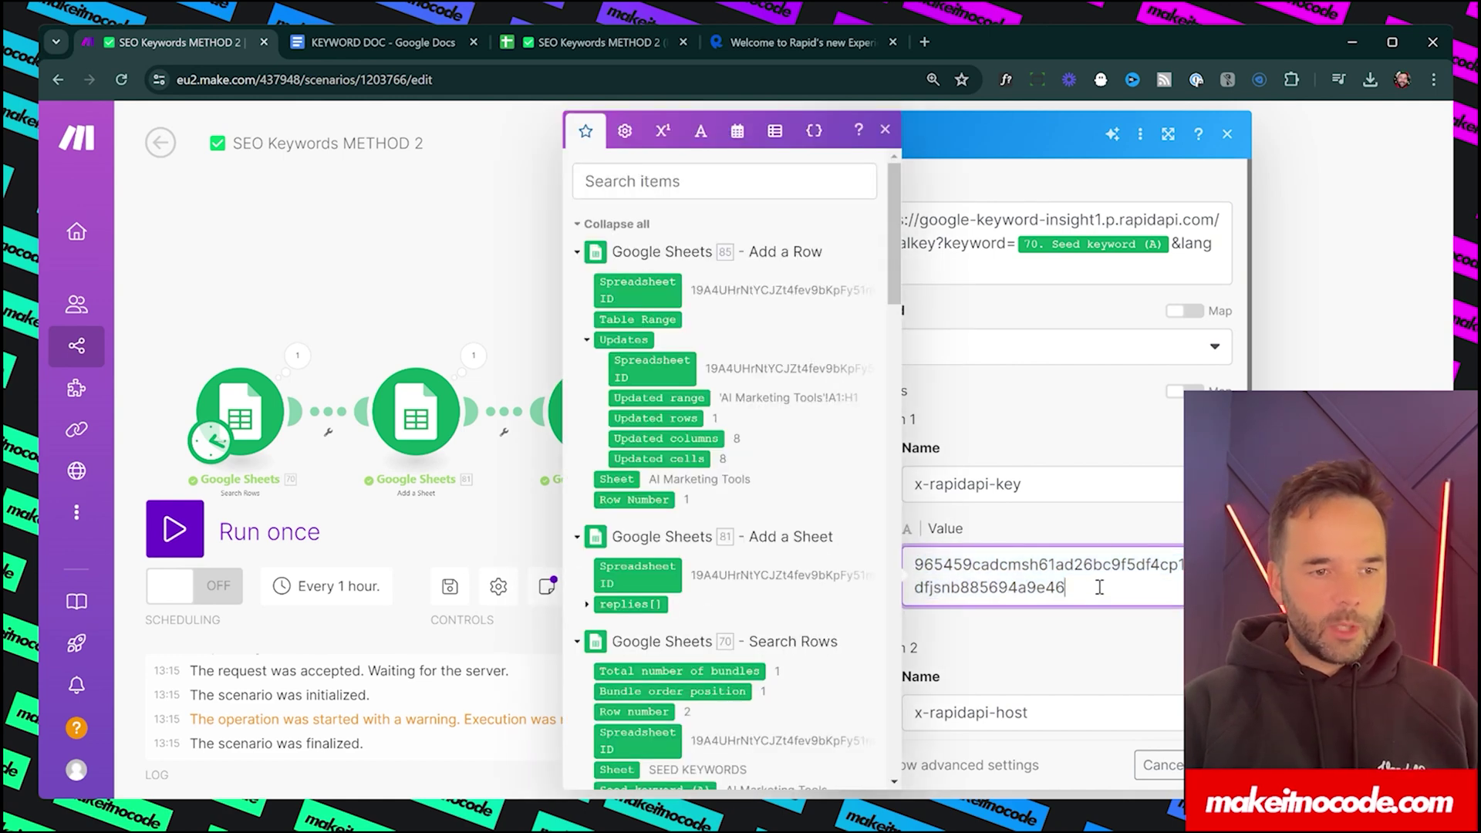
scroll(1098, 550, down, 5)
click(1071, 374)
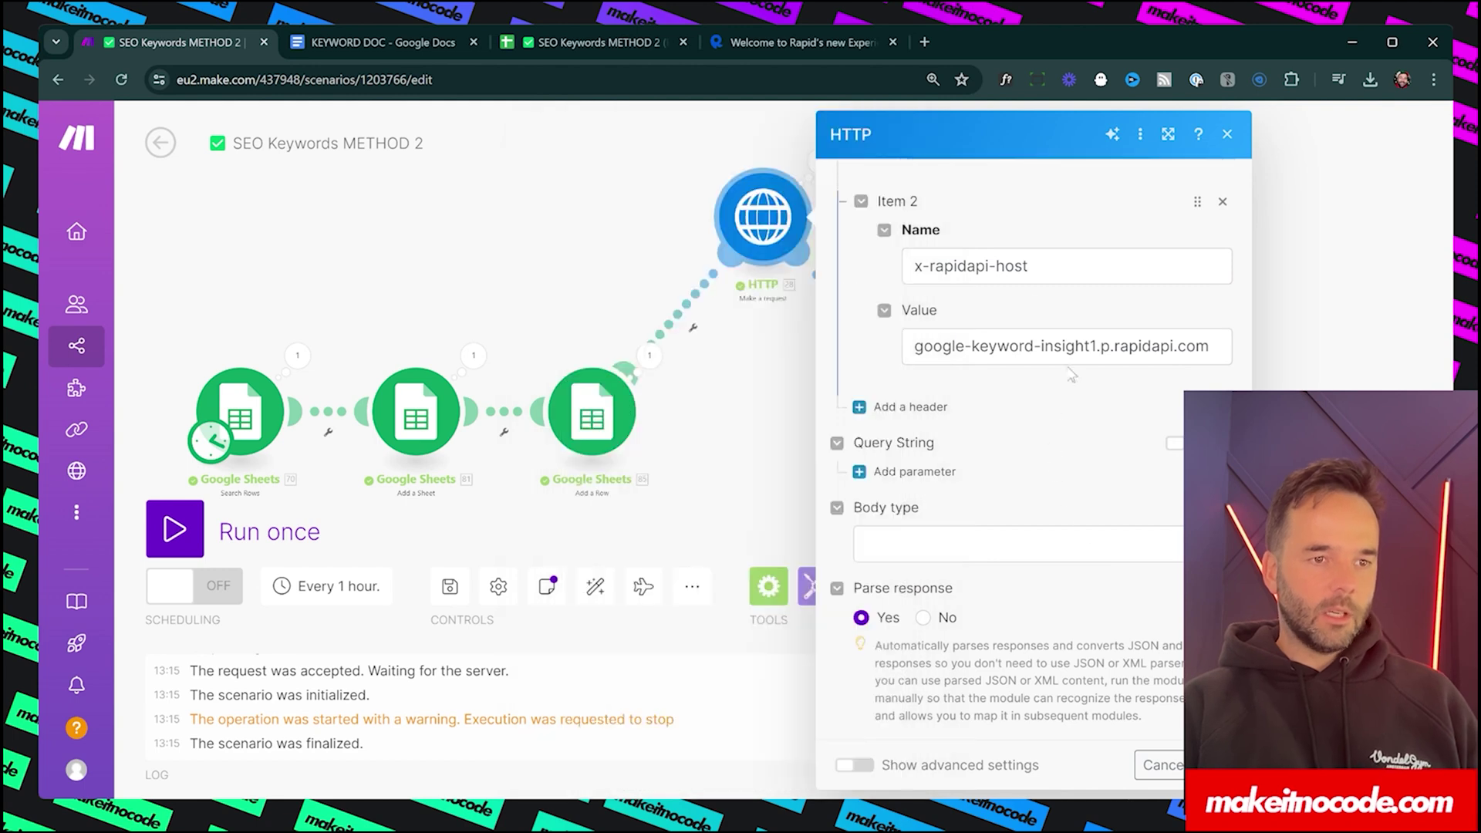
scroll(1076, 629, up, 2)
scroll(1072, 628, up, 4)
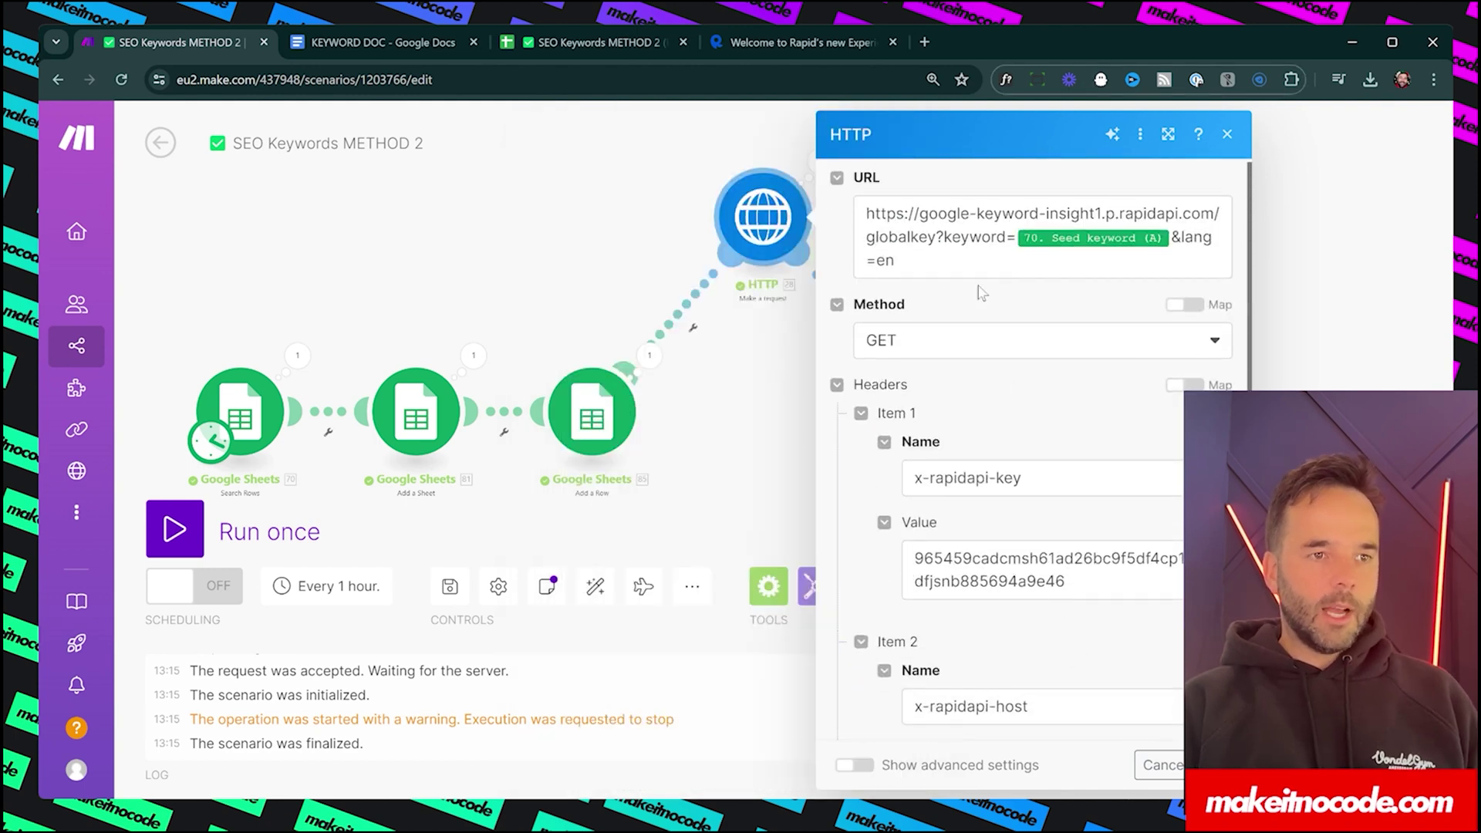
Step: Take the API name from the HTTP module's URL, search the Rapid hub for keyword-insight and open the Google Keyword Insight API
drag(920, 214, 1086, 202)
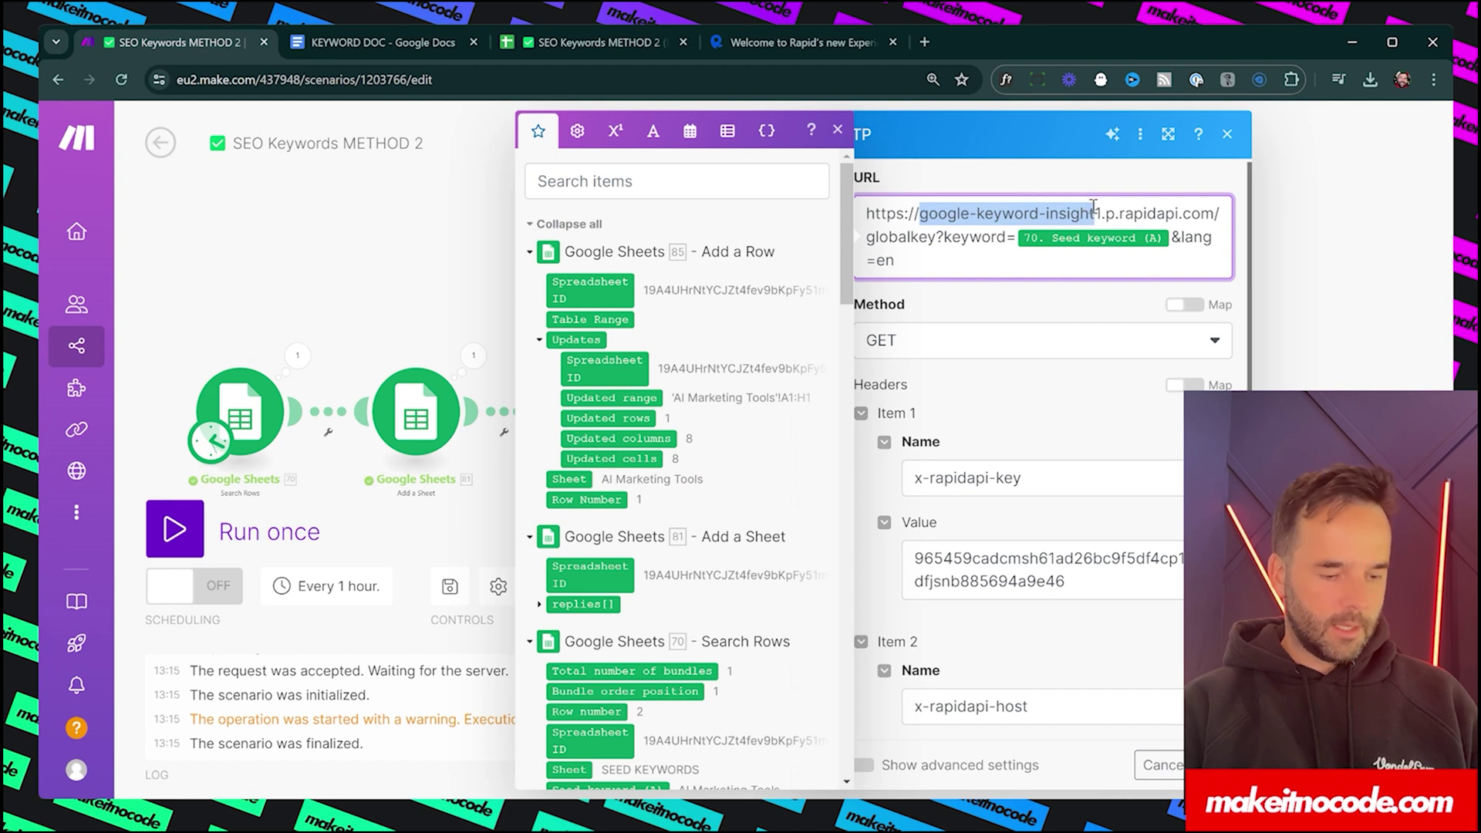
click(1048, 214)
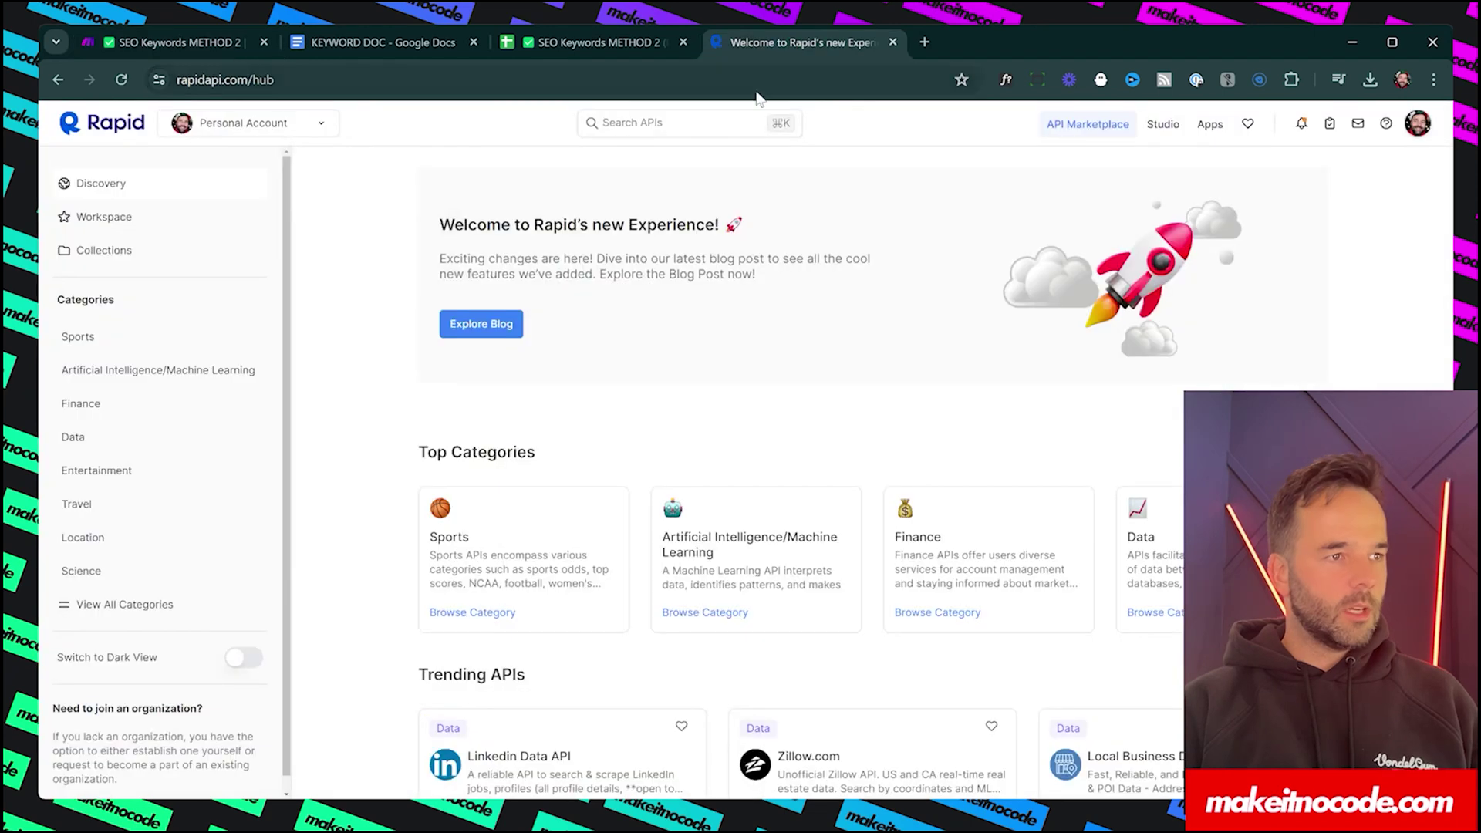
click(705, 119)
text(google-keyword-insight)
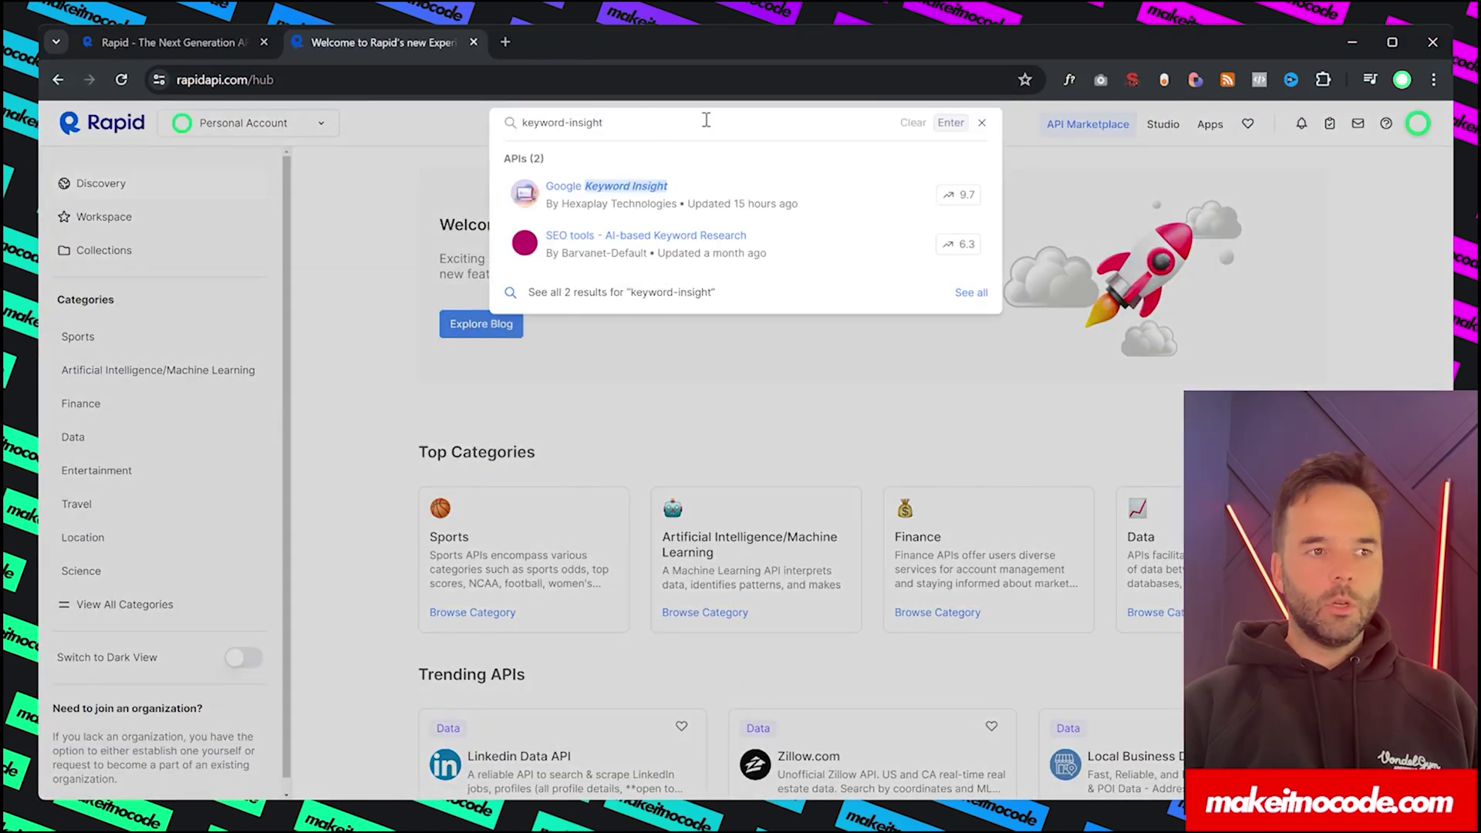
click(577, 196)
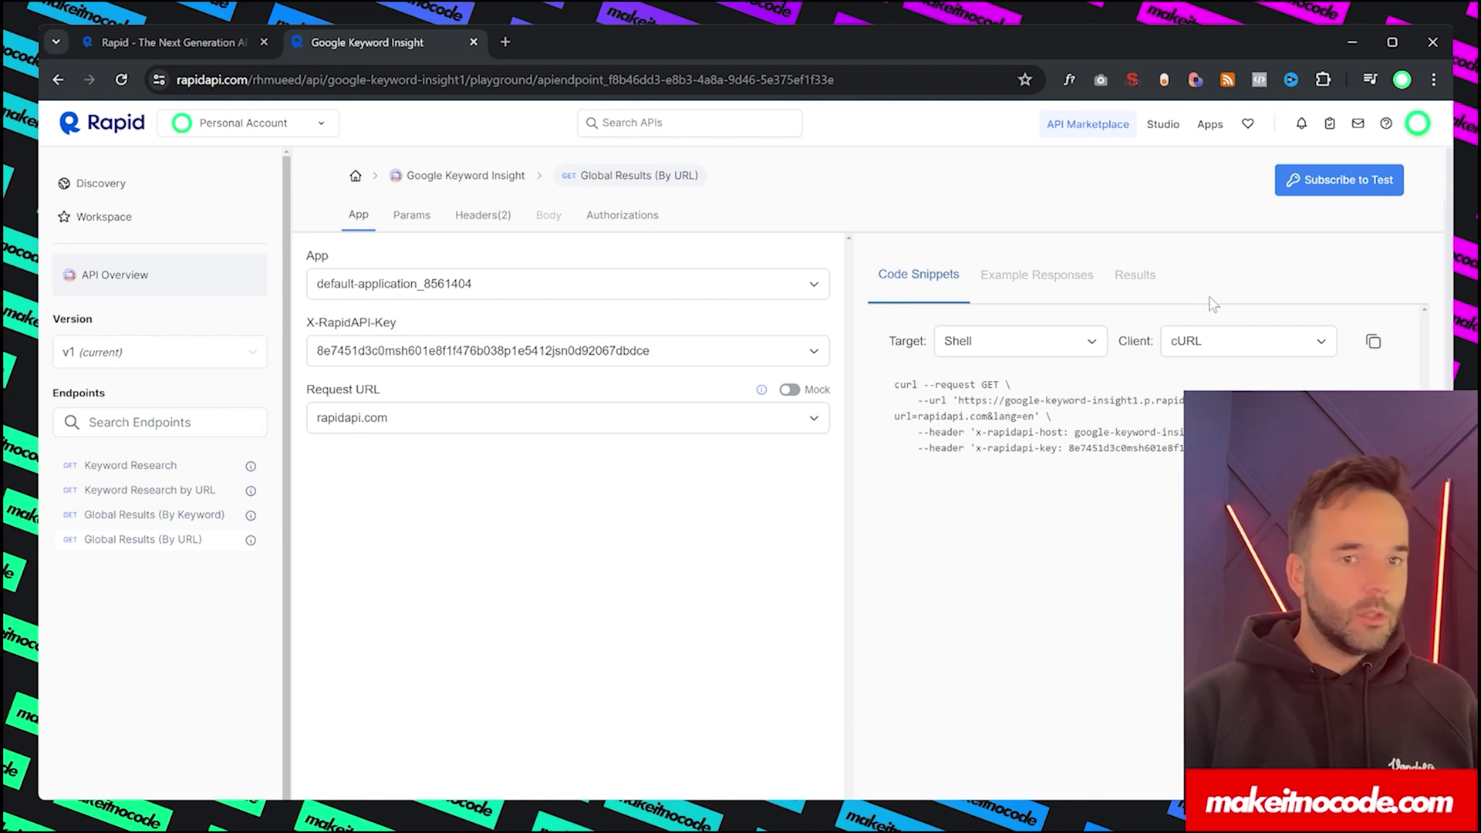
Step: Compare the request limits of the Google Keyword Insight API's Basic and Pro plans and subscribe to the free Basic plan
click(1339, 197)
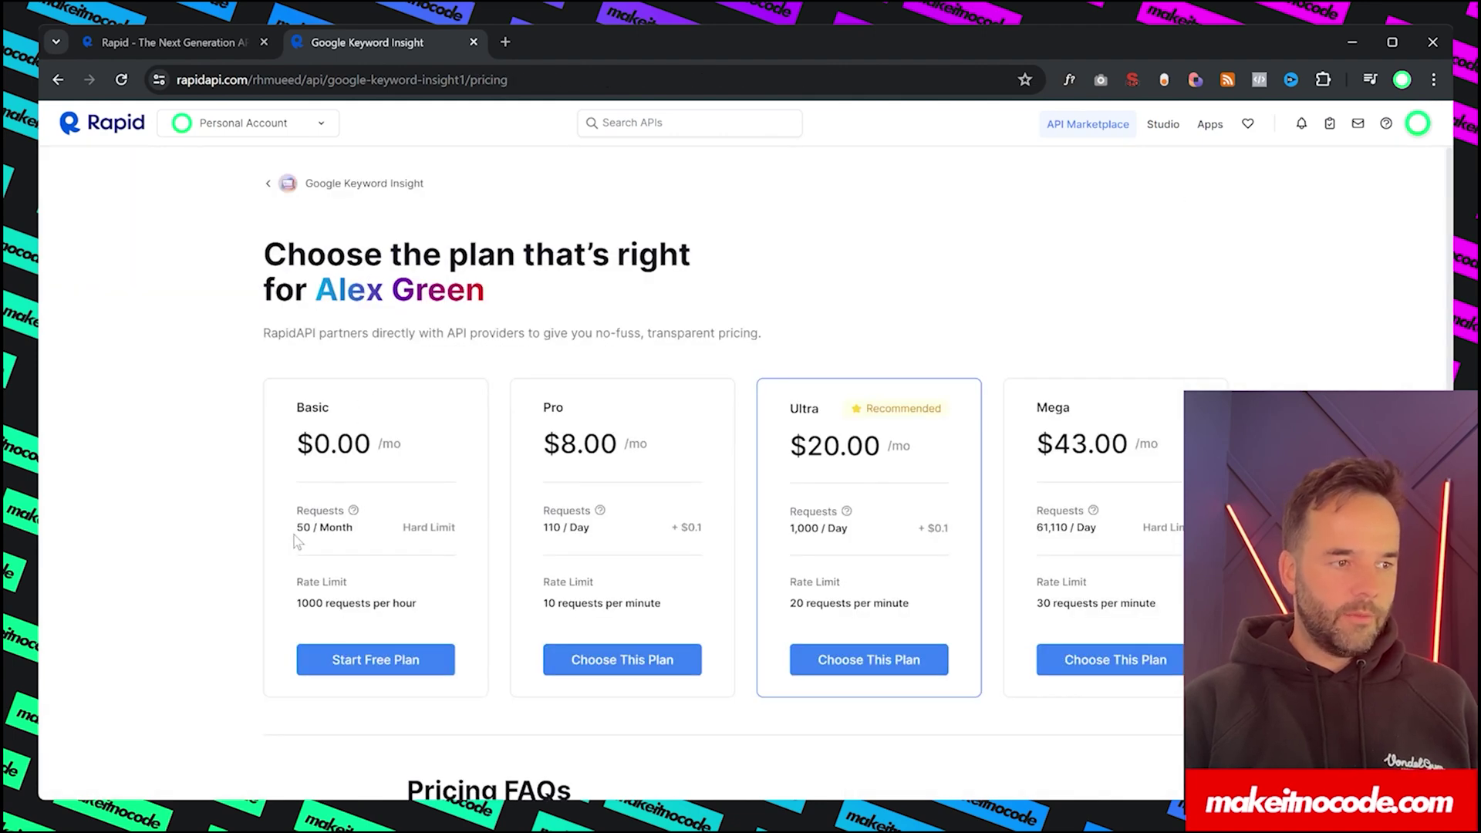
drag(297, 529, 329, 530)
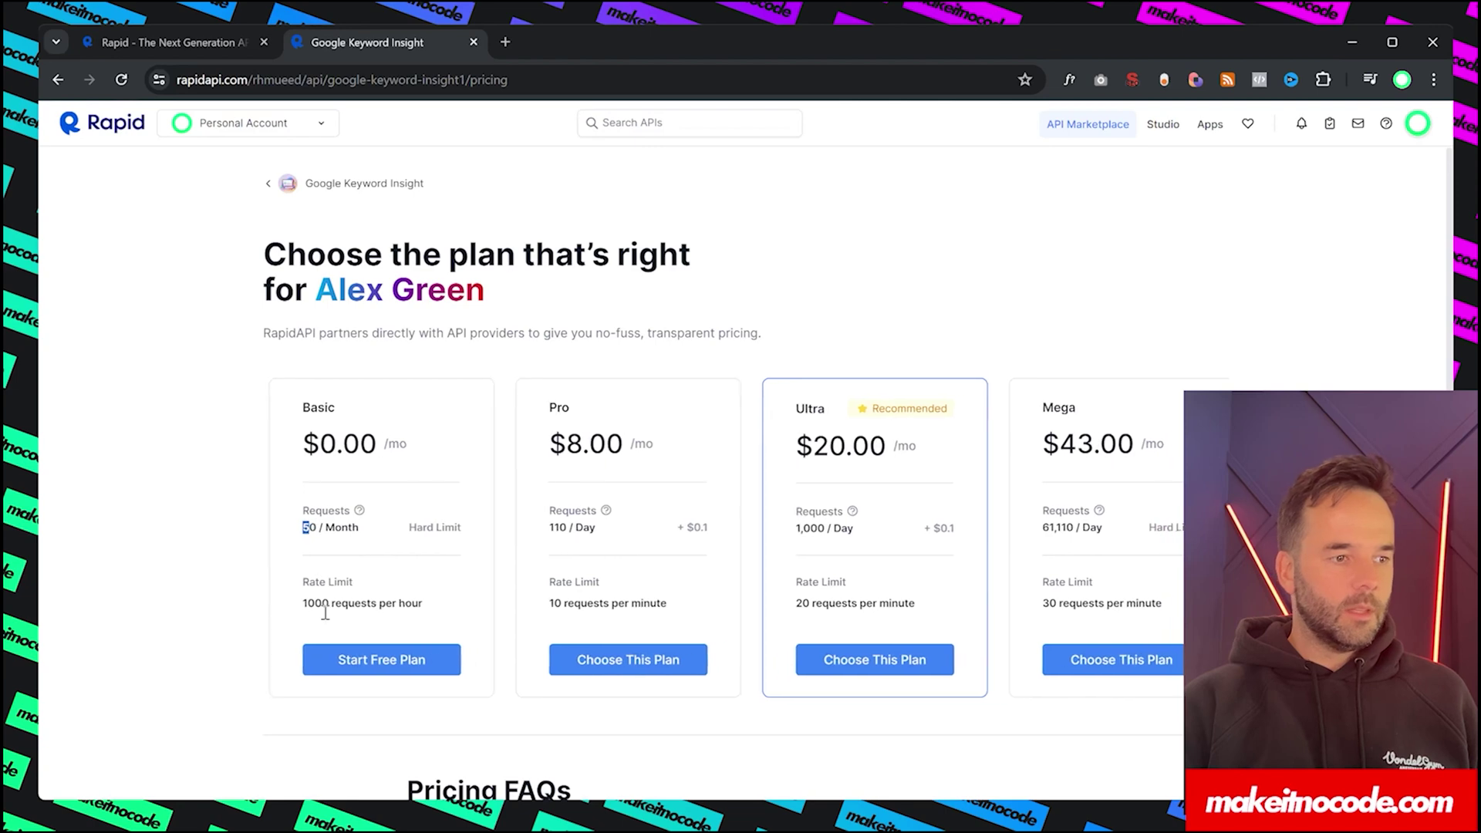
drag(303, 603, 334, 601)
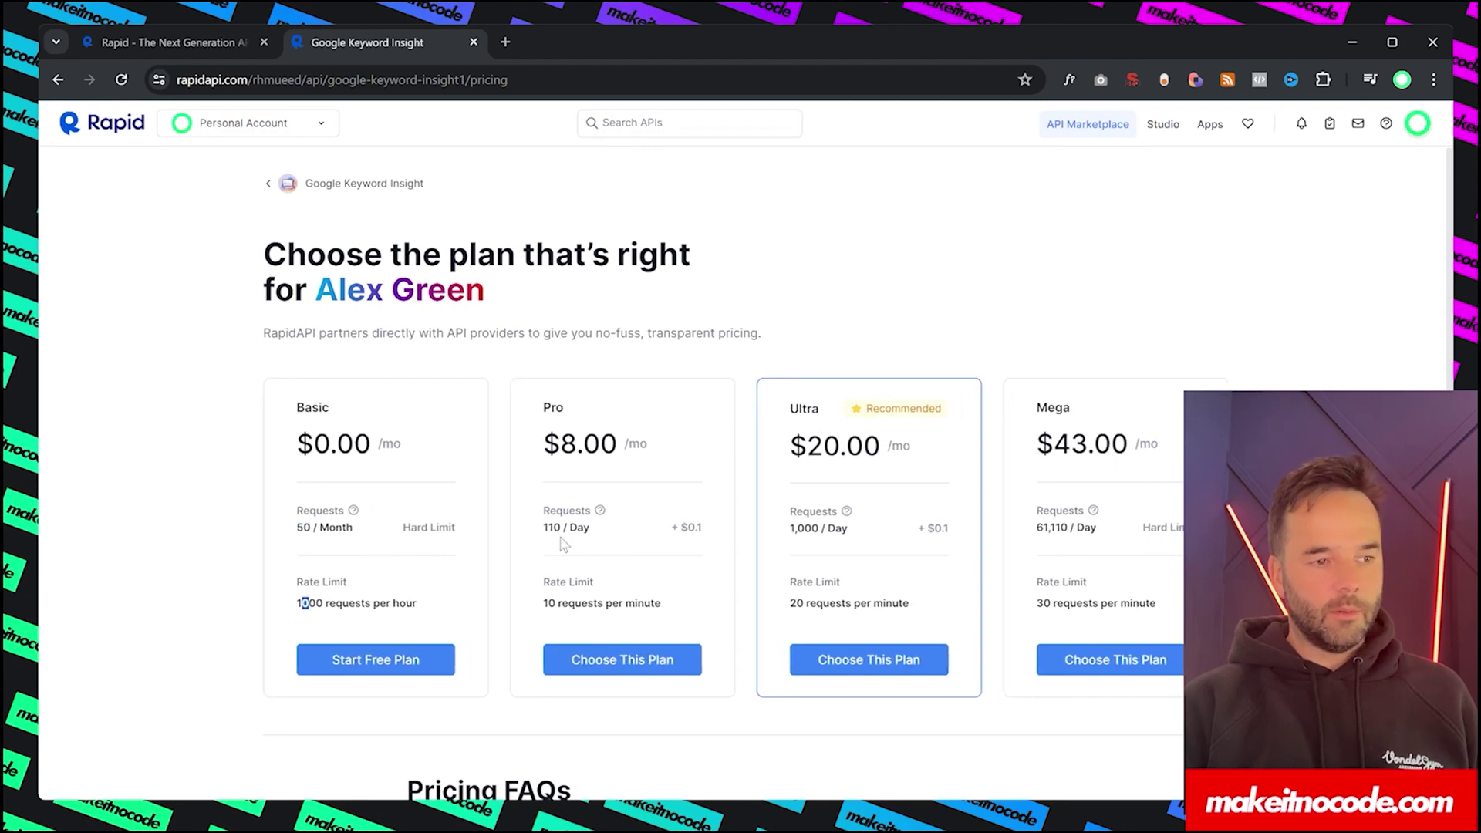
drag(558, 529, 510, 607)
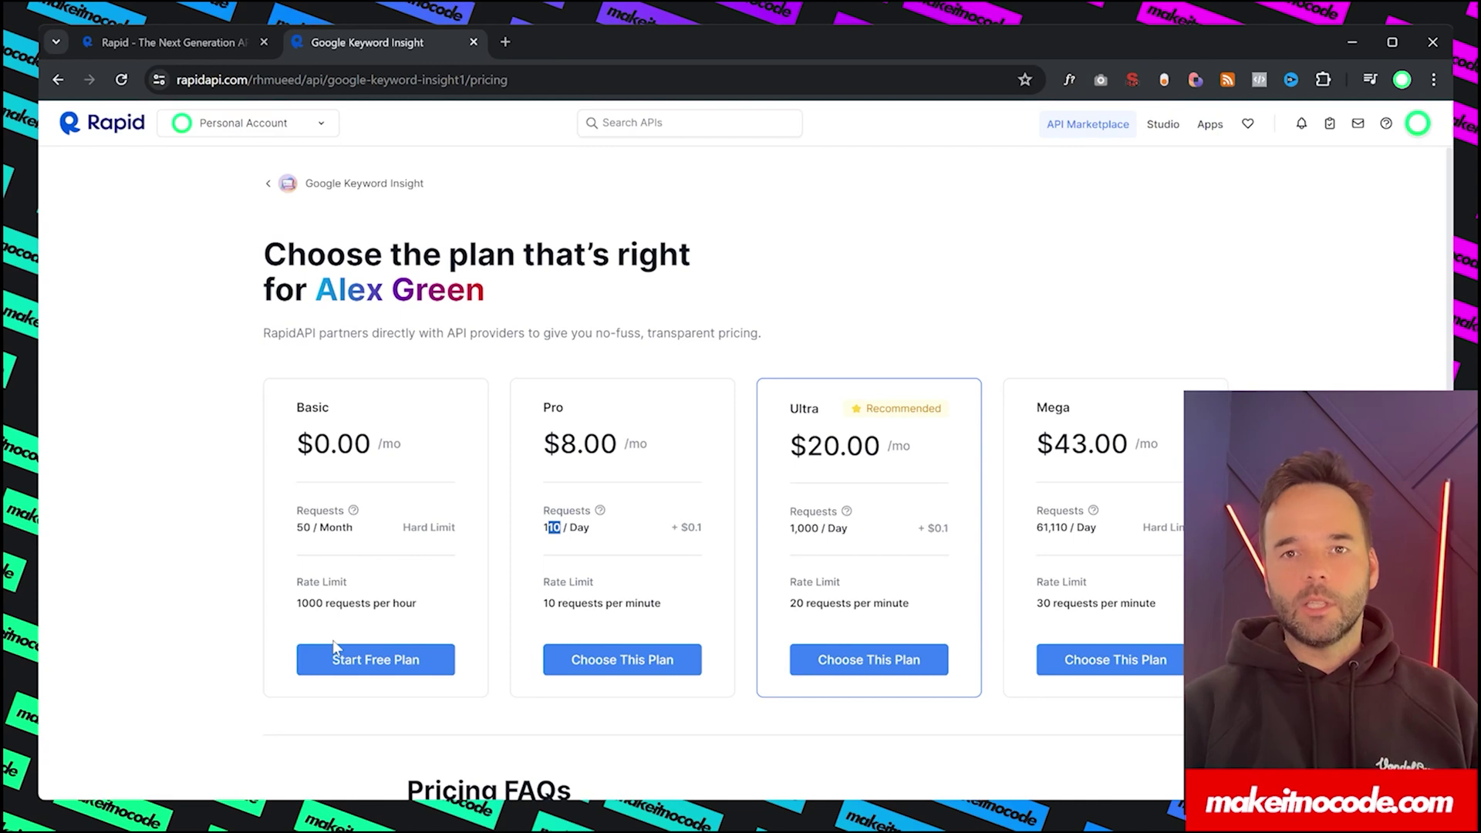
click(379, 654)
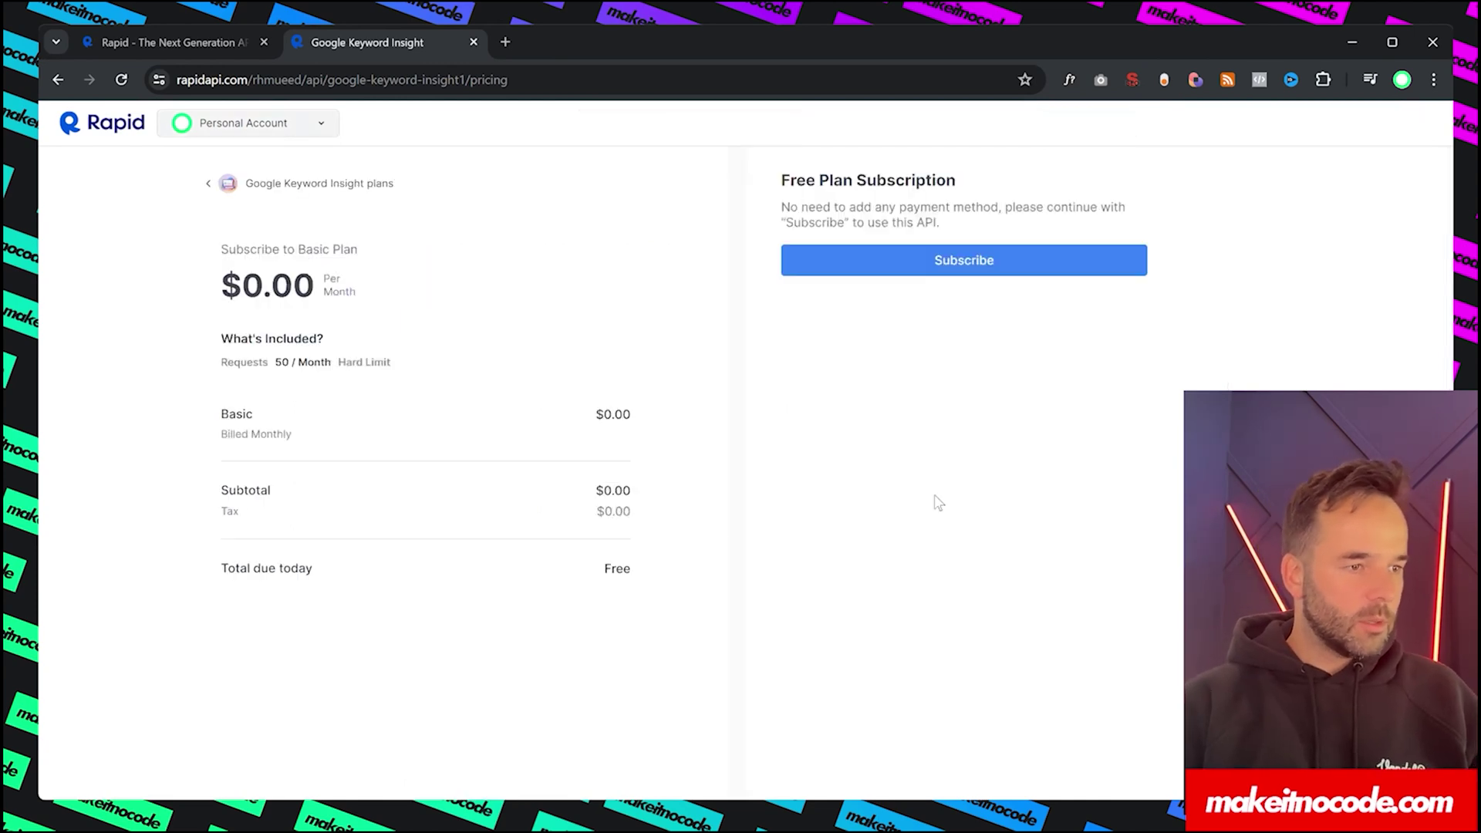
click(1041, 270)
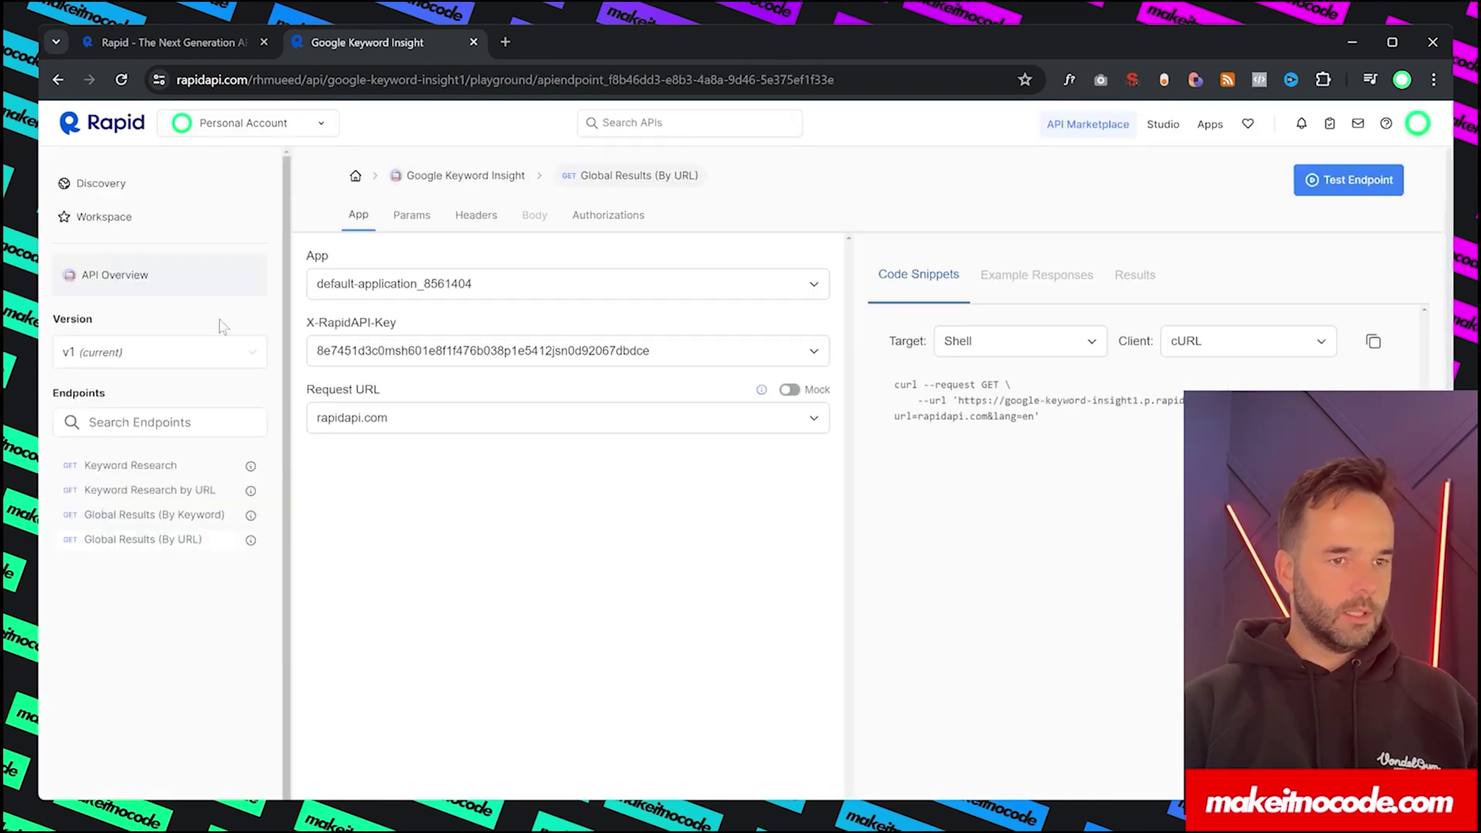
Step: Copy the API key from the Rapid code snippet and replace the x-rapidapi-key header value in Make's HTTP module with it
double_click(1234, 448)
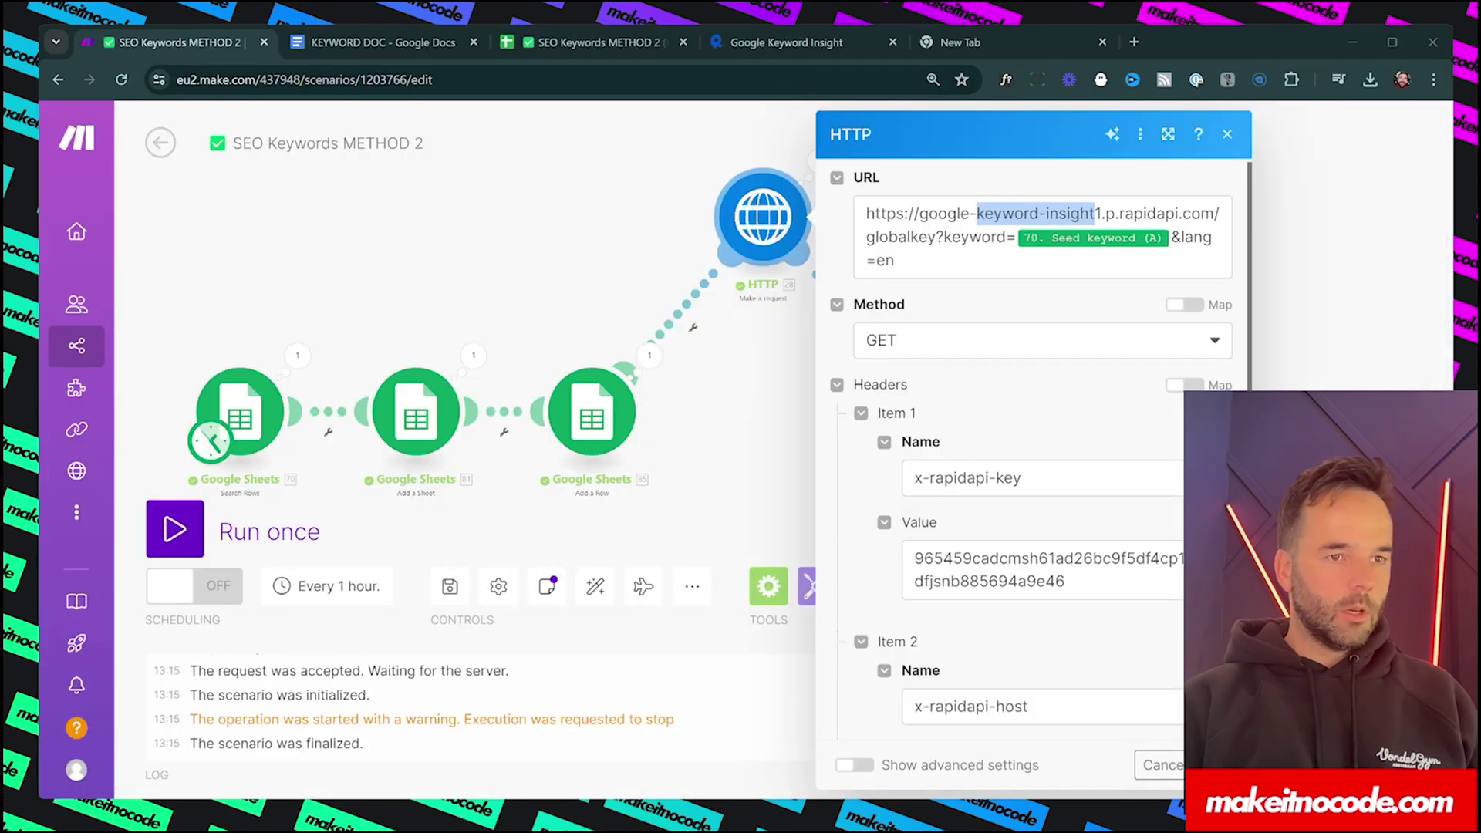
click(1068, 580)
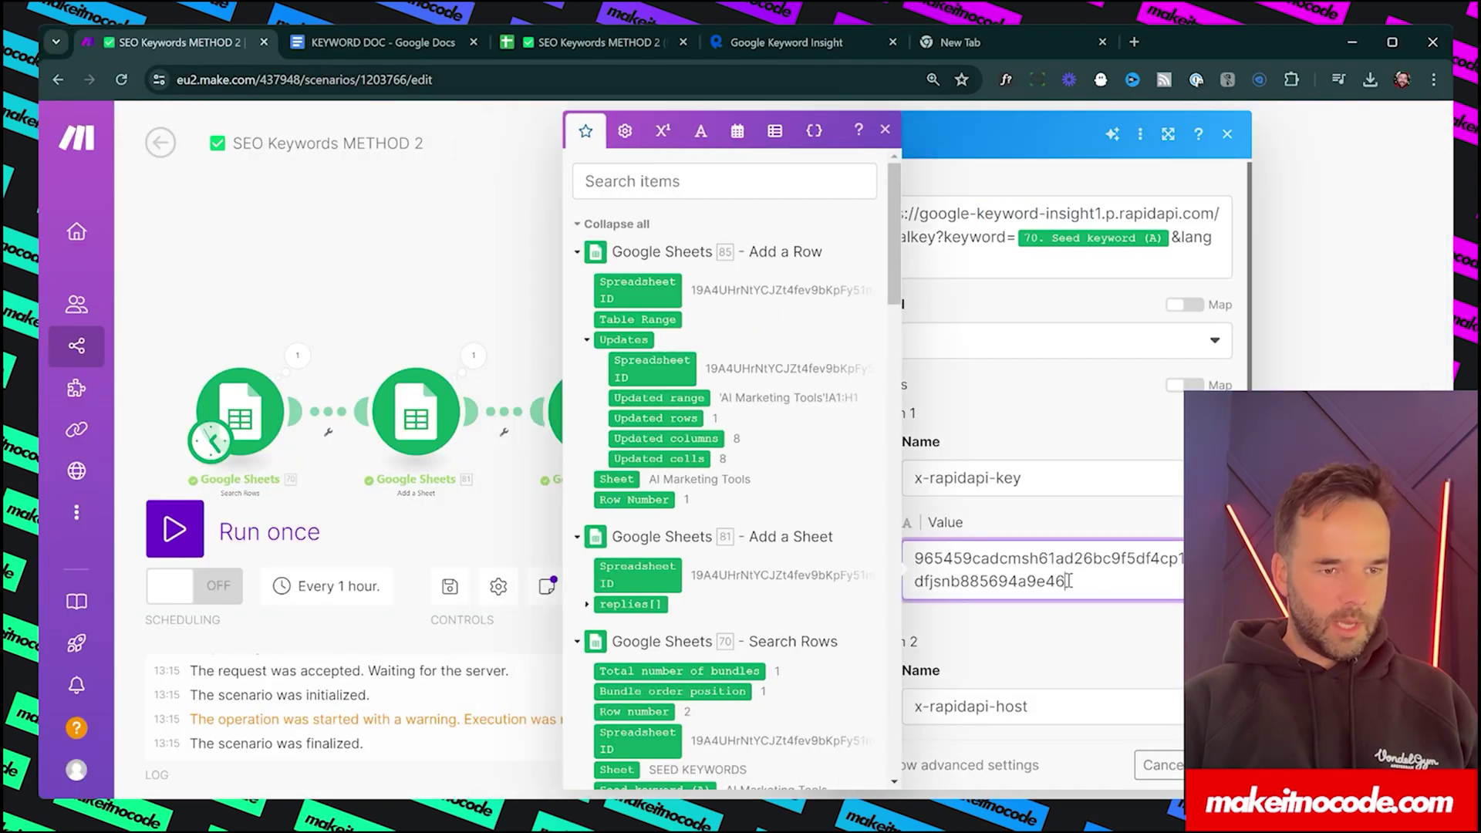
key(ctrl+a)
key(ctrl+v)
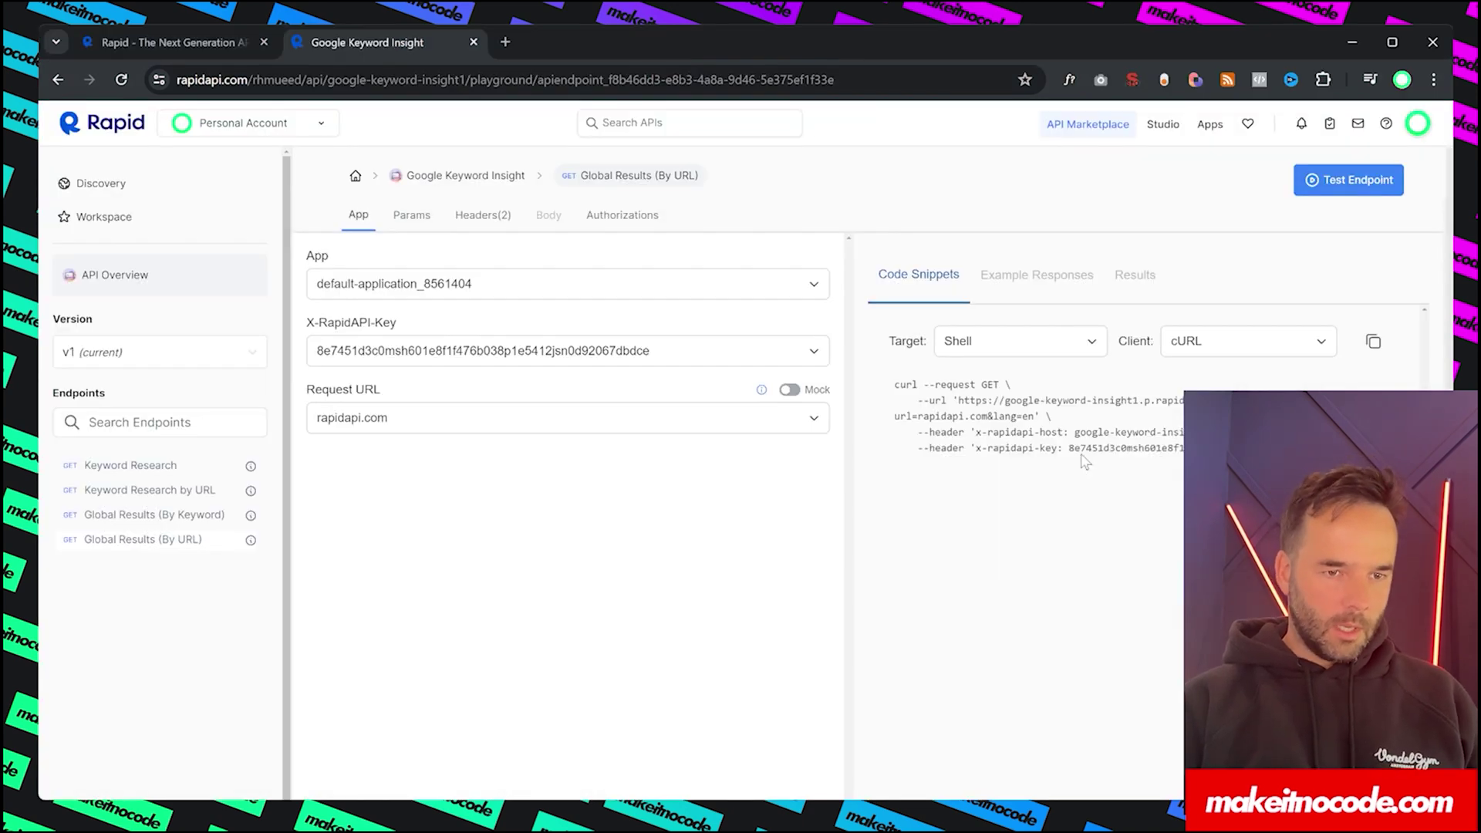
Step: Compare the x-rapidapi-key header name with Rapid's code snippet and review the HTTP module's key value, request URL and x-rapidapi-host header name
double_click(1046, 449)
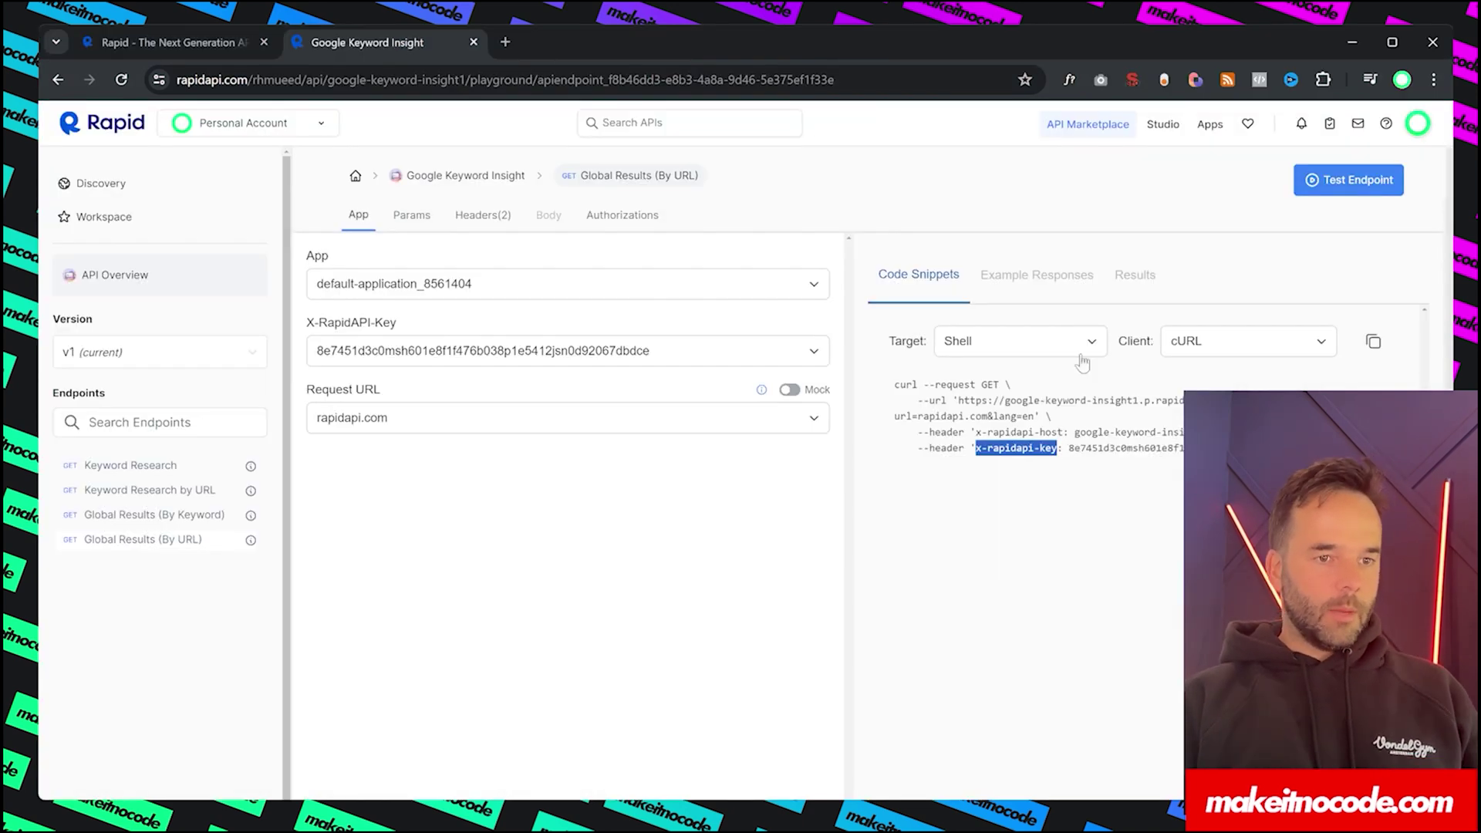
key(alt+Tab)
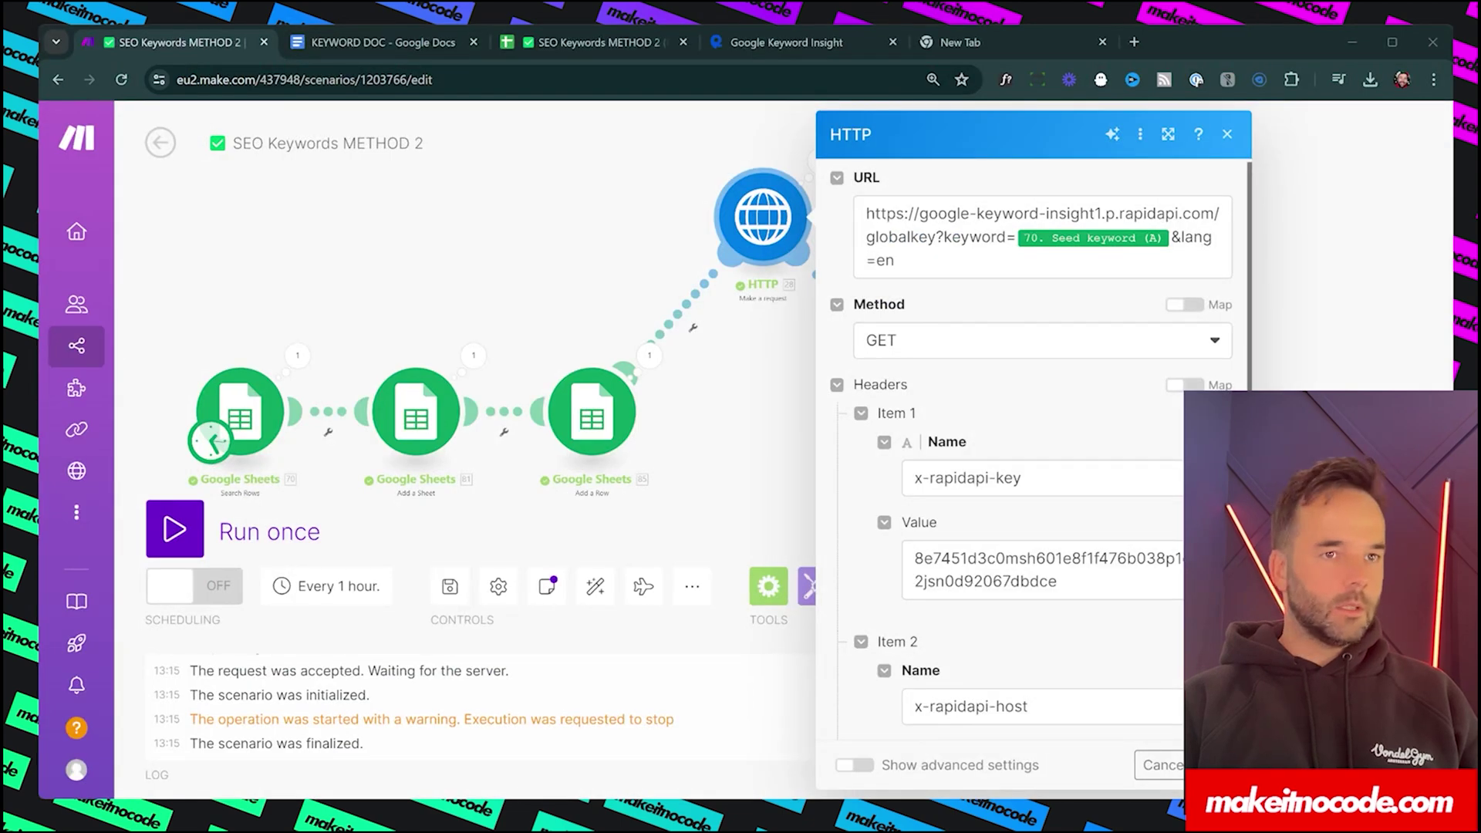
click(1002, 478)
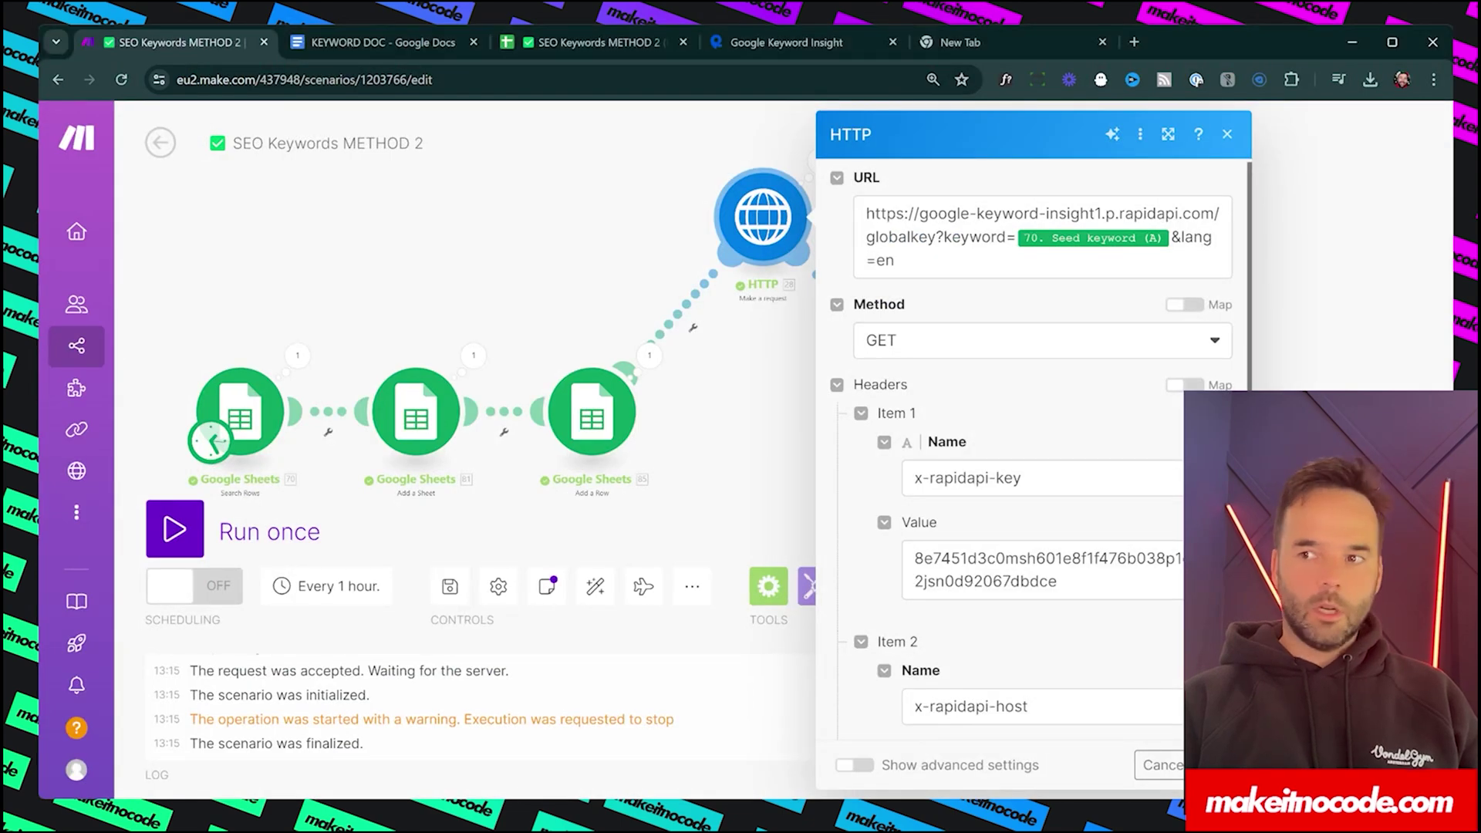
drag(1059, 478, 845, 481)
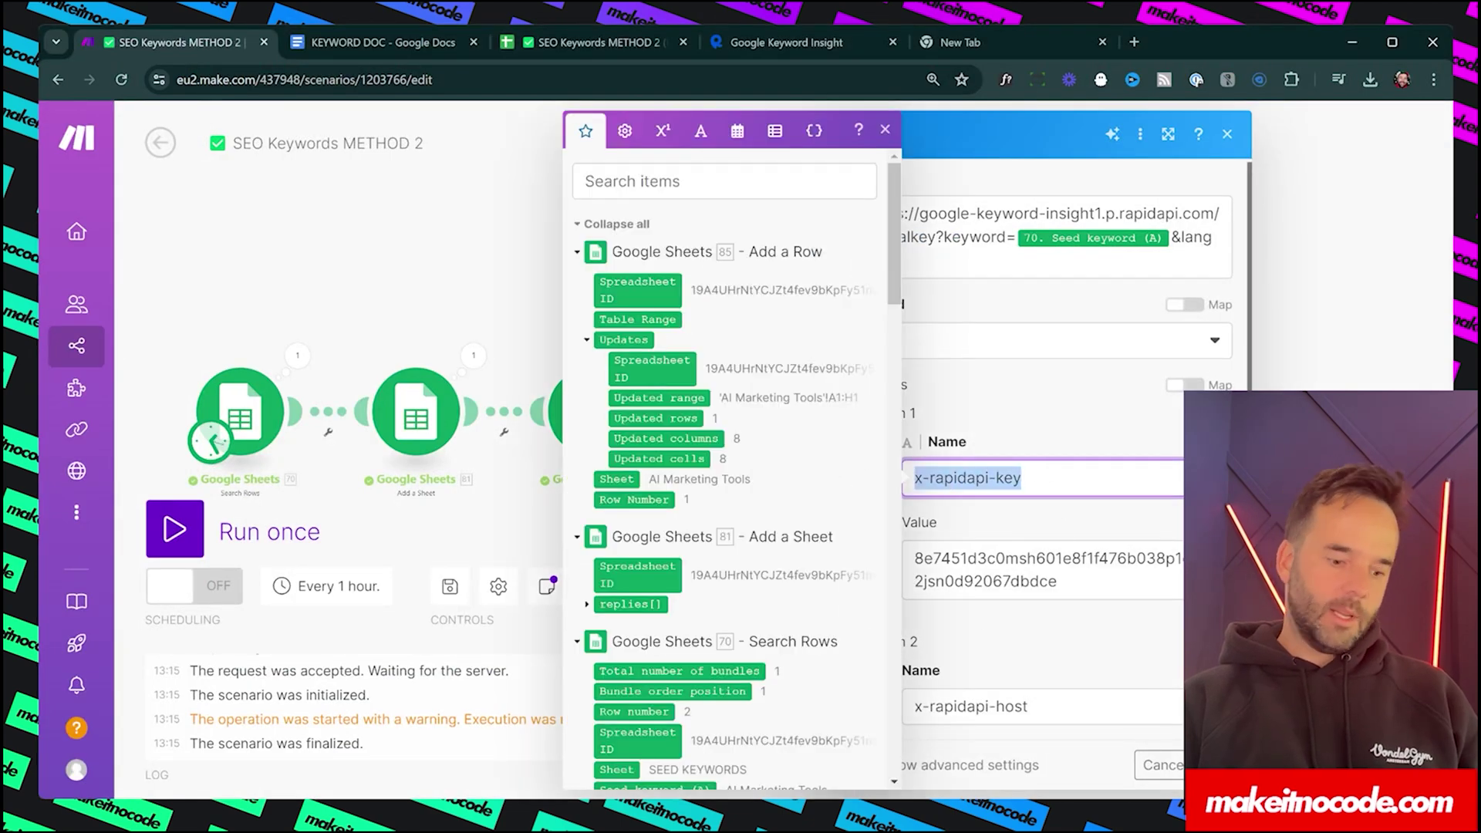
click(1085, 468)
key(Escape)
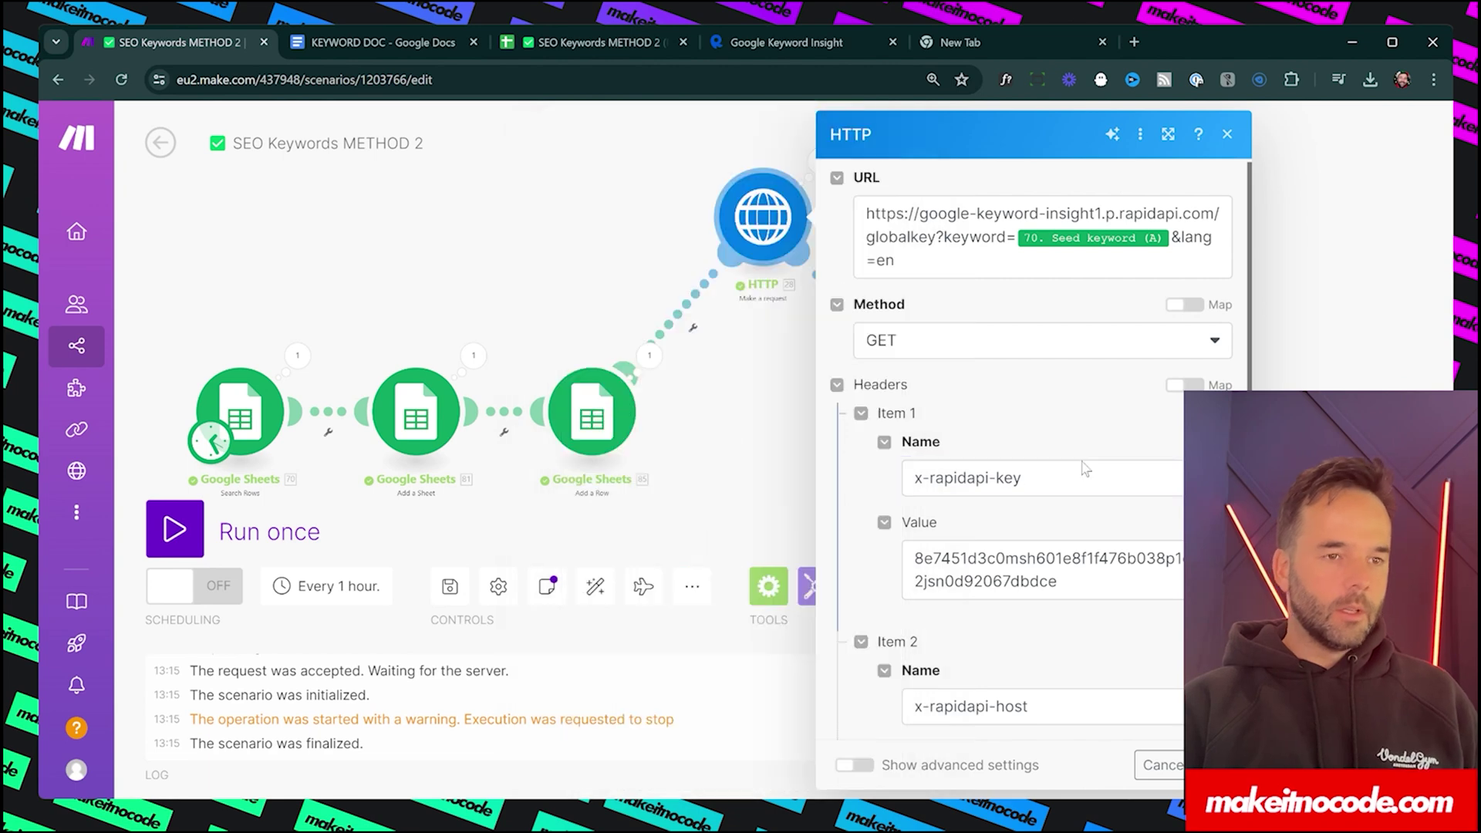
drag(1022, 478, 837, 491)
drag(1085, 585, 893, 541)
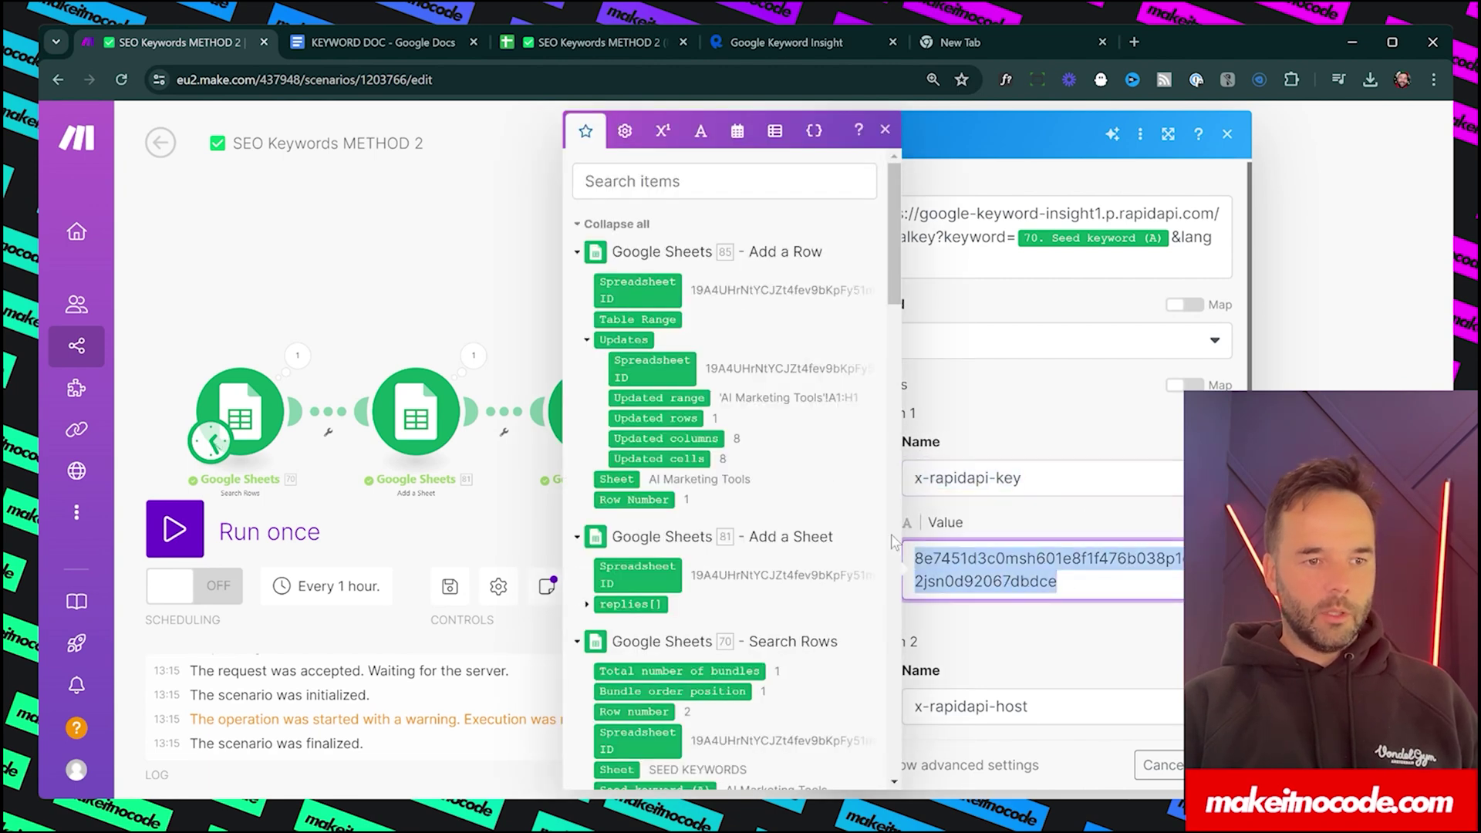
key(Escape)
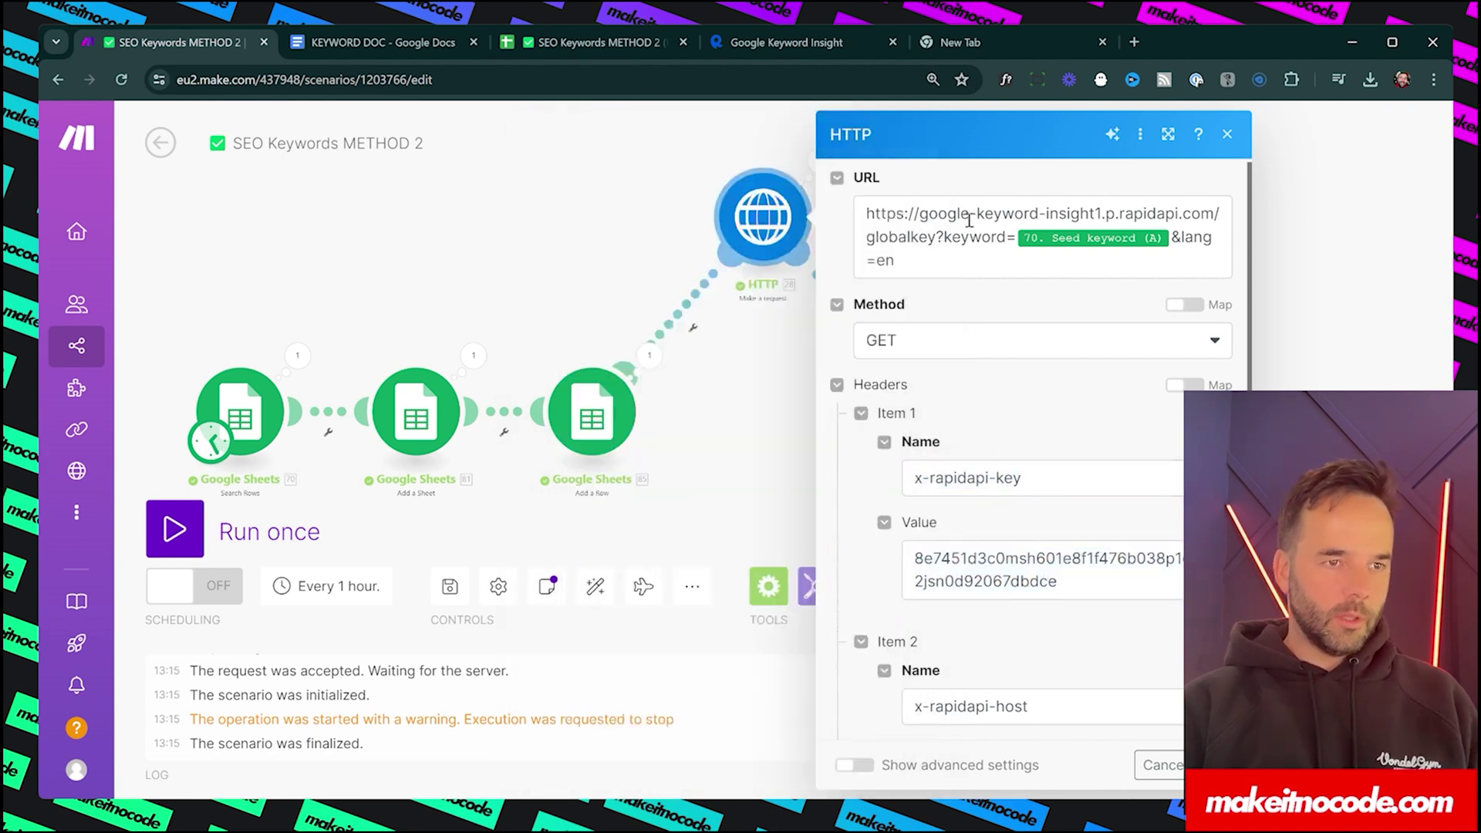
drag(919, 268, 862, 216)
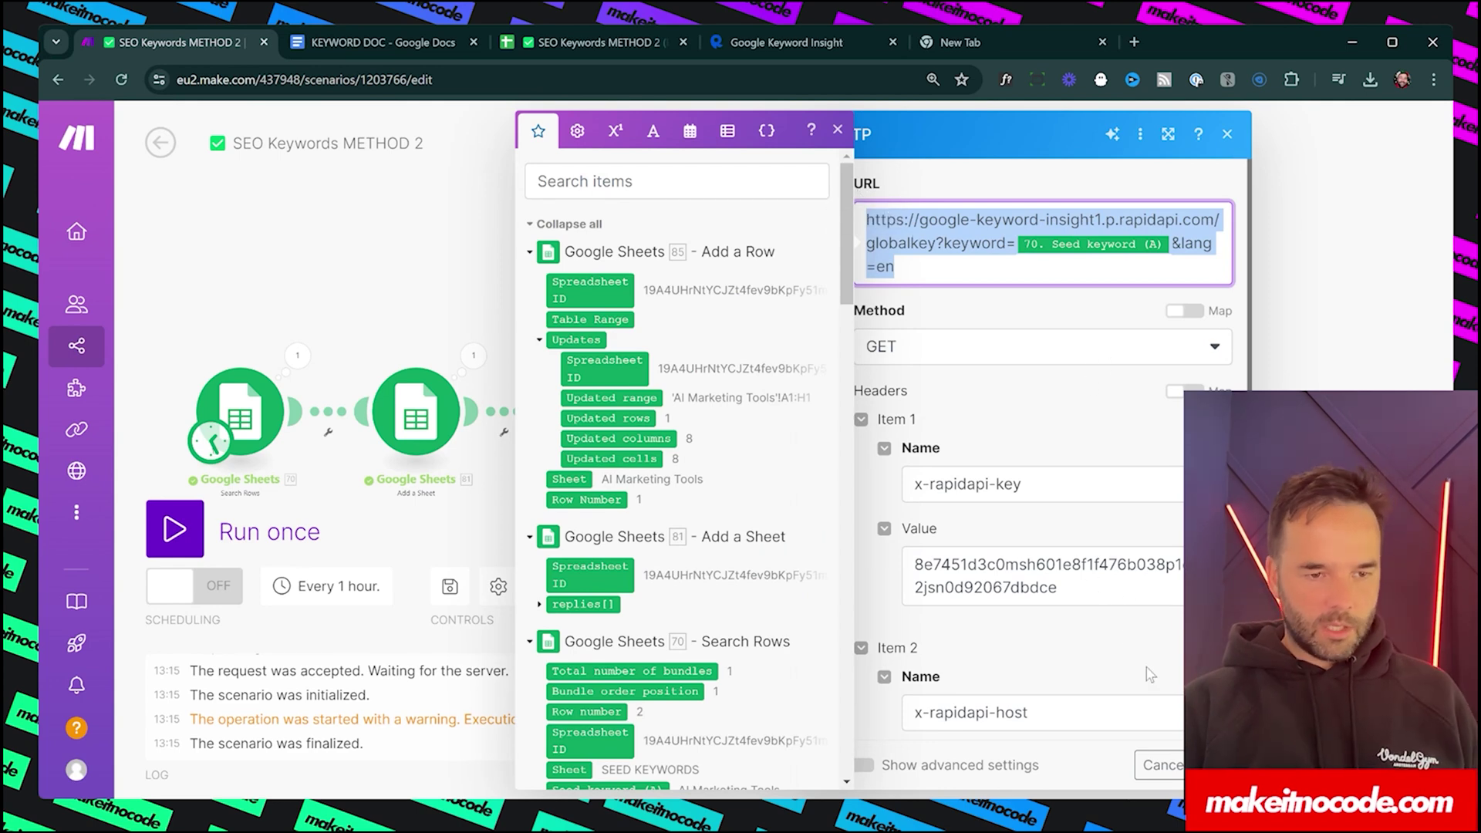
key(Escape)
scroll(1026, 432, down, 3)
click(1091, 447)
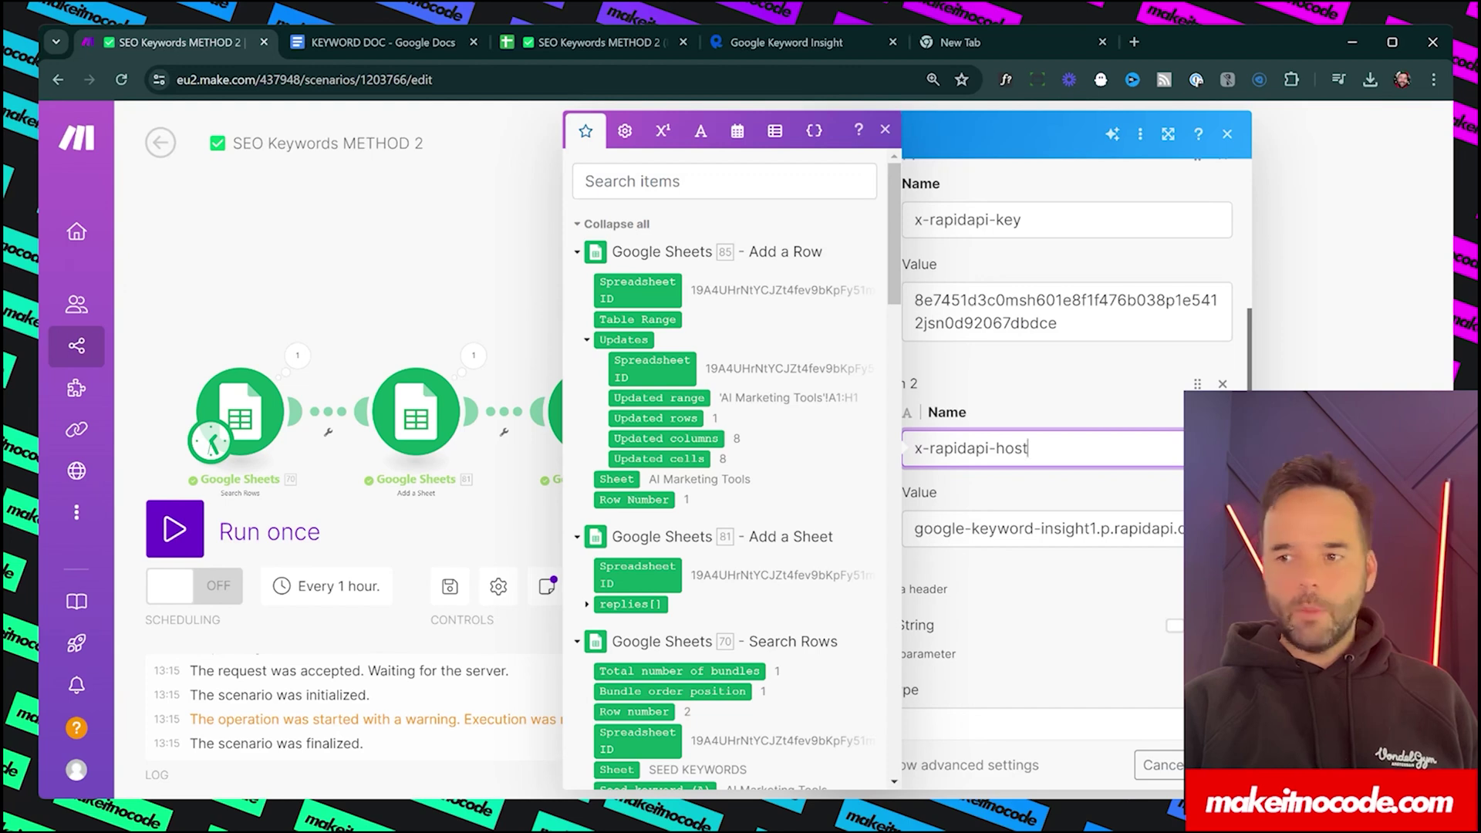
key(Escape)
Step: Switch to Rapid and copy the x-rapidapi-host header value from the API's cURL snippet
key(alt+Tab)
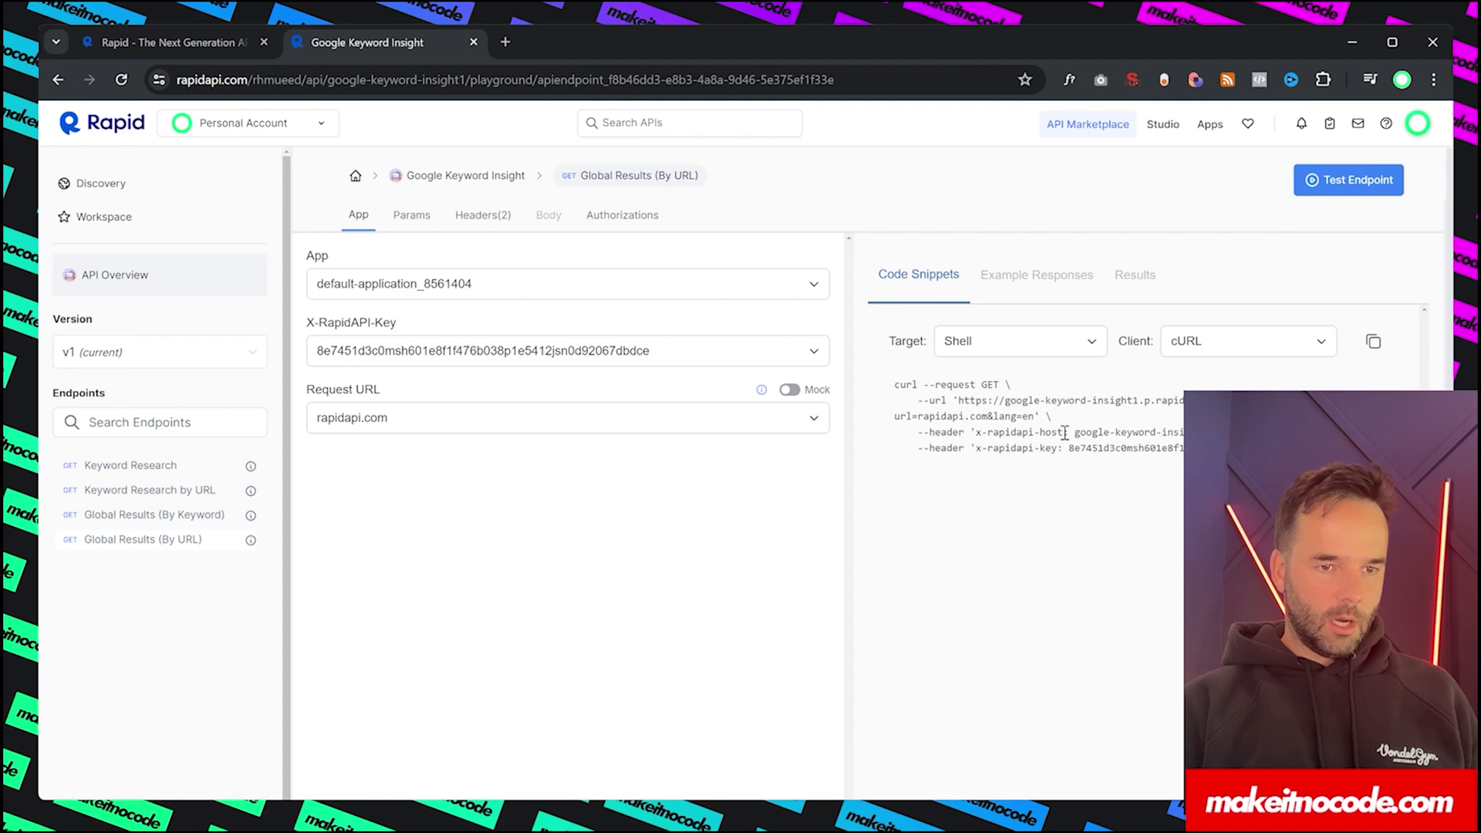
drag(1062, 432, 976, 437)
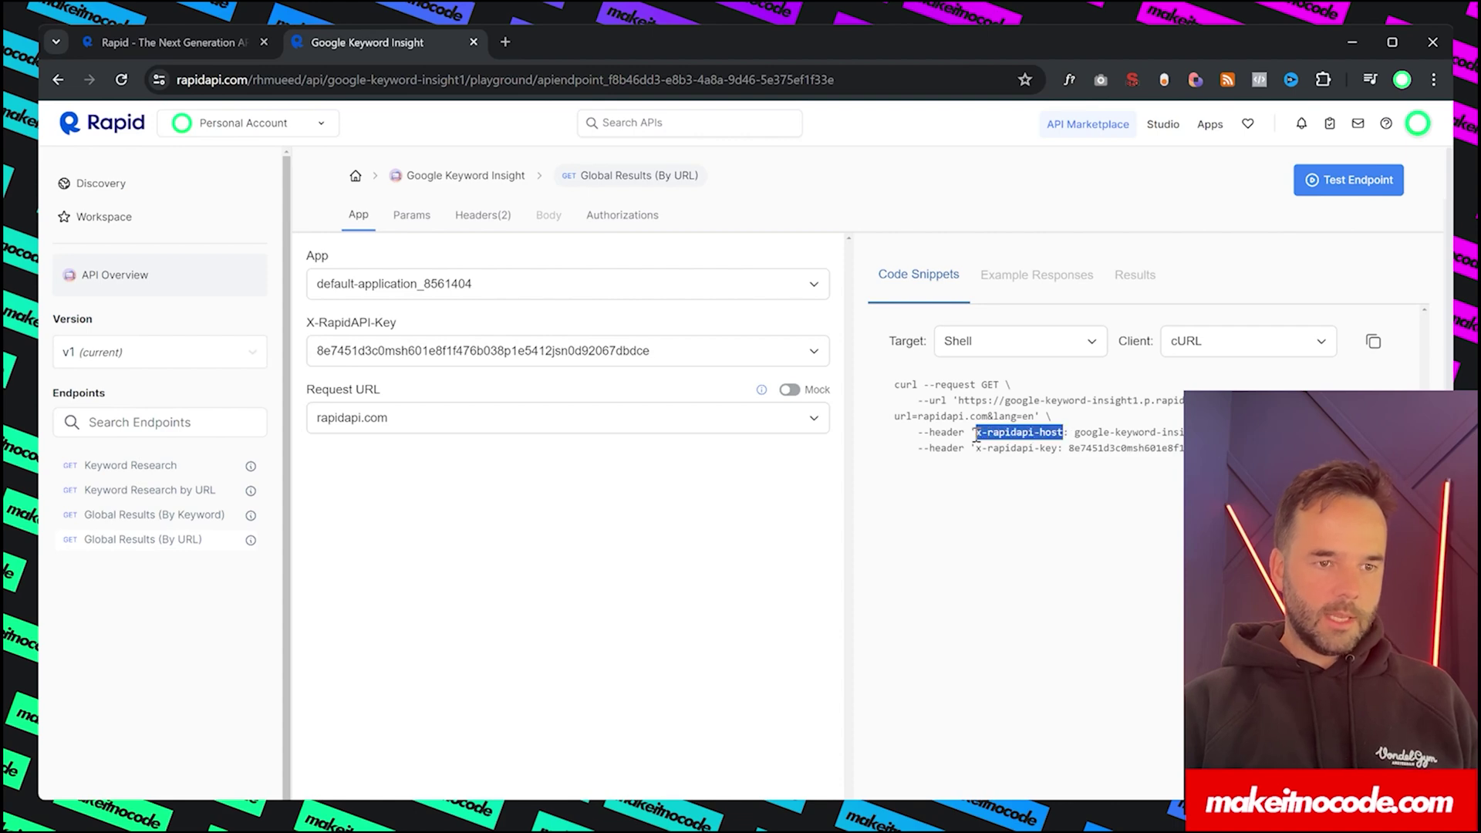
drag(1076, 434, 1295, 432)
double_click(1052, 434)
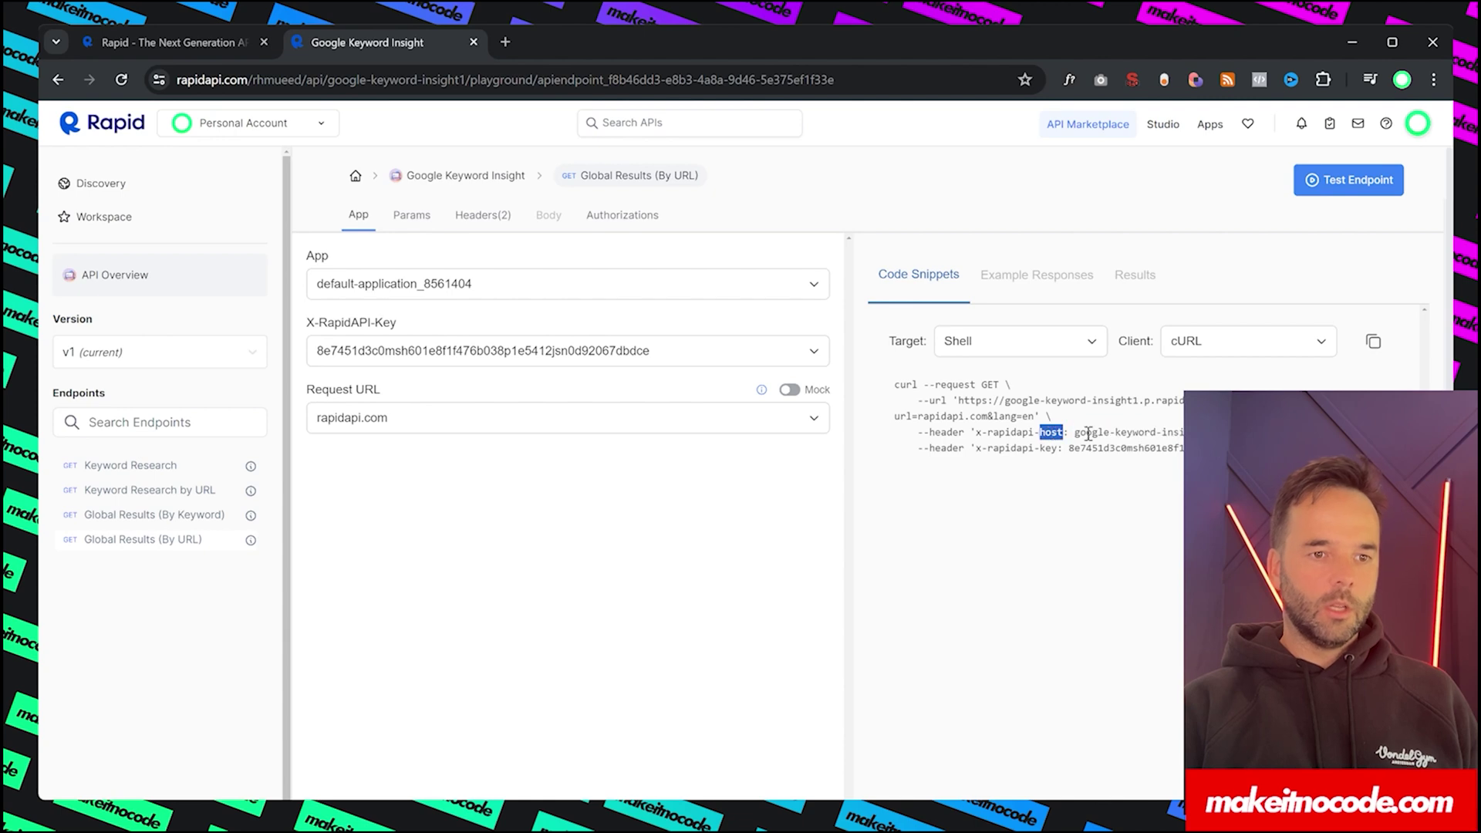
drag(1076, 433, 1234, 432)
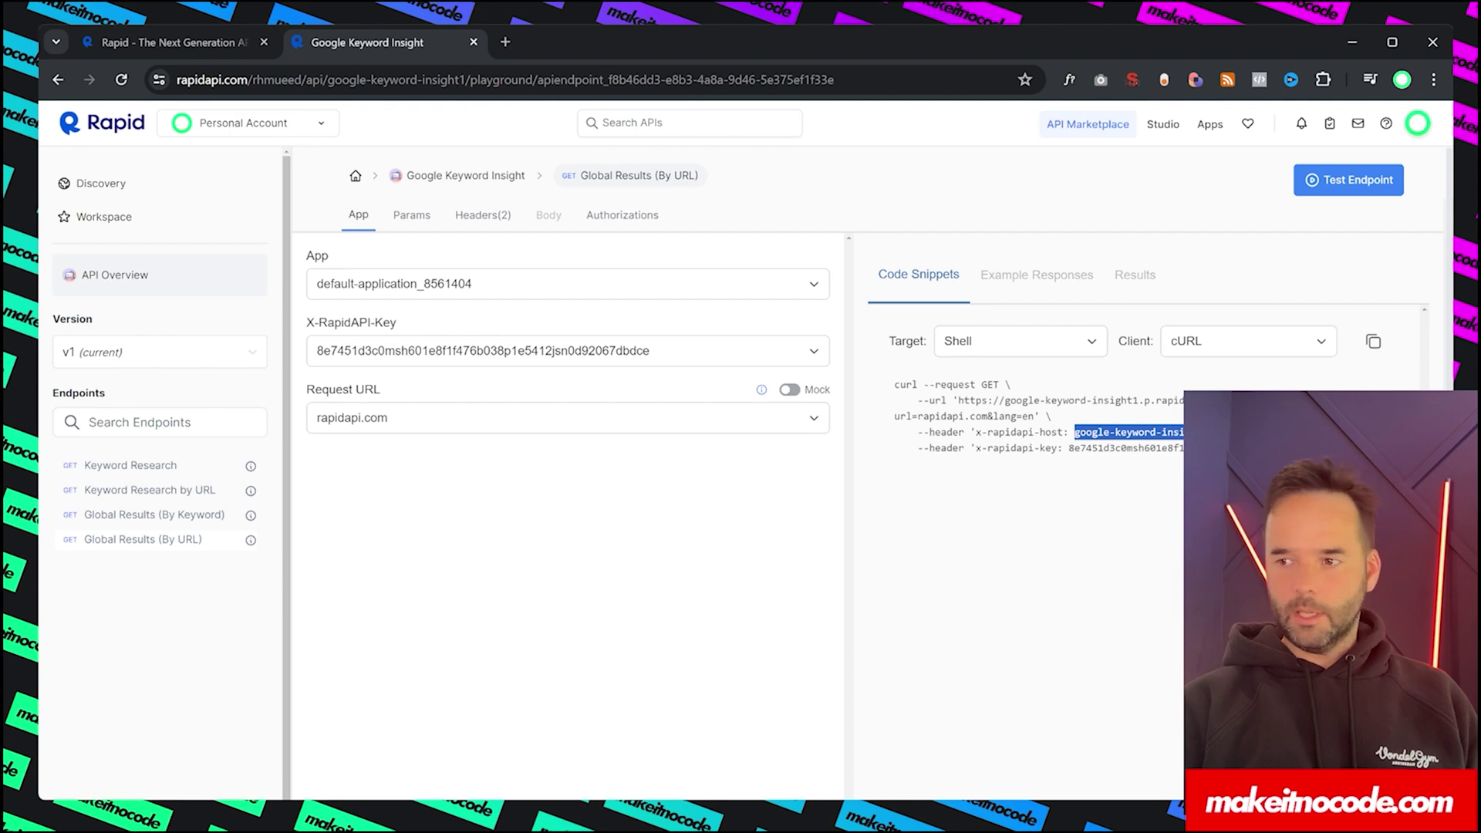
key(alt+Tab)
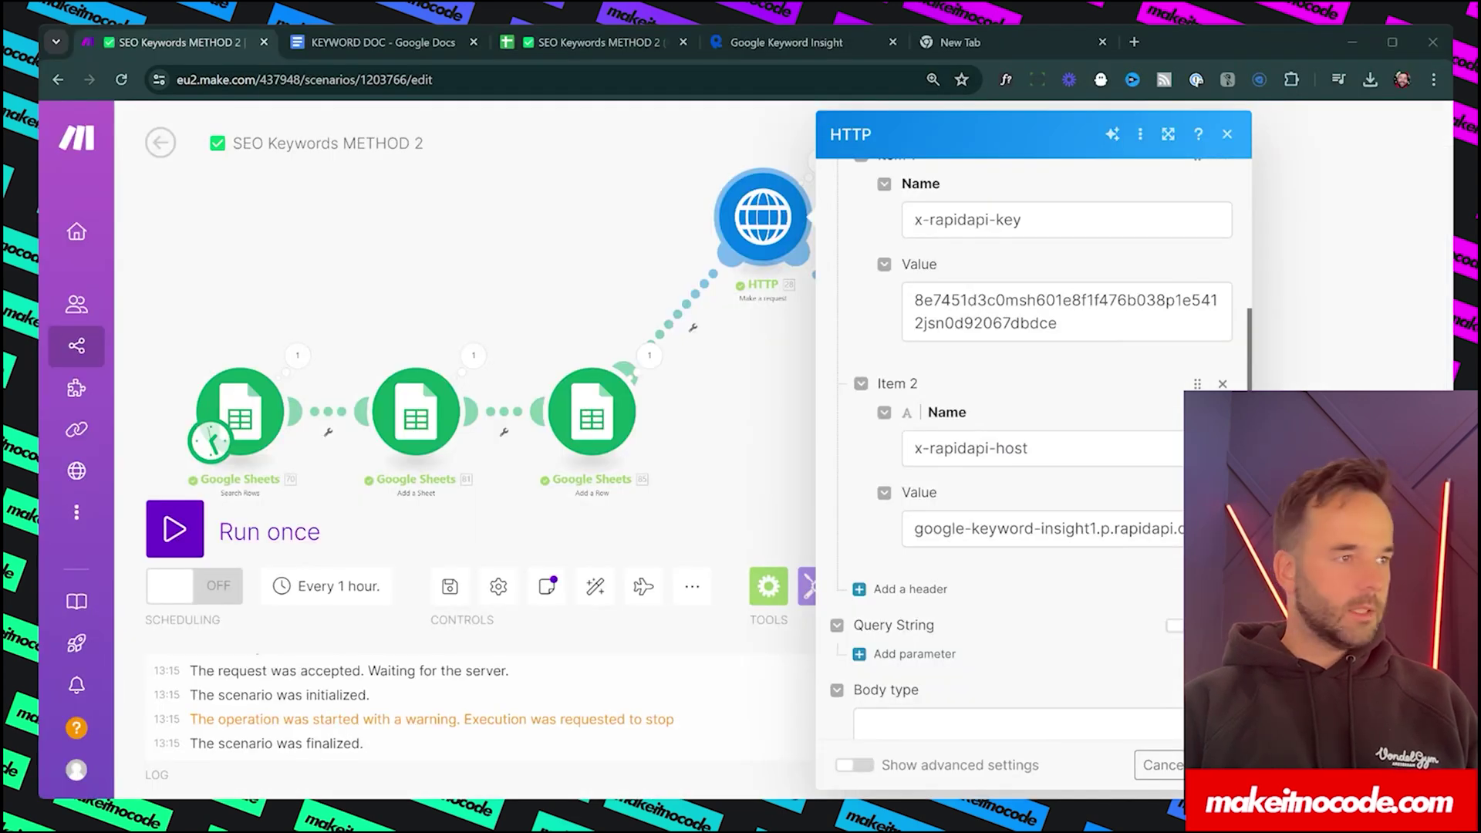
Step: Set the x-rapidapi-host header value to google-keyword-insight1.p.rapidapi.com in Make and save the HTTP module
click(1028, 449)
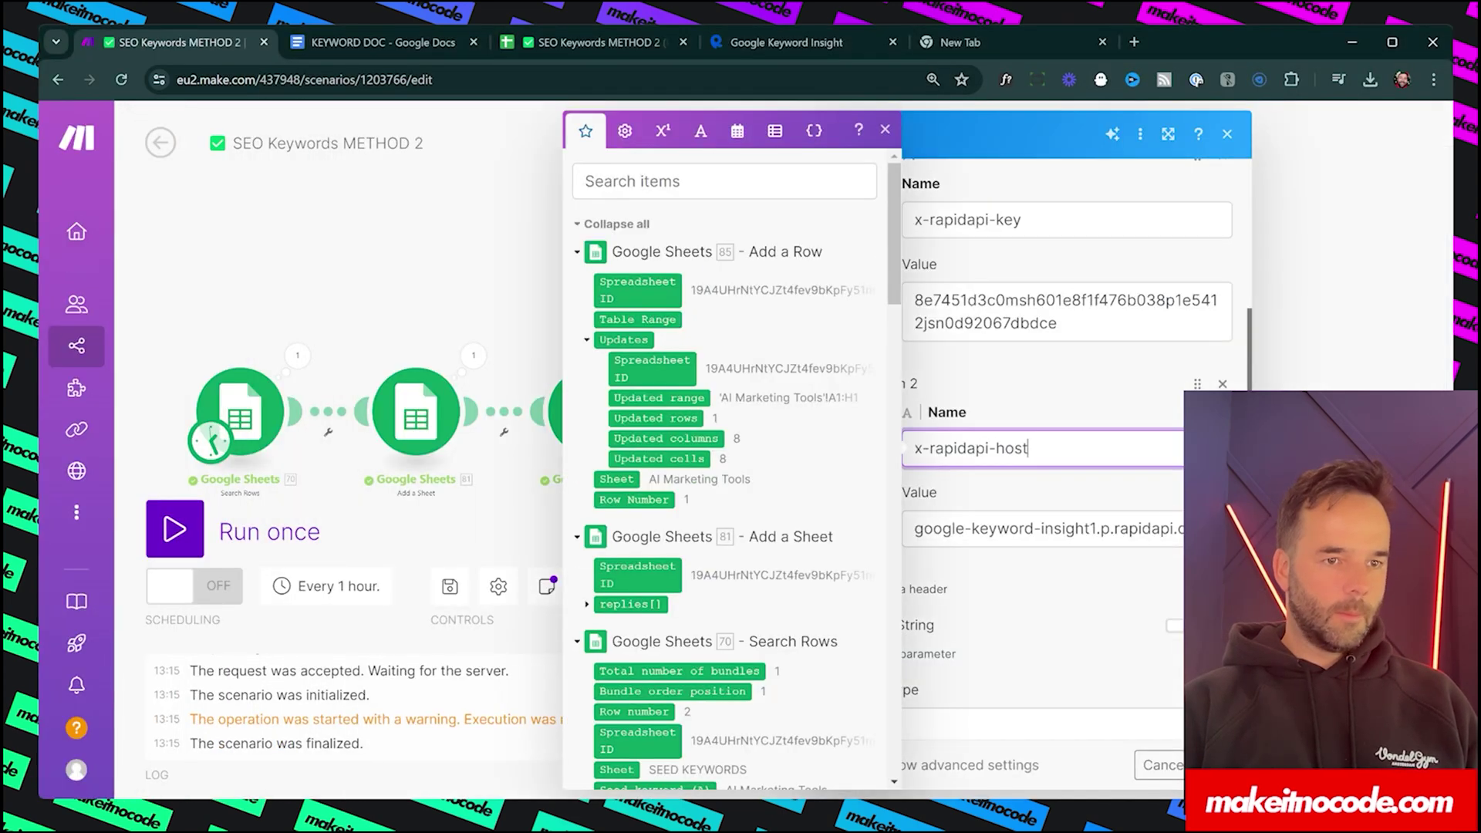
triple_click(1102, 529)
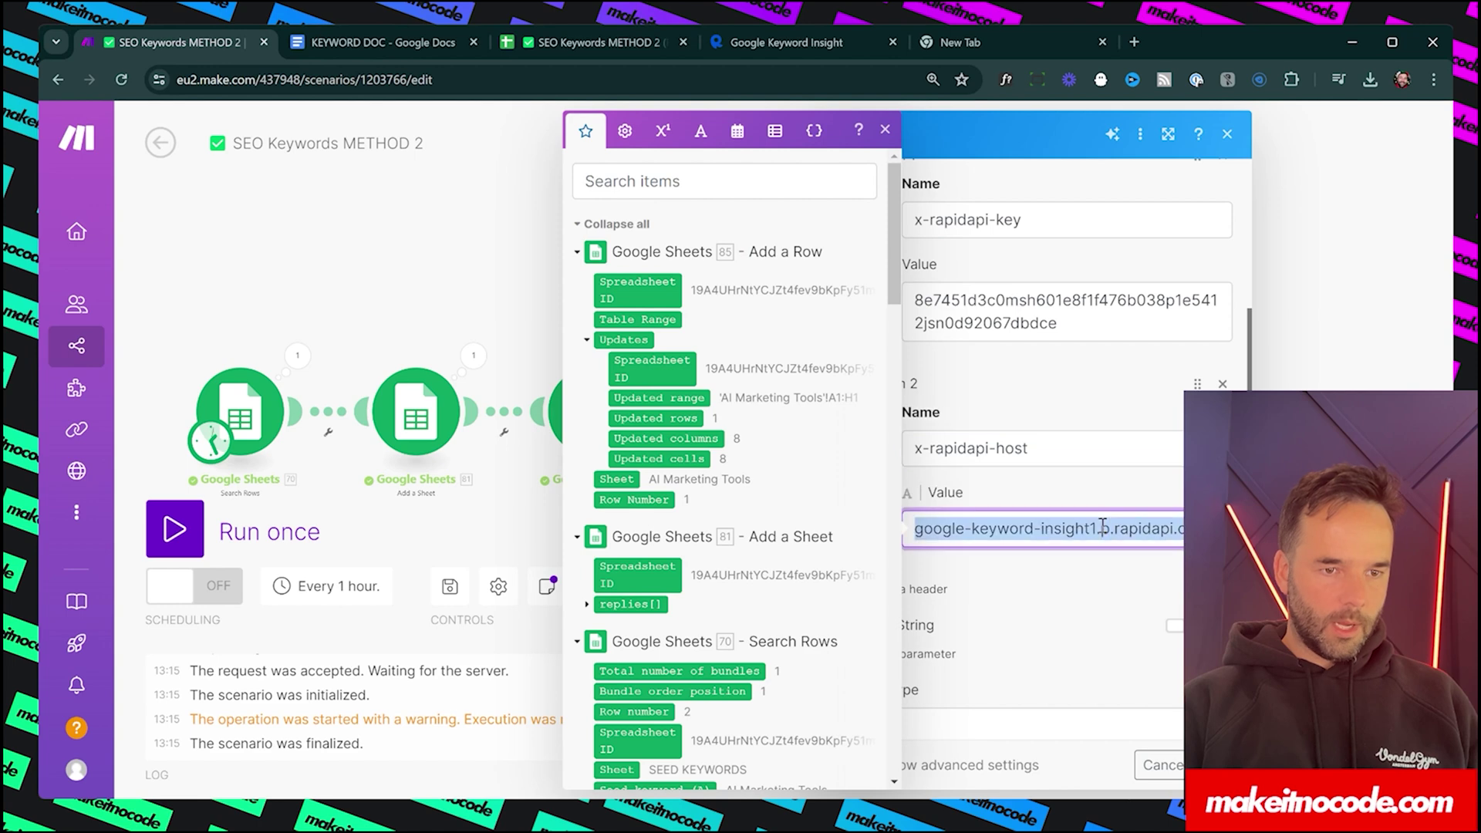
text(google-keyword-insight1.p.rapidapi.com)
click(956, 495)
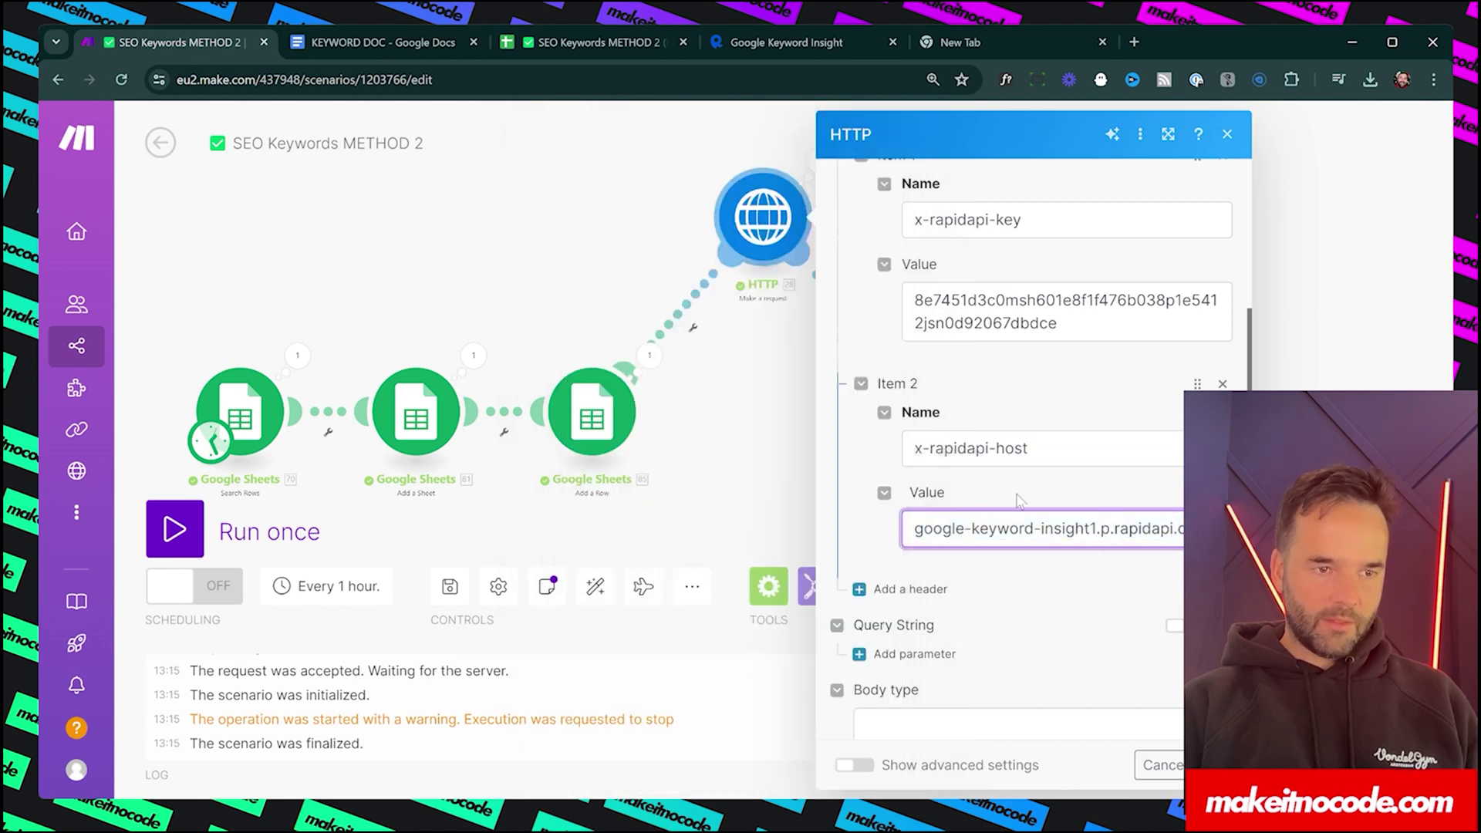
drag(913, 450, 1031, 448)
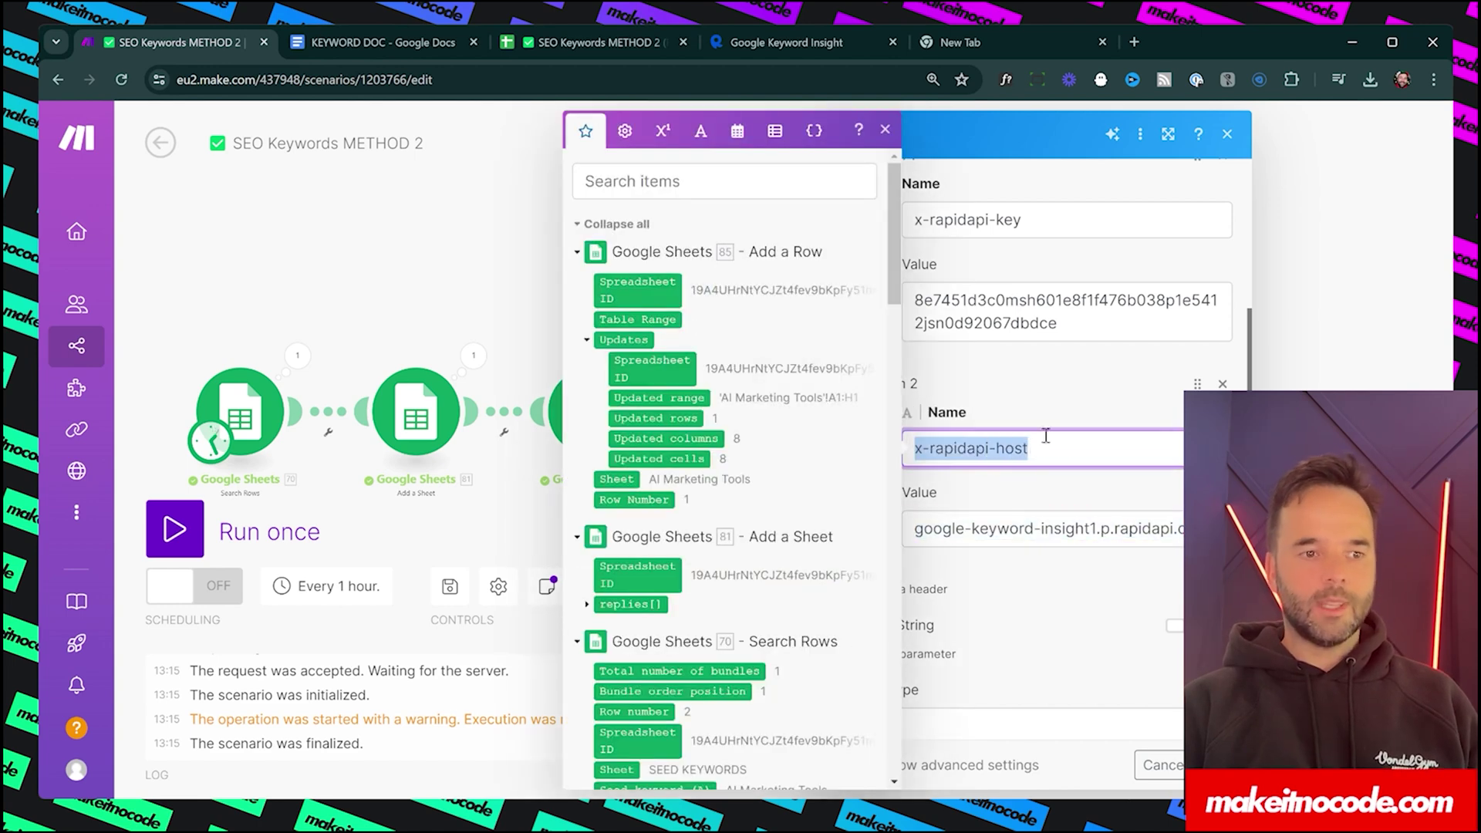
click(1072, 482)
scroll(1159, 698, down, 3)
click(1216, 765)
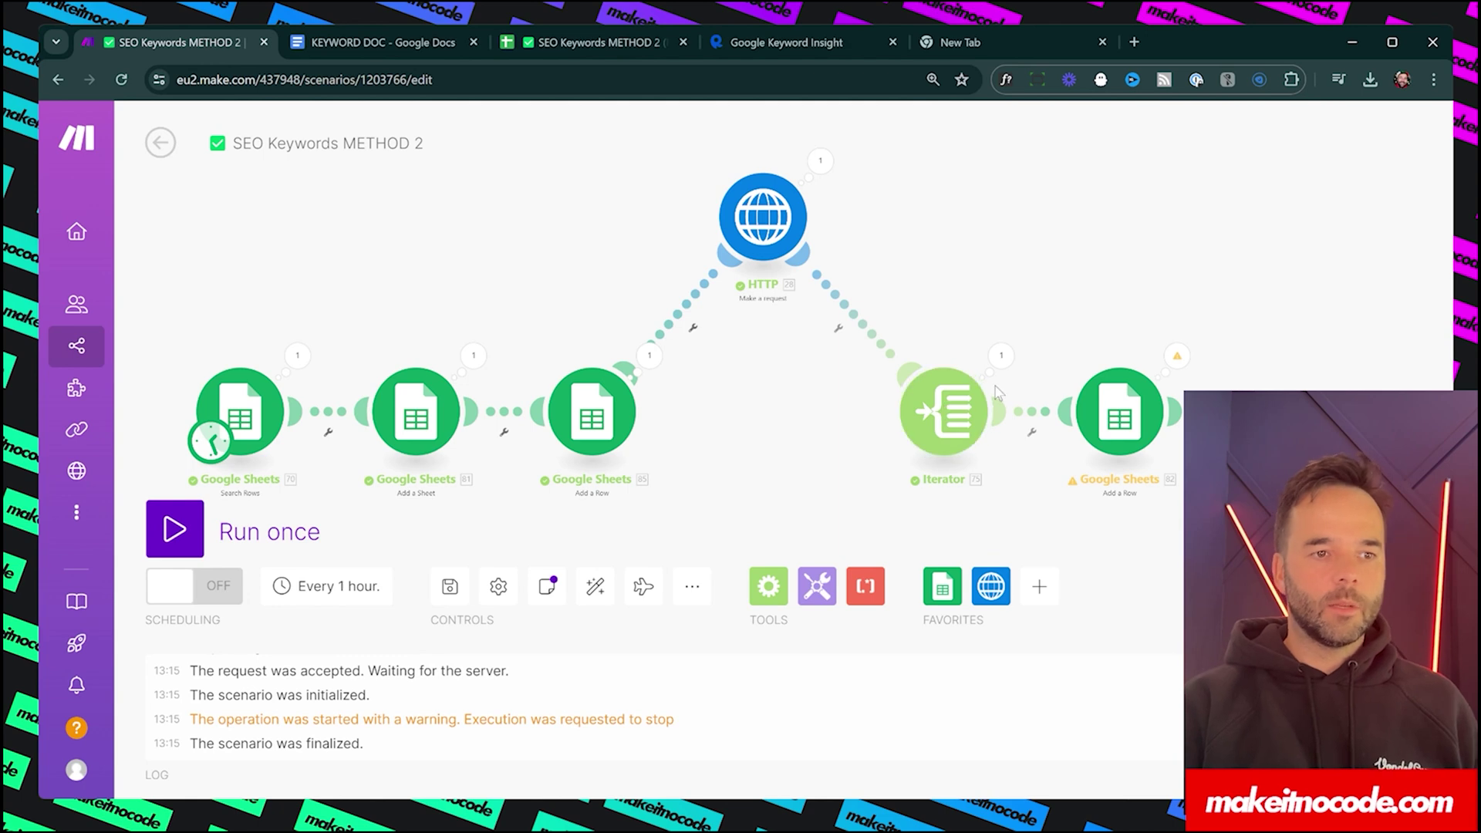
Step: Review the spreadsheet, sheet name and column A to H mappings of the final Google Sheets Add a Row module
click(1144, 430)
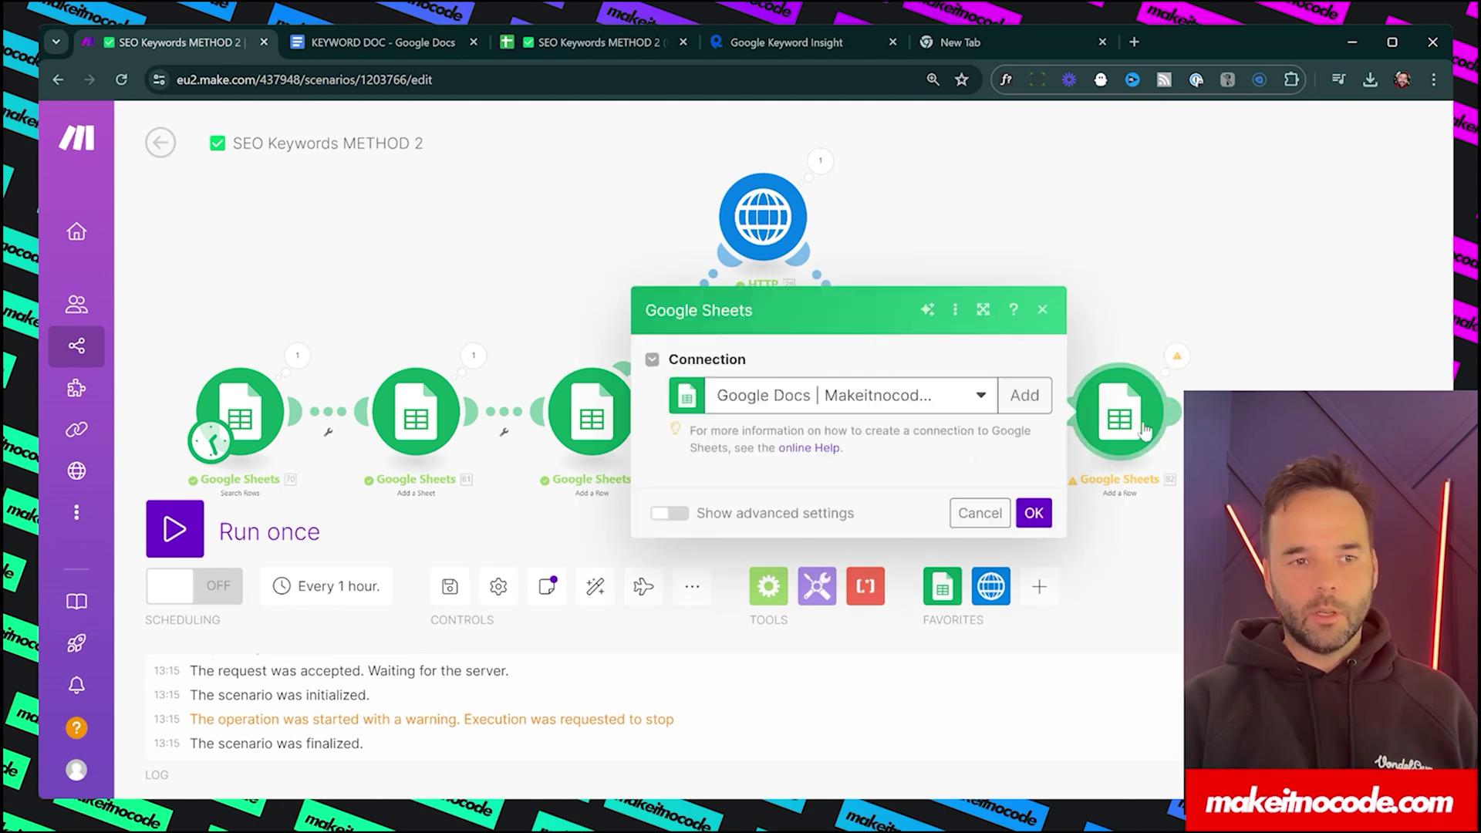
scroll(781, 619, down, 5)
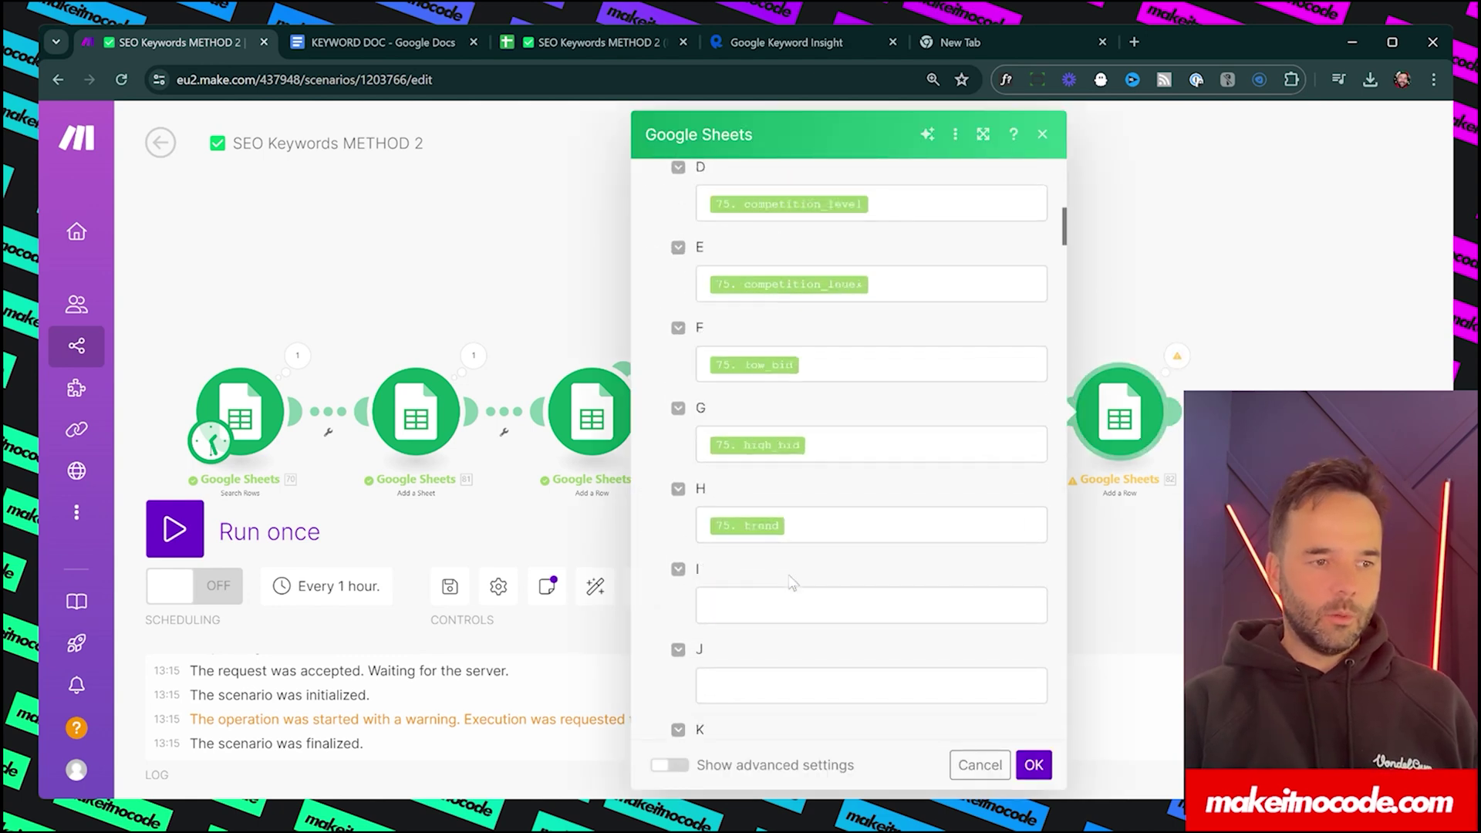
scroll(795, 609, up, 8)
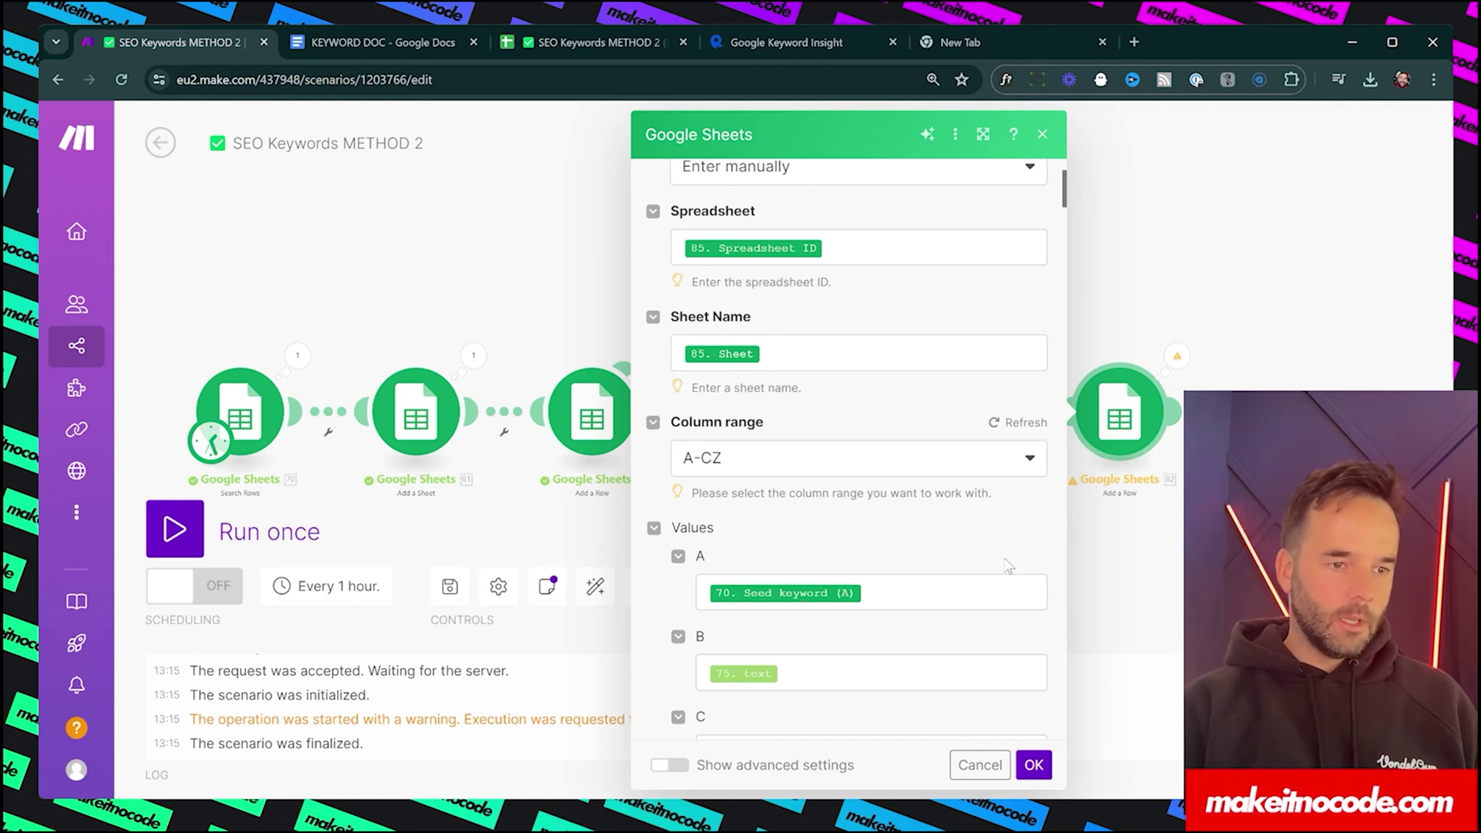
scroll(1011, 555, down, 3)
click(1032, 765)
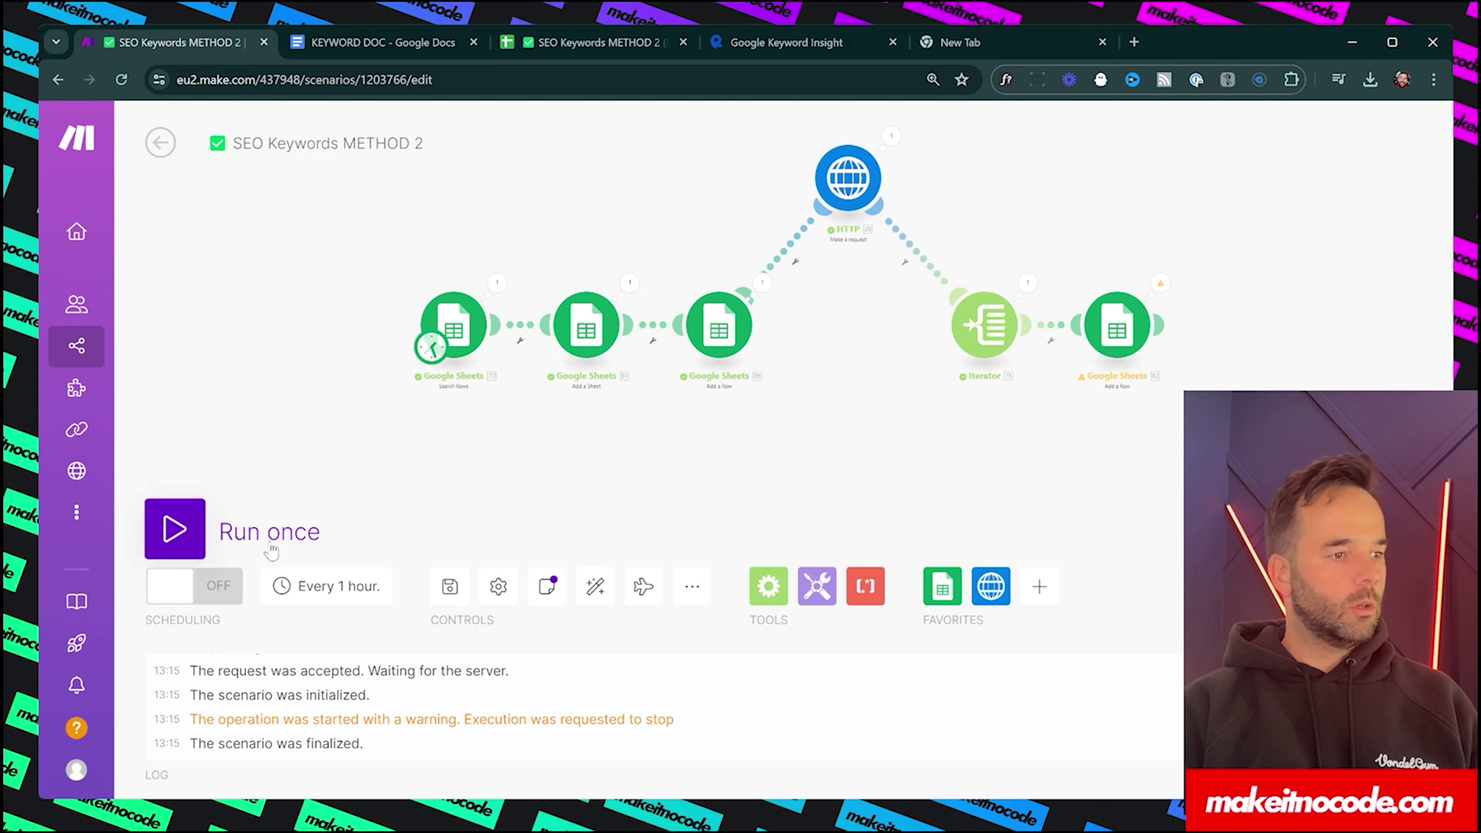
Step: Try to run the scenario once and examine the sheet name cited in the execution log
click(174, 529)
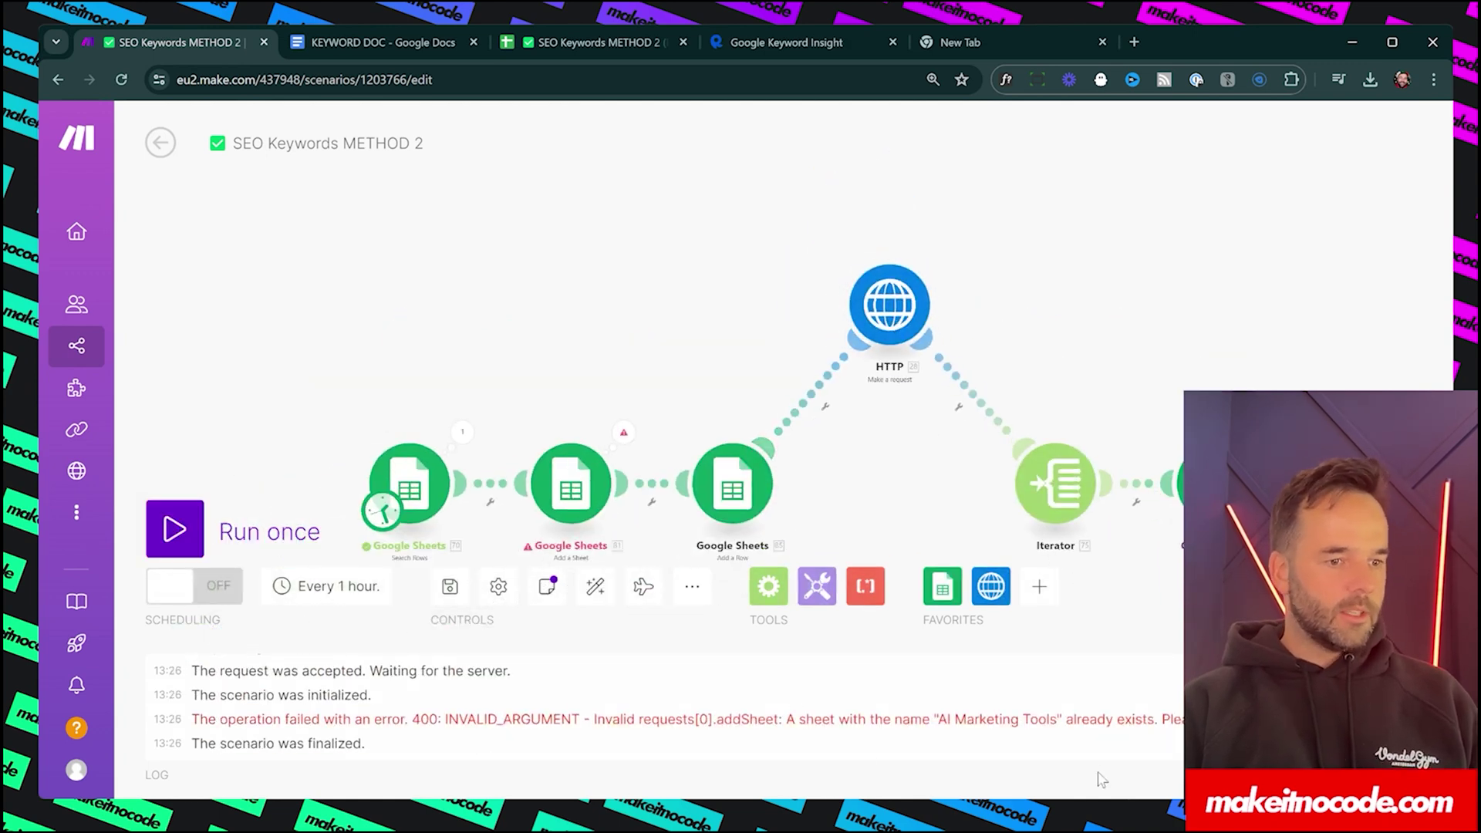
drag(936, 719, 1032, 716)
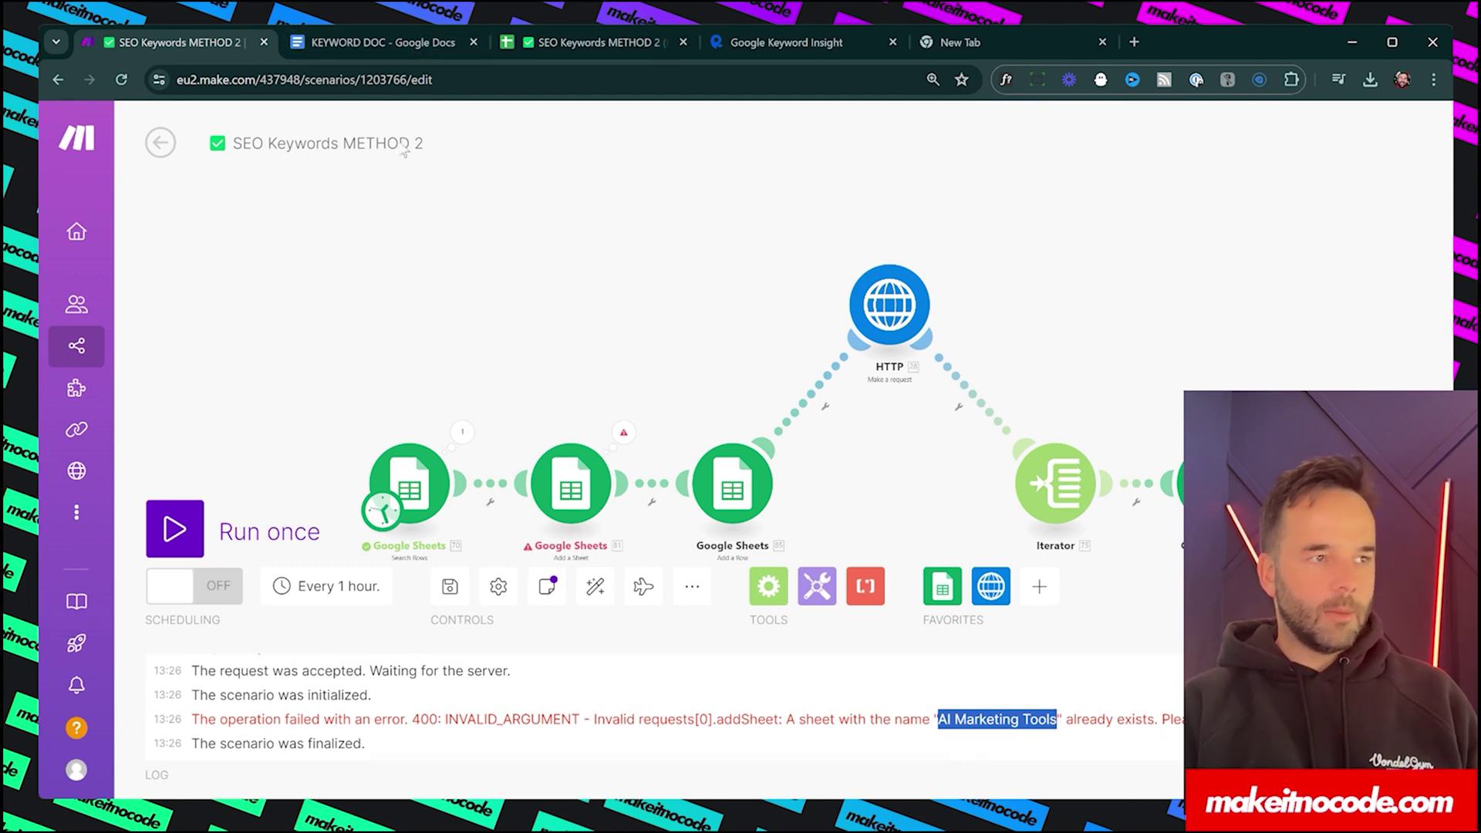
Step: Copy "AI in digital marketing" from KEYWORD DOC into cell A2 of the SEED KEYWORDS sheet, replacing the existing seed keyword
click(400, 46)
click(674, 478)
drag(617, 486, 498, 486)
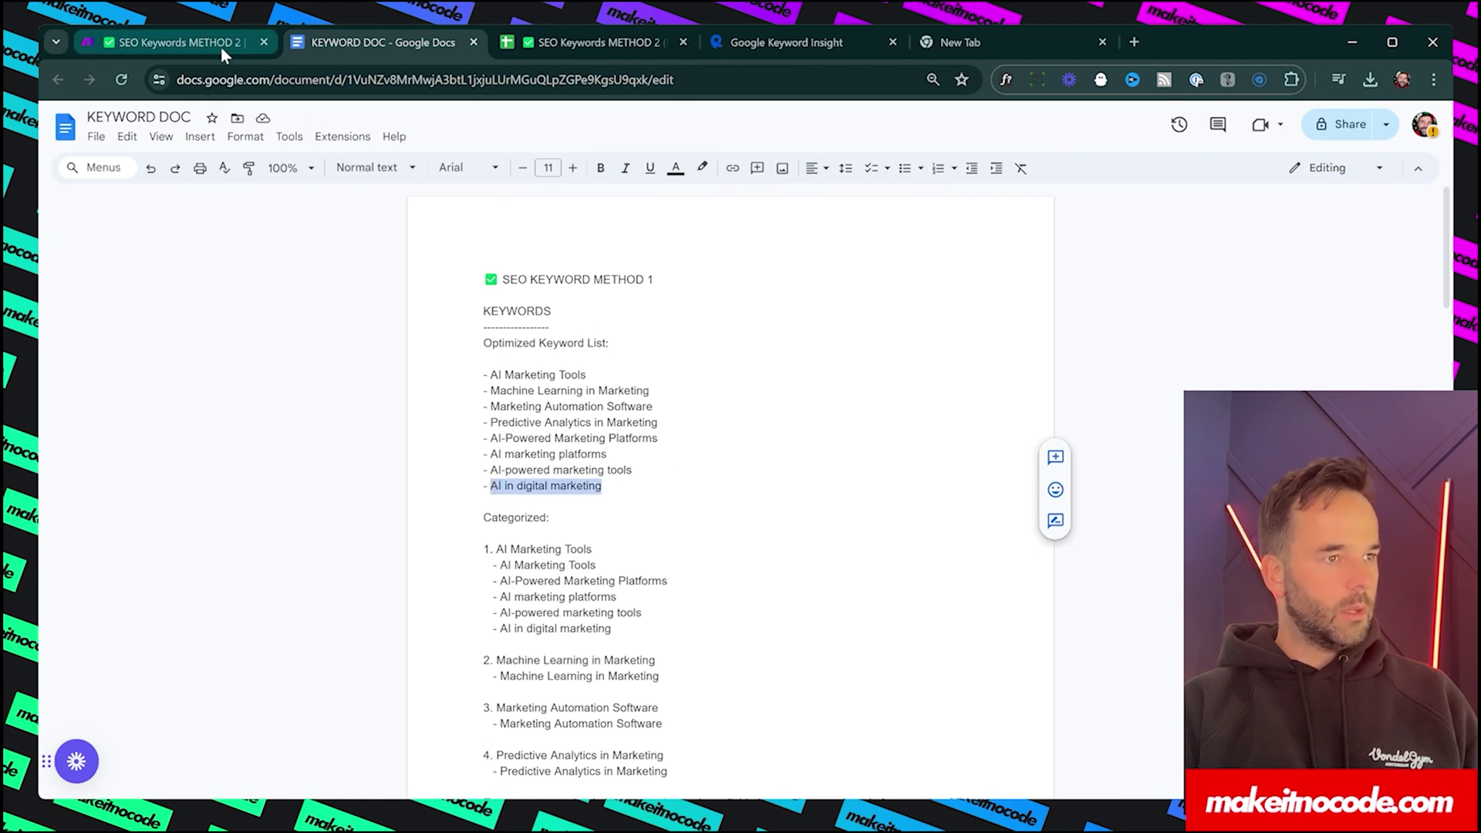
click(596, 47)
click(183, 259)
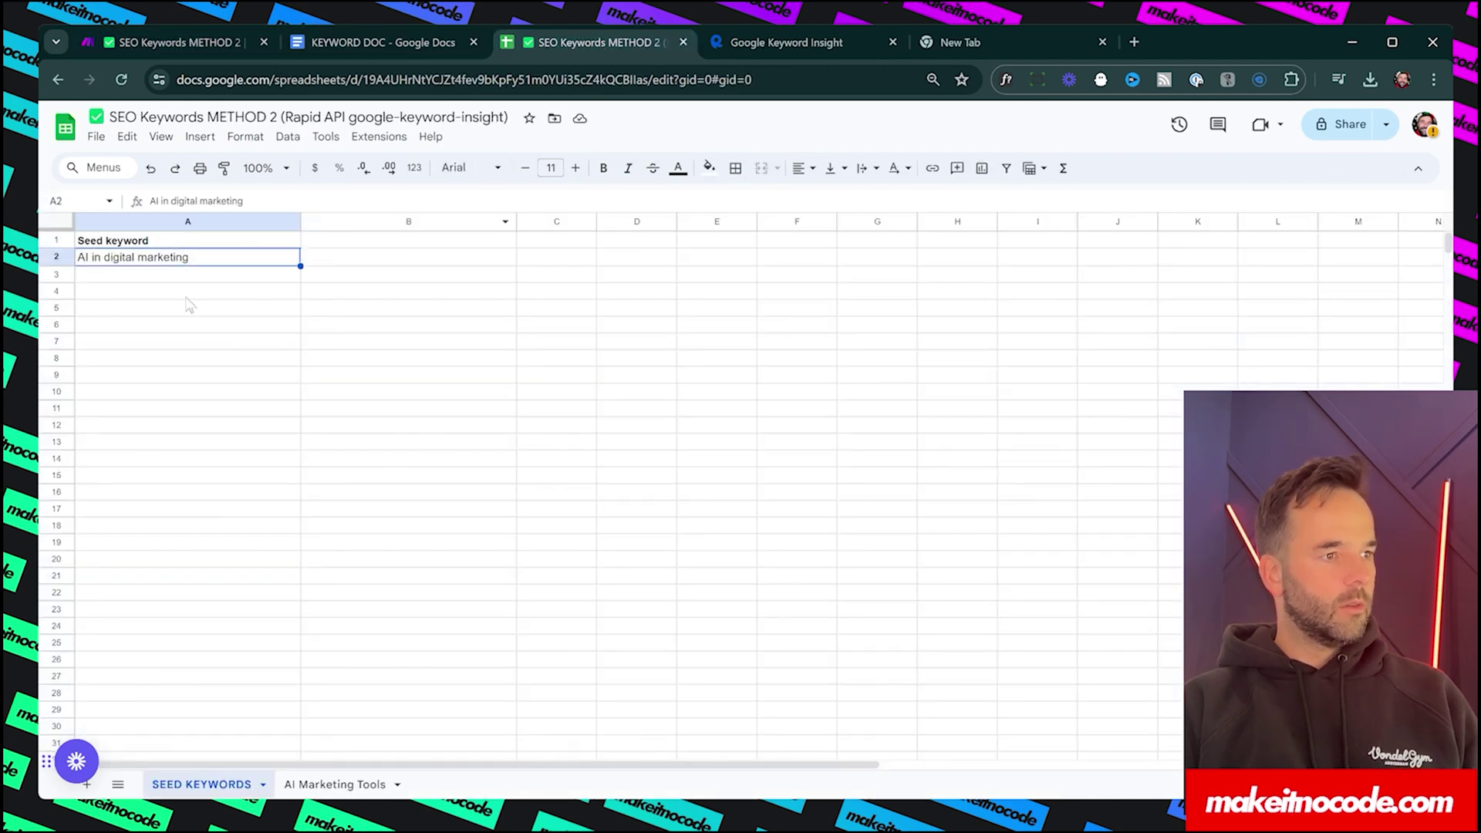
click(188, 305)
click(97, 263)
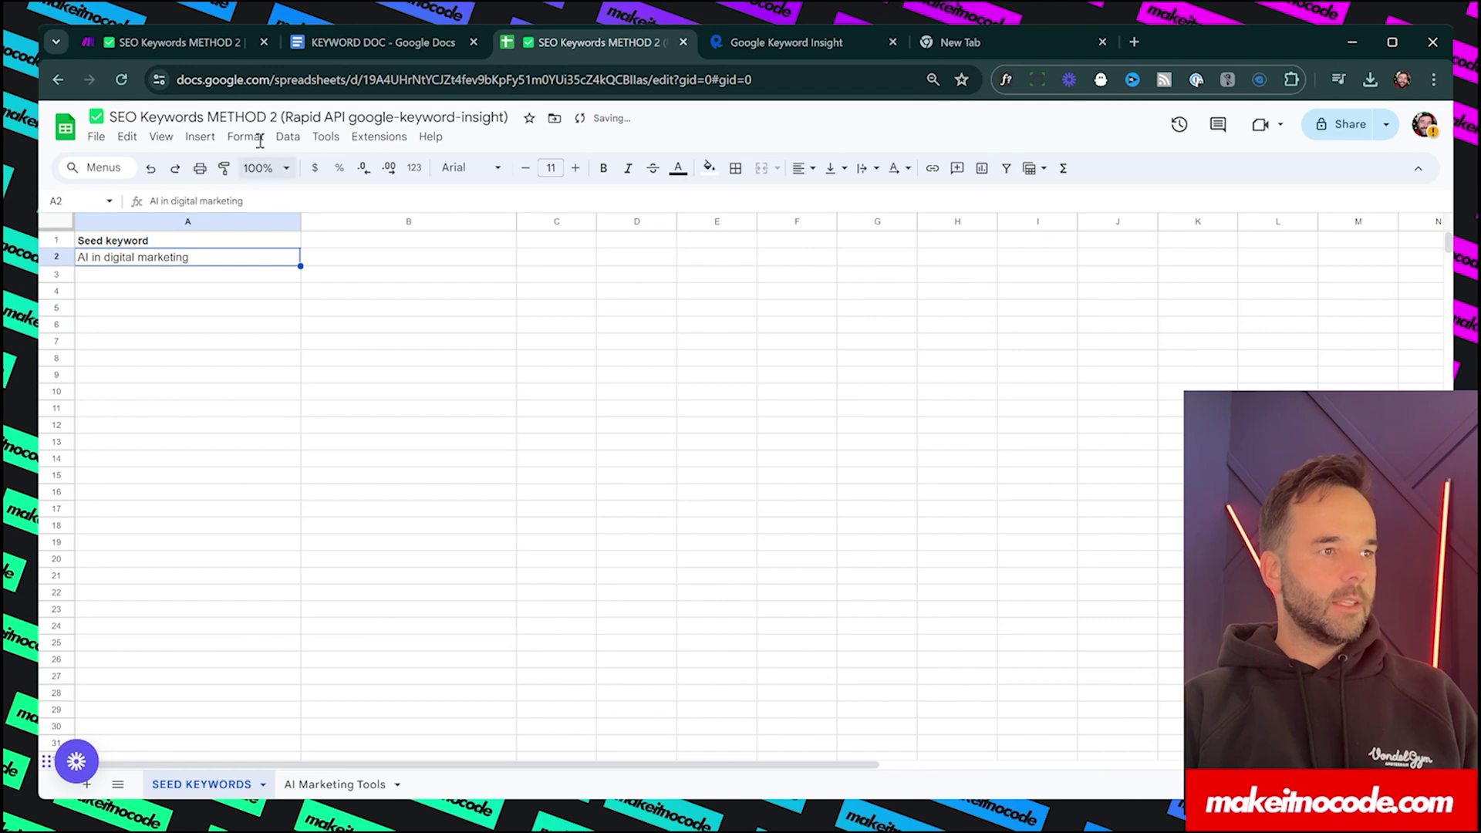
Step: Return to the SEO Keywords METHOD 2 scenario in Make and run it once with the new seed keyword
click(199, 44)
scroll(496, 257, down, 5)
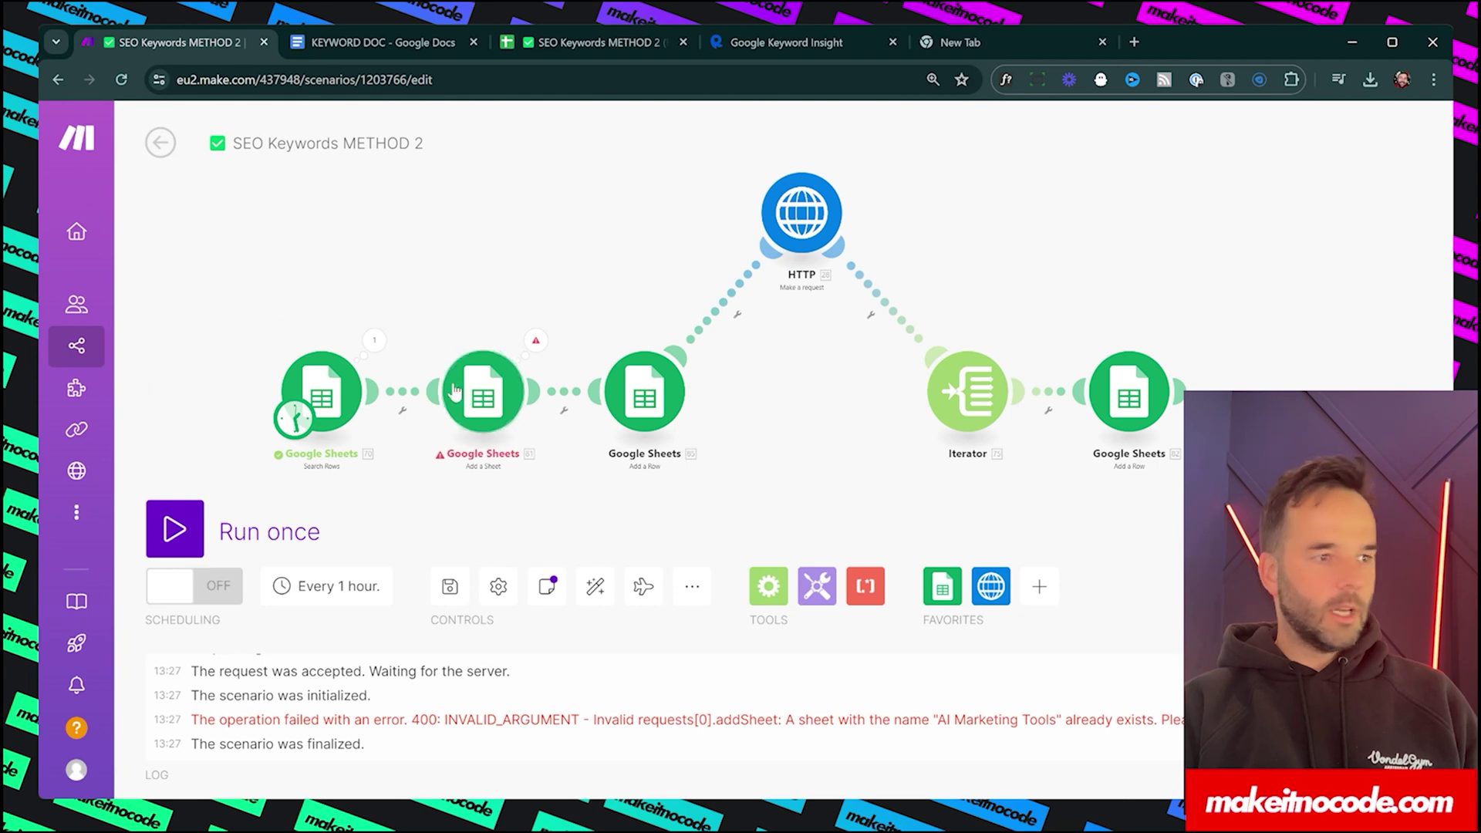
click(175, 529)
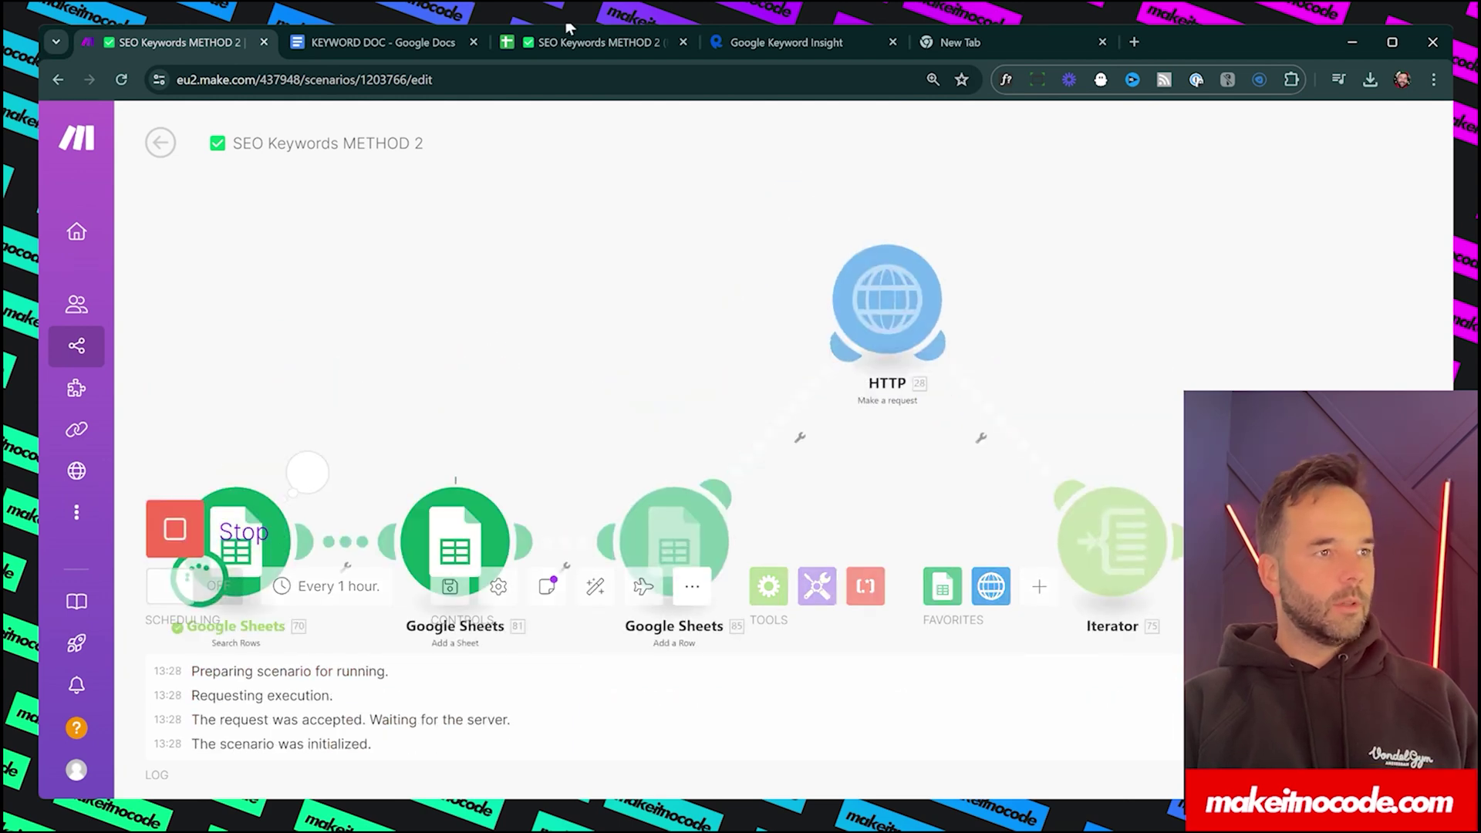
Step: Check the incoming keyword rows in the spreadsheet's "AI in digital marketing" sheet and stop the scenario run in Make
click(572, 40)
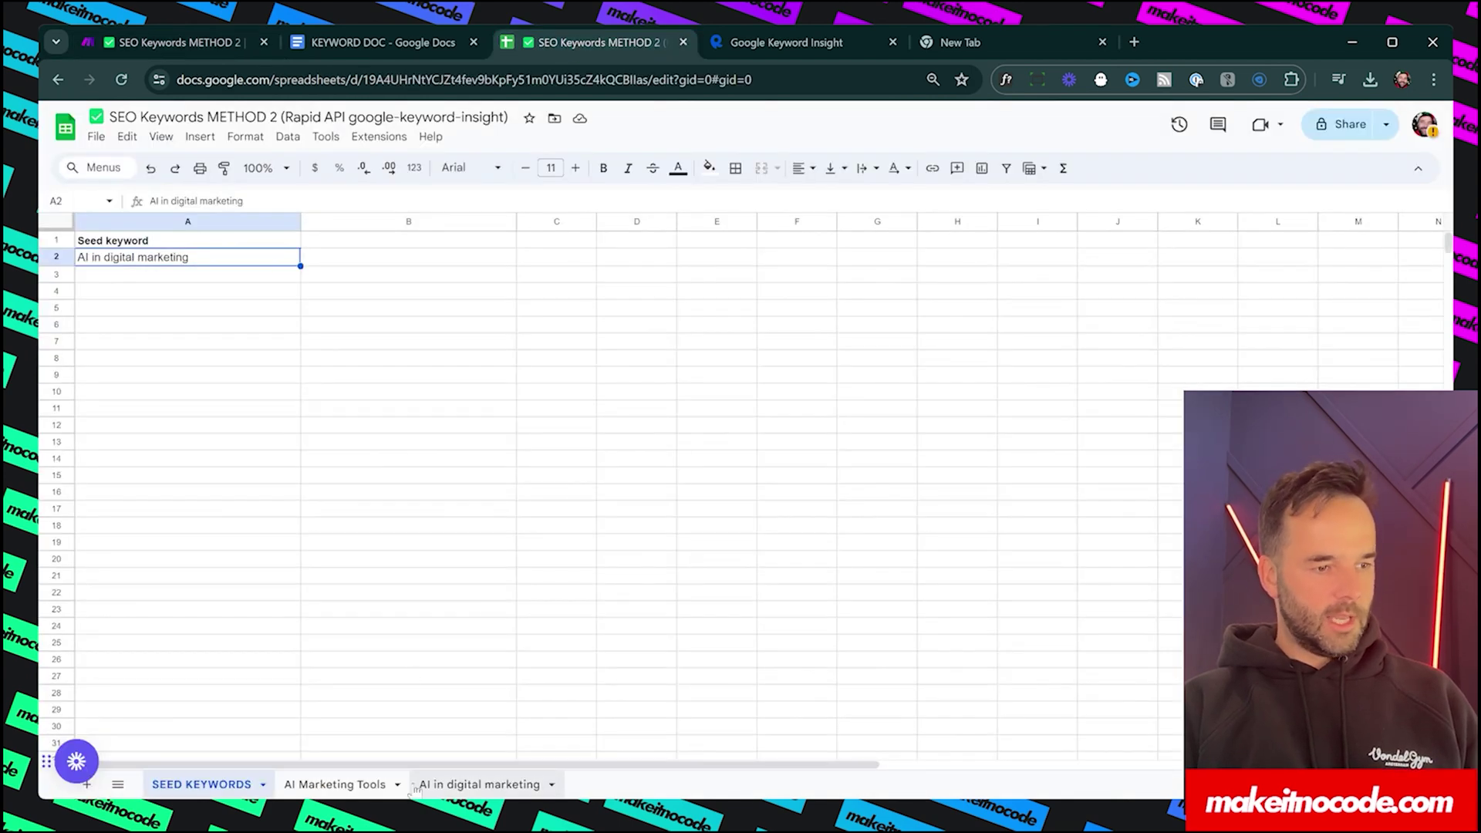
click(469, 784)
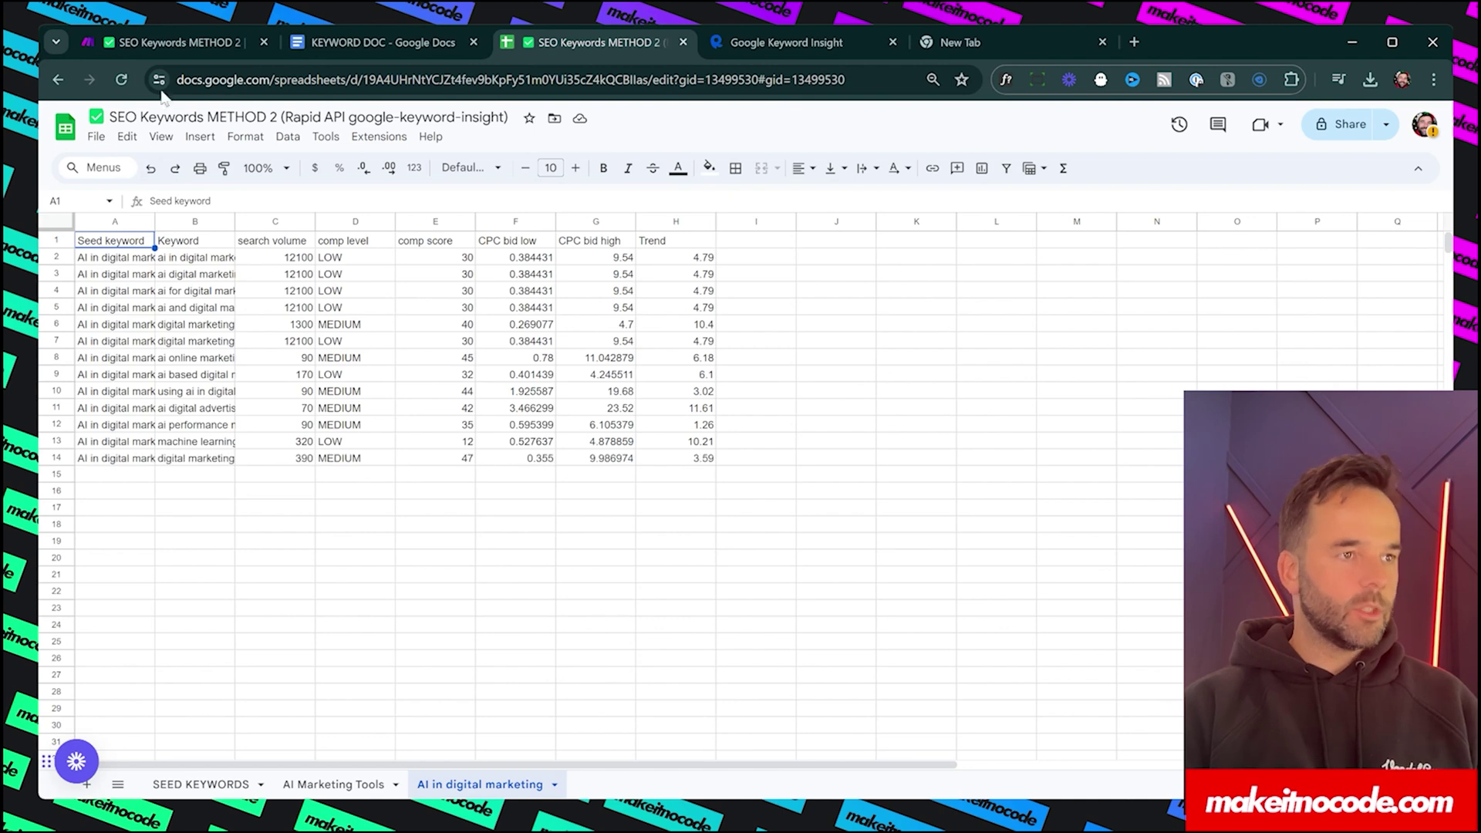
click(163, 42)
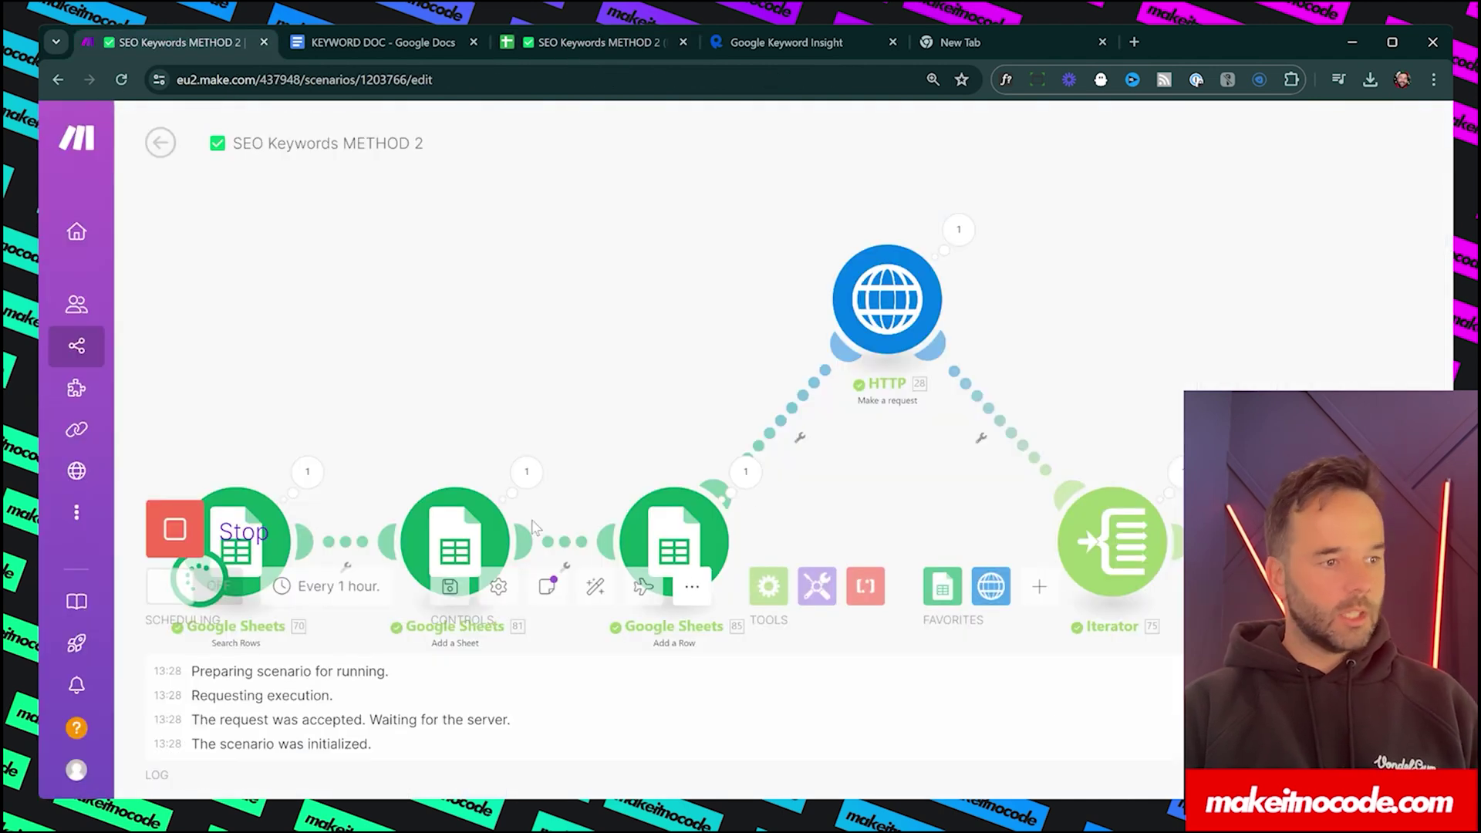
click(174, 530)
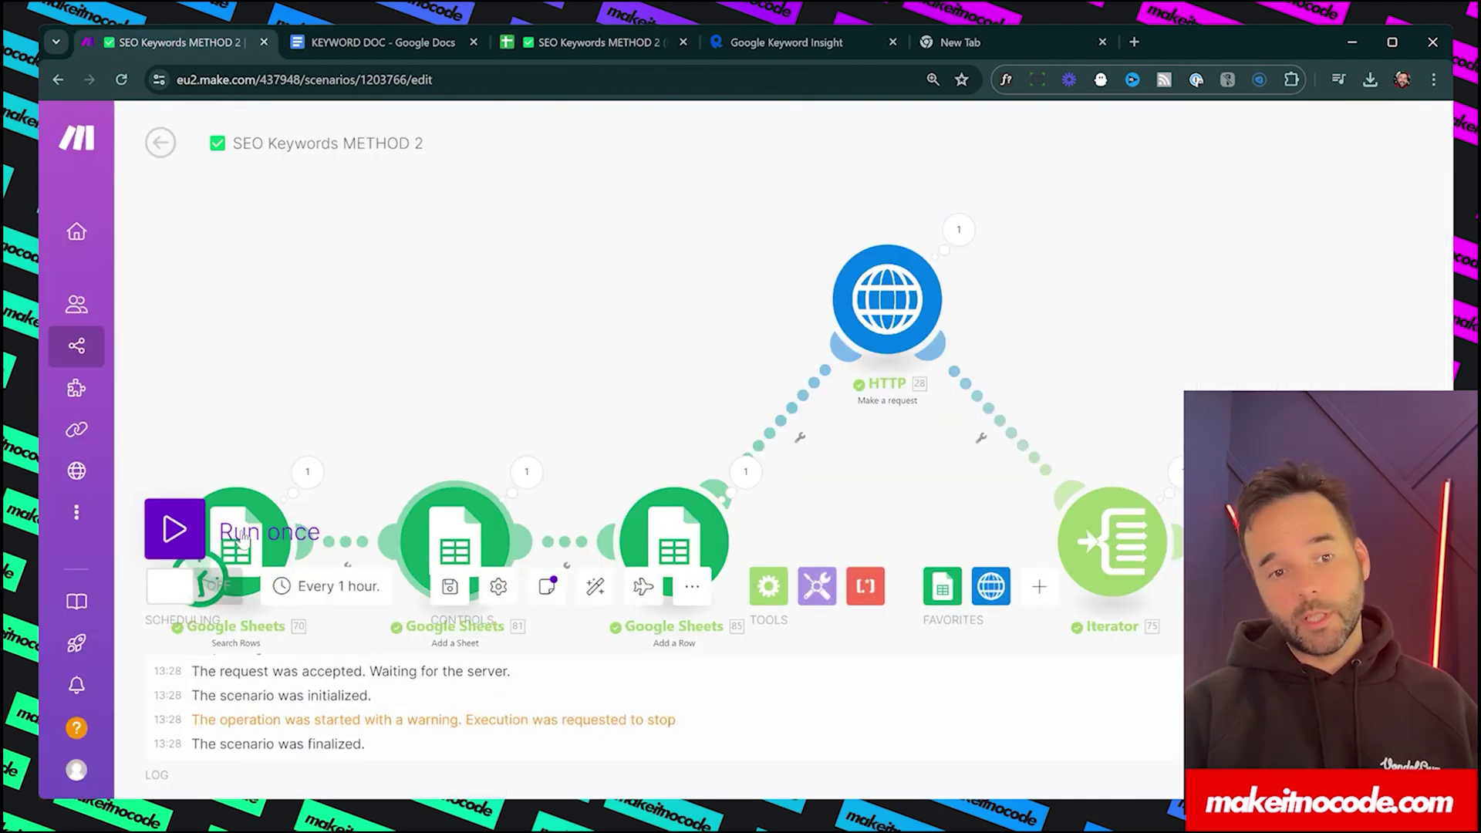